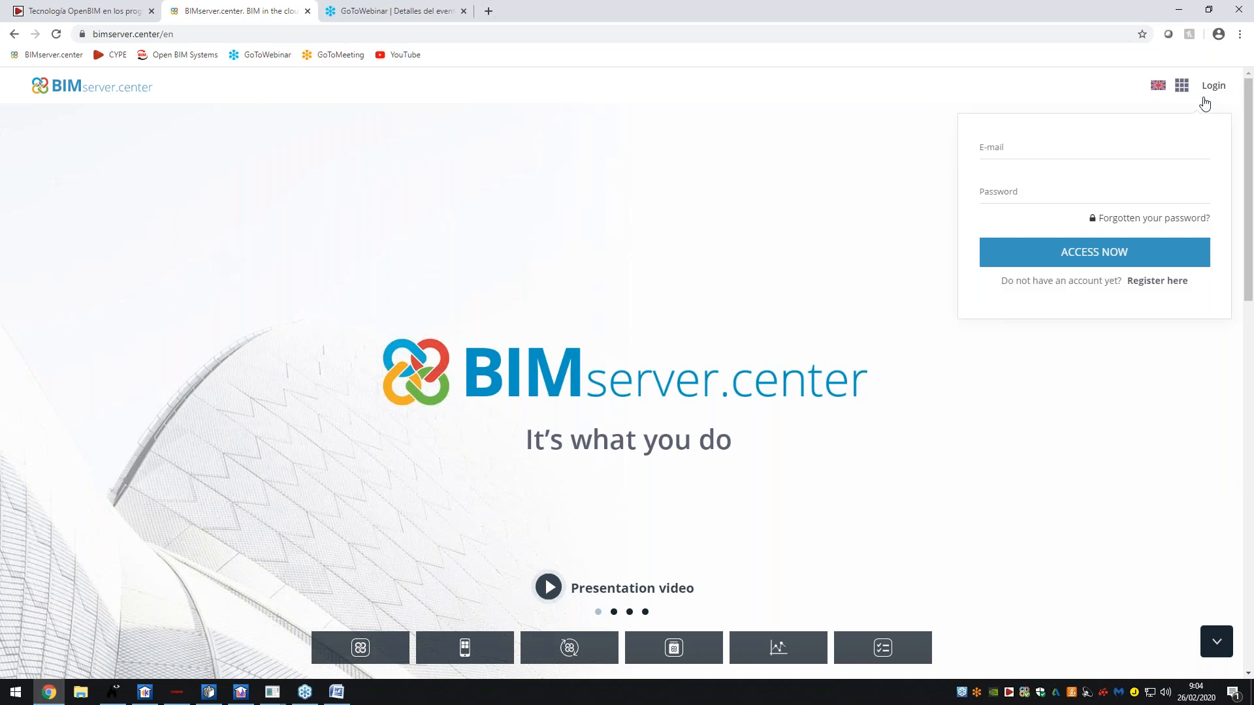
- Sign in to BIMserver.center with the account e-mail and password
click(1159, 140)
text(AS)
key(BackSpace)
key(Tab)
text(a••••••)
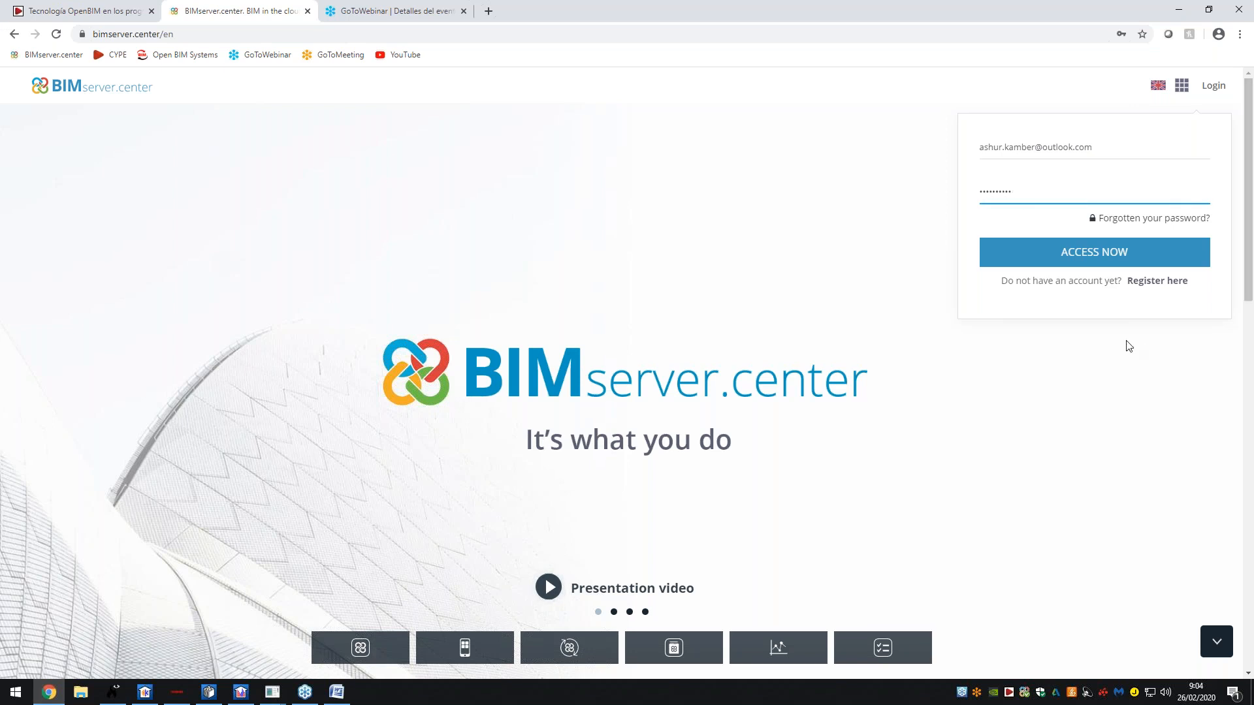
click(1095, 260)
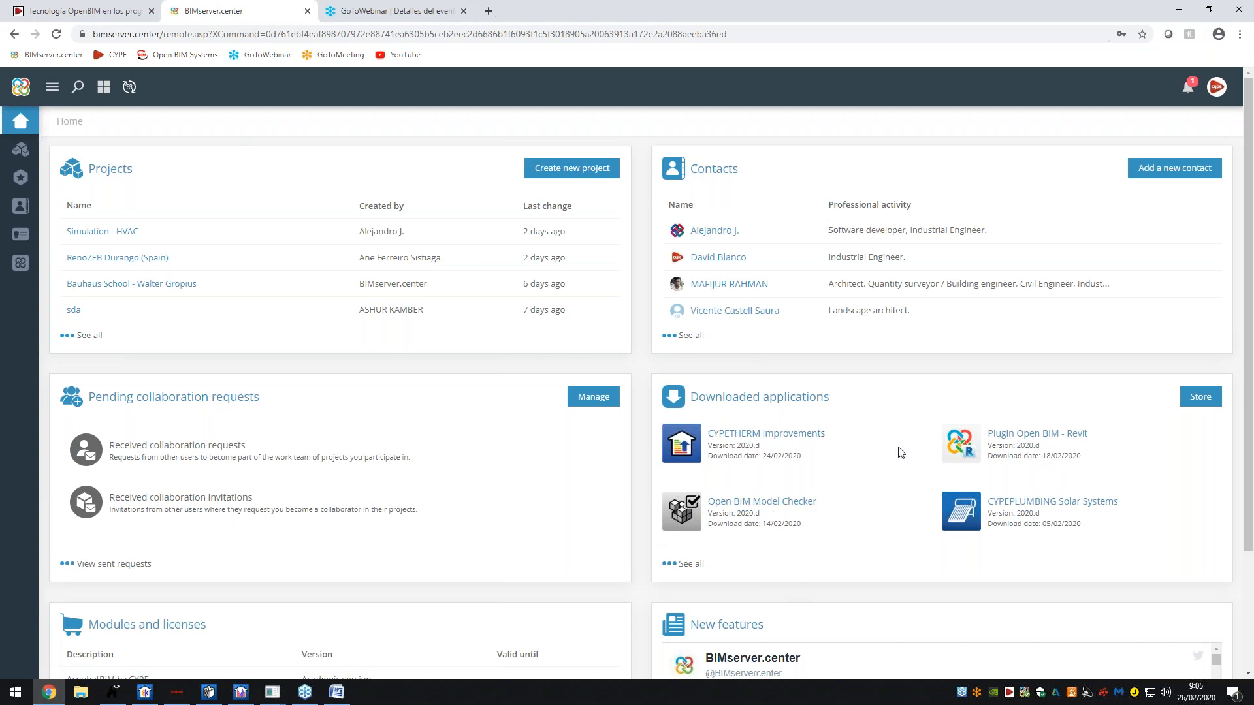
- Go from the dashboard to the full Projects list
scroll(849, 405, down, 3)
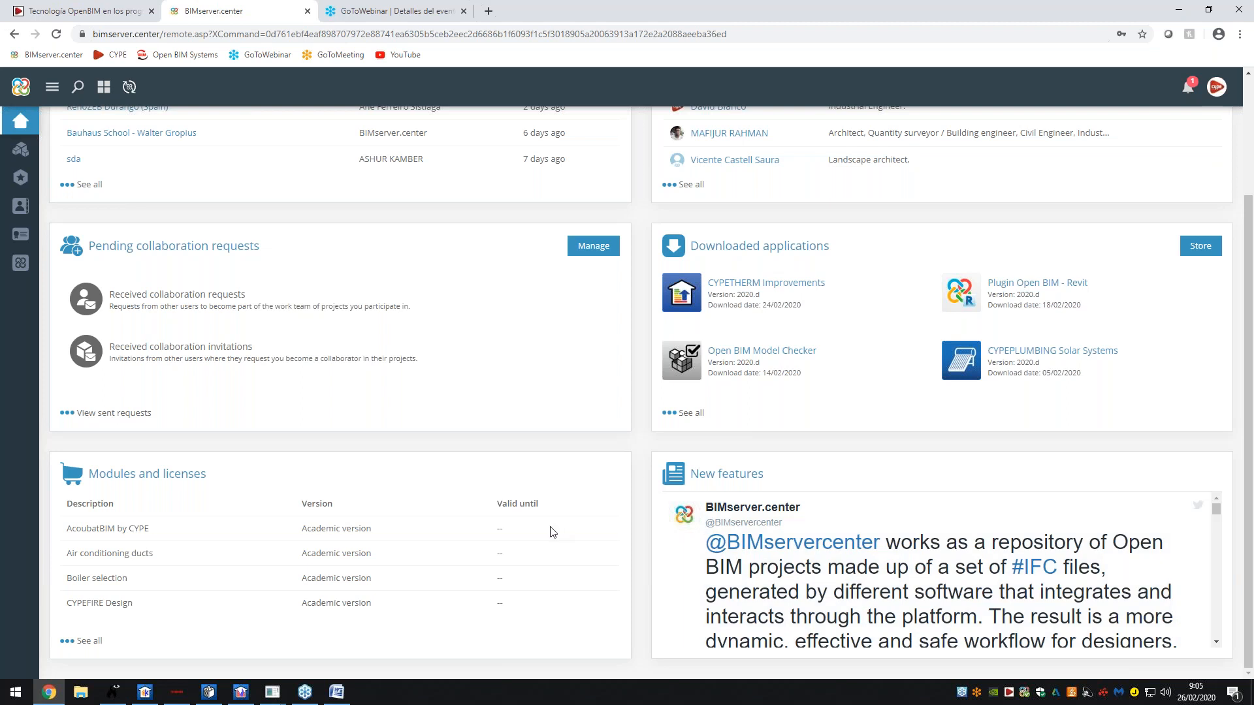
scroll(548, 527, up, 3)
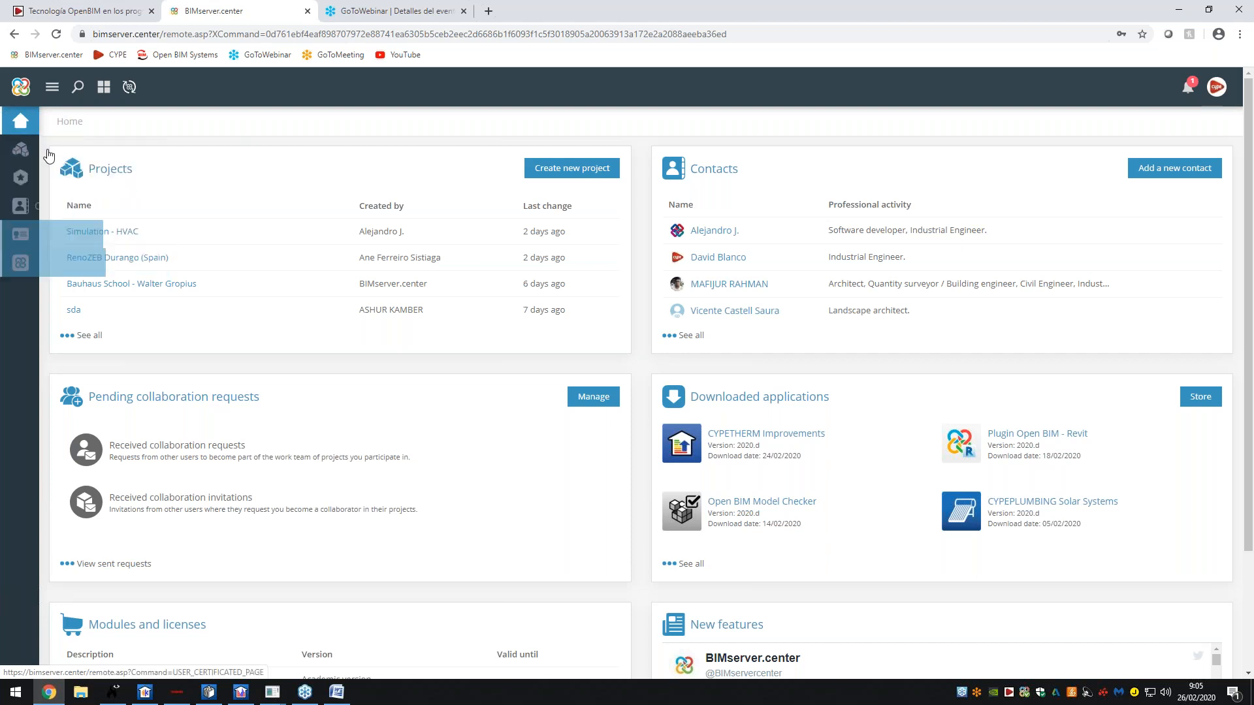
click(21, 150)
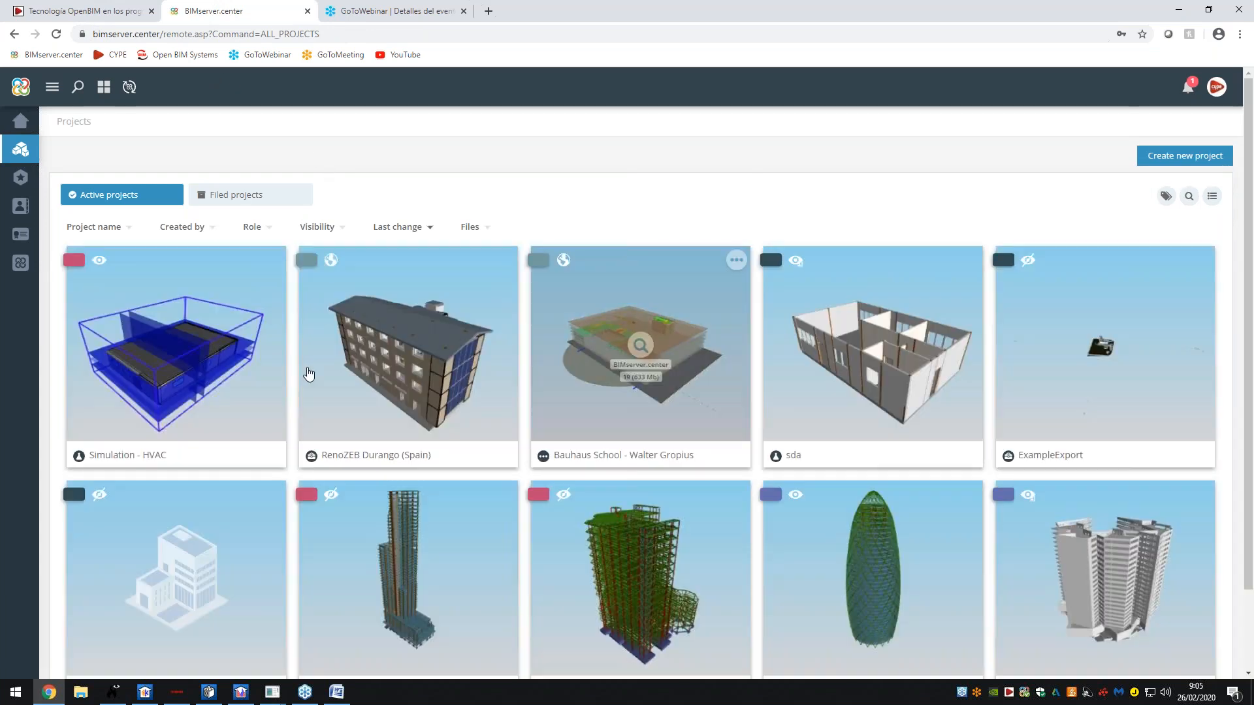
scroll(529, 382, down, 3)
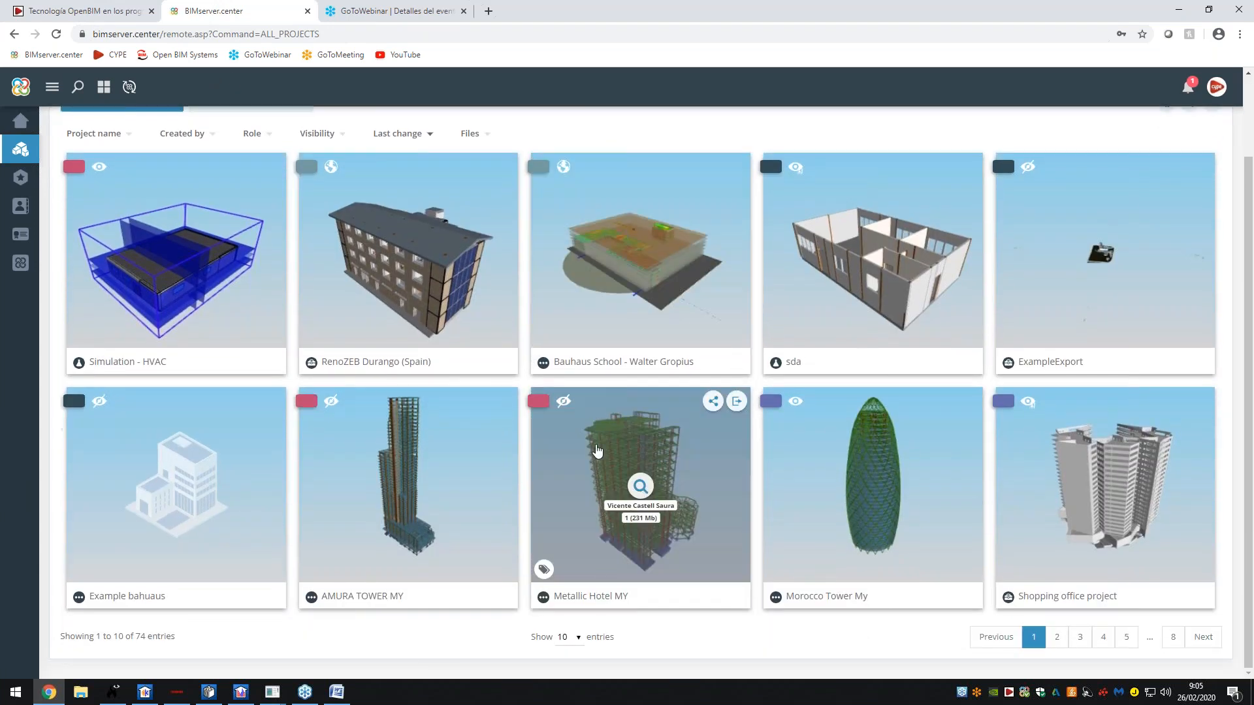
- Show 50 projects per page and scroll through the grid
click(572, 638)
click(569, 598)
scroll(879, 440, down, 5)
scroll(873, 274, down, 5)
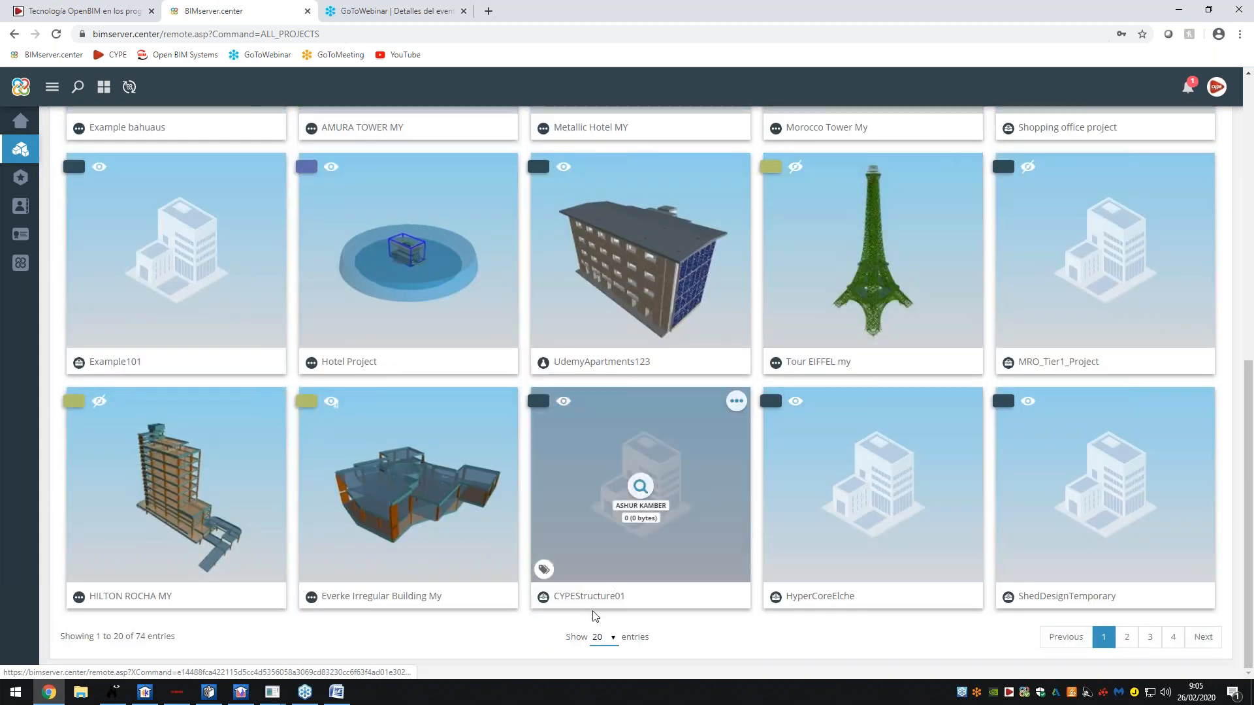
click(603, 637)
click(598, 606)
scroll(873, 334, down, 8)
scroll(1104, 275, down, 8)
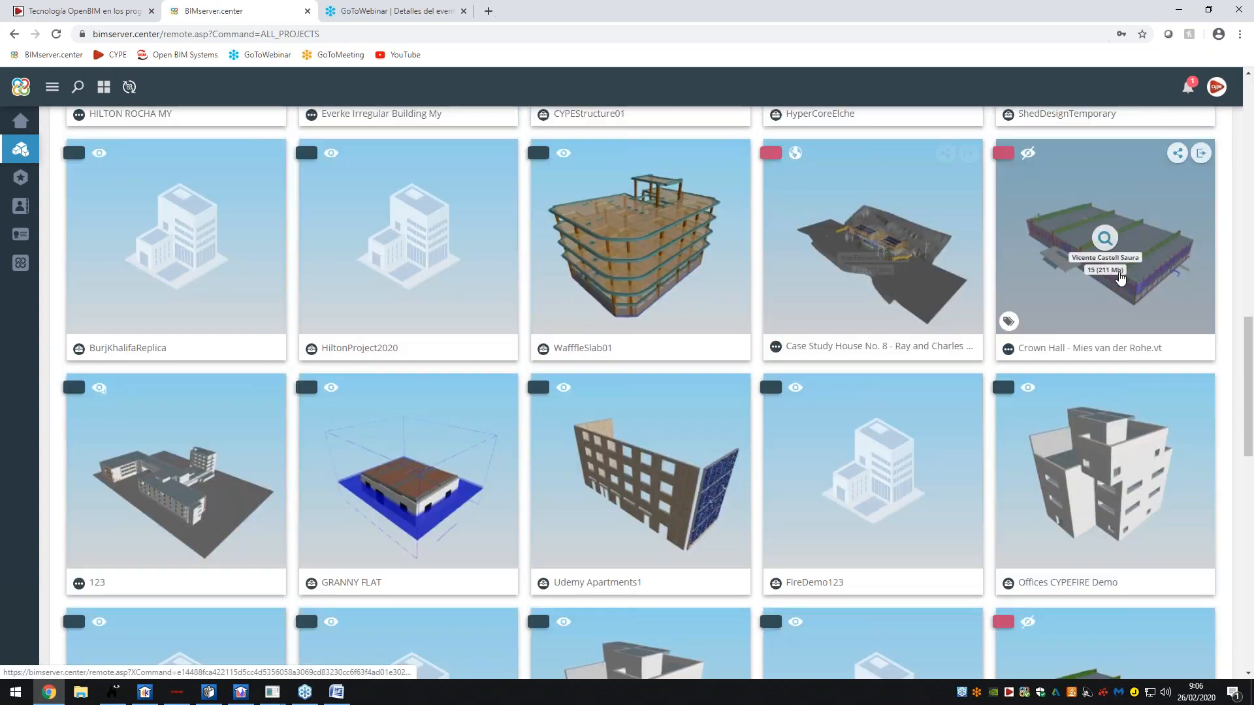
- Open the Crown Hall - Mies van der Rohe.vt project dashboard
click(1106, 277)
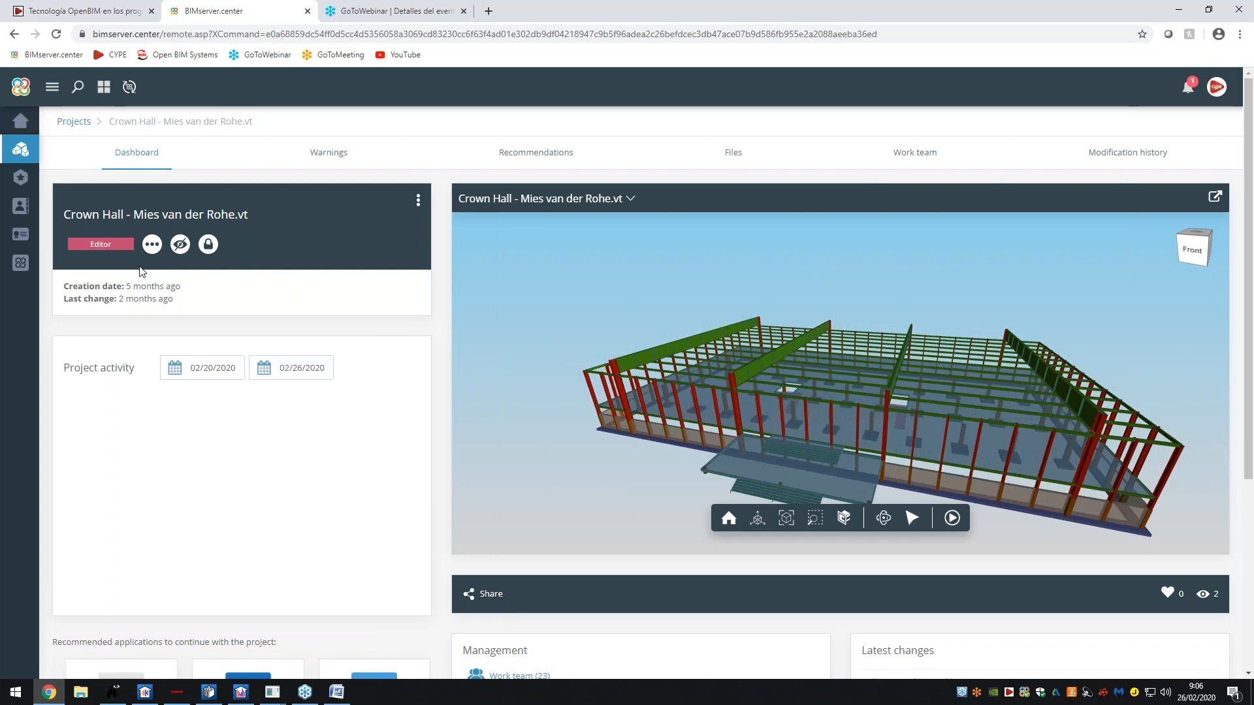
scroll(215, 290, down, 2)
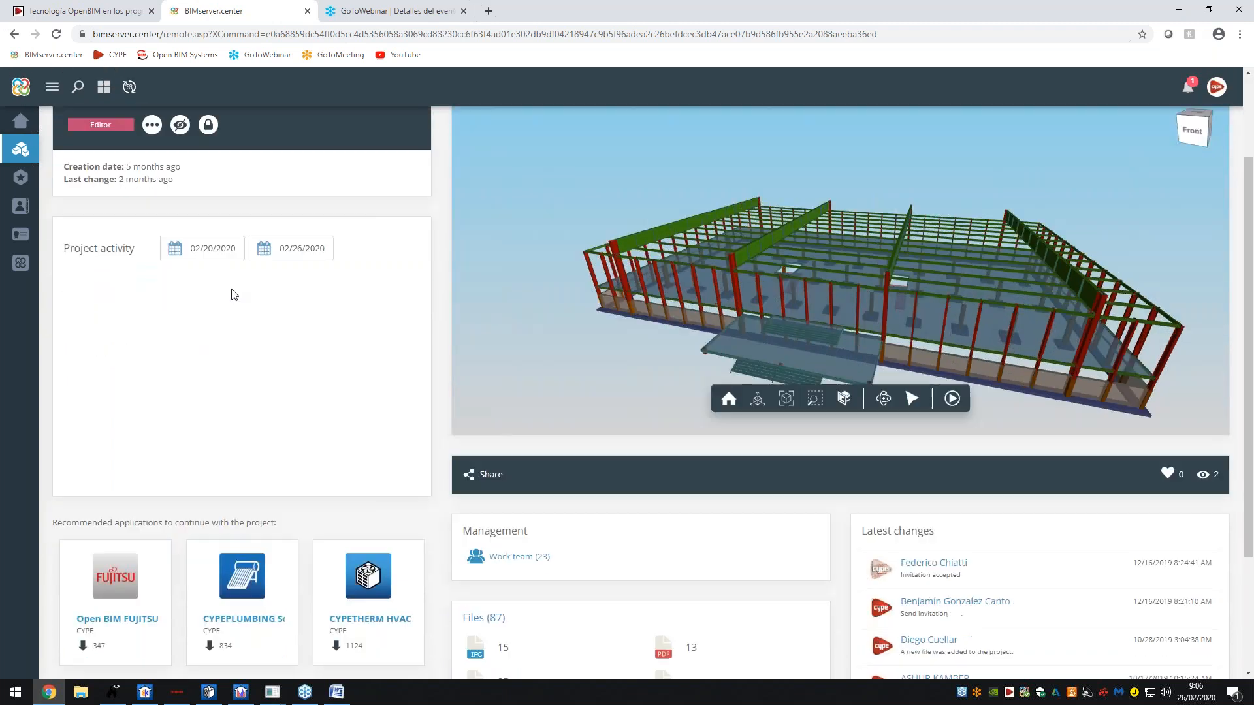
scroll(94, 266, up, 2)
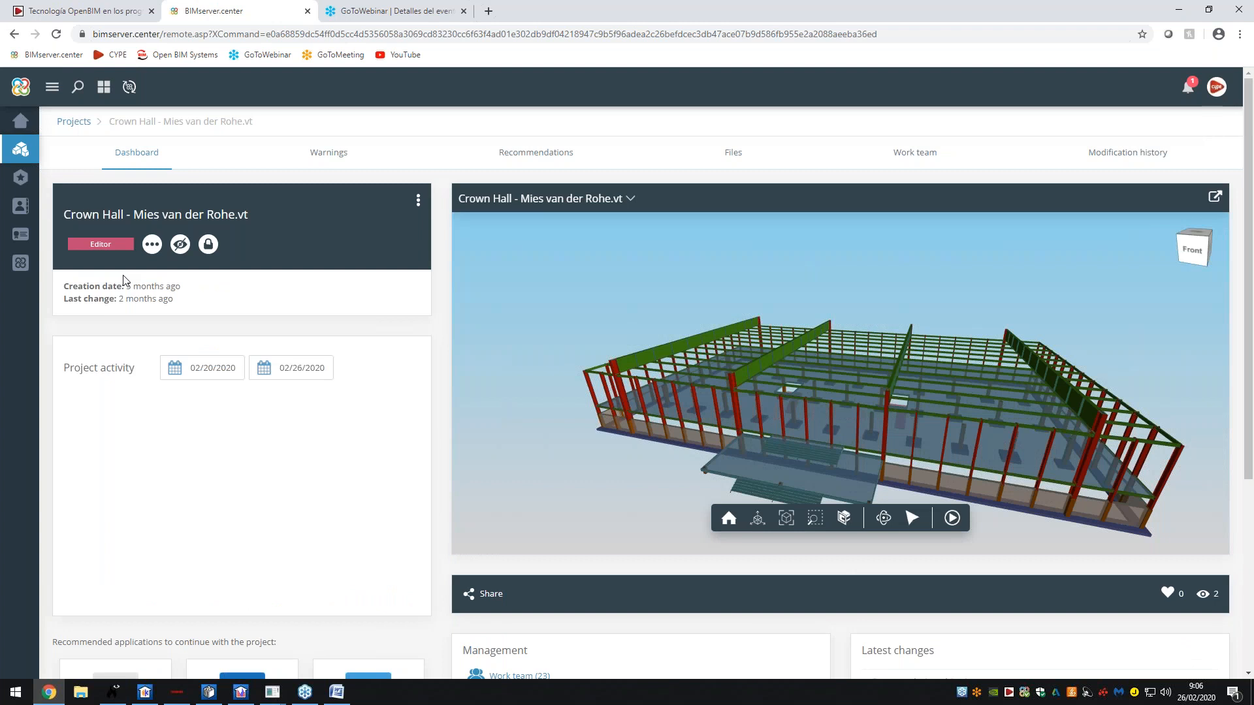
scroll(124, 280, down, 3)
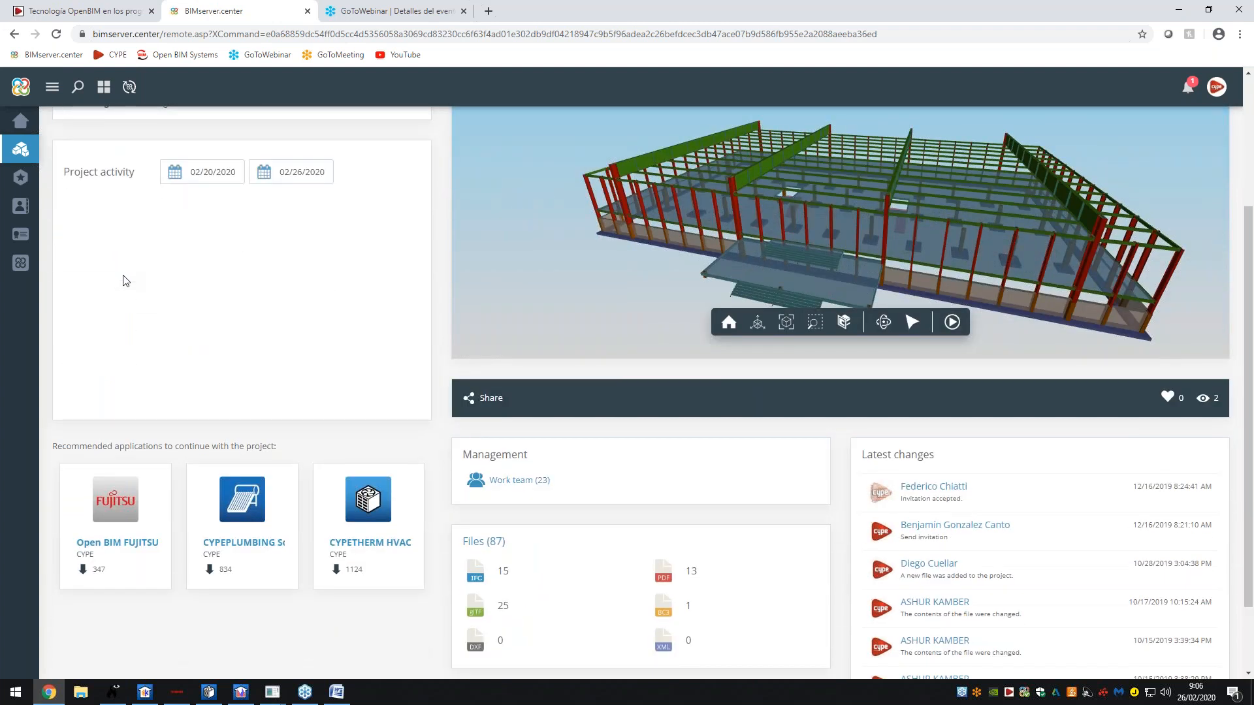
scroll(126, 281, up, 3)
- Orbit the 3D building and bring up the model layer list
drag(951, 436, 1018, 456)
drag(842, 420, 774, 339)
scroll(781, 367, down, 5)
click(627, 200)
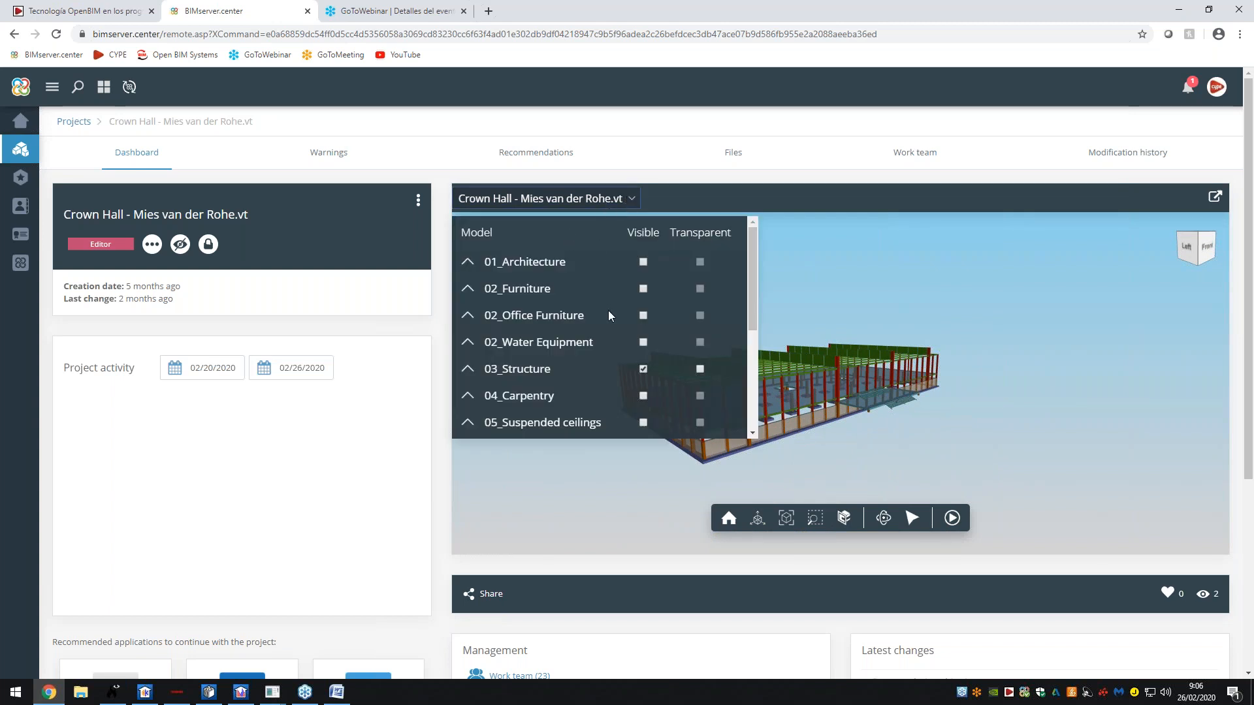
- Show the 01_Architecture model, hide 03_Structure, and orbit to inspect it
click(47, 2)
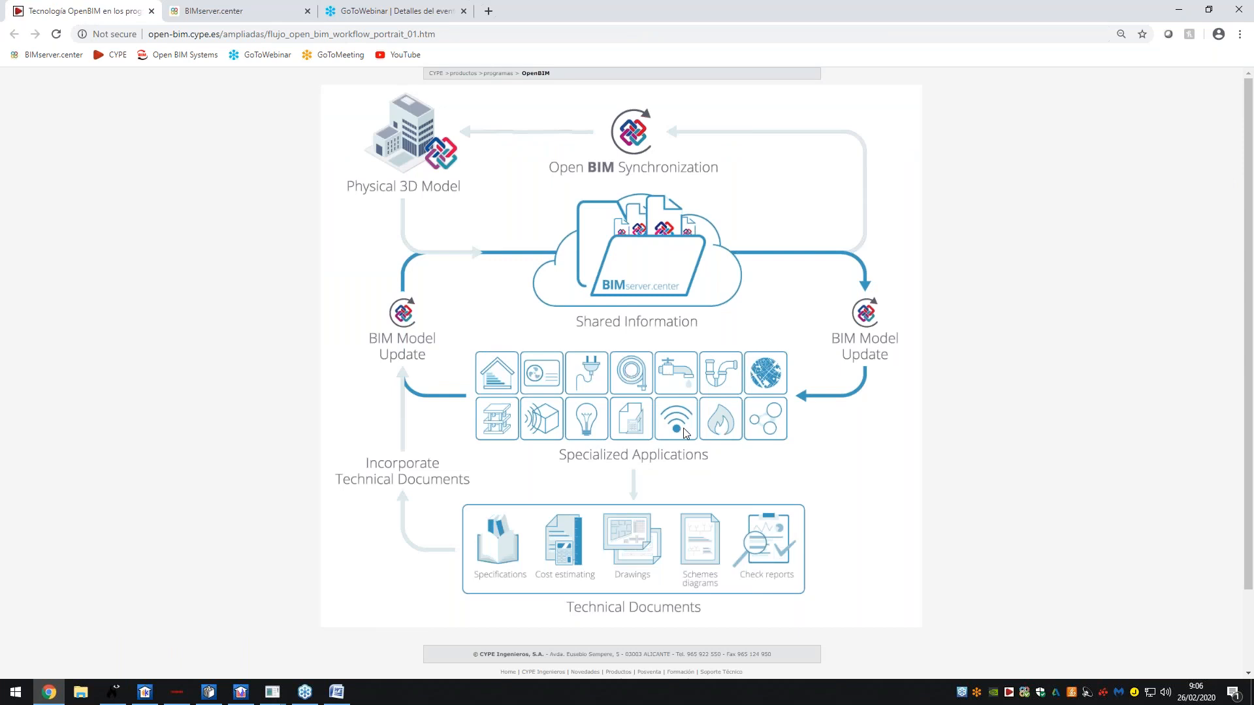
click(208, 10)
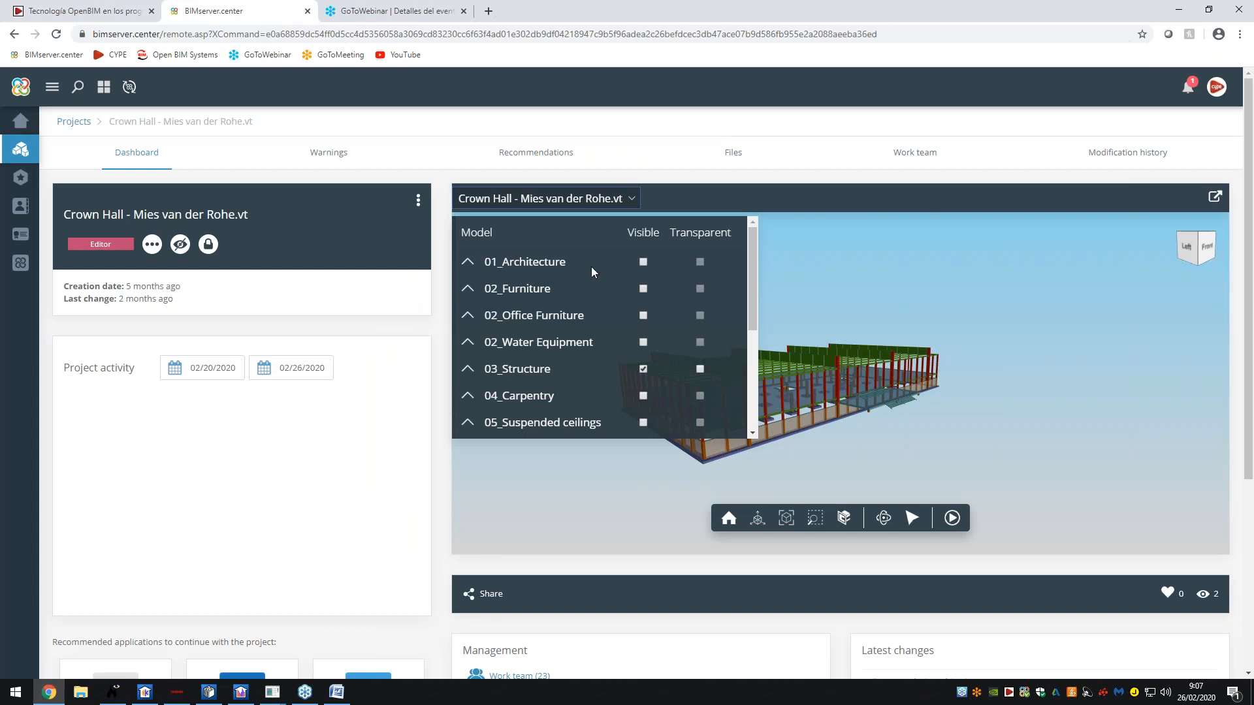
click(643, 261)
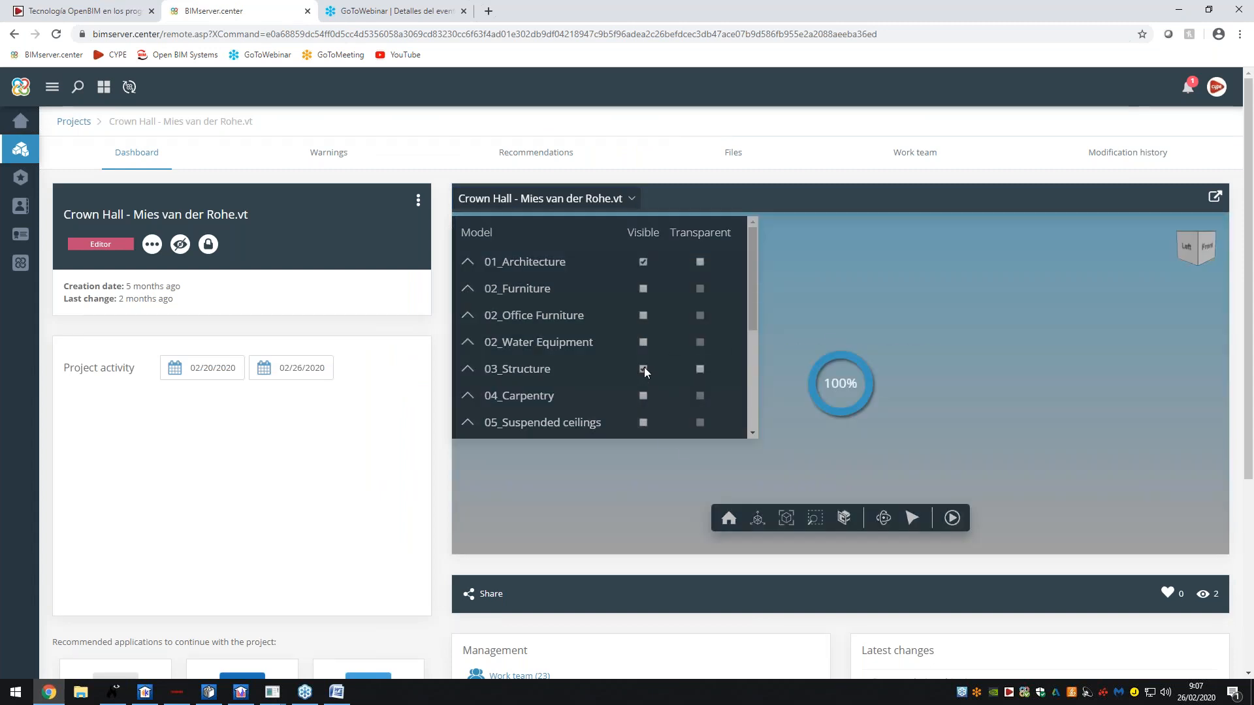
click(643, 369)
click(636, 209)
drag(792, 359, 706, 369)
click(64, 8)
click(213, 9)
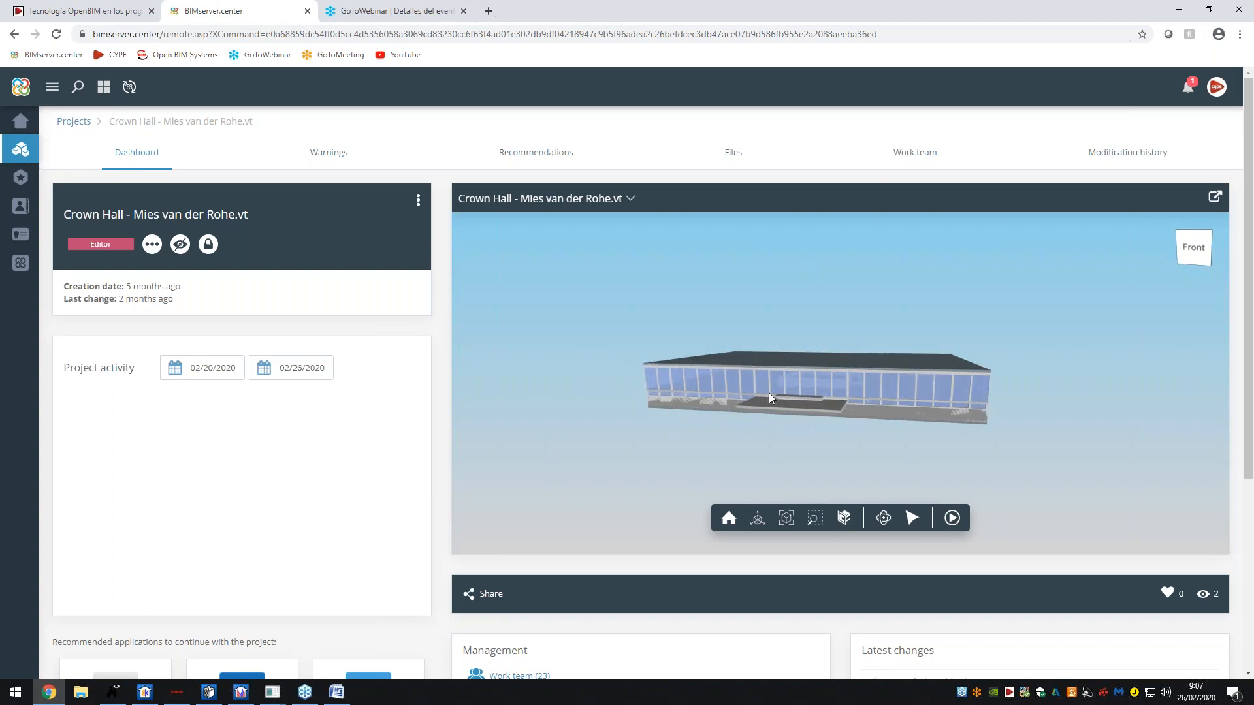
drag(782, 394, 779, 400)
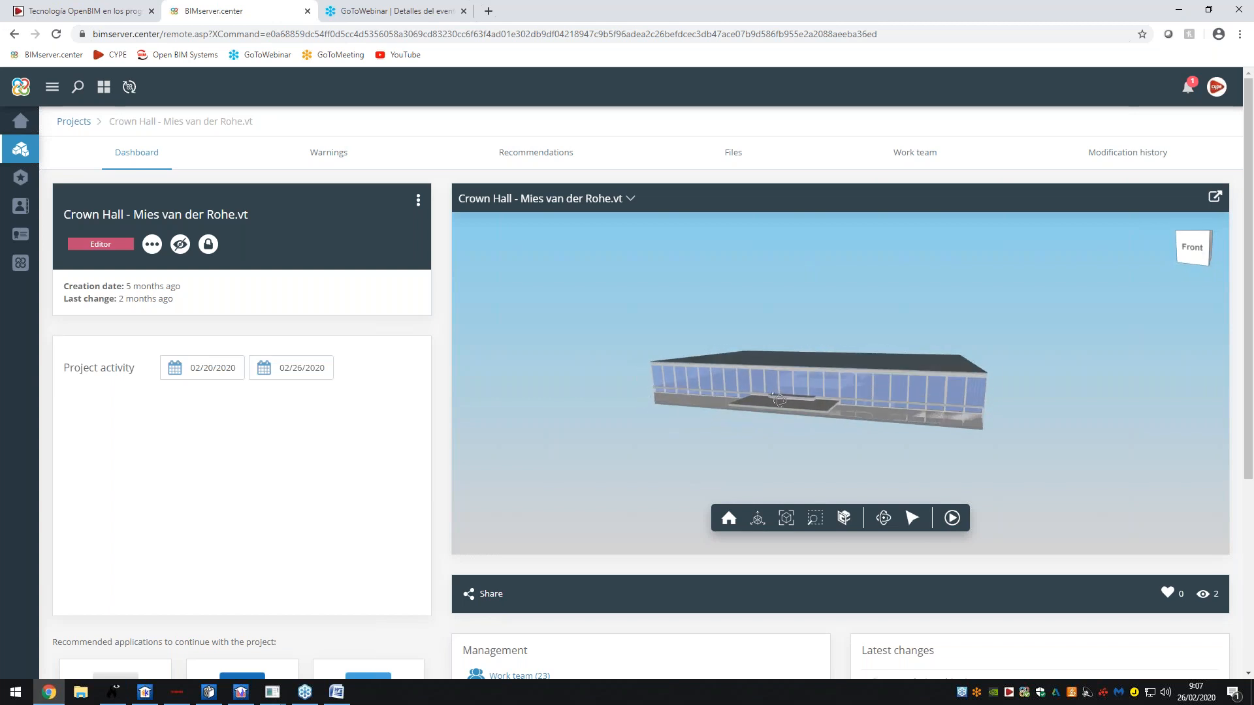
- Render the 01_Architecture model transparent
click(633, 198)
click(700, 262)
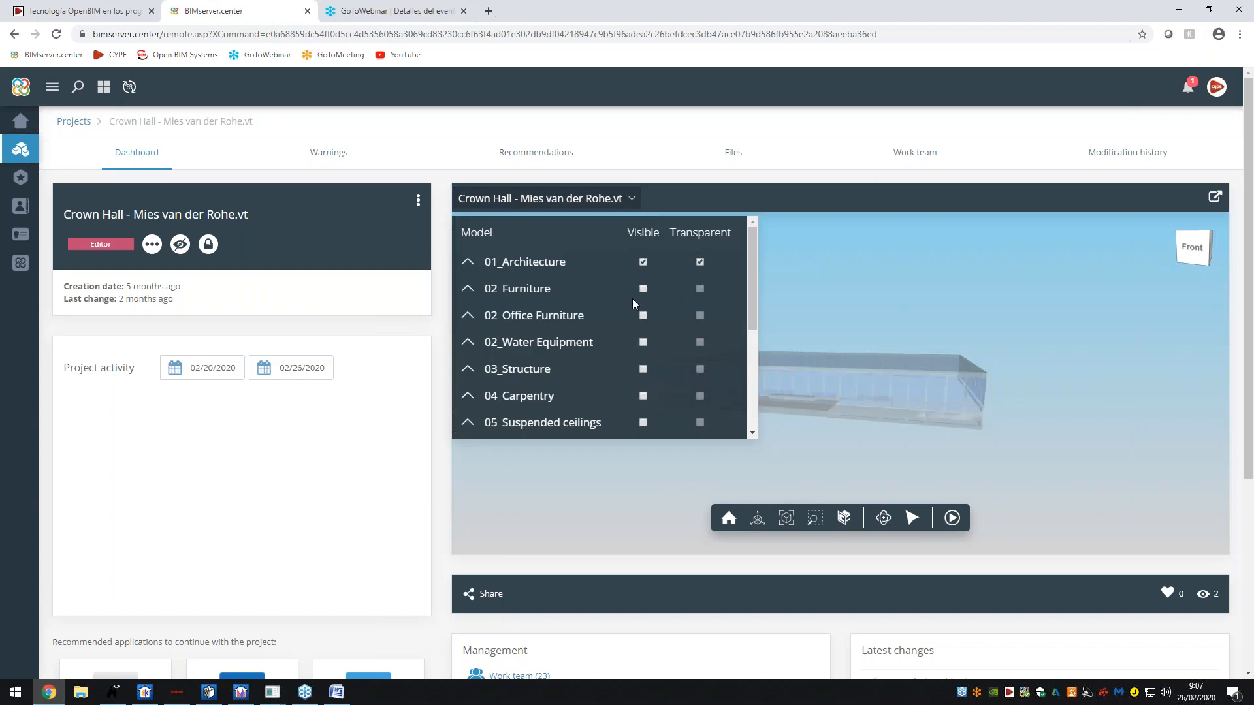
scroll(634, 312, down, 3)
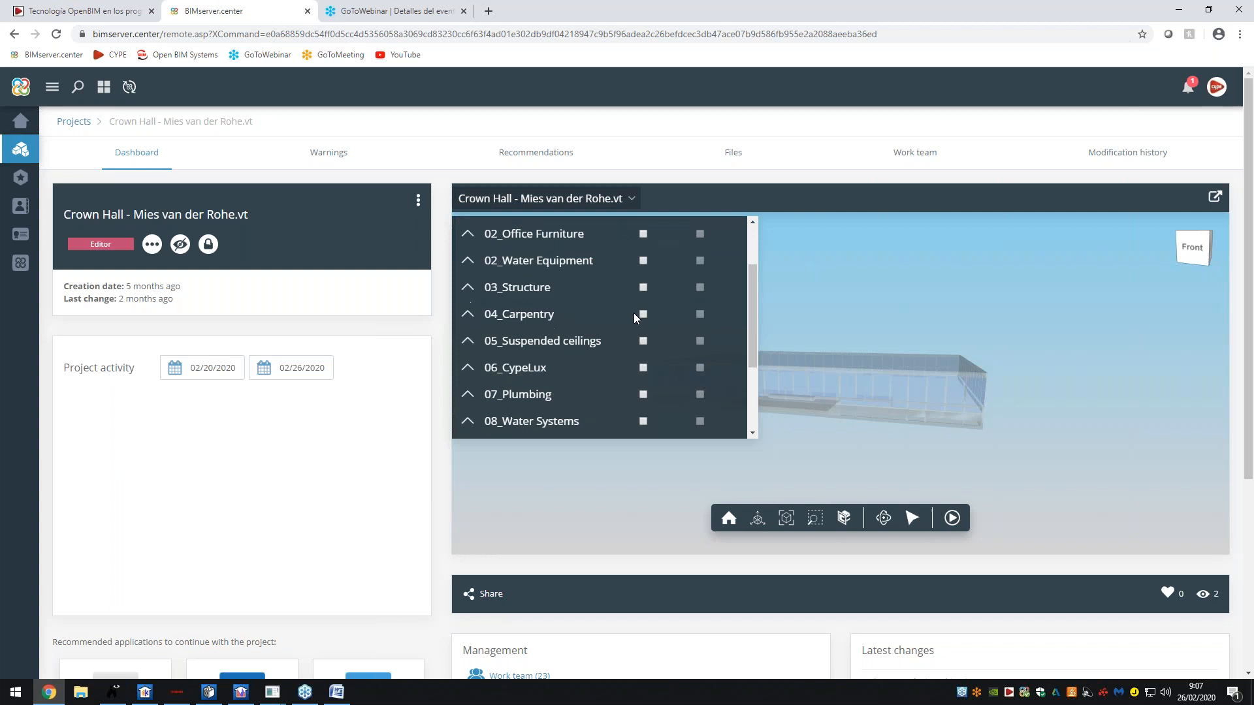
click(104, 11)
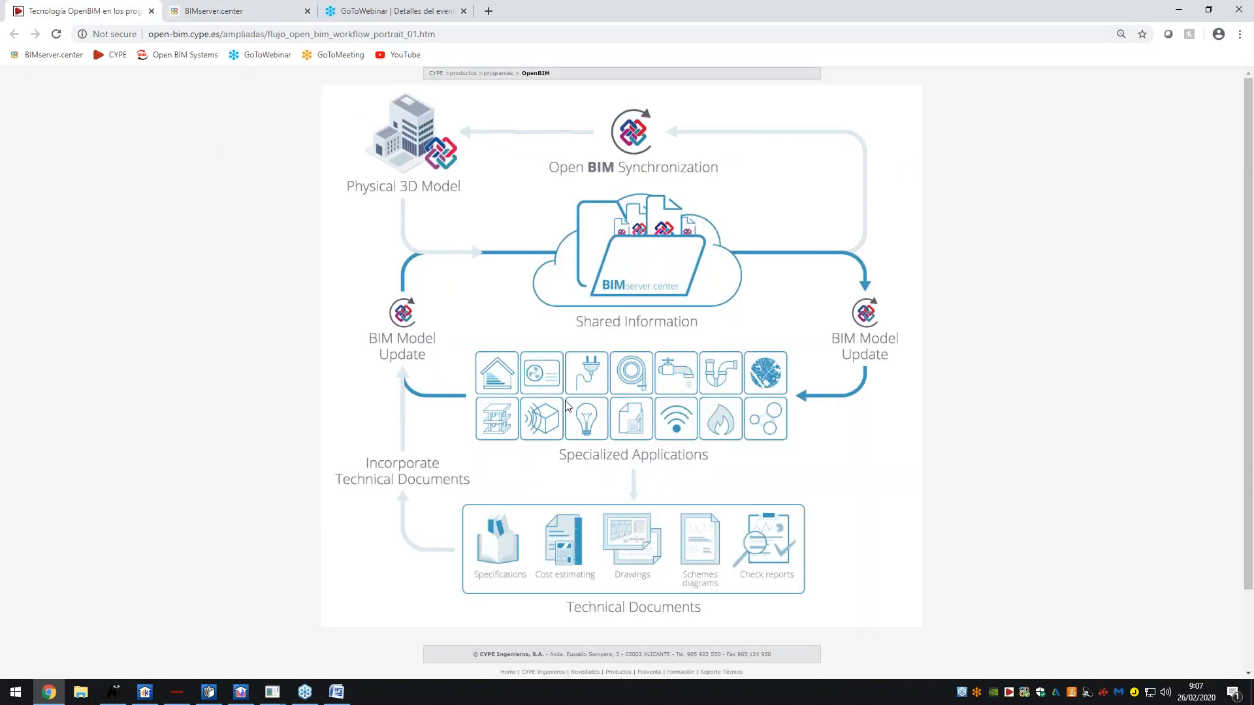
click(232, 11)
scroll(597, 358, up, 1)
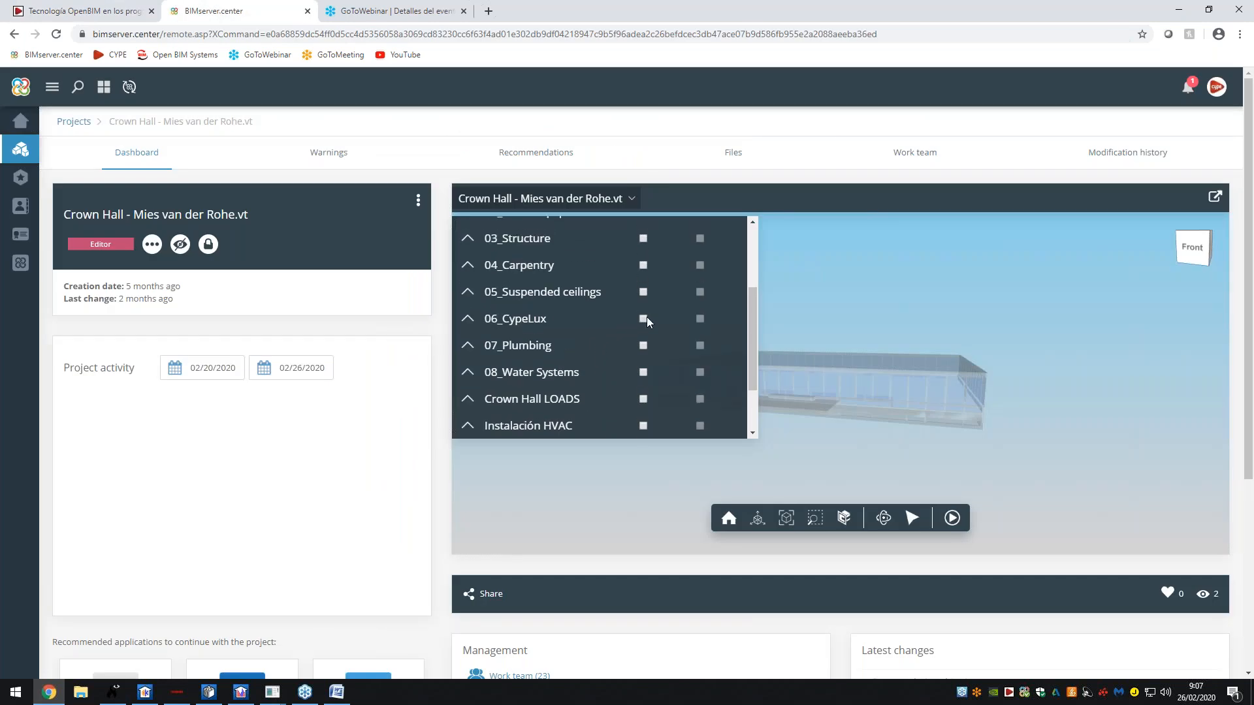
- Briefly show 06_CypeLux and 03_Structure, then hide both again
click(645, 318)
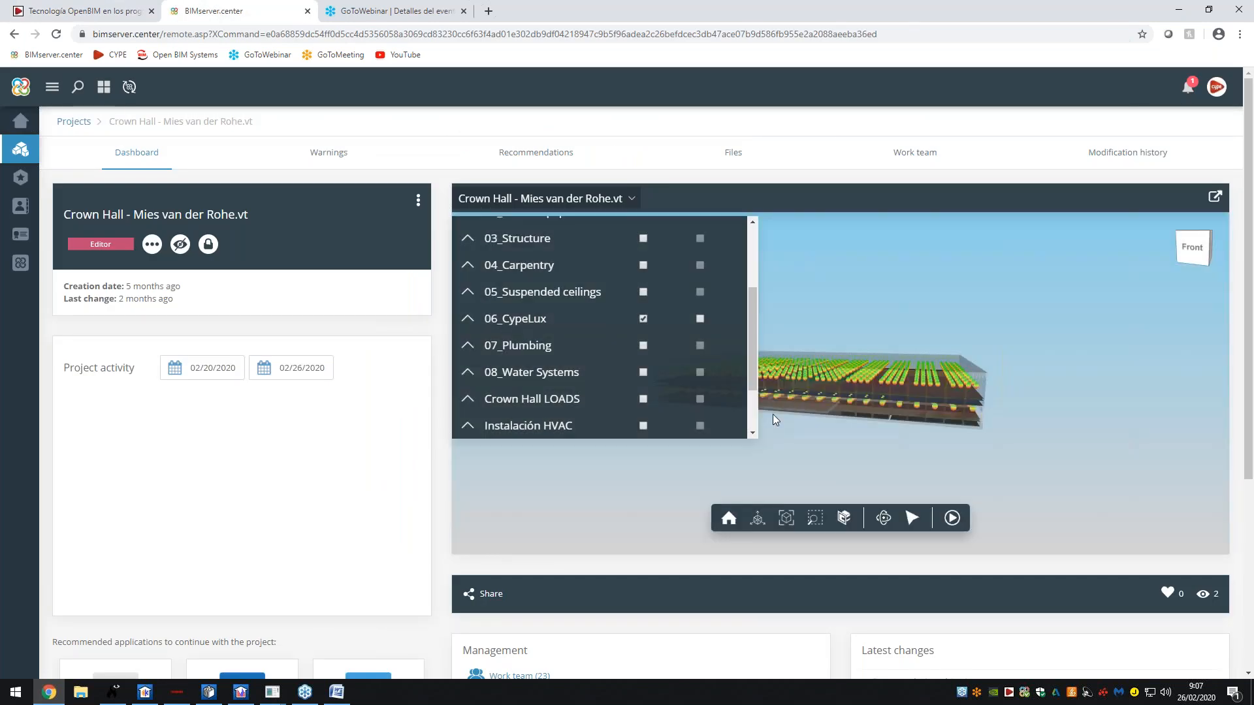
scroll(670, 317, up, 4)
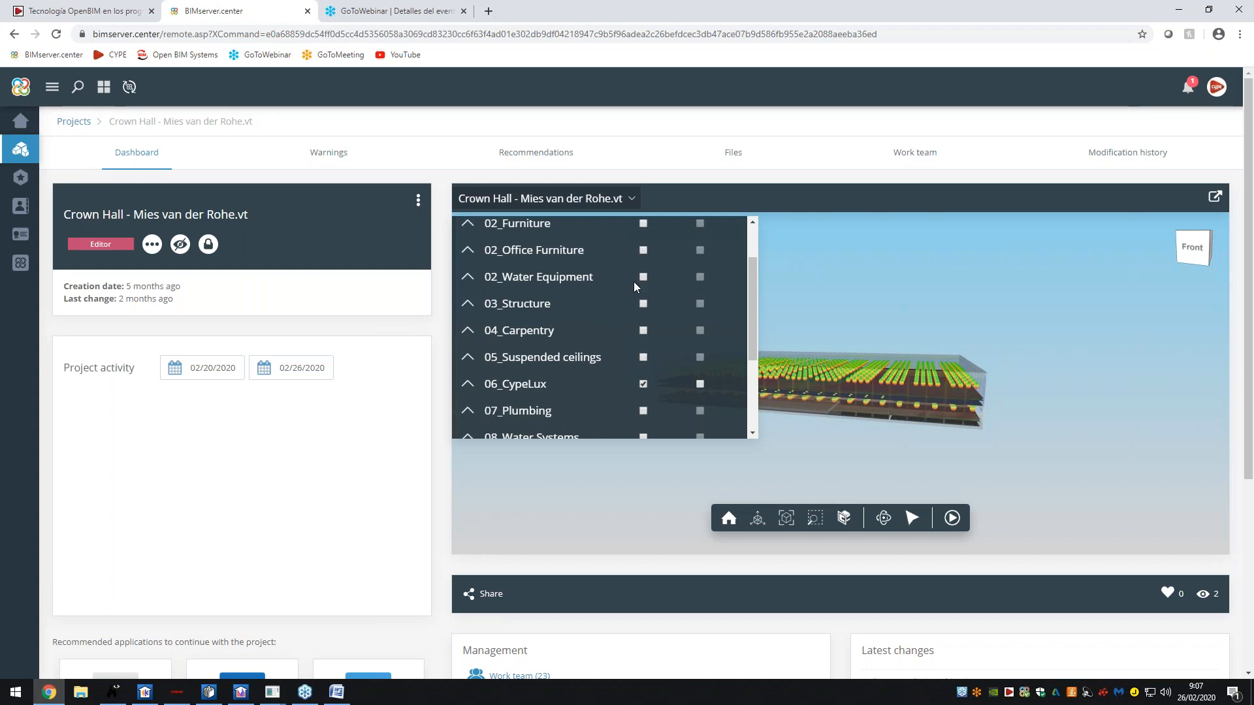
click(644, 370)
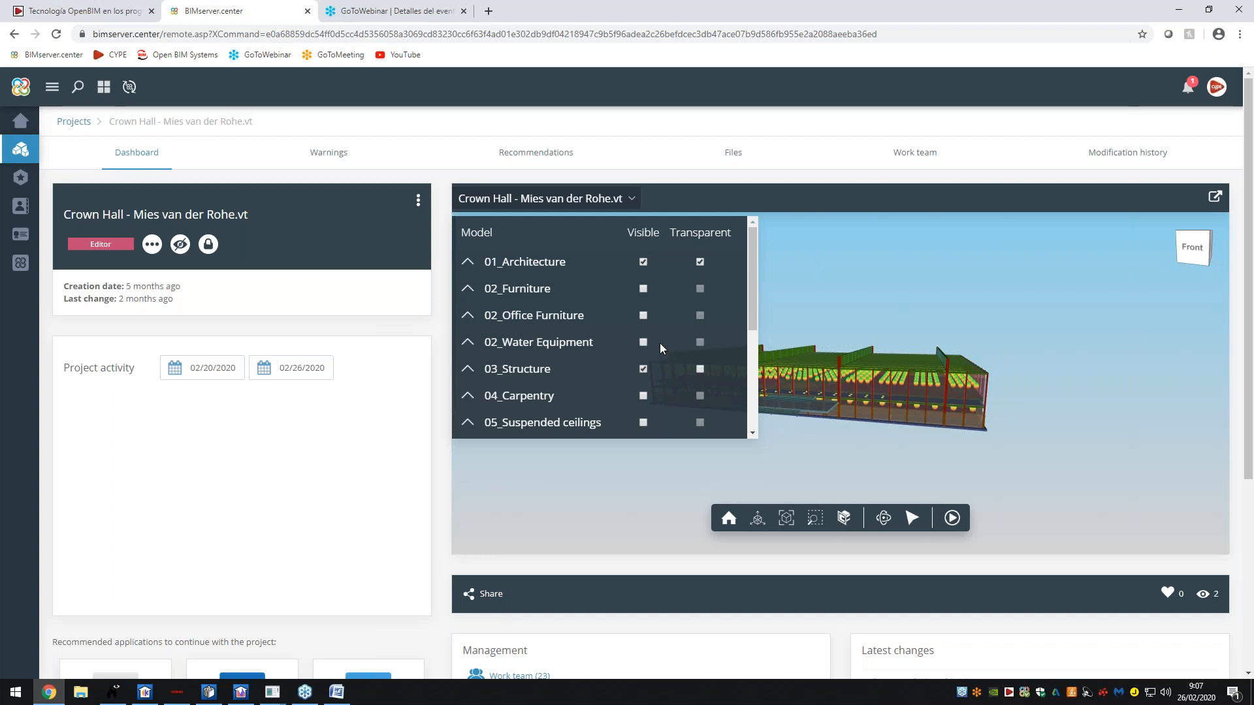
click(644, 369)
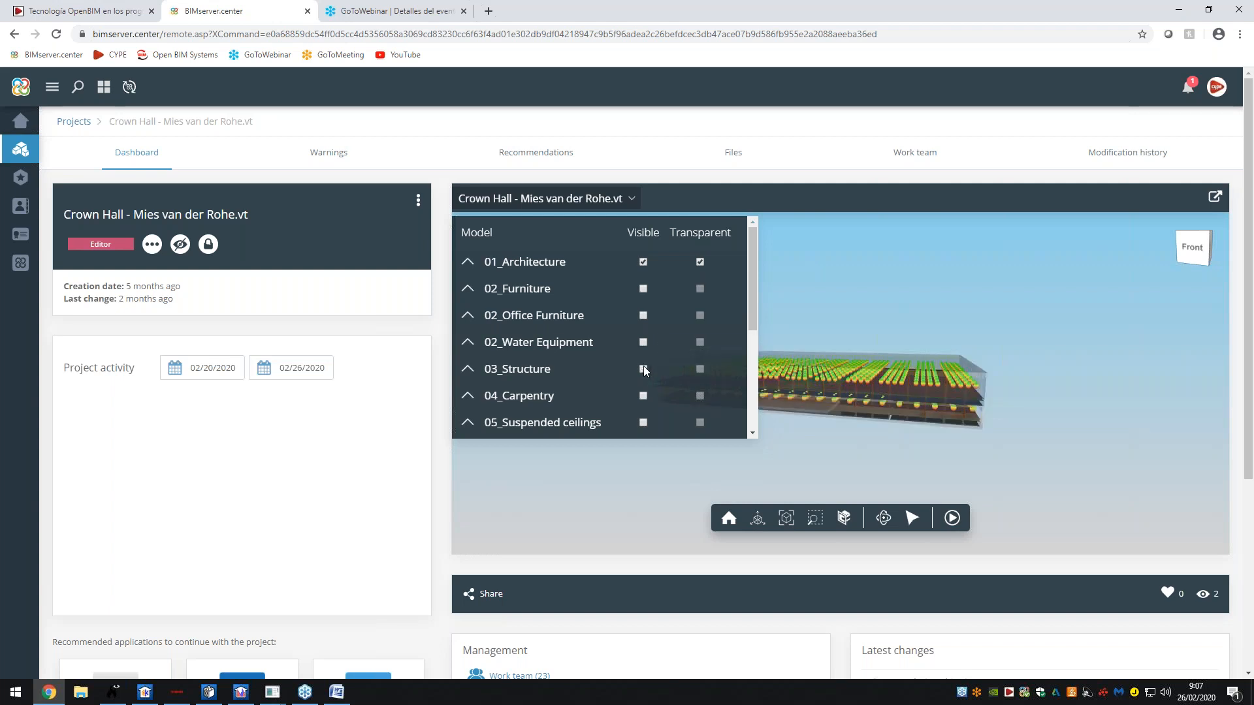
scroll(643, 366, down, 1)
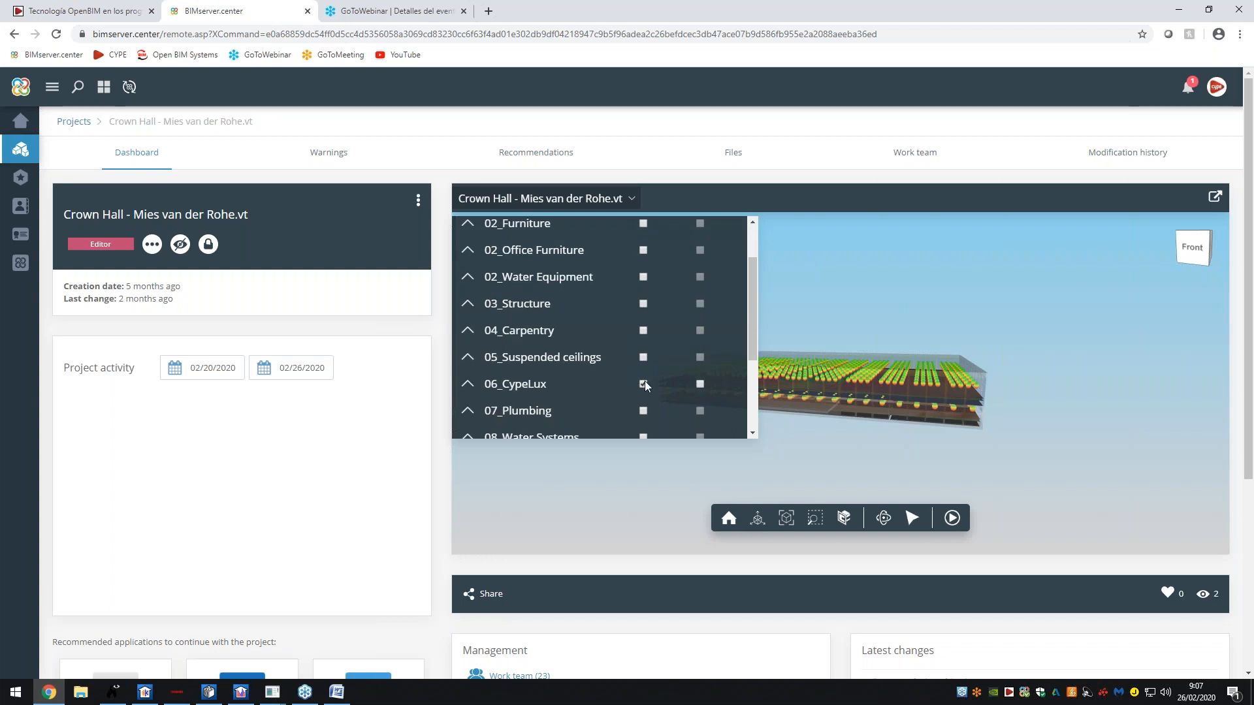
click(644, 382)
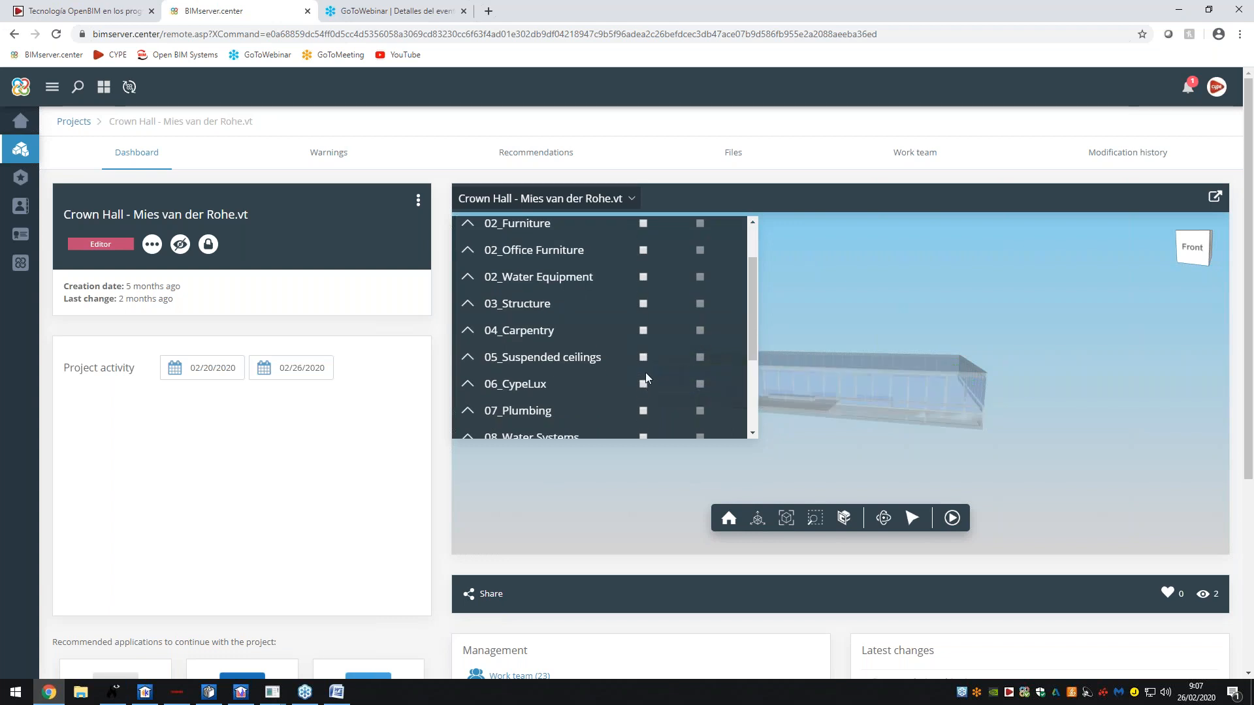
- Close the layer list and open the Crown Hall project's Files tab
click(630, 202)
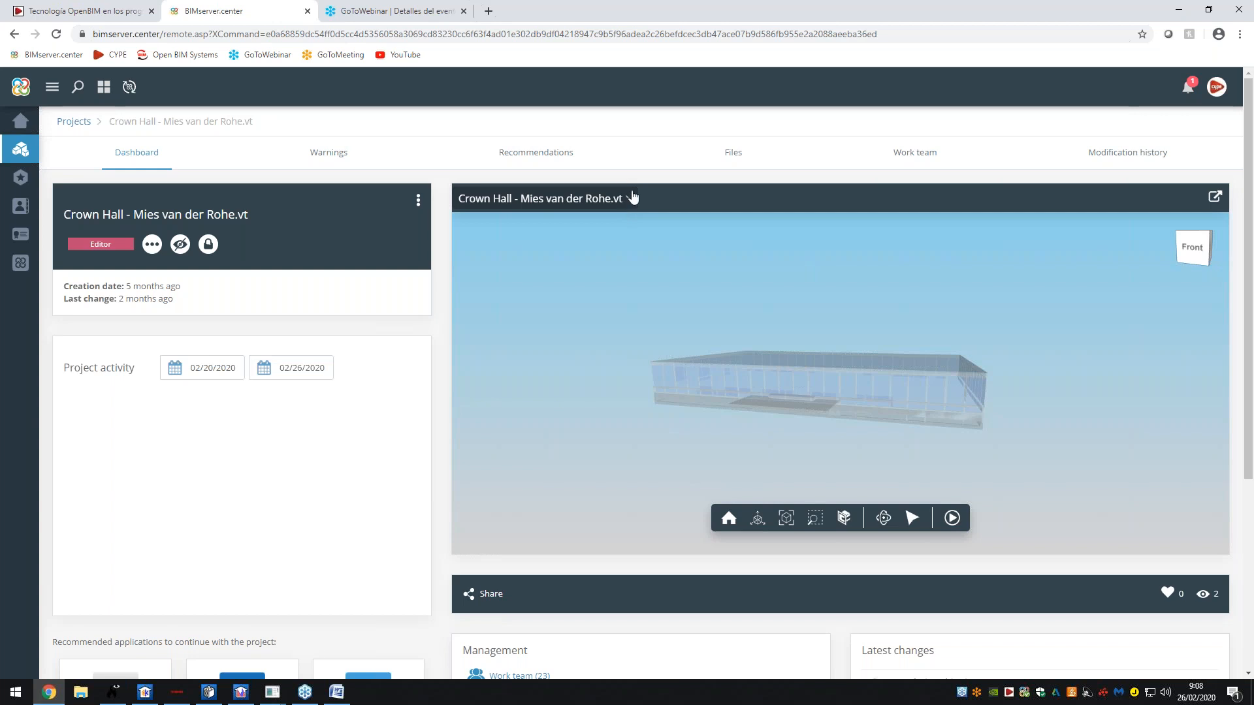
click(145, 4)
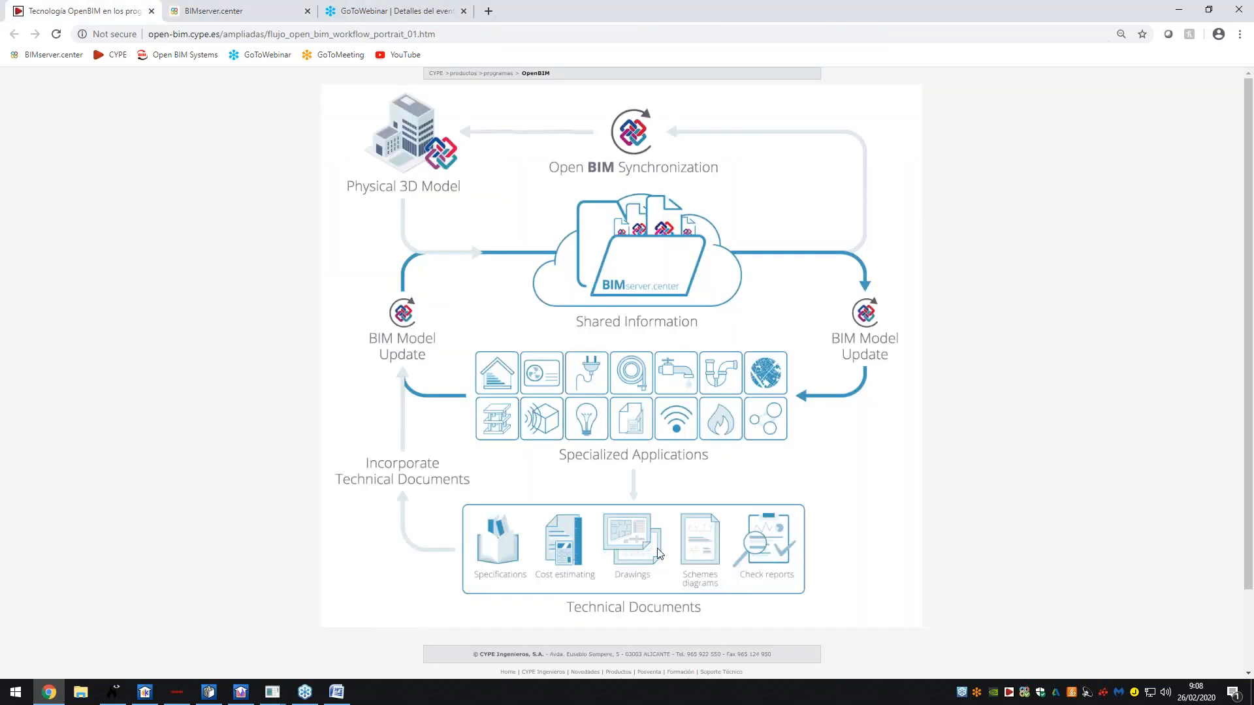
click(211, 12)
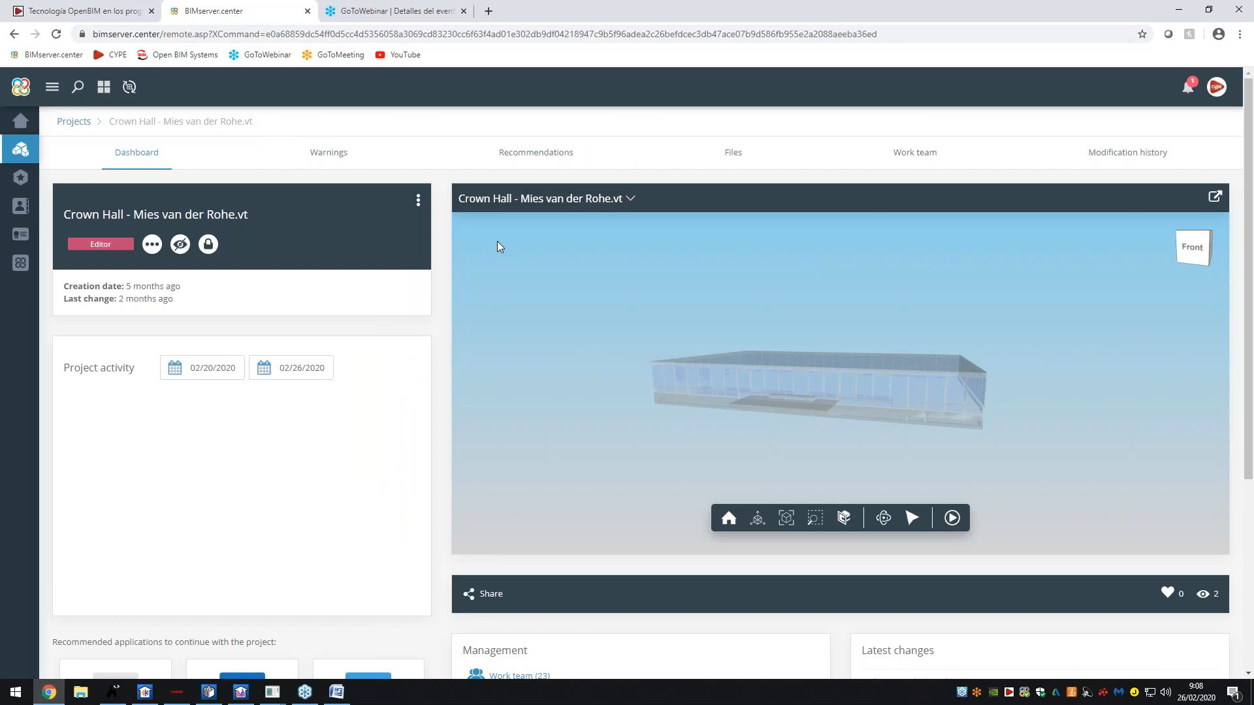
click(723, 159)
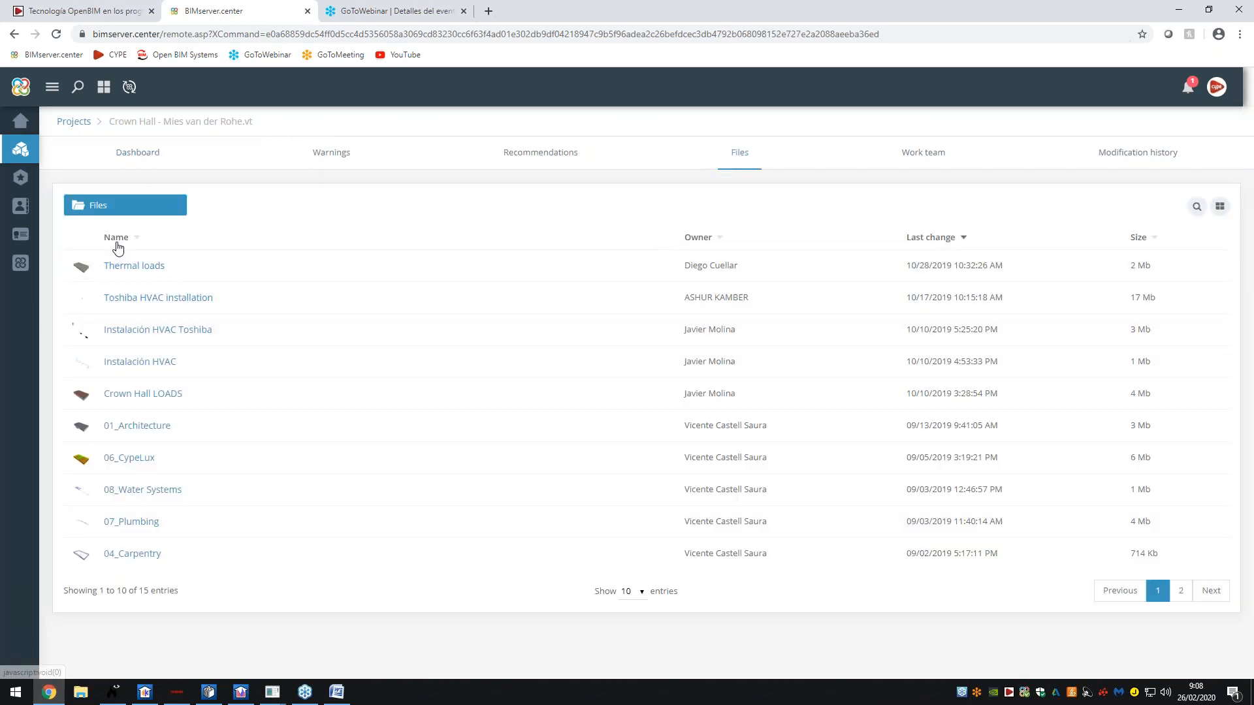
- Sort files by name ascending and check 02_Office Furniture's associated files
click(119, 245)
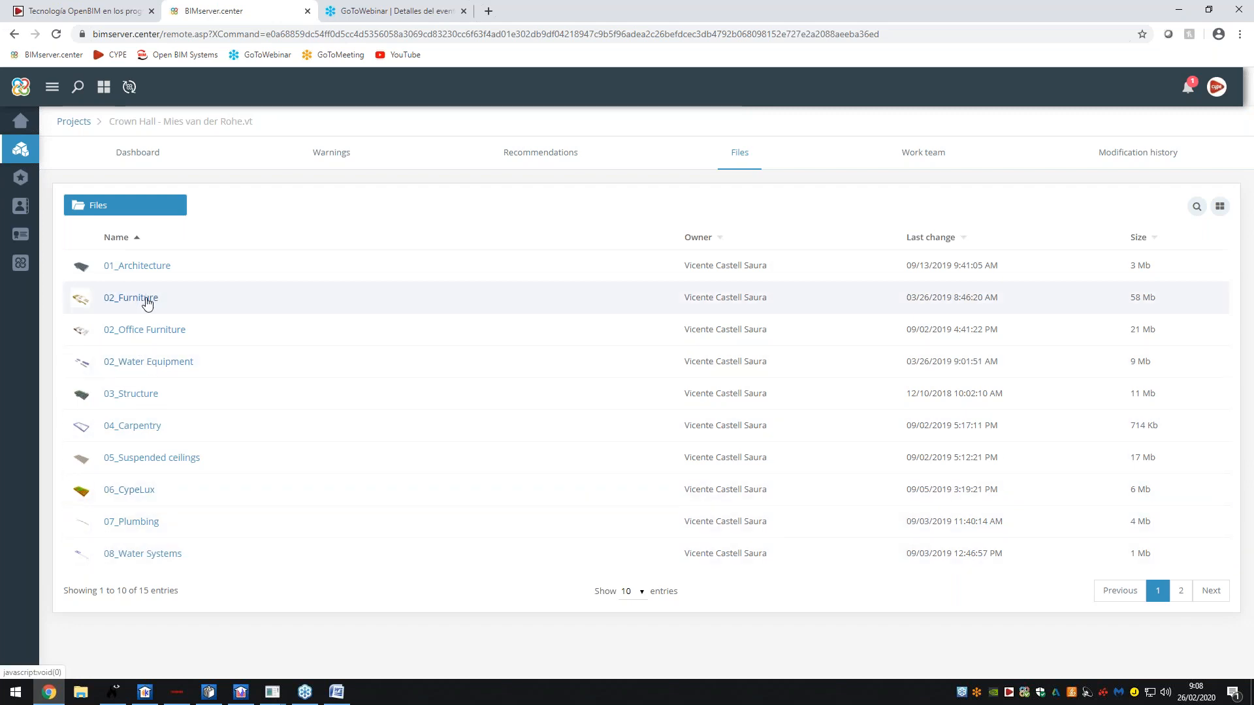
click(158, 330)
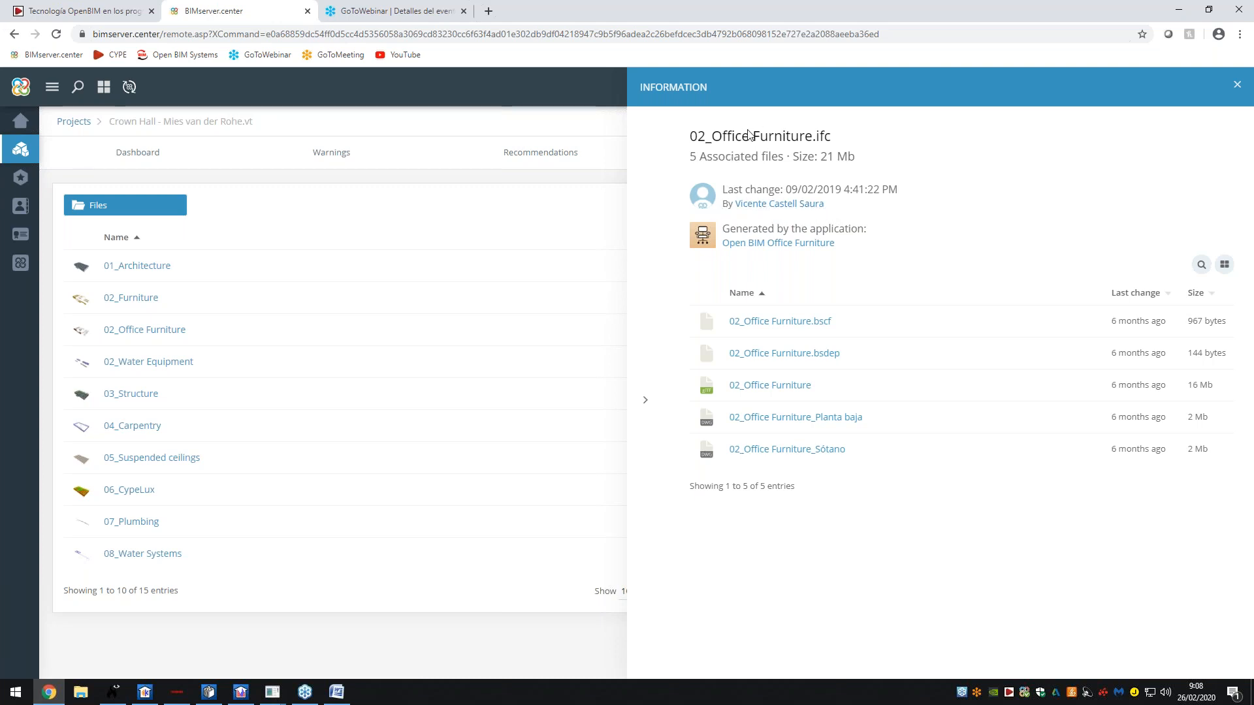
drag(689, 156, 785, 159)
click(787, 162)
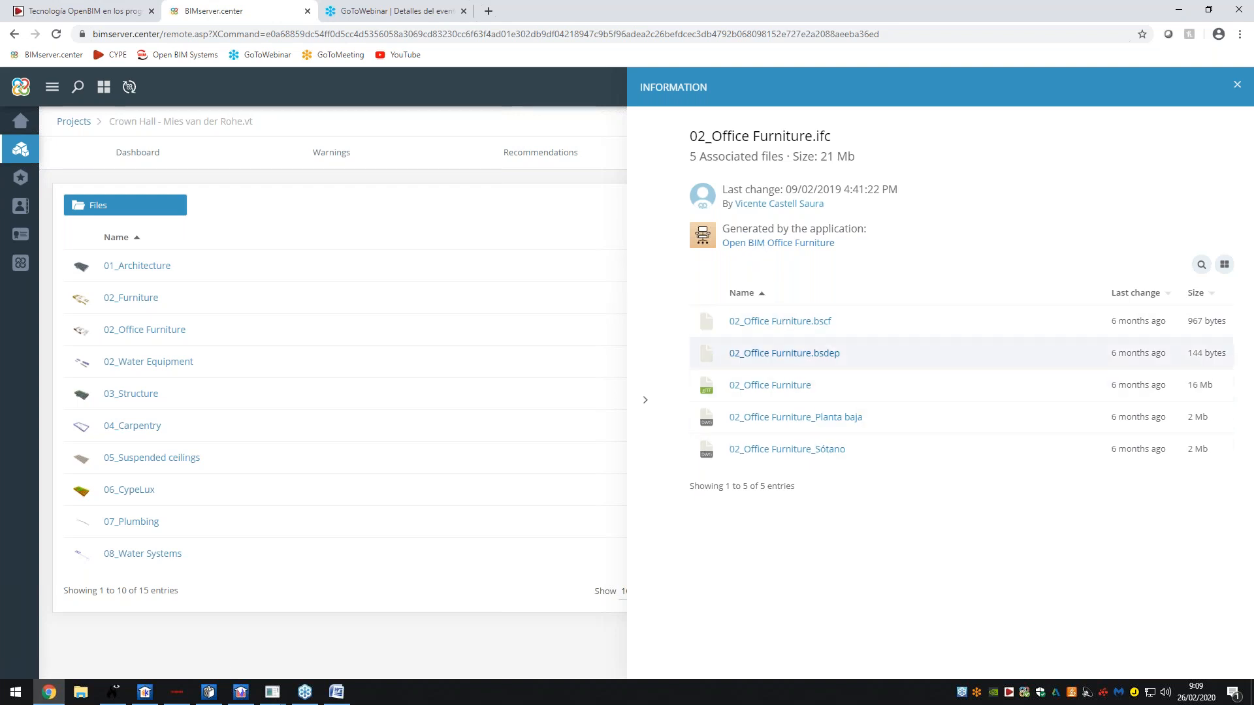
click(658, 410)
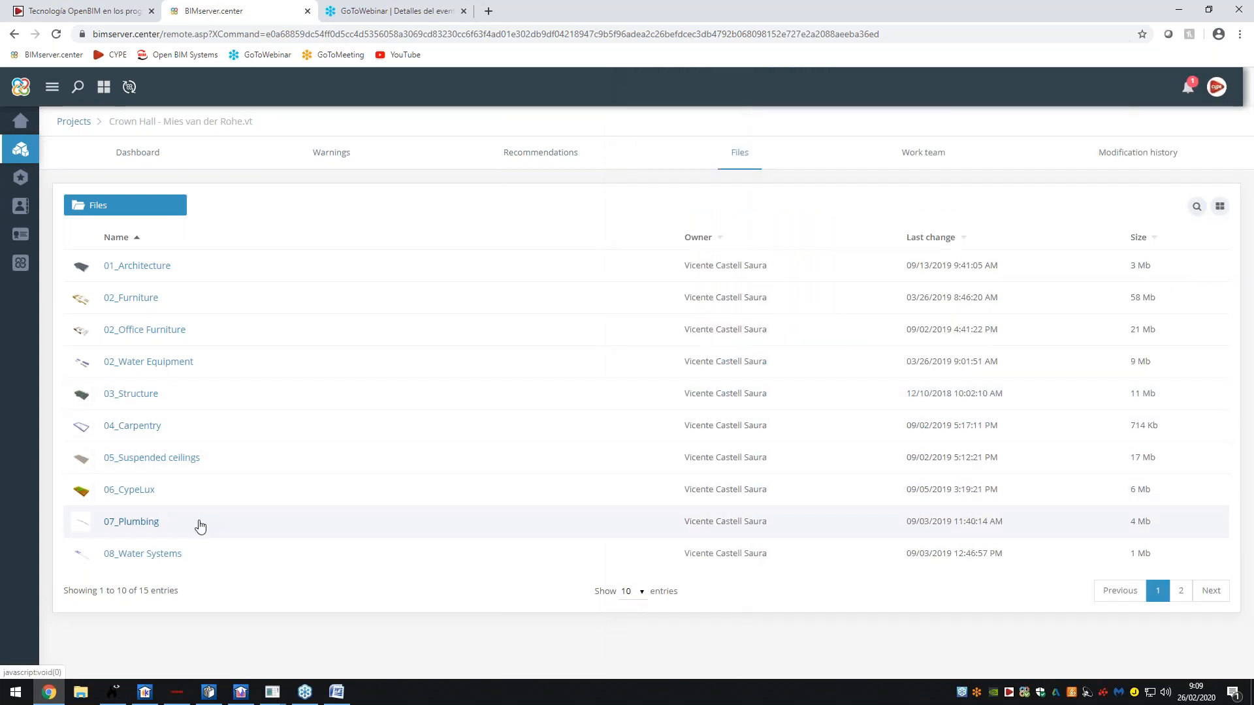
- Review 03_Structure and 06_CypeLux details, paging through CypeLux's 15 associated files
click(112, 394)
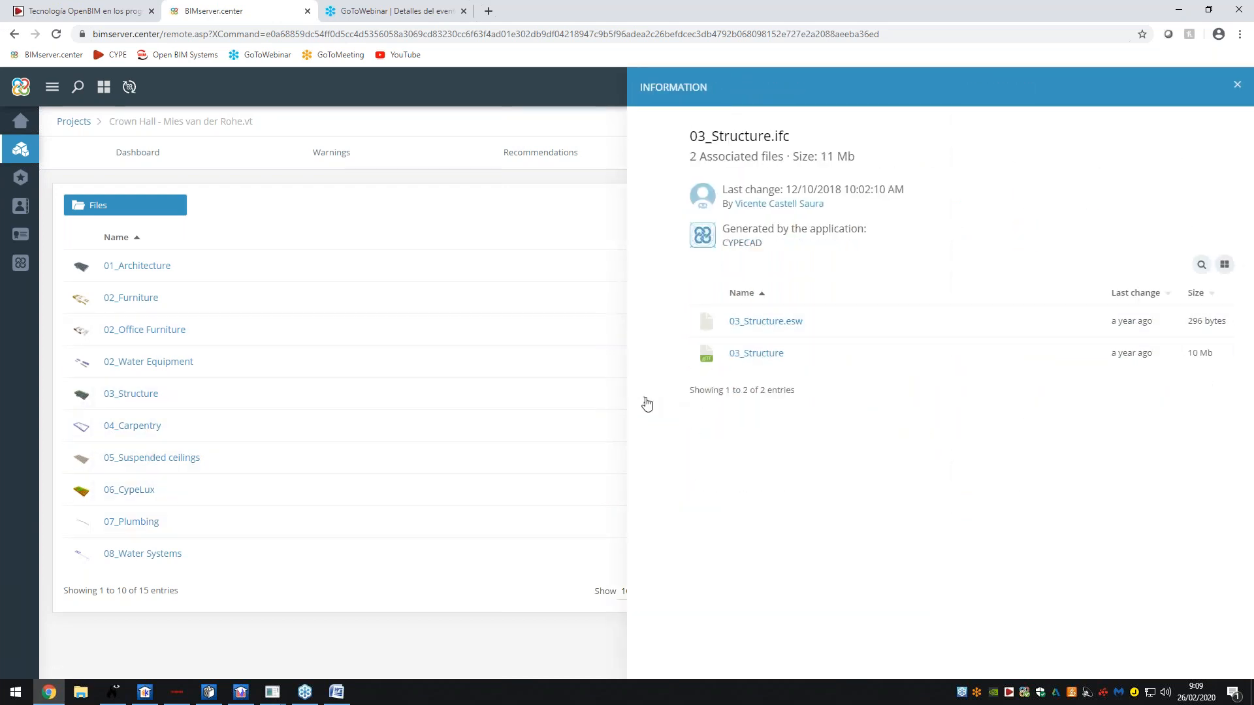
click(645, 400)
click(205, 500)
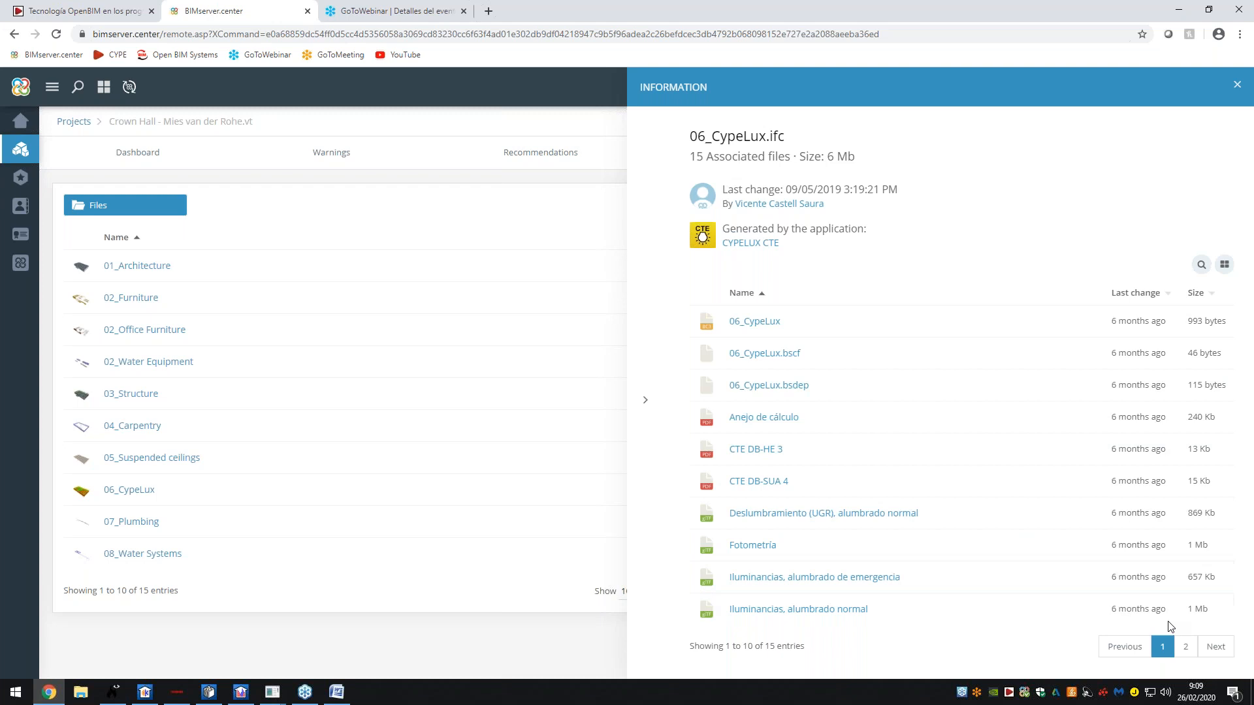
click(1186, 647)
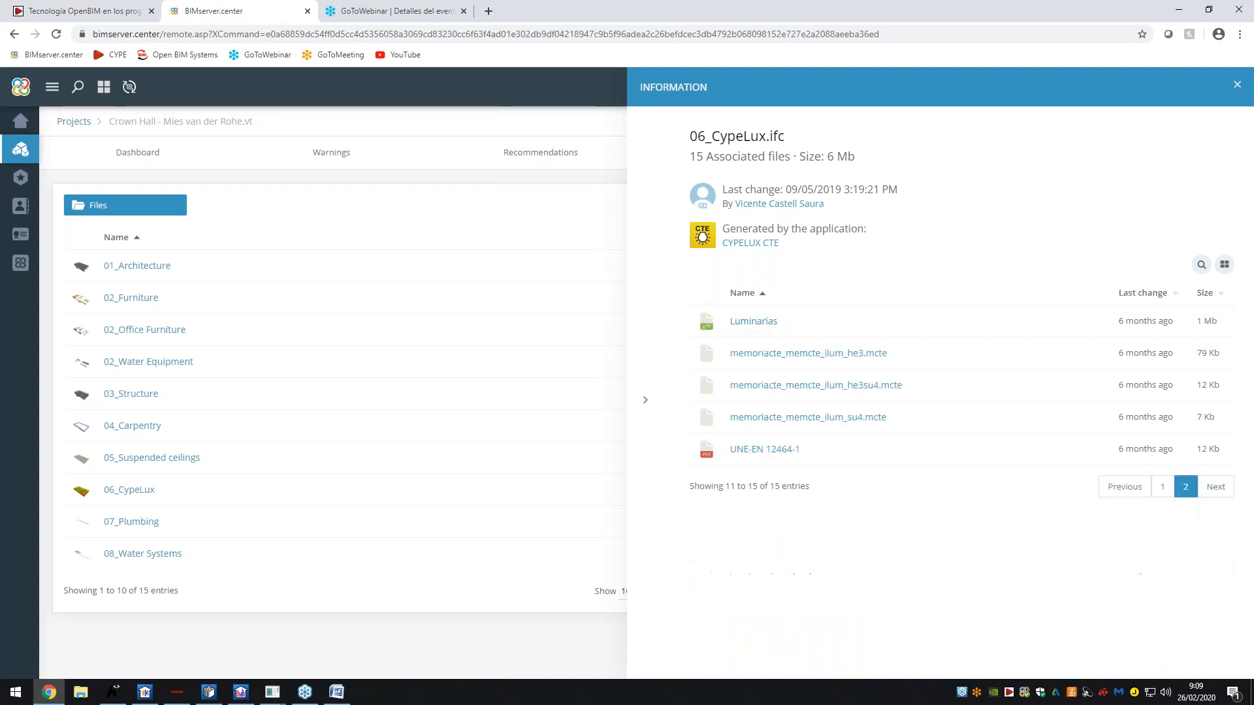
click(647, 401)
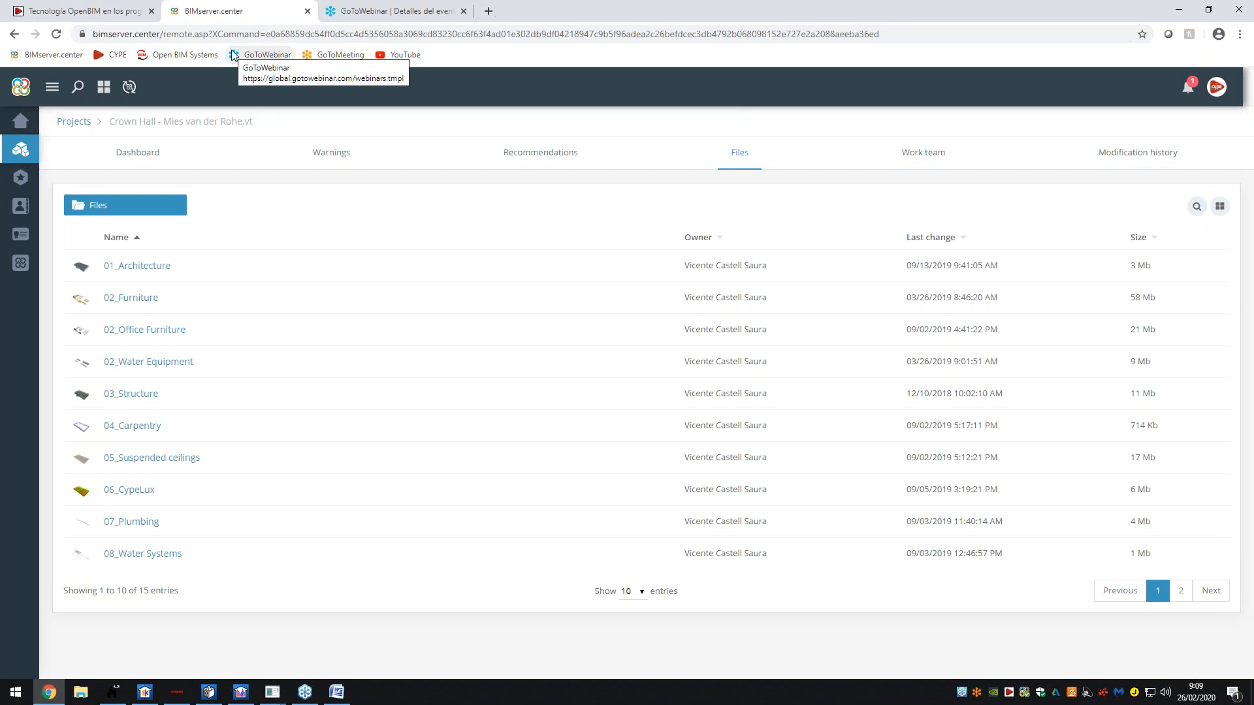
click(79, 6)
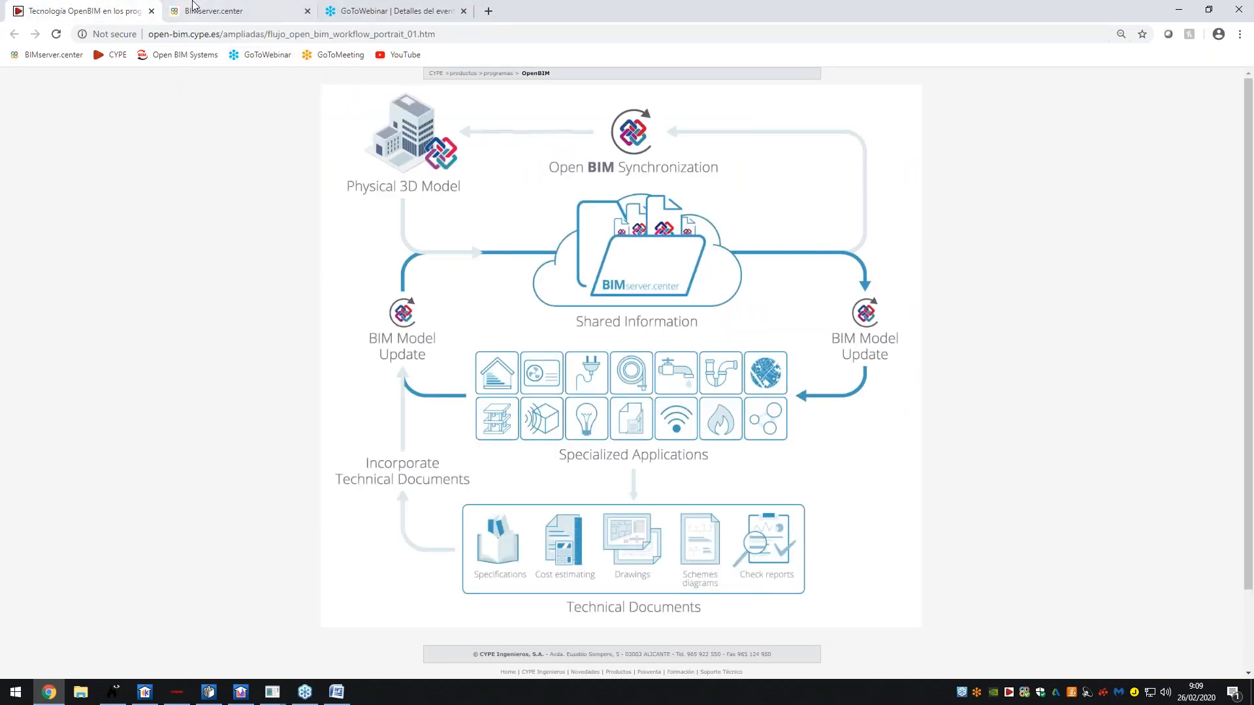
click(196, 10)
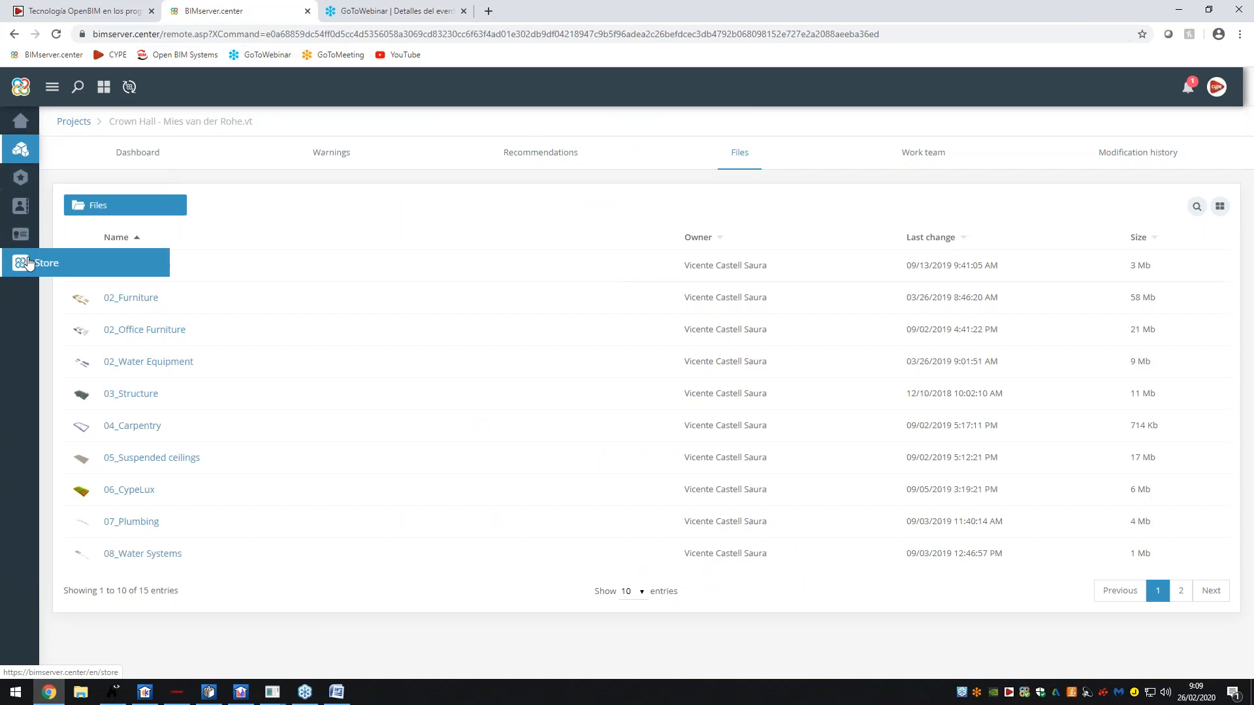
- Return to the Projects list and set it to 20 entries per page
click(33, 151)
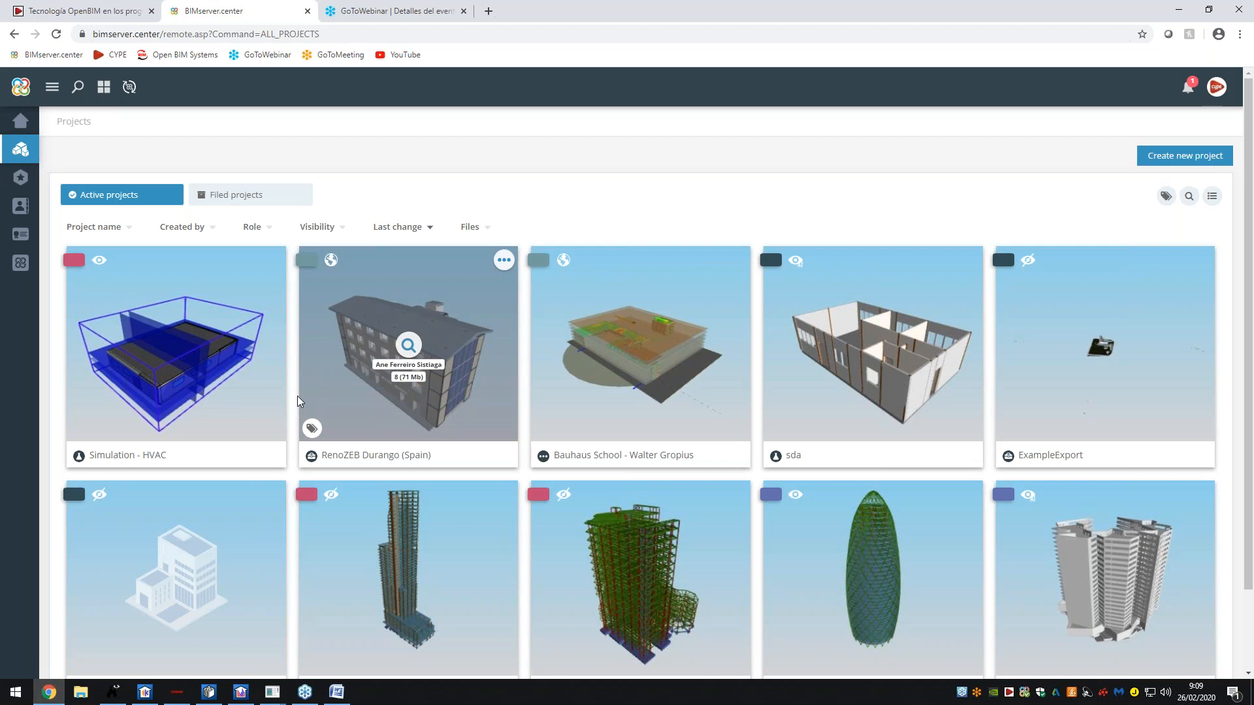
scroll(395, 417, down, 2)
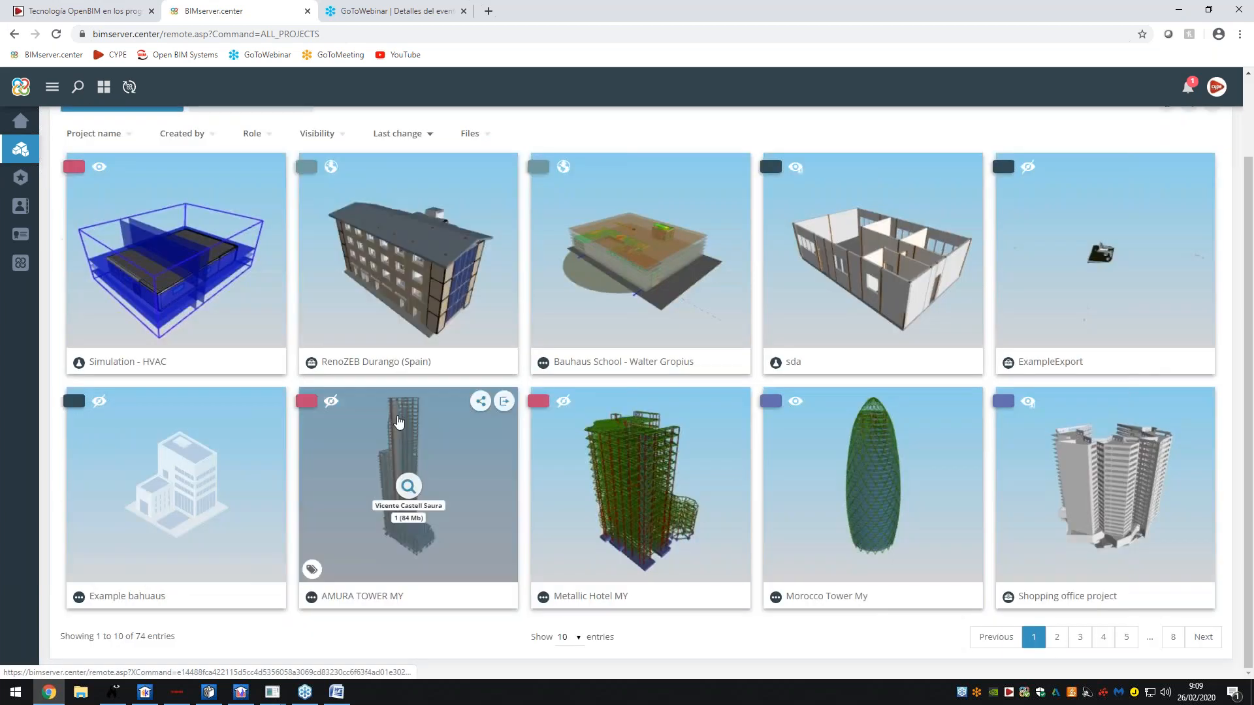
click(569, 637)
click(566, 594)
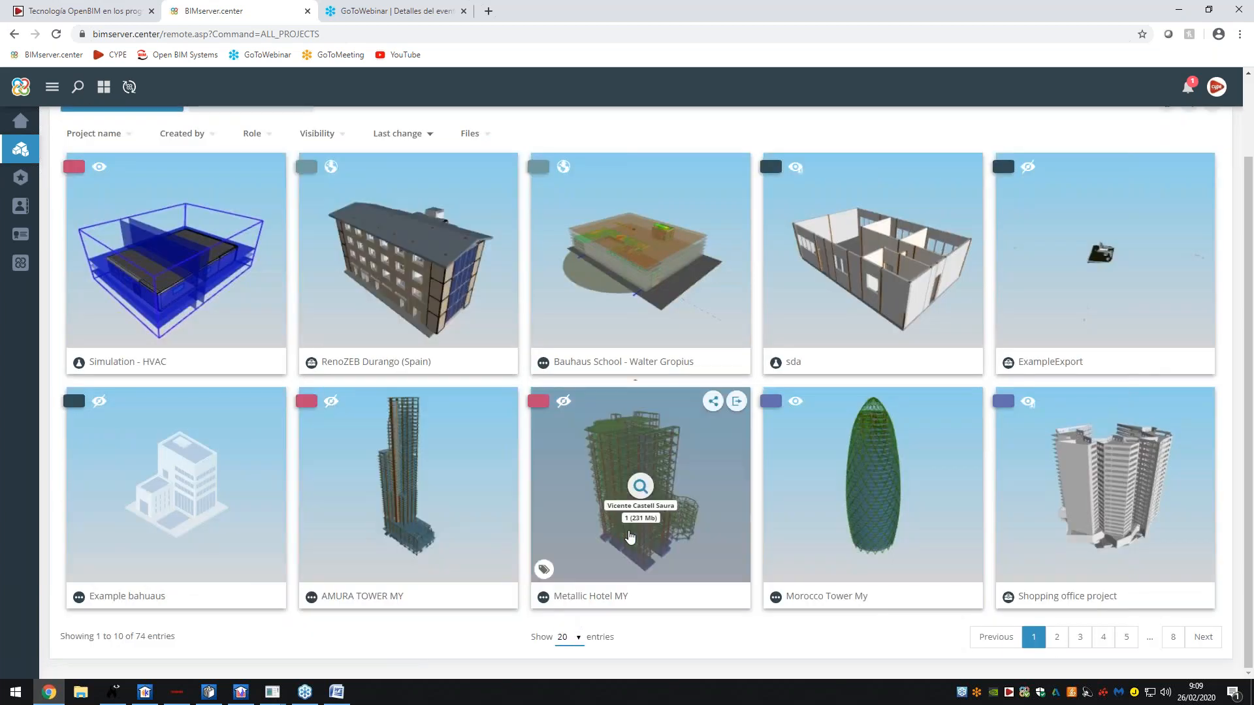
scroll(673, 476, down, 2)
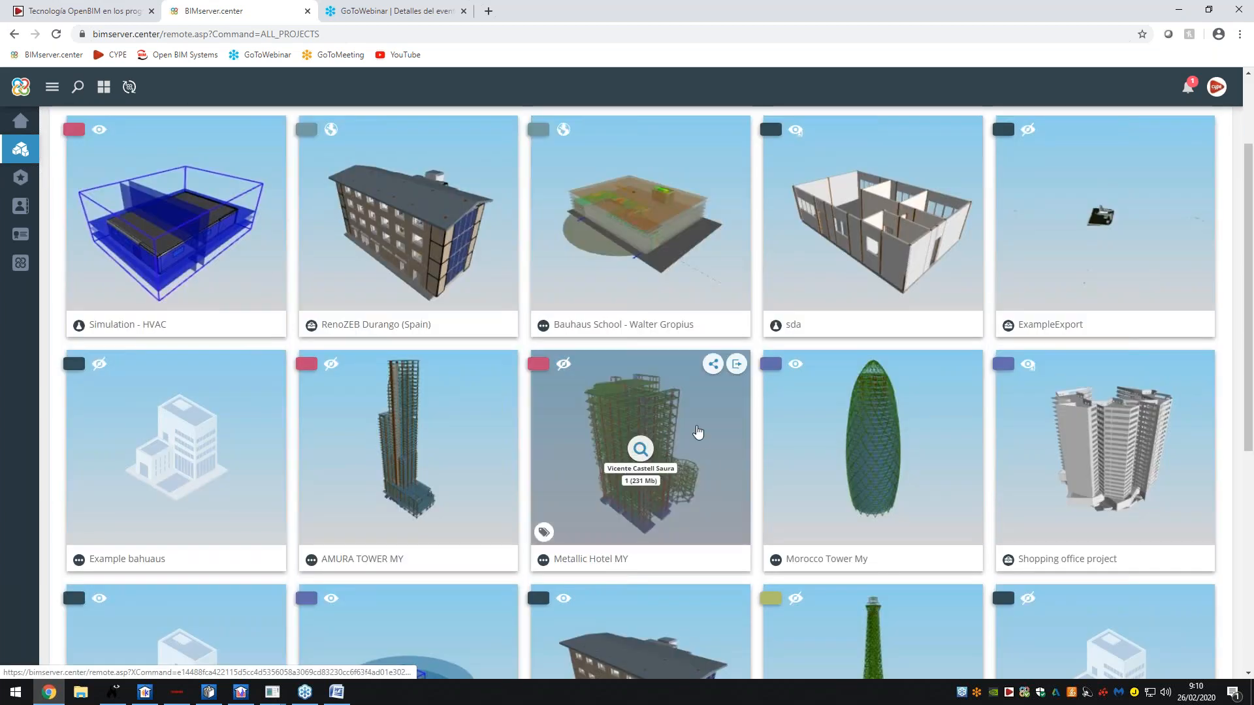
scroll(666, 435, down, 1)
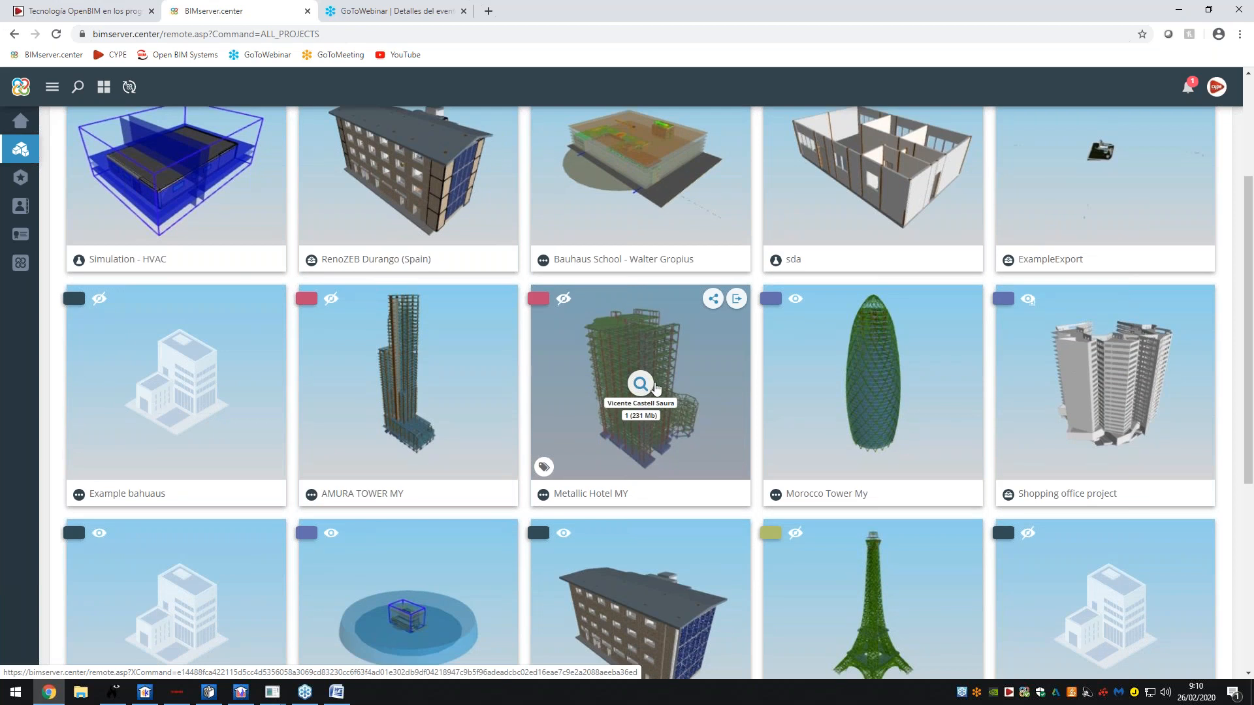
scroll(653, 389, down, 2)
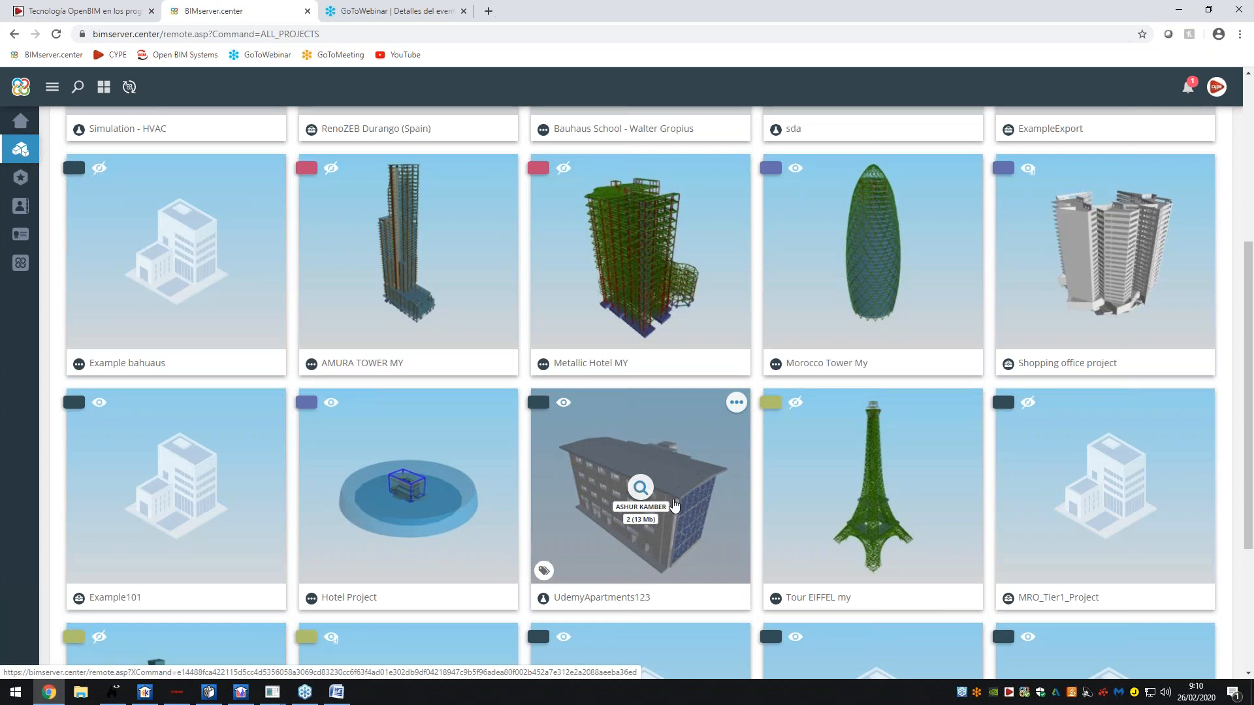
scroll(674, 503, down, 1)
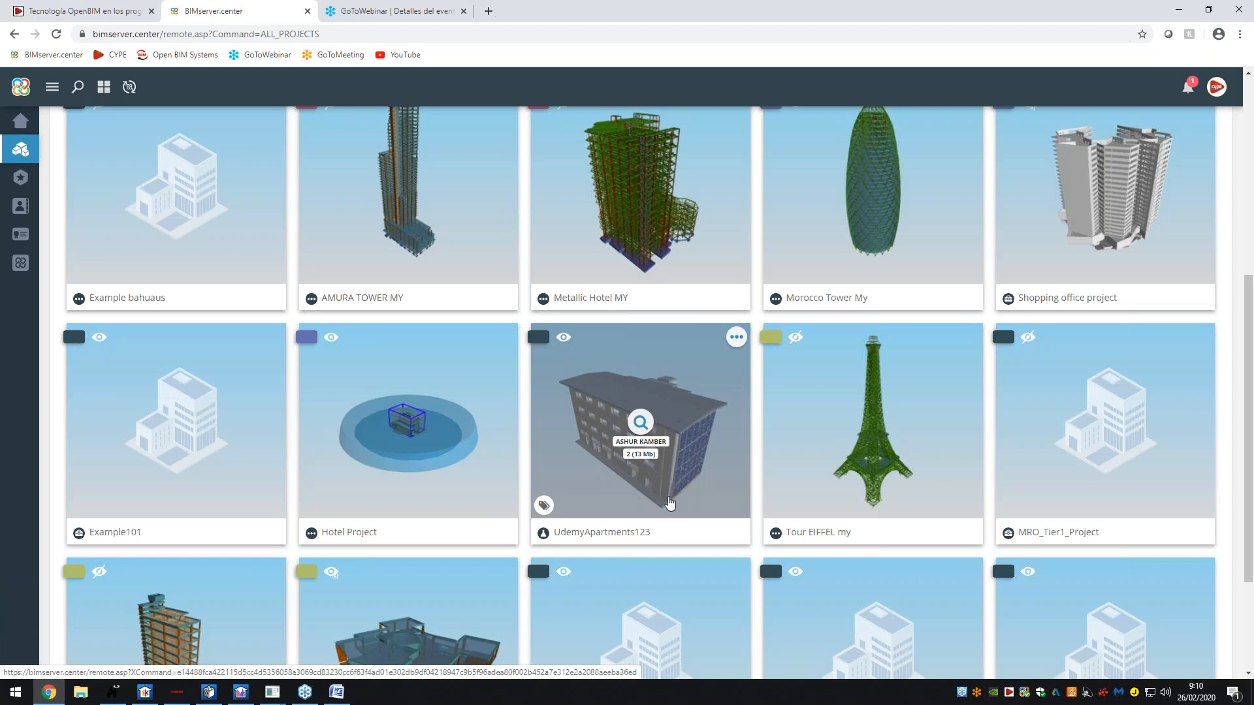
scroll(670, 503, down, 2)
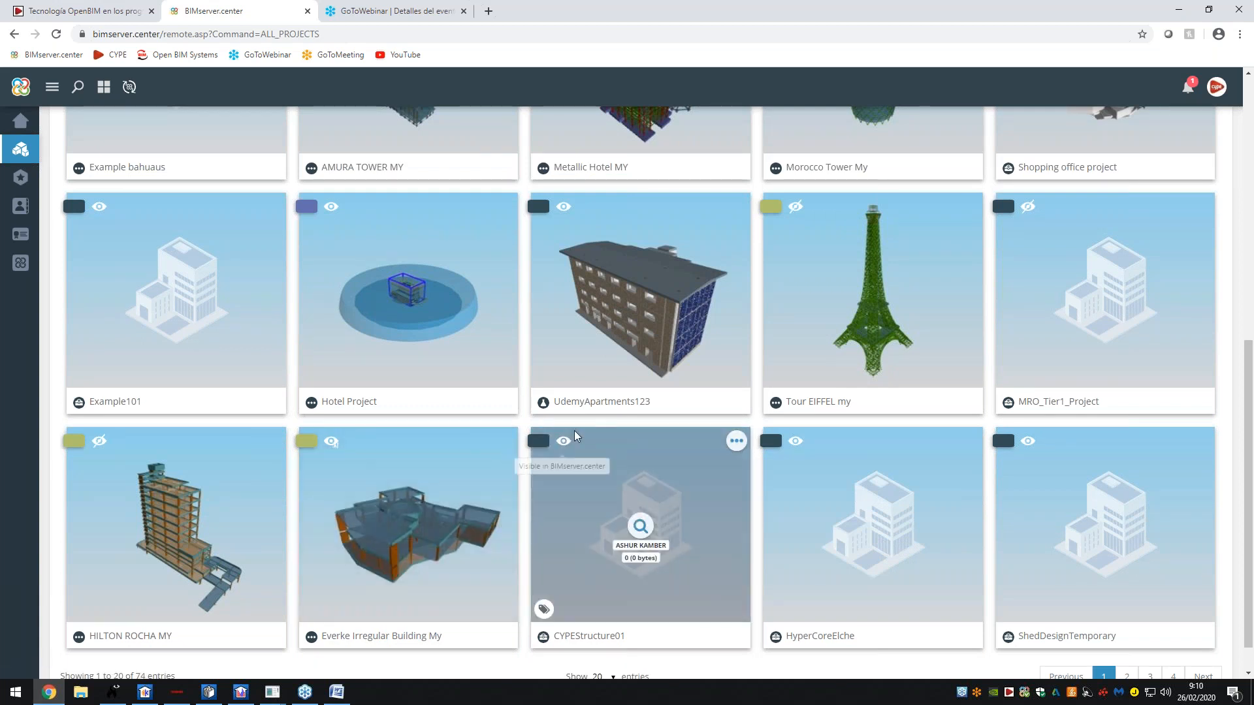
scroll(591, 607, down, 1)
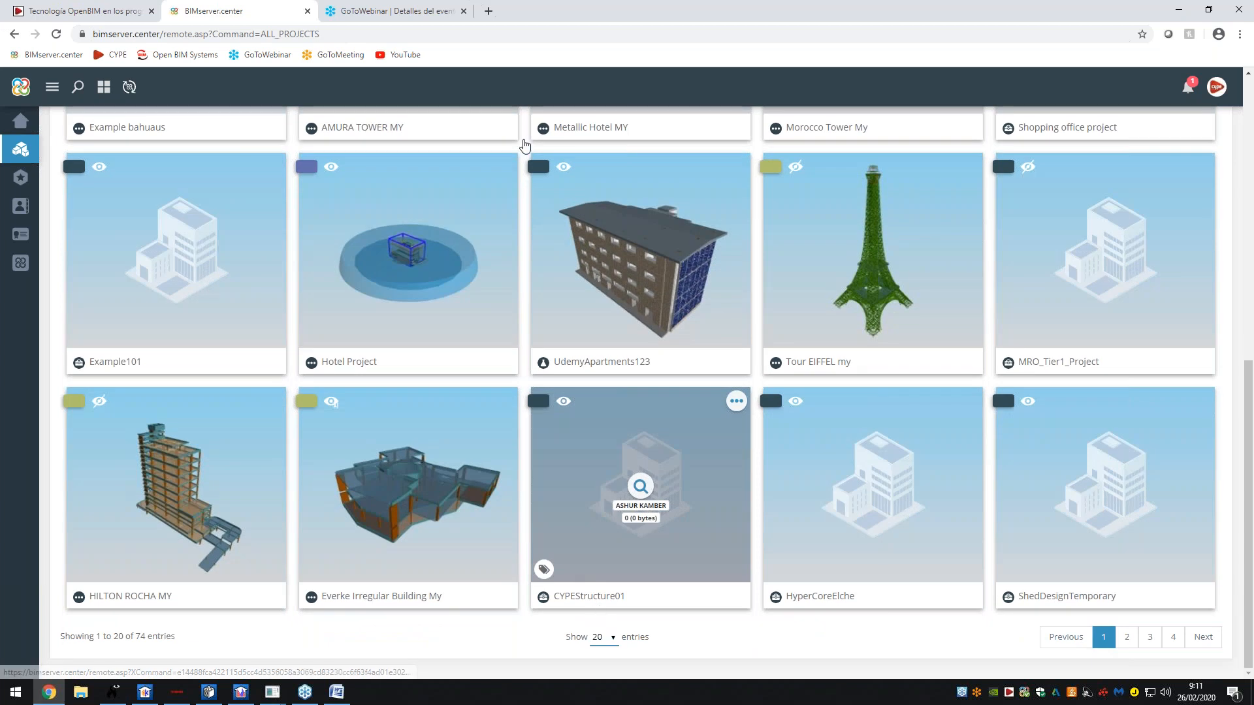
scroll(500, 385, up, 9)
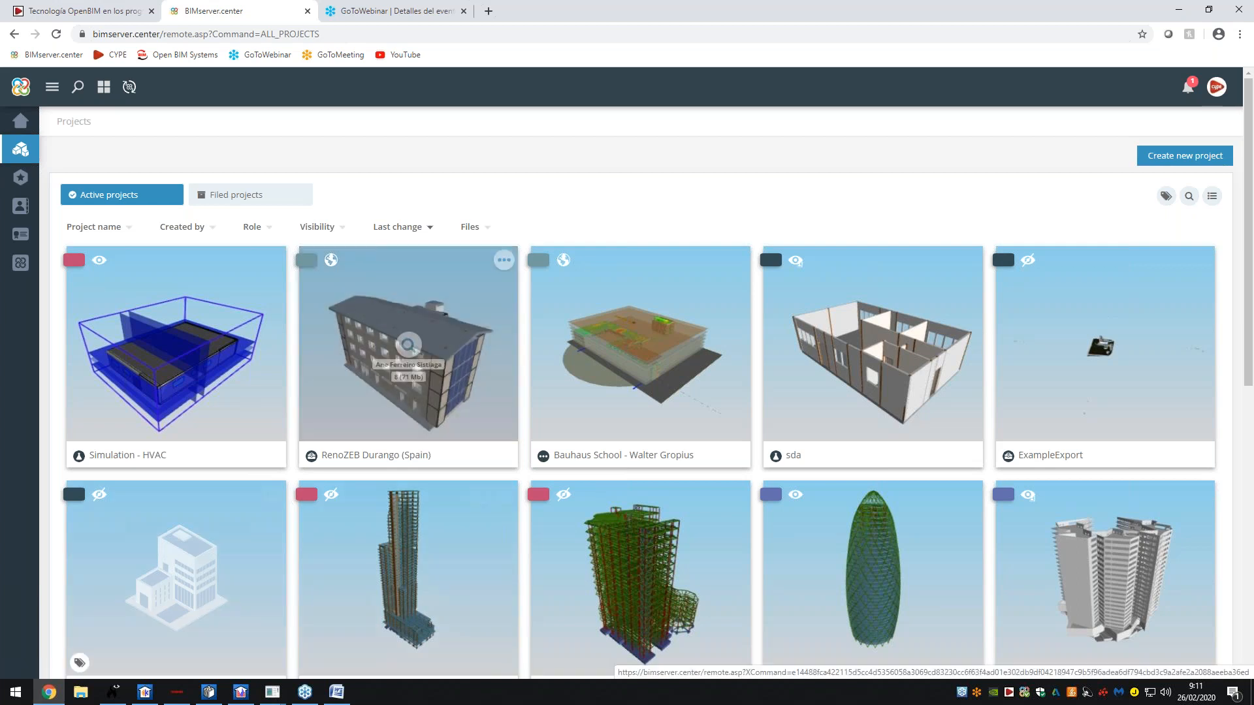
mouse_move(146, 697)
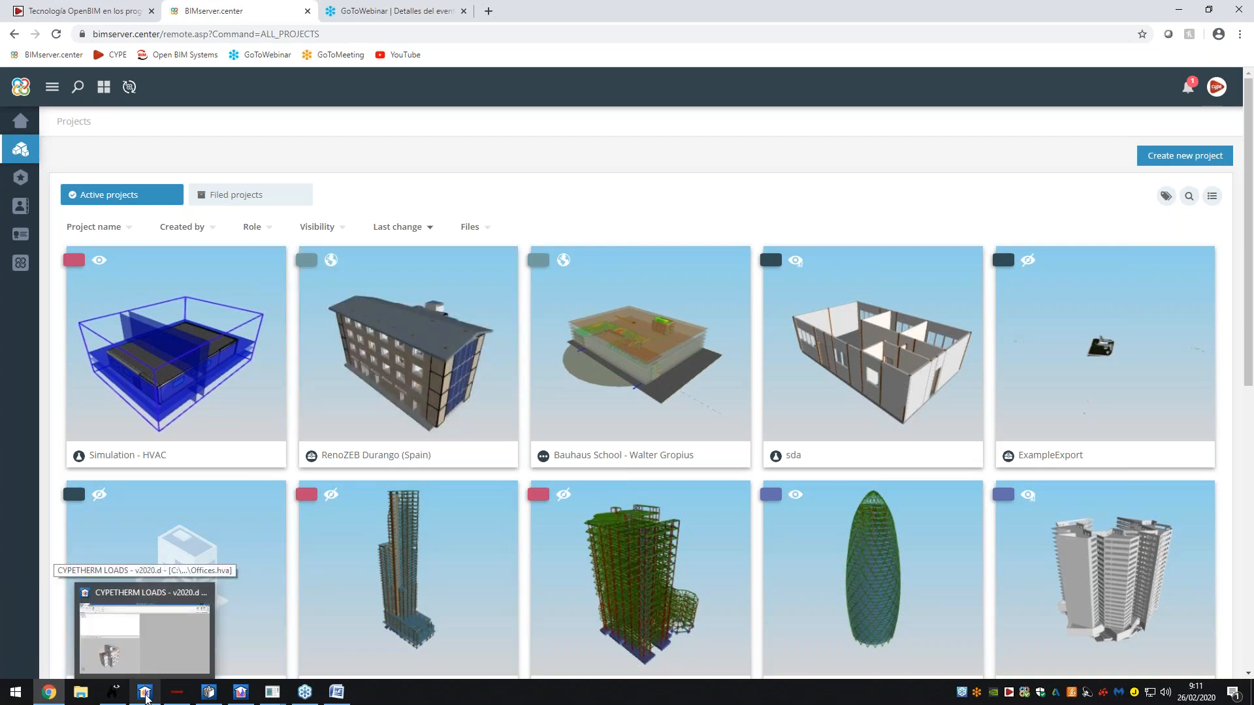
- Bring CYPETHERM LOADS forward, then go back to the browser's application Store
click(146, 697)
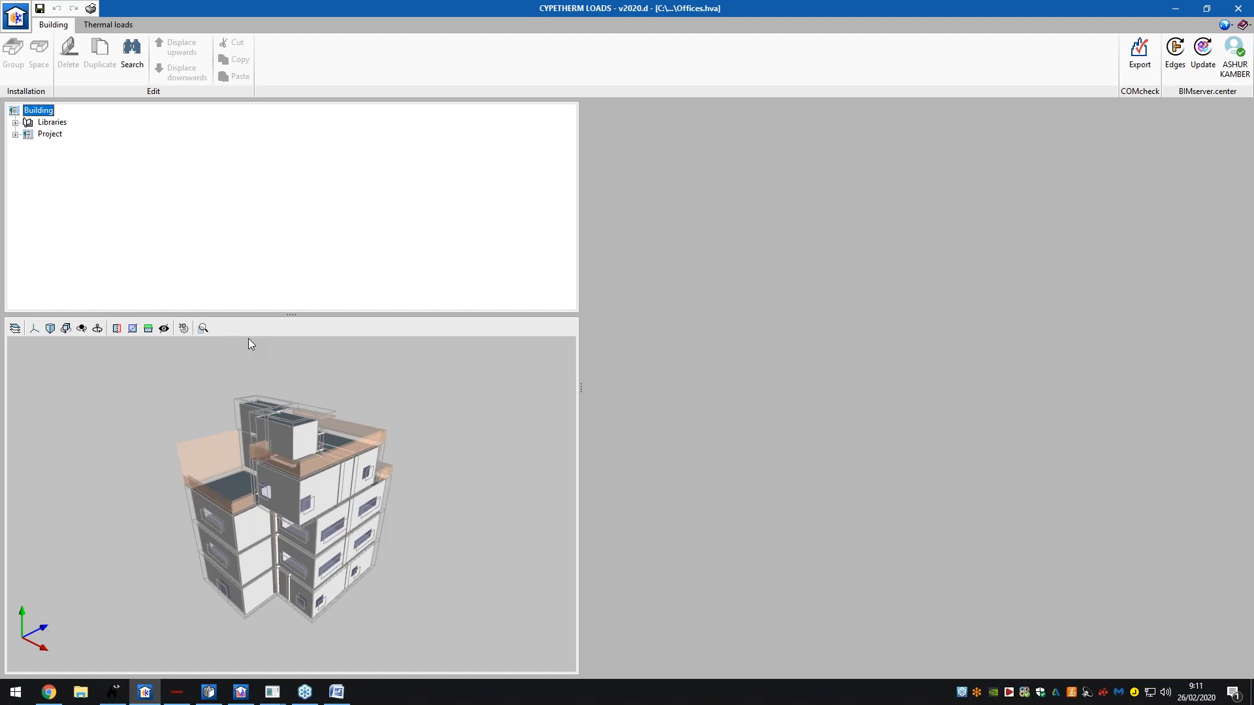
click(49, 693)
click(44, 265)
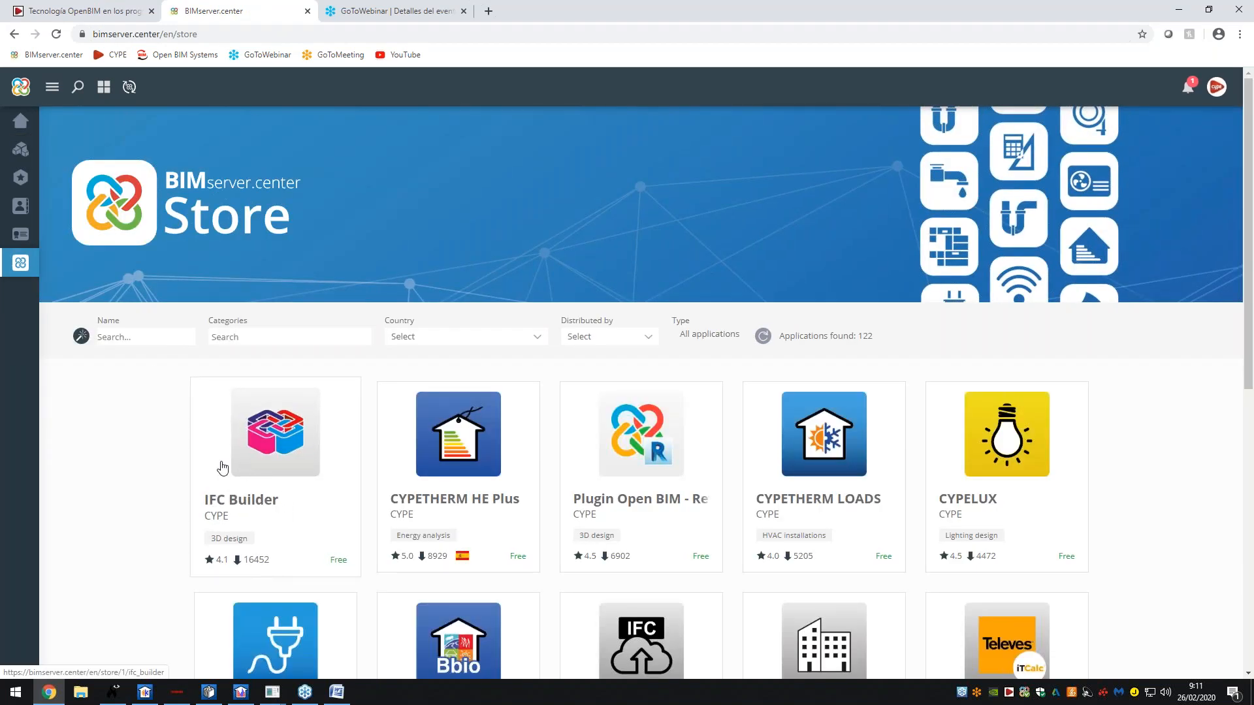
- Check the CYPETHERM LOADS app page's supported Windows versions and languages, then return to the Store
scroll(218, 467, down, 1)
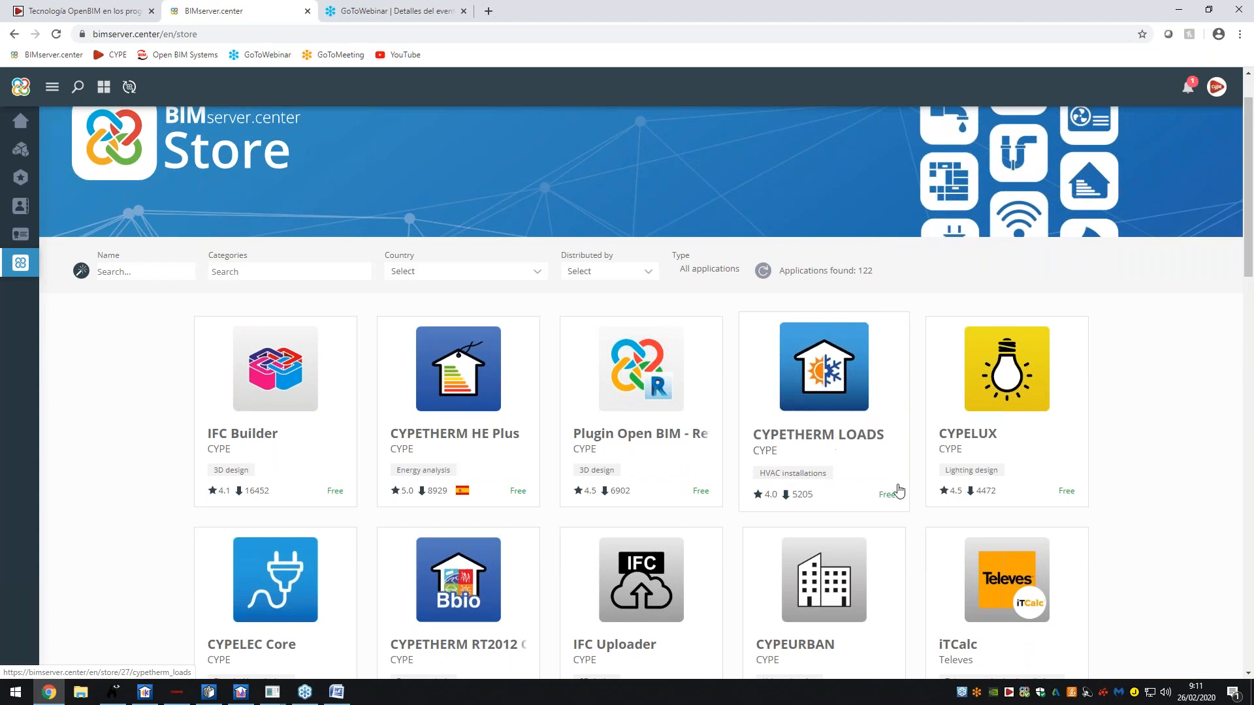
click(848, 436)
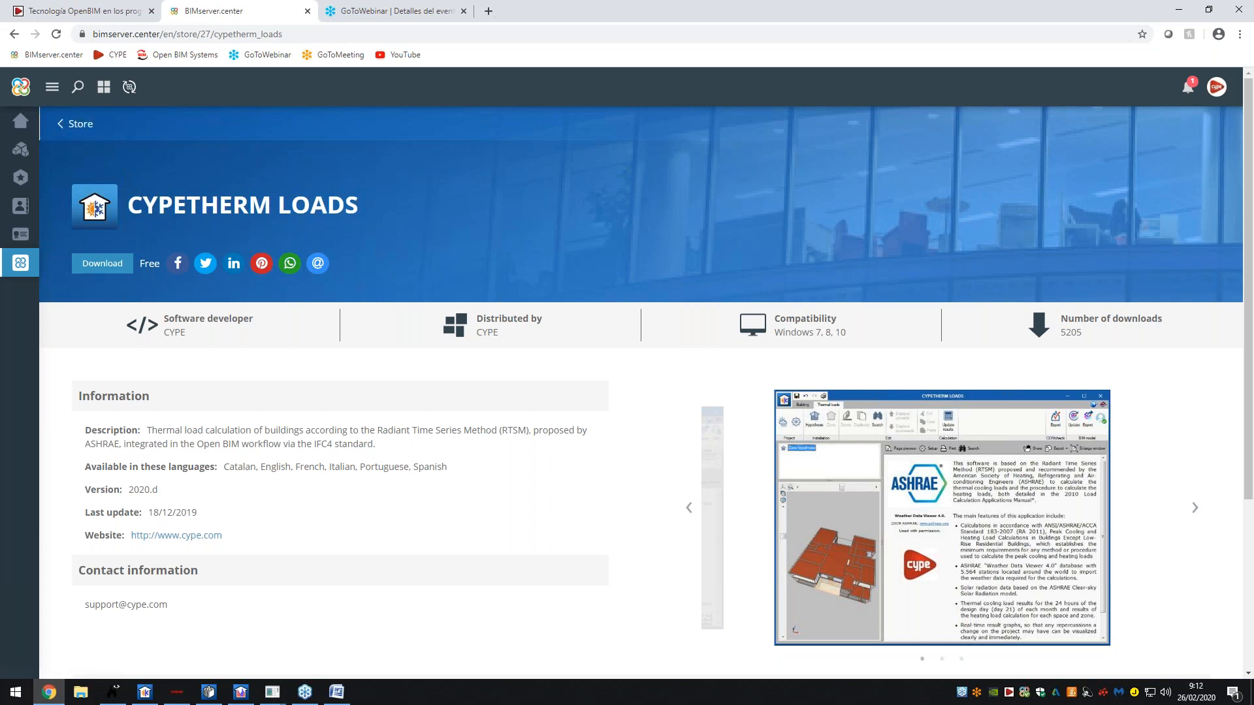
drag(775, 333, 844, 333)
click(847, 333)
drag(260, 467, 414, 461)
click(415, 461)
click(80, 126)
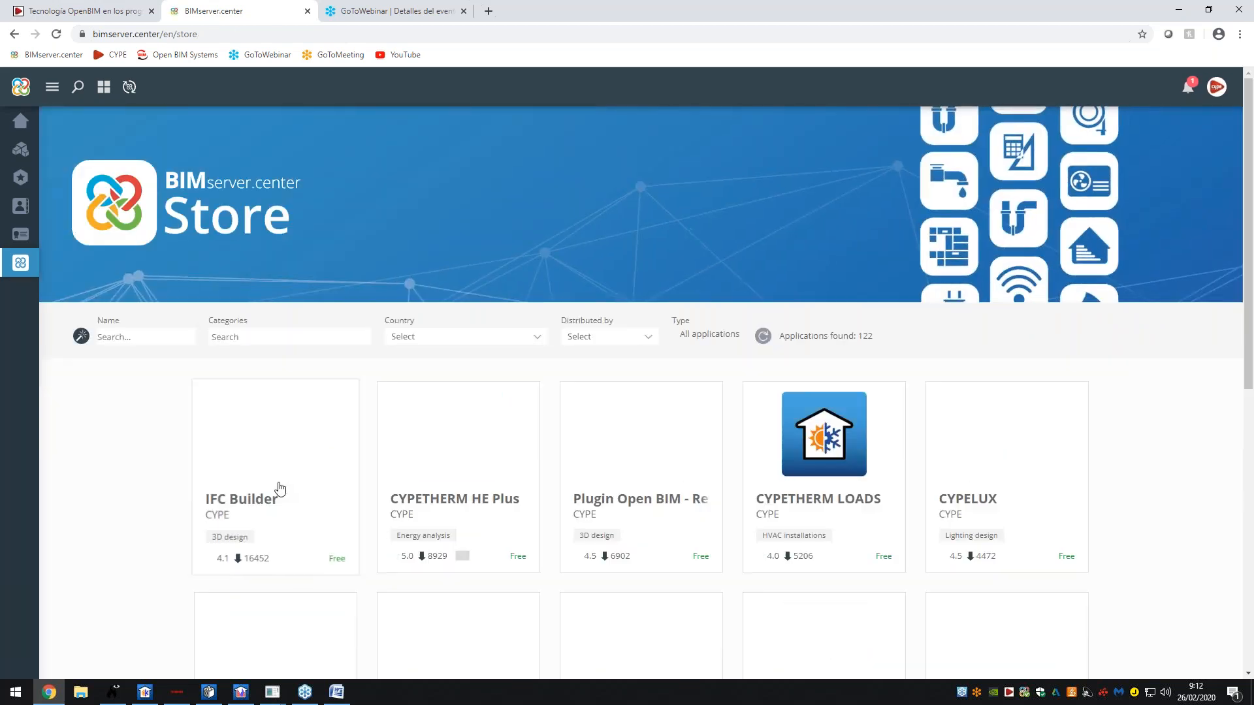
scroll(286, 484, down, 1)
- Filter the Store to the HVAC installations category and scroll the results
click(250, 273)
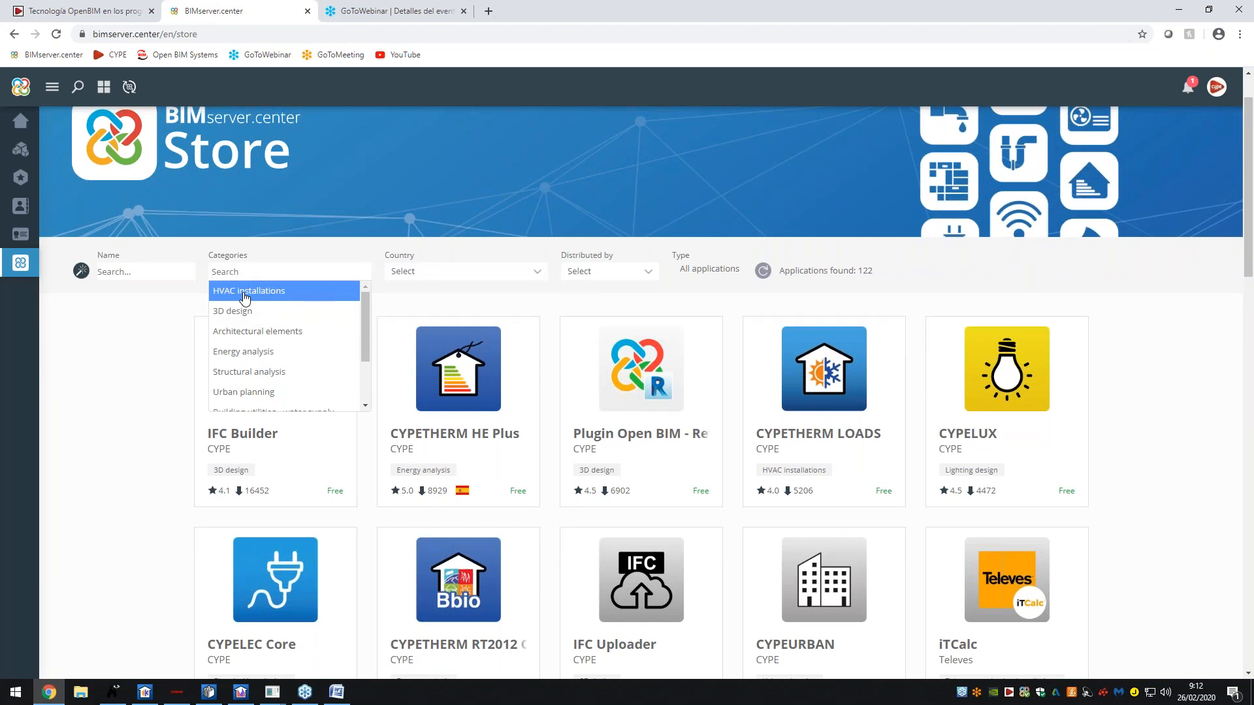
click(245, 297)
scroll(333, 374, down, 1)
scroll(374, 383, down, 3)
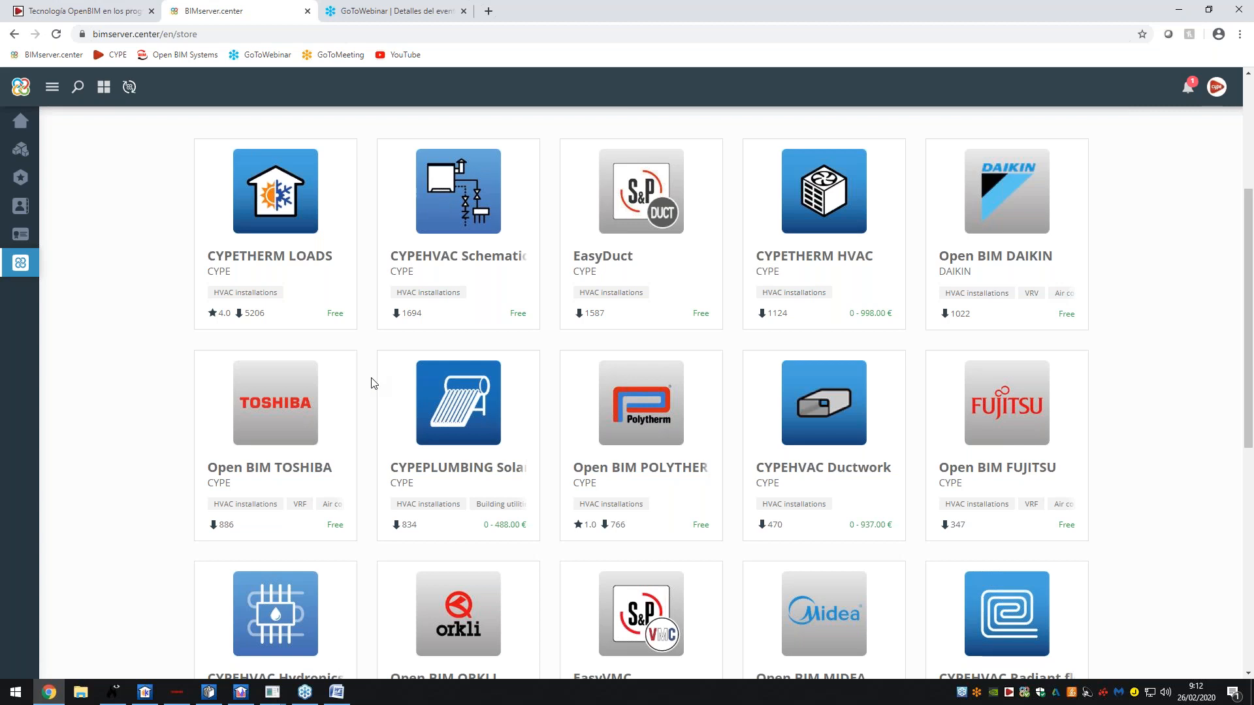
scroll(321, 469, down, 1)
scroll(321, 469, down, 1)
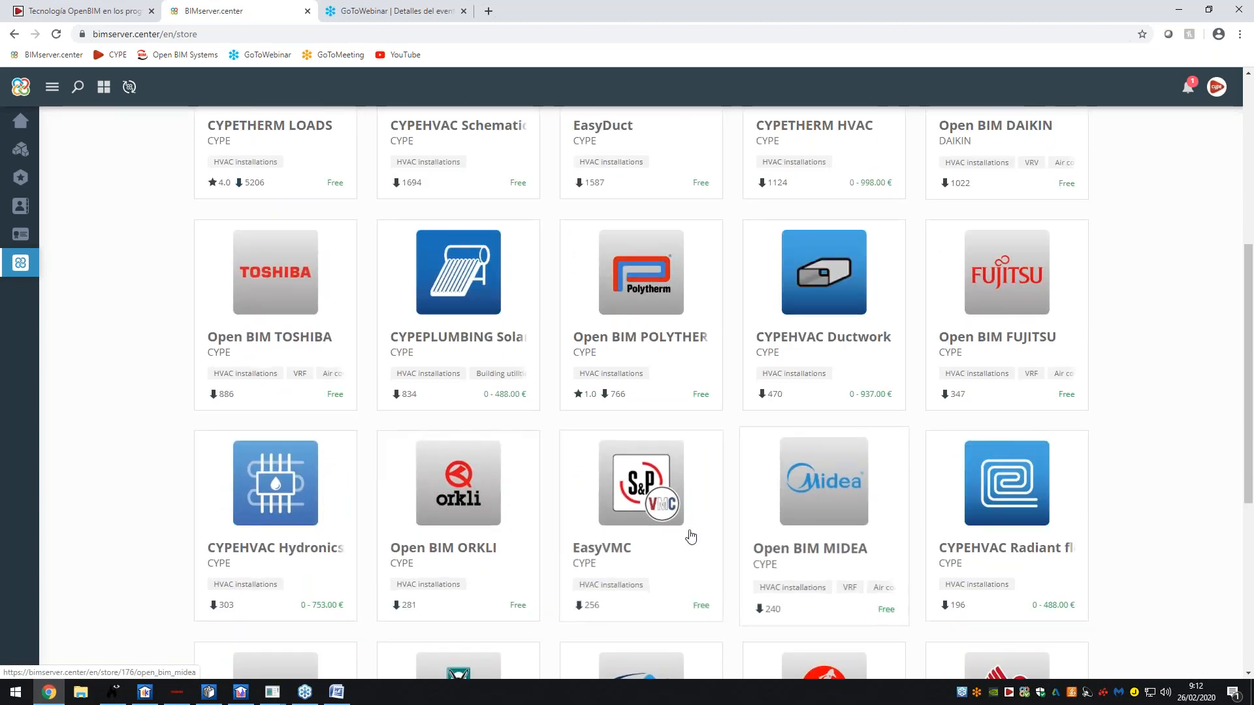
scroll(801, 568, down, 3)
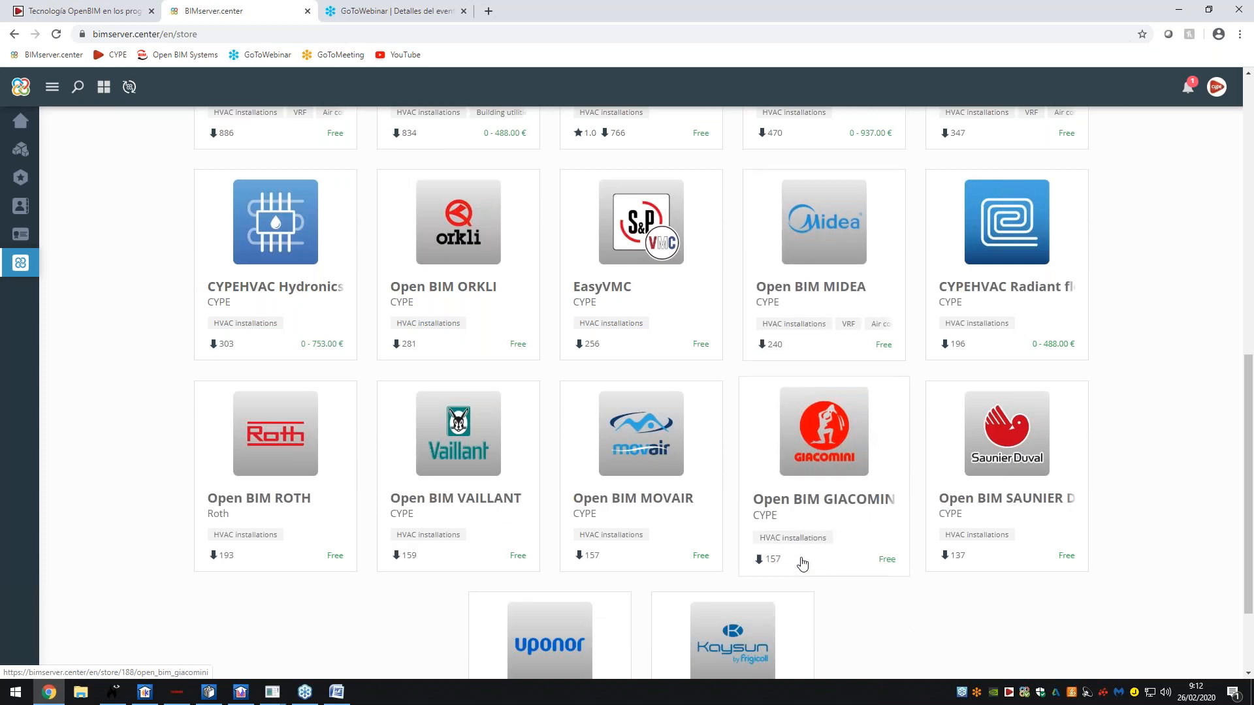
scroll(373, 549, down, 1)
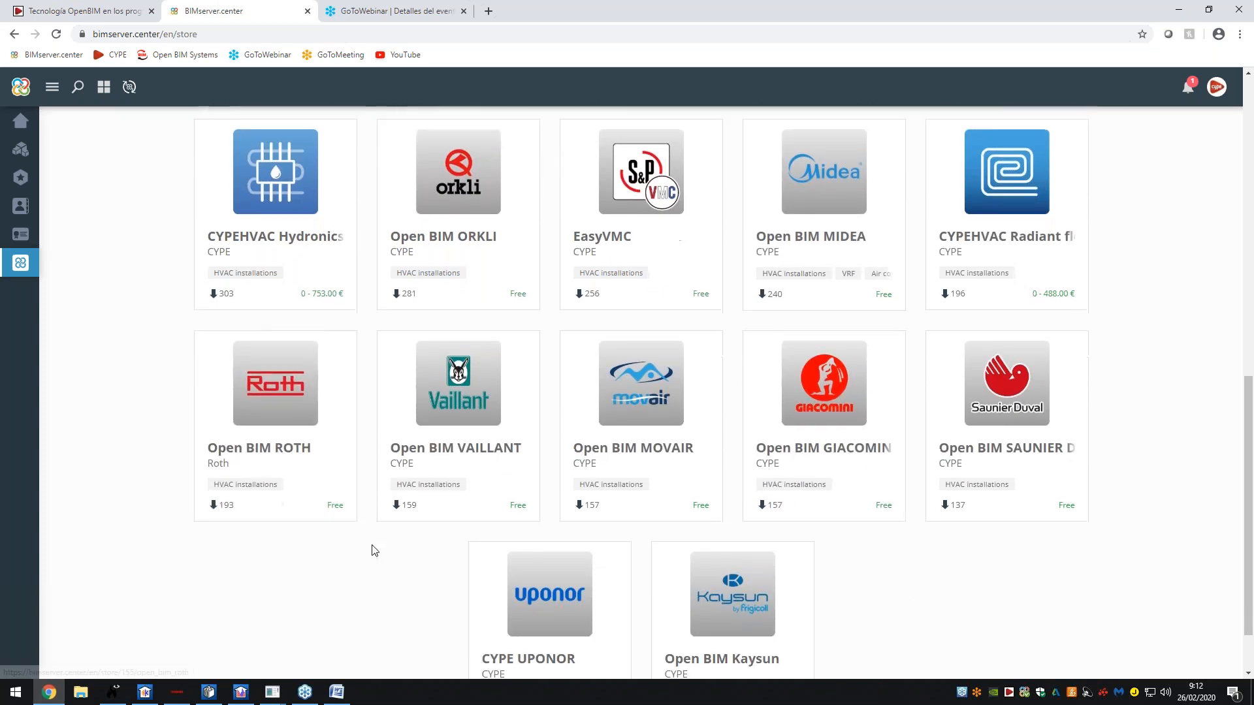
scroll(373, 546, up, 4)
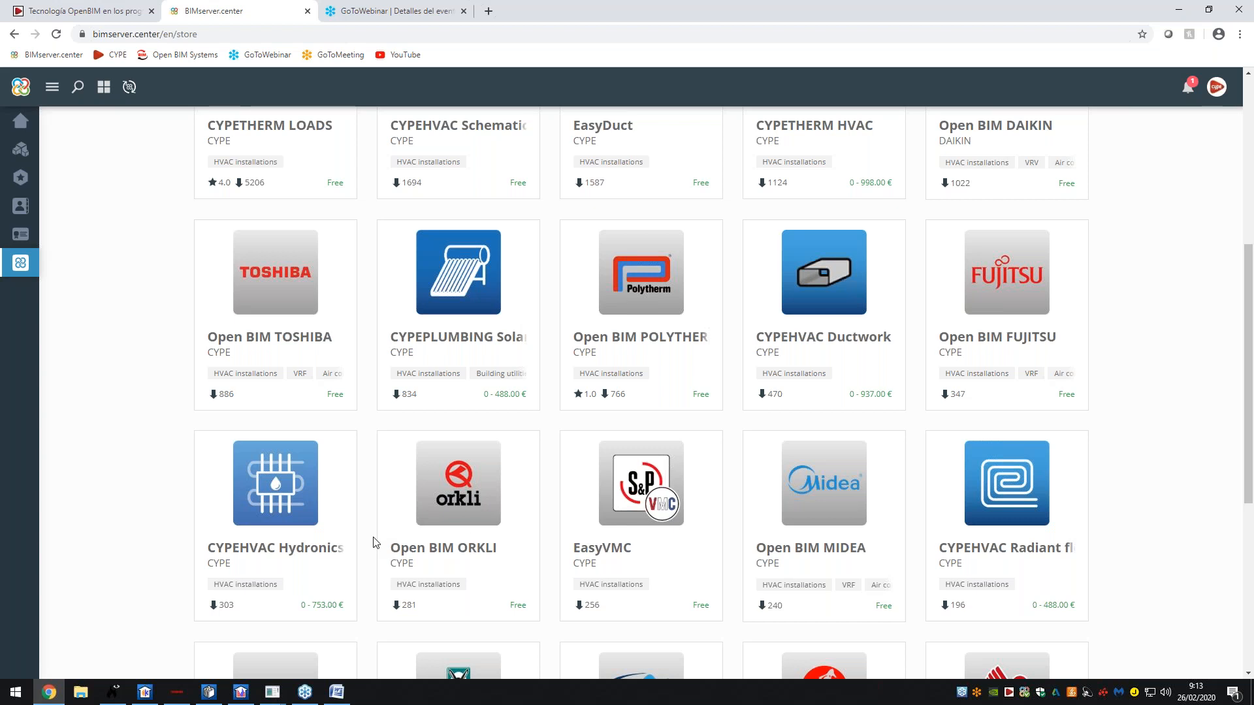
scroll(375, 542, up, 4)
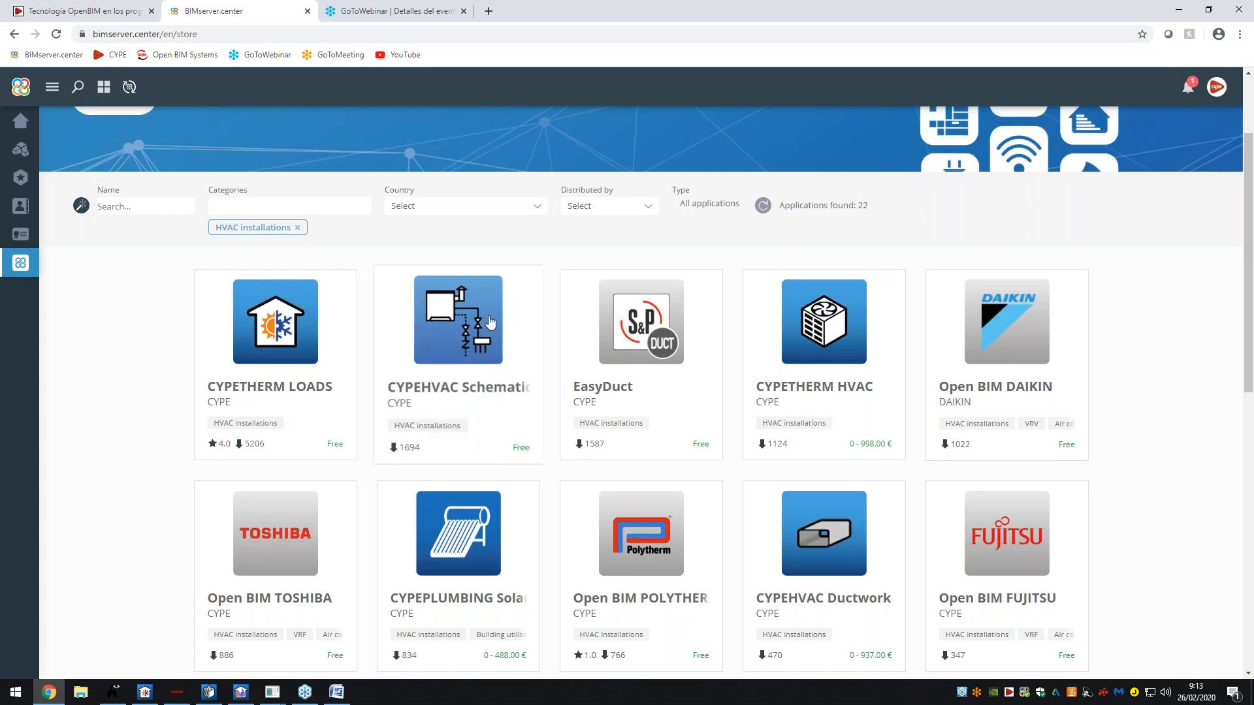
- Filter the HVAC store to 'Only manufacturer systems', then bring up the CYPETHERM LOADS office model
click(679, 206)
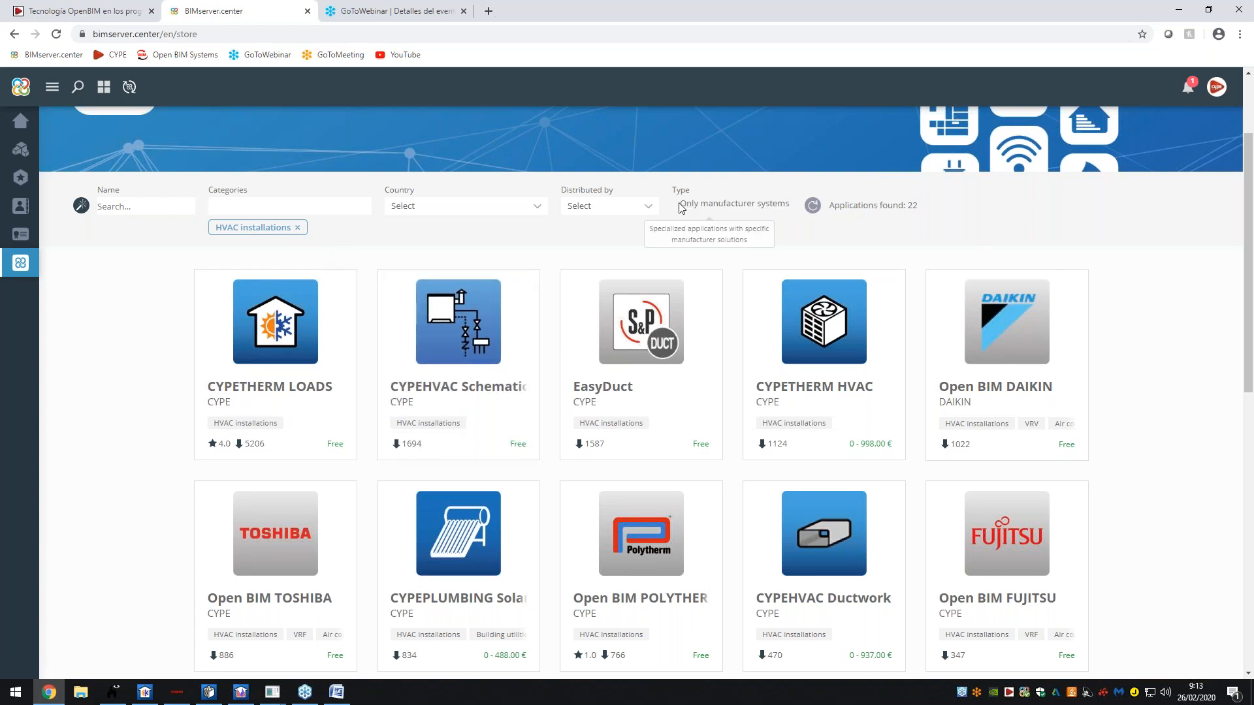
scroll(578, 336, down, 4)
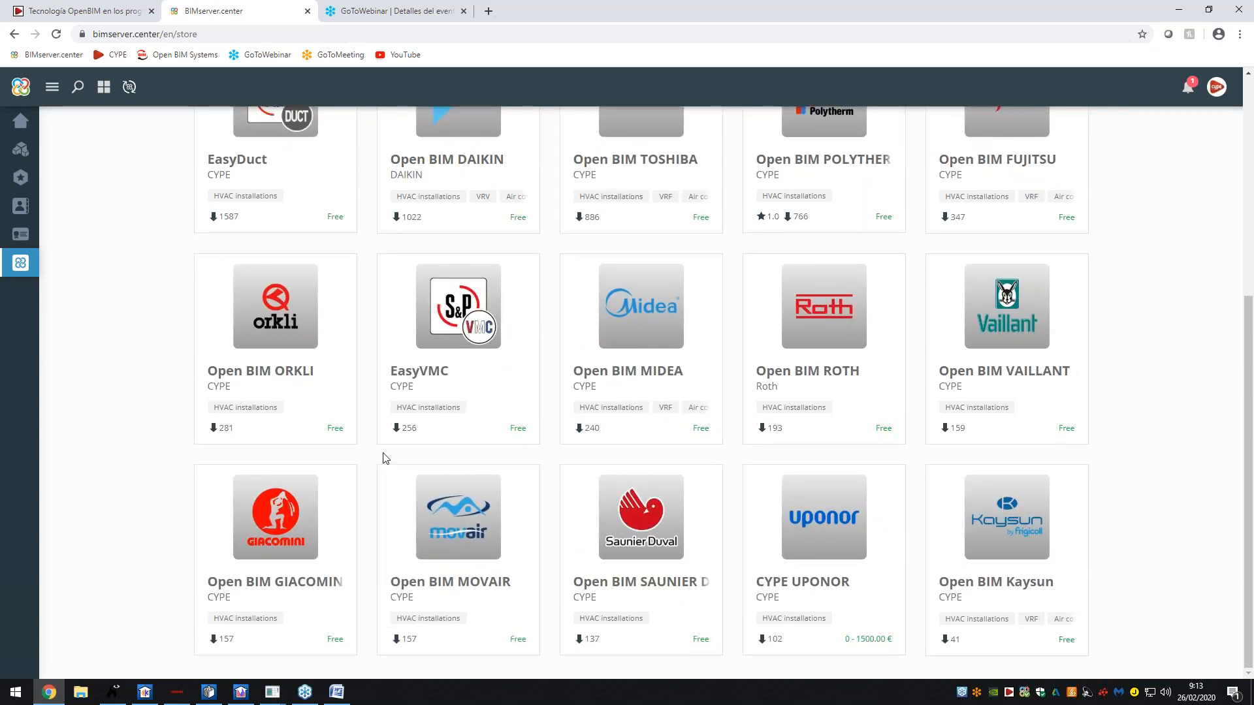
scroll(385, 457, up, 2)
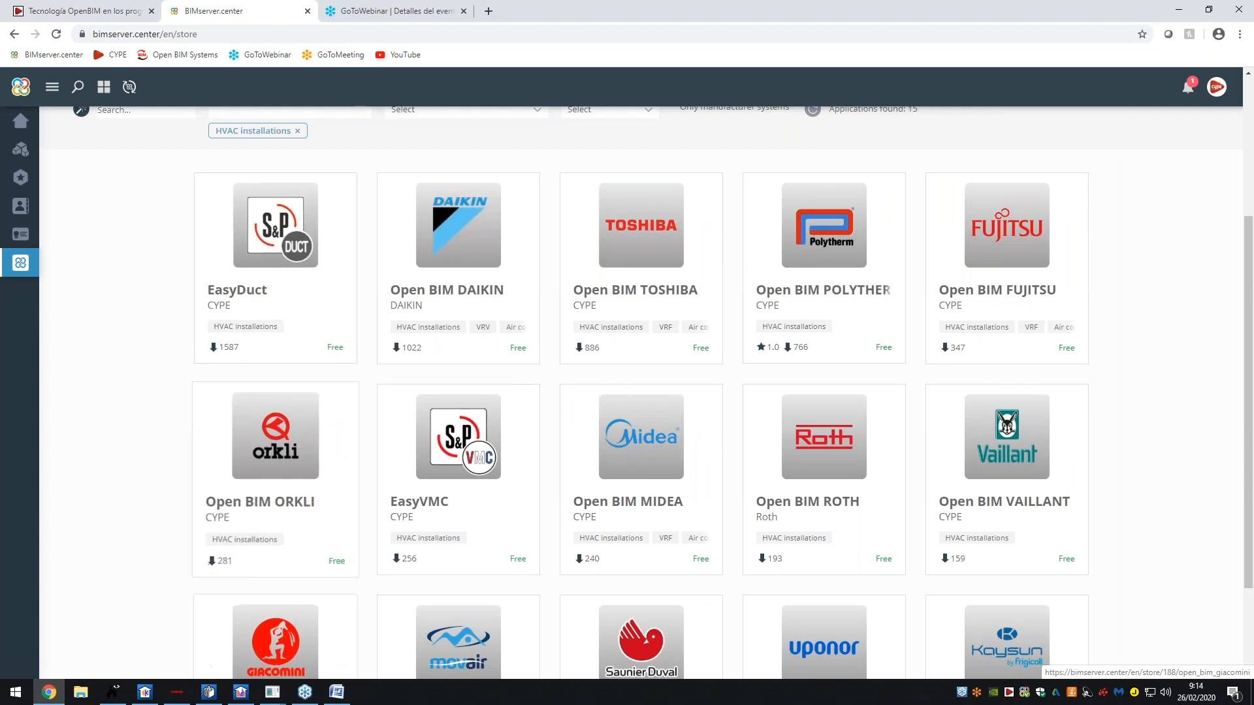
click(145, 692)
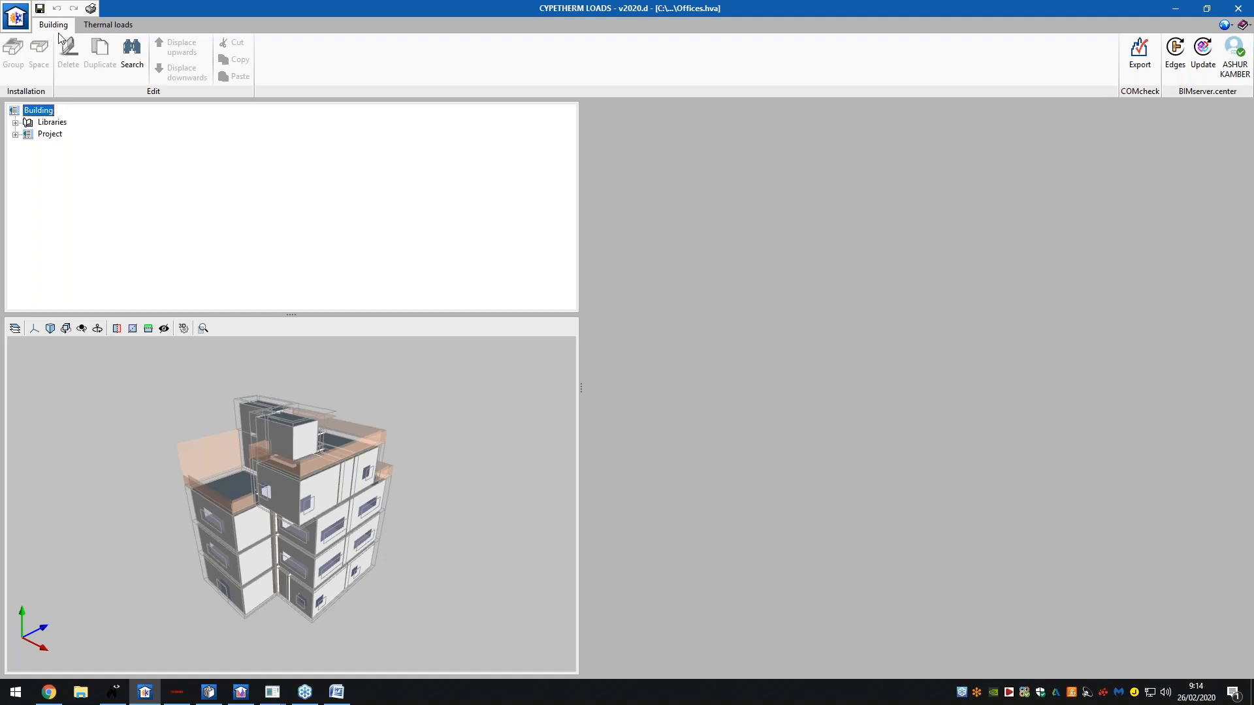
- Expand Libraries and Project in the building tree and display the Spaces library of 10 space types
double_click(53, 122)
click(55, 263)
double_click(55, 263)
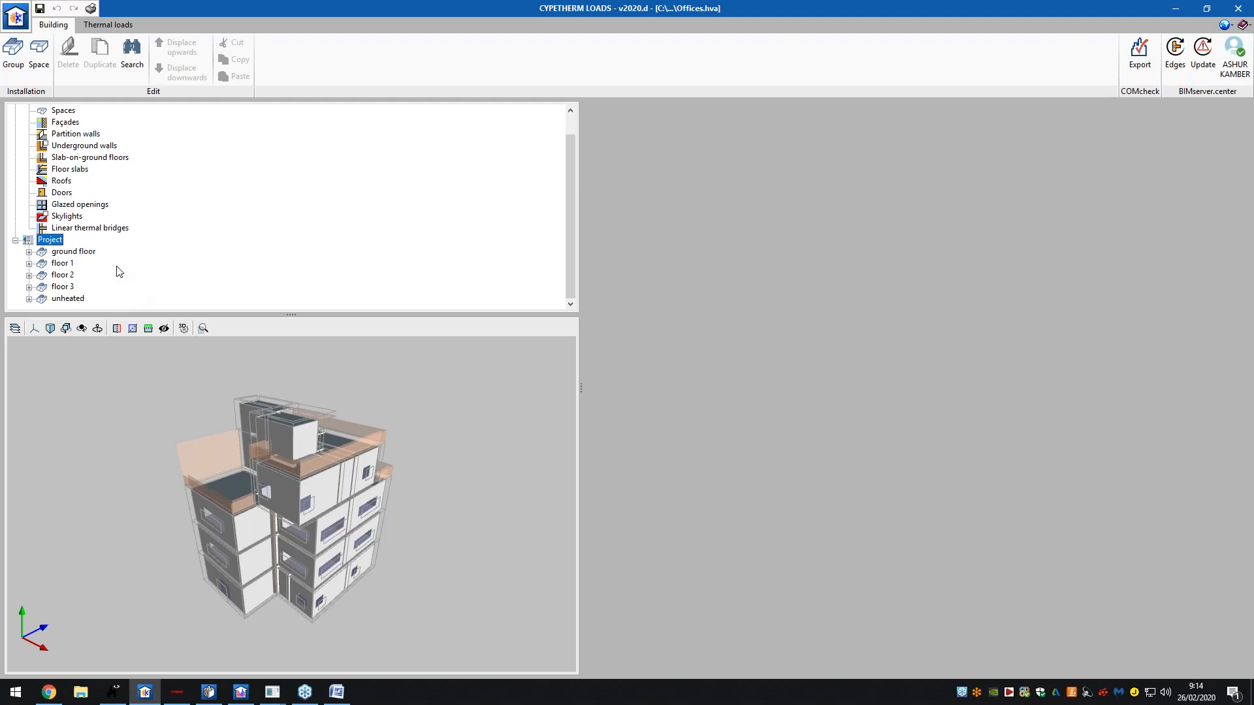
scroll(121, 273, up, 1)
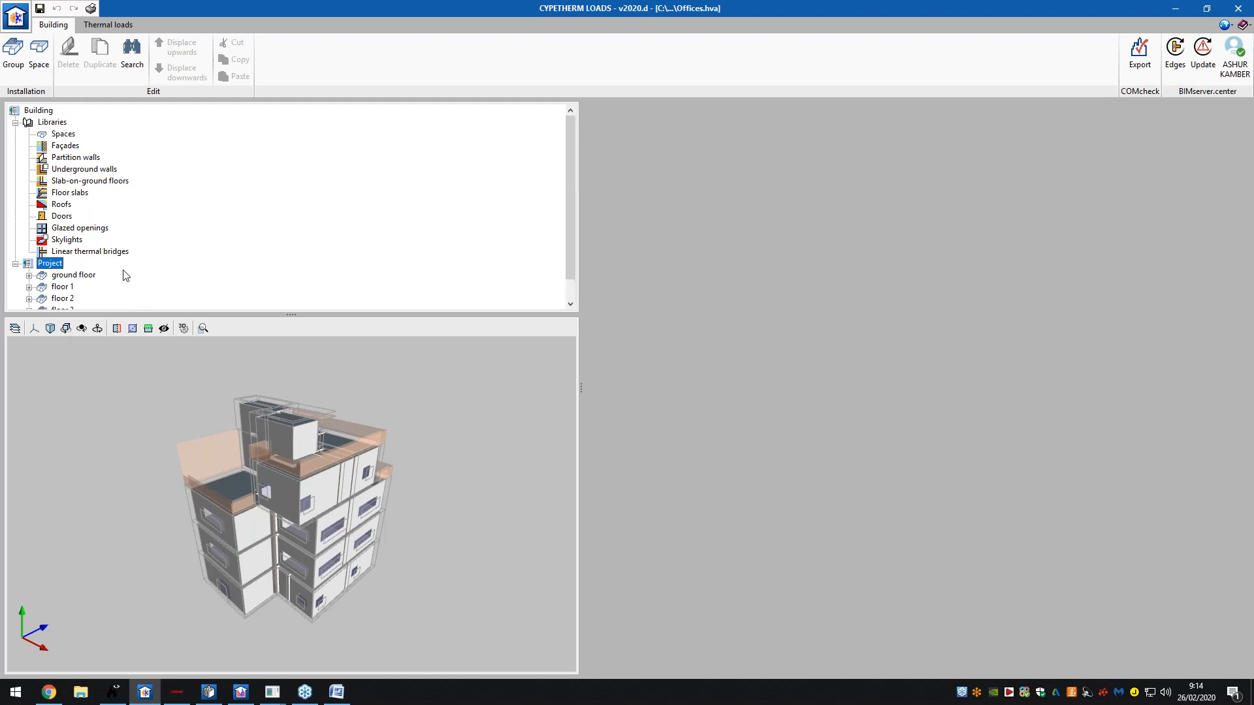
click(62, 123)
click(64, 135)
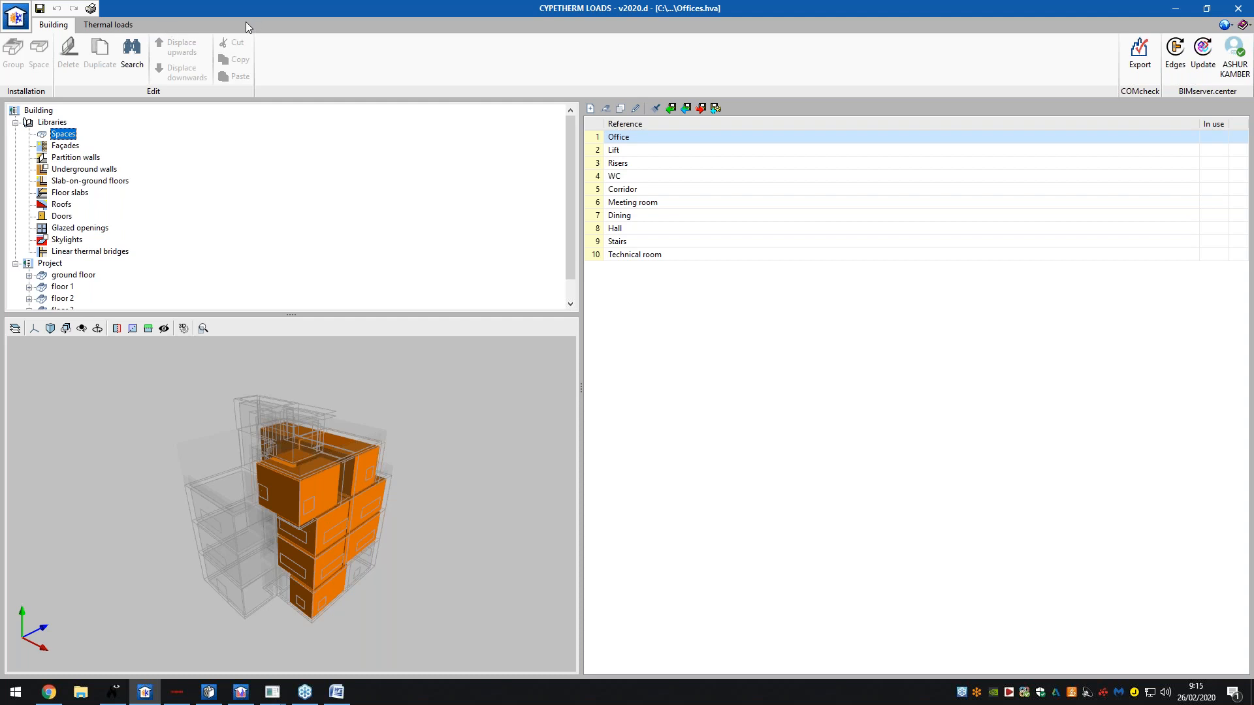
double_click(715, 137)
drag(521, 69, 688, 73)
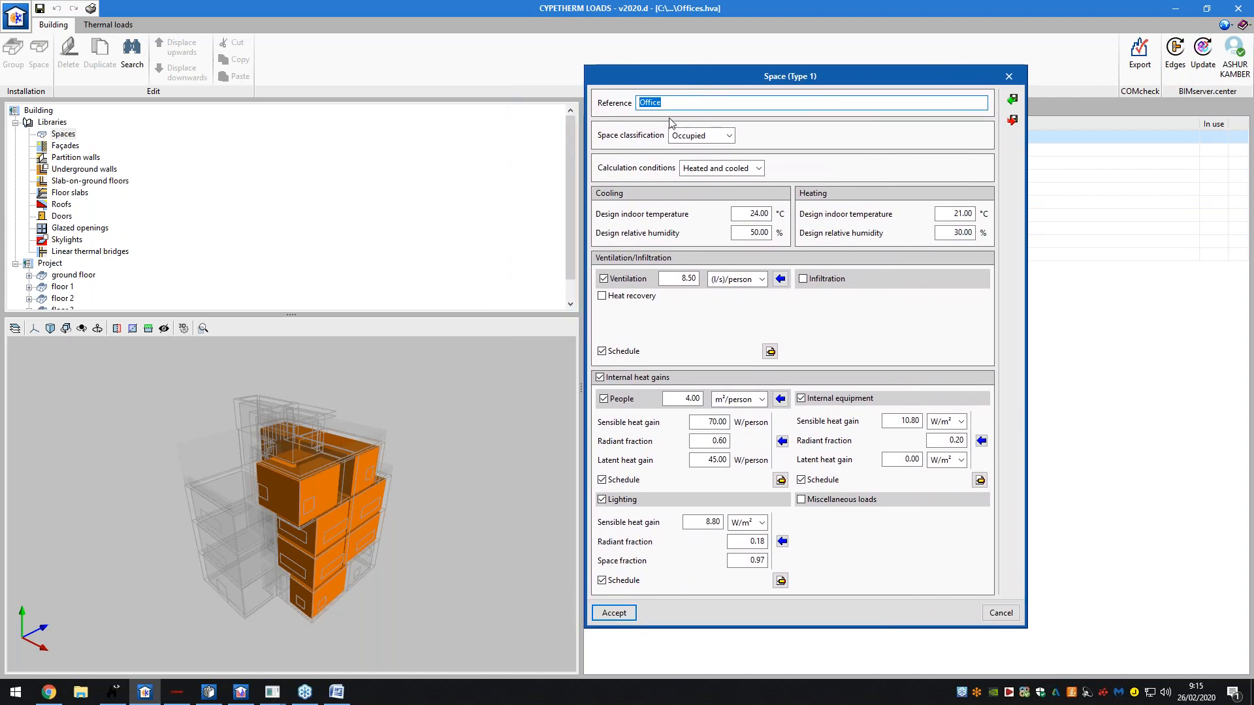
click(699, 139)
click(710, 141)
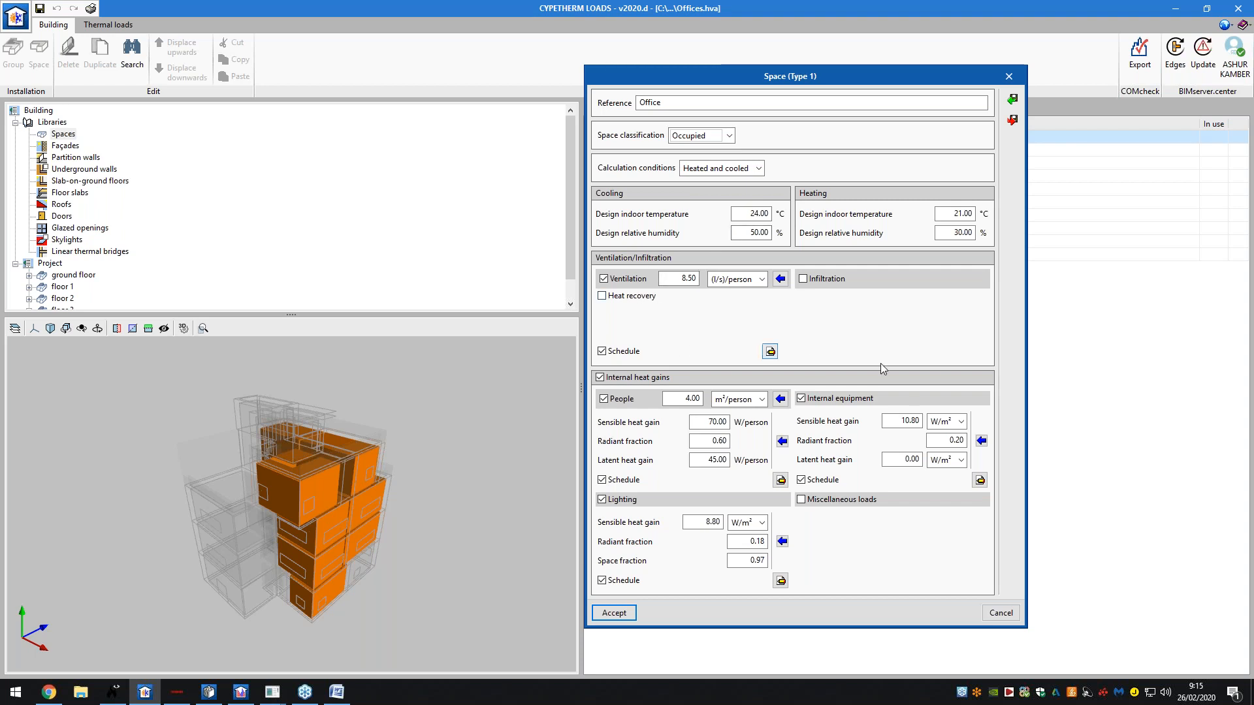
click(770, 351)
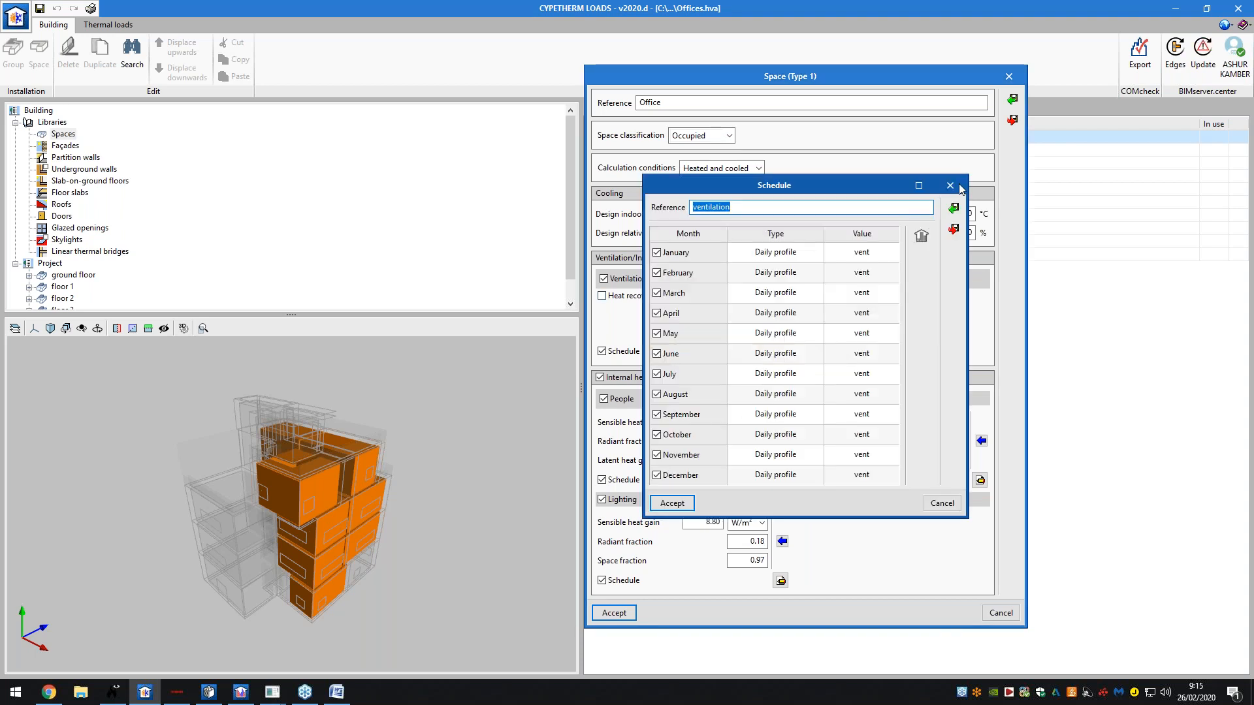
click(950, 186)
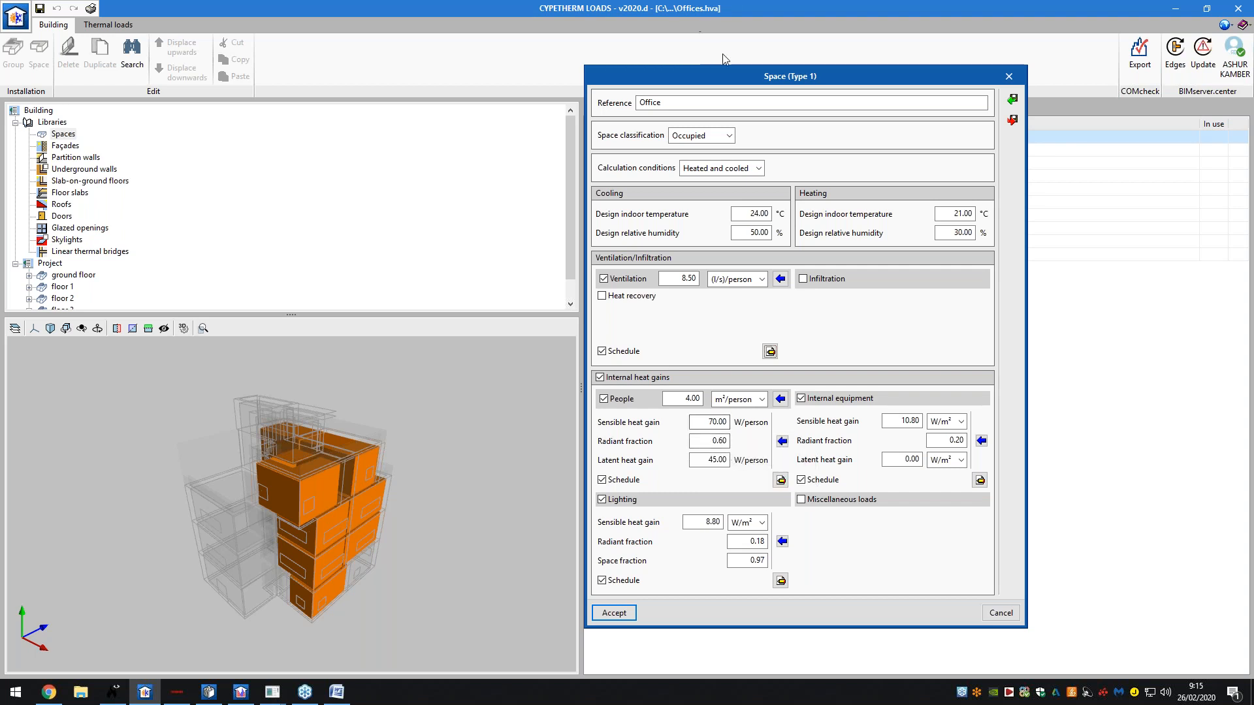
drag(829, 83, 376, 97)
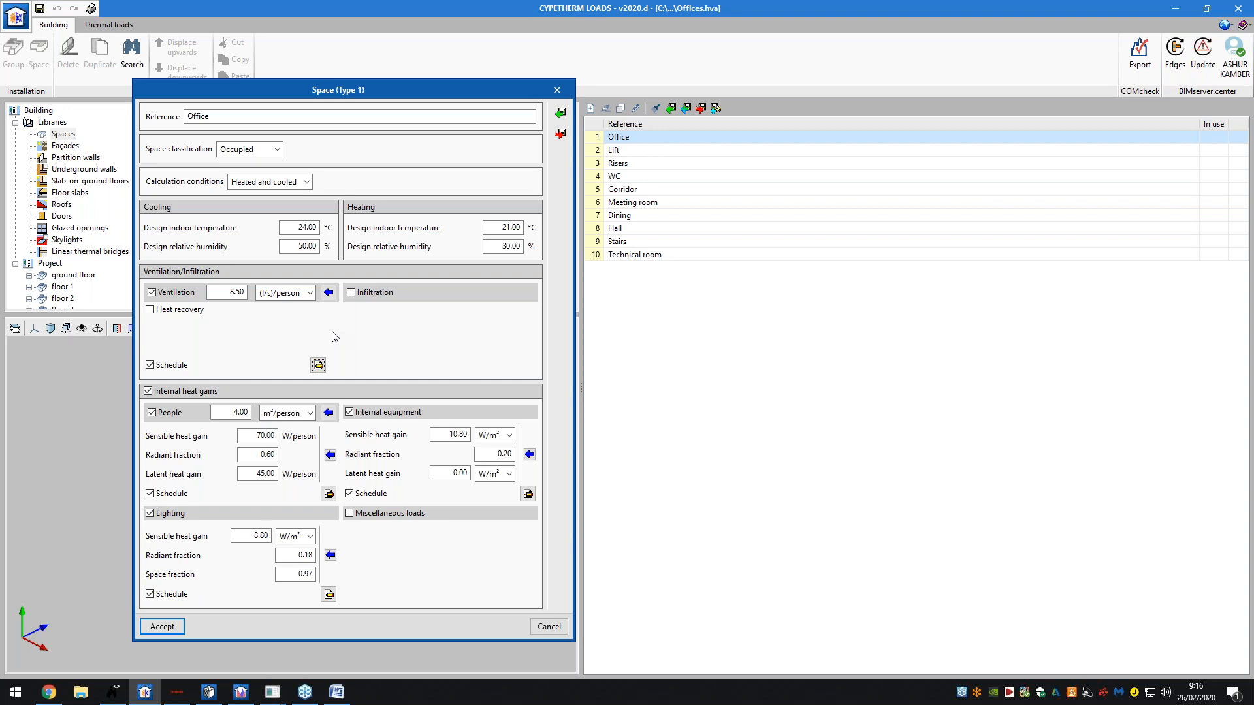
click(561, 115)
click(308, 375)
click(310, 391)
click(483, 422)
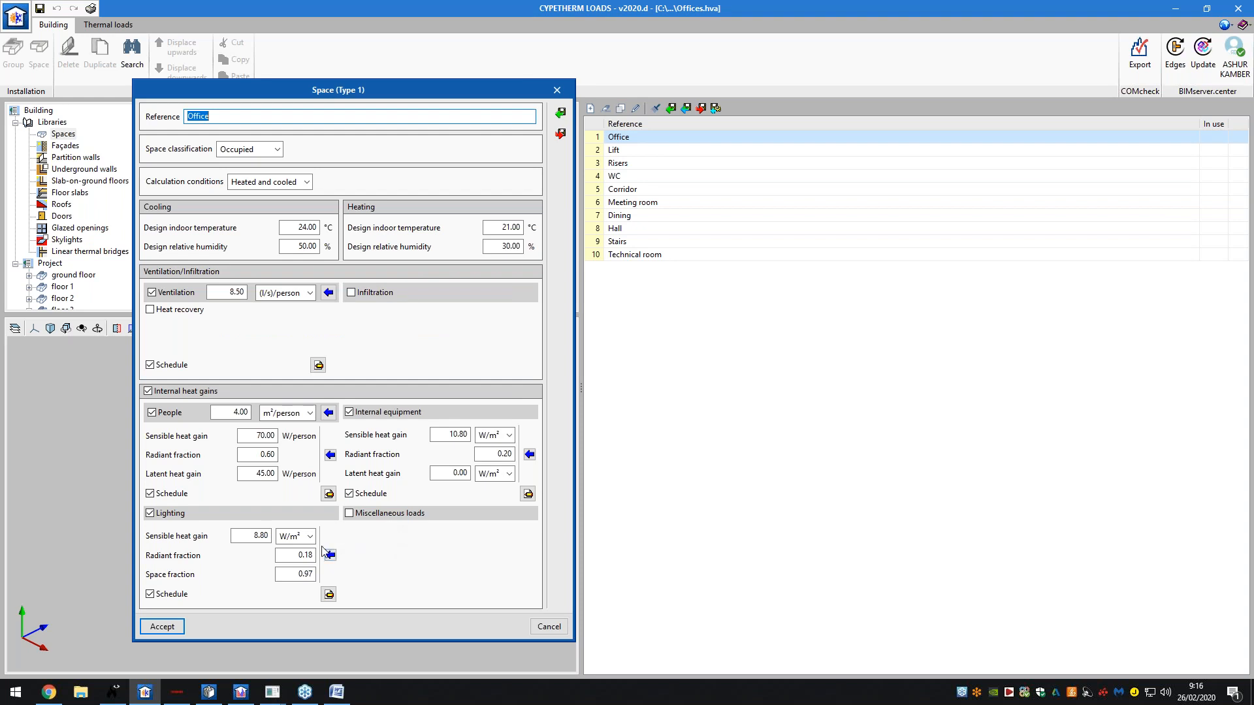
click(169, 627)
double_click(679, 153)
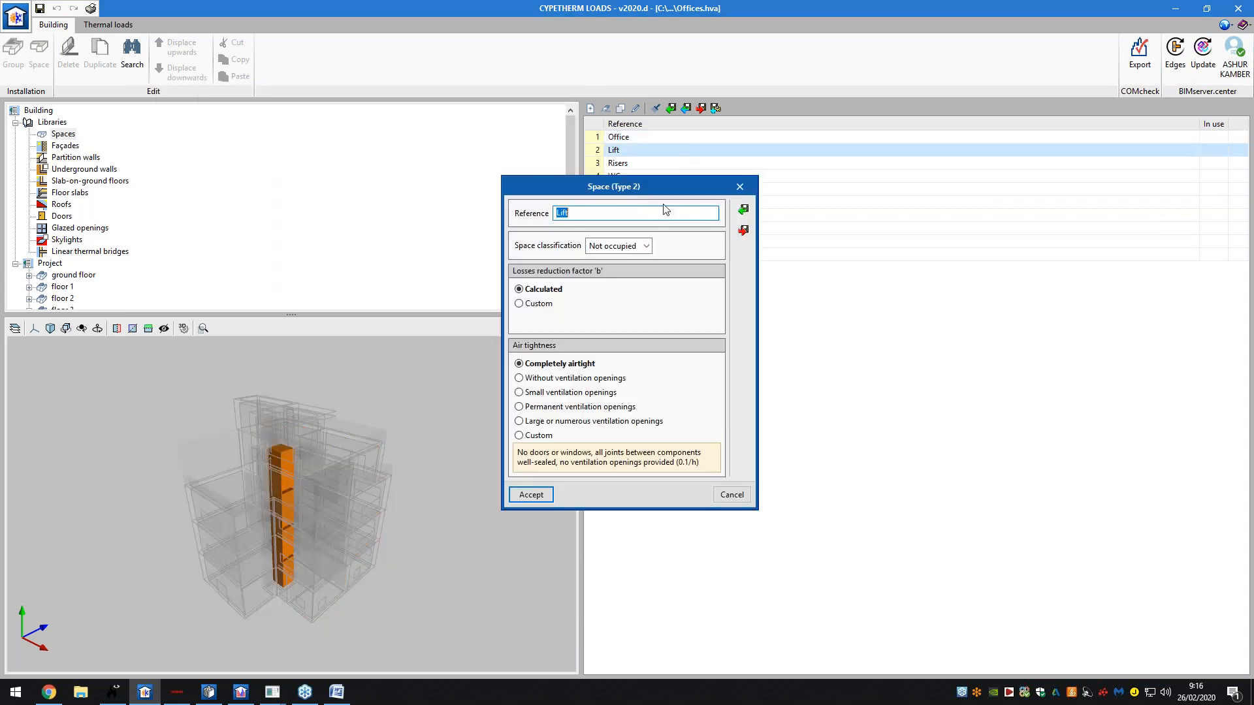
click(740, 187)
double_click(660, 197)
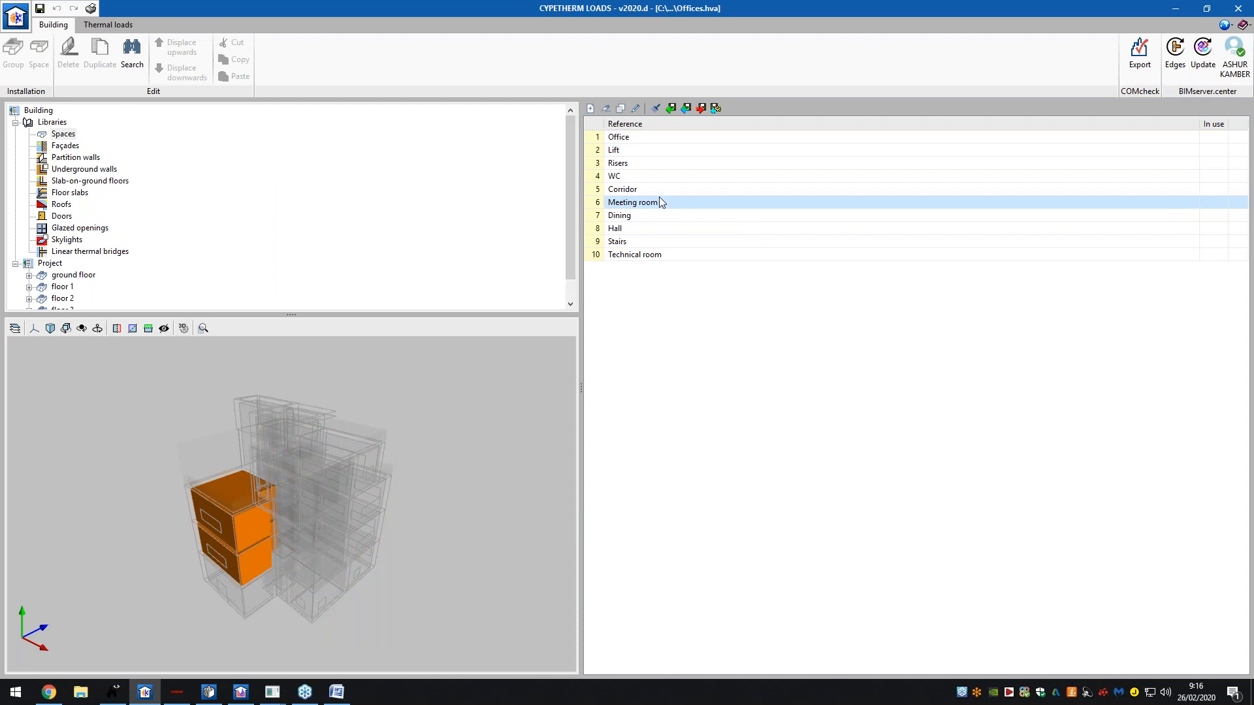
click(834, 73)
click(77, 147)
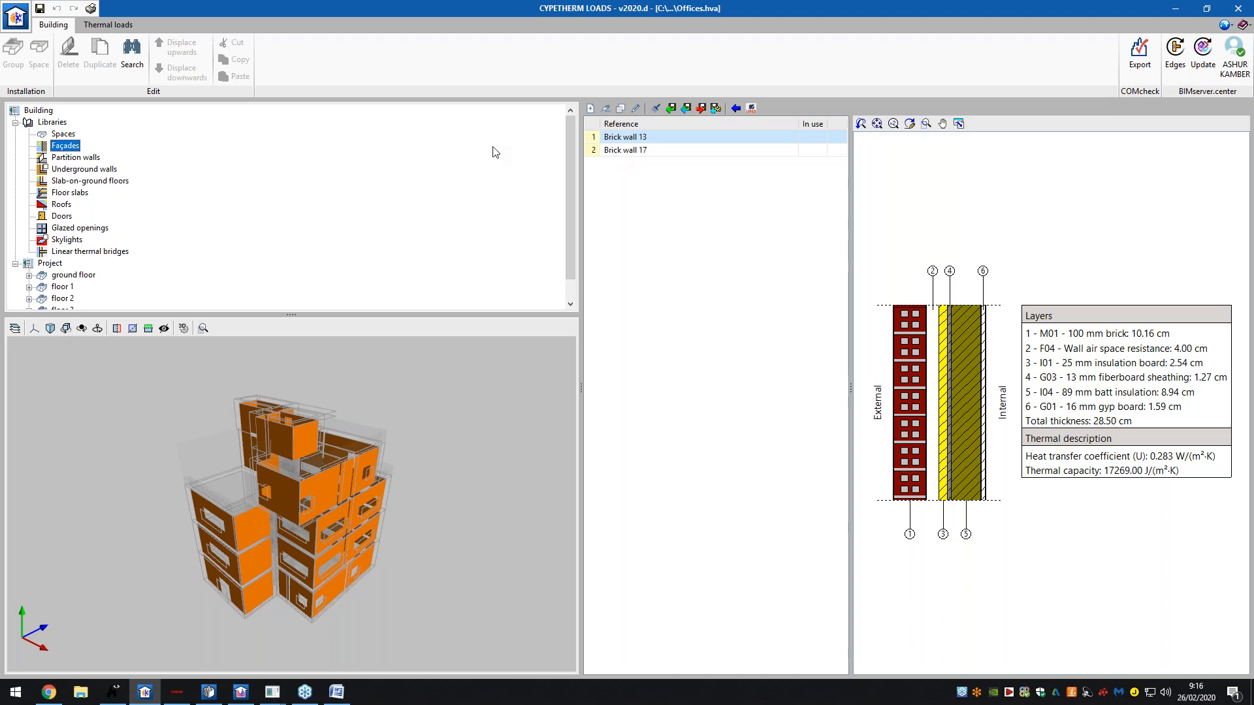
- Compare Brick wall 13 and Brick wall 17 layer build-ups, orbiting the building to see their façades
click(647, 149)
click(648, 137)
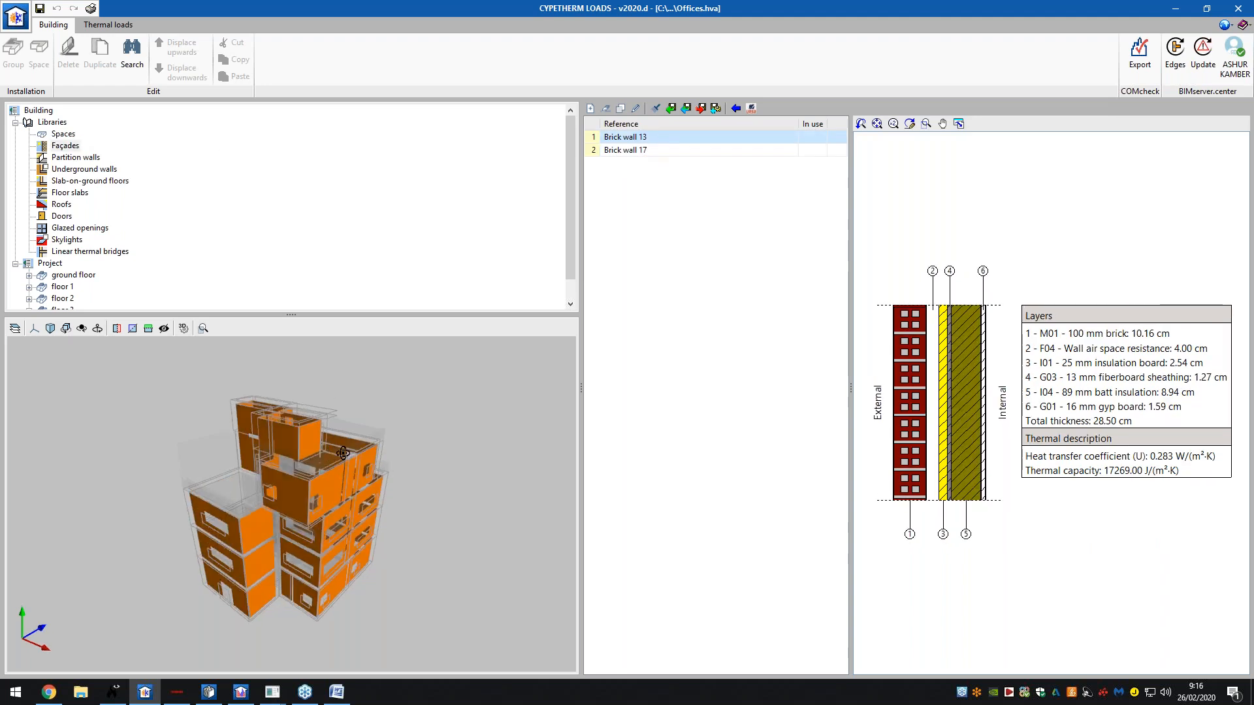
click(679, 151)
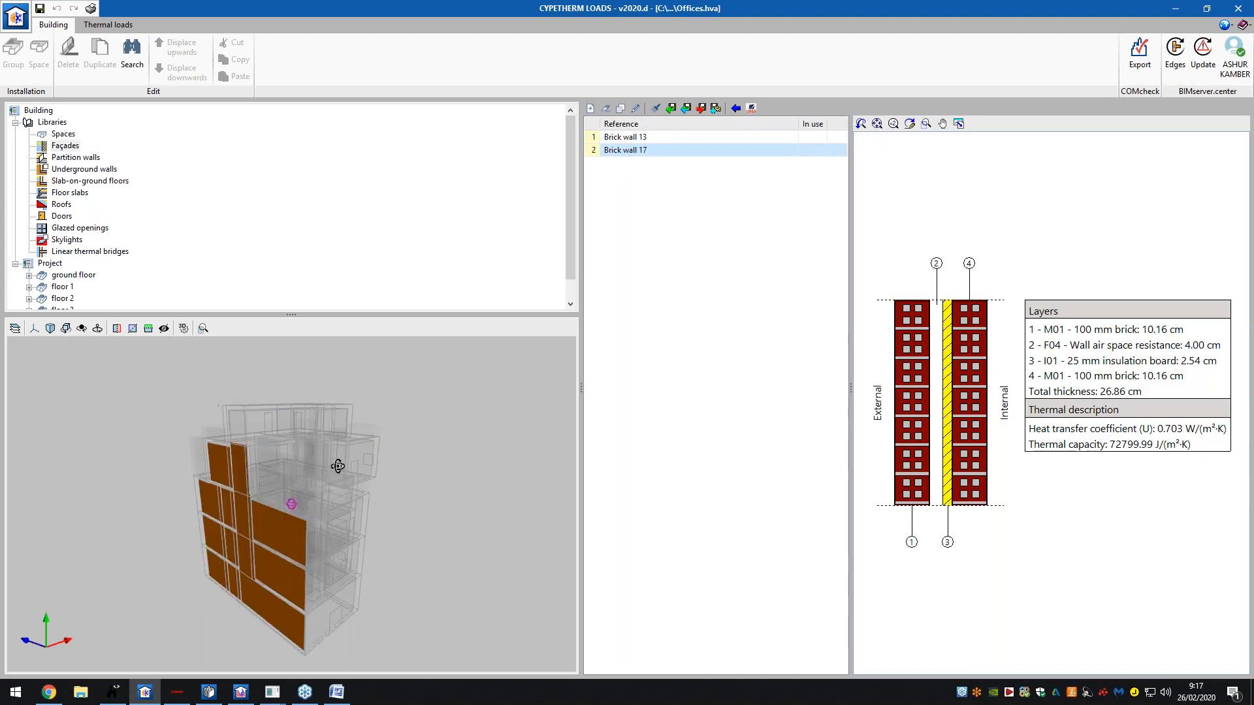
click(644, 142)
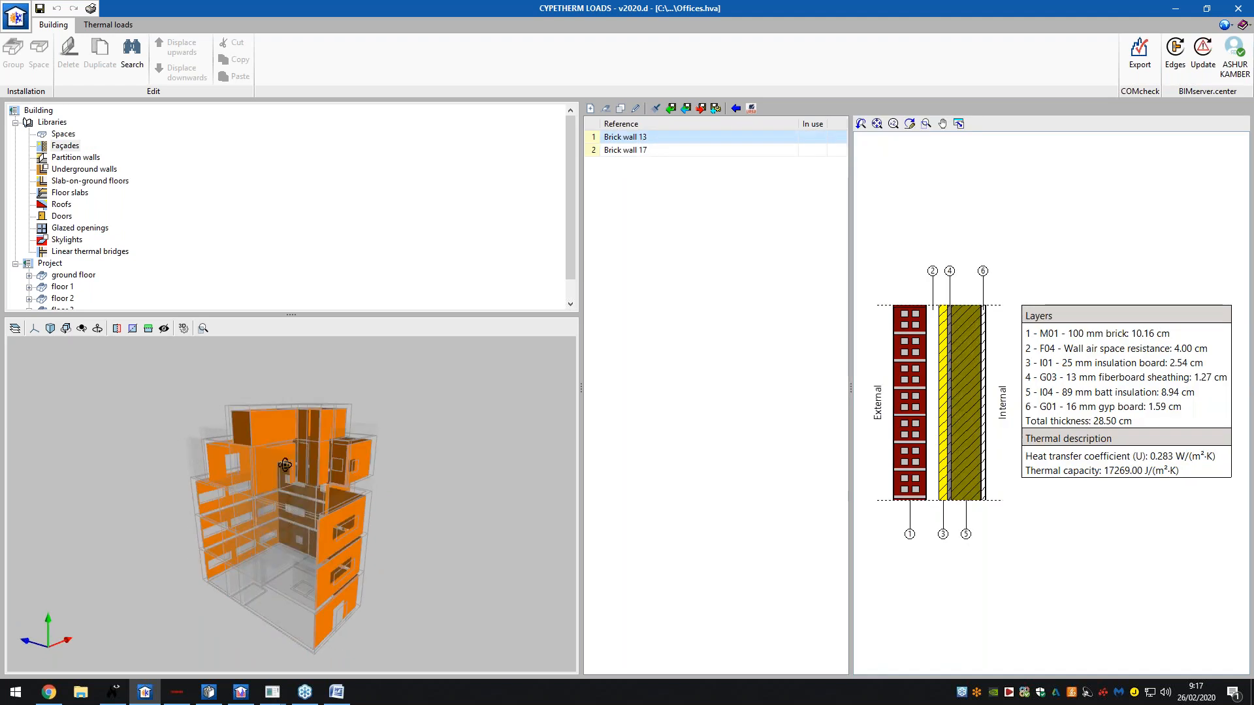
drag(308, 455, 273, 462)
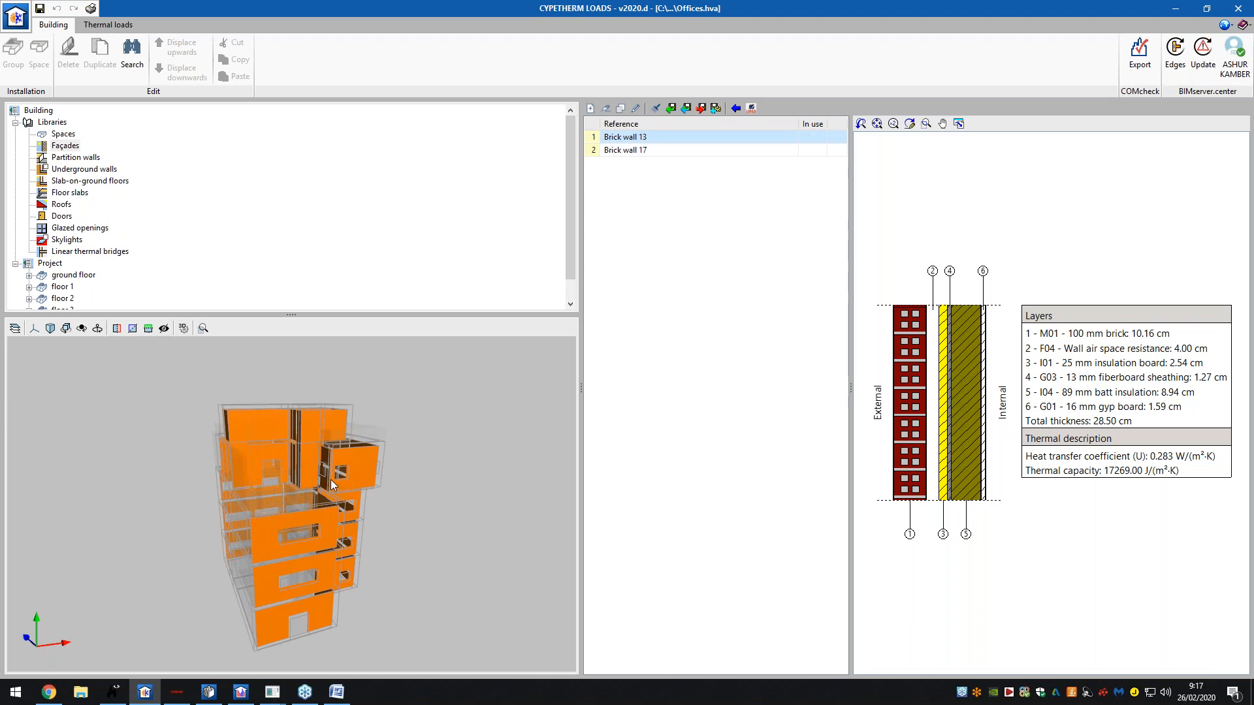
drag(330, 480, 391, 434)
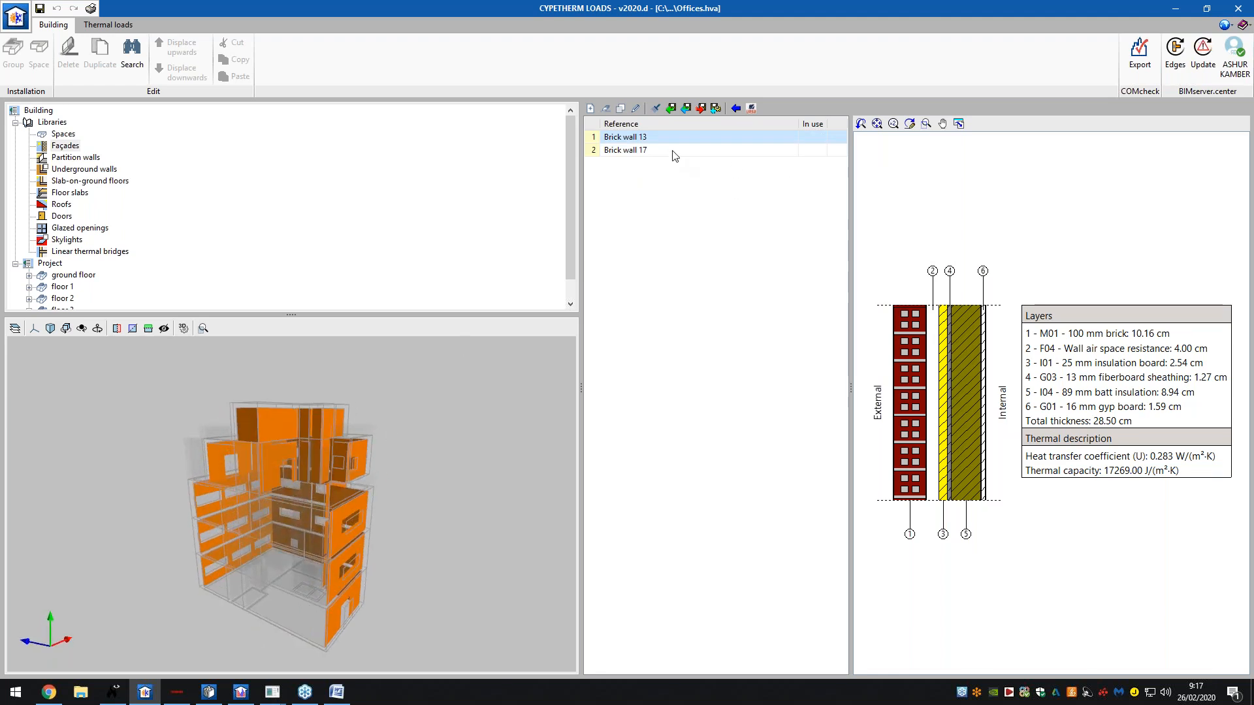
click(675, 151)
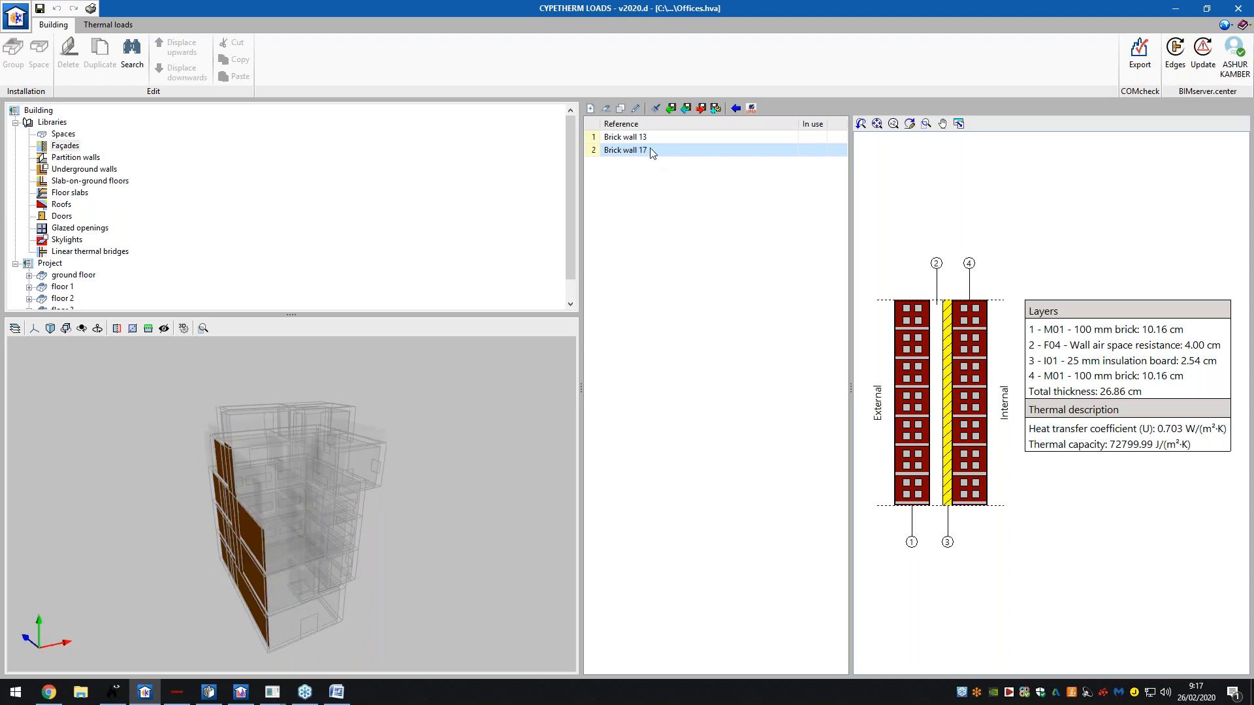
click(650, 141)
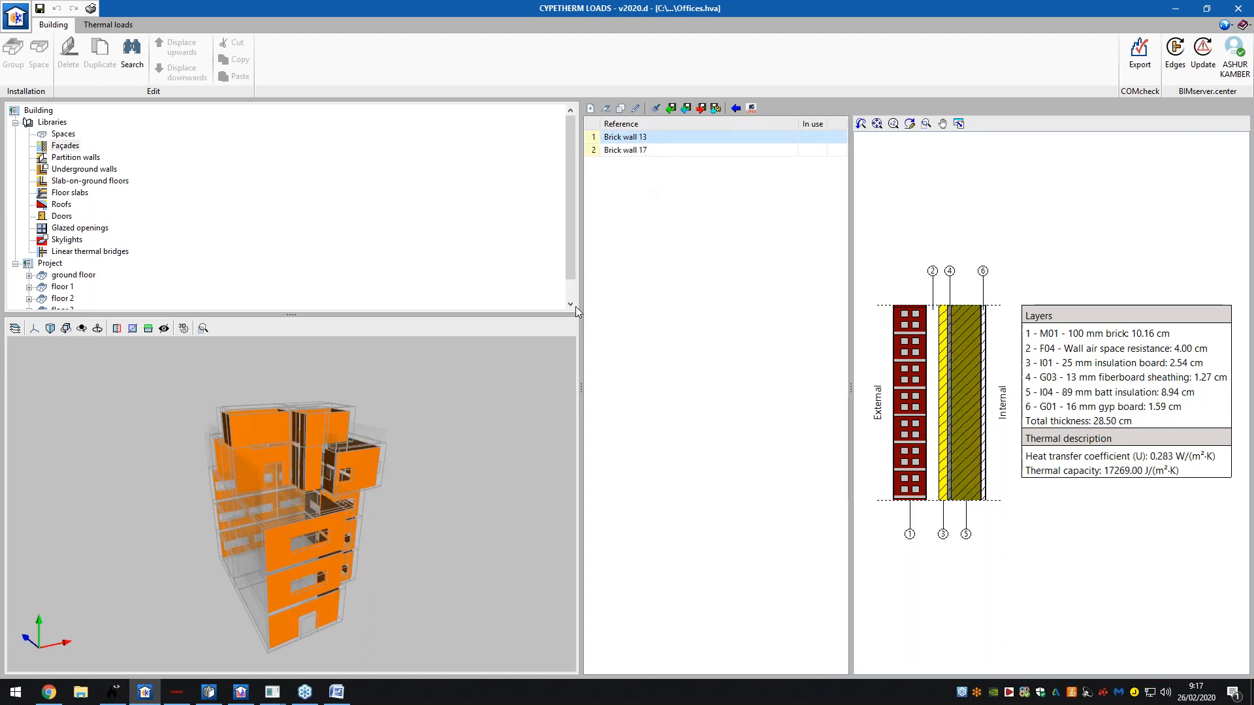
- Edit Brick wall 13, toggle simplified and detailed input, and bring up ASHRAE representative wall types
double_click(617, 138)
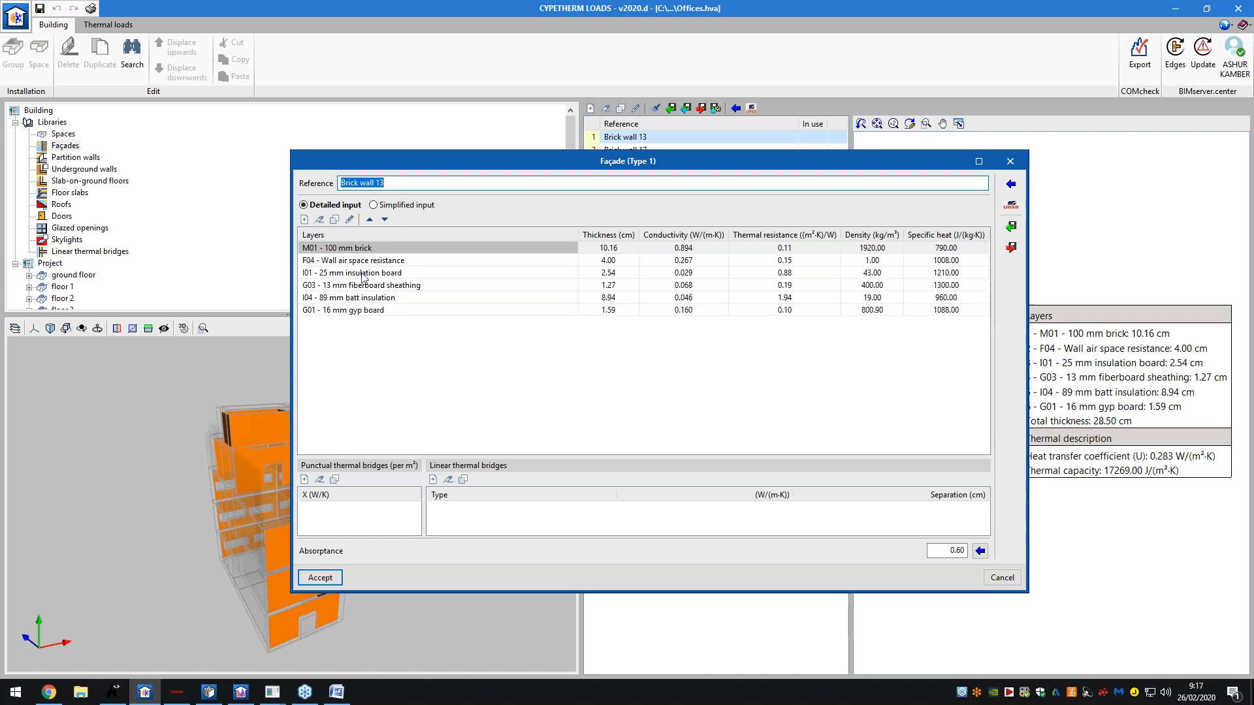
click(406, 205)
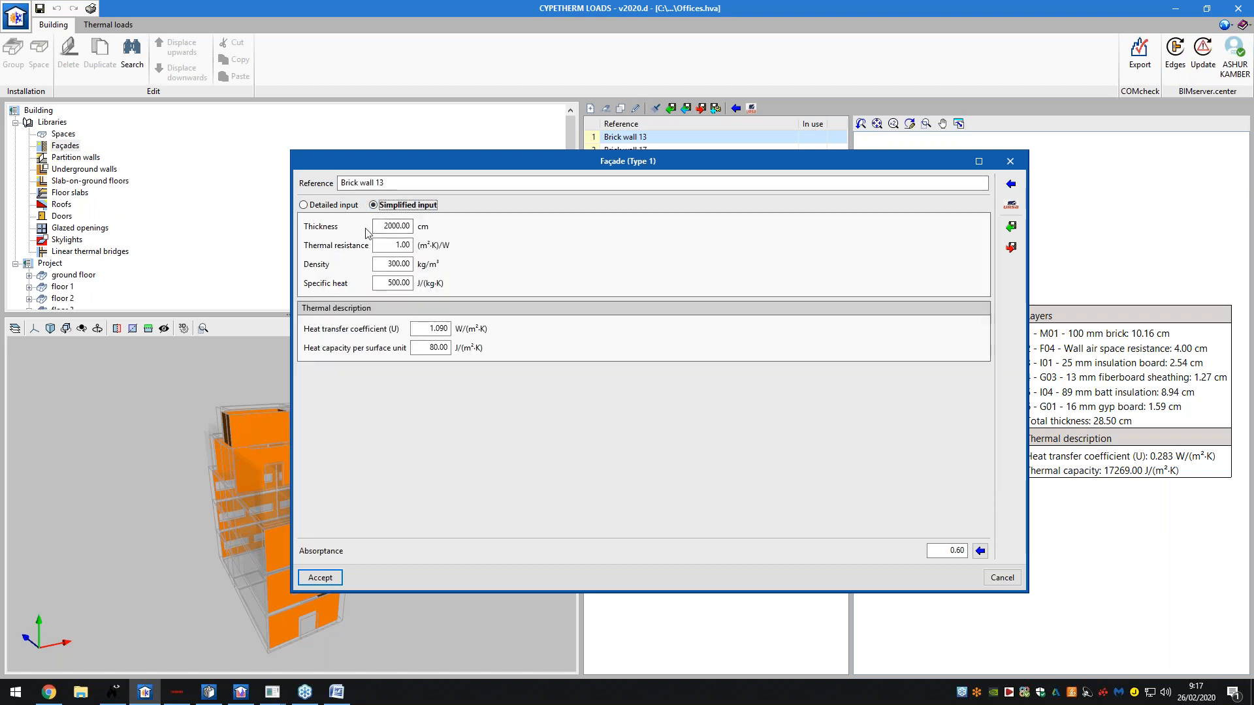
click(333, 205)
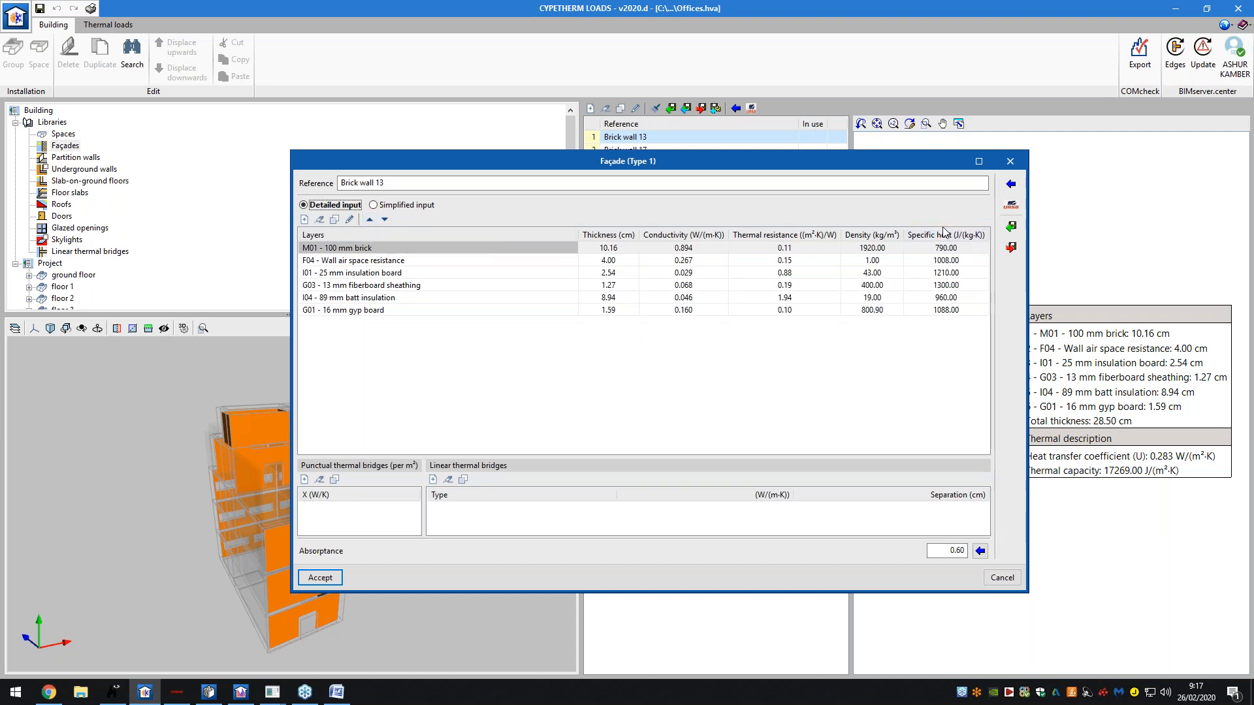
click(1011, 185)
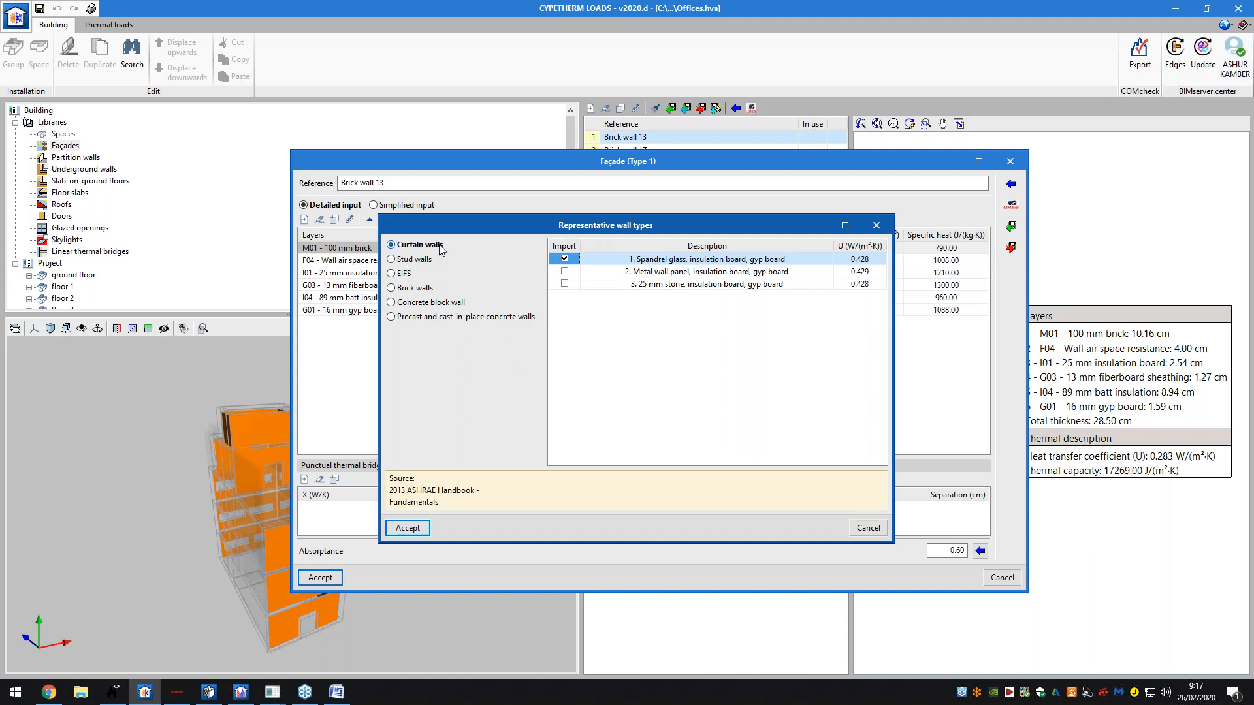
- Browse the EIFS and brick representative wall types, then close the catalogue without importing
click(413, 274)
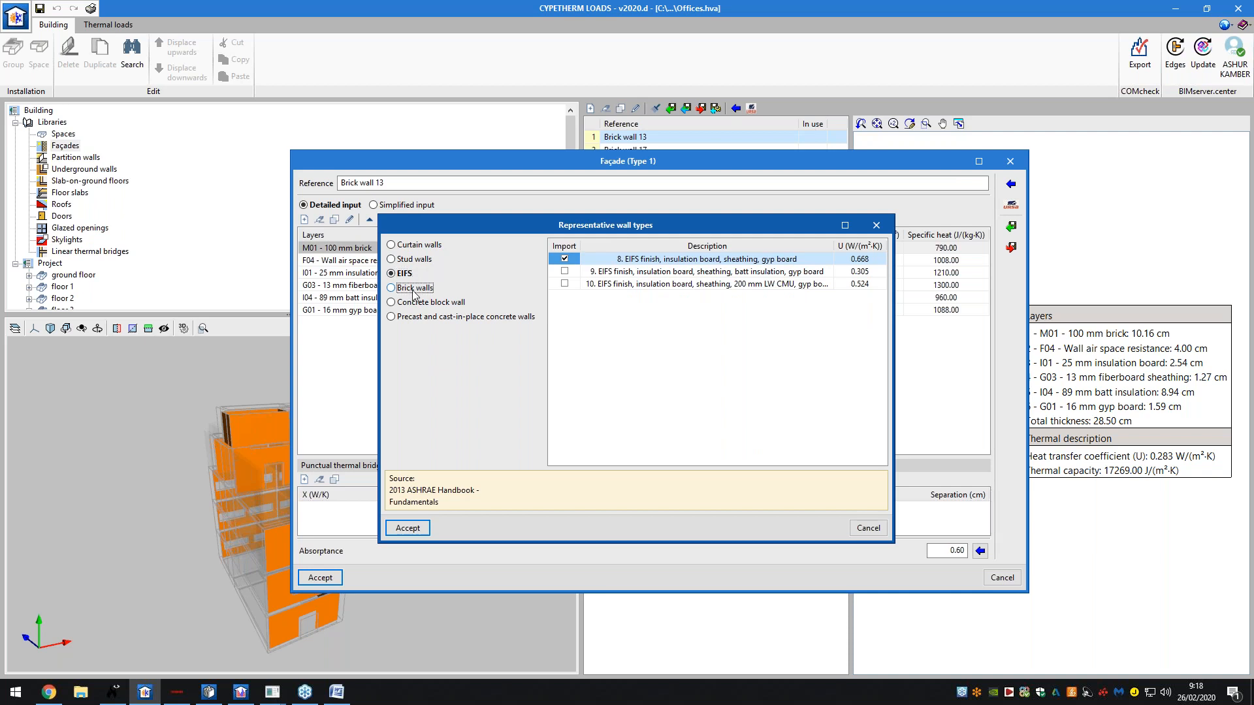
click(413, 289)
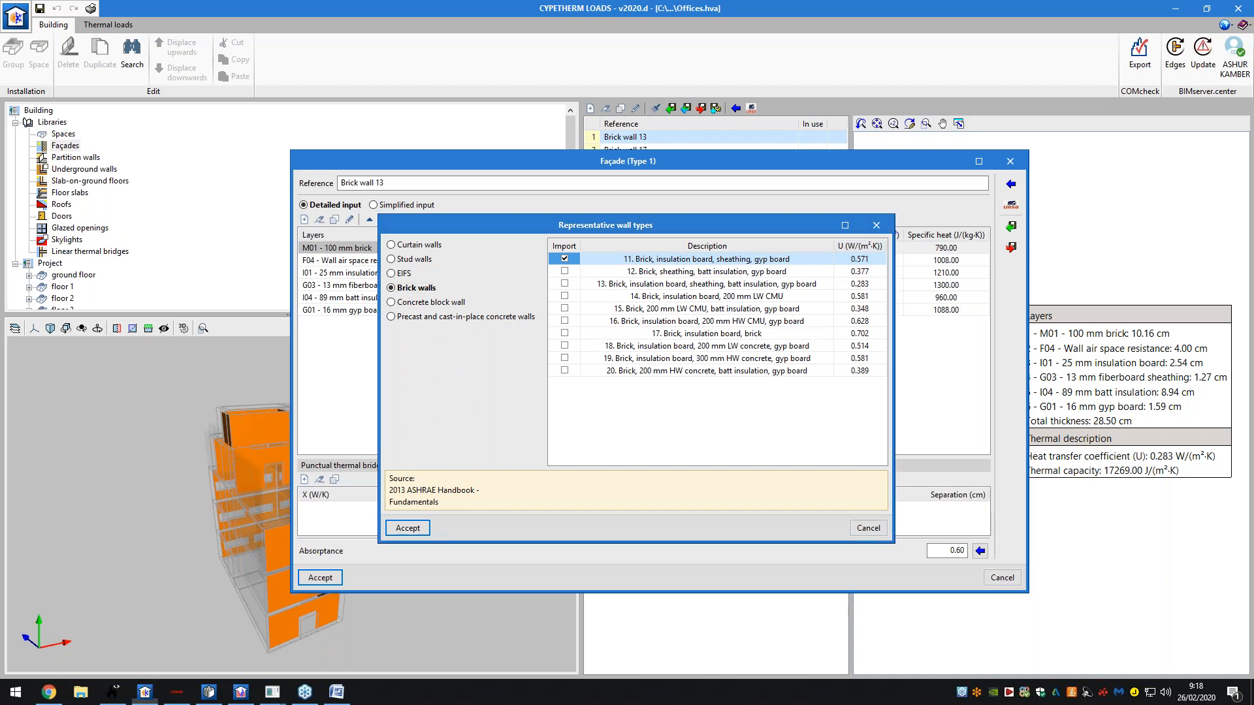
click(876, 225)
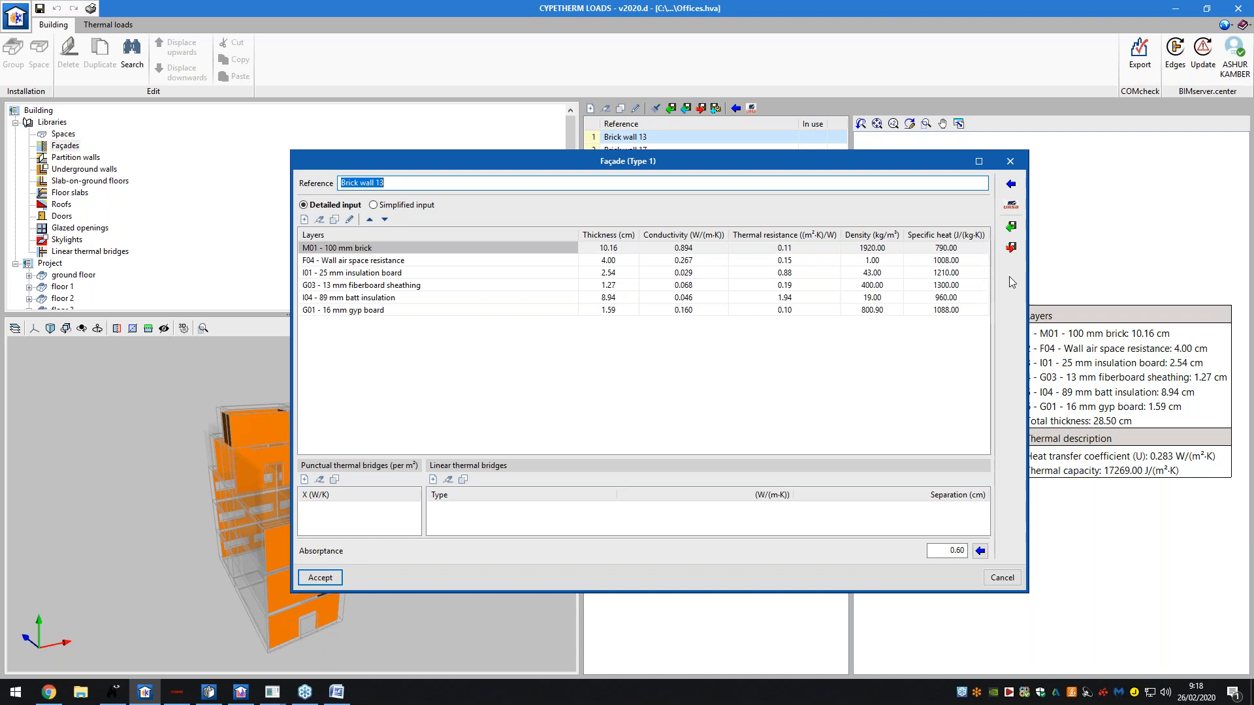
- Cancel the façade editor, view Brick wall 17, and step through each construction library to Linear thermal bridges
click(994, 578)
click(658, 150)
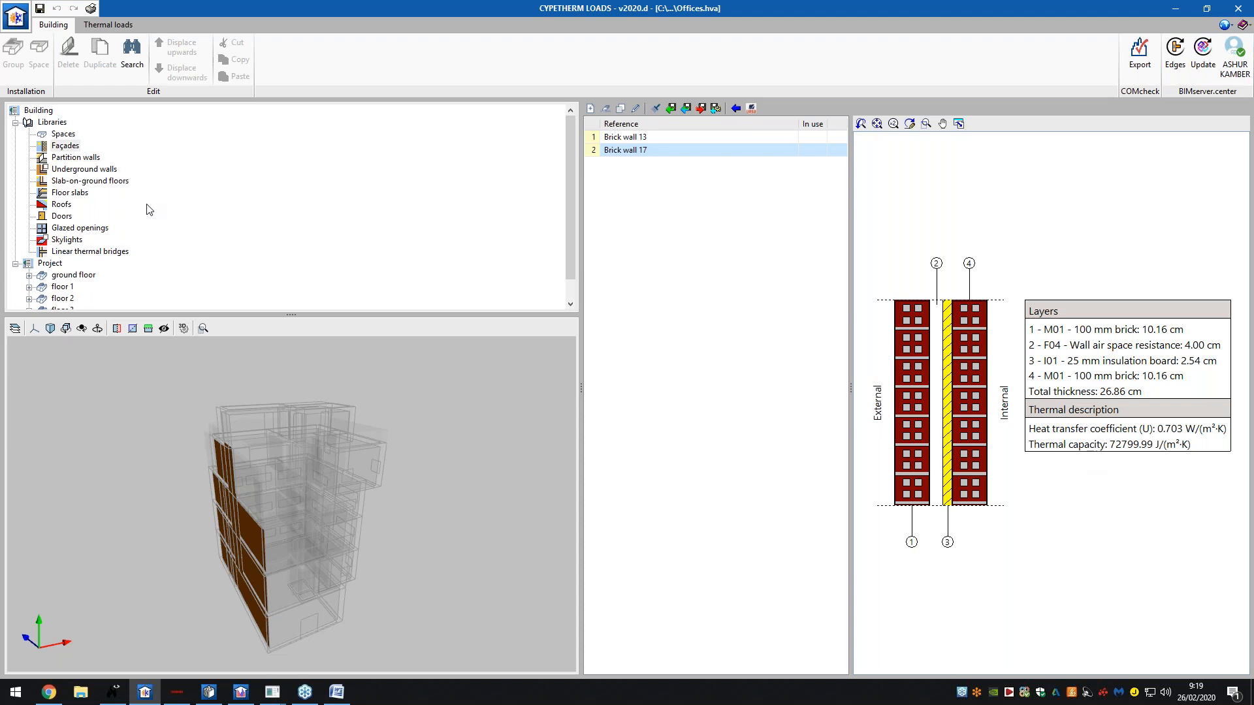
click(86, 158)
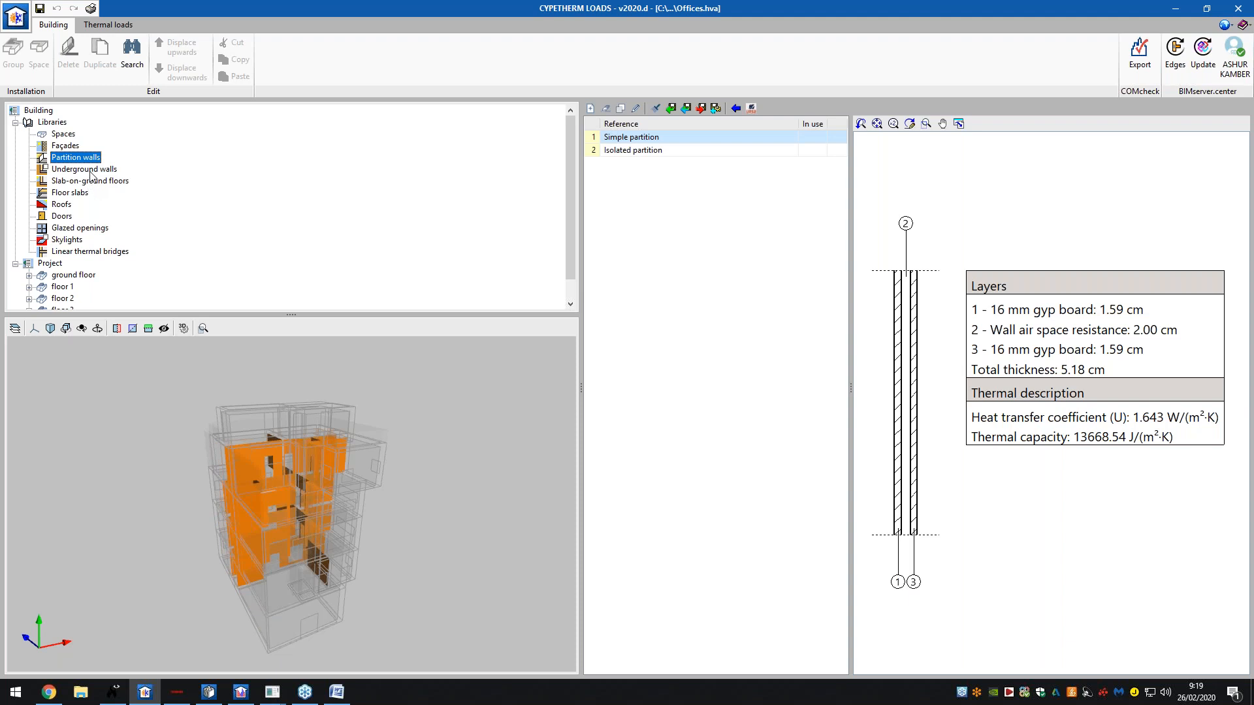
click(90, 171)
click(91, 183)
click(70, 192)
click(66, 205)
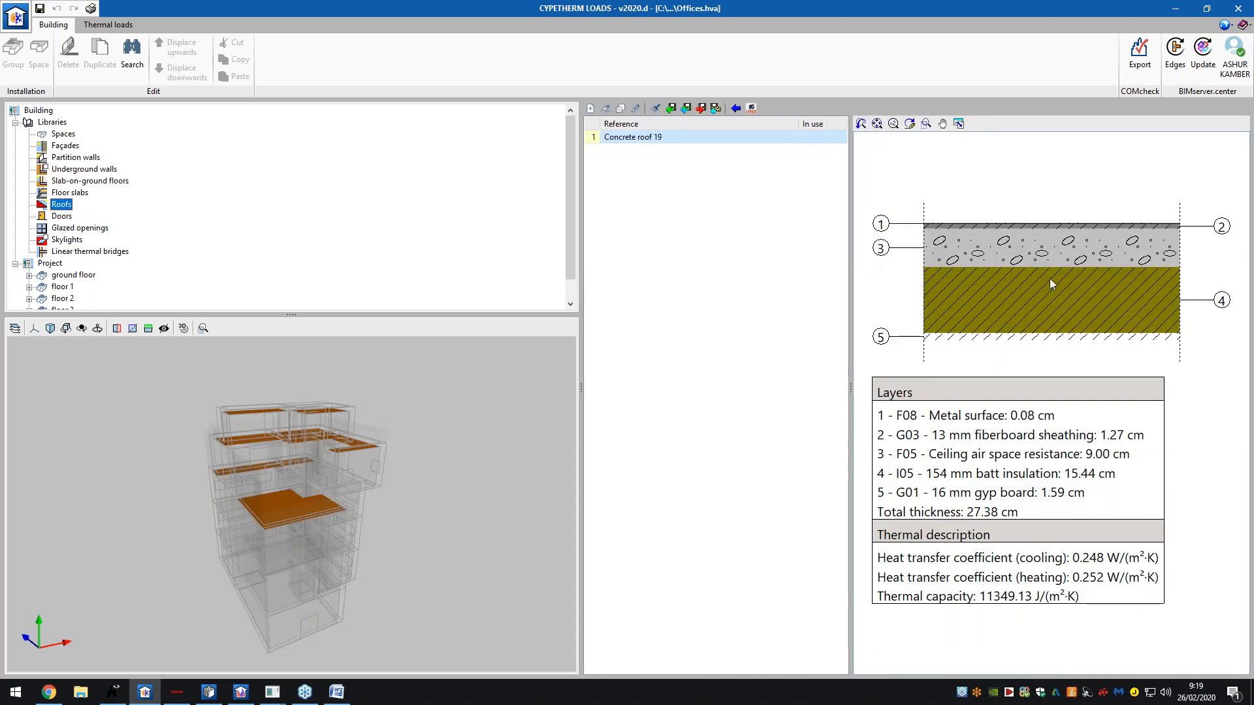
click(58, 217)
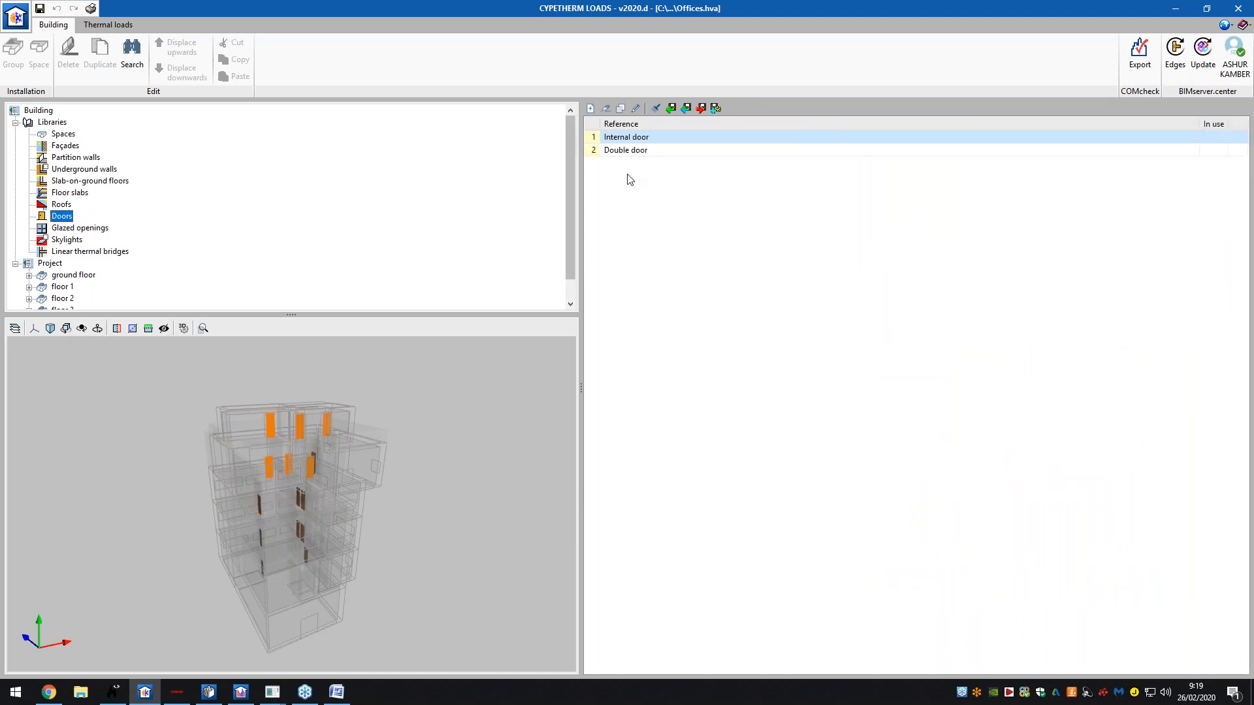
click(71, 226)
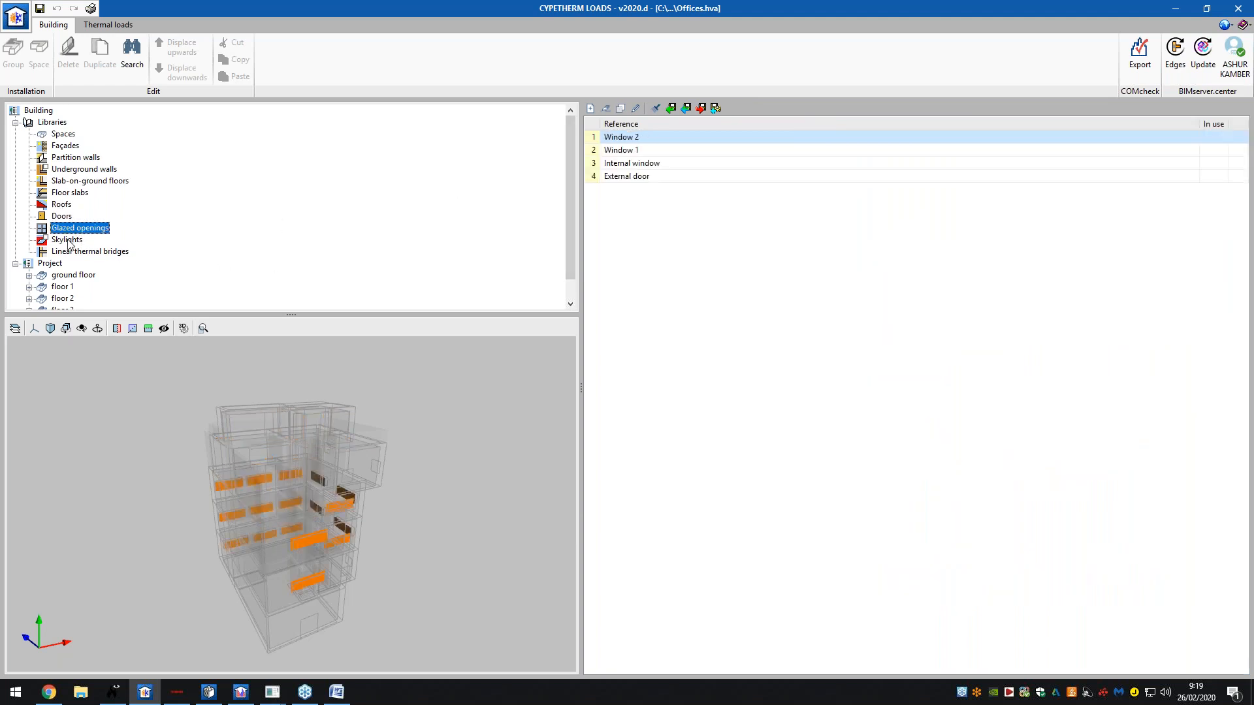
click(68, 240)
click(72, 252)
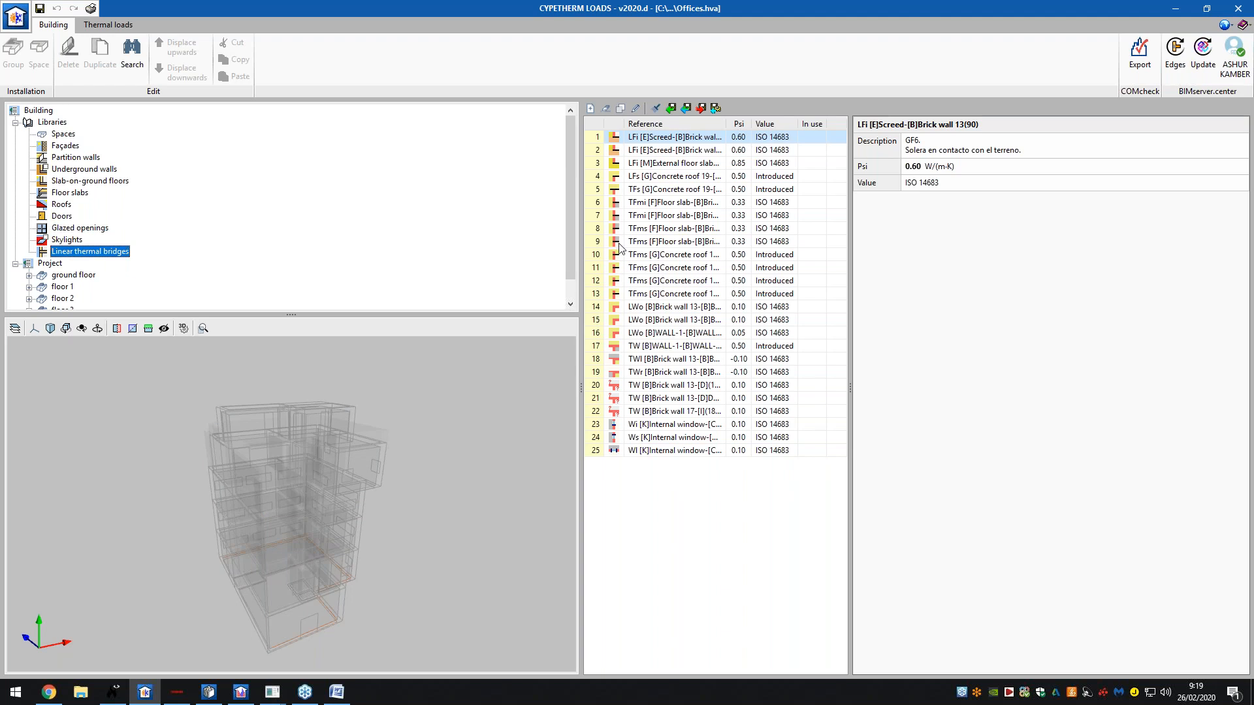
- Enlarge the project tree and check the first thermal bridge's Psi of 0.60 W/(m·K), cancelling unchanged
scroll(572, 252, down, 1)
drag(448, 316, 452, 395)
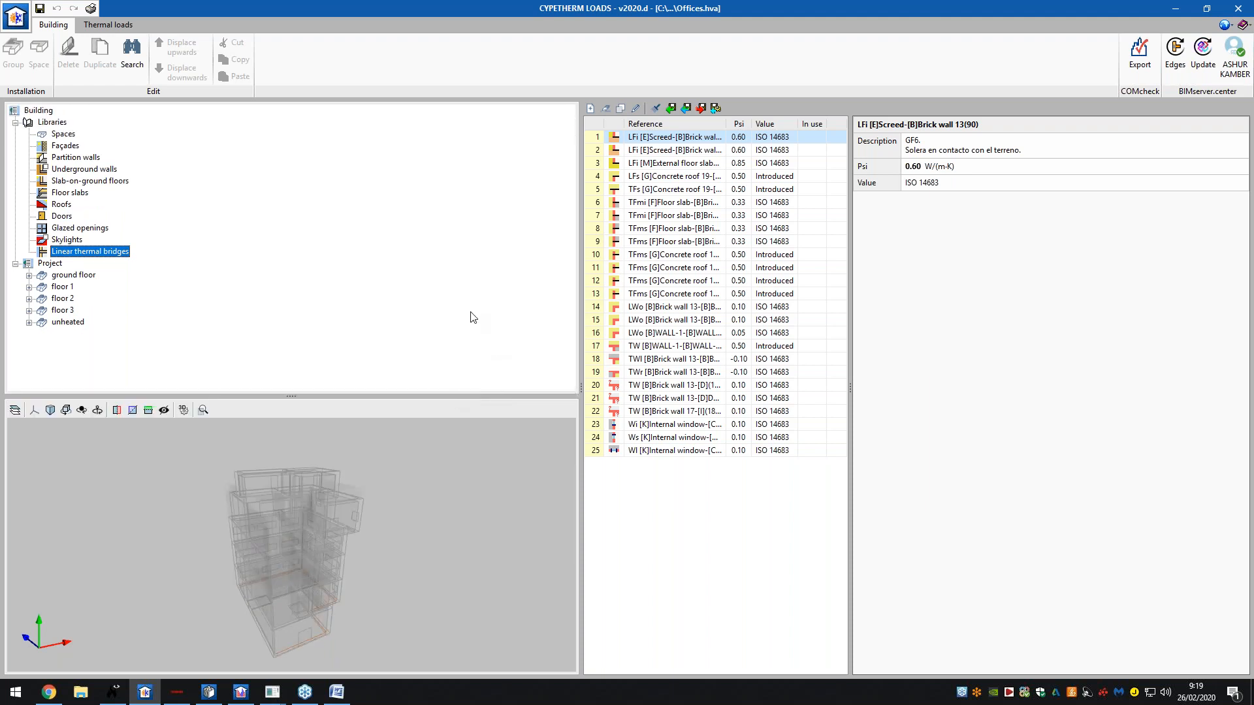
double_click(657, 140)
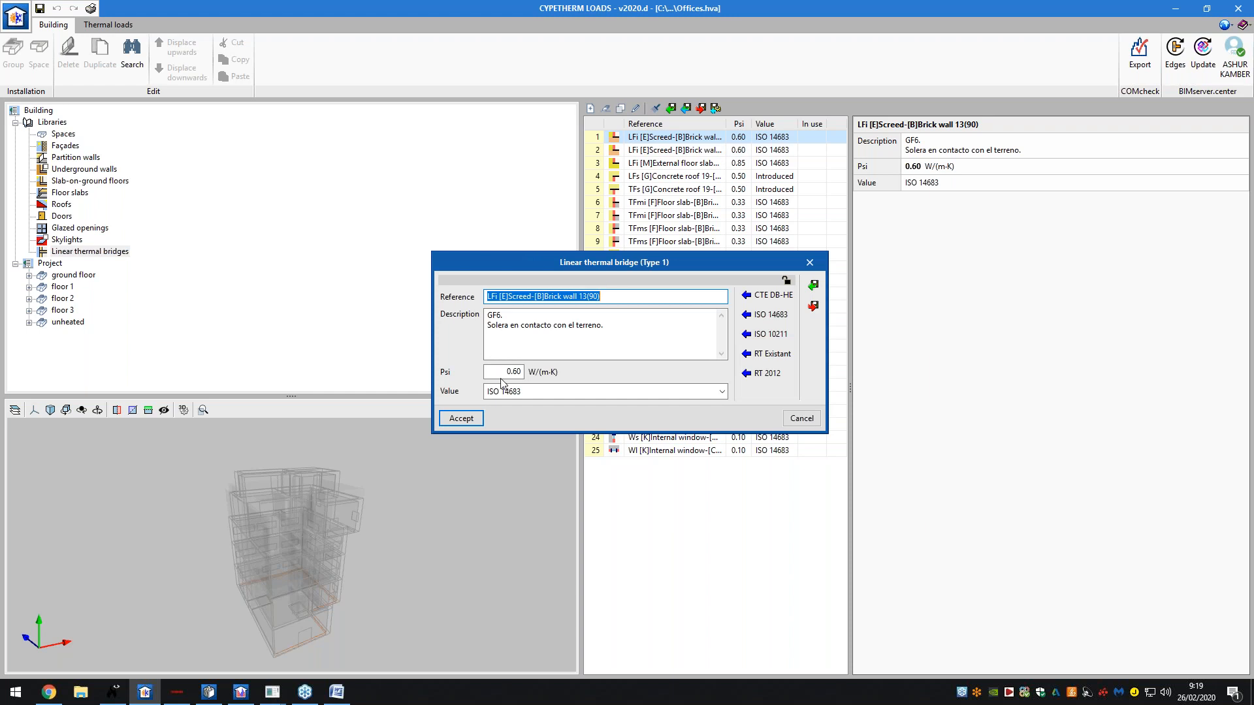
click(512, 371)
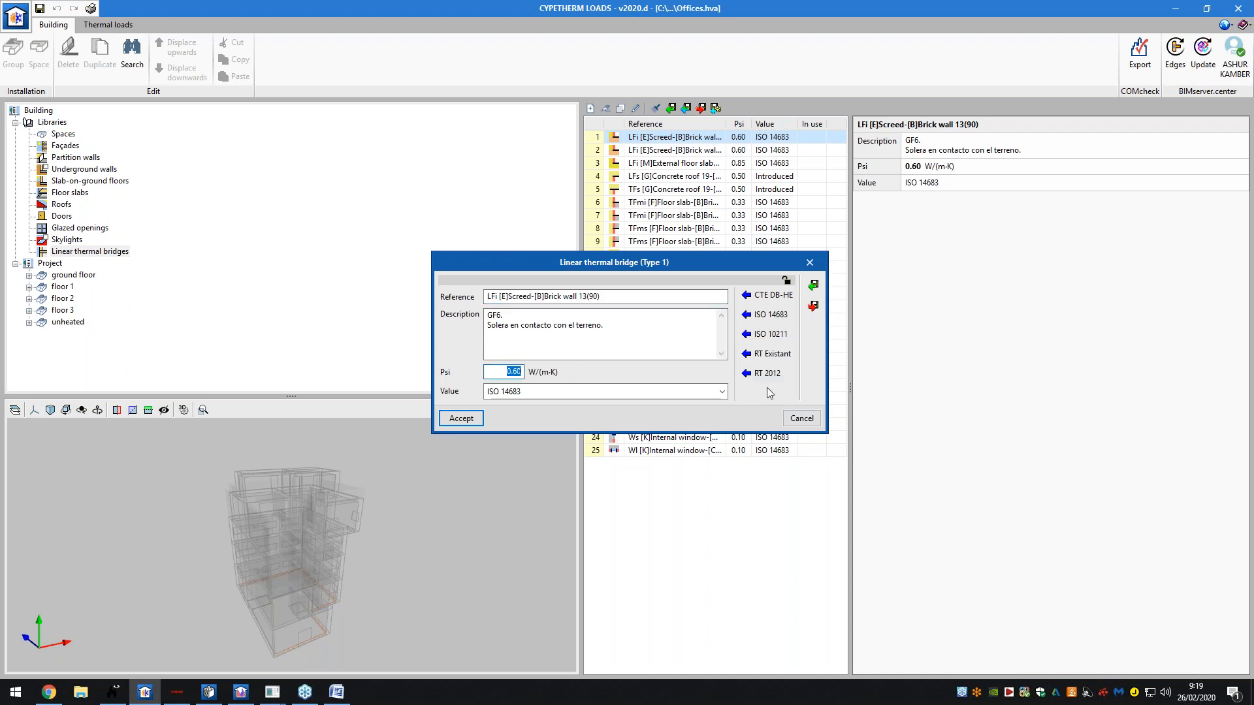
click(802, 418)
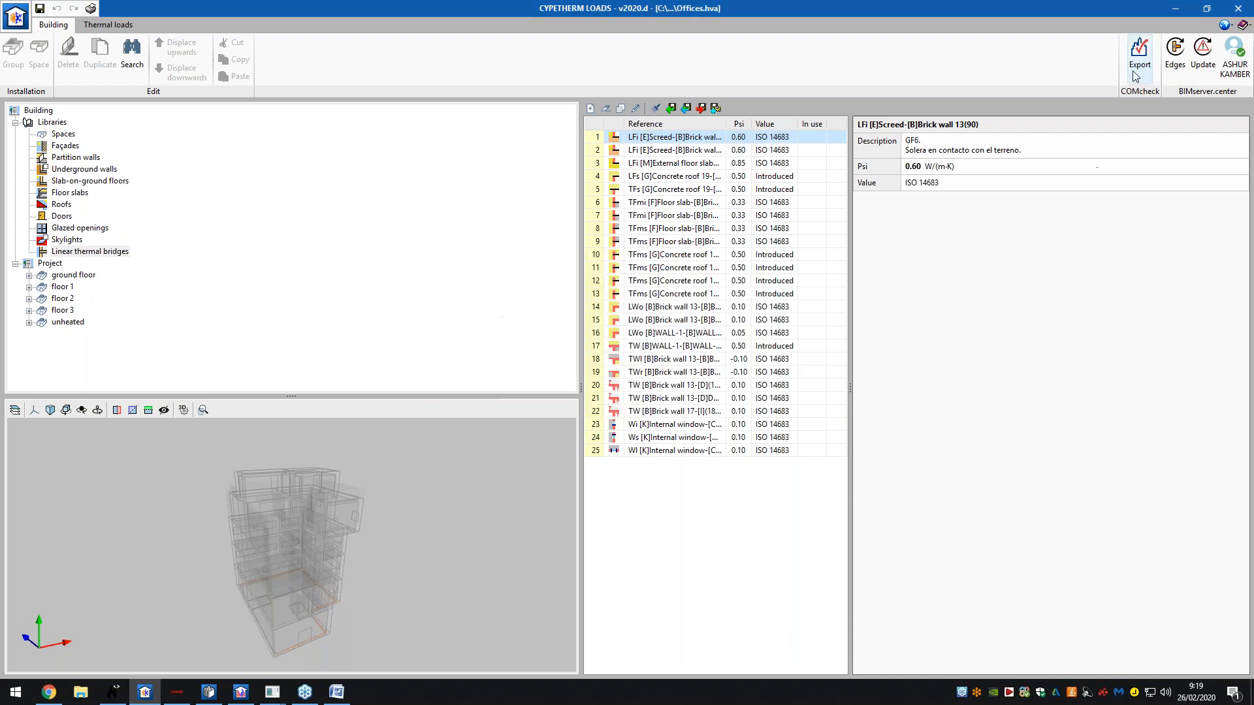
- Start edge processing and confirm its configuration keeps code ISO 14683
click(1175, 55)
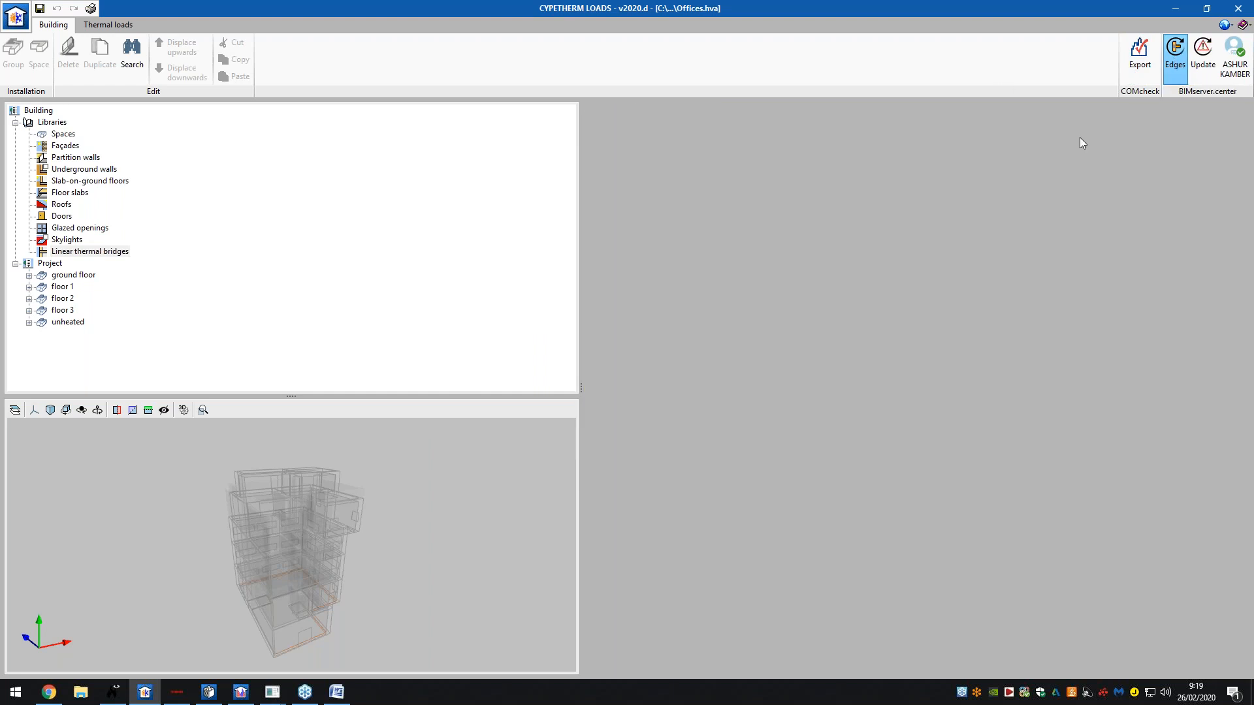
click(675, 383)
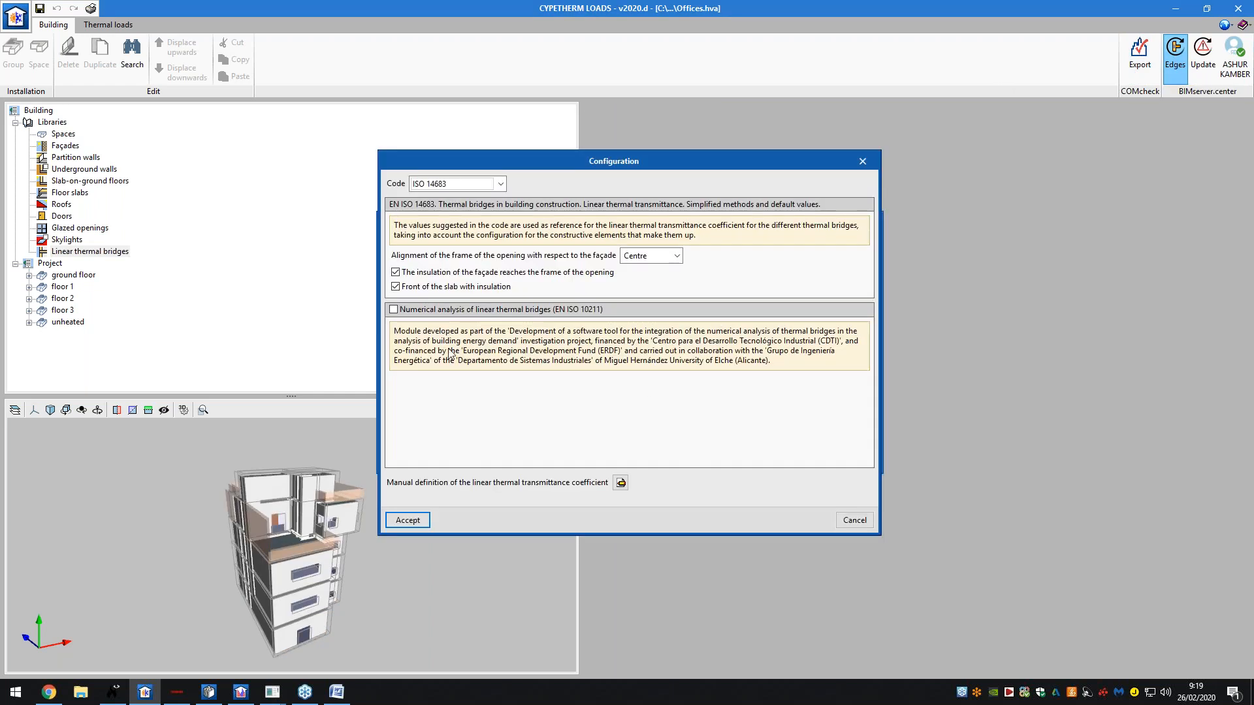
click(500, 185)
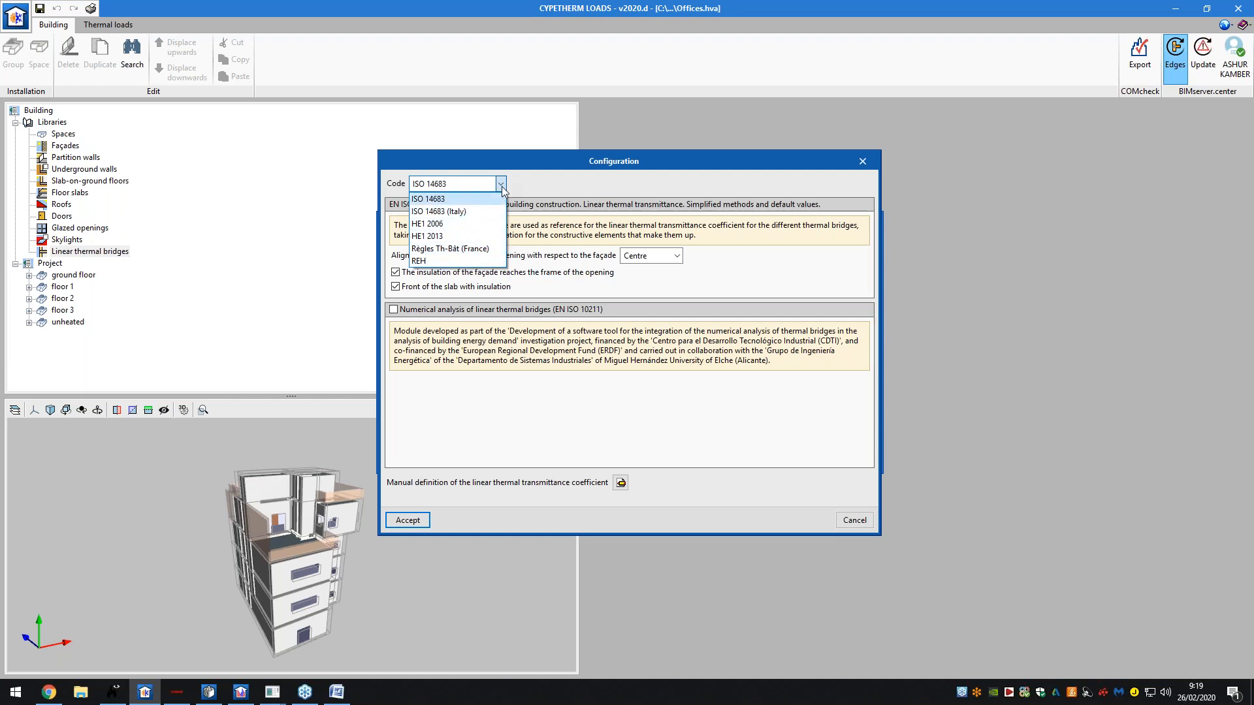
click(502, 187)
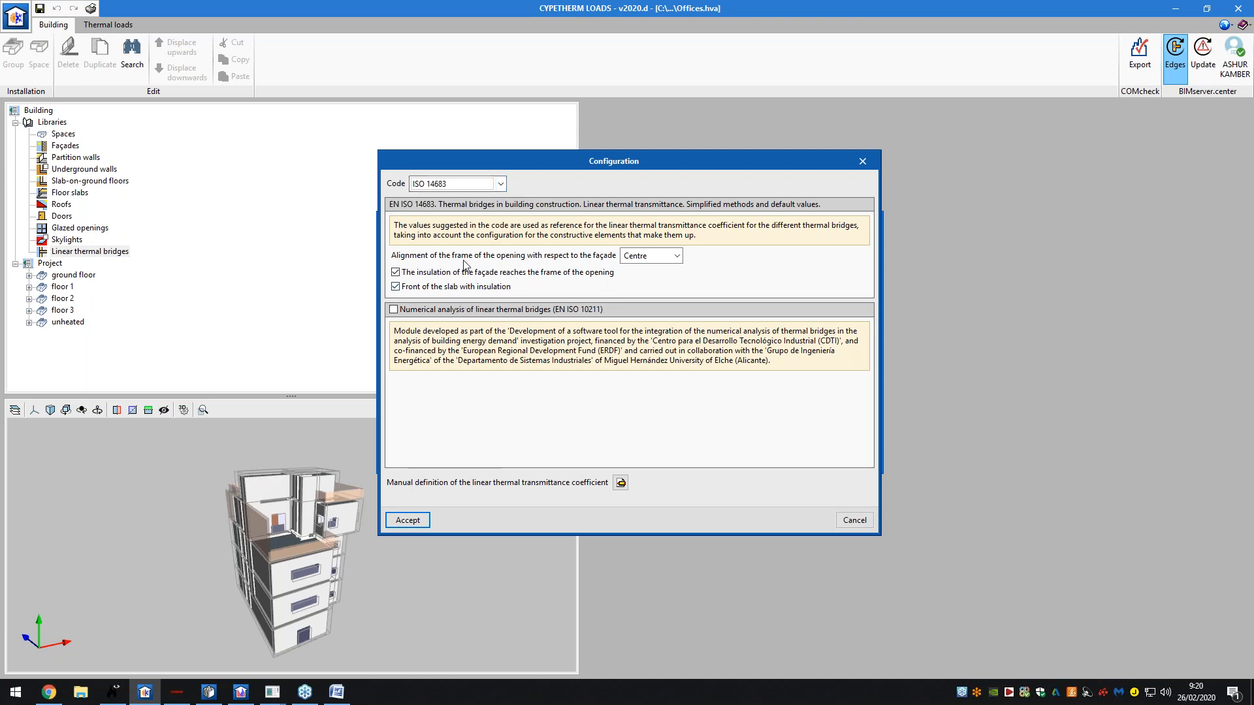
click(855, 519)
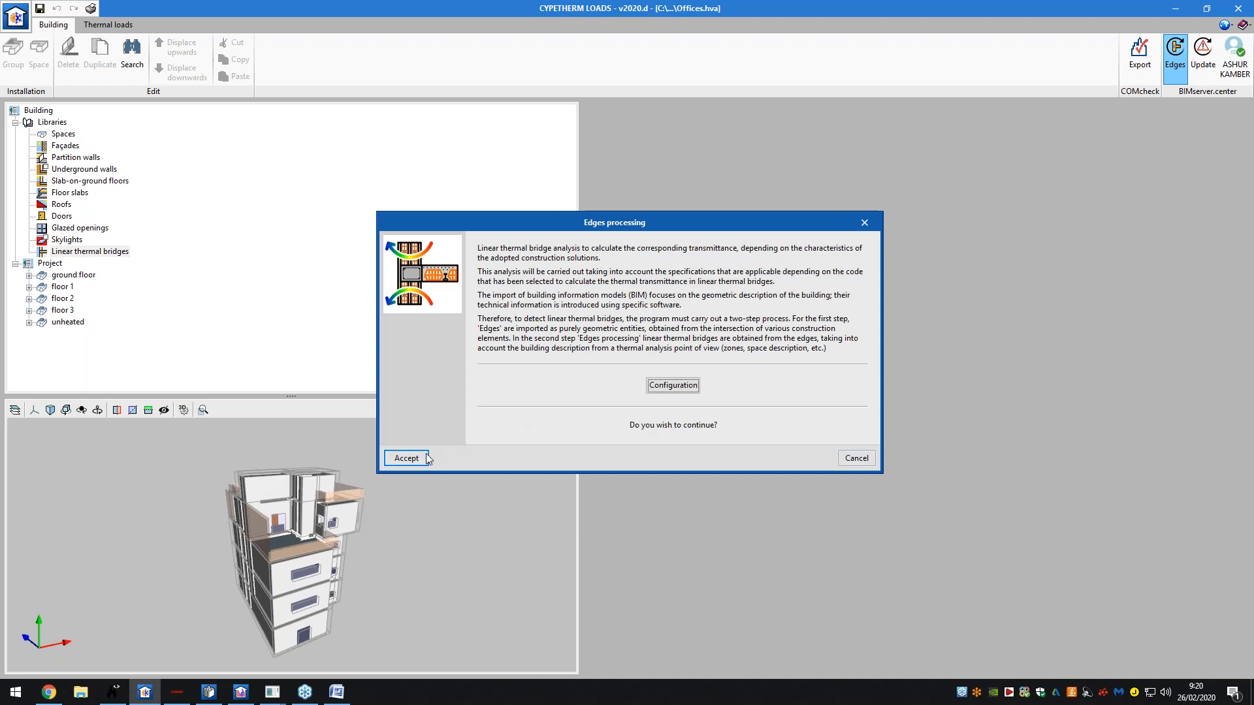
- Run the edge processing (846 edges, 239 useful) and accept the thermal bridge update results
click(406, 458)
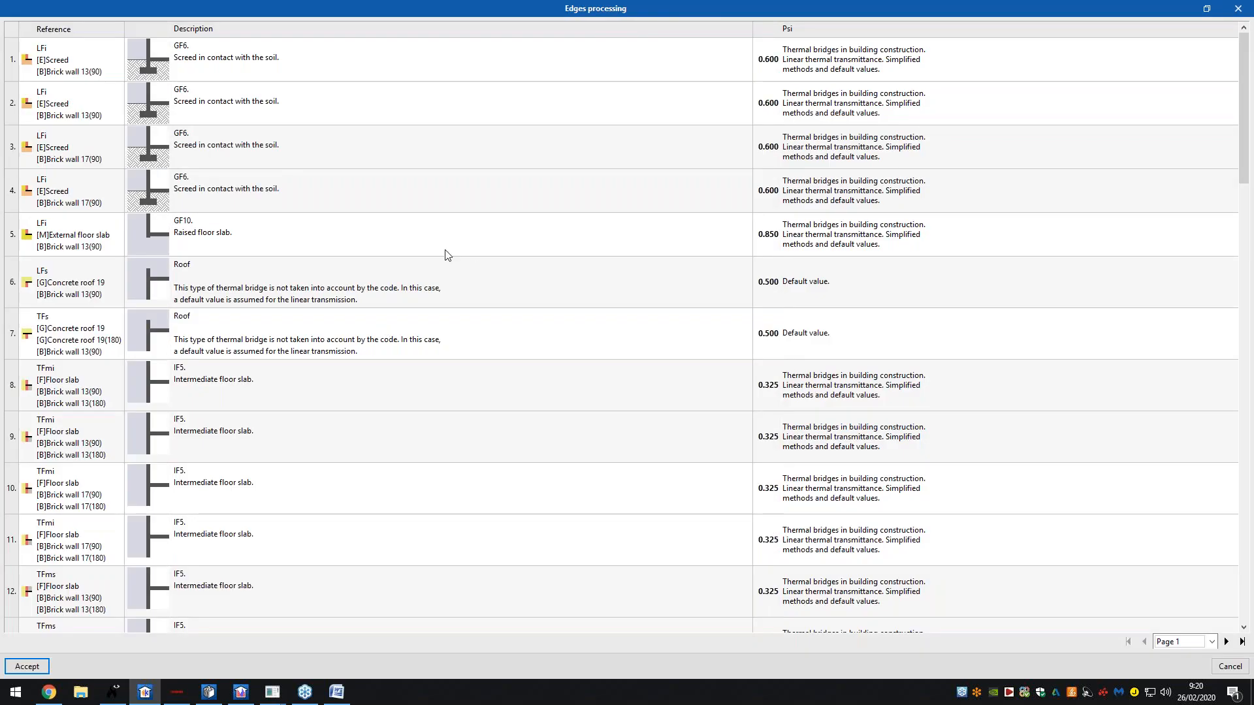
scroll(479, 268, down, 5)
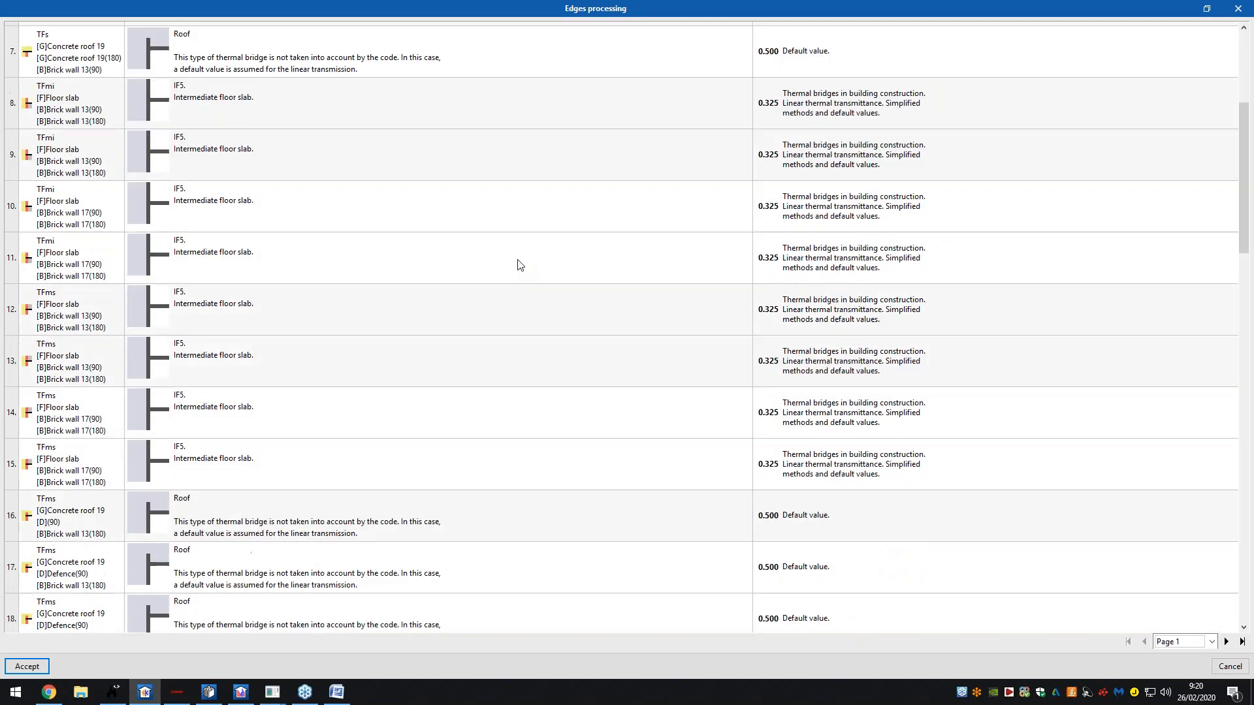
scroll(521, 264, down, 3)
key(Return)
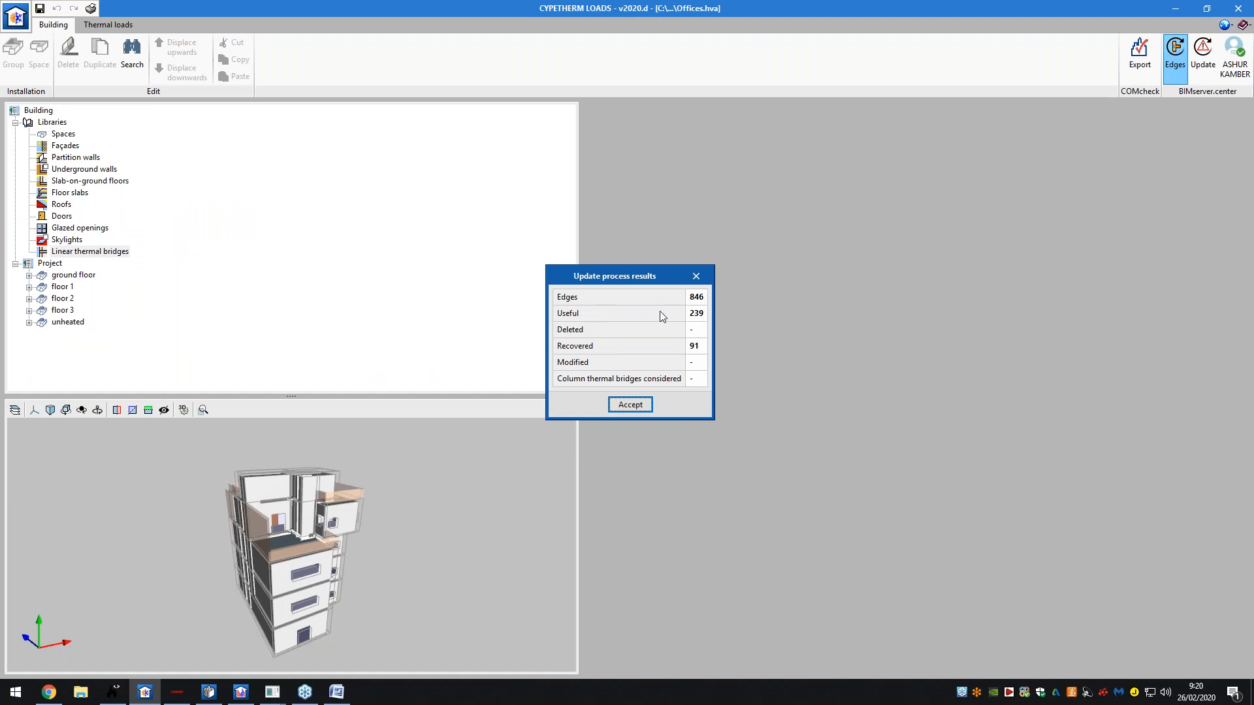
click(630, 404)
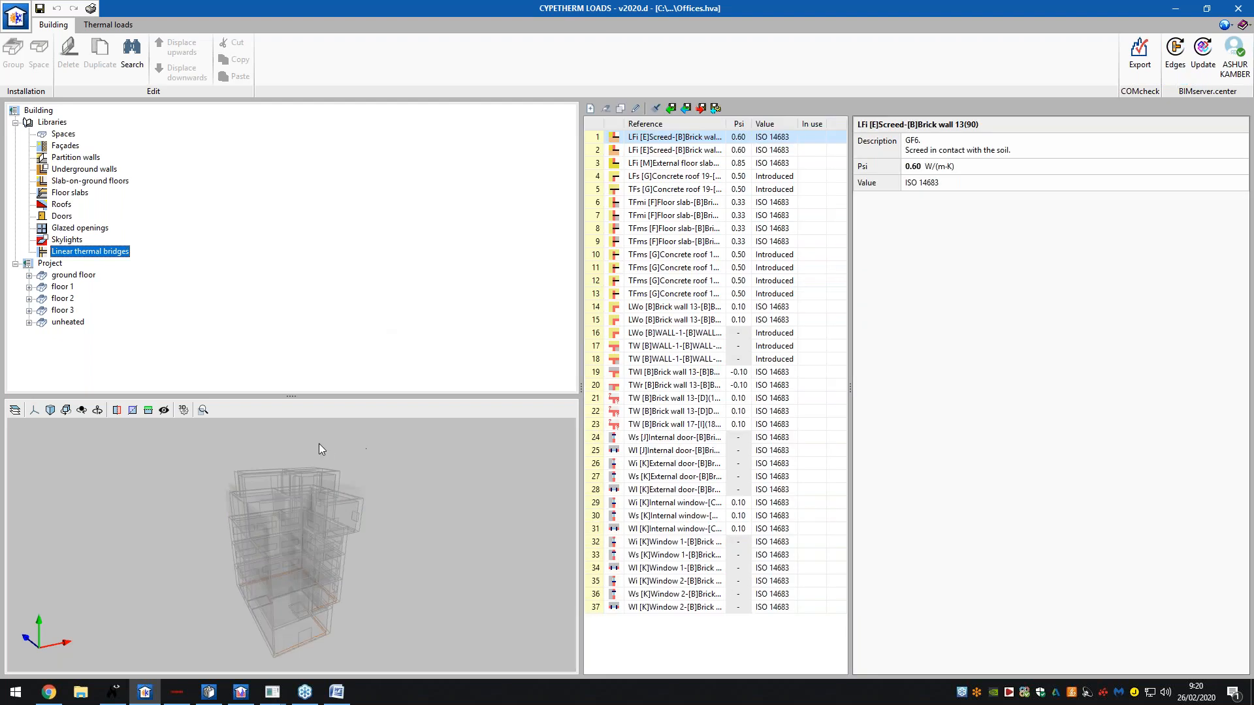
- Expand the ground floor and review the Dining room, its walls, Office 1 and WC gf spaces
double_click(78, 276)
click(81, 287)
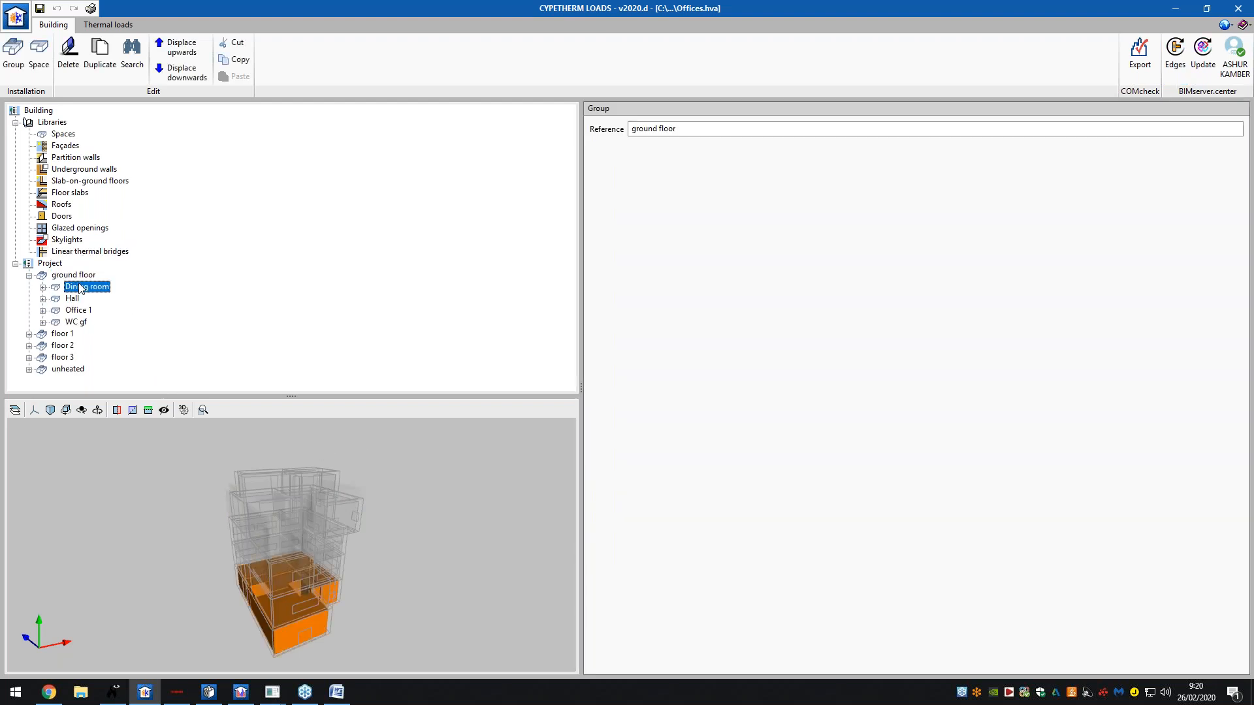
double_click(81, 288)
click(87, 300)
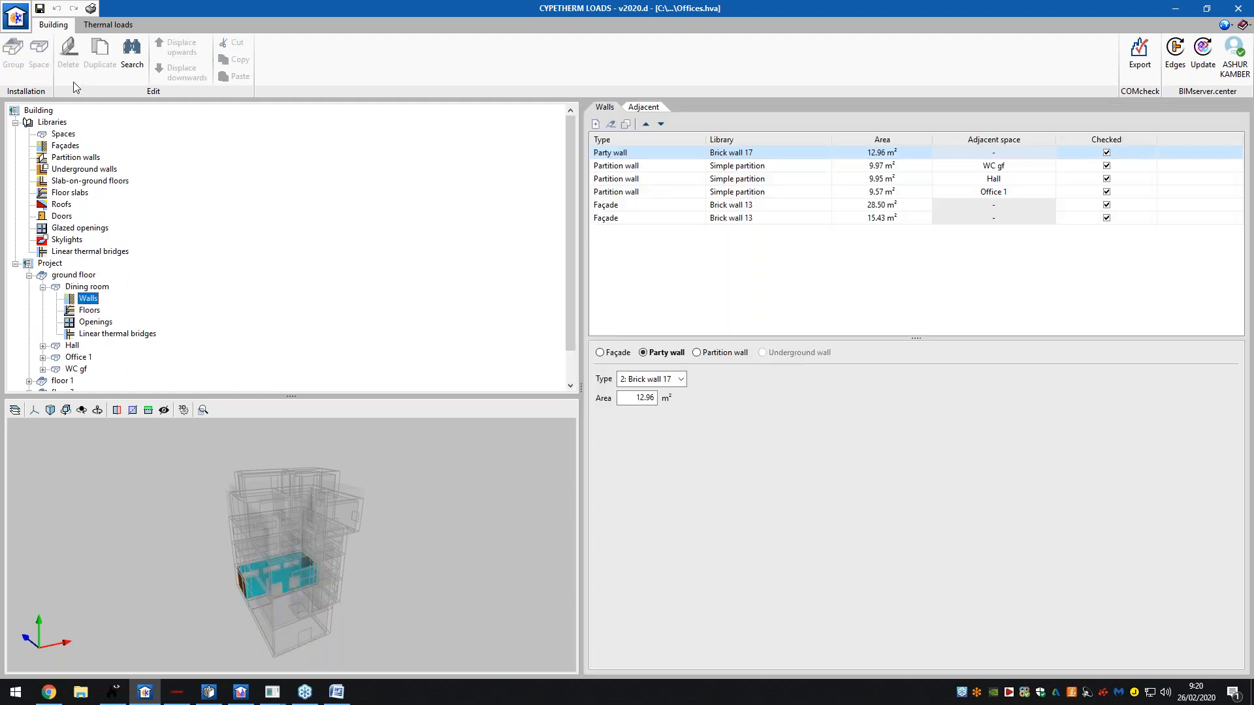
scroll(74, 234, down, 1)
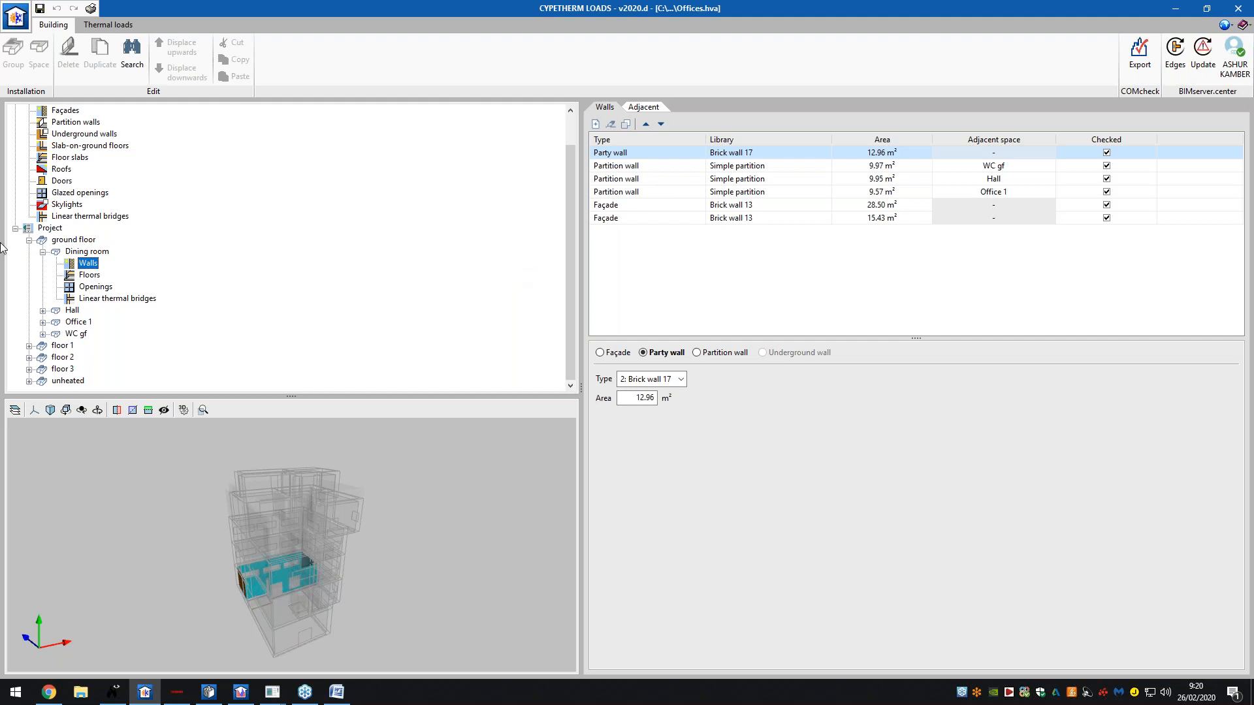
click(78, 321)
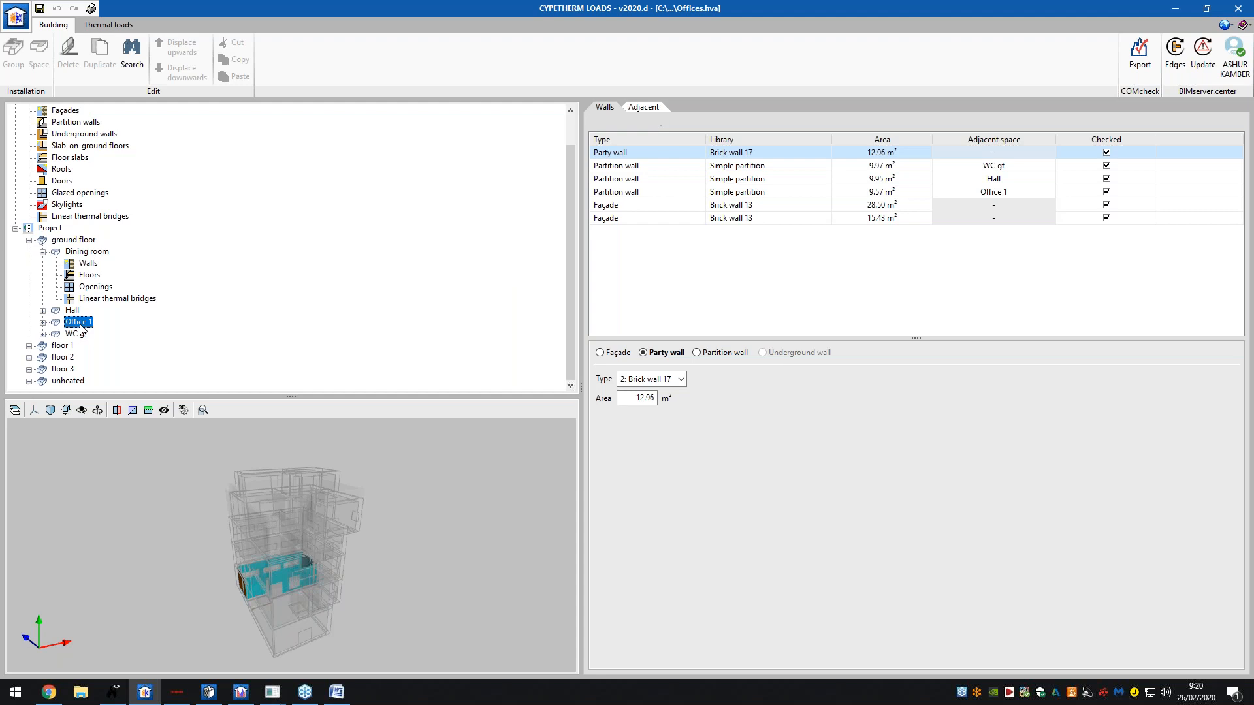
click(78, 334)
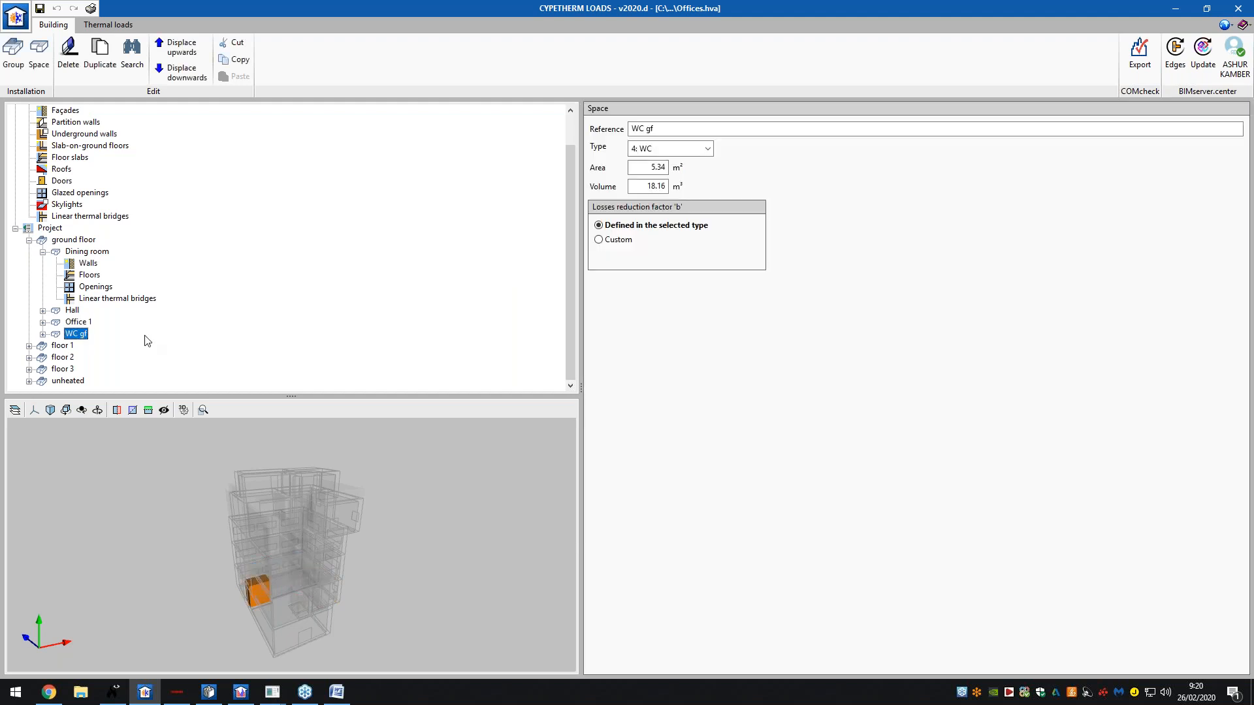
- Expand floor 1 and review the Meeting room and Office 2 space properties
double_click(71, 346)
click(83, 335)
click(81, 324)
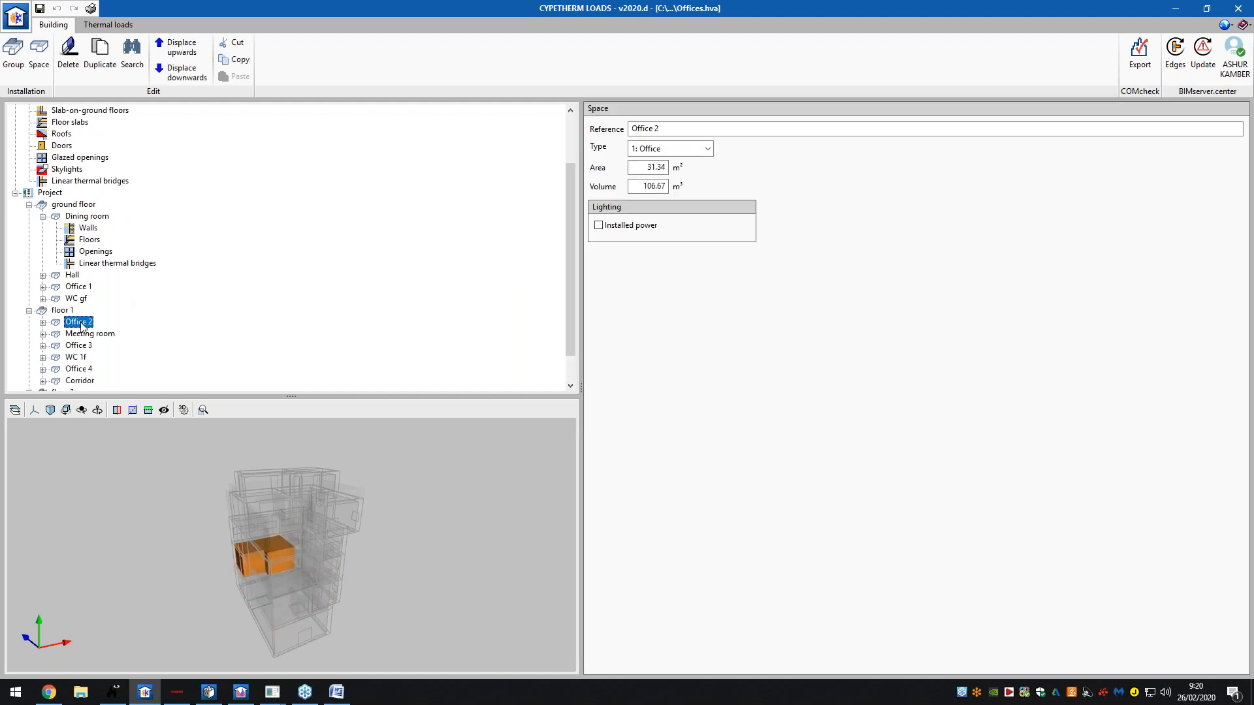
double_click(85, 325)
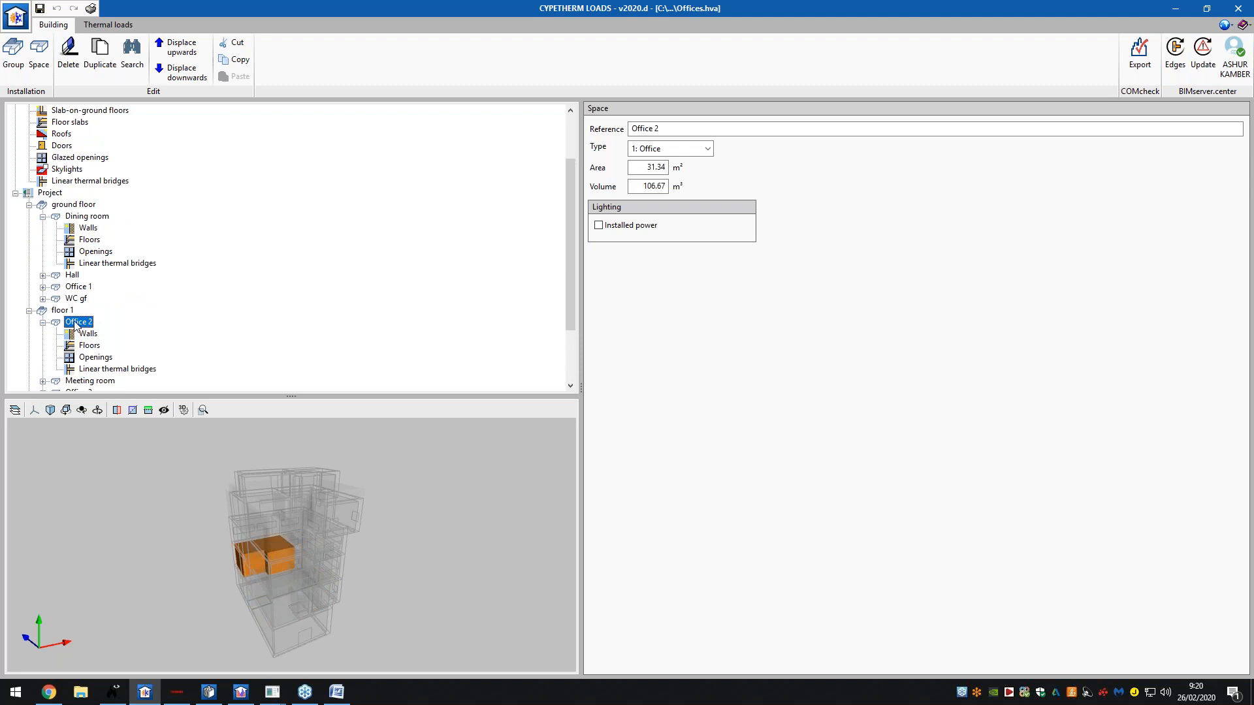
scroll(75, 325, down, 2)
scroll(85, 189, up, 4)
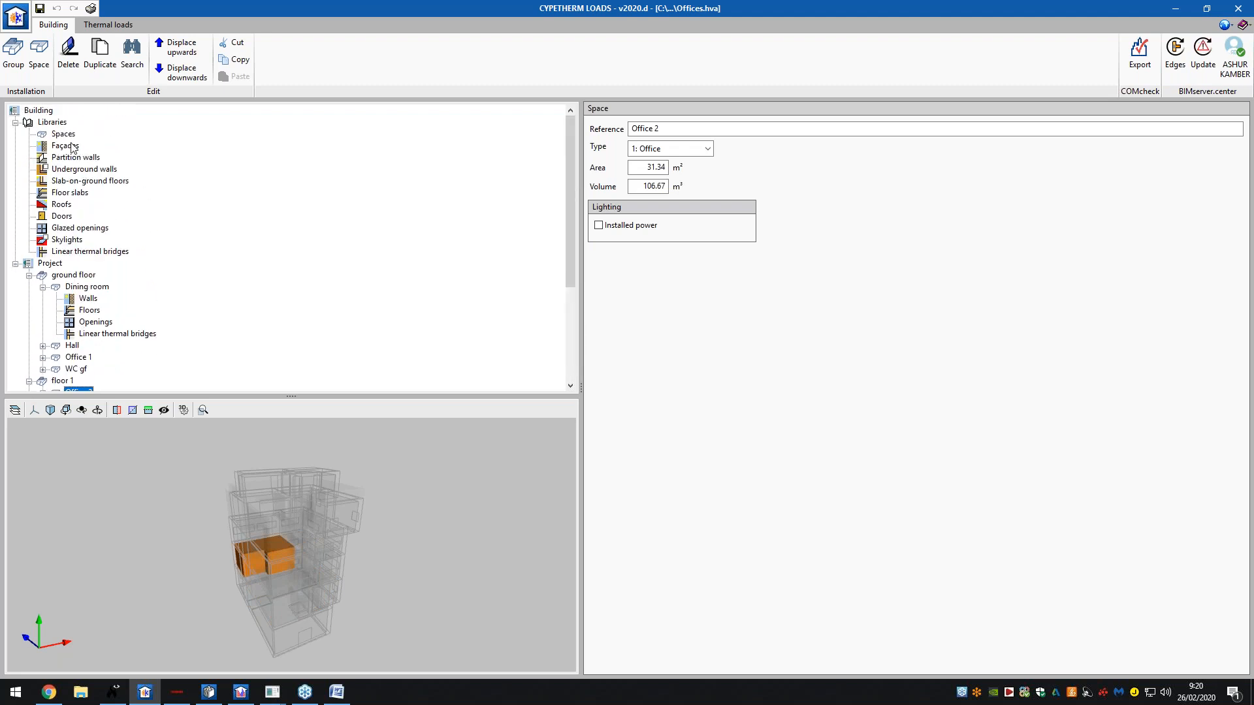
- Expand floor 2 and show Meeting room 2's properties: 33.14 m² area, 110.85 m³ volume
click(64, 134)
scroll(82, 265, down, 5)
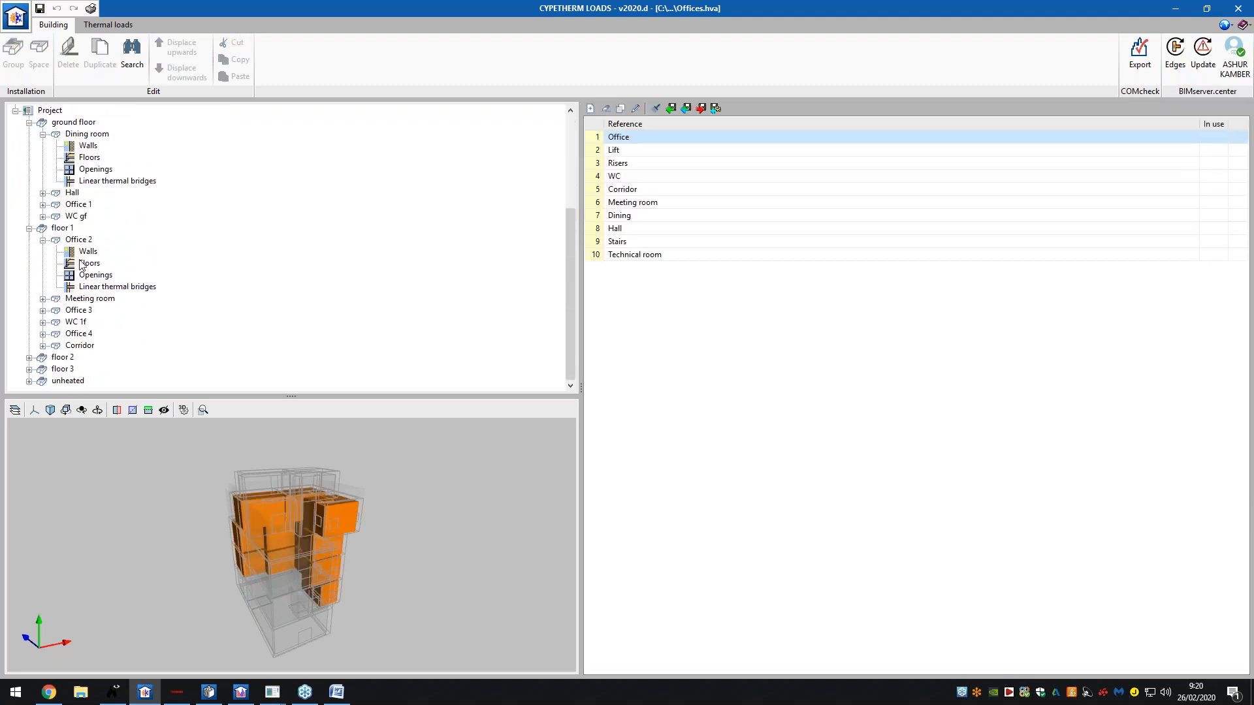
double_click(83, 299)
scroll(80, 317, down, 2)
double_click(74, 357)
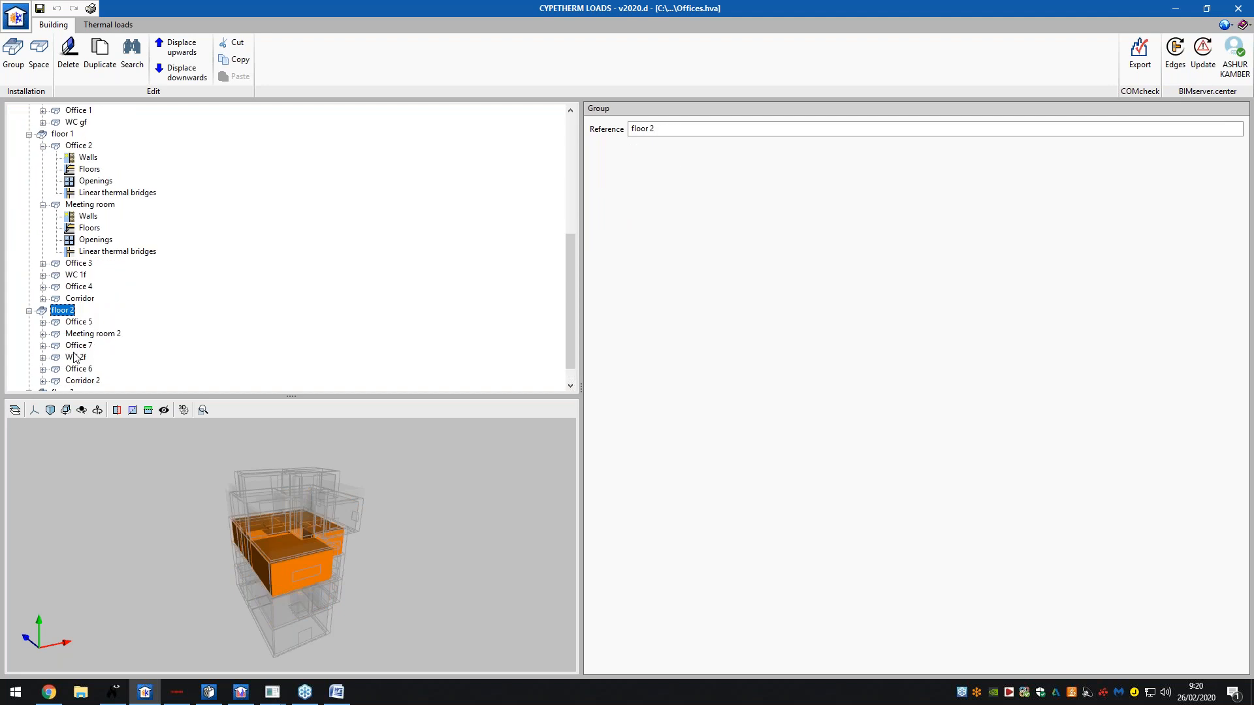
double_click(83, 335)
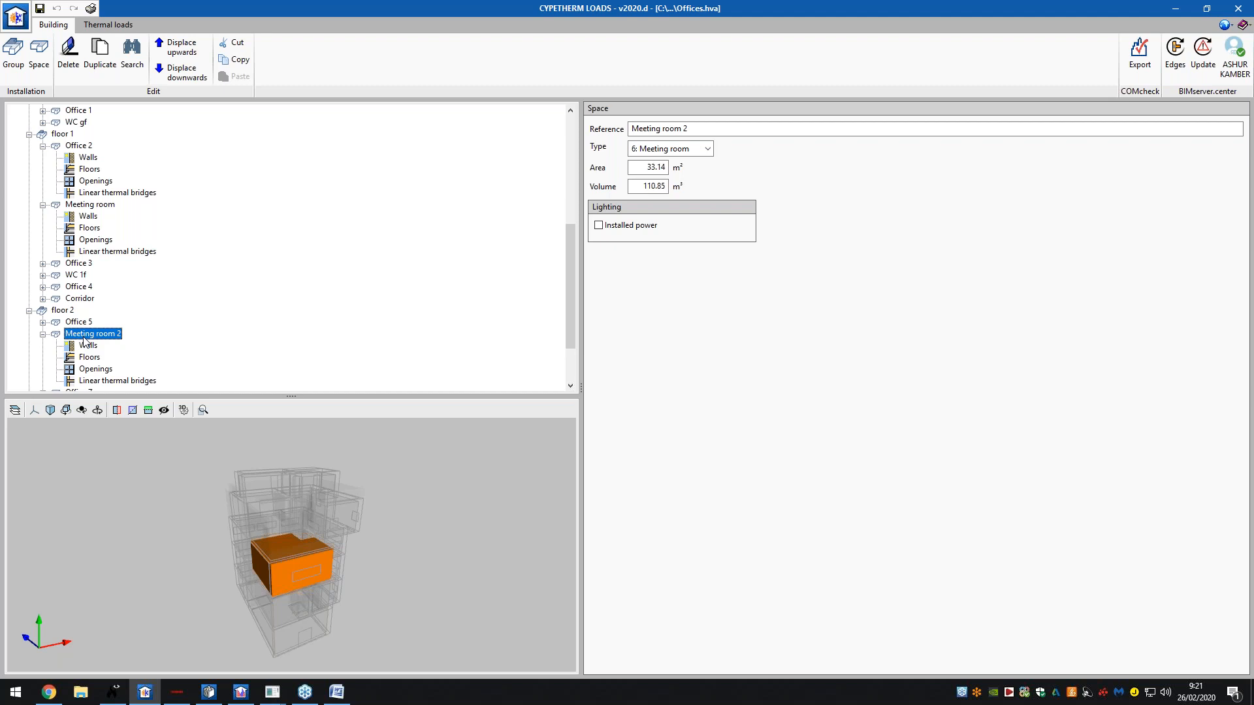
scroll(96, 221, up, 7)
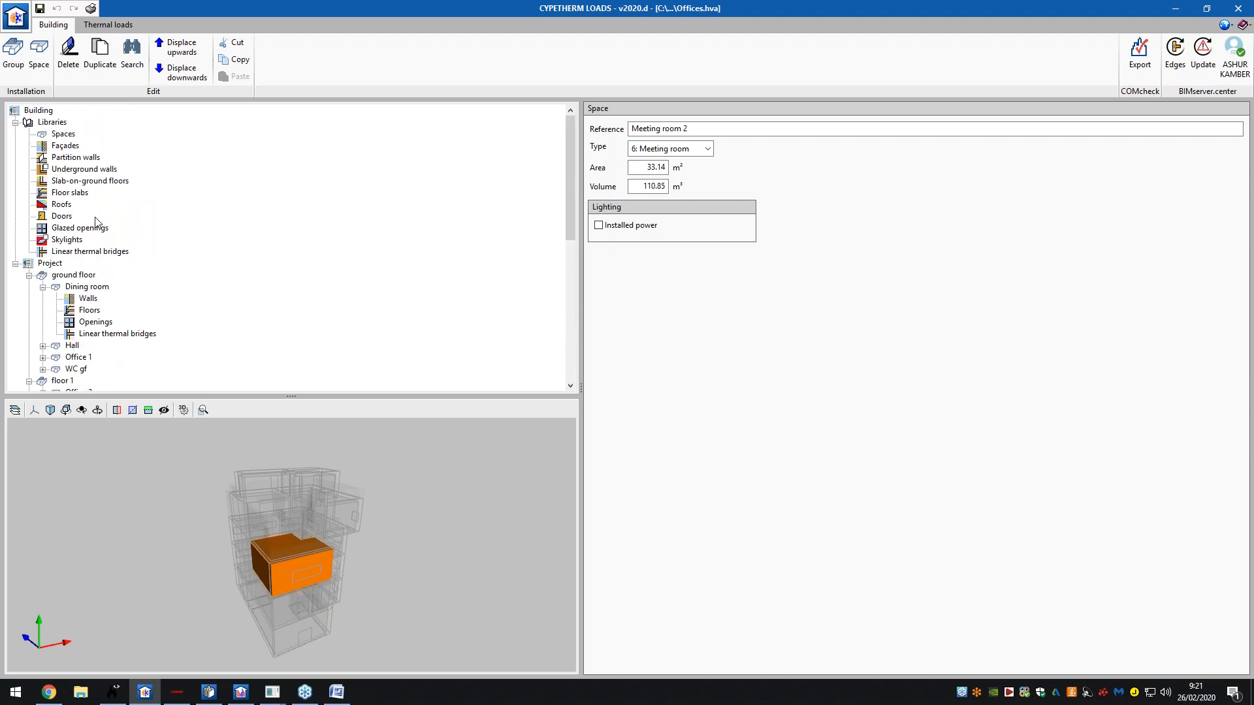
- Open the project's Location data from the Thermal loads workspace
click(104, 26)
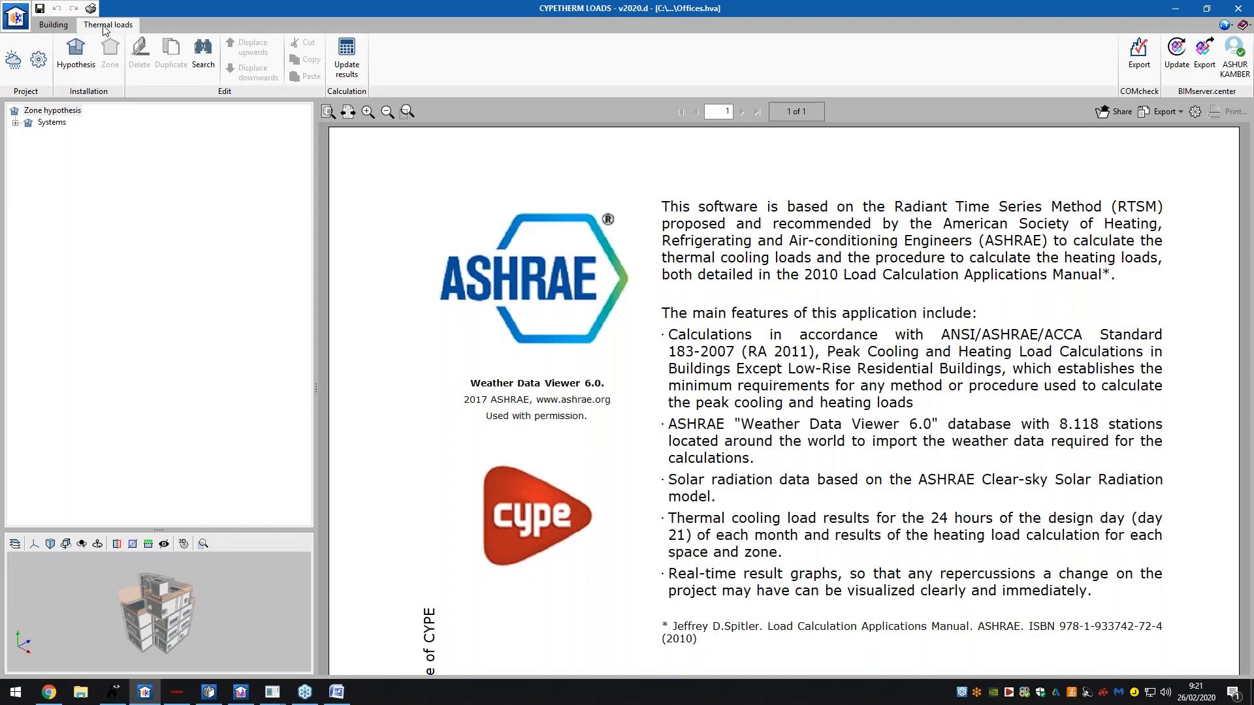
click(18, 64)
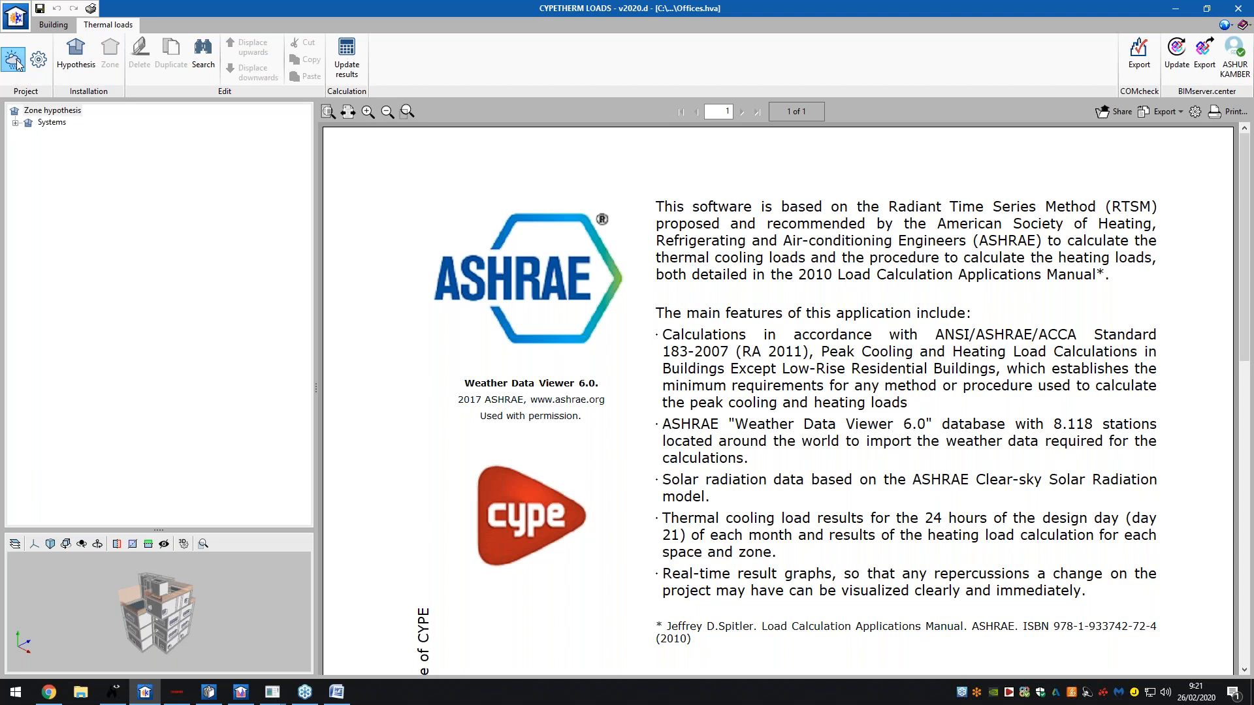
click(16, 60)
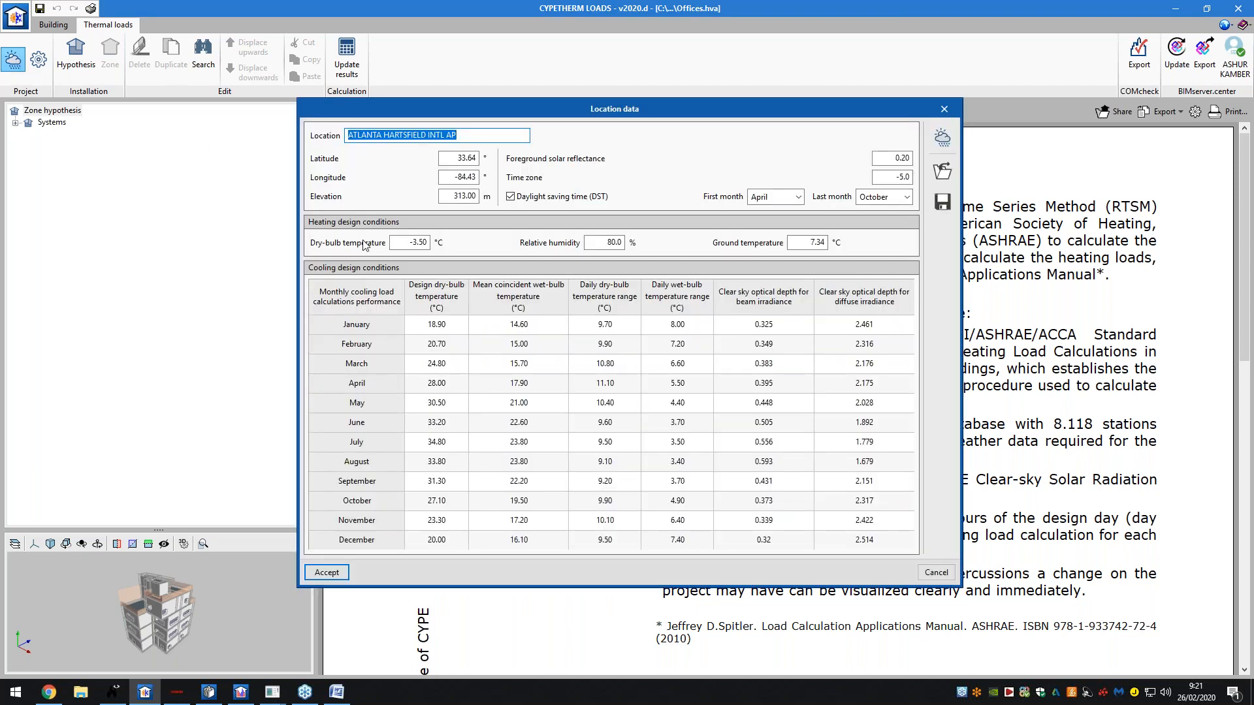
- Choose ASHRAE weather station Europe > Spain > A CORUNA and accept the new location data
click(940, 139)
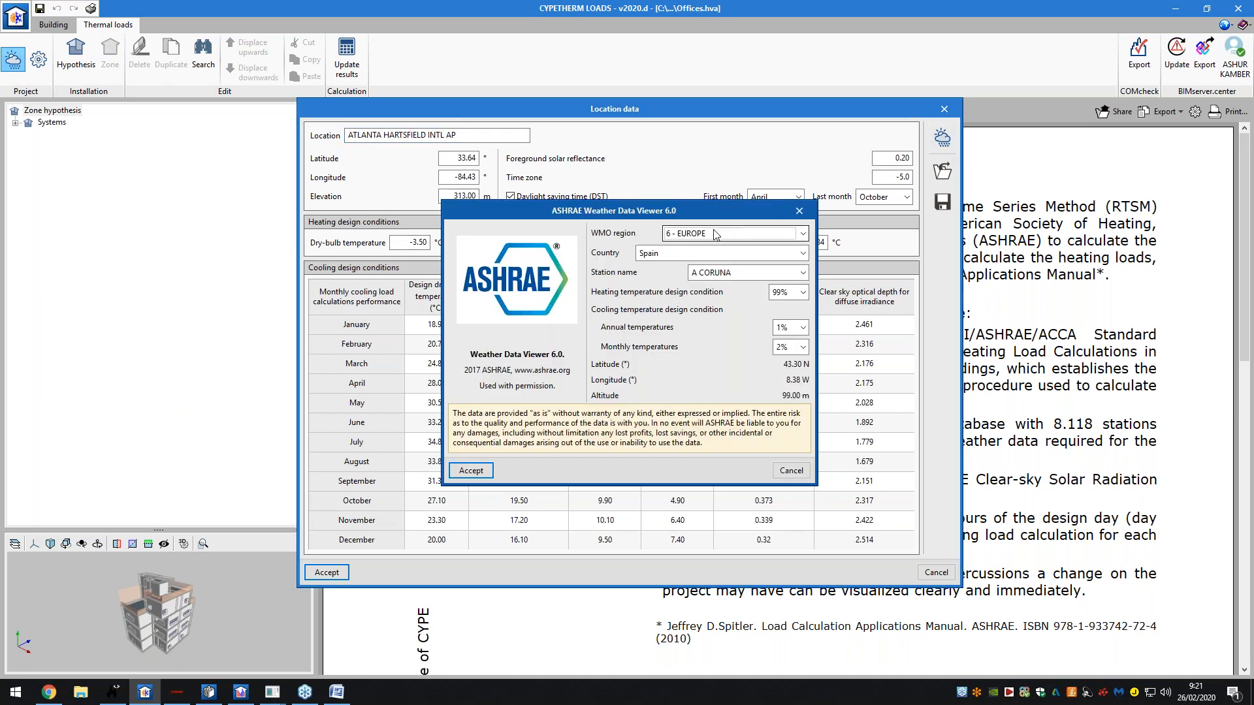
click(720, 233)
click(720, 235)
click(720, 254)
click(720, 256)
click(725, 274)
click(731, 287)
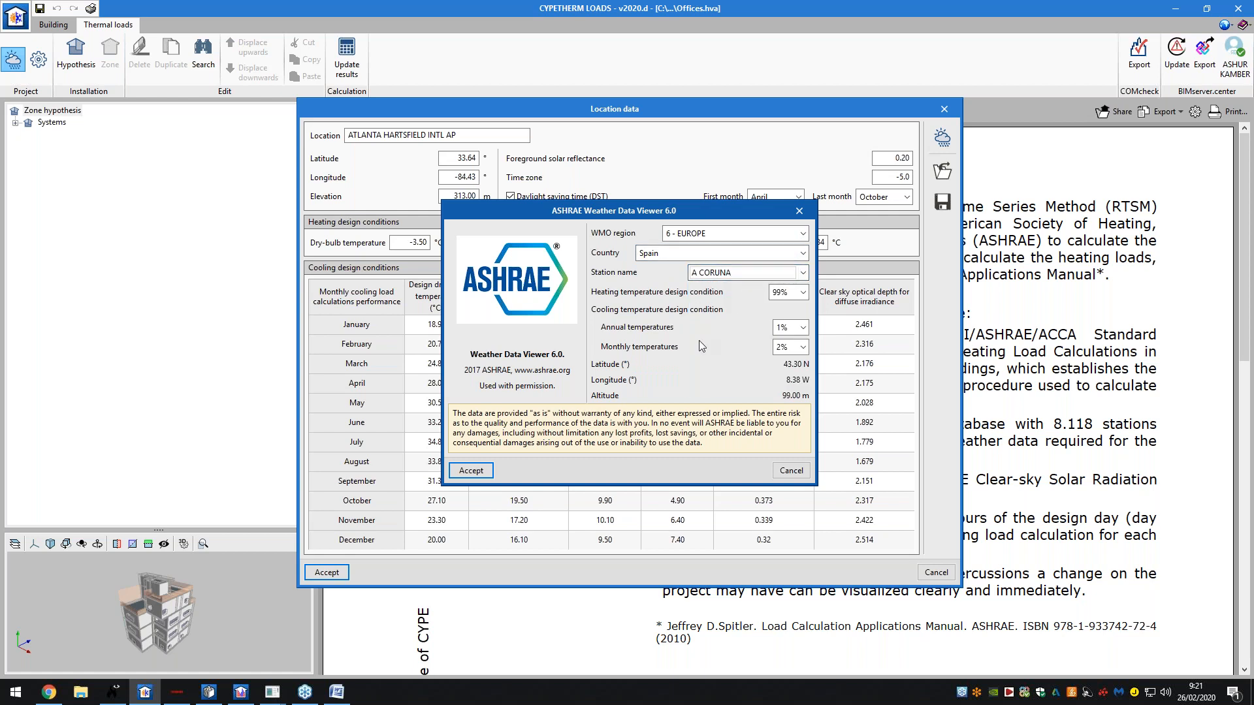
click(484, 471)
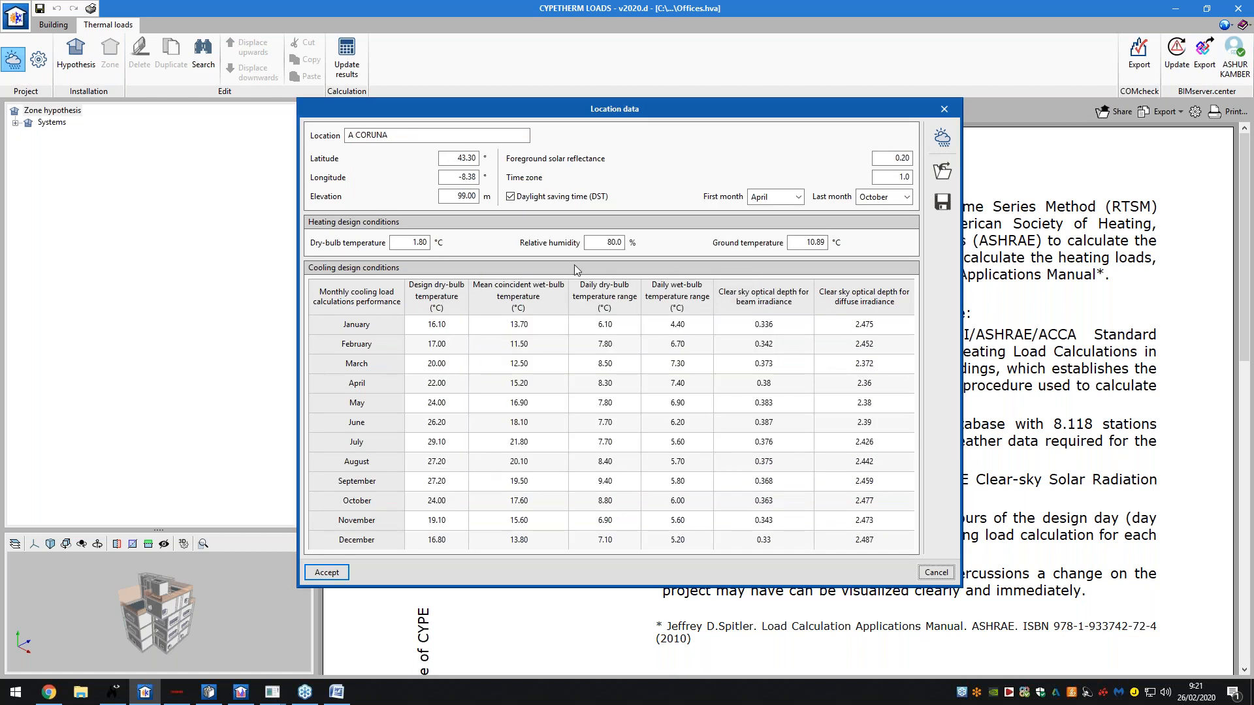
click(326, 574)
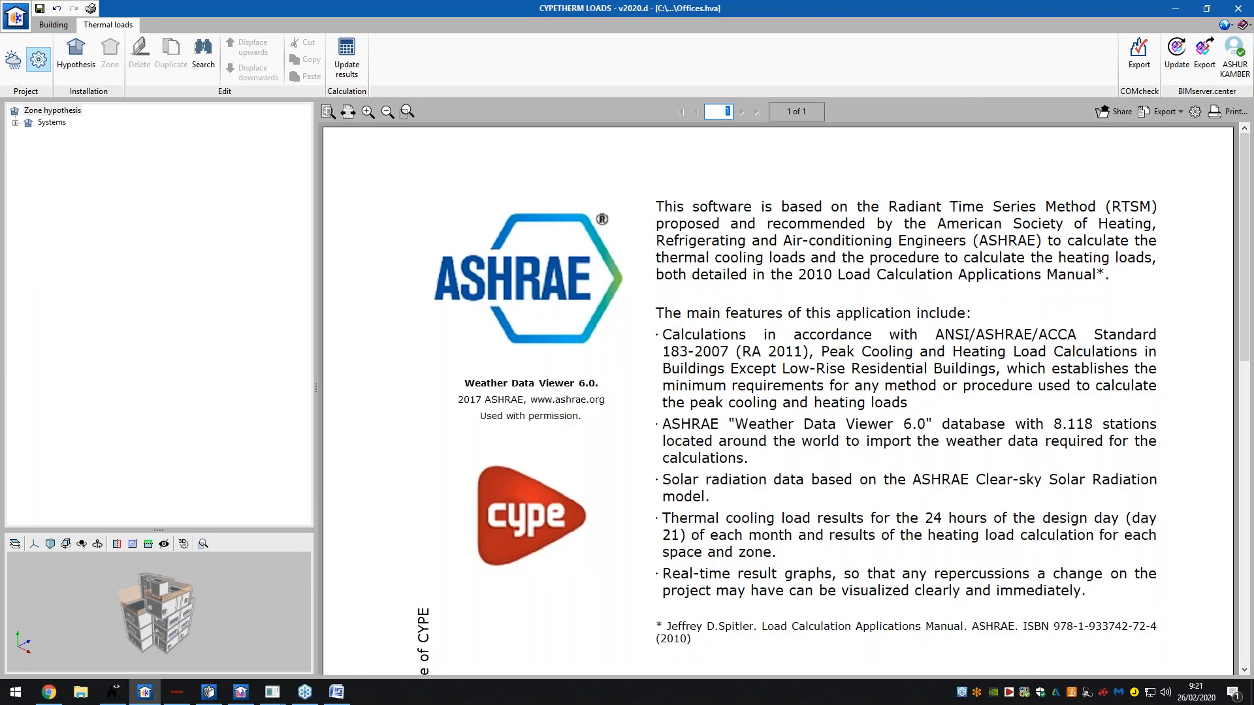
- Keep ASHRAE as the heating analysis method, then expand and select the Systems zone hypothesis
click(557, 268)
click(572, 267)
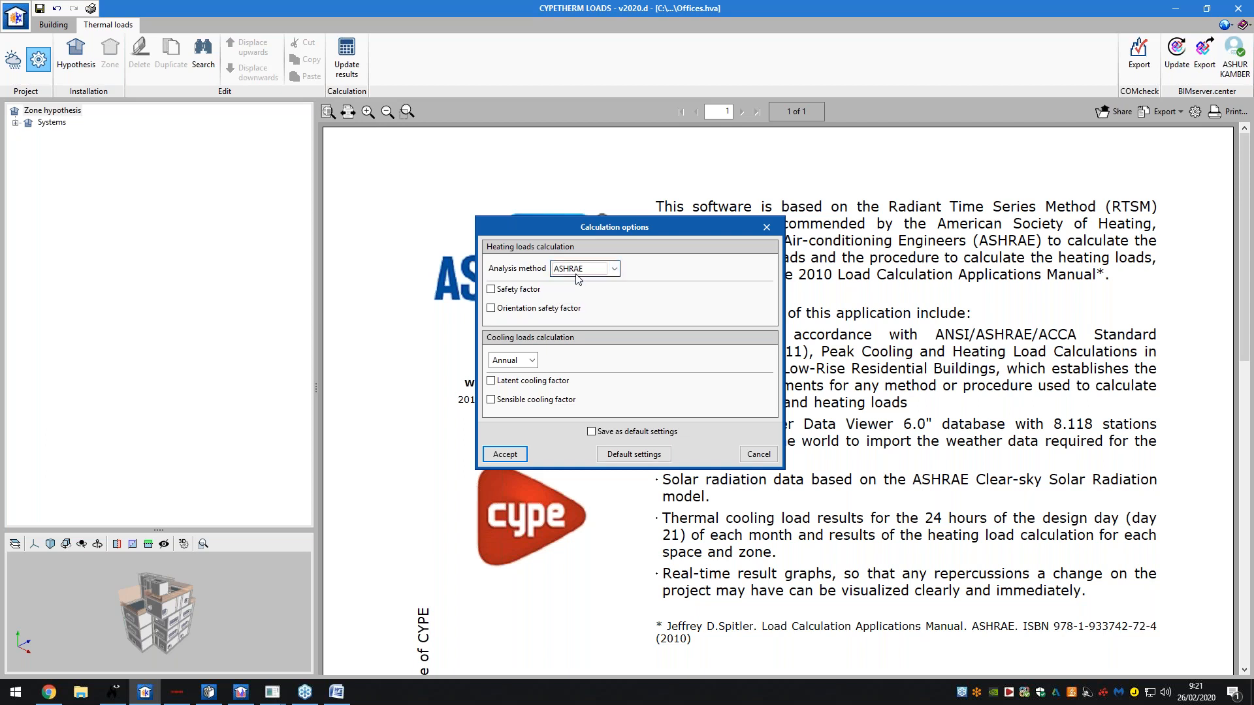
click(580, 271)
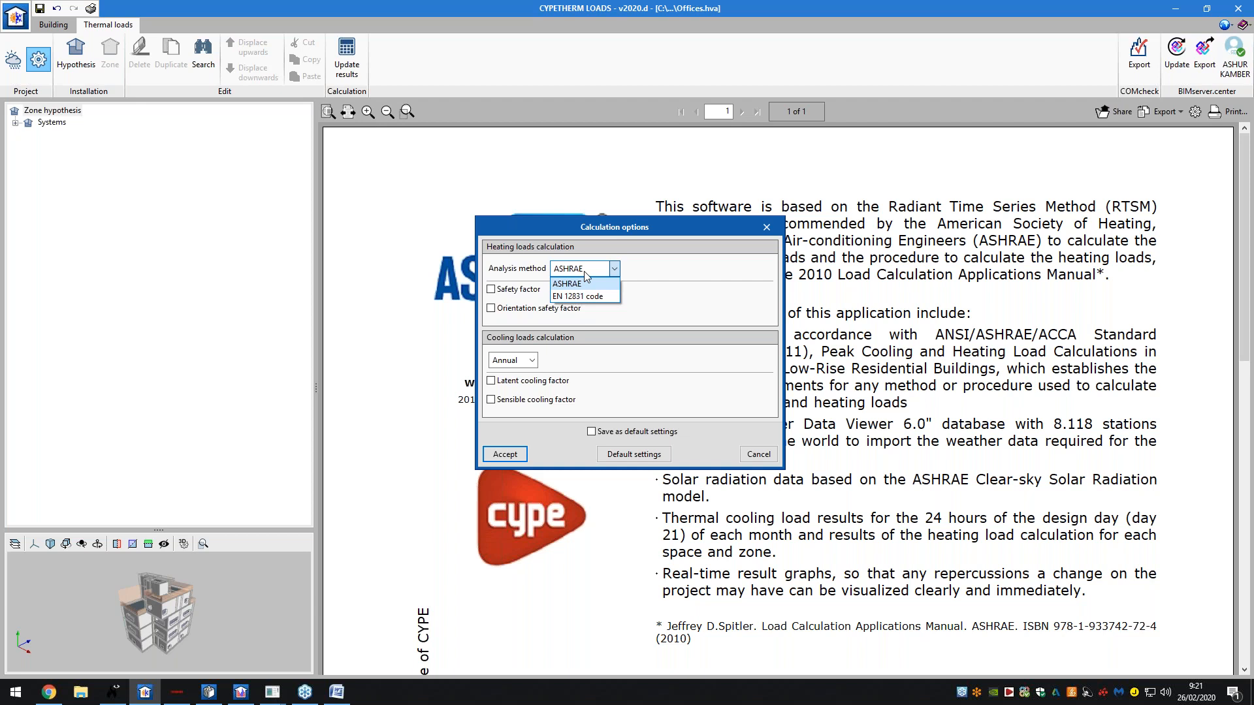
click(582, 284)
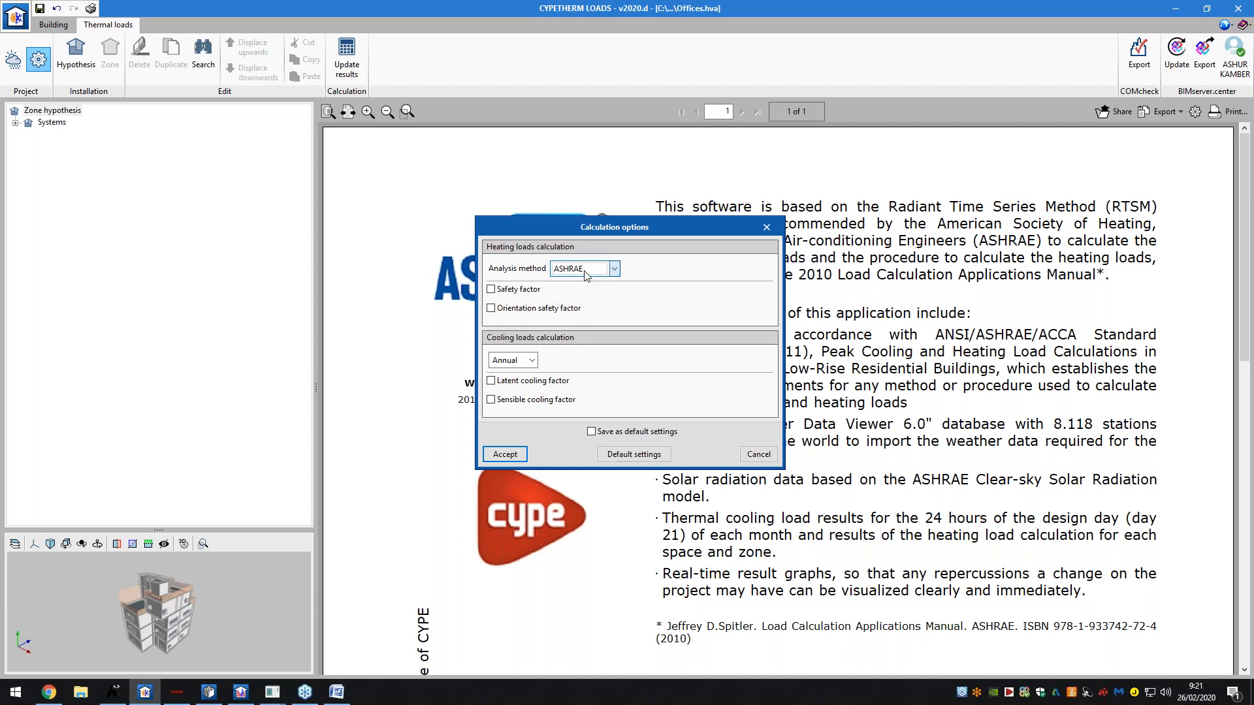
click(526, 291)
click(505, 454)
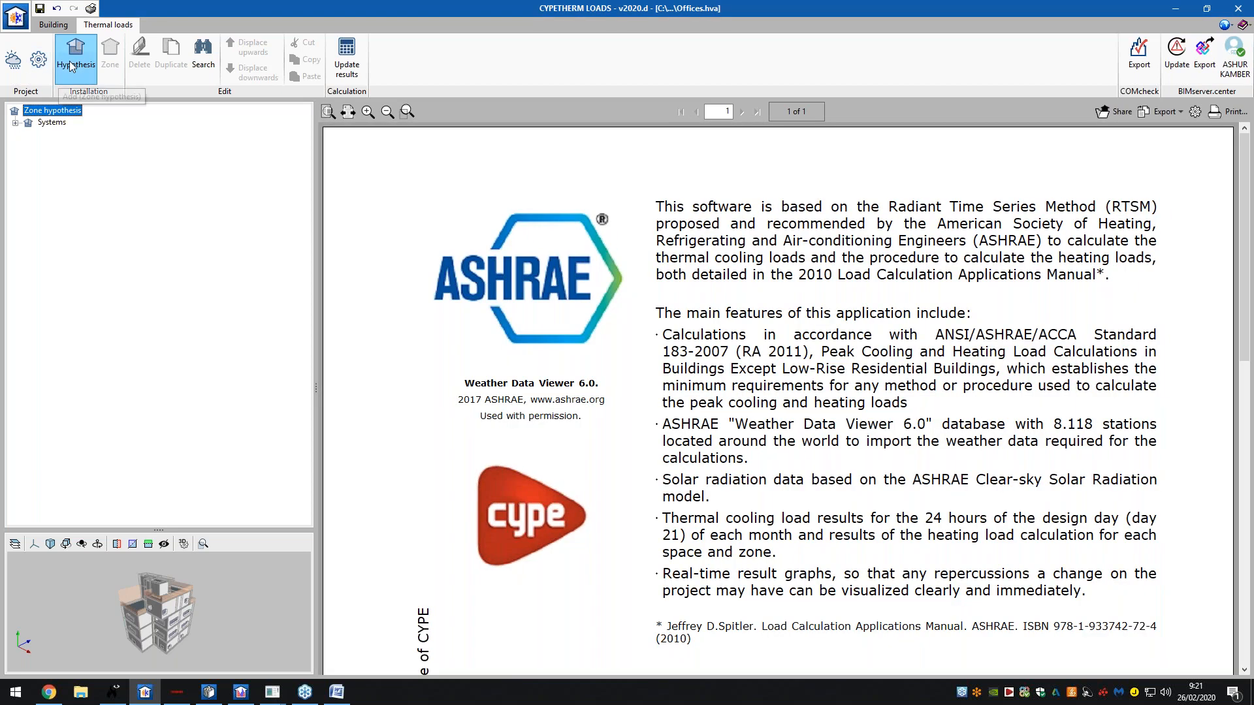
click(16, 122)
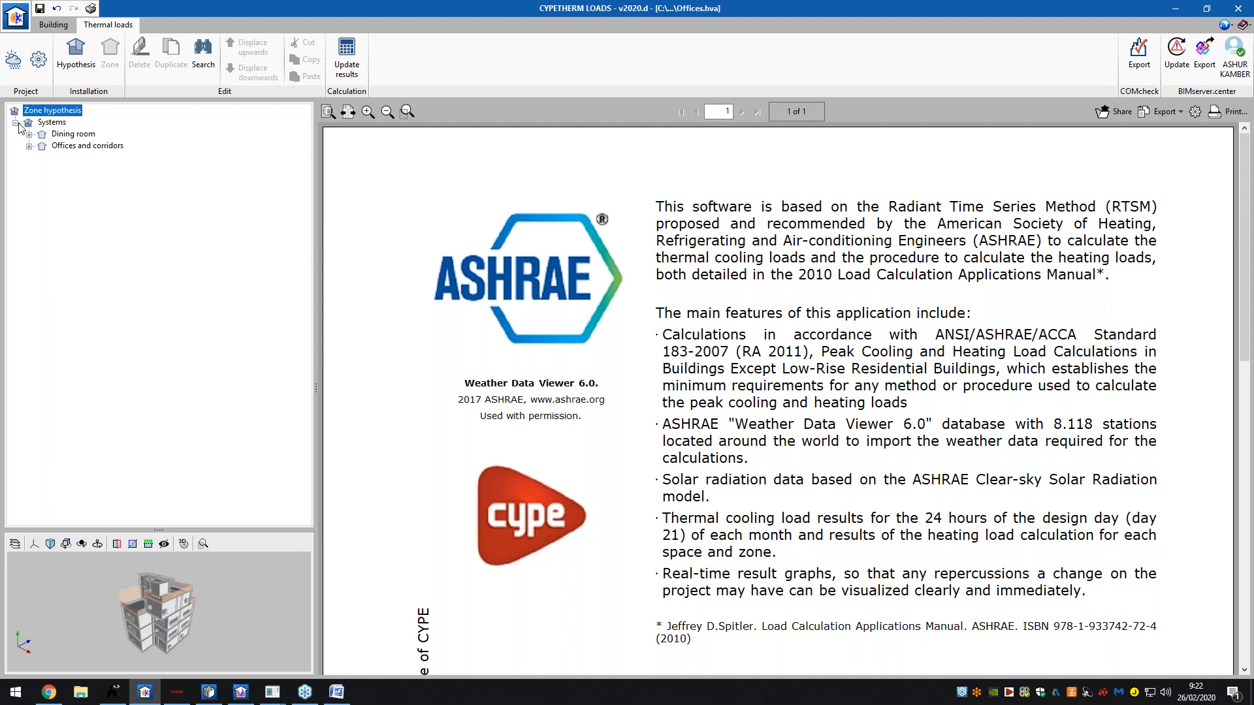
click(55, 122)
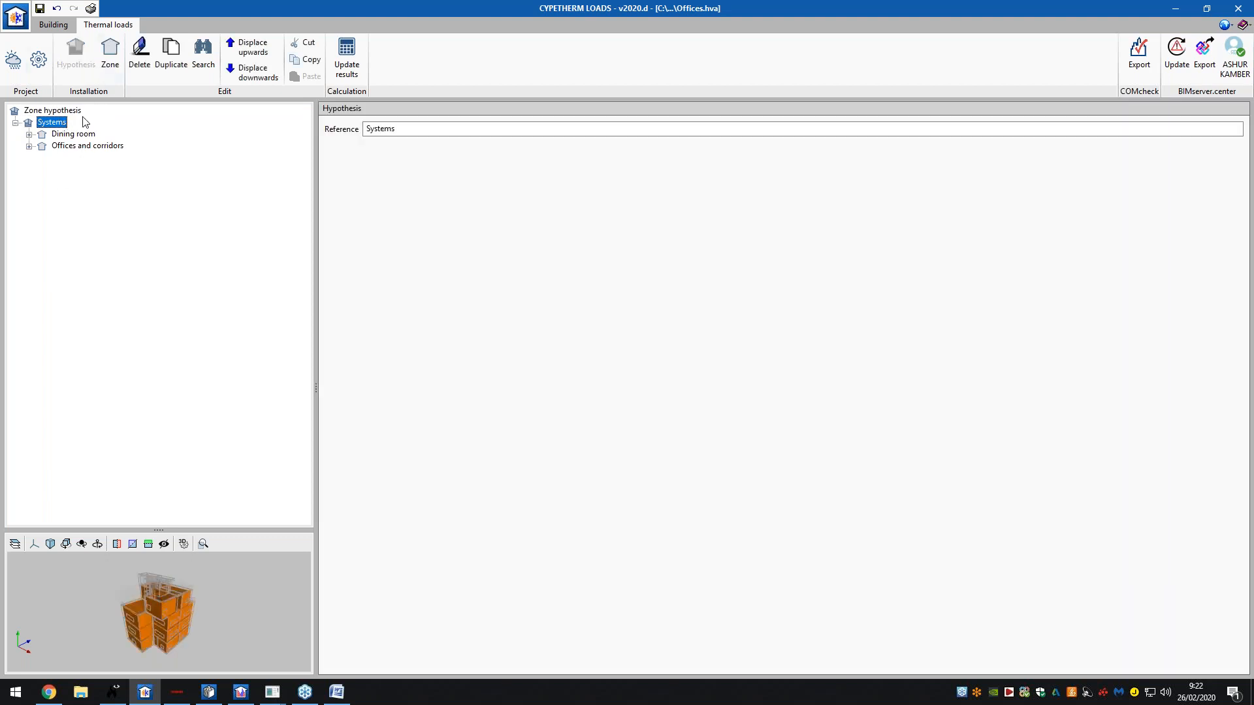
- Update the thermal load results and open the complete report at its page 2 Loads summary
click(346, 56)
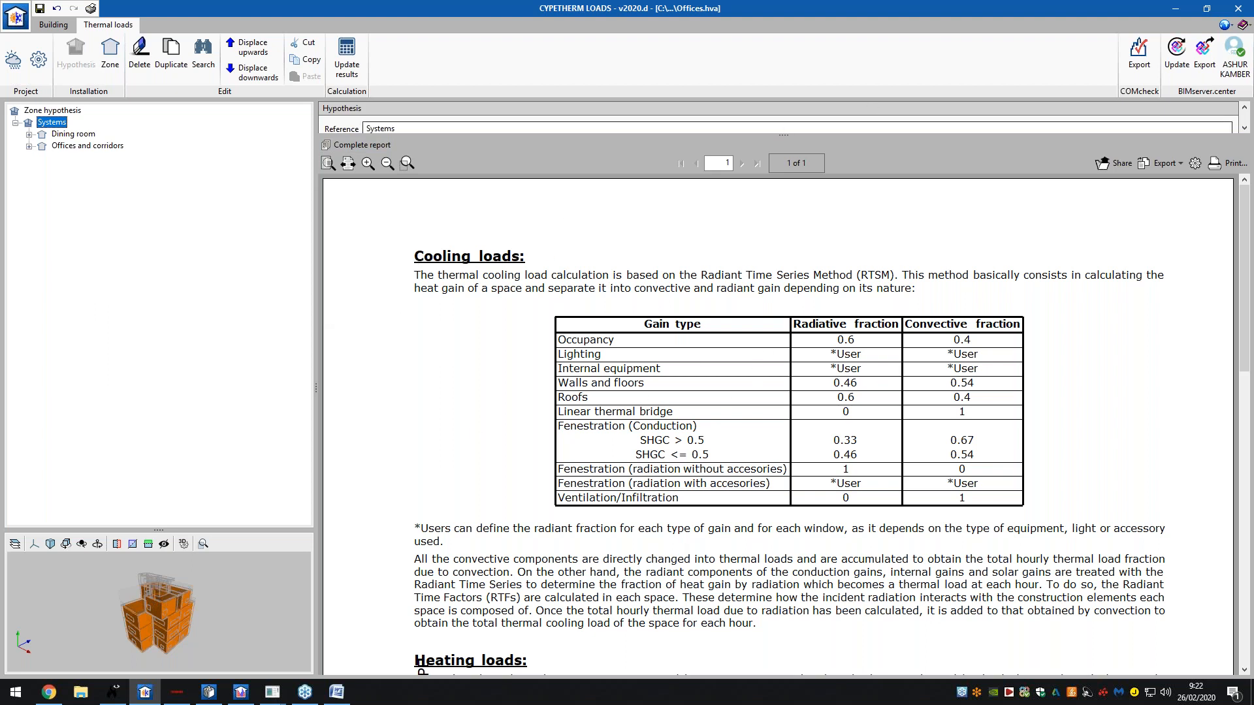
click(368, 146)
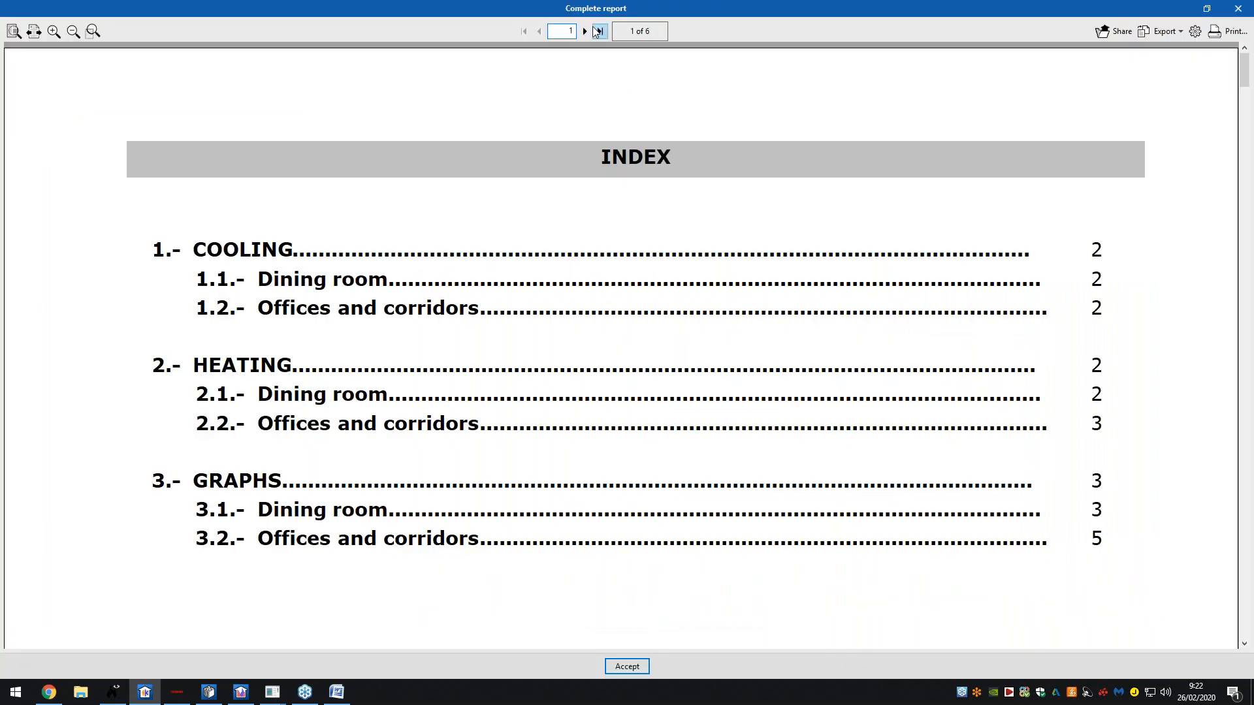
click(585, 30)
click(585, 31)
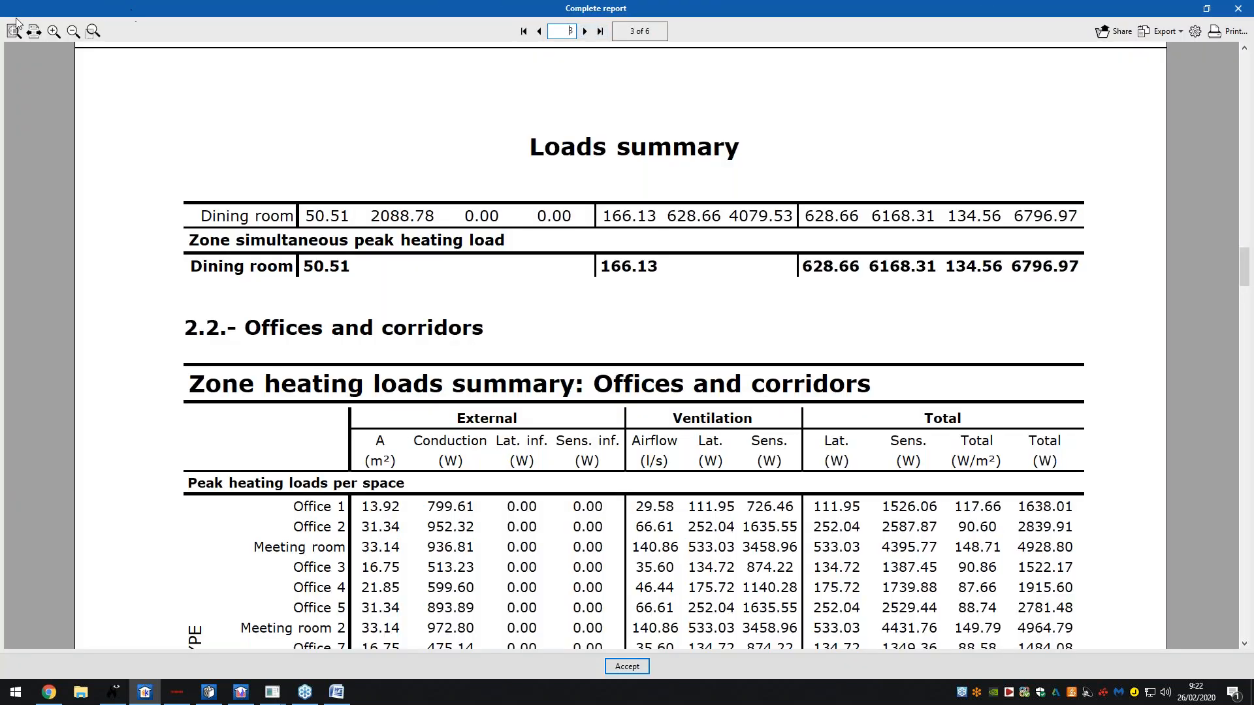
click(13, 31)
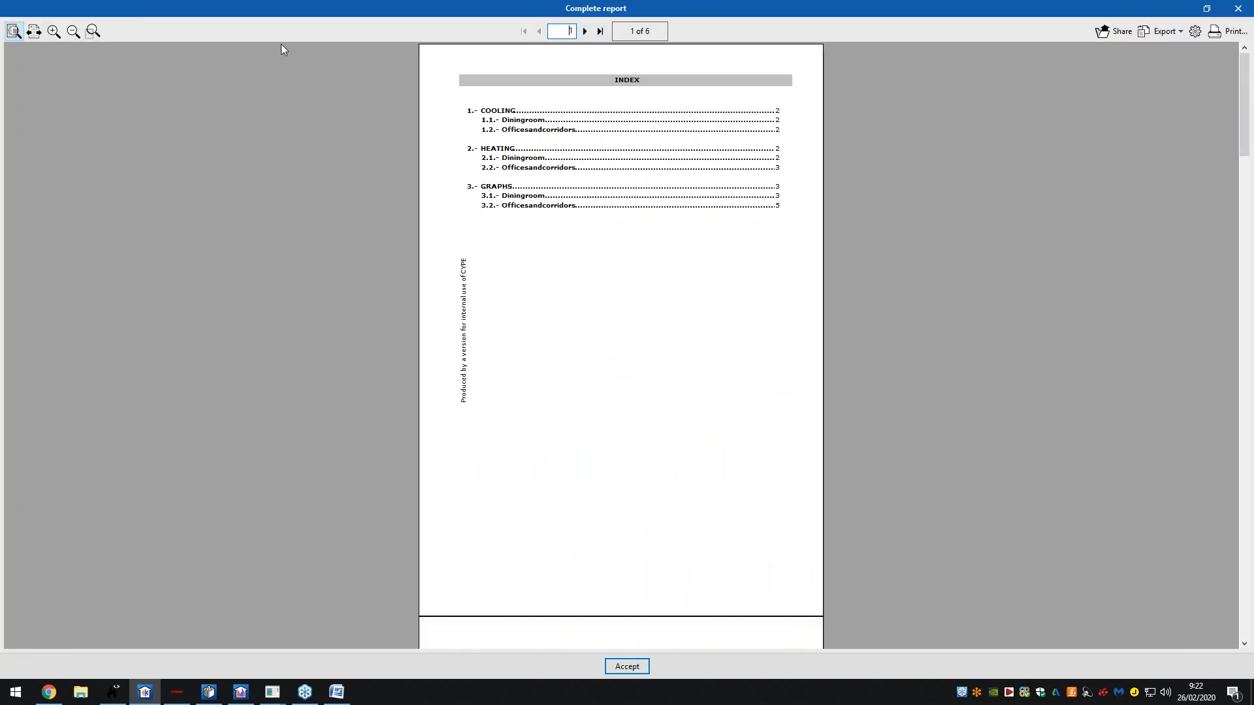
click(585, 31)
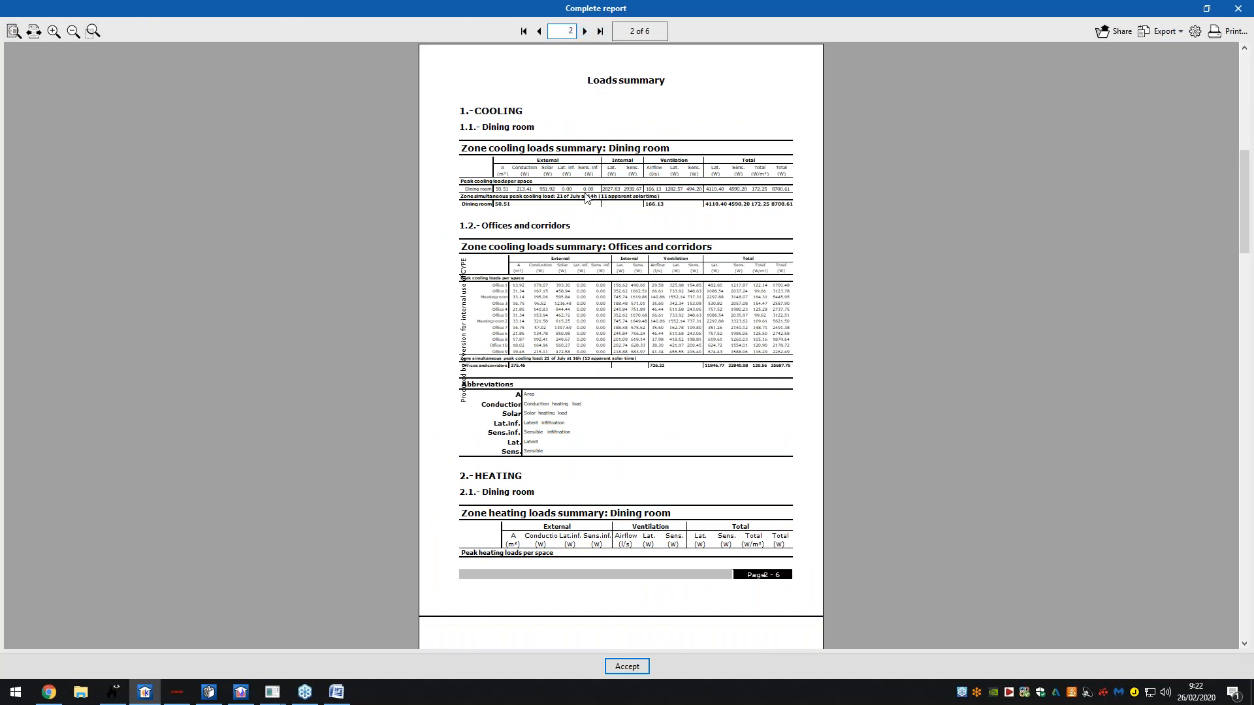
ctrl+scroll(592, 201, up, 5)
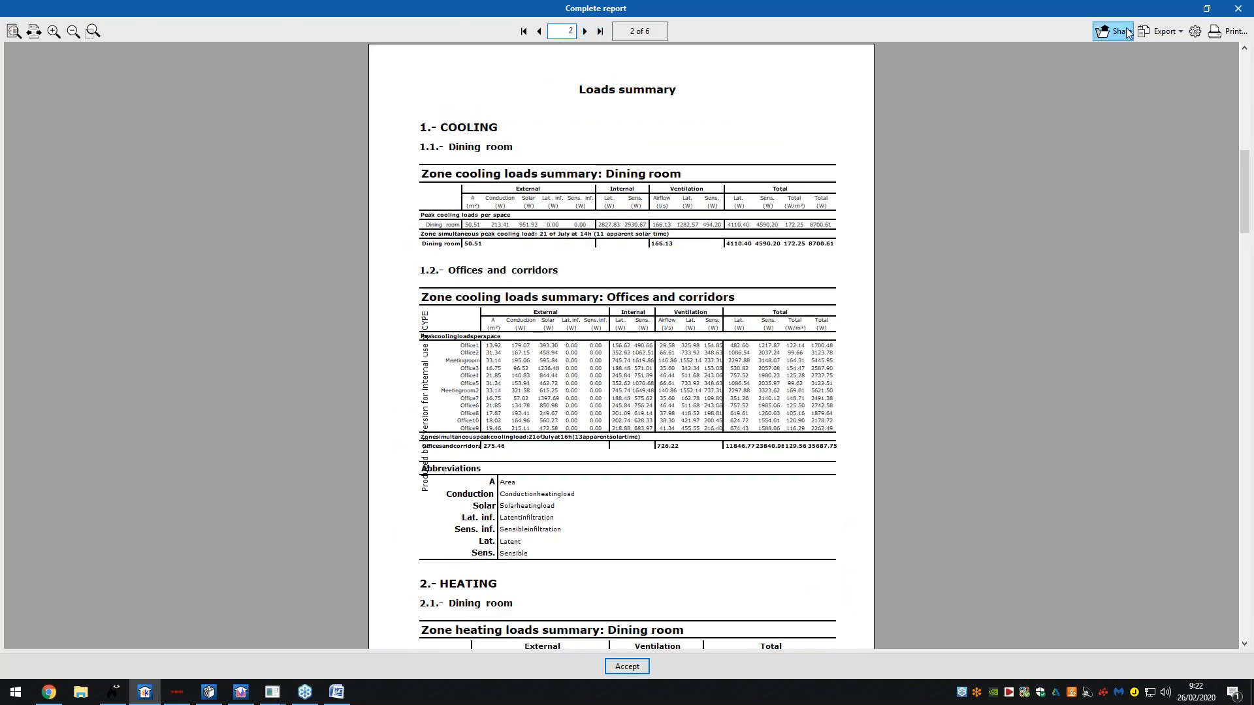
- Check the report's export format options without exporting, then reread the Loads summary page
click(1161, 32)
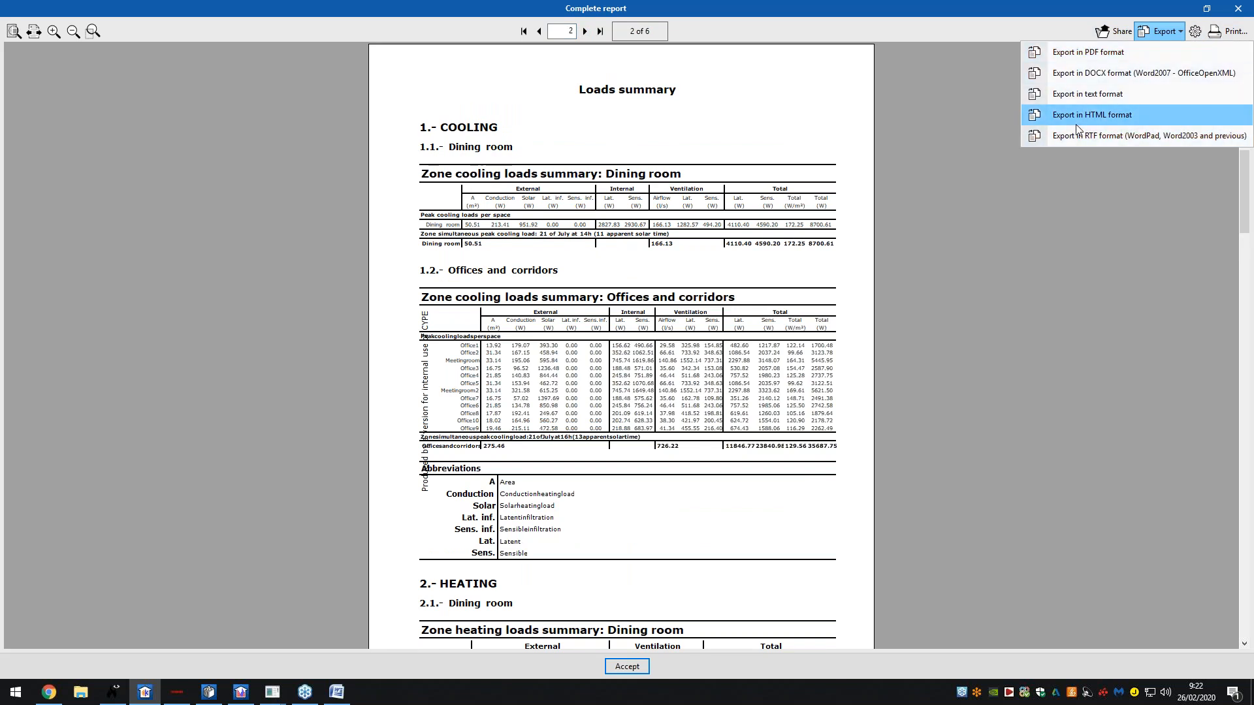
click(1159, 31)
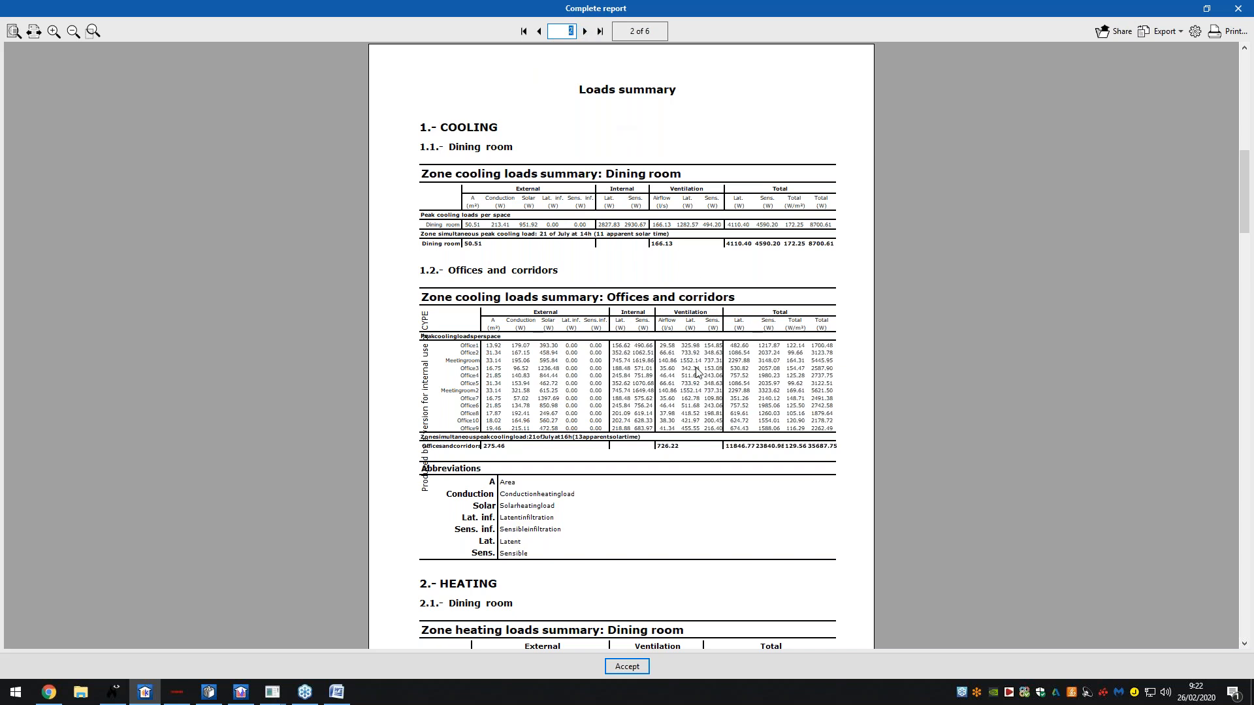
ctrl+scroll(699, 374, up, 3)
ctrl+scroll(689, 310, up, 1)
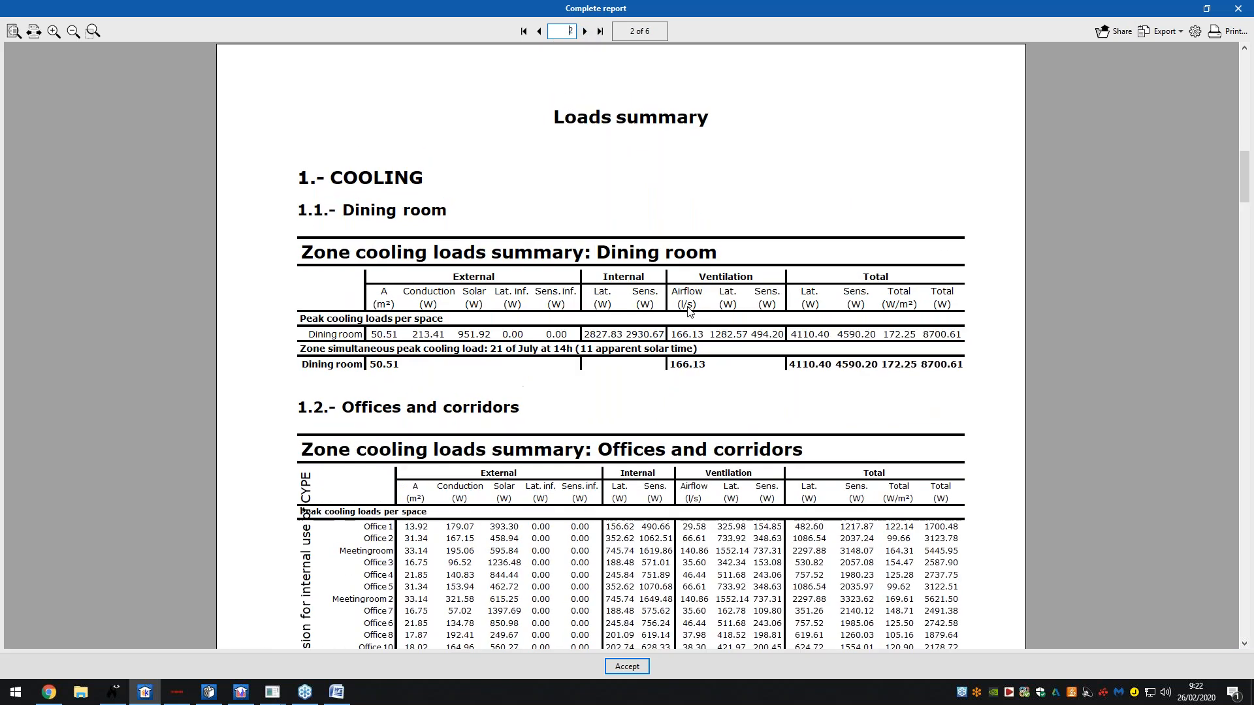
scroll(689, 311, down, 4)
ctrl+scroll(691, 310, up, 1)
ctrl+scroll(577, 269, down, 4)
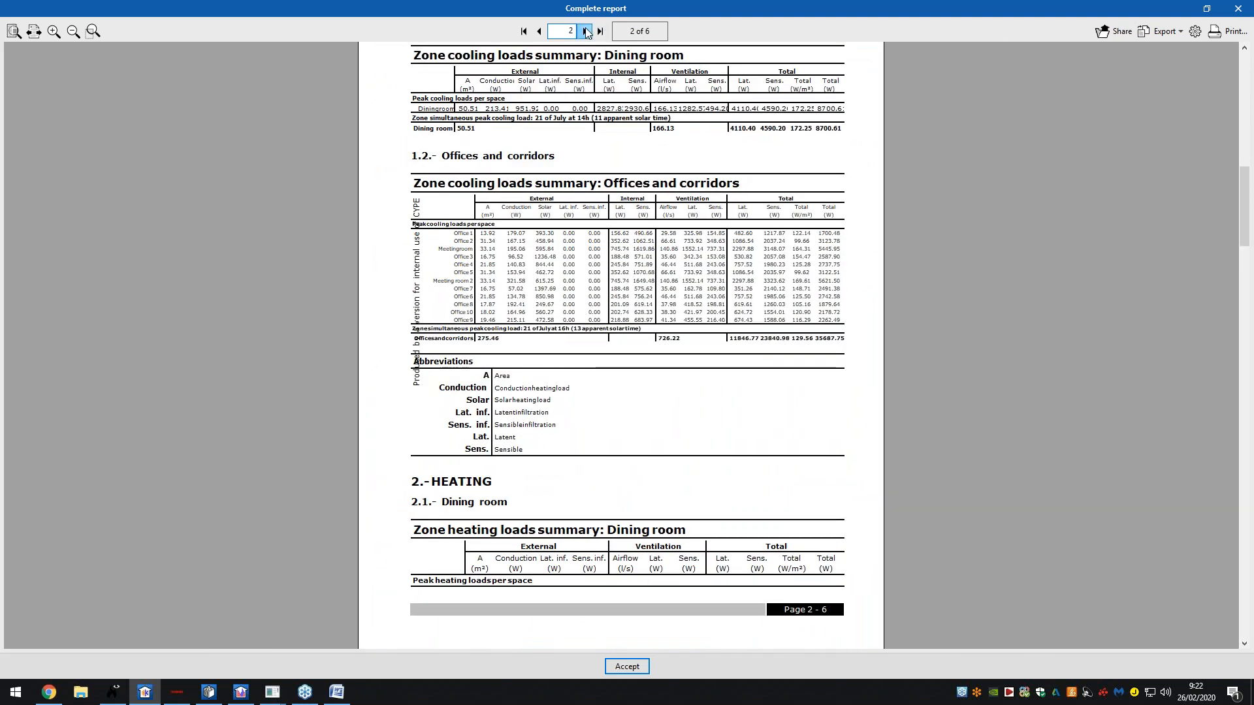
- Page through the cooling load chart pages to page 6 and close the report
click(586, 31)
click(586, 32)
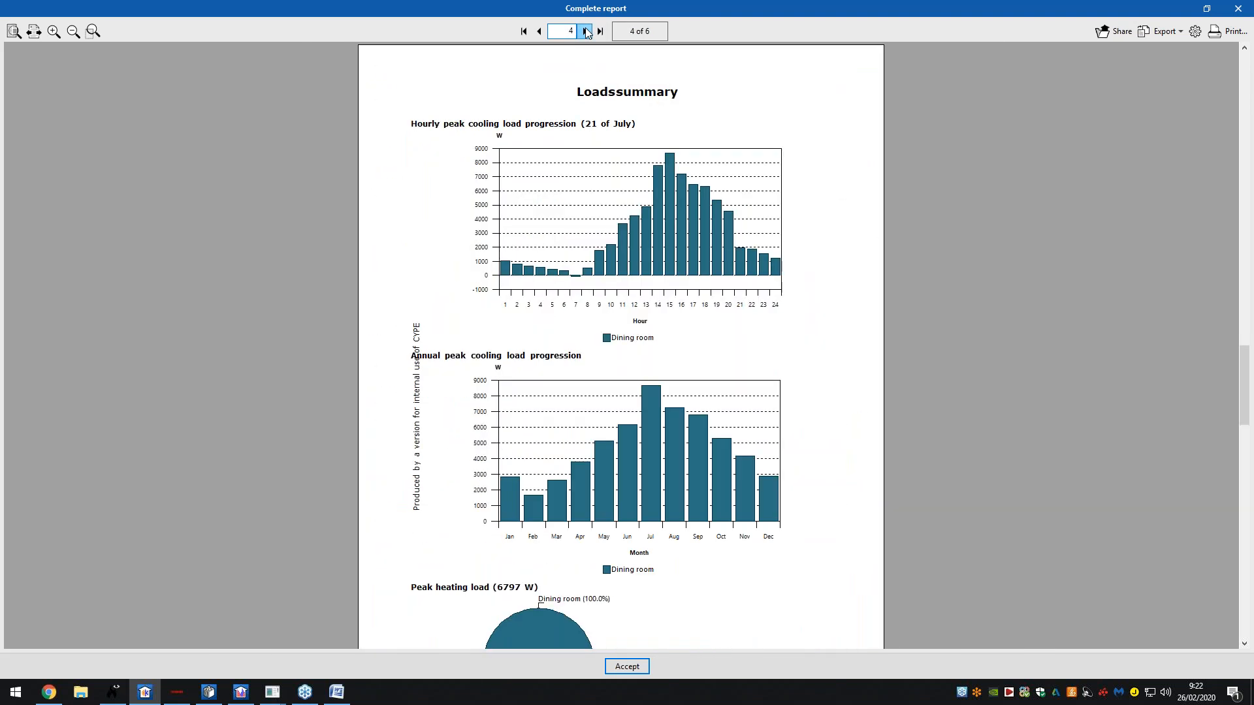
click(585, 32)
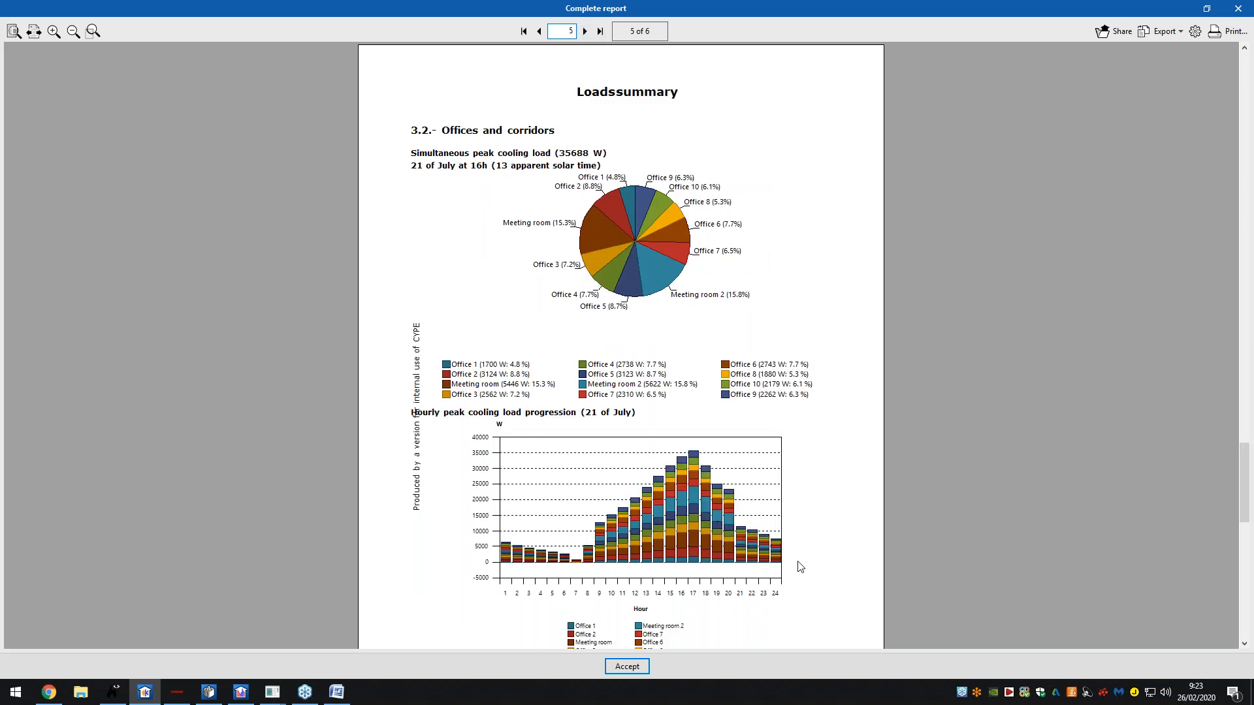
click(585, 32)
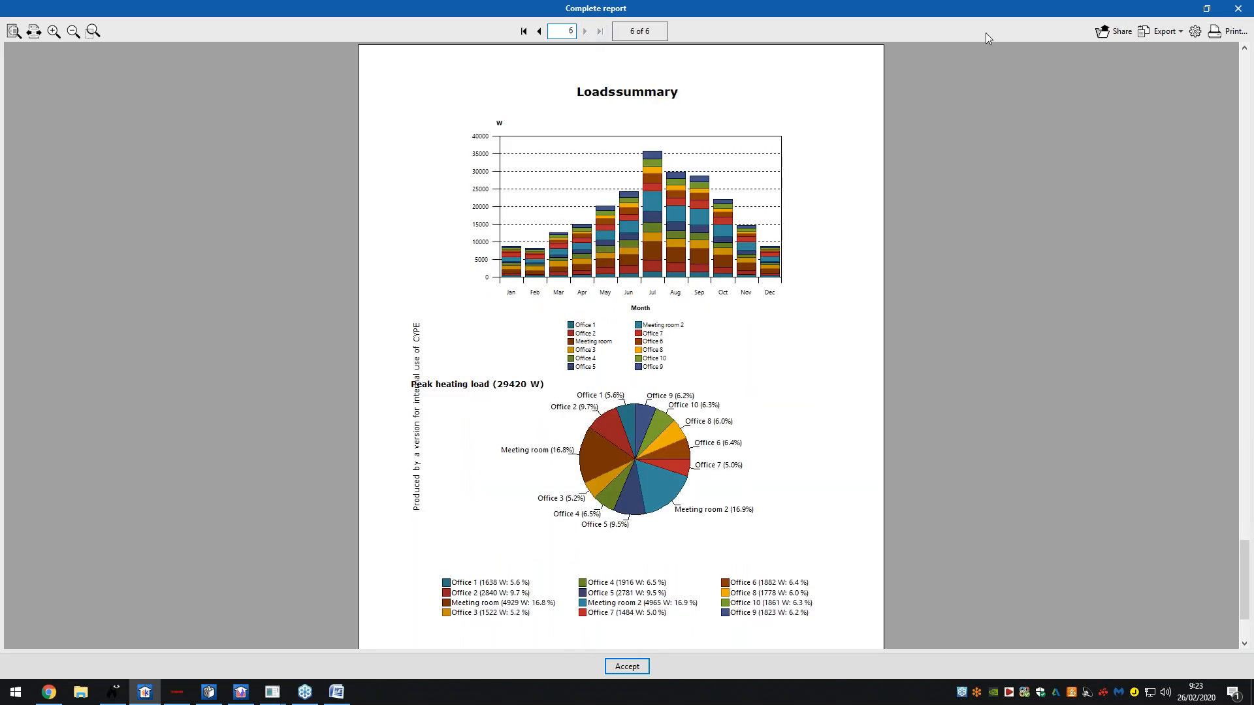
click(1237, 9)
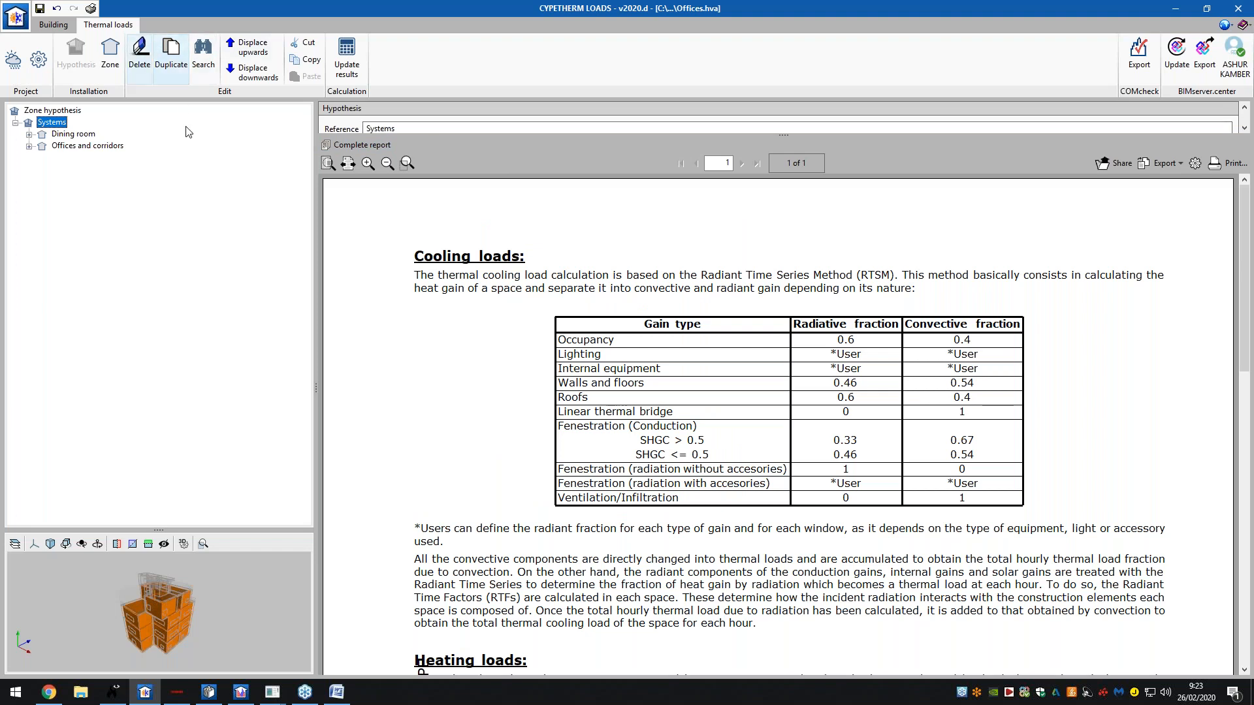
- Read the Systems report down to Heating loads, enlarge the 3D view, and open Dining room
click(491, 125)
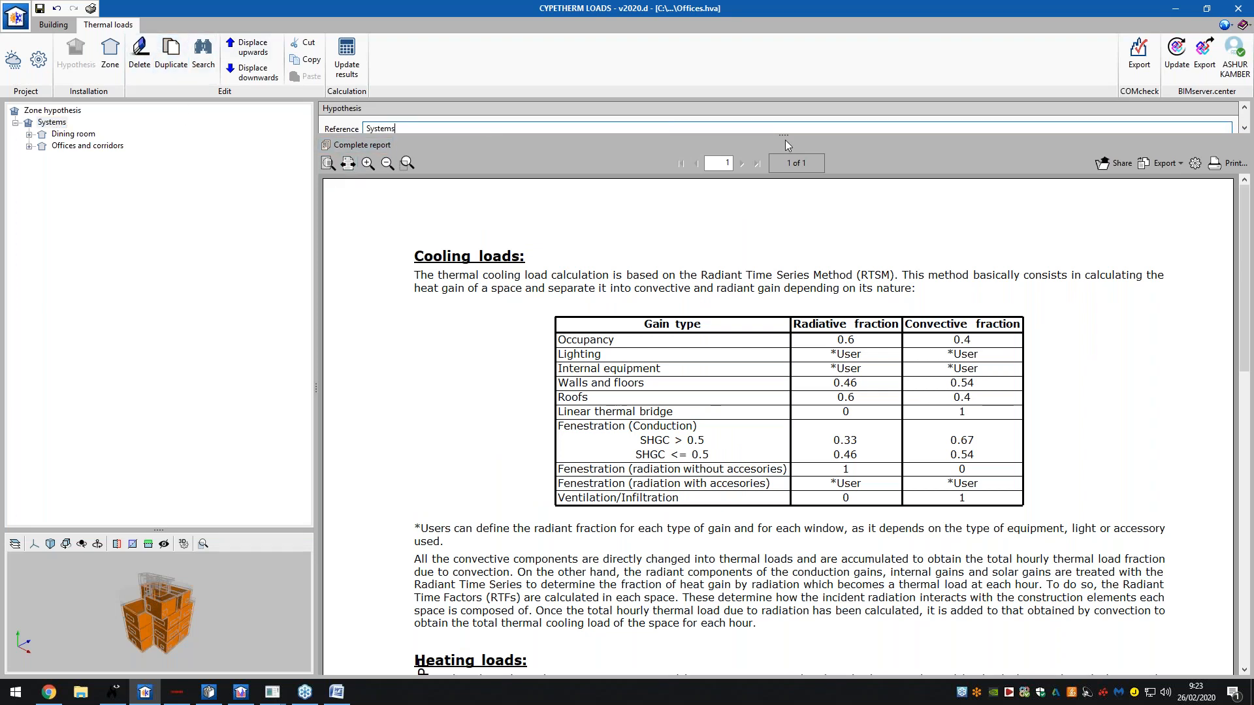
scroll(709, 329, down, 5)
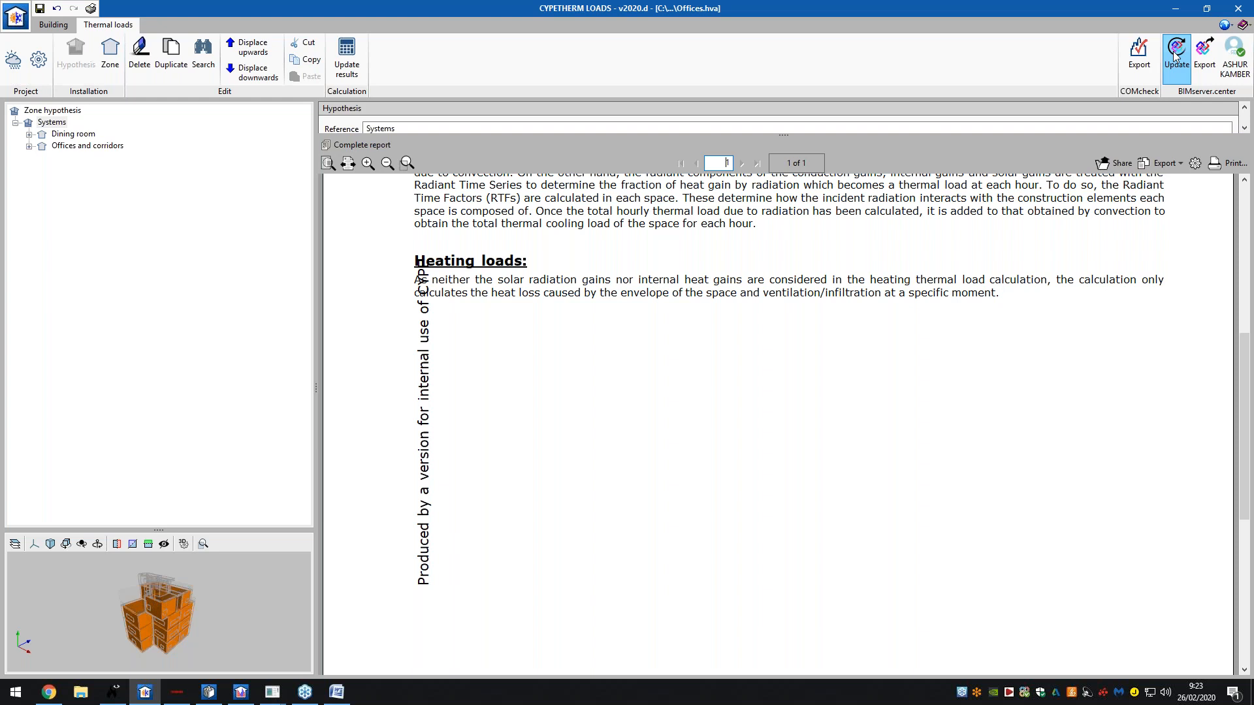
drag(252, 530, 249, 304)
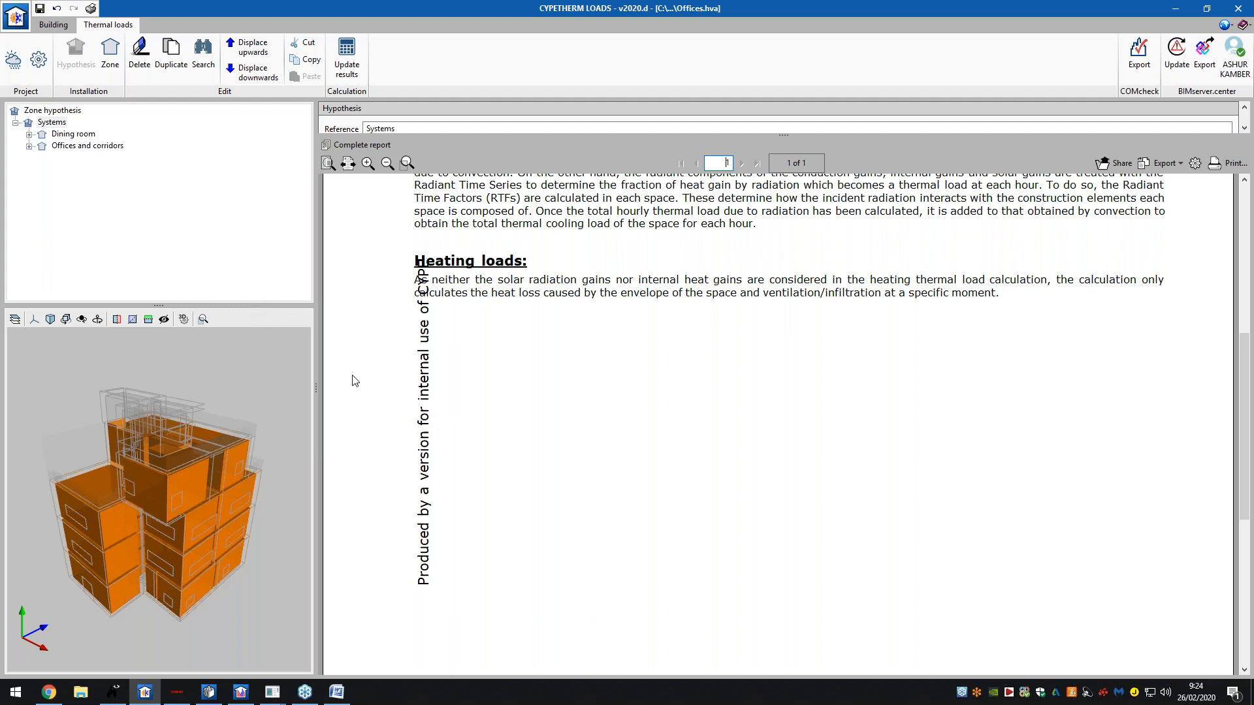
double_click(78, 135)
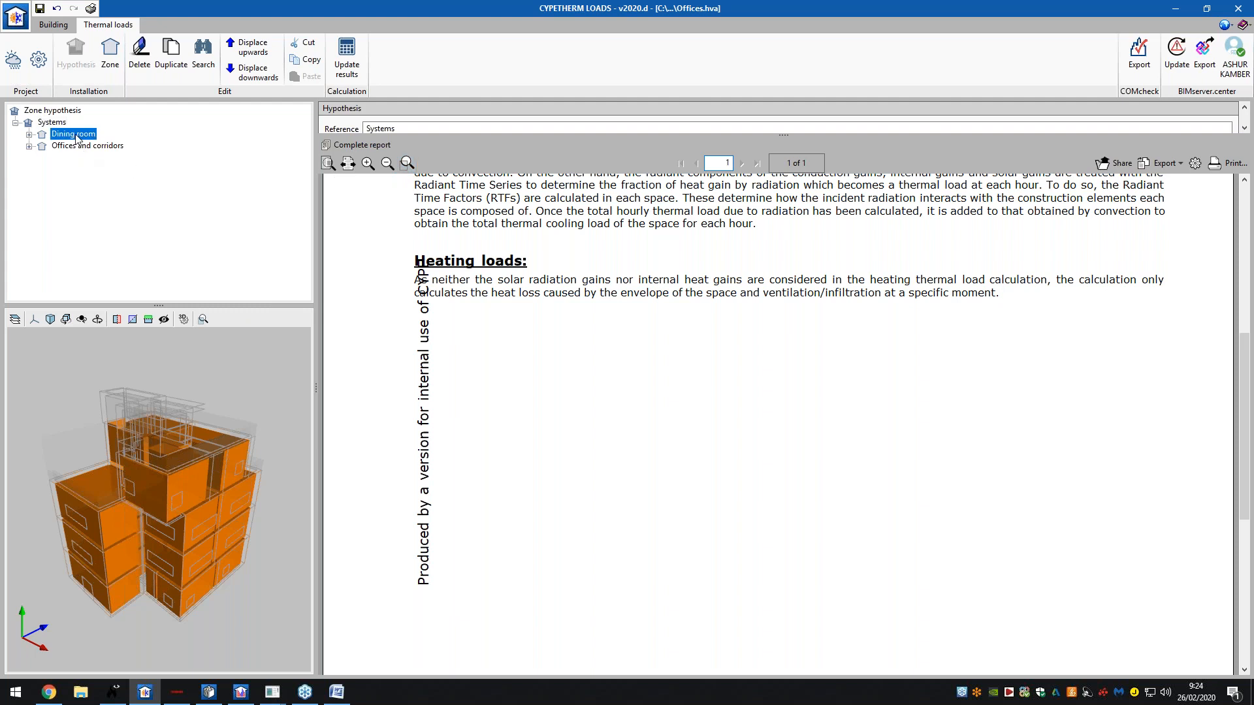
- Chart the Dining room's peak heating, peak cooling and annual peak cooling progression results
click(81, 143)
double_click(101, 158)
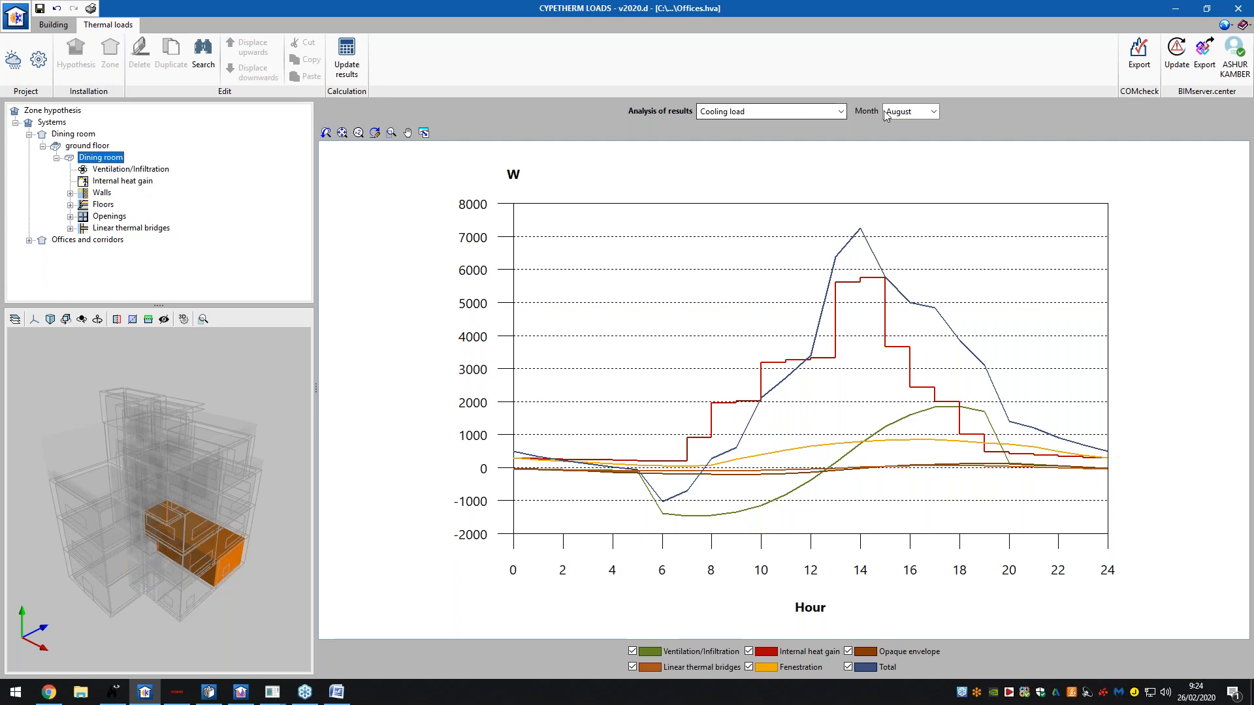
click(934, 112)
click(934, 112)
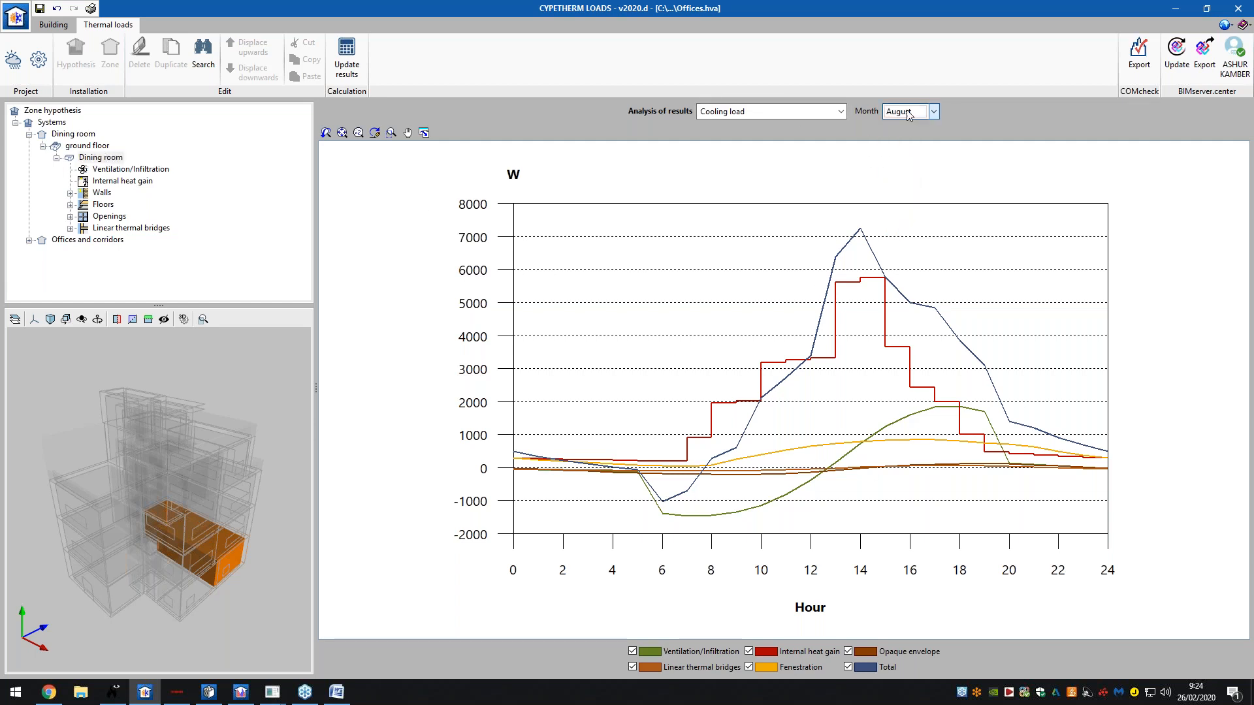
click(757, 111)
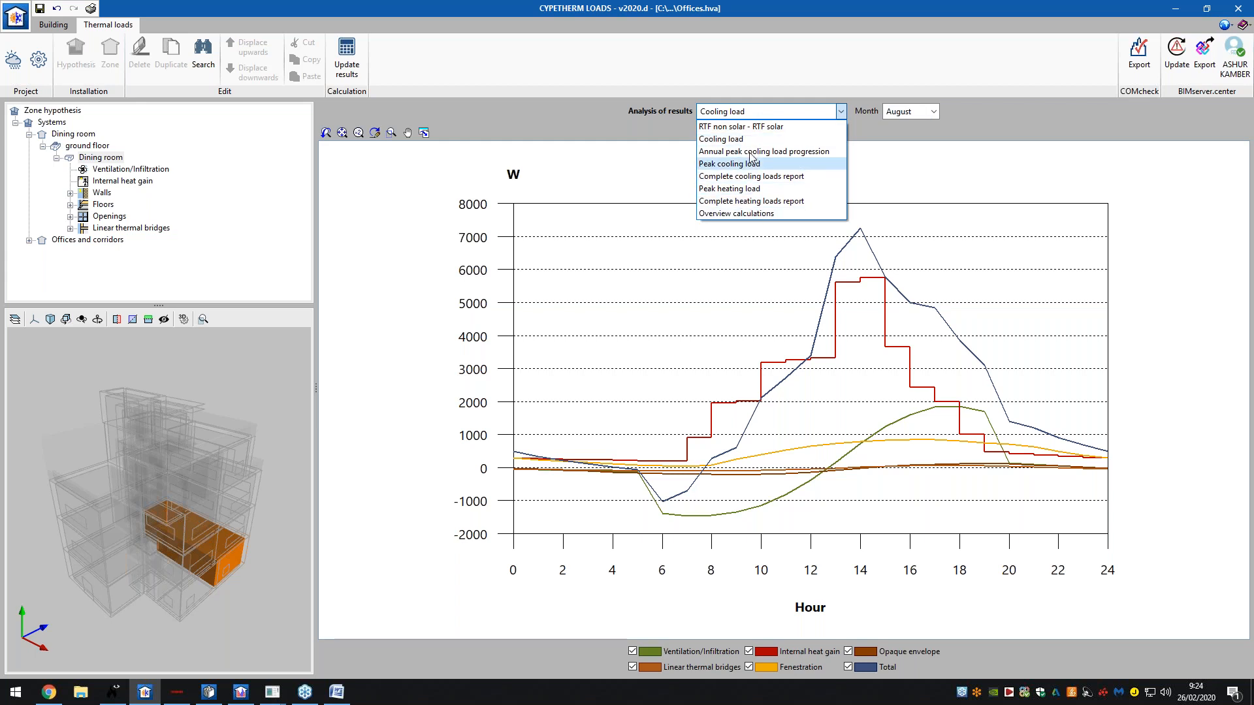
click(751, 189)
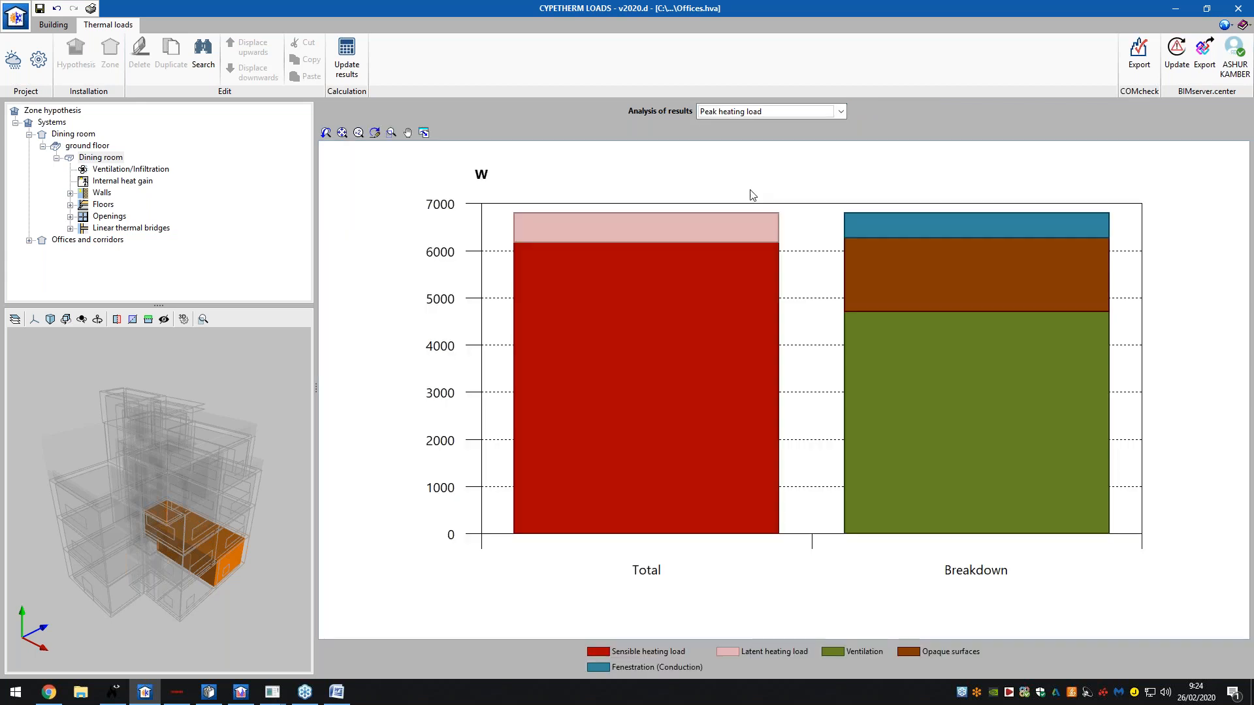
click(776, 113)
click(751, 164)
click(777, 113)
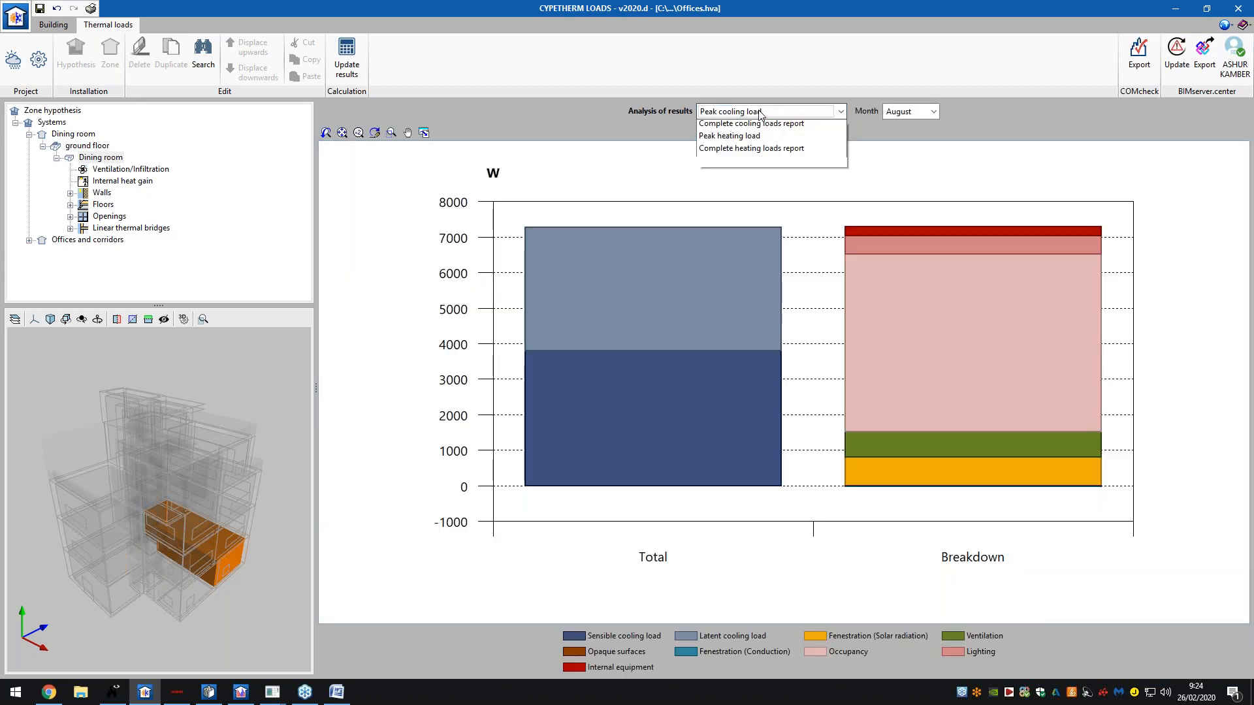
click(754, 152)
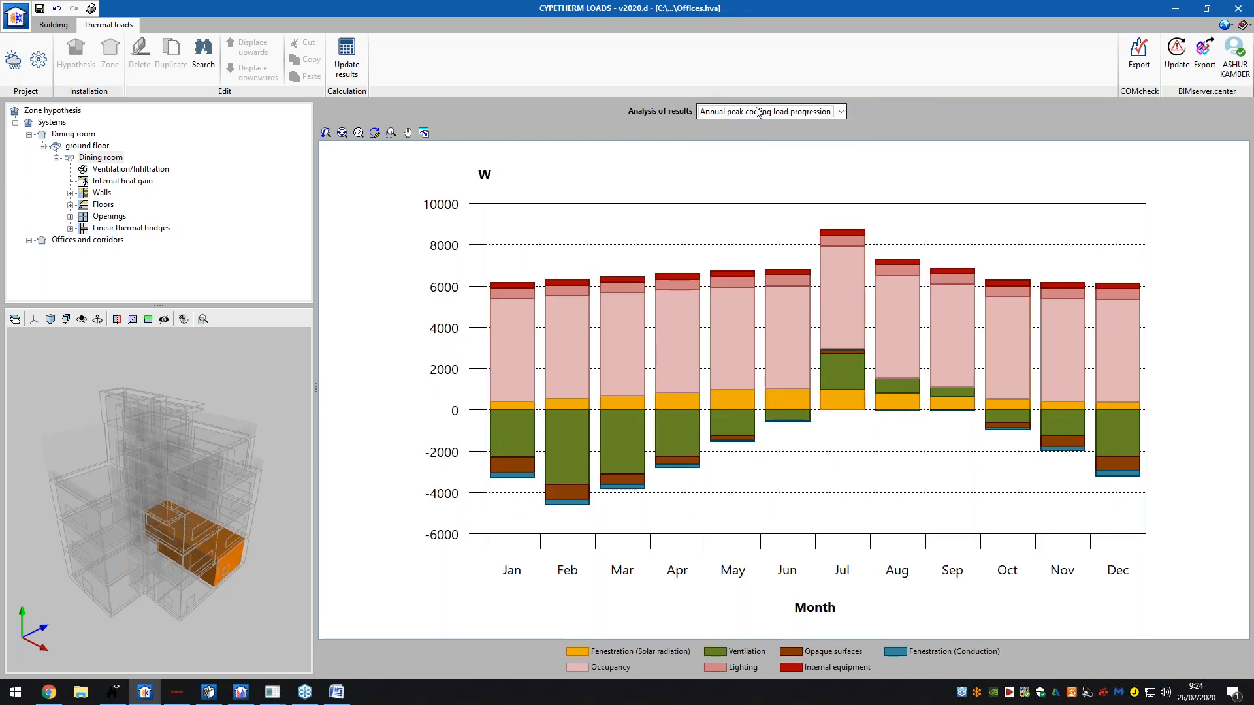
- Show the Dining room's overview calculations report and RTF non solar/solar chart, then peak heating
click(795, 112)
click(778, 216)
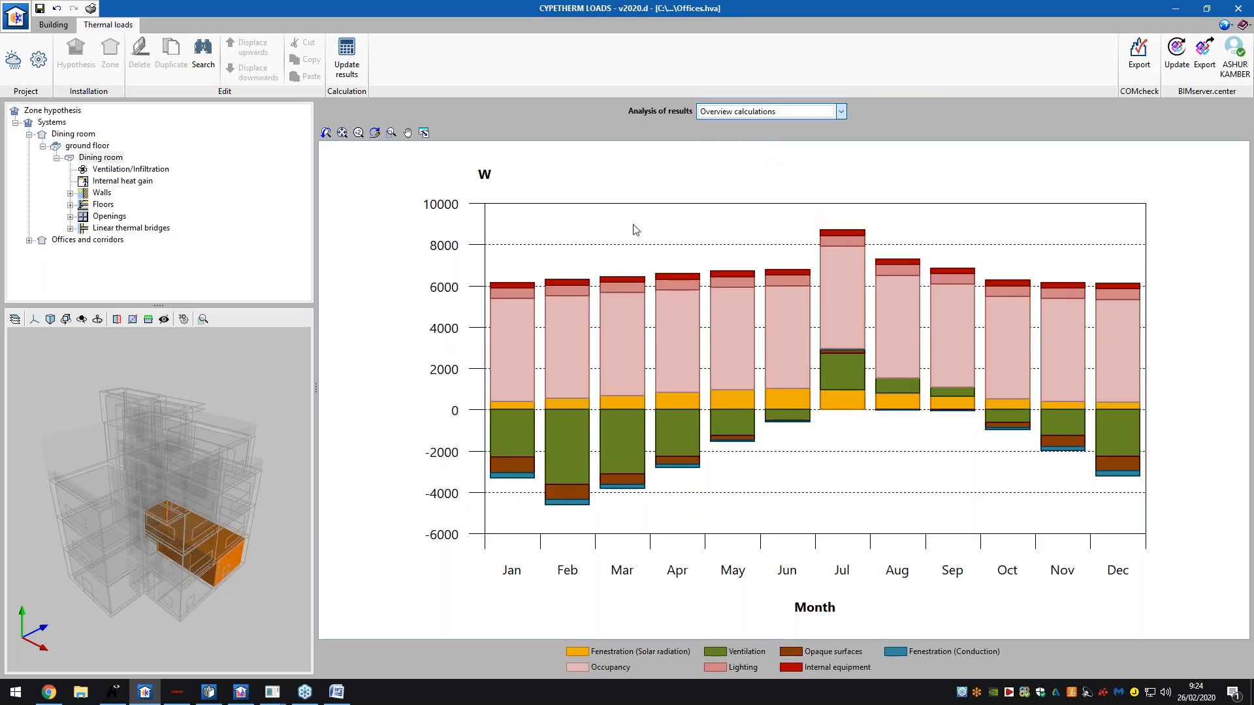
scroll(791, 209, down, 3)
click(790, 112)
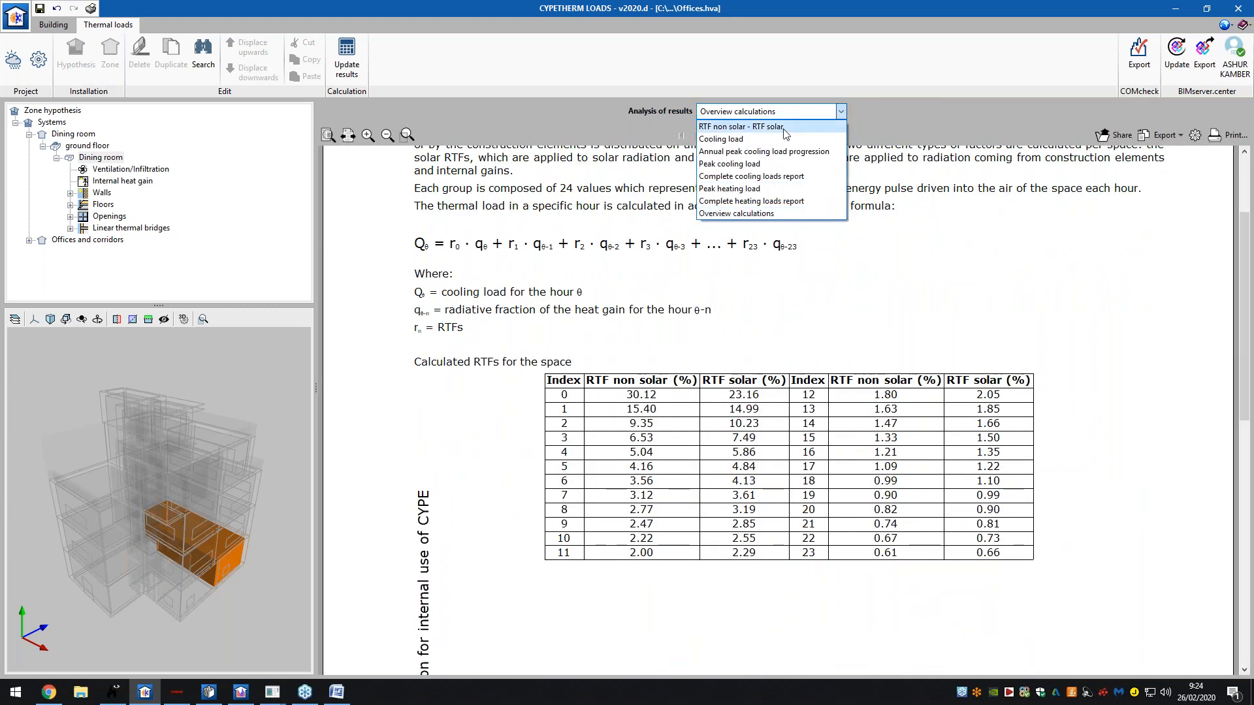
click(786, 127)
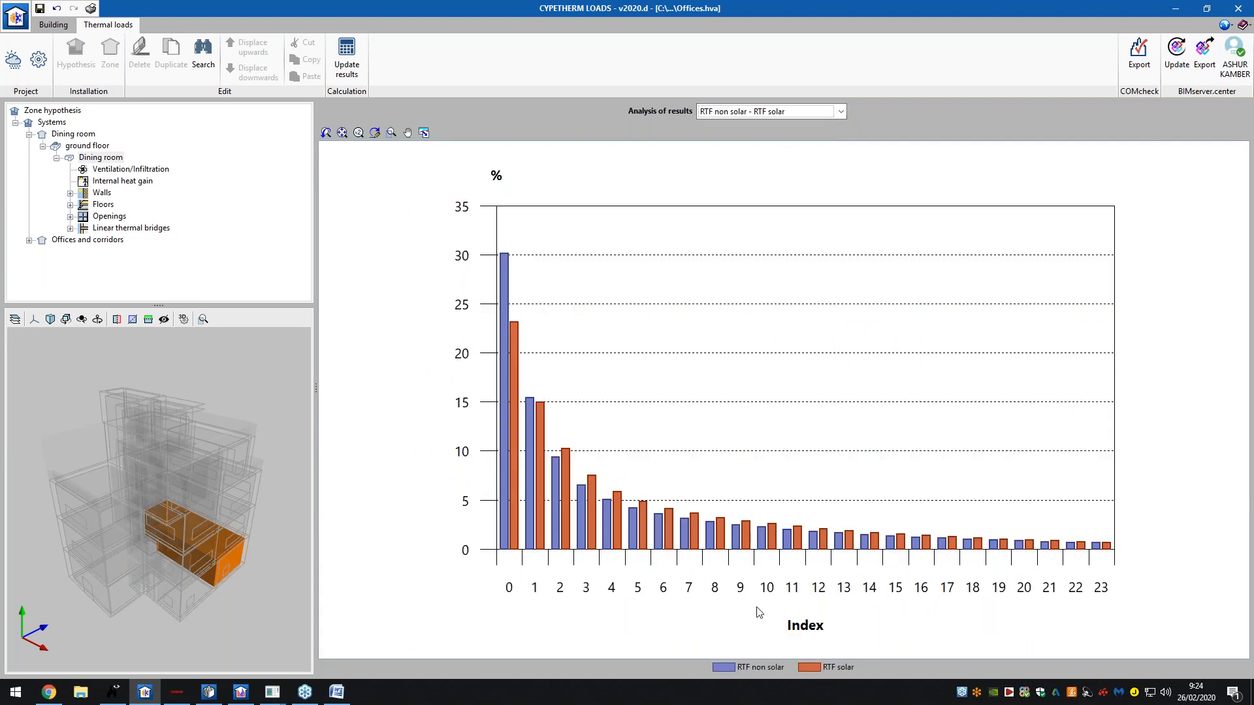
click(775, 112)
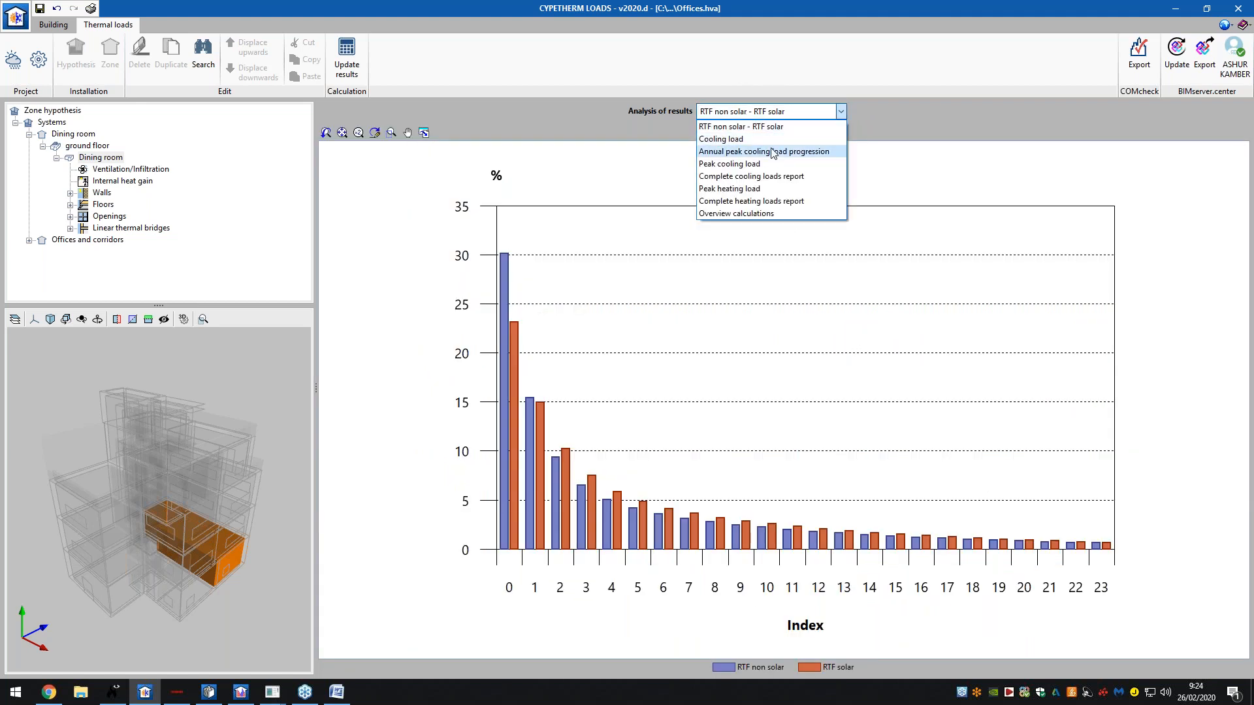
click(743, 190)
- Review the Dining room's ventilation, internal gain, wall, floor slab and window load components
click(118, 171)
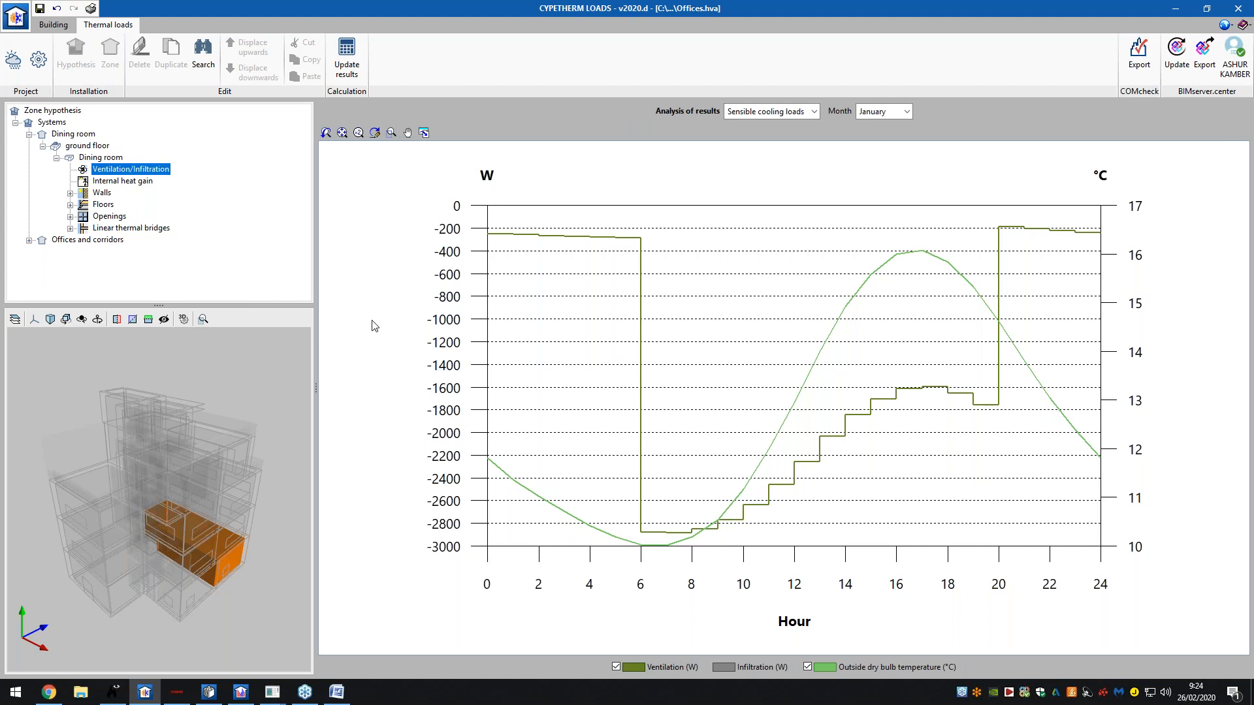
click(128, 184)
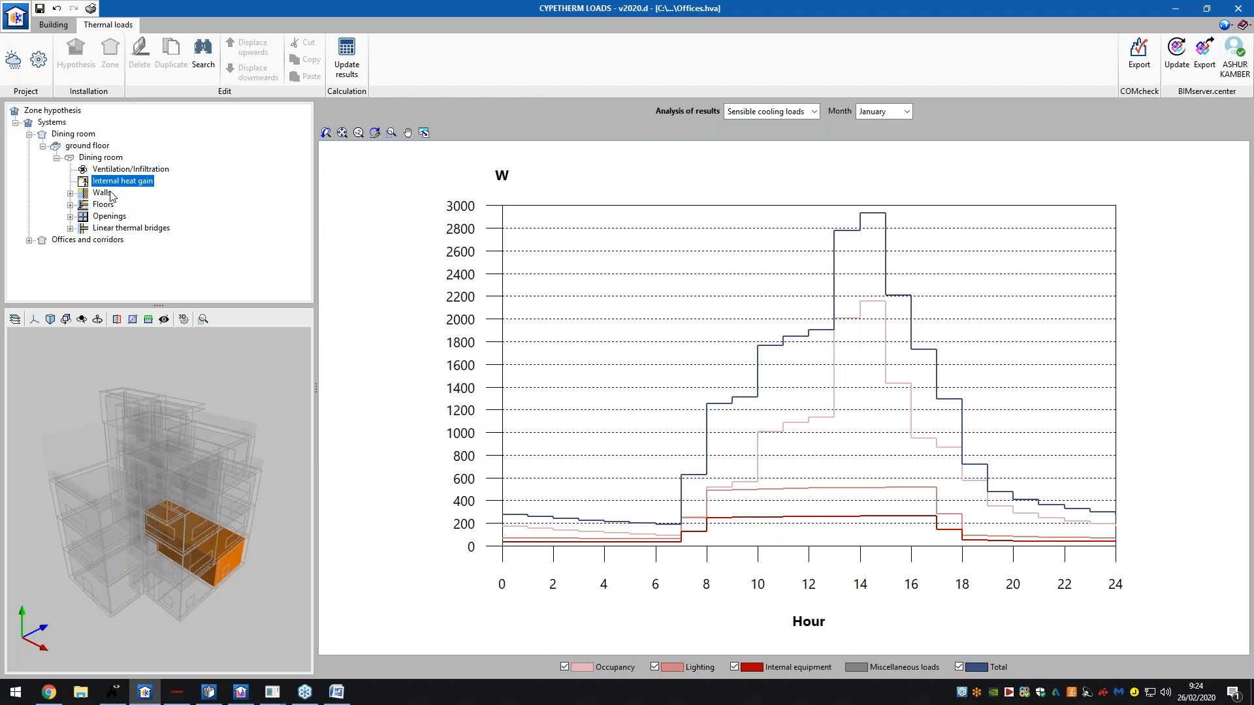
click(108, 194)
click(105, 206)
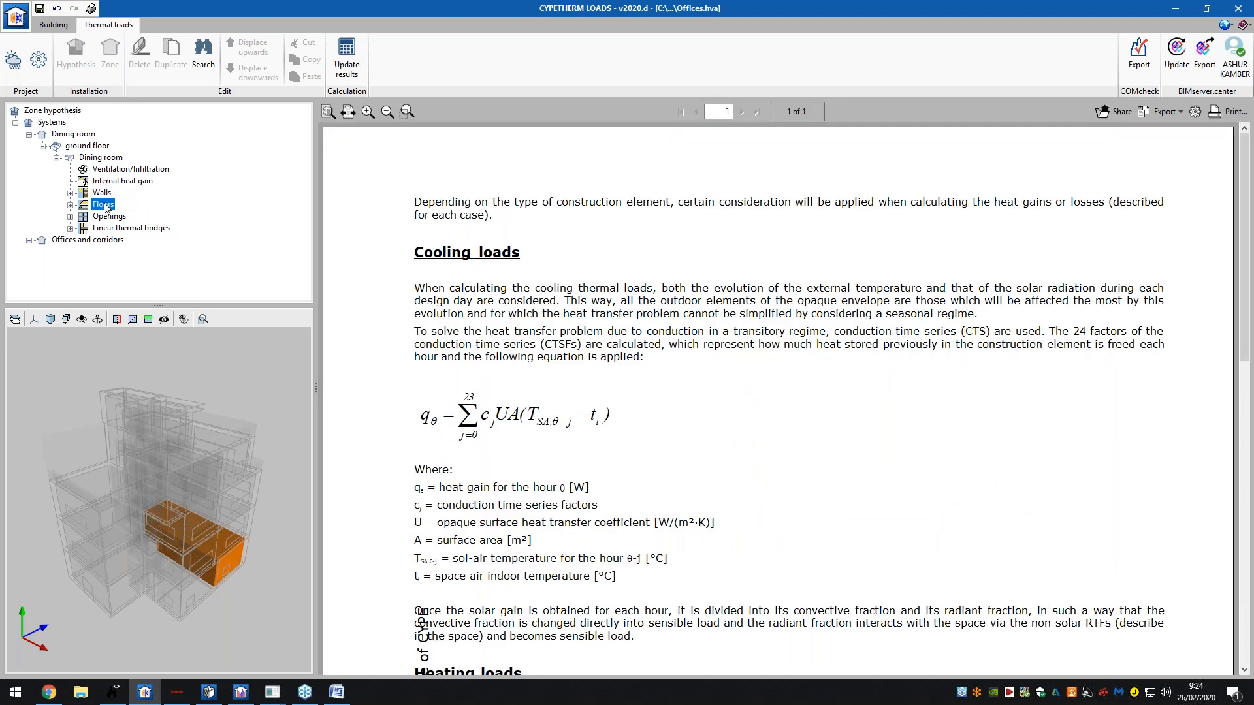
double_click(104, 209)
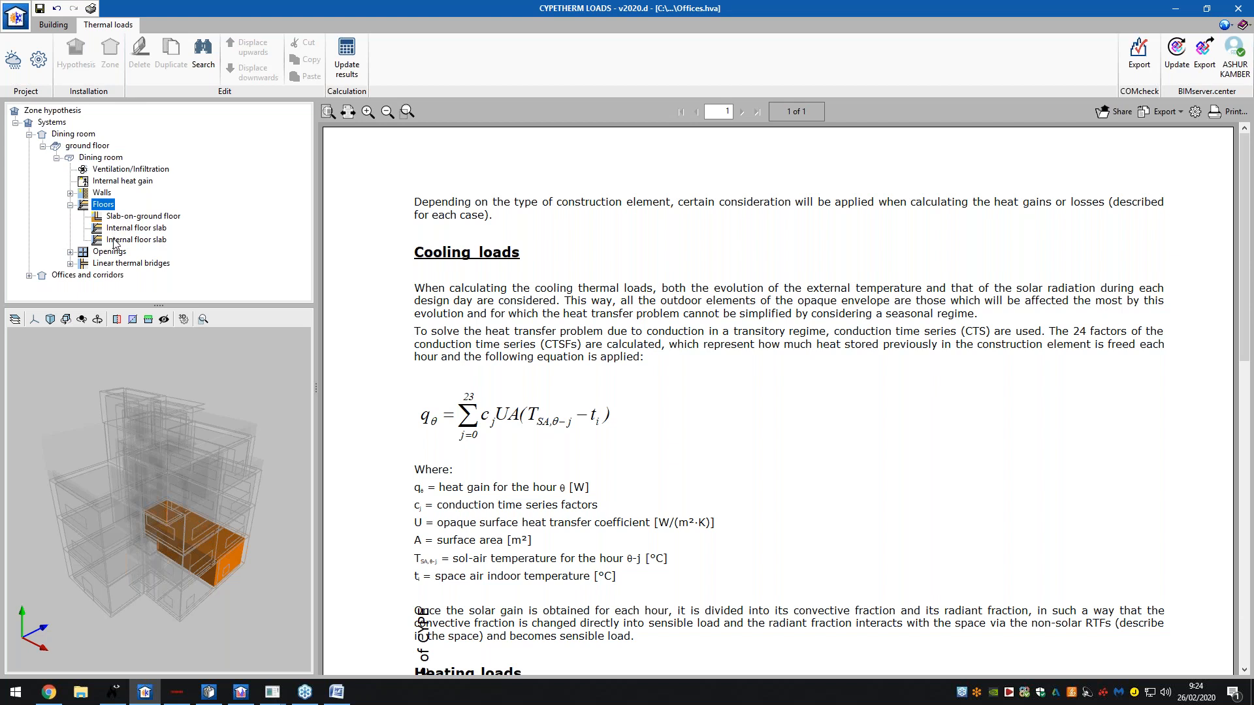
click(116, 240)
click(121, 253)
double_click(115, 252)
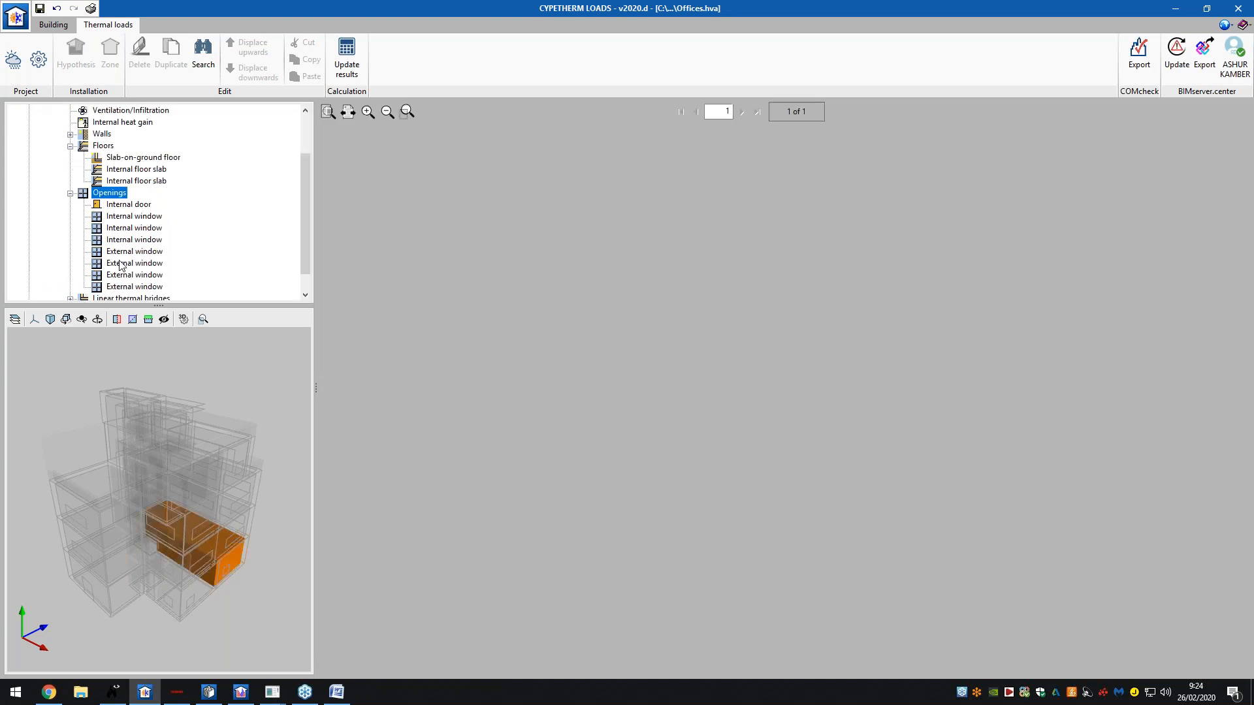
click(129, 216)
click(128, 239)
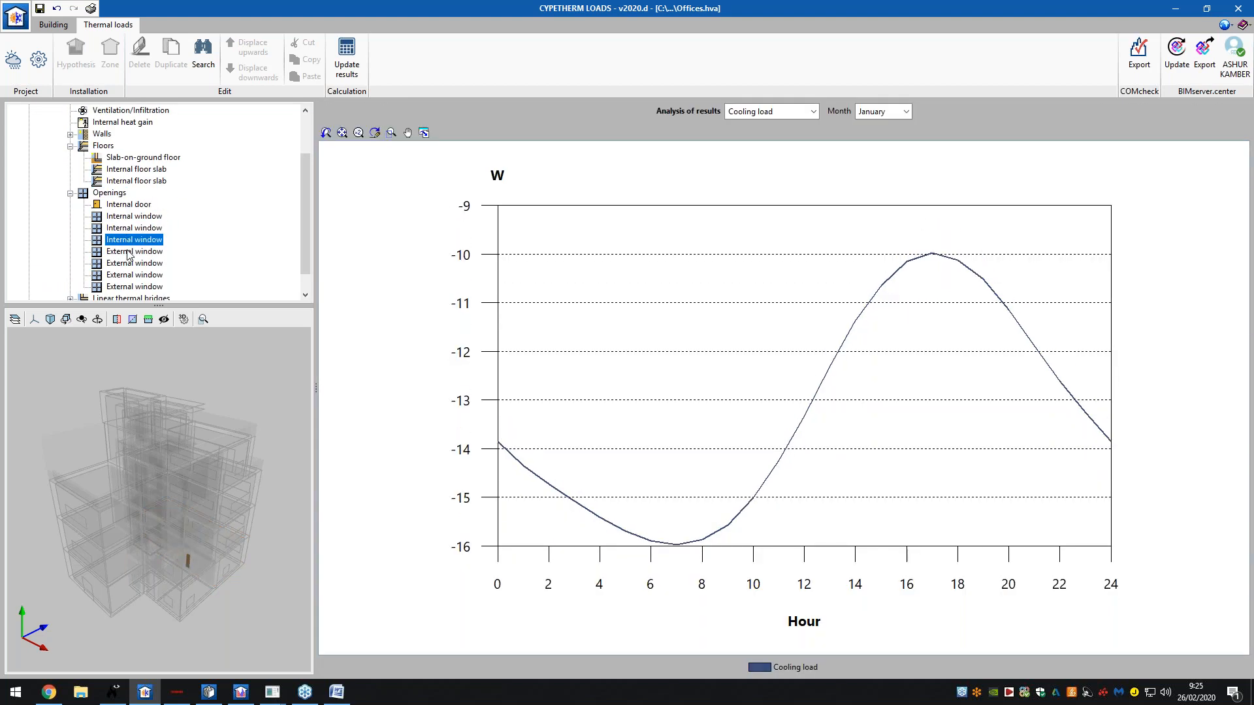
click(125, 252)
click(127, 275)
scroll(127, 274, down, 1)
- Expand Linear thermal bridges and review the outward and inward thermal bridge results
double_click(120, 275)
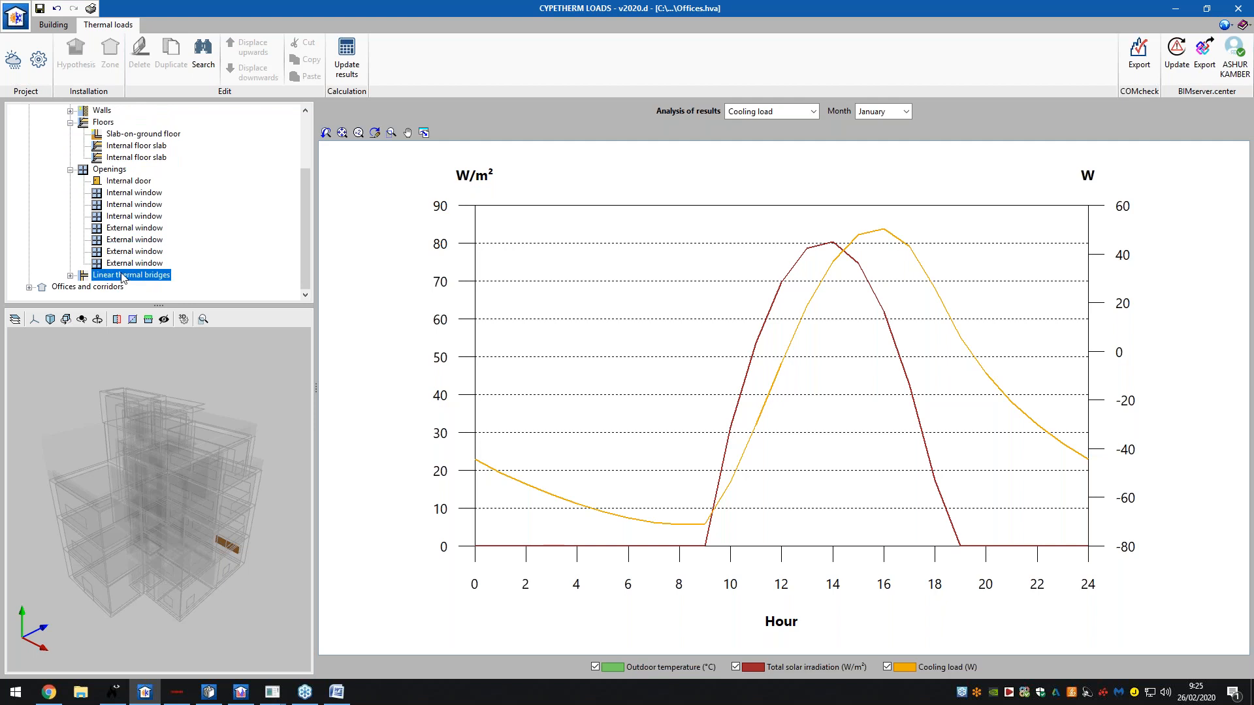
scroll(120, 167, up, 1)
click(122, 169)
click(121, 205)
click(122, 240)
scroll(122, 242, down, 1)
click(122, 241)
scroll(122, 245, down, 2)
click(122, 242)
click(124, 264)
scroll(128, 268, down, 1)
scroll(128, 269, down, 3)
scroll(121, 281, up, 1)
scroll(119, 284, down, 1)
- Expand the Offices and corridors zone down to floor 1, selecting the Meeting room
click(115, 288)
double_click(115, 287)
click(84, 249)
double_click(81, 262)
click(81, 265)
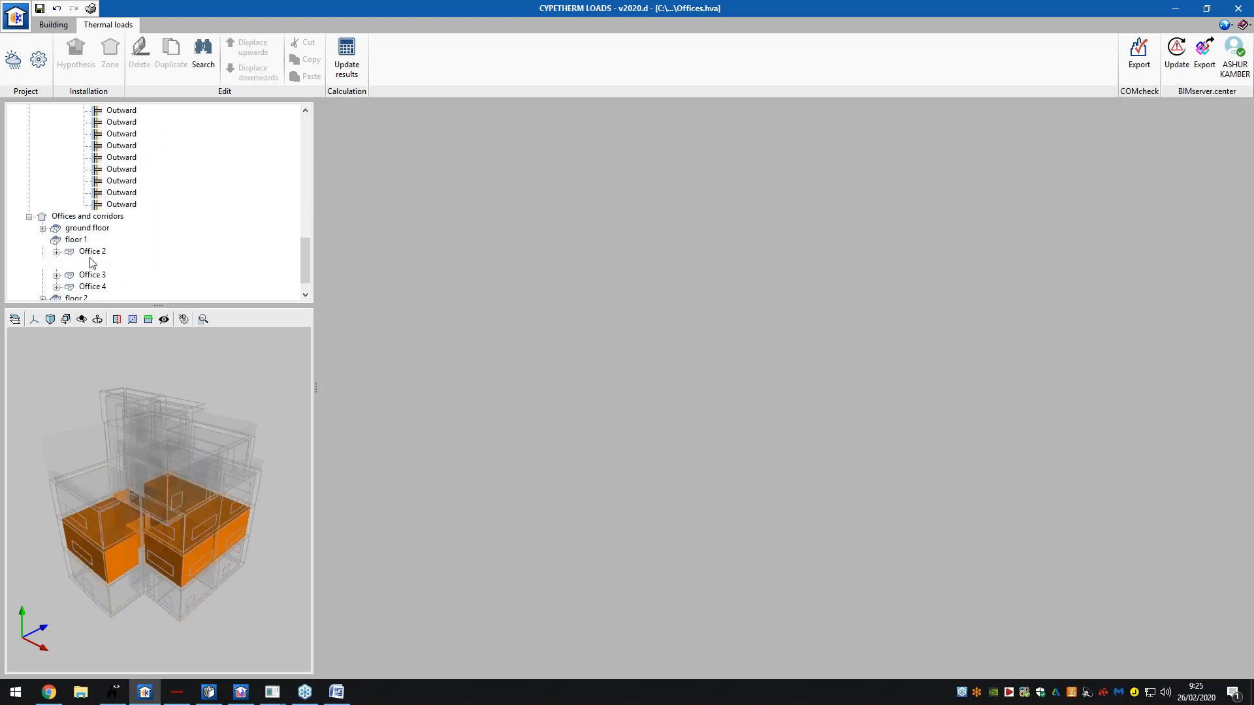
- Chart Office 2's peak heating load: about 2850 W, with ventilation the largest component
click(99, 252)
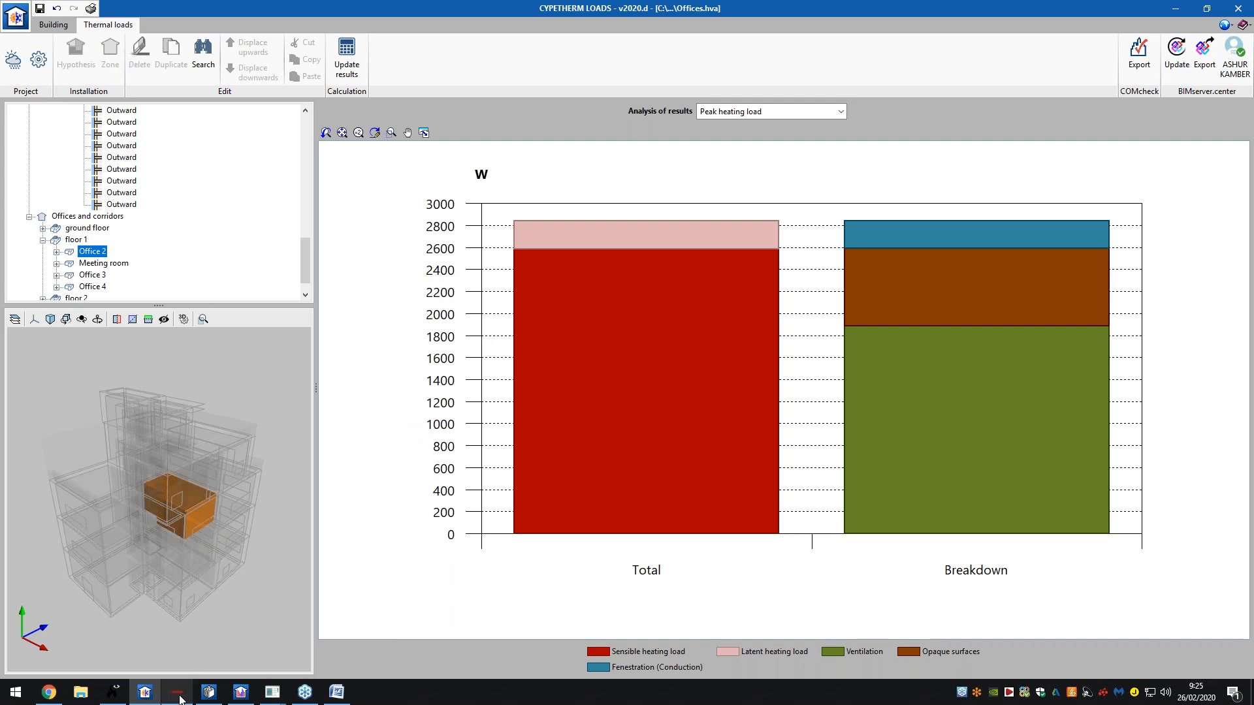
mouse_move(181, 699)
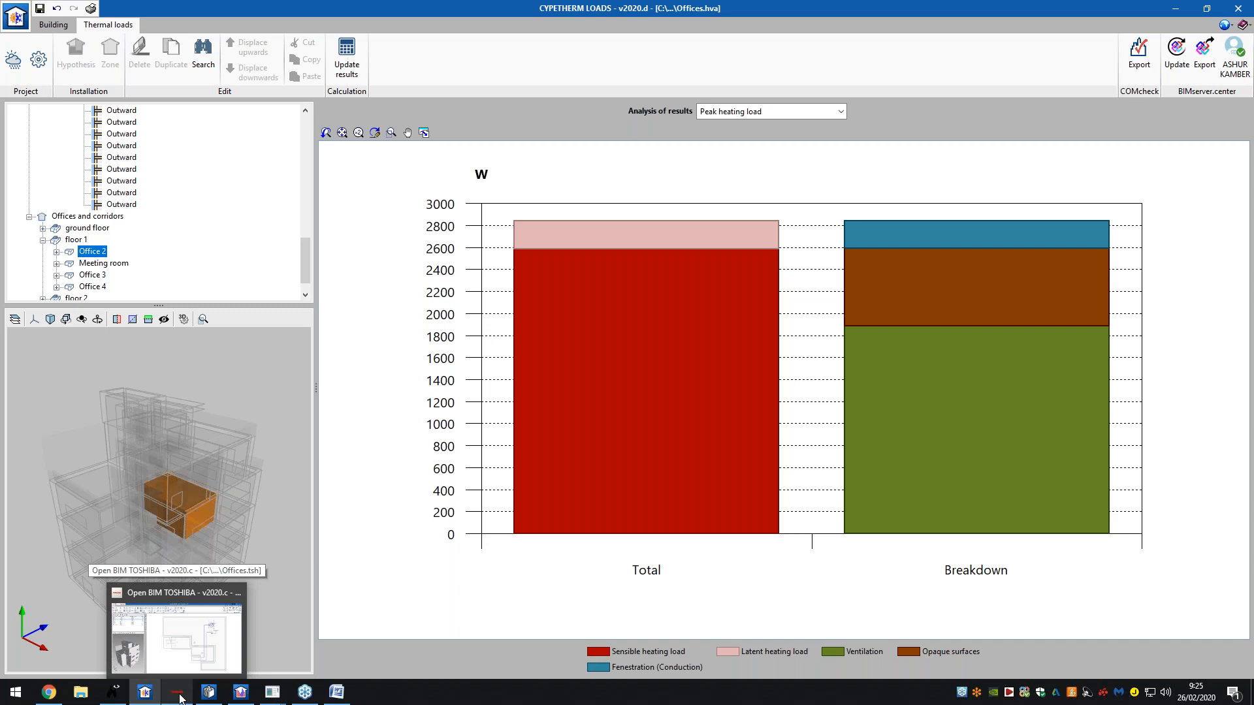
- Switch to the Offices.tsh VRF project, widen the side panels, and show the Ground floor plan
click(181, 699)
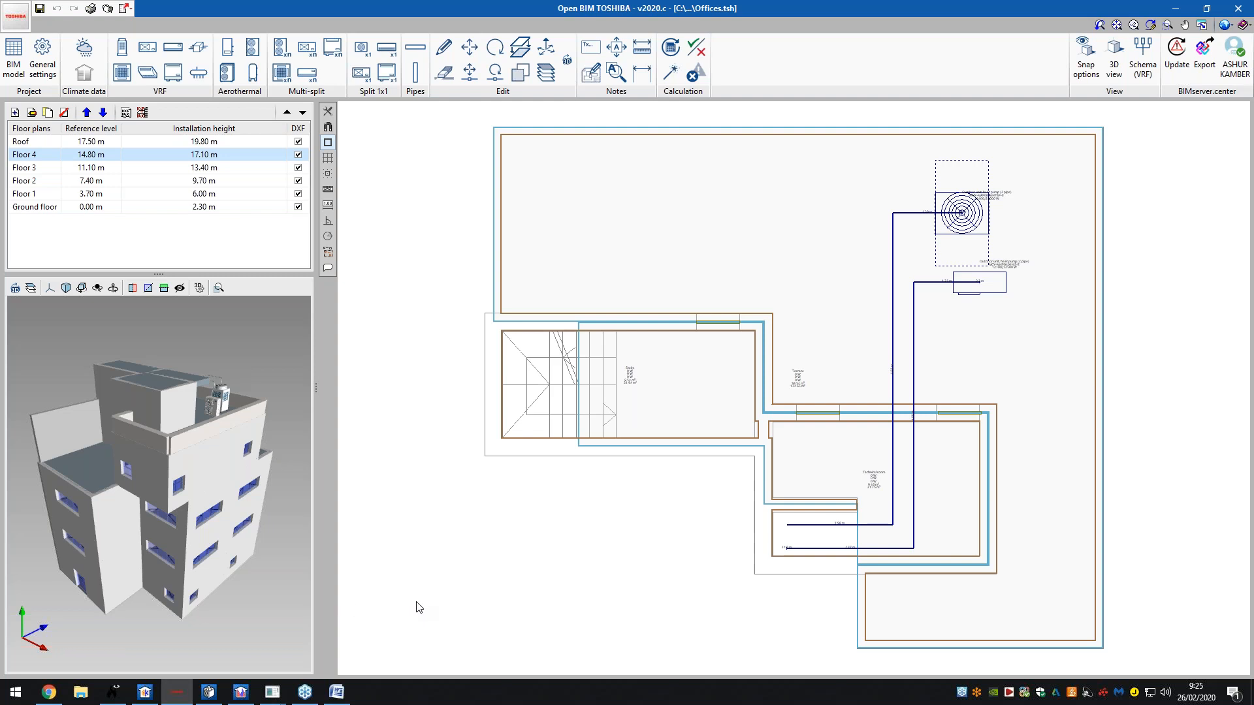
drag(322, 390, 449, 389)
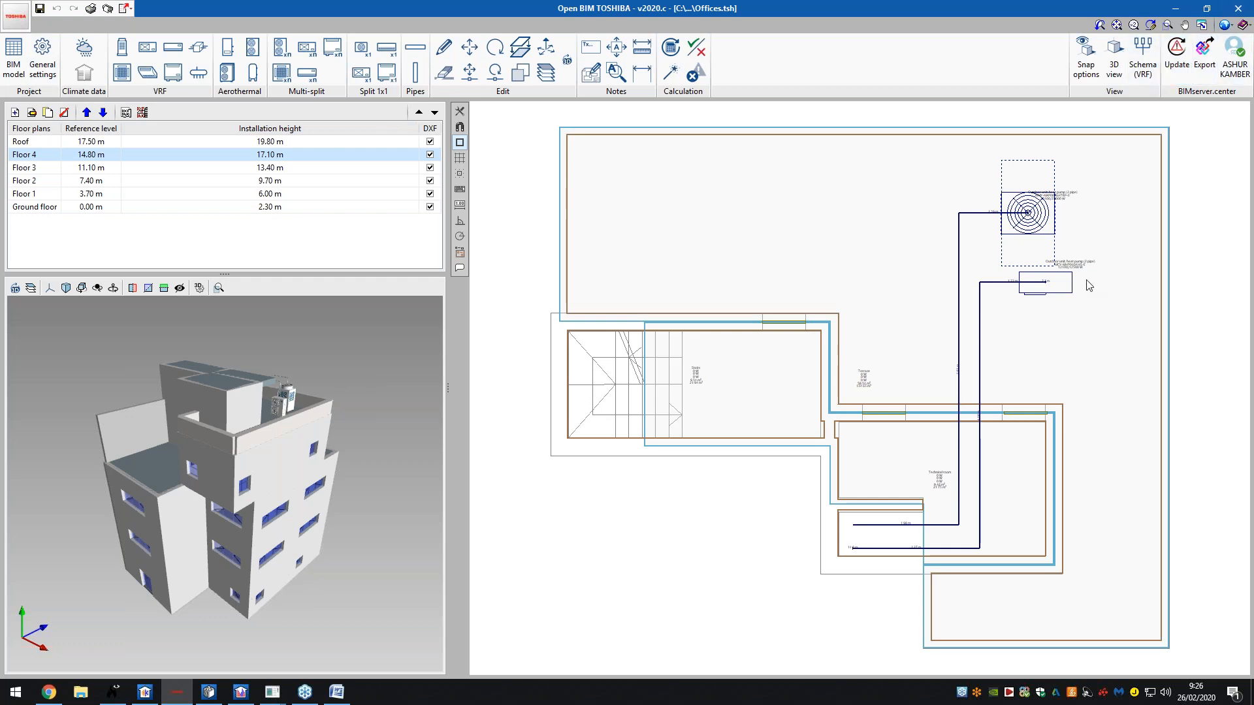
click(147, 208)
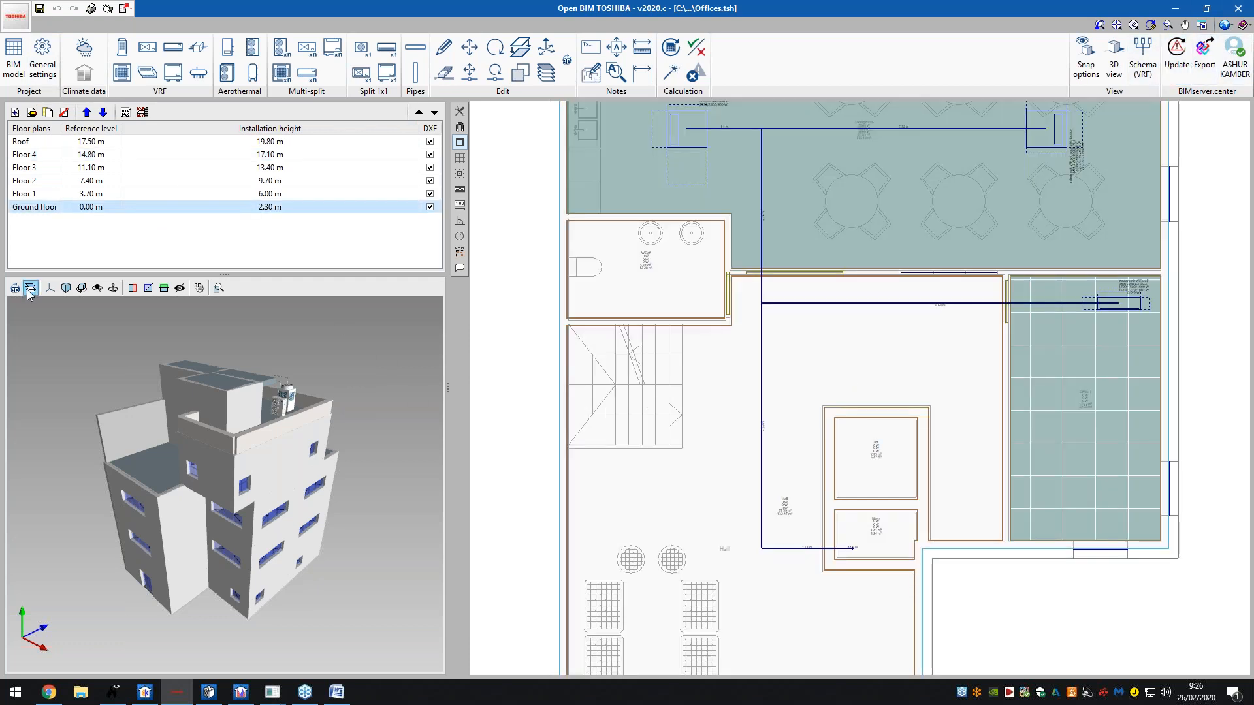
- Set the BIM model display in the 3D elements settings to wireframe
click(31, 287)
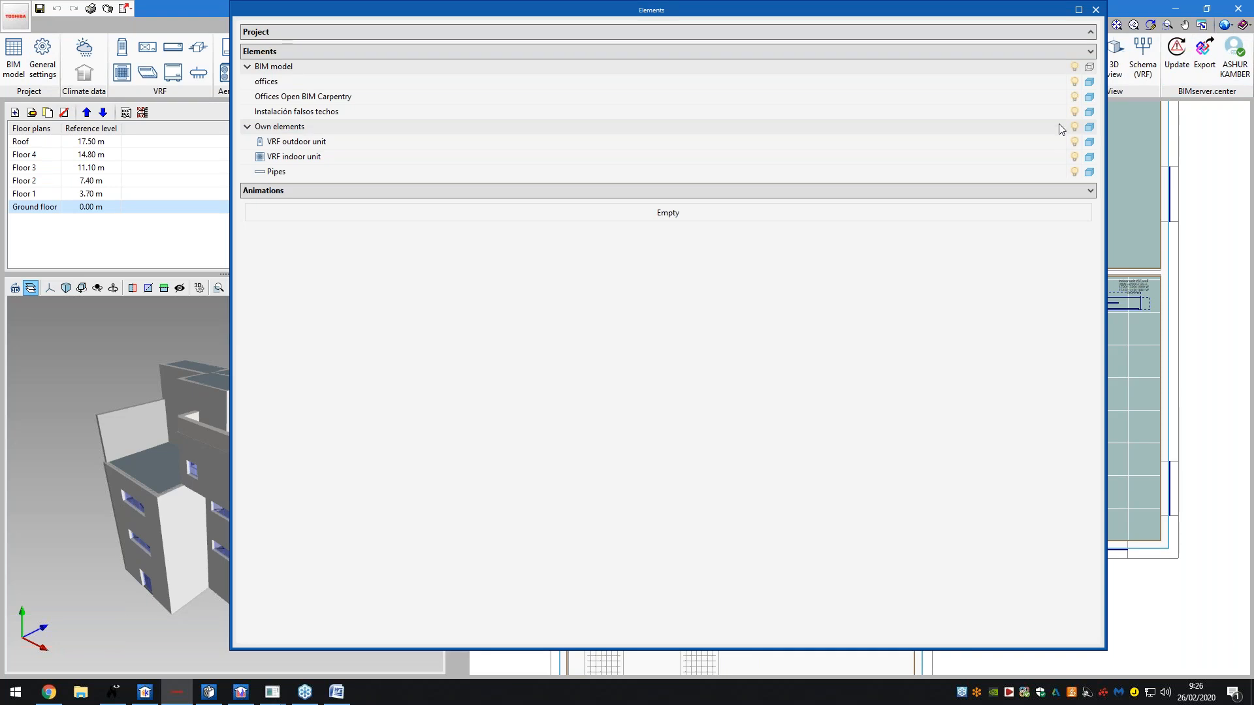
click(1090, 68)
click(1090, 67)
click(1090, 67)
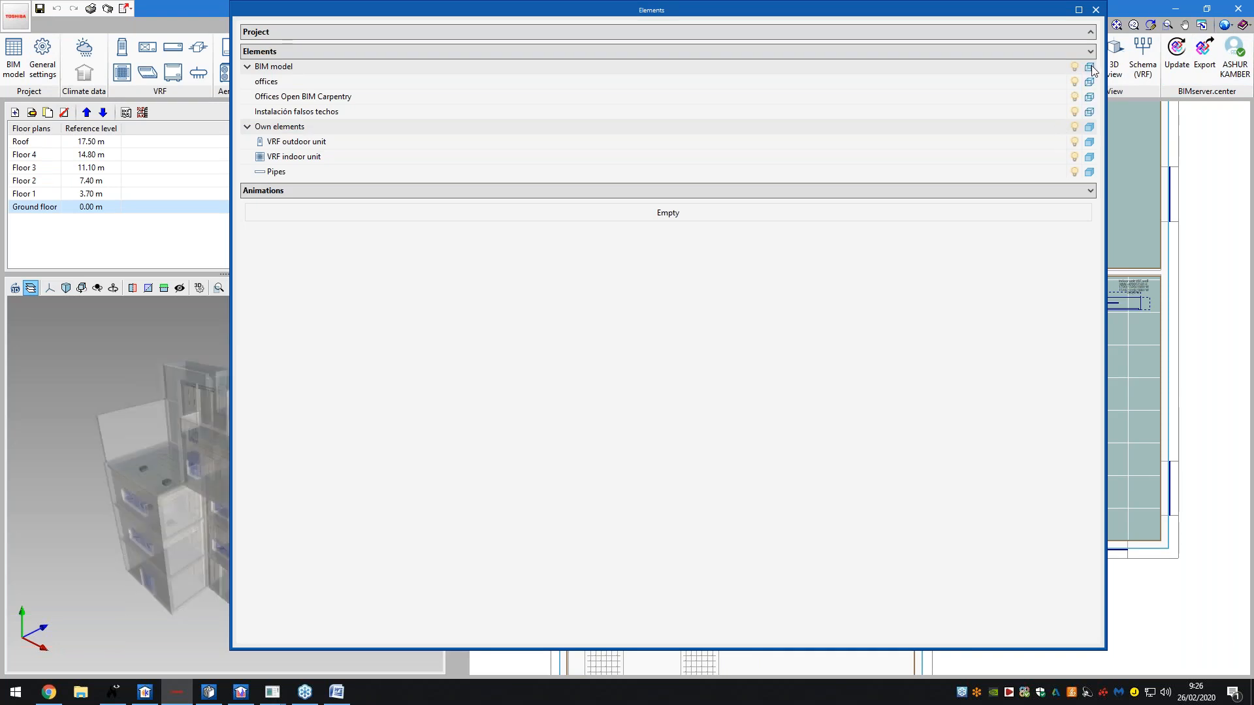
click(1090, 67)
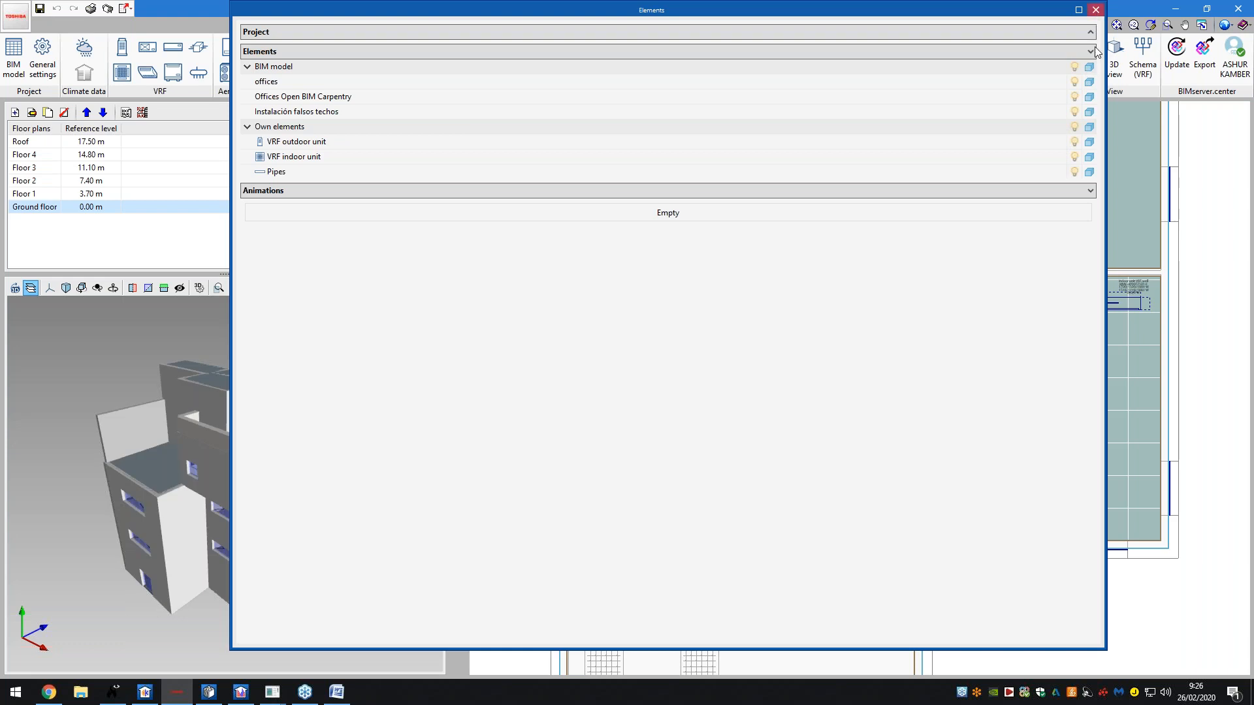
click(1089, 67)
click(1097, 14)
- Orbit the wireframe building in 3D and zoom out to the whole ground floor plan
drag(296, 444, 274, 414)
scroll(252, 585, up, 8)
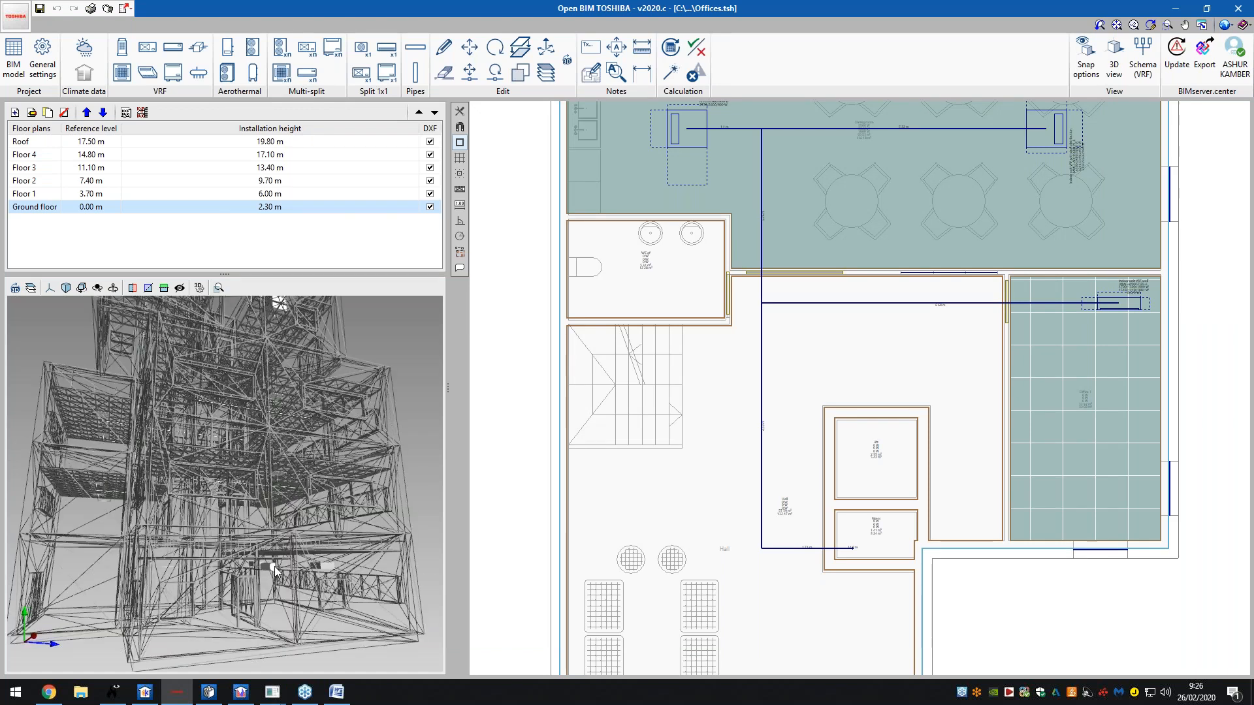
scroll(252, 585, up, 3)
drag(225, 573, 248, 586)
scroll(248, 587, down, 10)
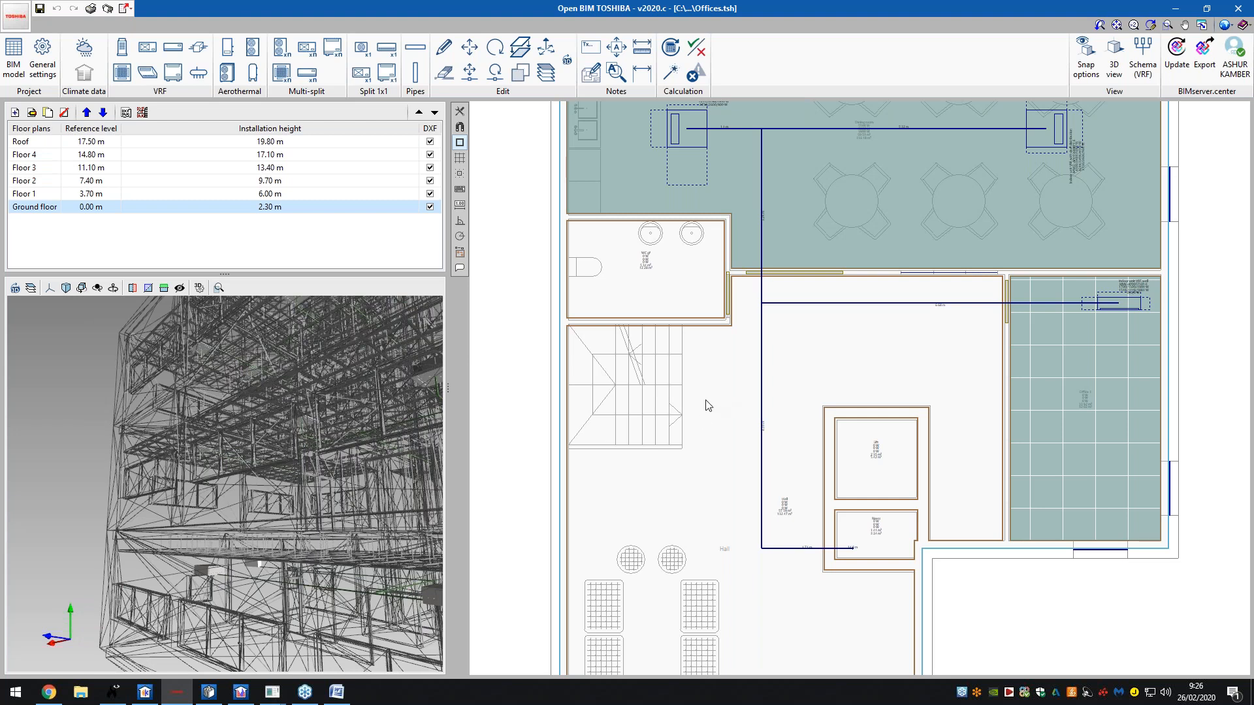
scroll(697, 395, down, 3)
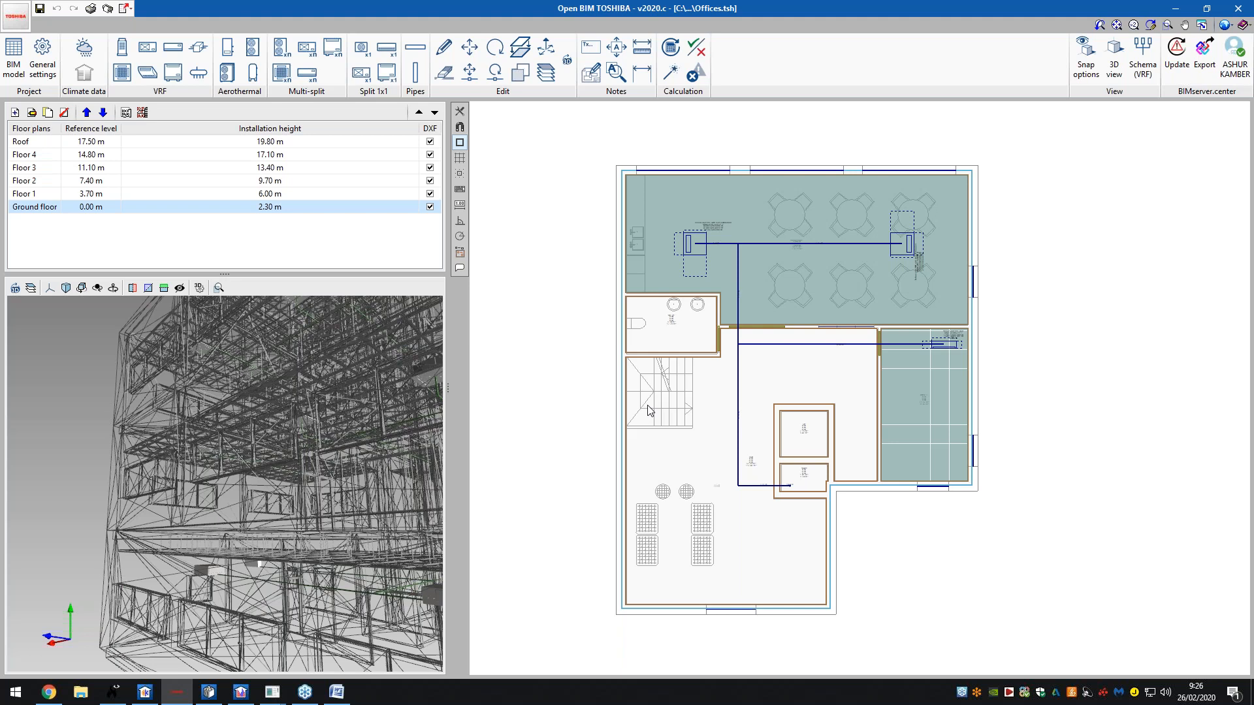
- Leave 'Check the limit refrigerant load' off in General settings and open the BIM model pipes table
scroll(923, 596, up, 3)
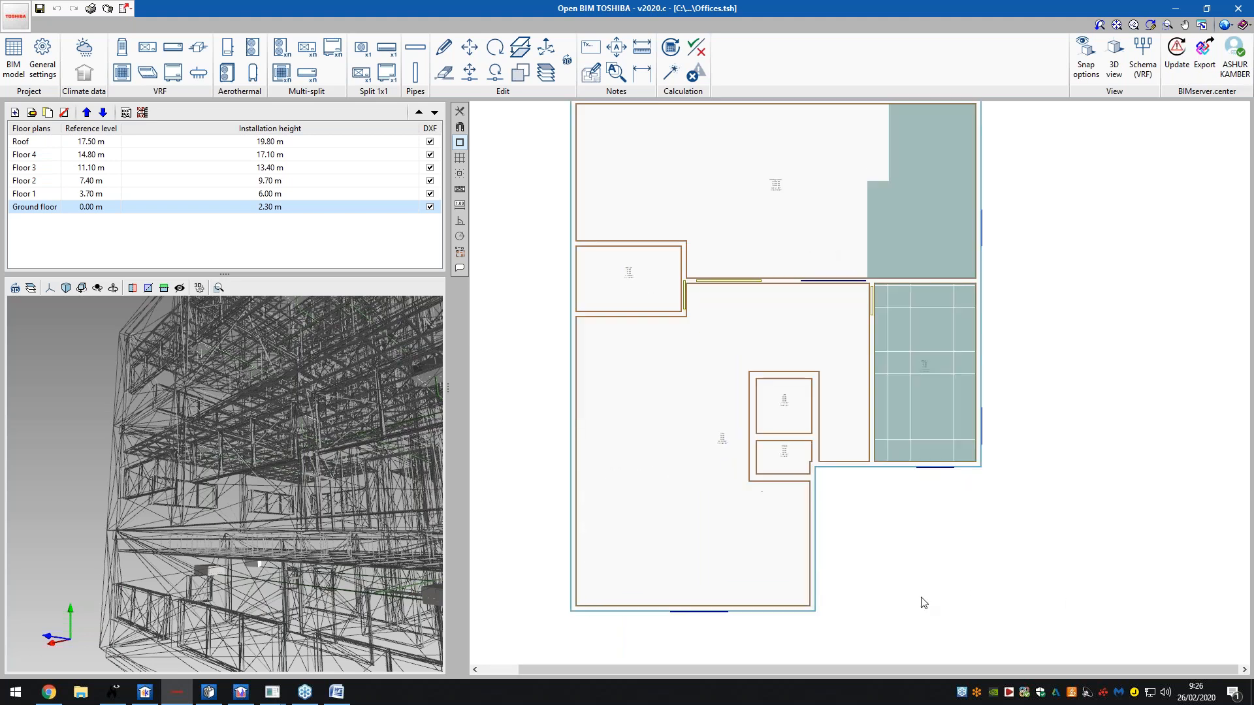
scroll(871, 513, up, 3)
scroll(899, 492, down, 4)
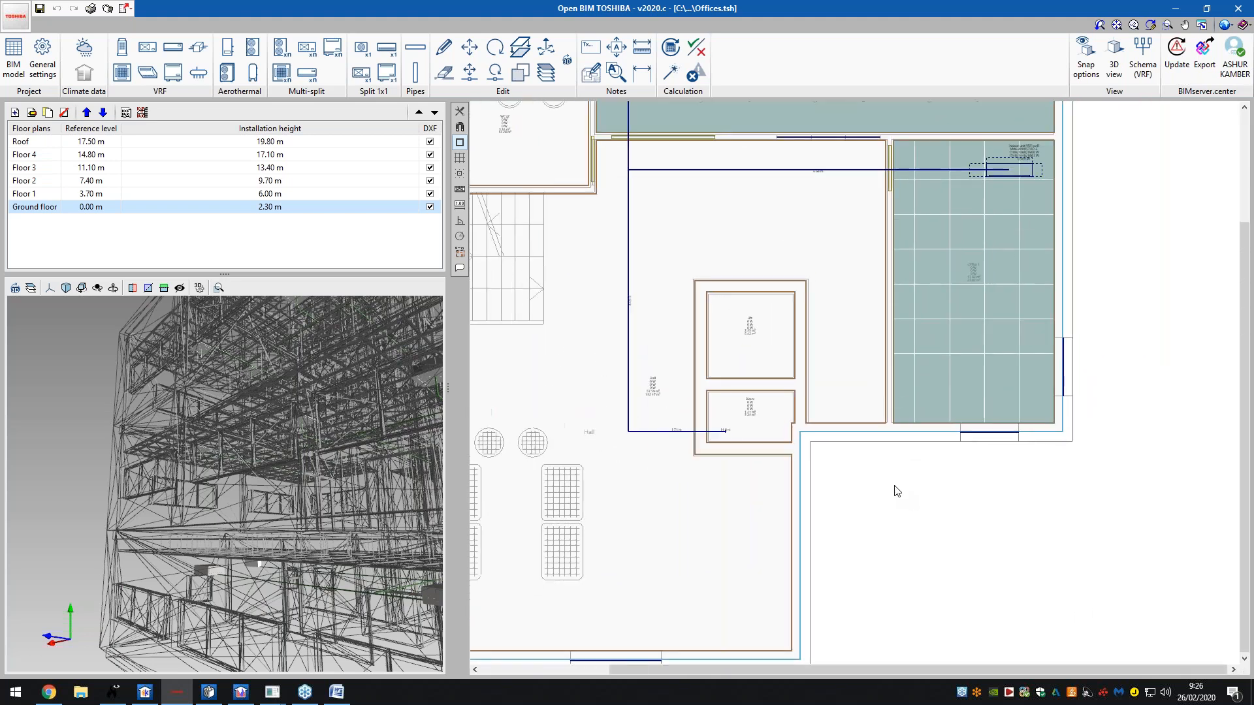
scroll(920, 324, up, 4)
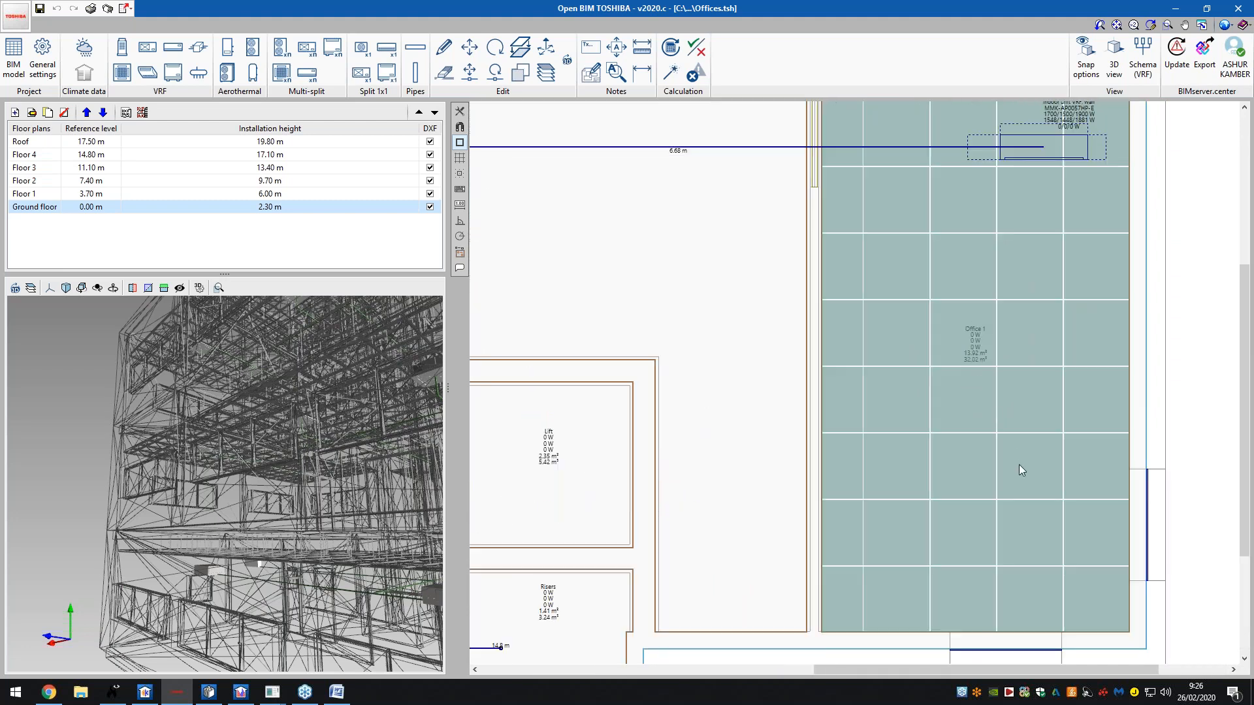
scroll(1019, 465, down, 5)
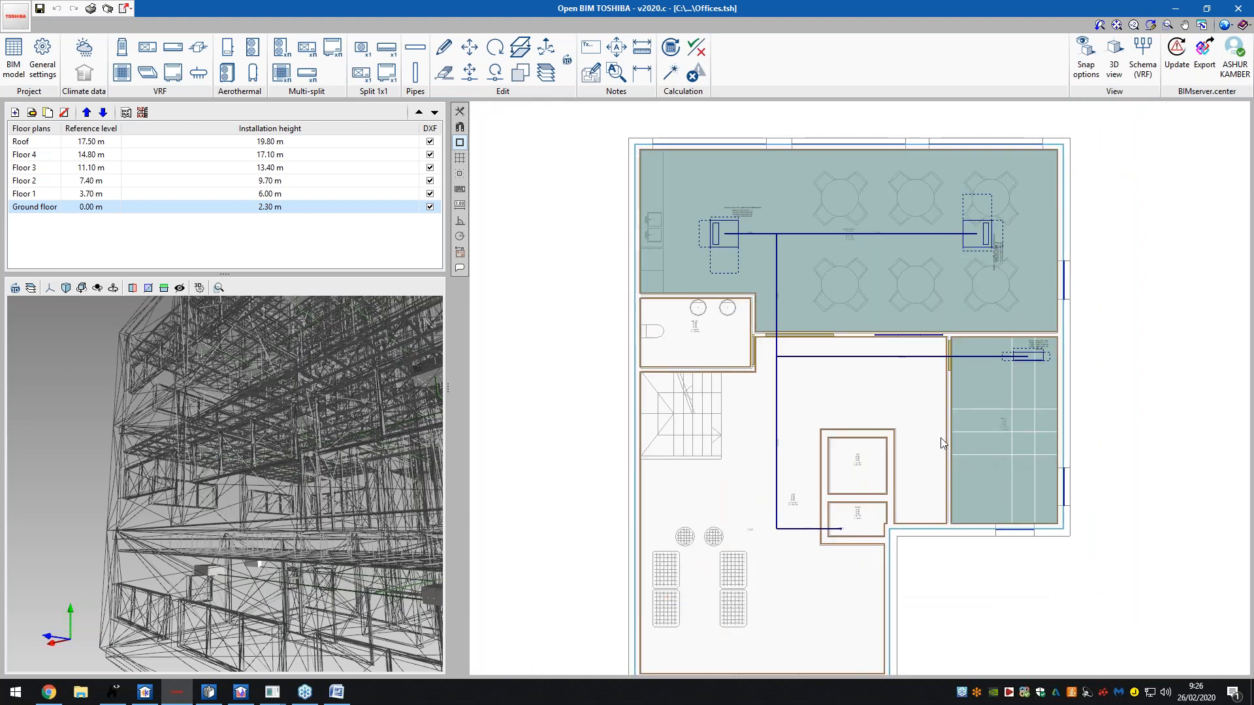
click(54, 73)
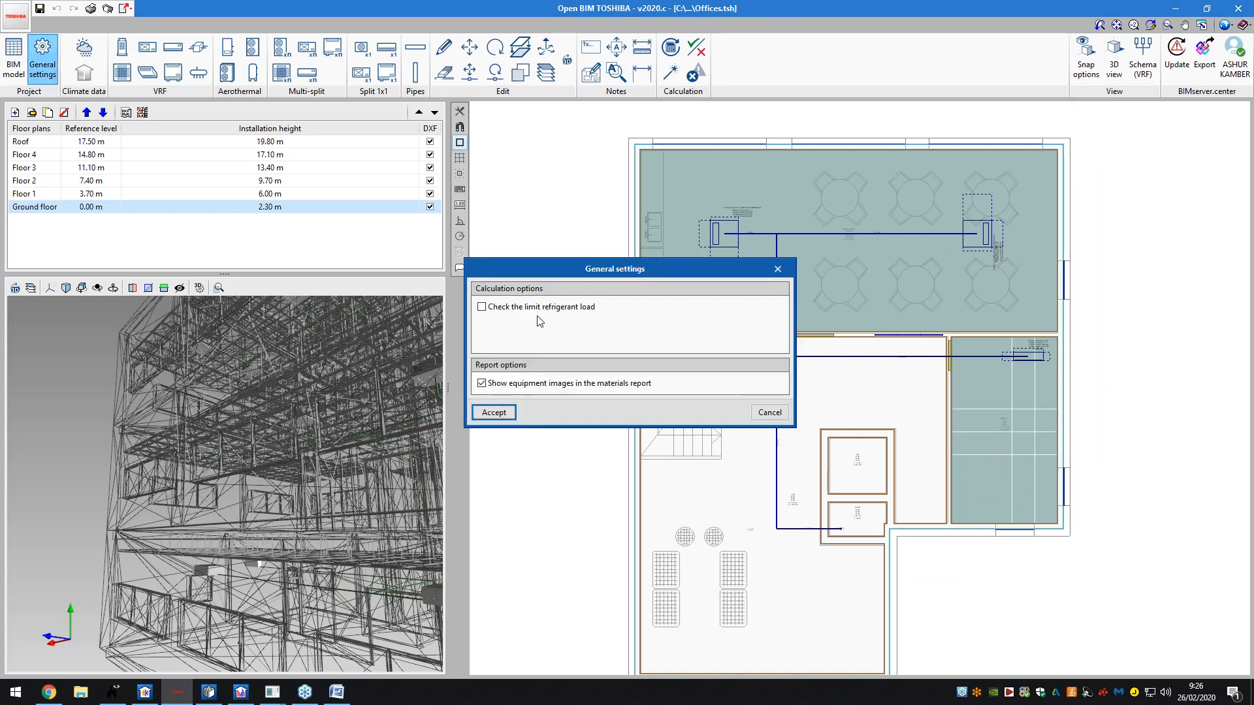
click(524, 311)
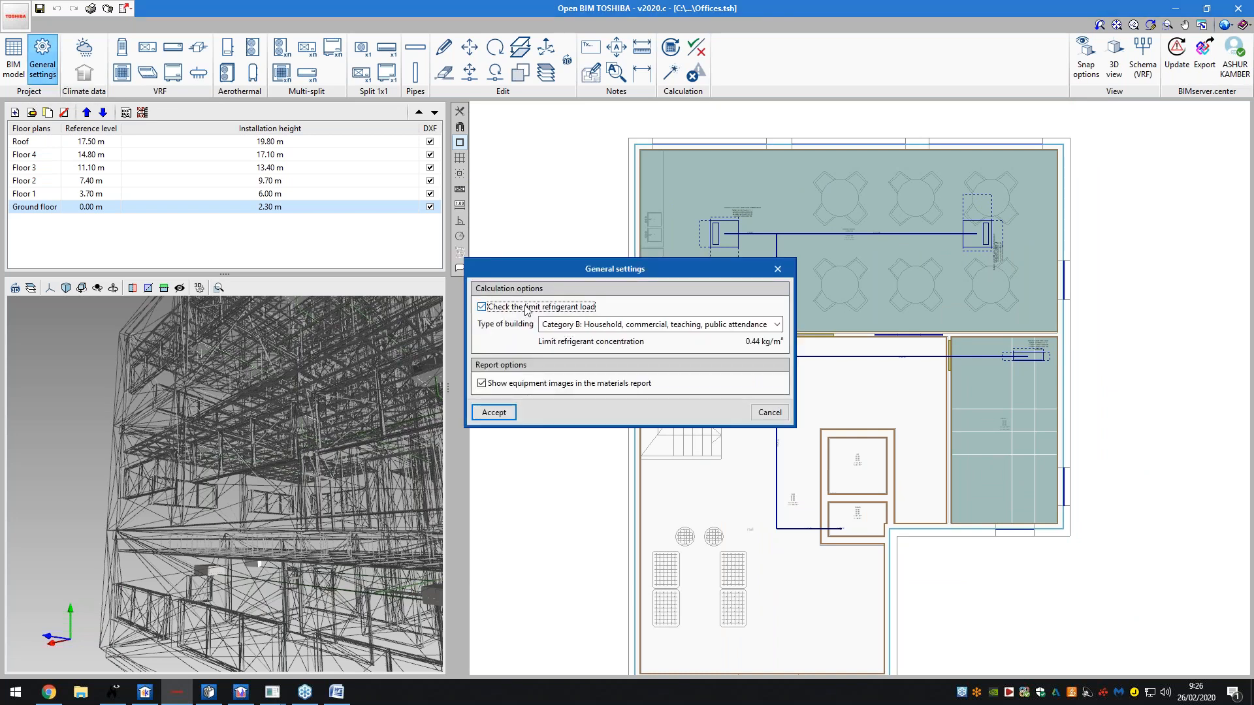
click(526, 308)
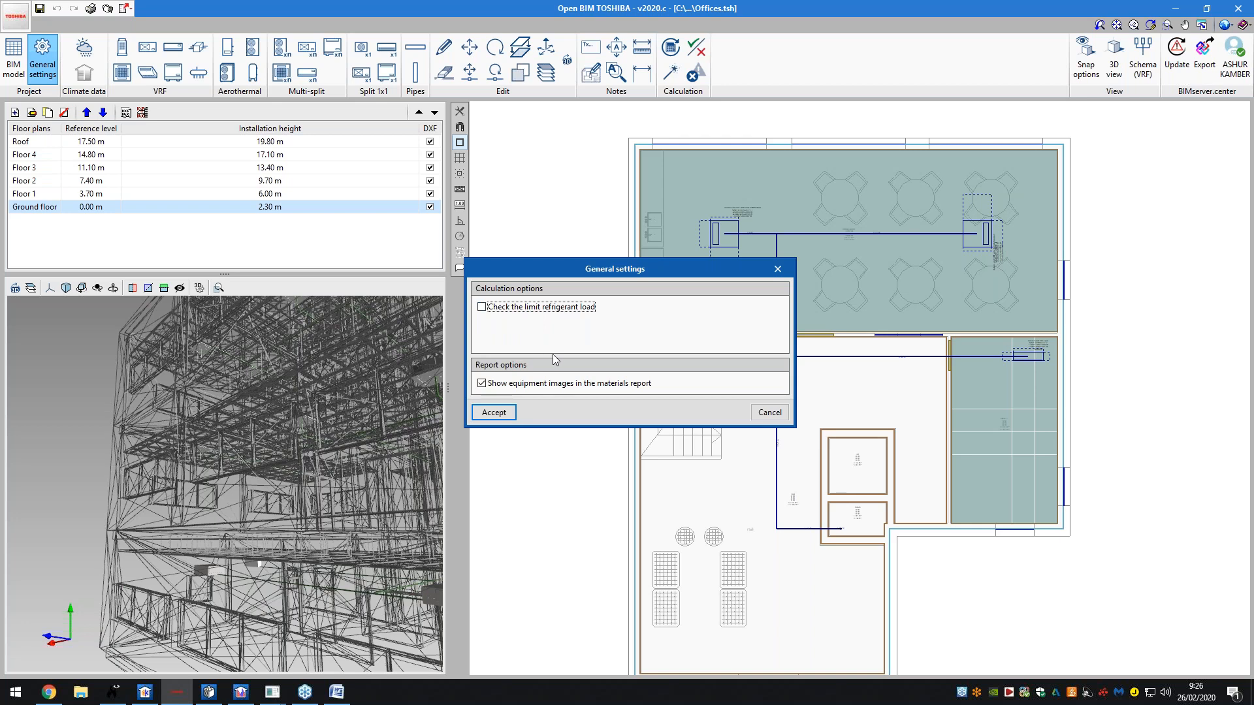
click(765, 416)
click(26, 66)
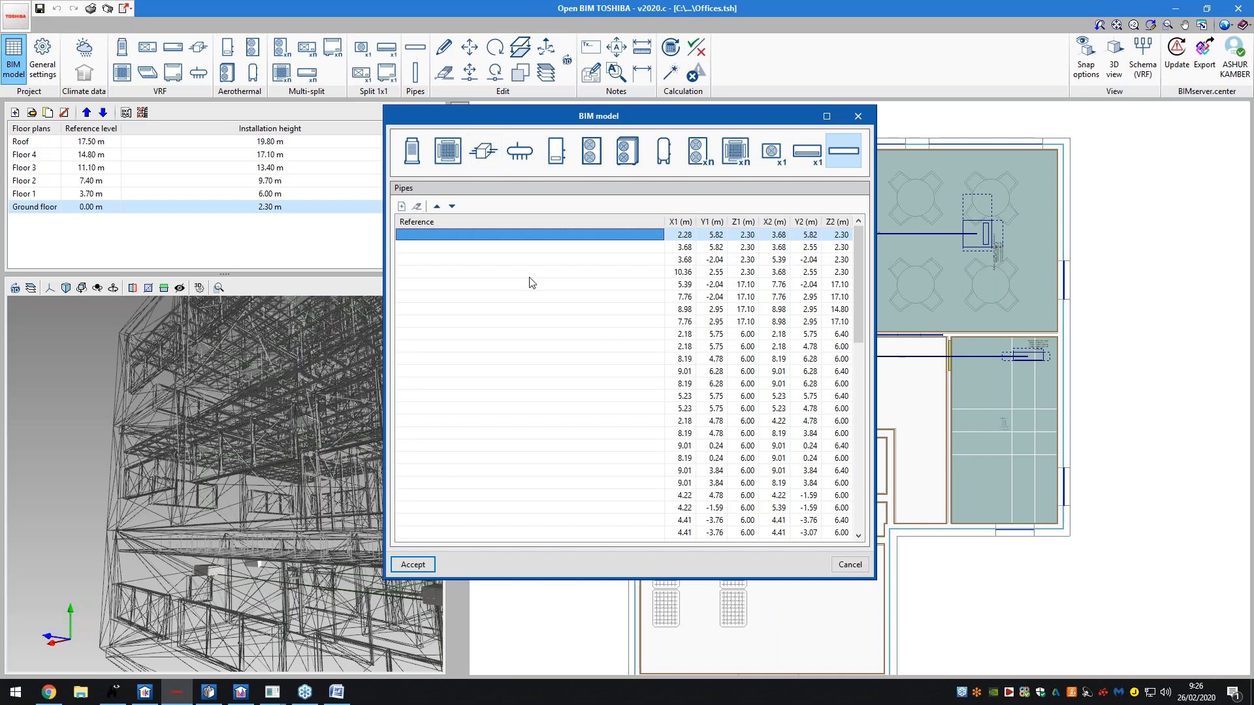
- Browse the outdoor, indoor and flow selection unit tables, close them, and open A CORUNA climate data
scroll(679, 299, down, 5)
scroll(719, 311, up, 5)
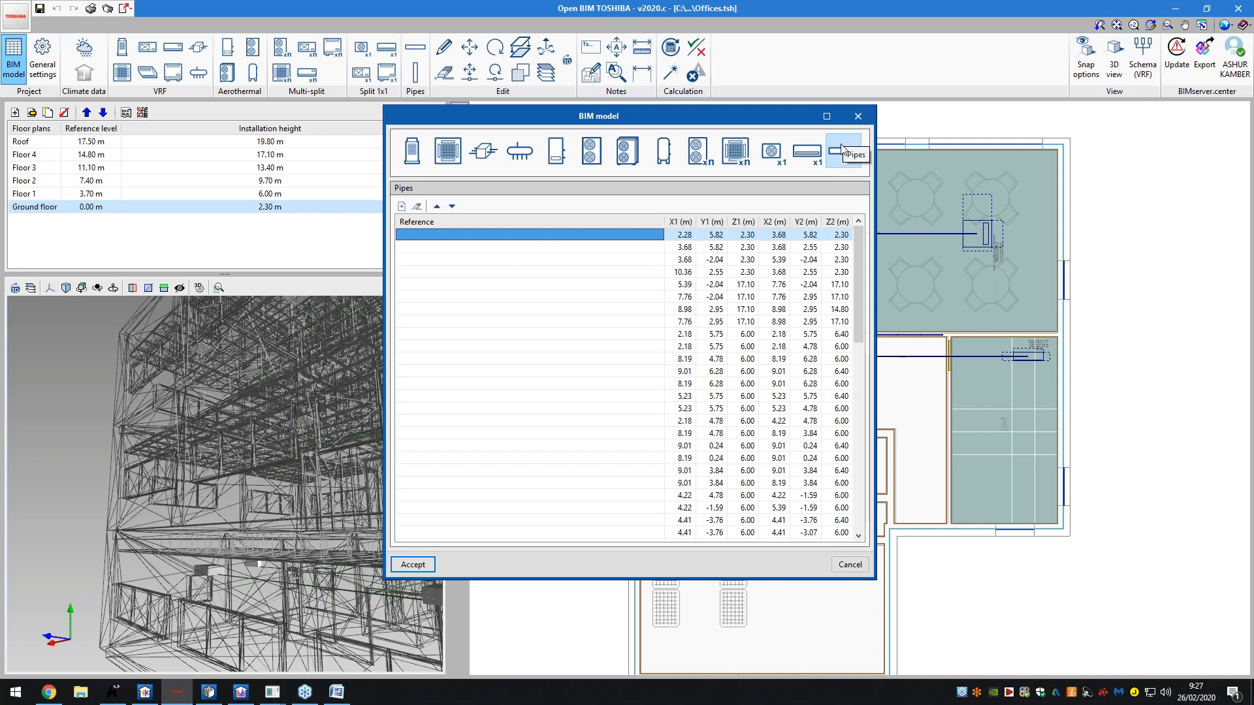
click(771, 151)
click(663, 151)
click(448, 151)
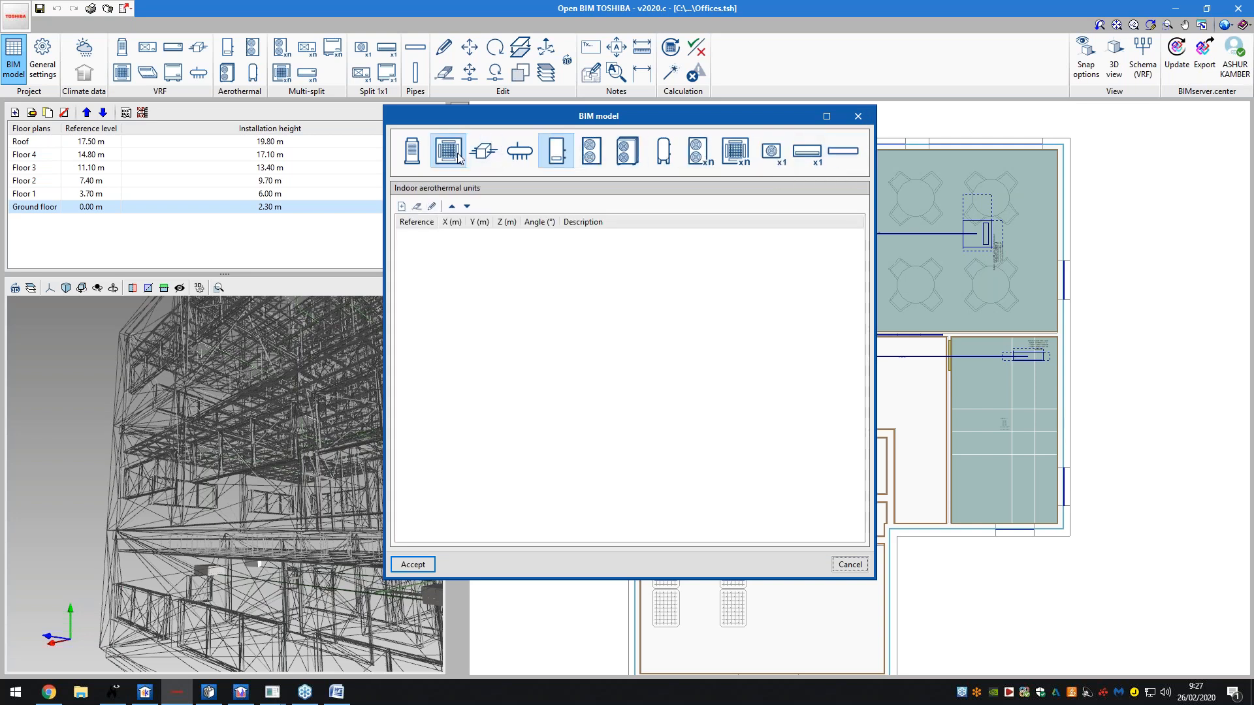
click(482, 154)
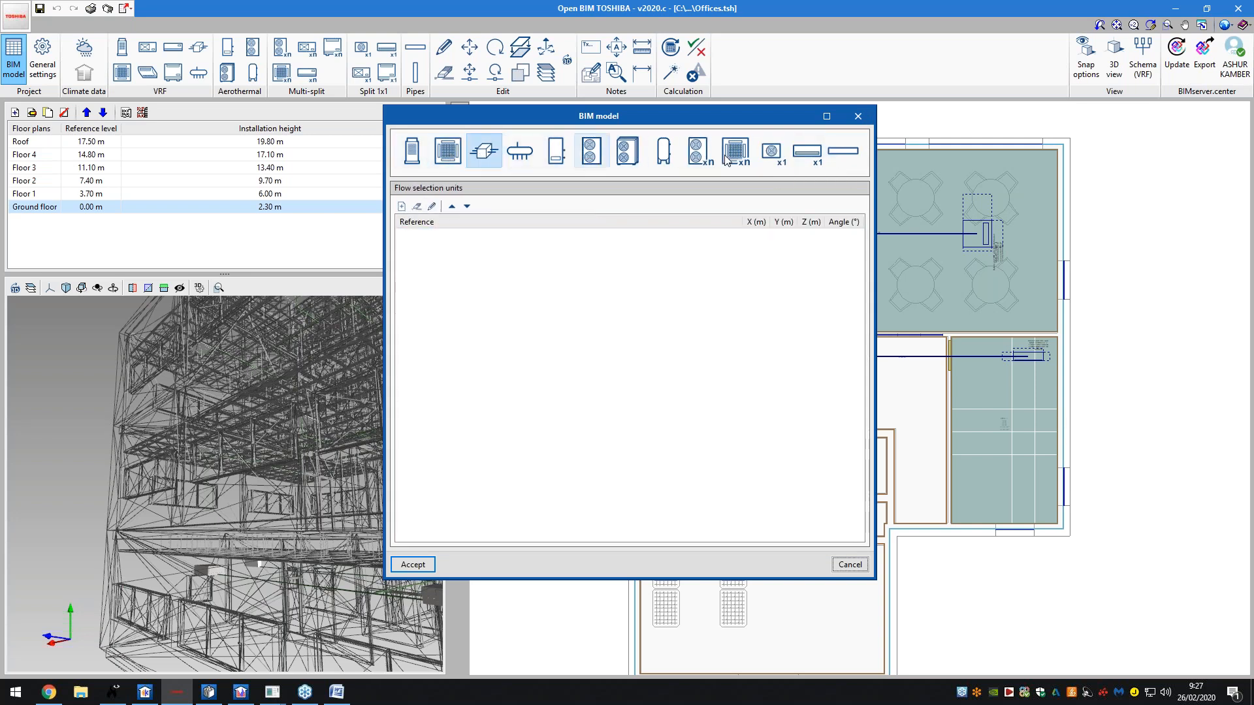
click(862, 120)
click(84, 48)
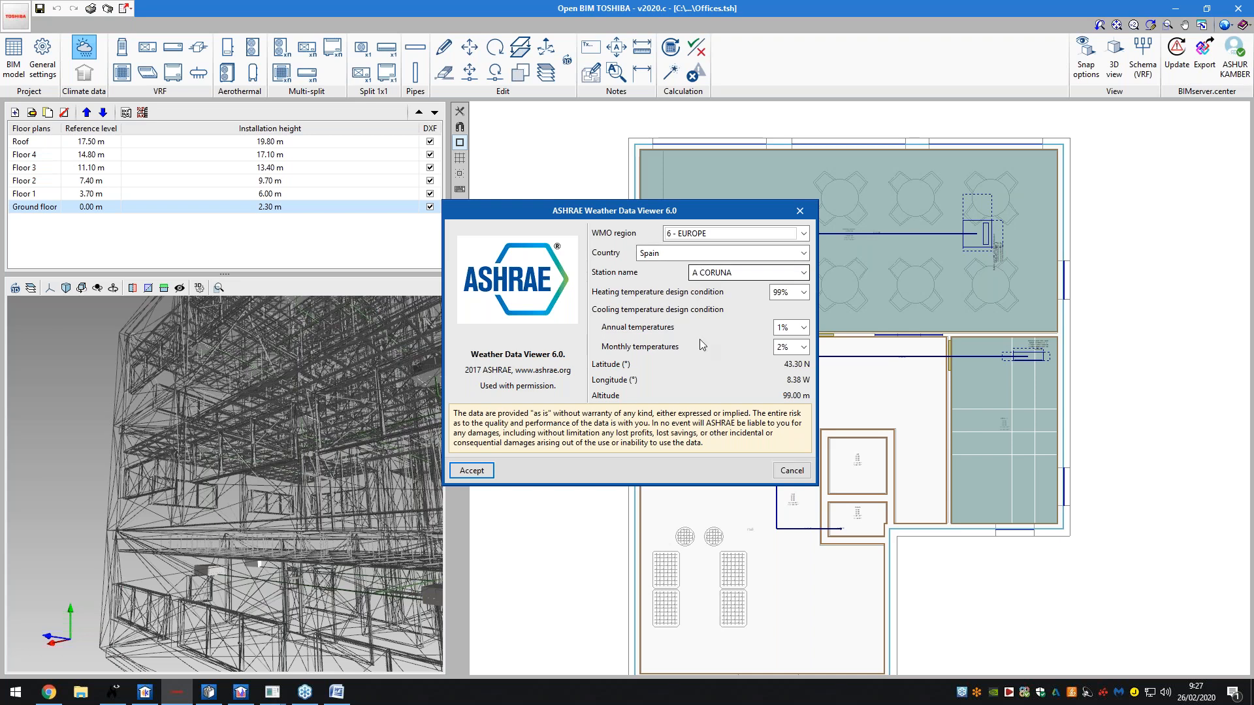
- Close the ASHRAE Weather Data Viewer and cancel the Location data dialog without changes
click(790, 471)
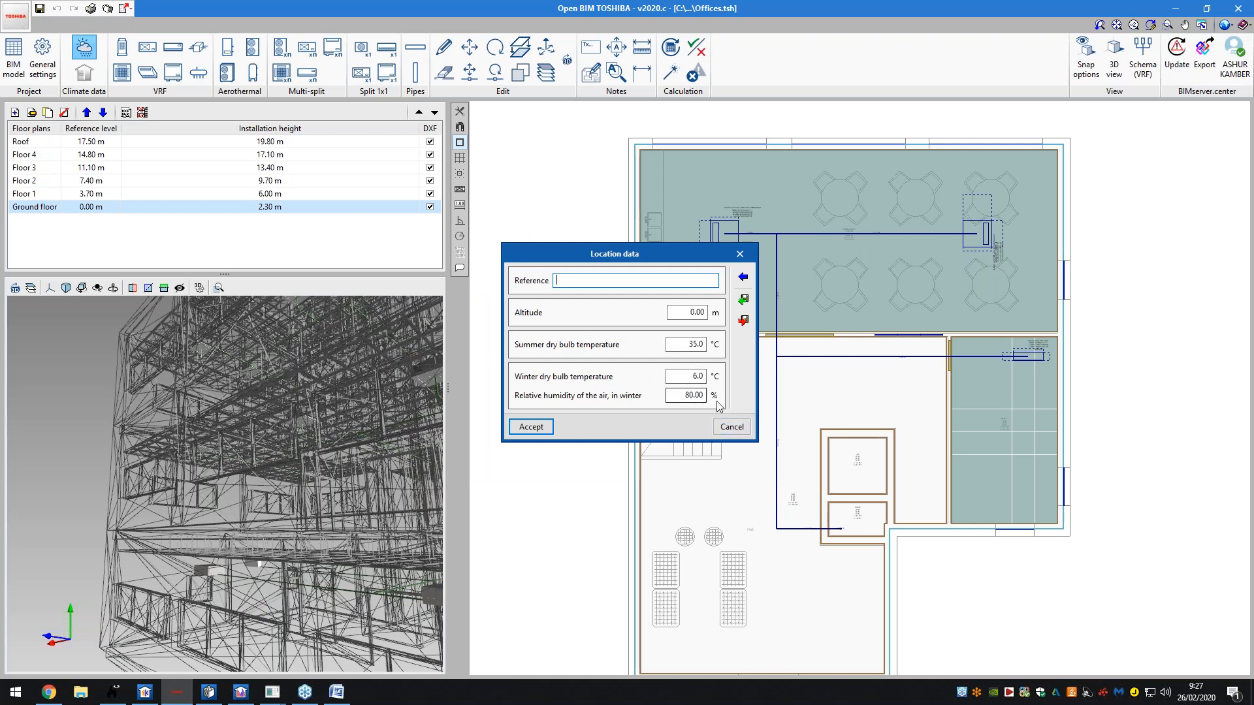
click(732, 430)
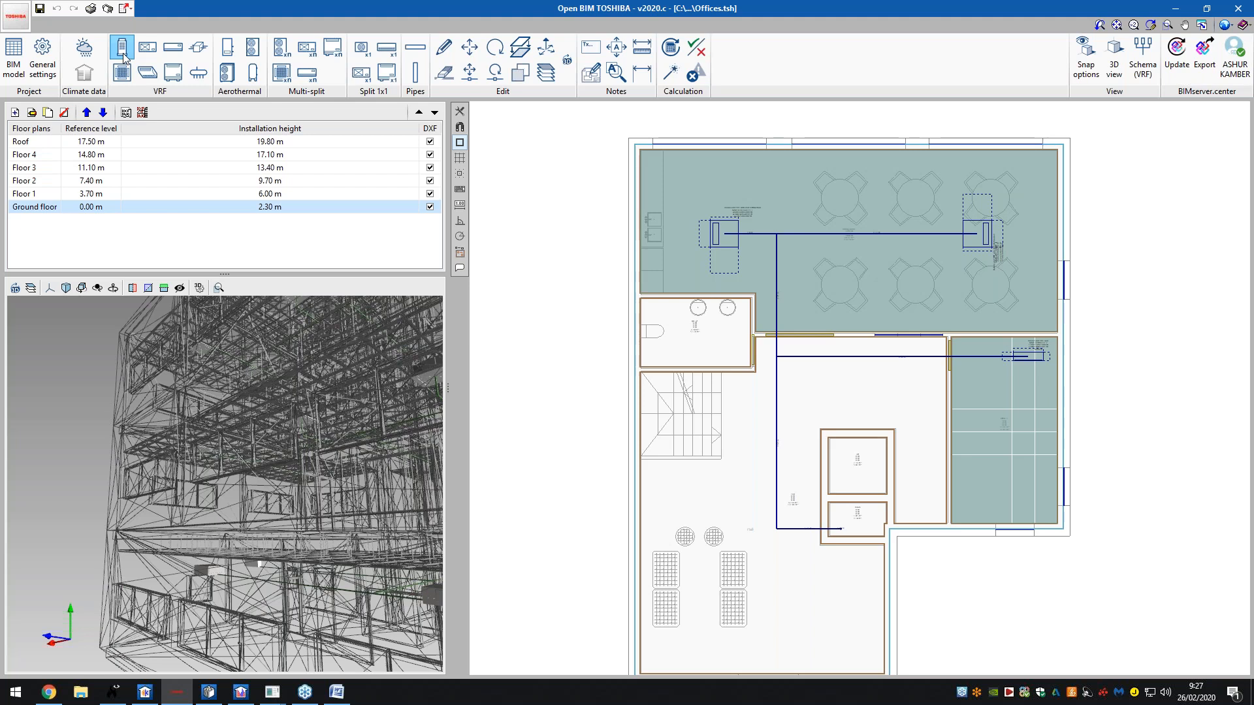
click(124, 57)
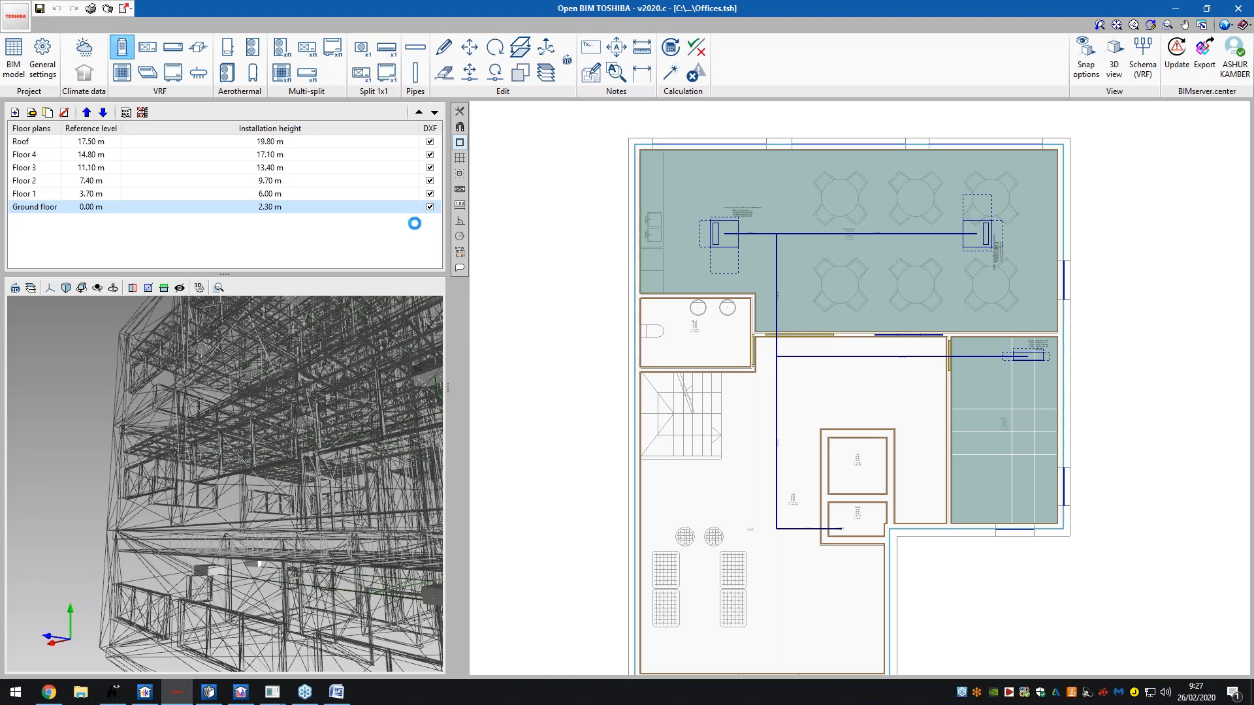
drag(605, 148, 633, 148)
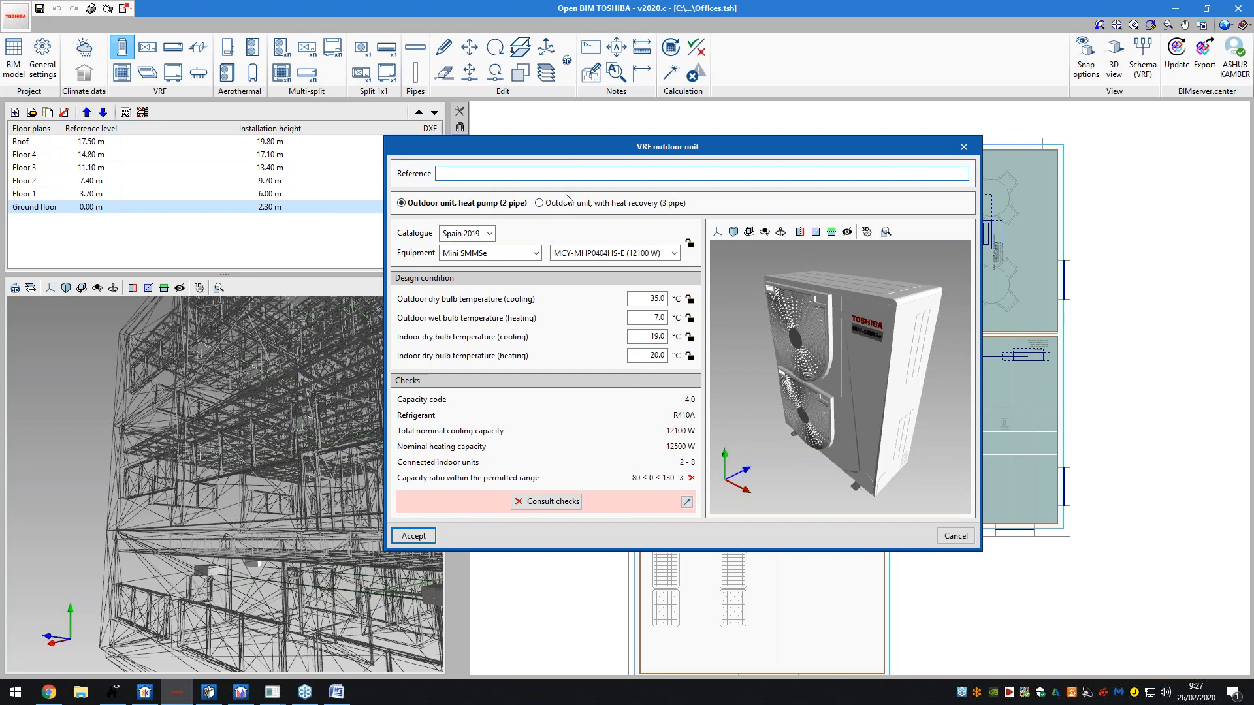
click(490, 234)
click(465, 245)
click(506, 254)
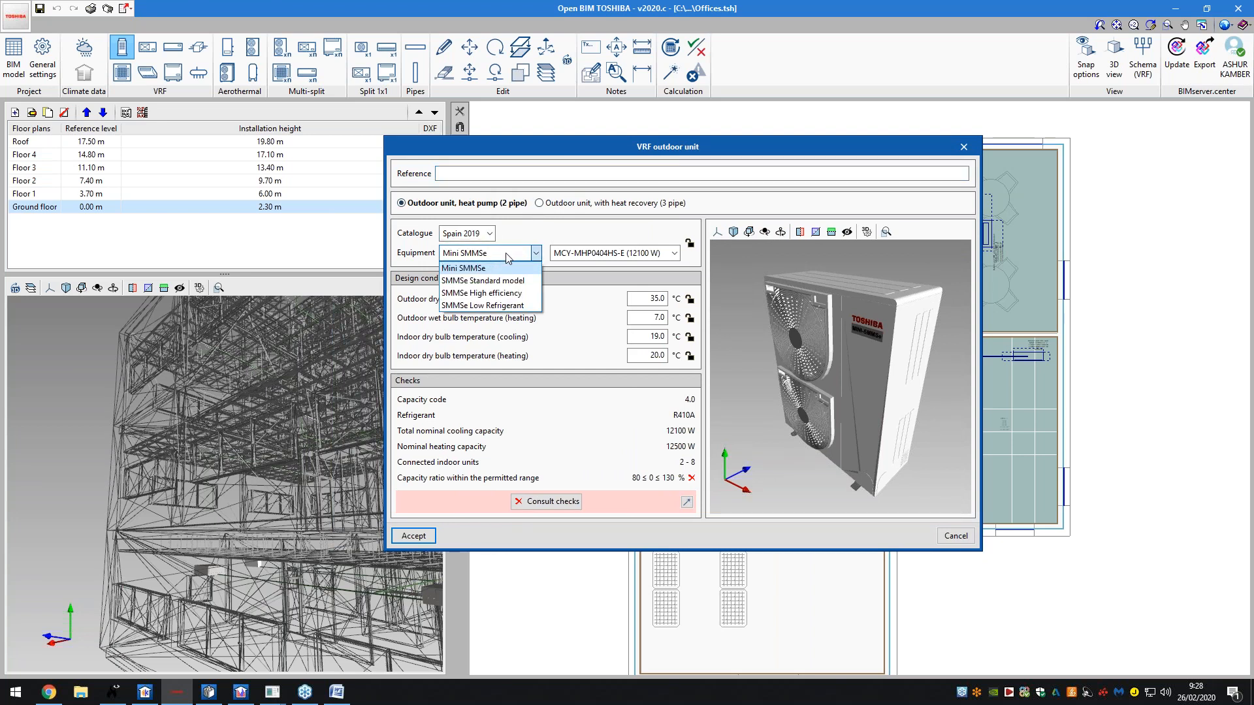
click(507, 256)
click(611, 253)
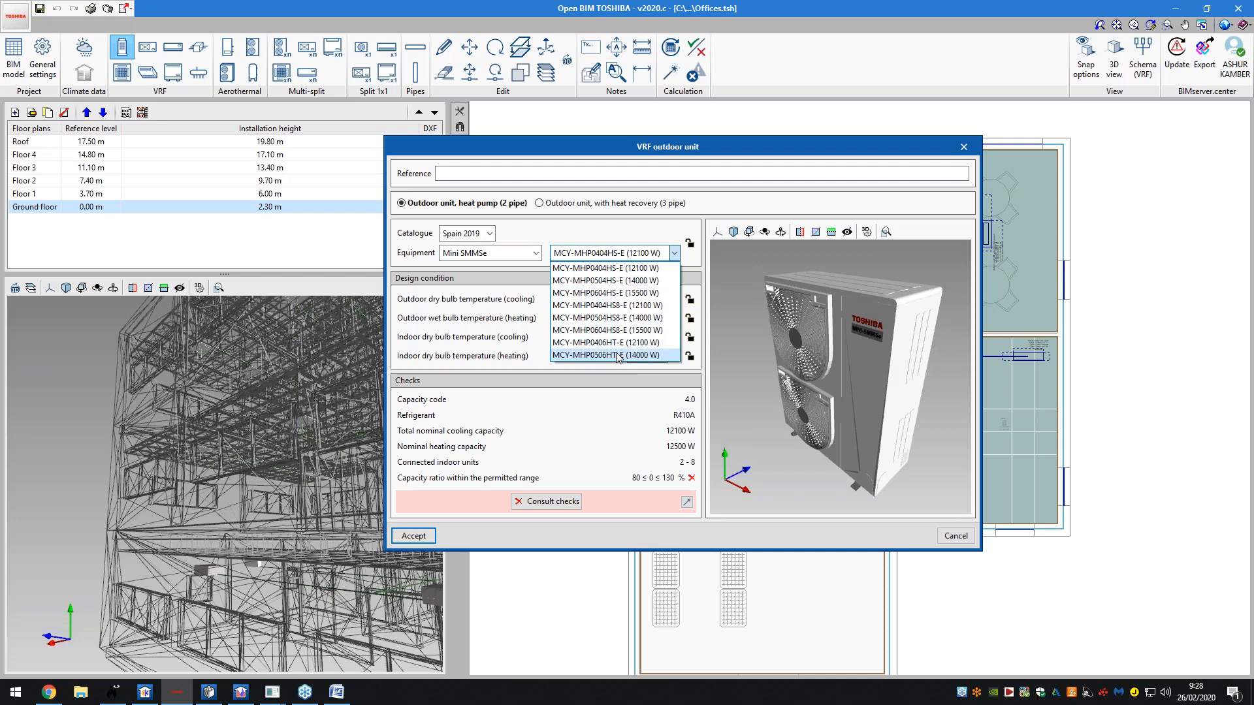
click(636, 256)
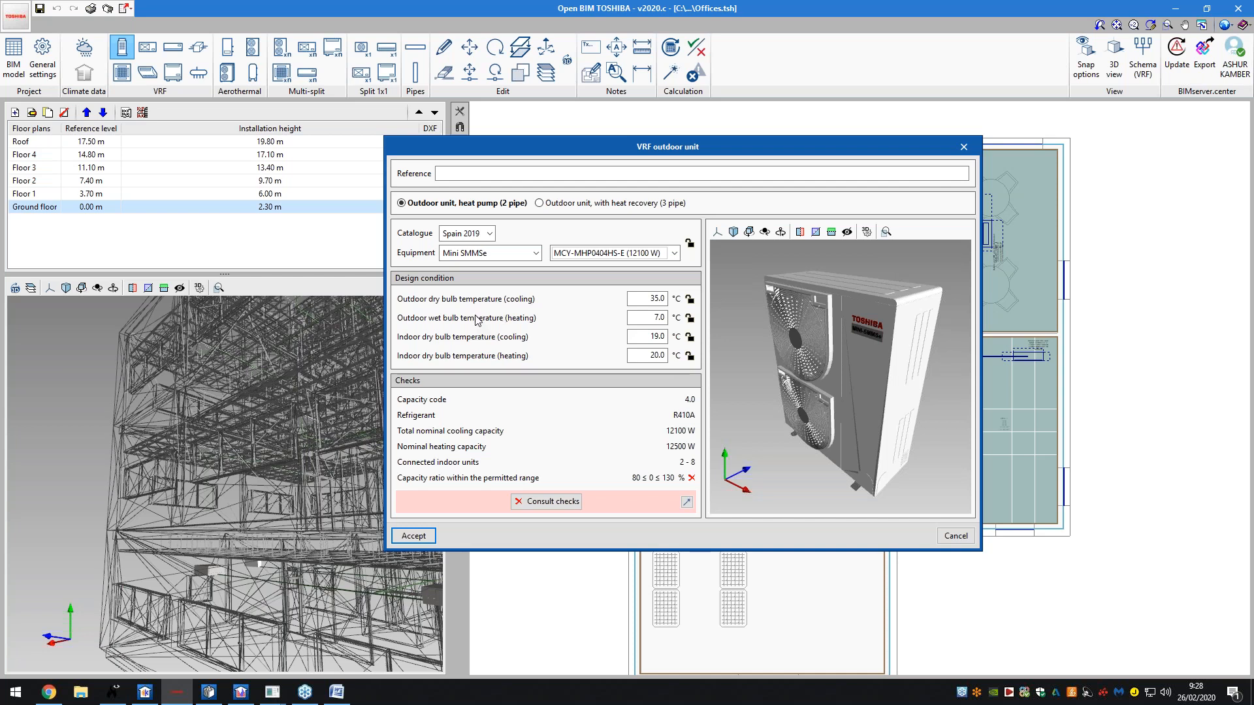
drag(763, 325, 817, 339)
click(963, 147)
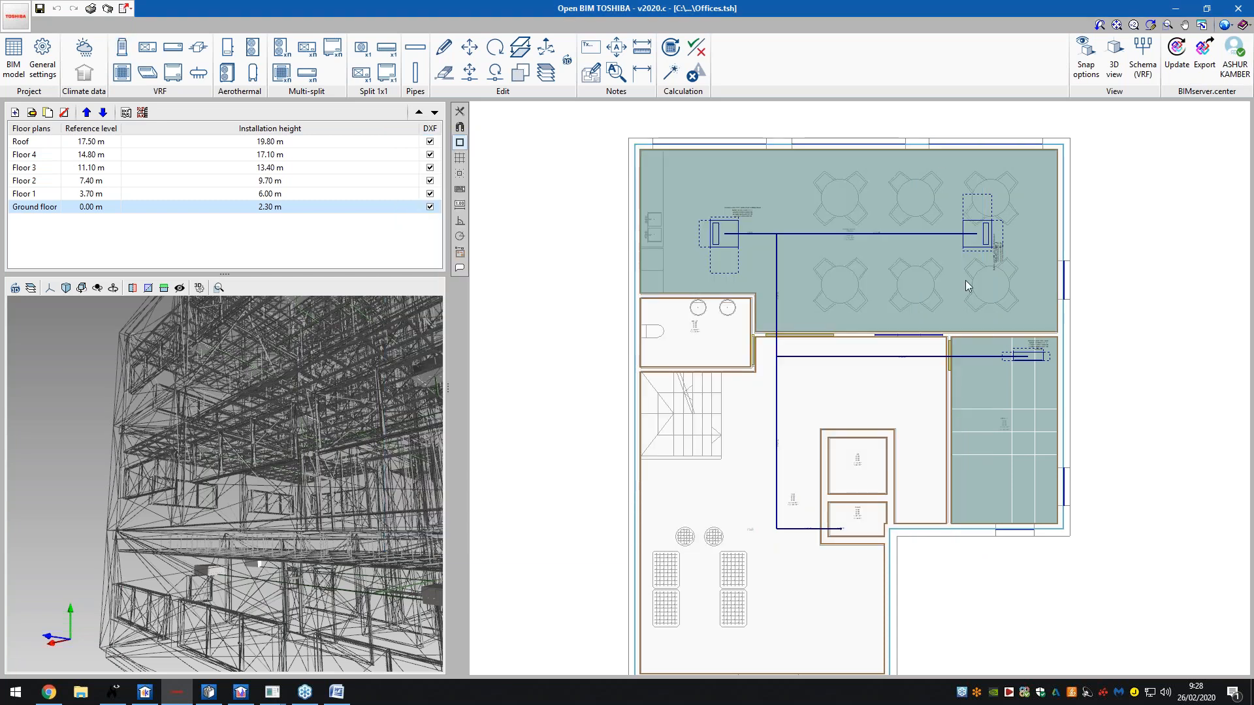
- Review the MMD-AP0156BHP1-E unit's capacity checks, confirming 4244 W cooling exceeds the required 2750 W
click(710, 237)
mouse_move(794, 510)
mouse_down()
mouse_move(795, 470)
mouse_move(775, 495)
mouse_up()
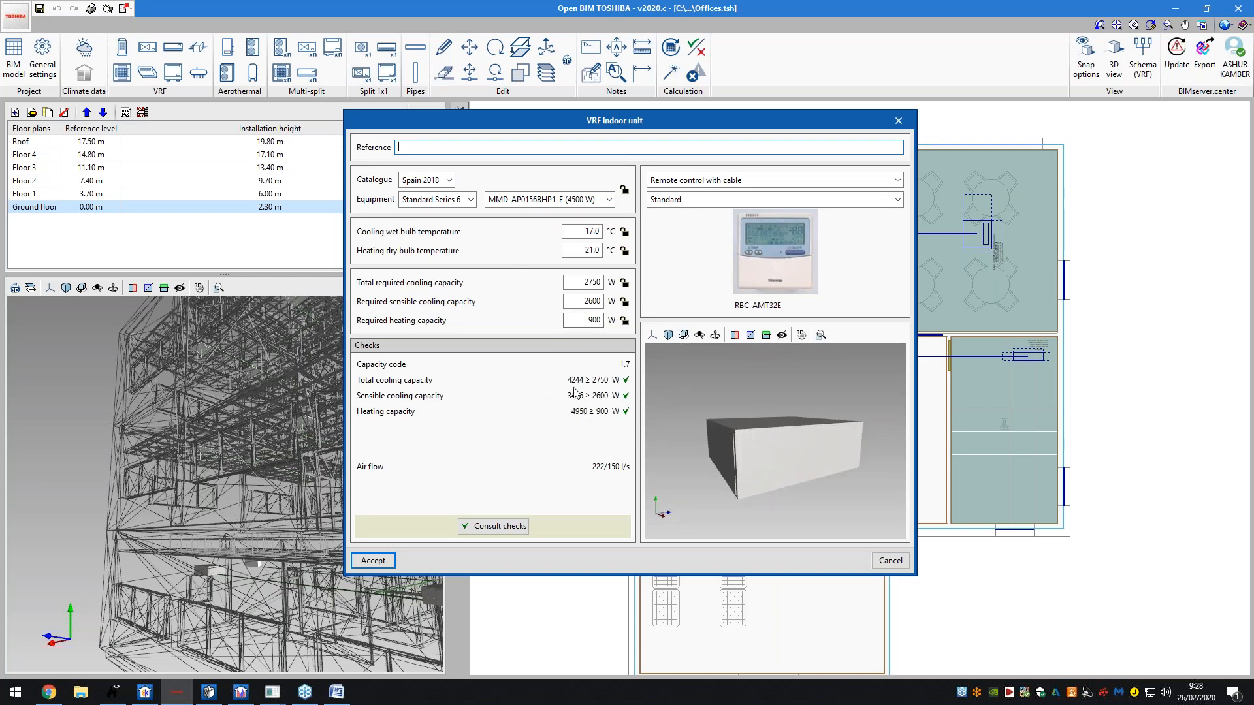
click(524, 531)
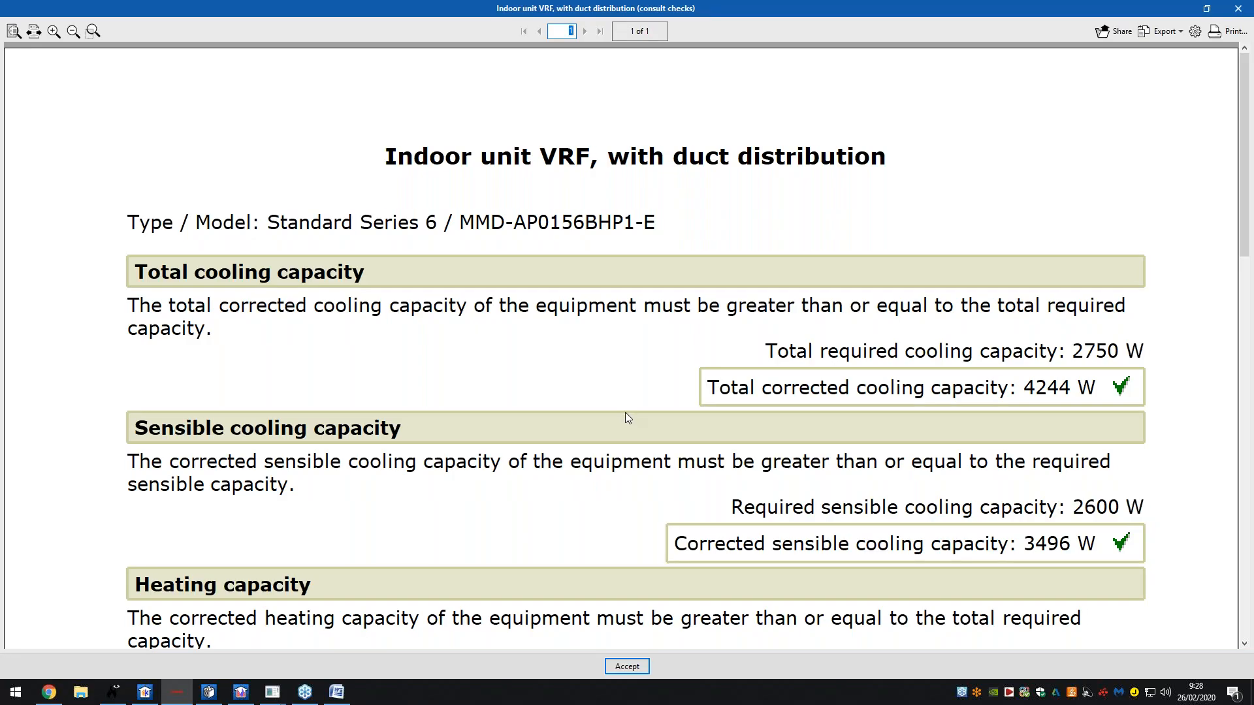
scroll(624, 413, down, 6)
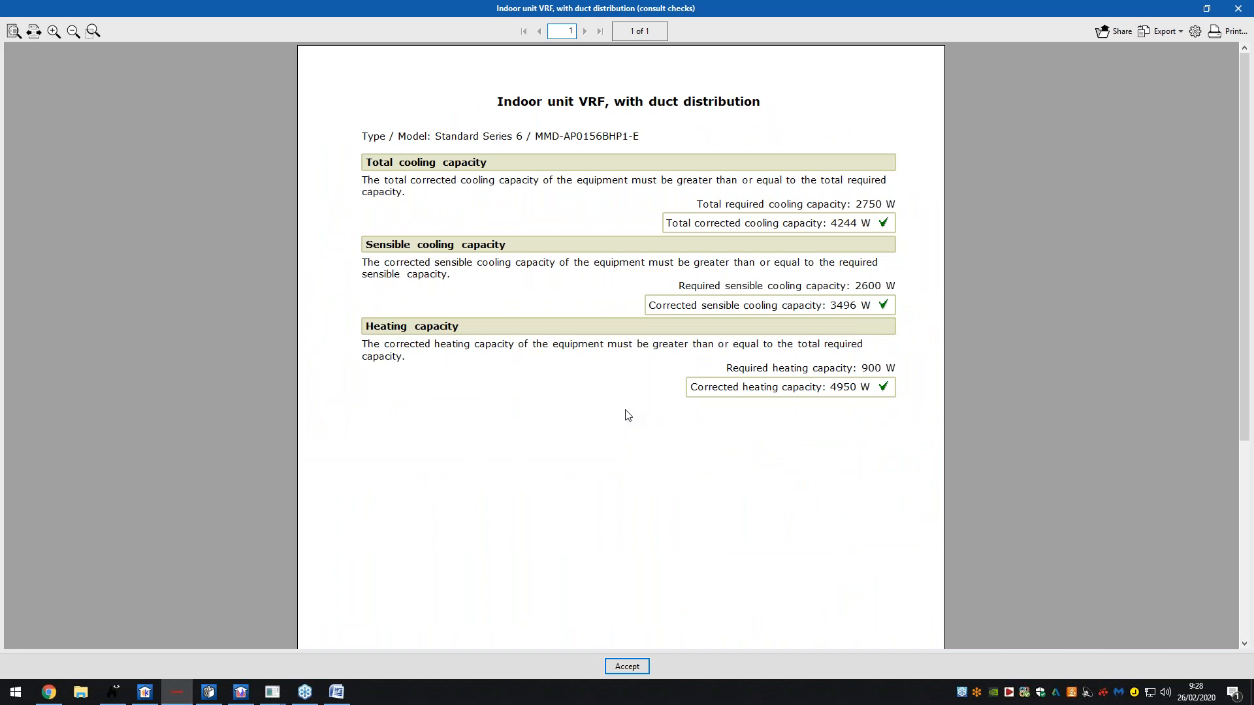
scroll(625, 415, down, 1)
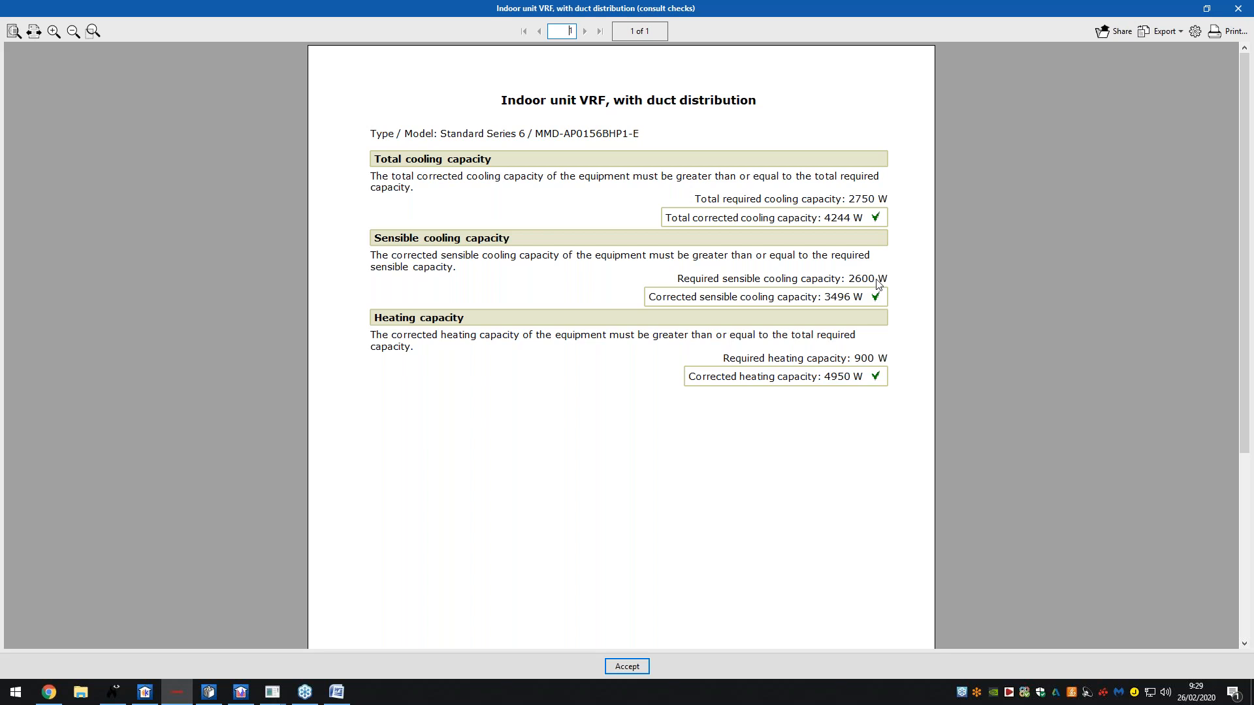
drag(835, 198, 884, 203)
- Change the indoor unit to MMD-AP0126BHP1-E (3600 W) and review its sensible cooling warning (2596 of 2600 W)
click(614, 667)
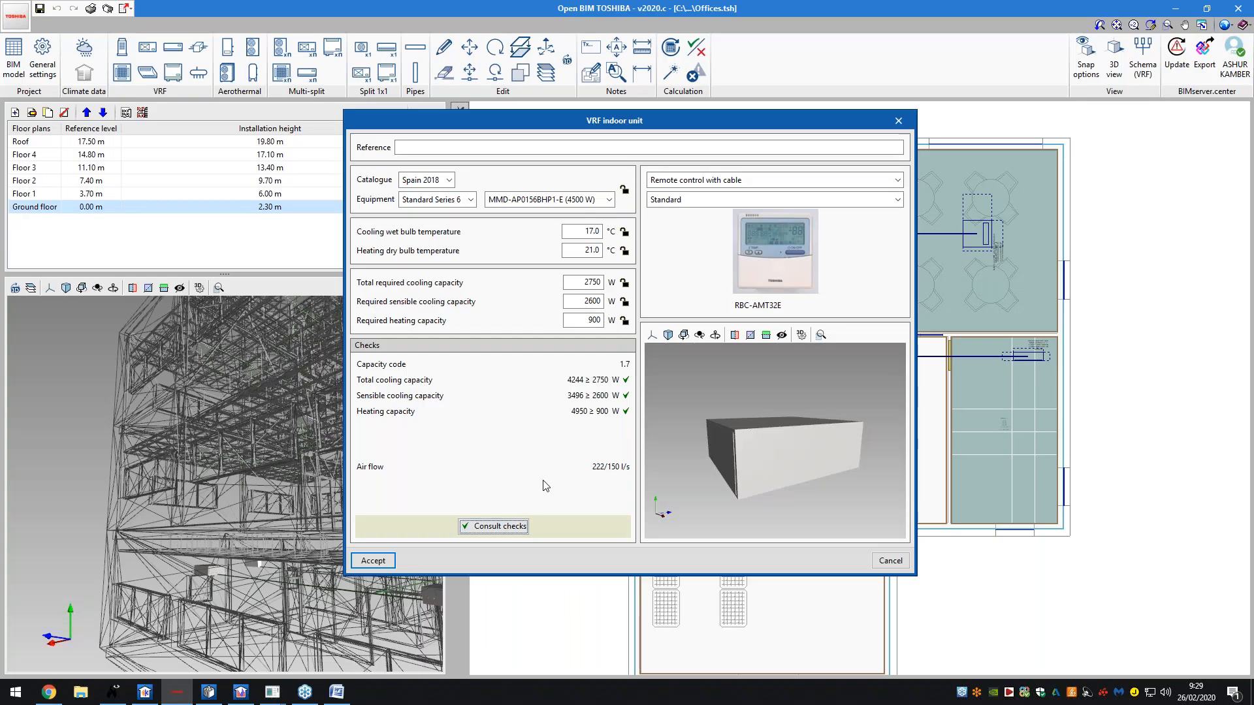
click(575, 200)
click(578, 215)
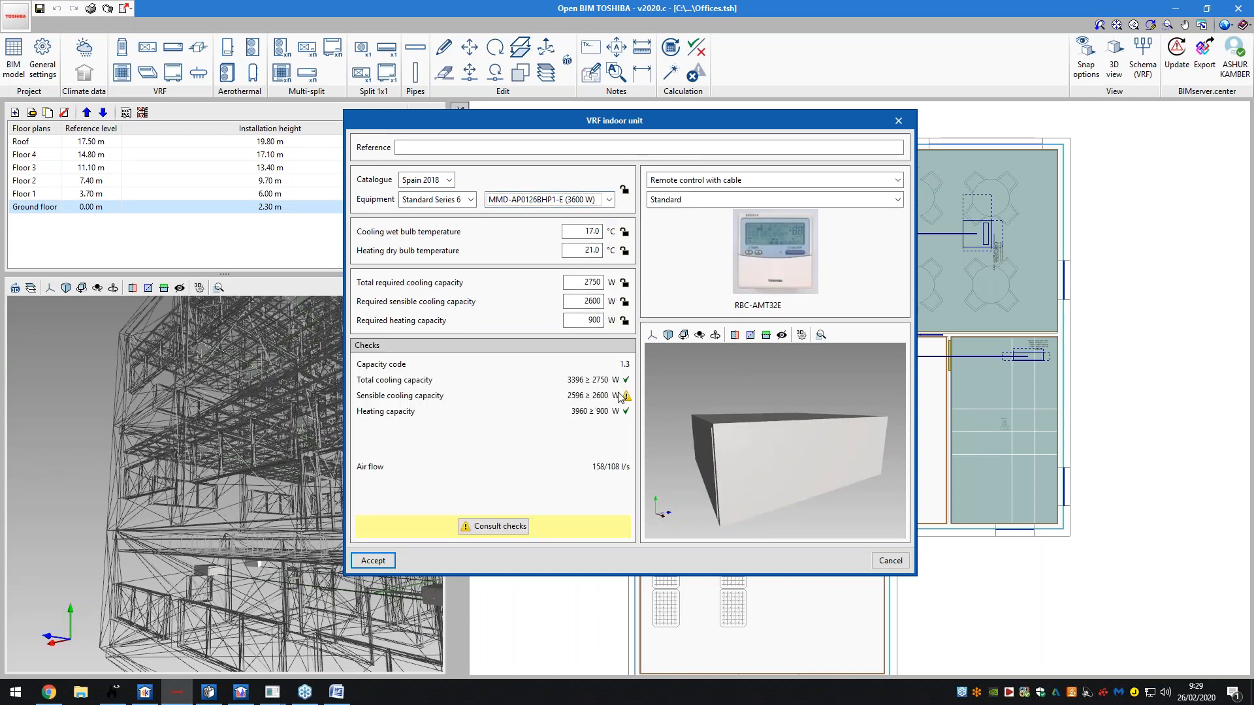
click(562, 203)
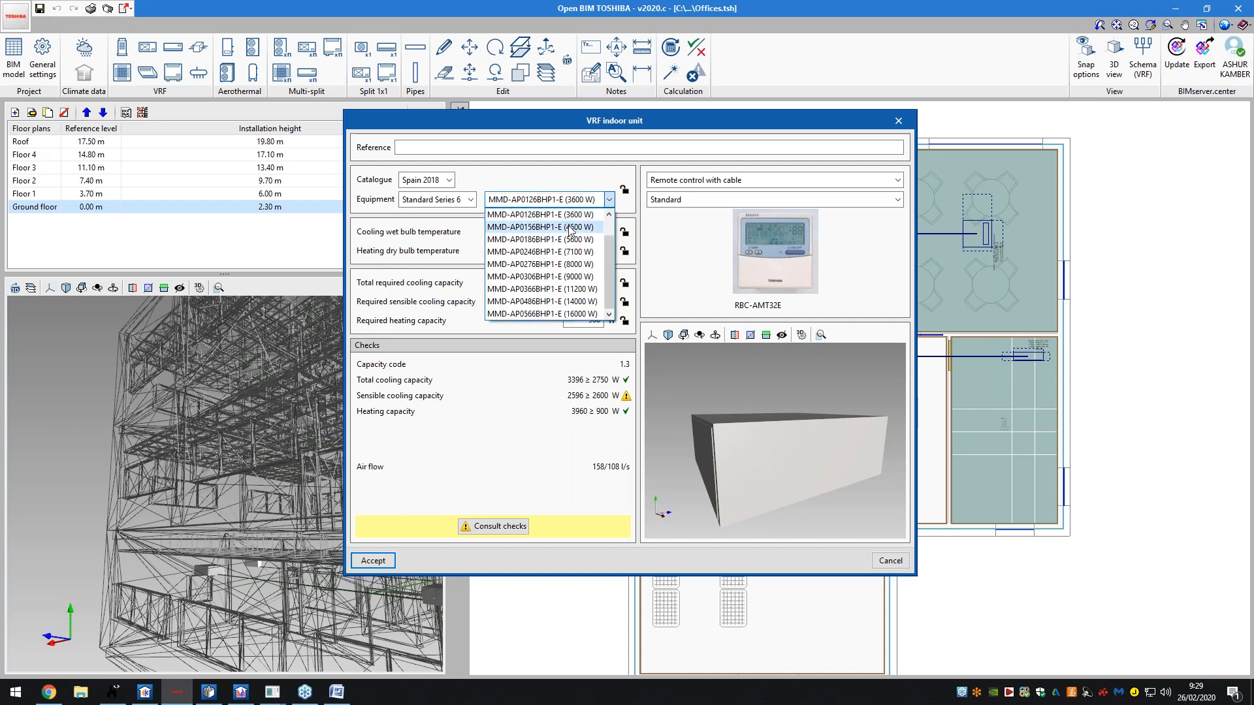
click(591, 372)
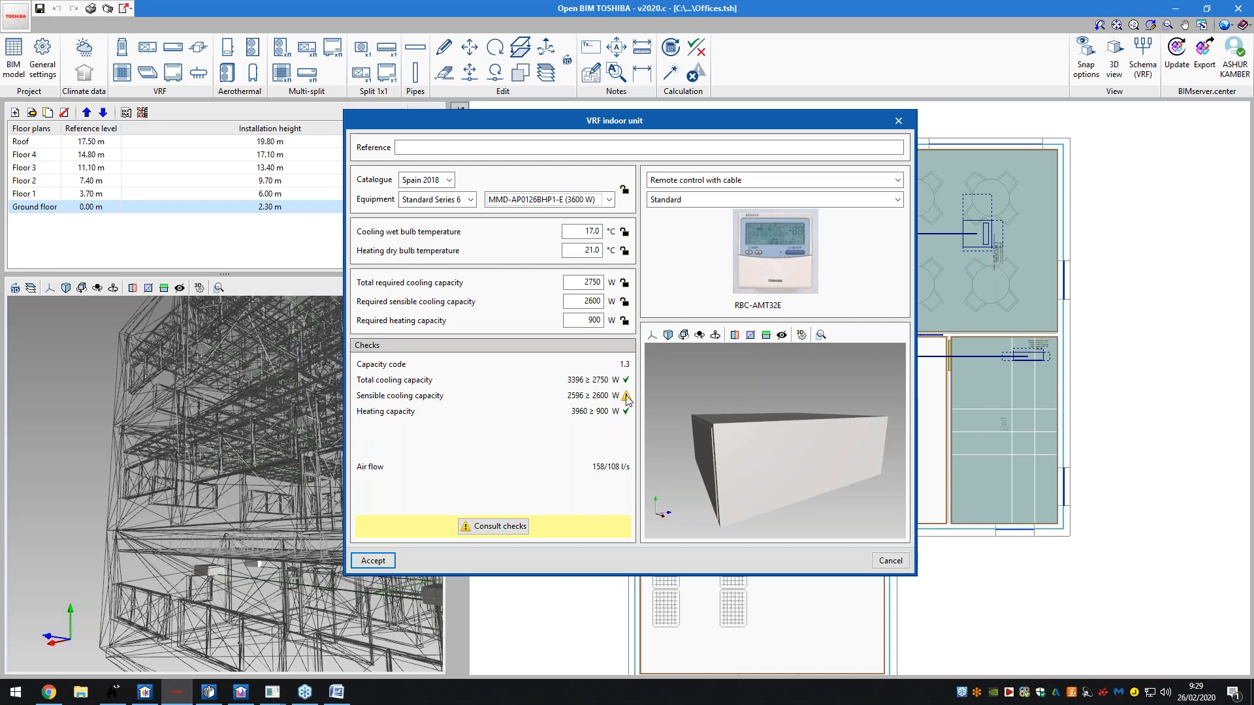
click(497, 527)
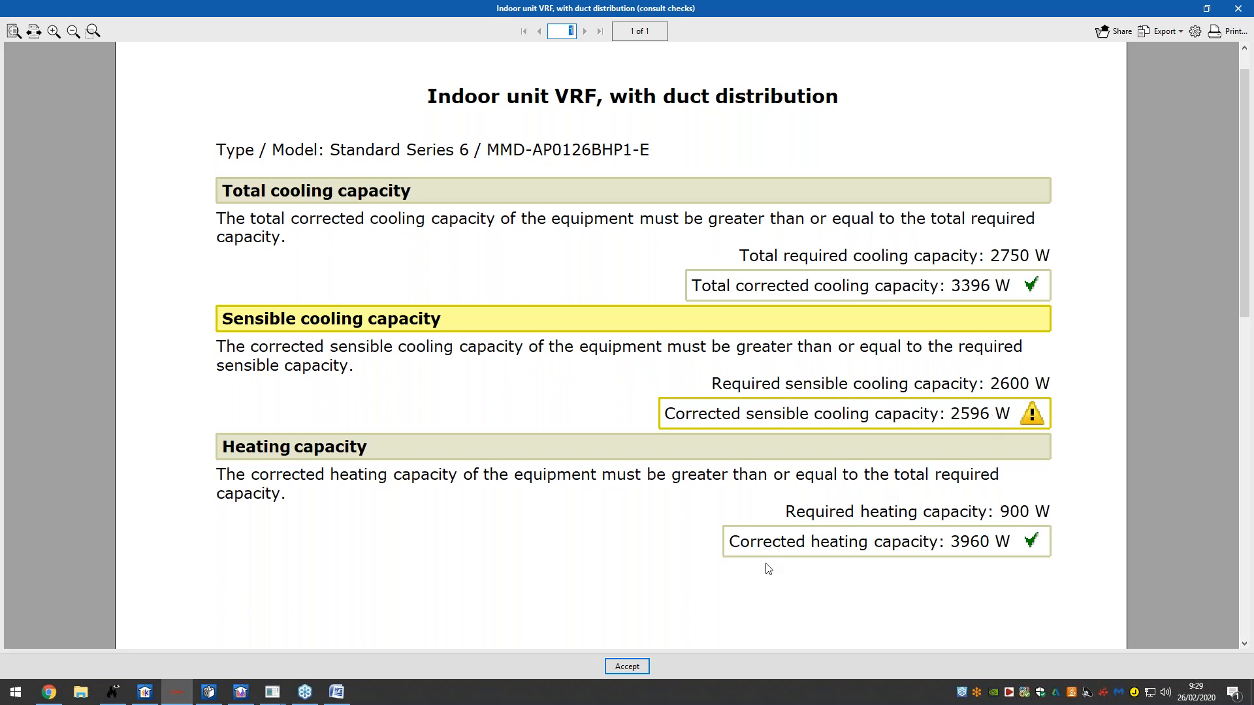
click(638, 666)
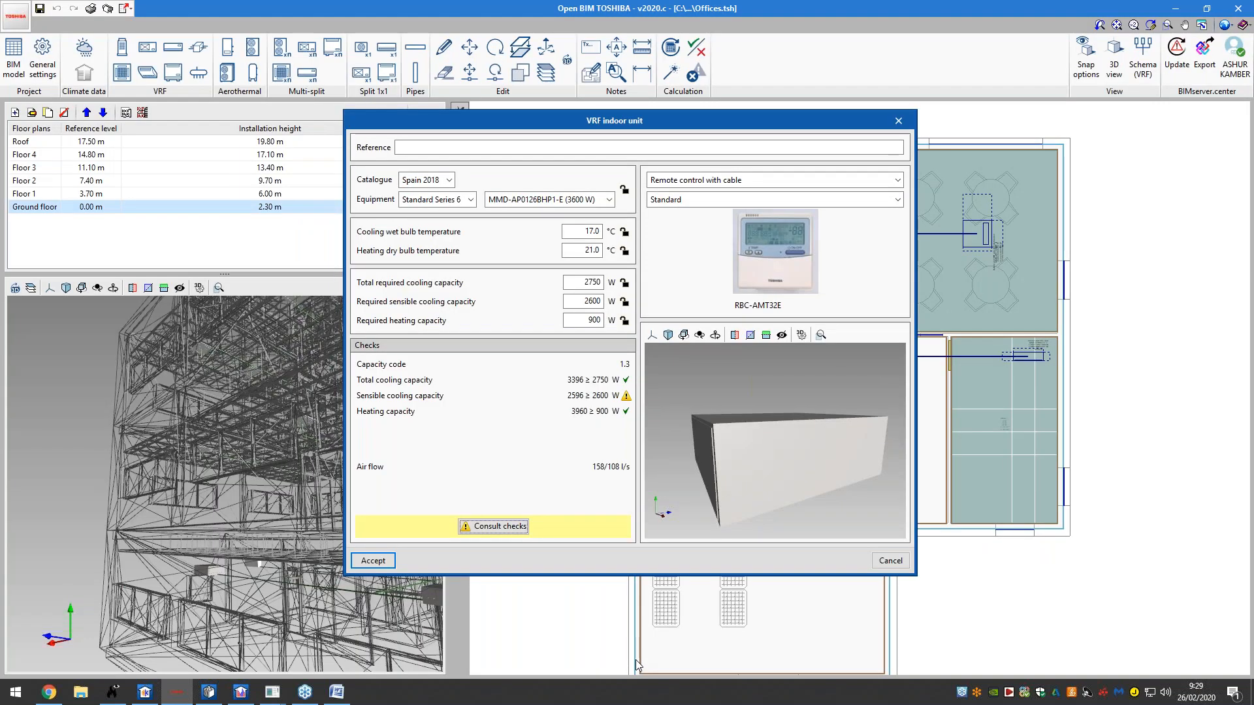
click(880, 561)
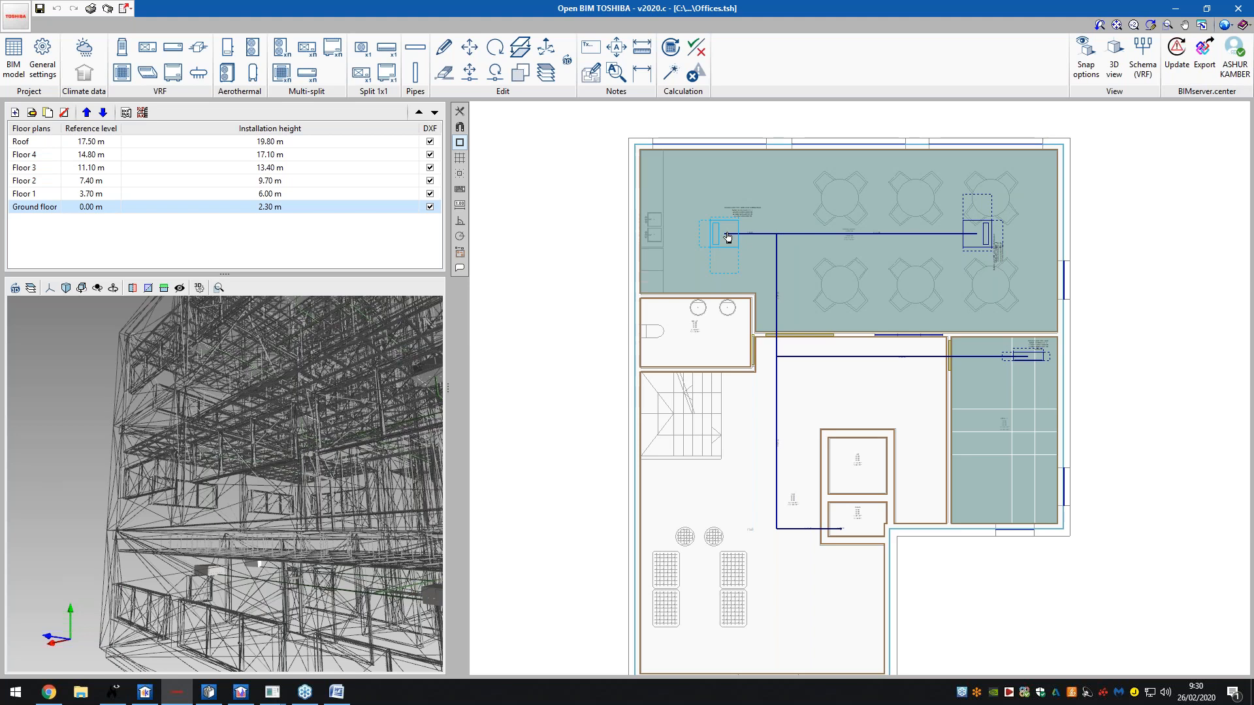
click(673, 77)
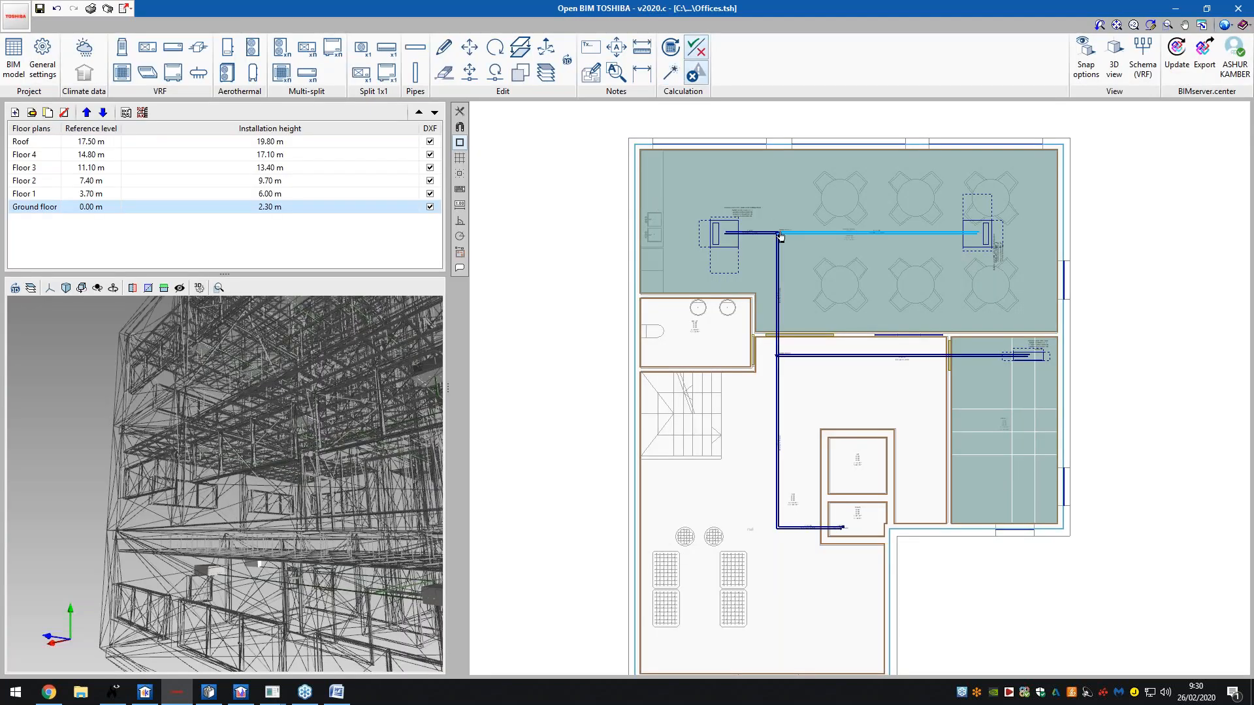
scroll(781, 237, up, 6)
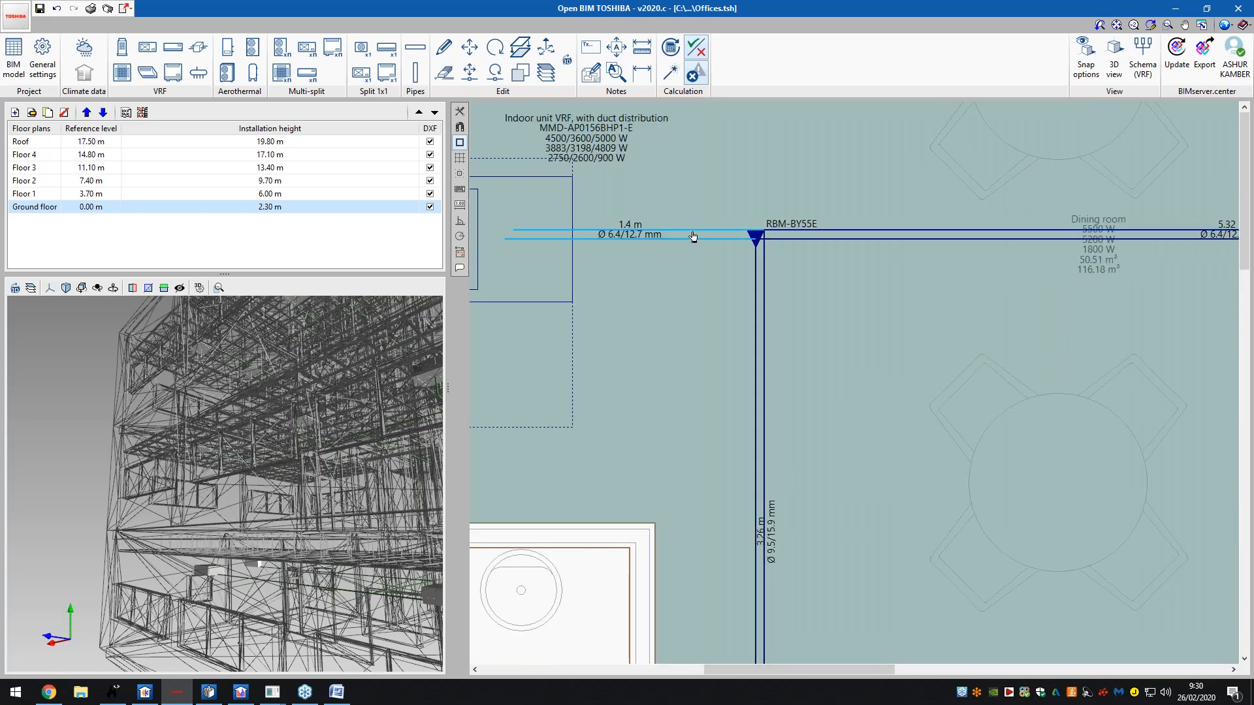
scroll(693, 236, down, 8)
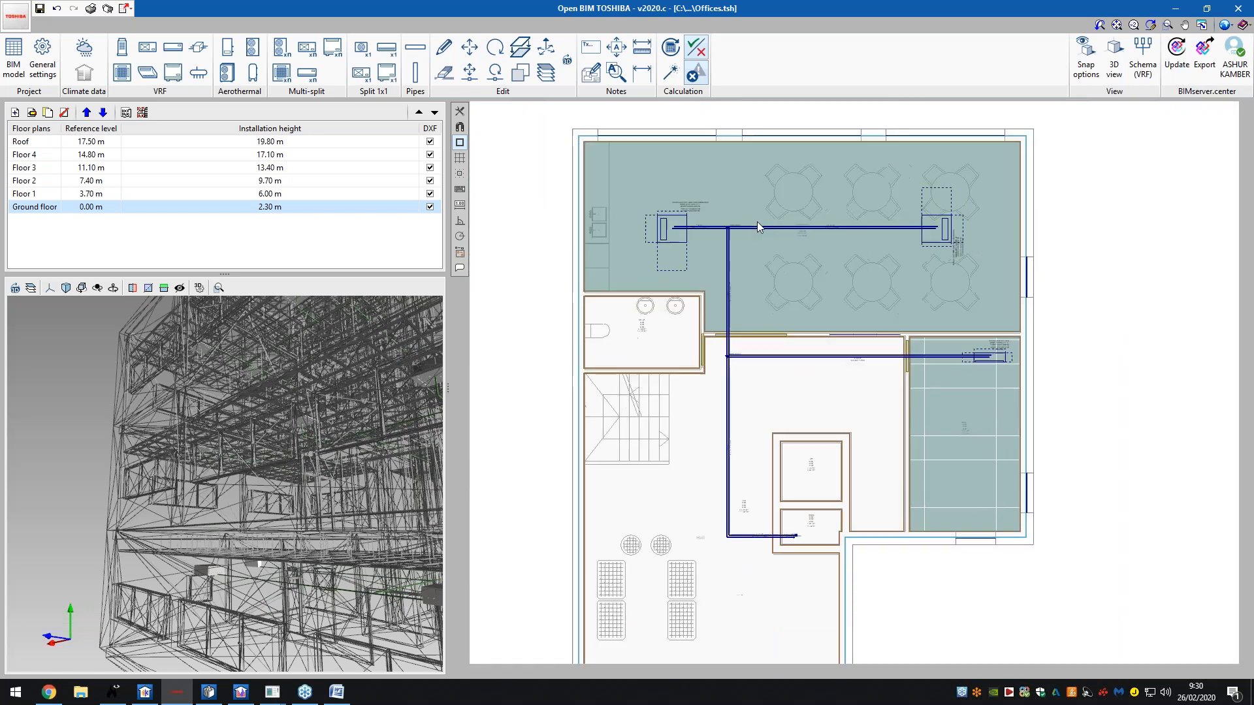
- On the Floor 1 plan, inspect an indoor unit's properties and a horizontal pipe segment's details
click(321, 196)
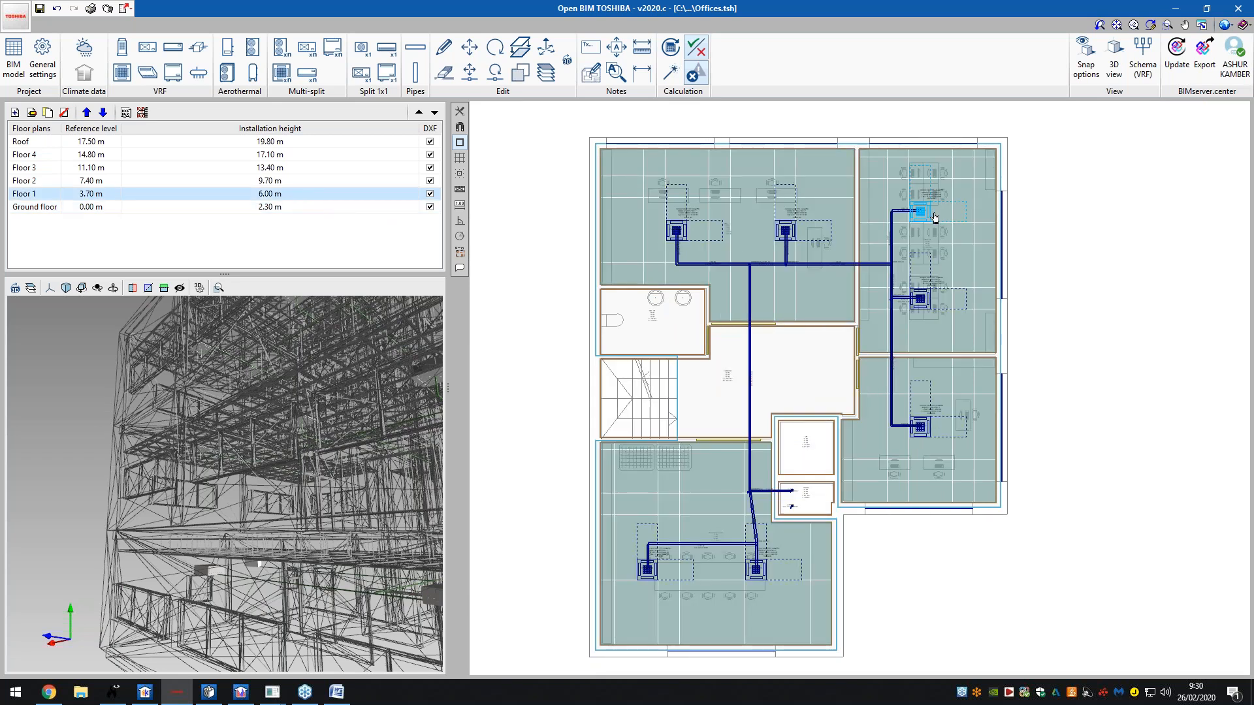
click(979, 220)
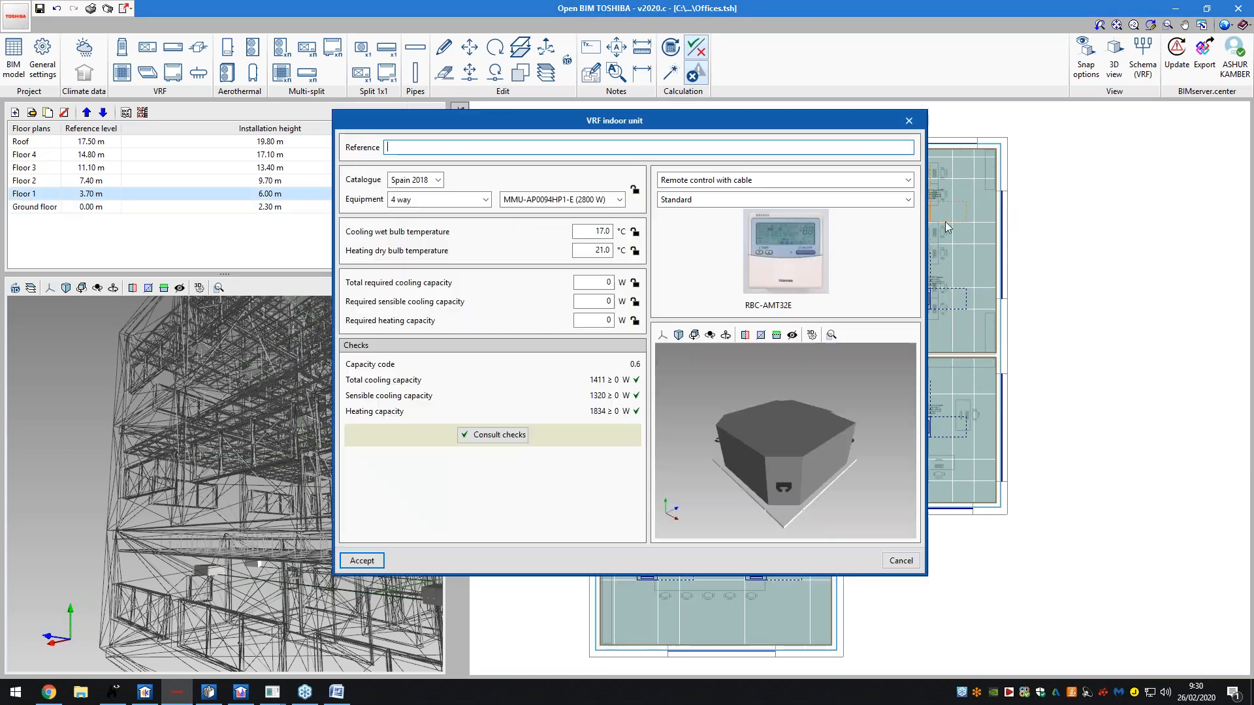
click(909, 121)
click(855, 264)
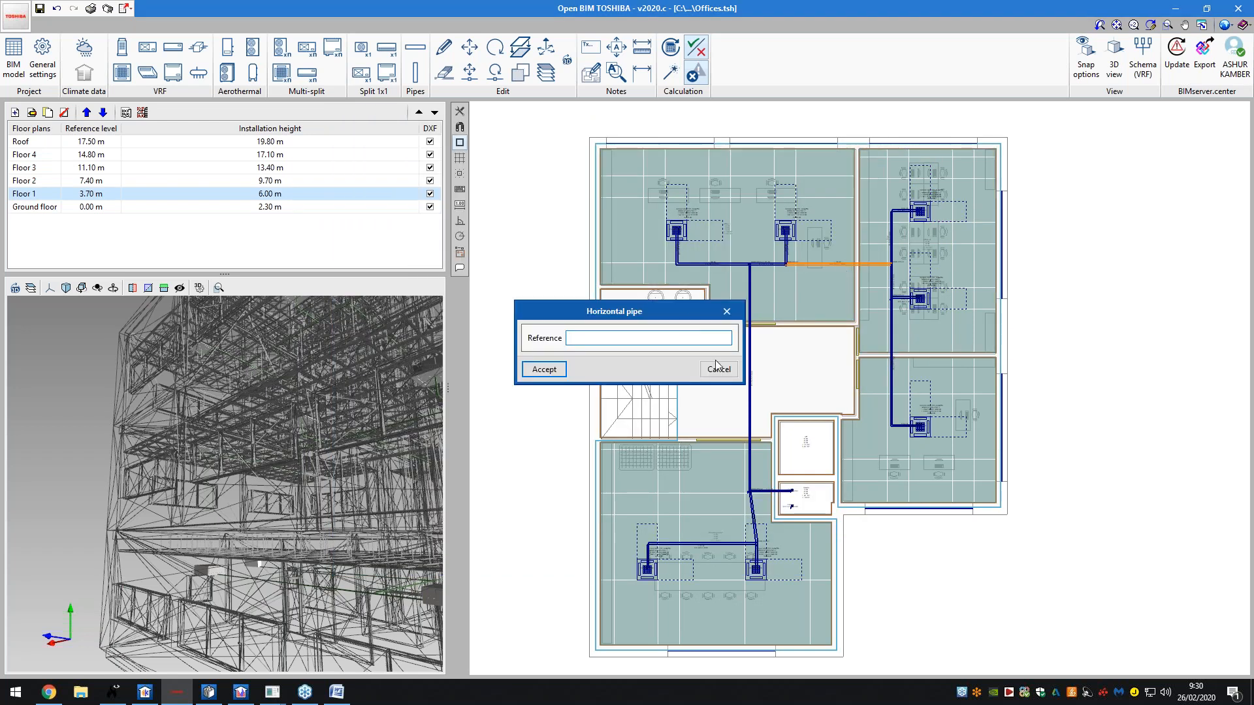
click(729, 311)
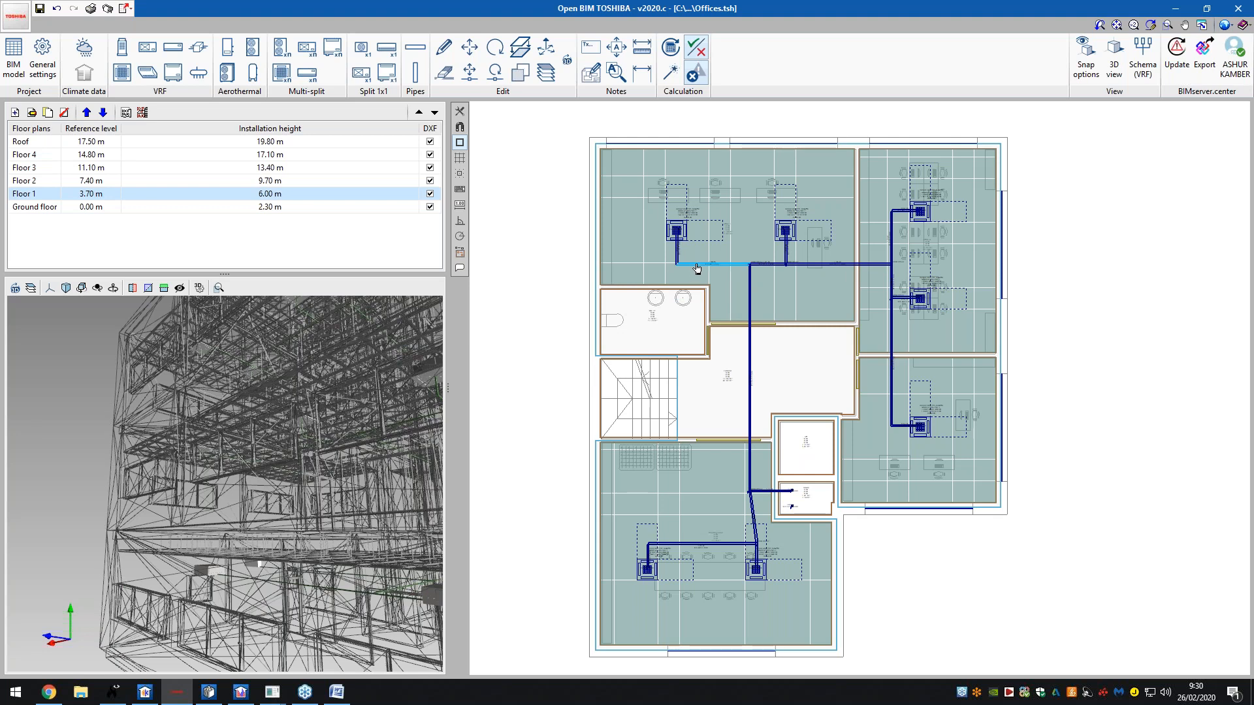
- Show the Floor 2 plan, orbit its 3D preview, and open the full 3D view of the building
click(196, 180)
drag(240, 358, 330, 371)
scroll(222, 440, up, 2)
drag(217, 449, 405, 389)
scroll(262, 448, up, 3)
scroll(225, 438, down, 4)
scroll(483, 363, down, 1)
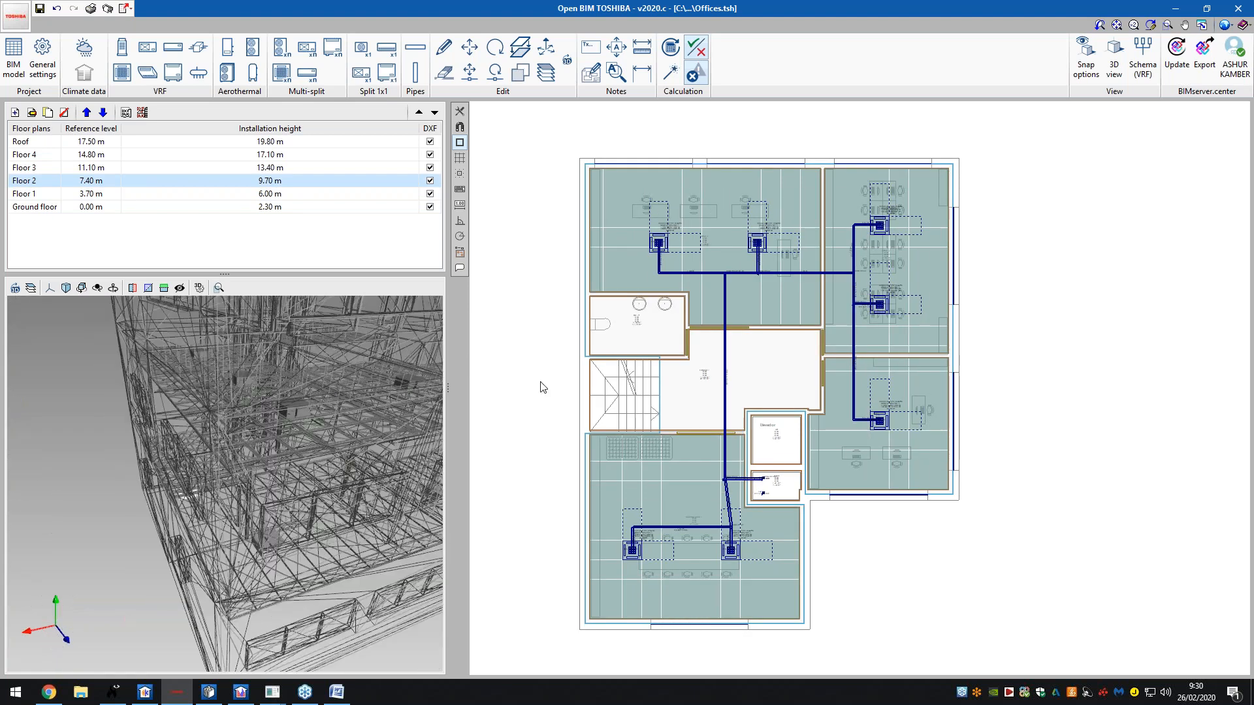
scroll(595, 386, down, 1)
scroll(674, 386, up, 1)
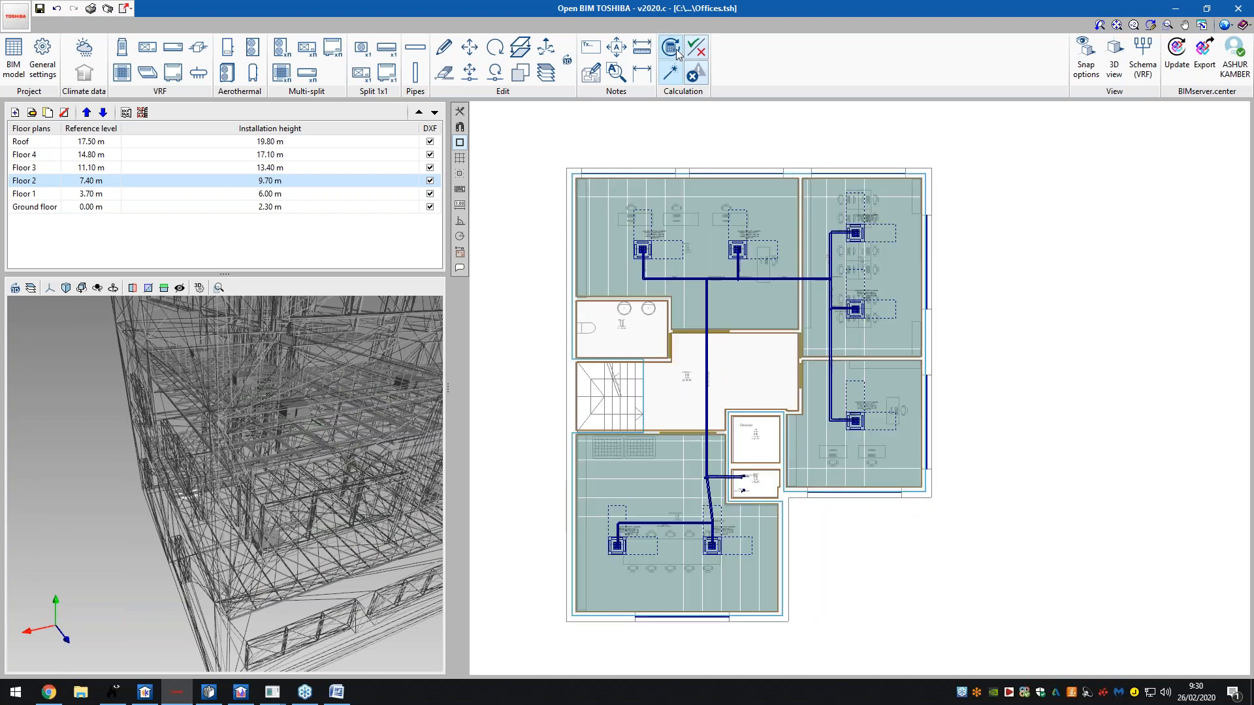
click(1113, 62)
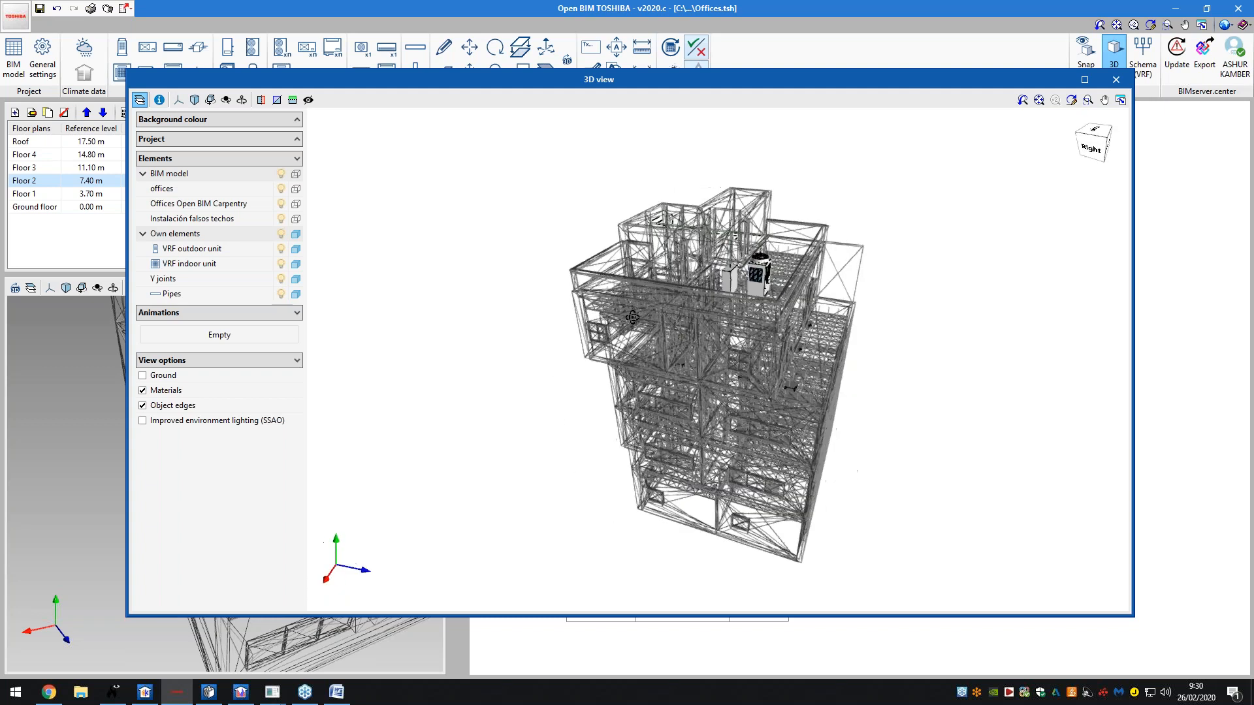
drag(715, 364, 582, 367)
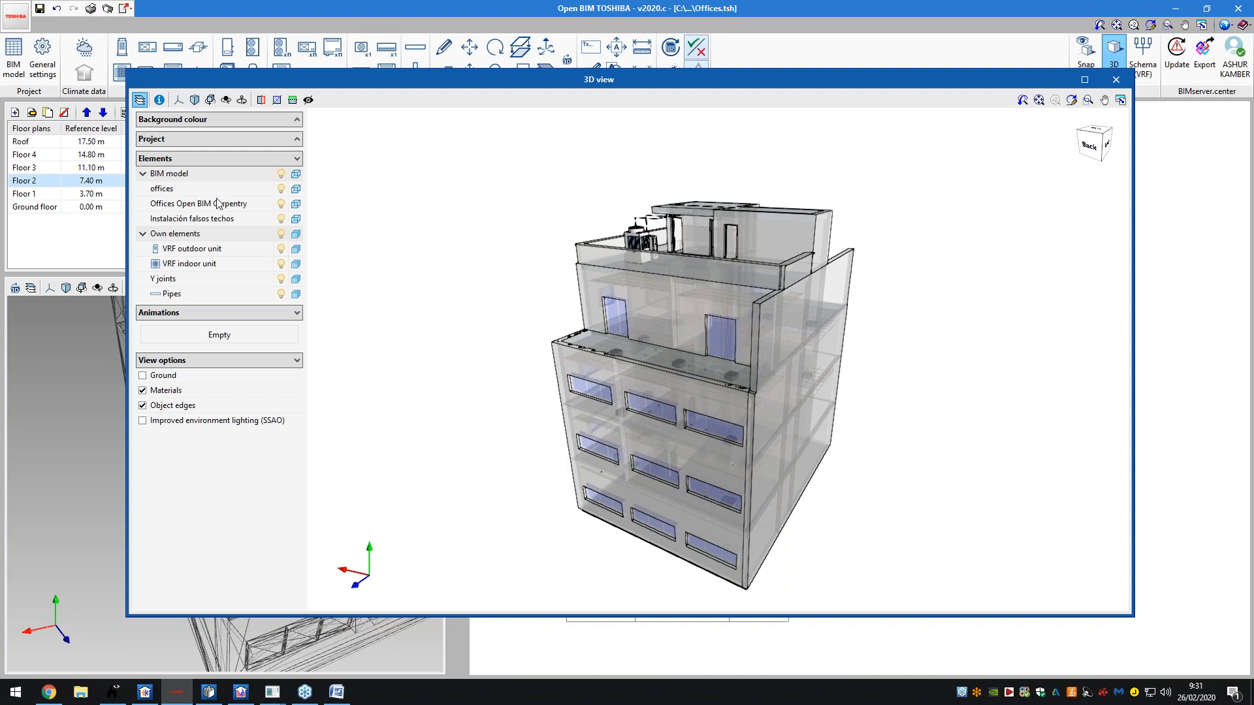
click(282, 204)
drag(647, 350, 682, 356)
scroll(679, 359, up, 4)
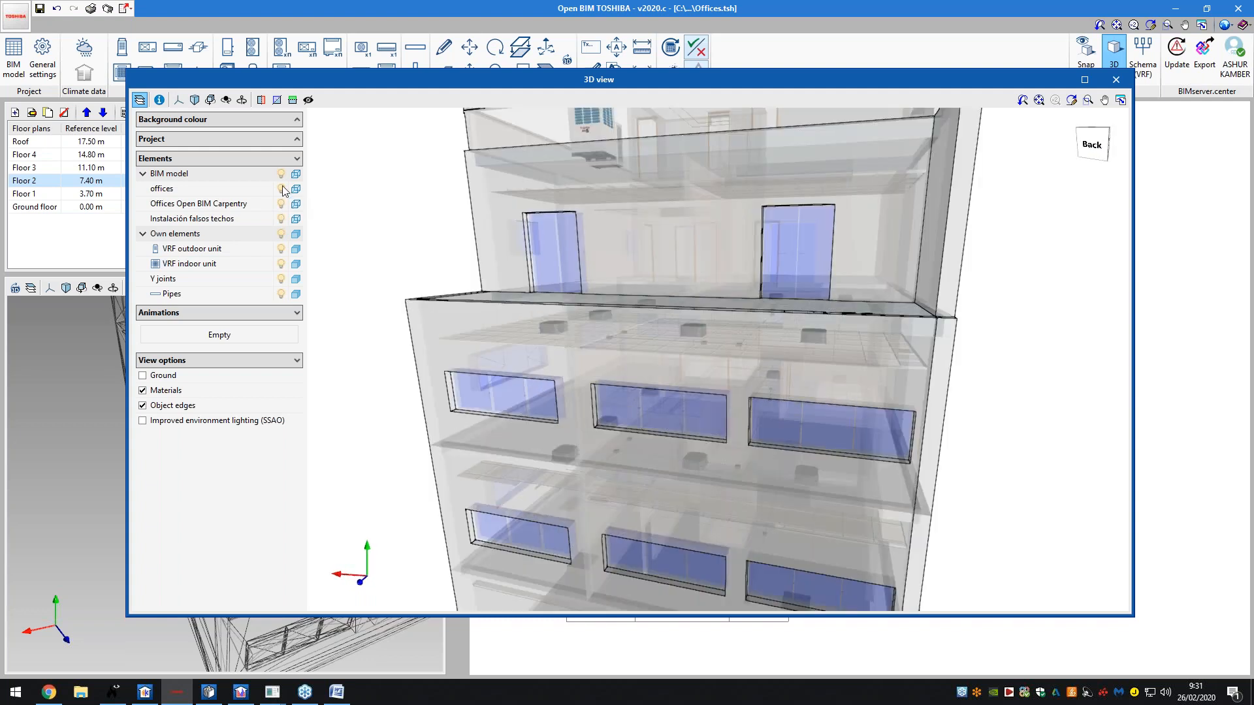
click(283, 189)
click(283, 189)
click(295, 190)
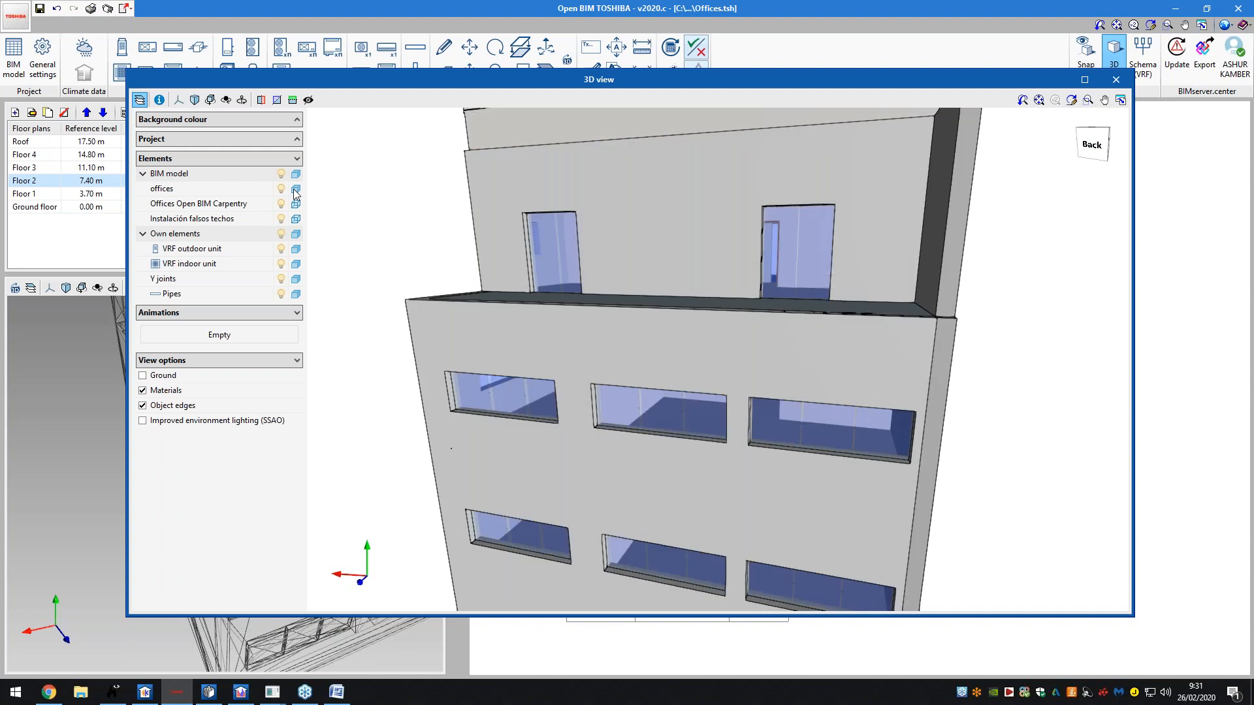
click(295, 190)
click(281, 190)
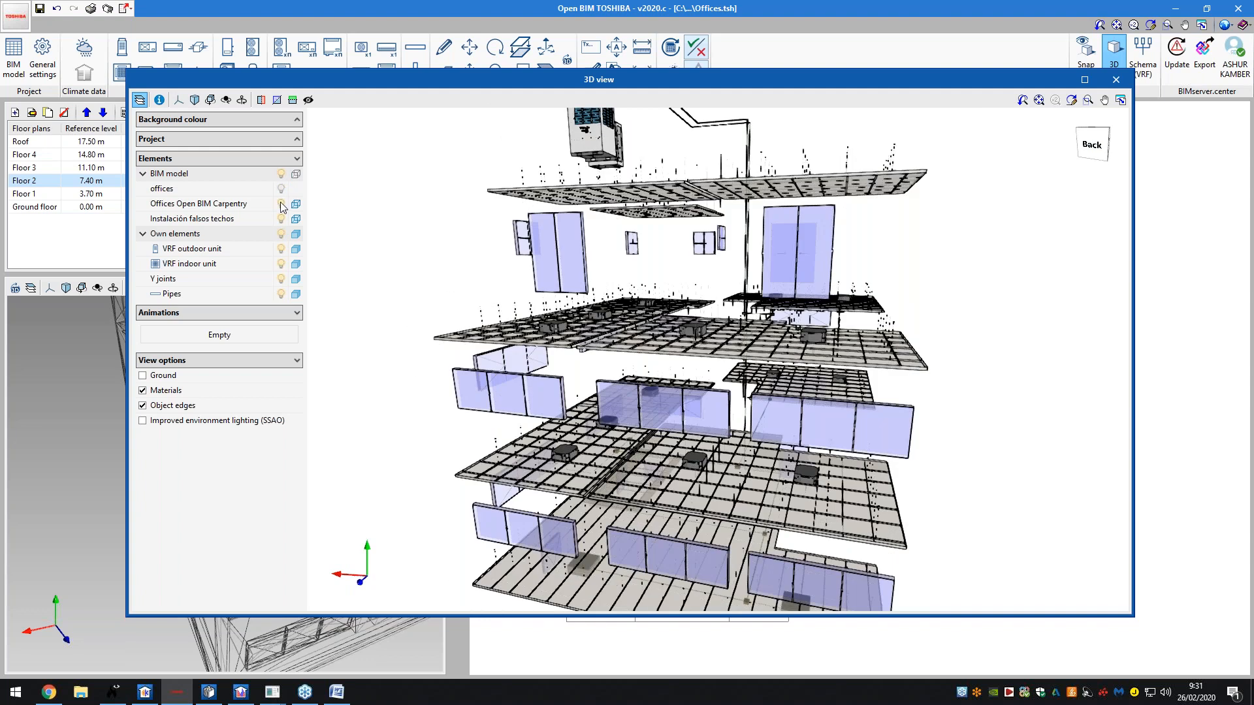
click(281, 205)
click(281, 219)
mouse_move(797, 410)
mouse_down()
mouse_move(819, 413)
mouse_move(777, 408)
mouse_up()
scroll(725, 400, down, 3)
mouse_move(823, 474)
mouse_down()
mouse_move(940, 367)
mouse_move(886, 376)
mouse_up()
drag(666, 398, 807, 416)
middle_drag(835, 344, 636, 356)
click(1115, 80)
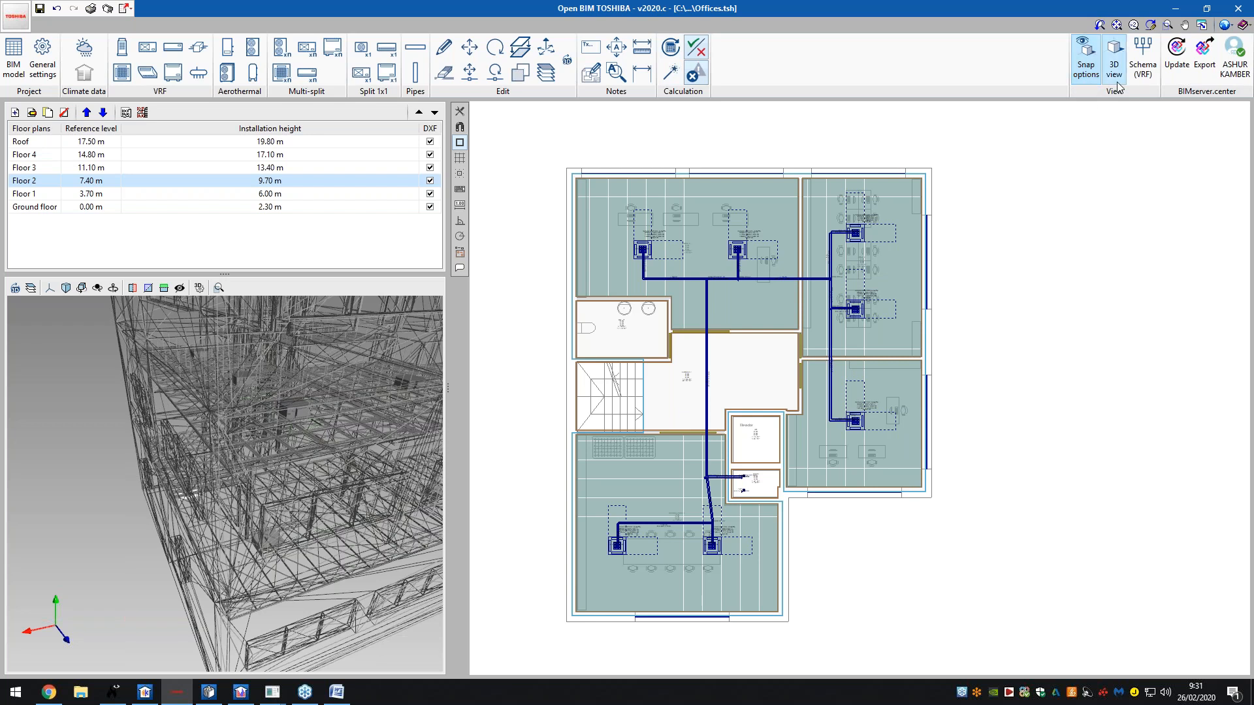
click(1144, 74)
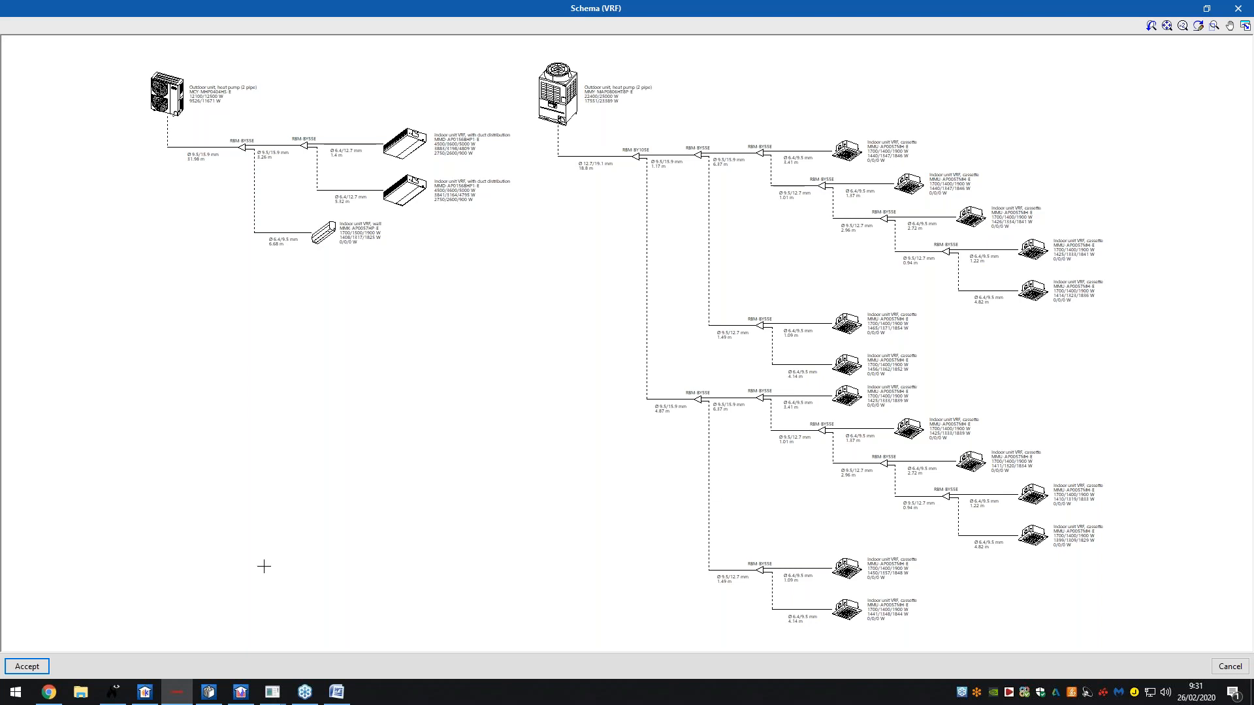
click(27, 666)
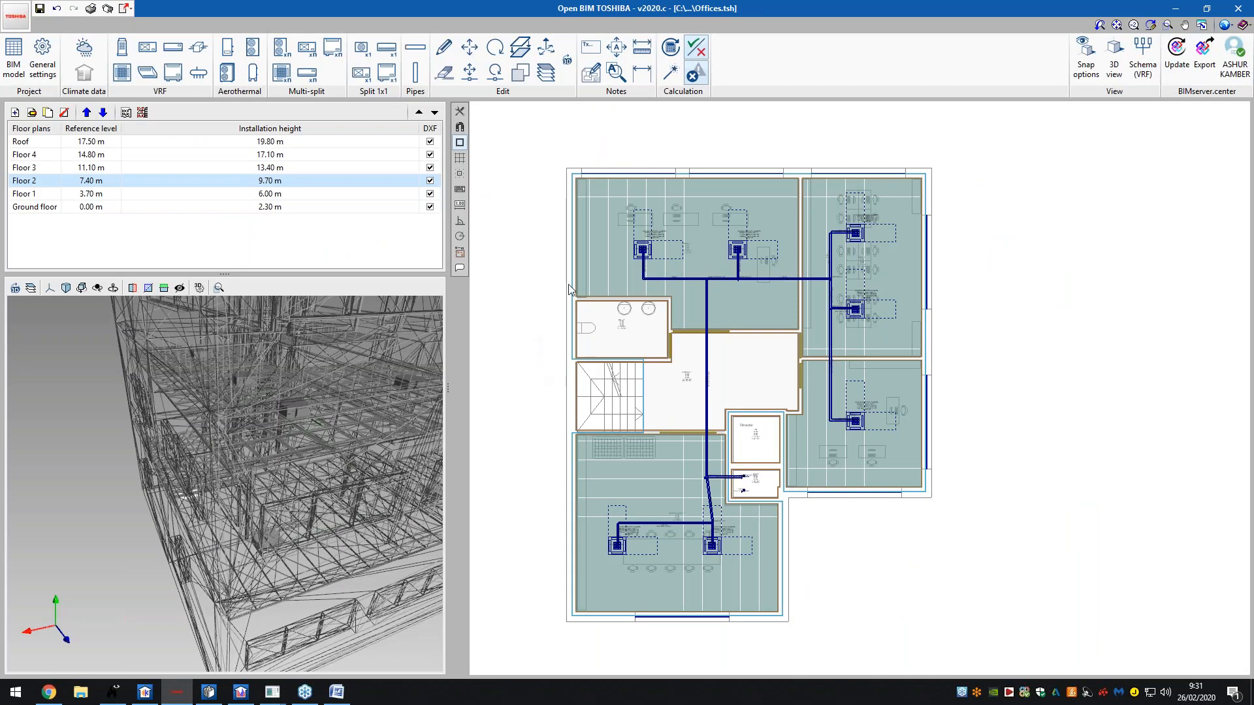
- Generate the VRF report and page through all eight pages, from the INDEX to the final 2.4 Schema
click(92, 8)
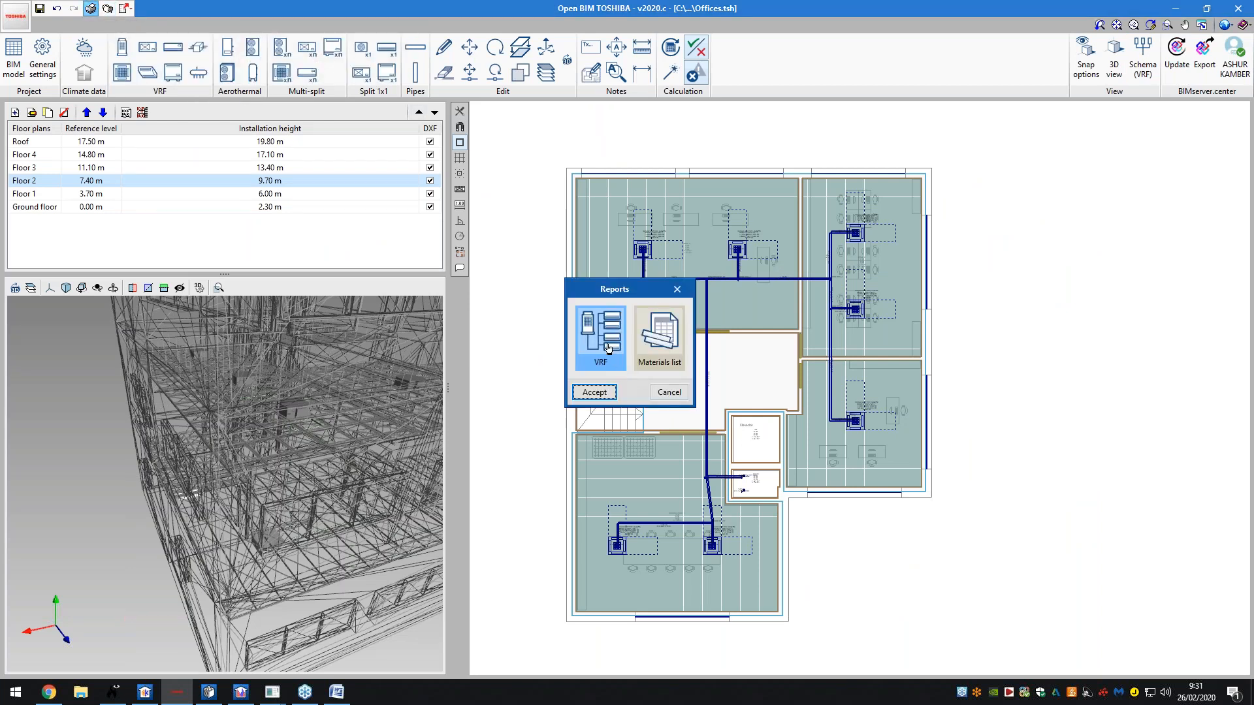
click(606, 397)
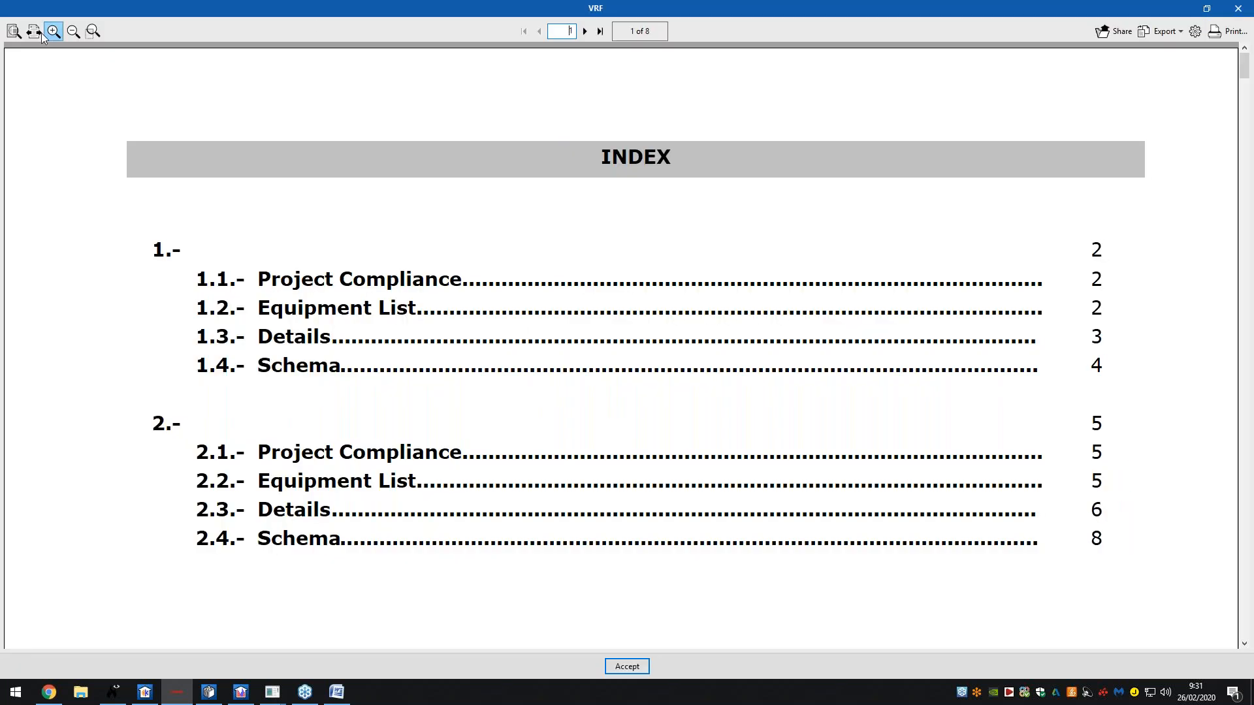
click(34, 30)
click(14, 31)
click(585, 31)
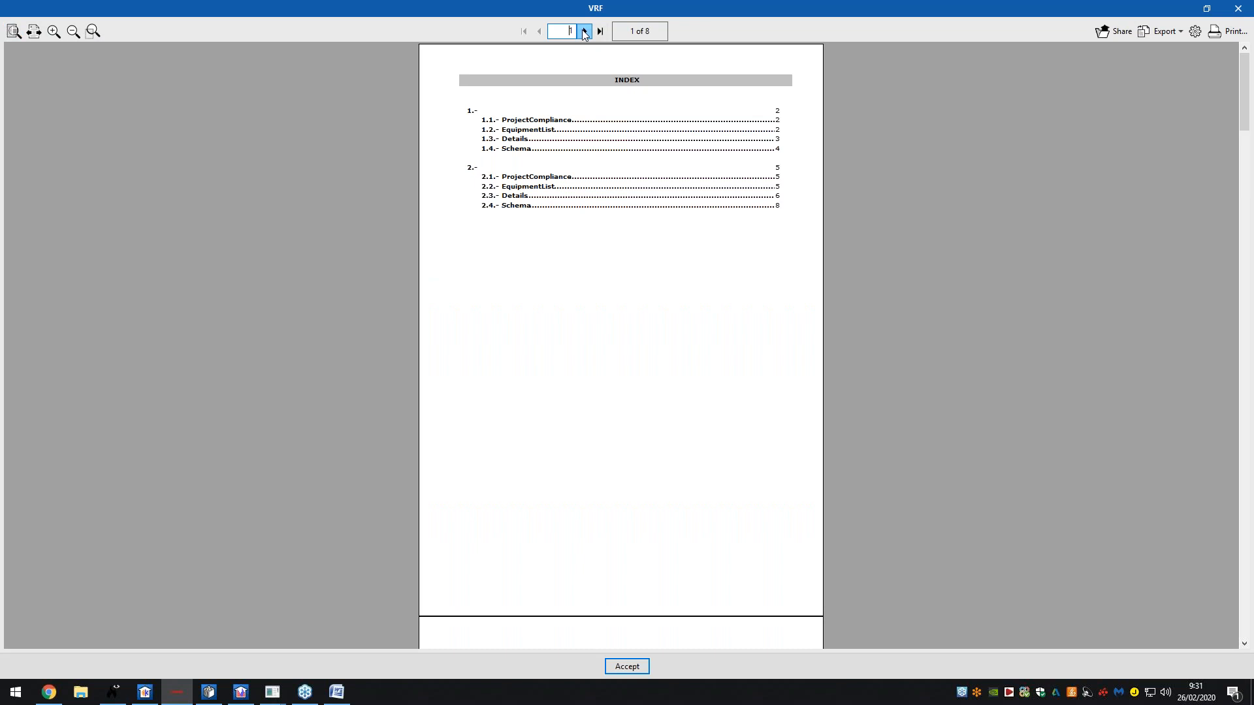
click(585, 32)
click(538, 31)
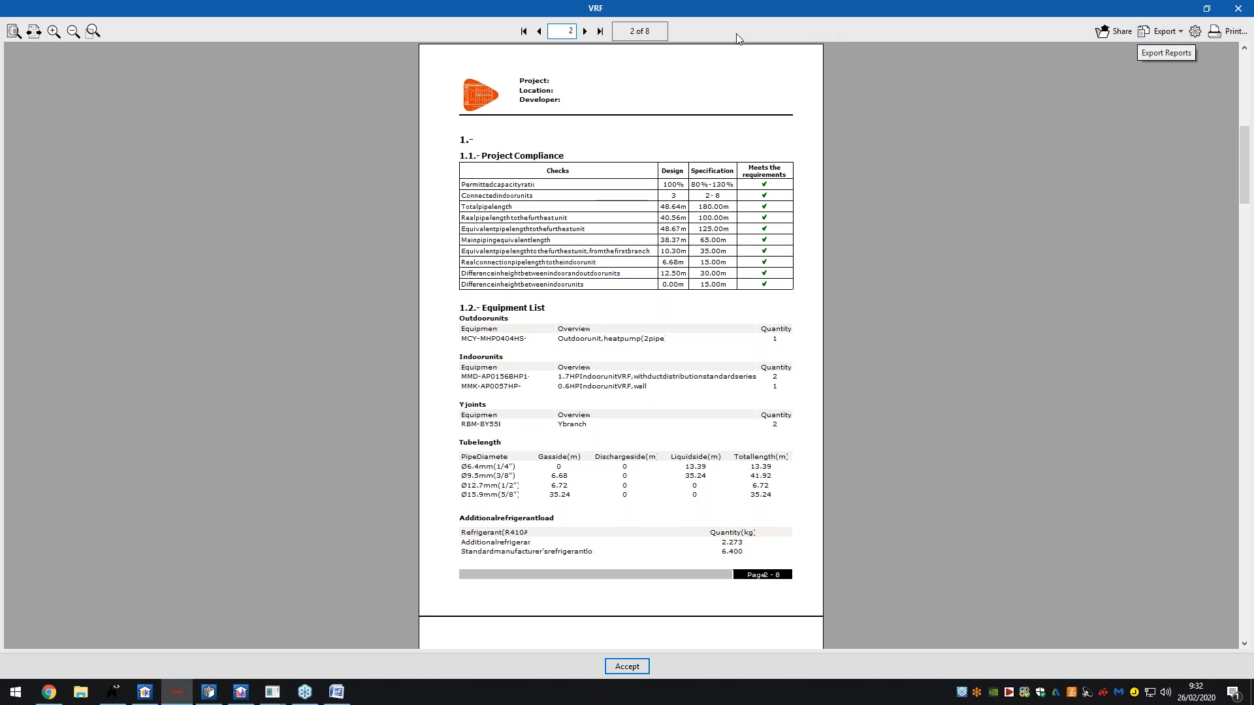
click(587, 31)
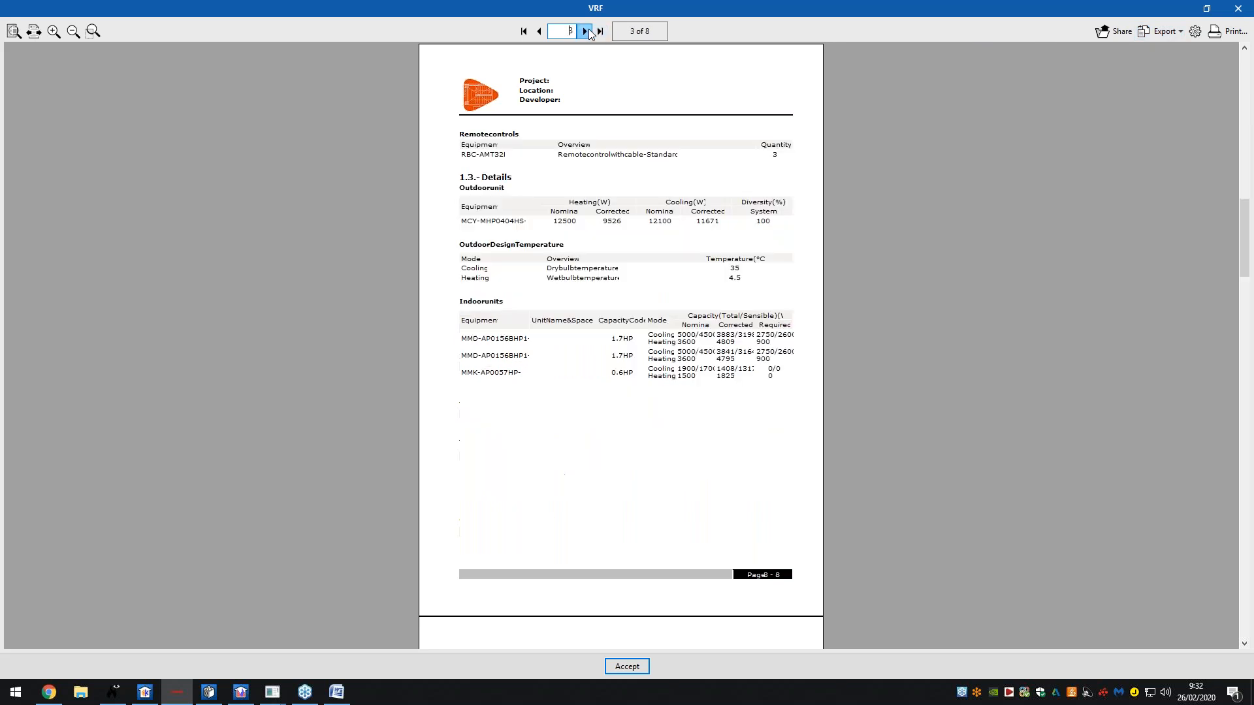
click(585, 31)
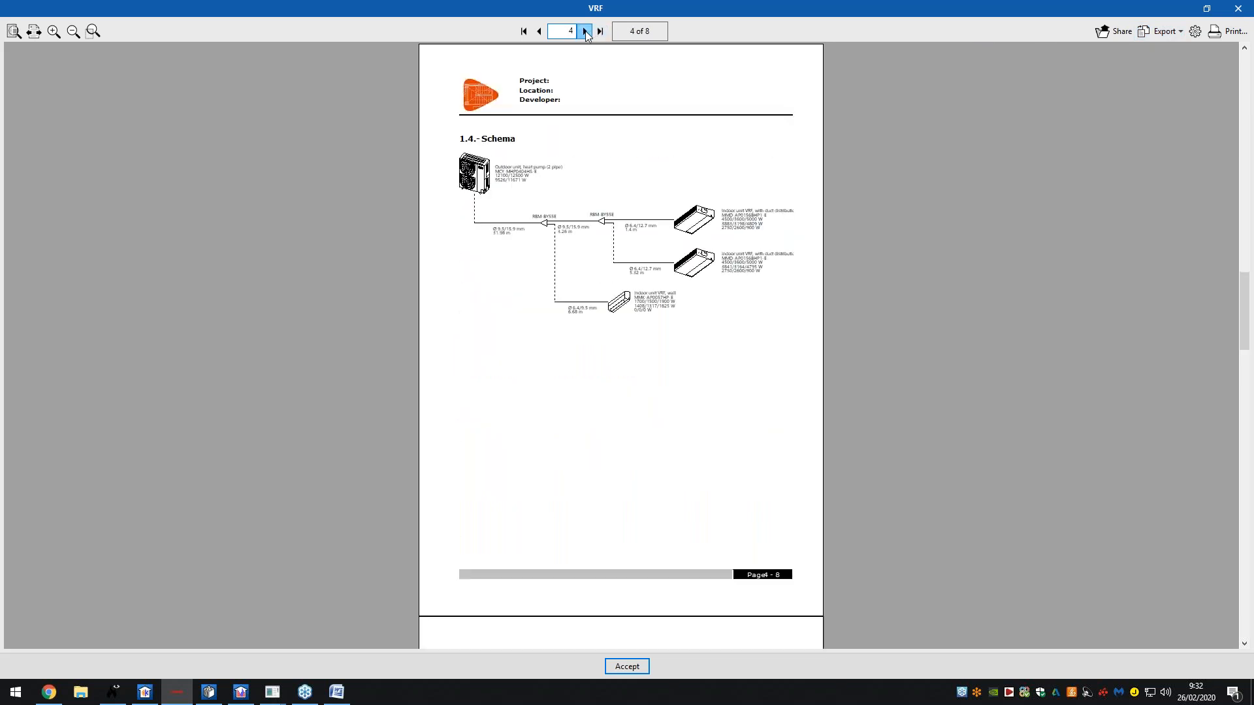
click(586, 31)
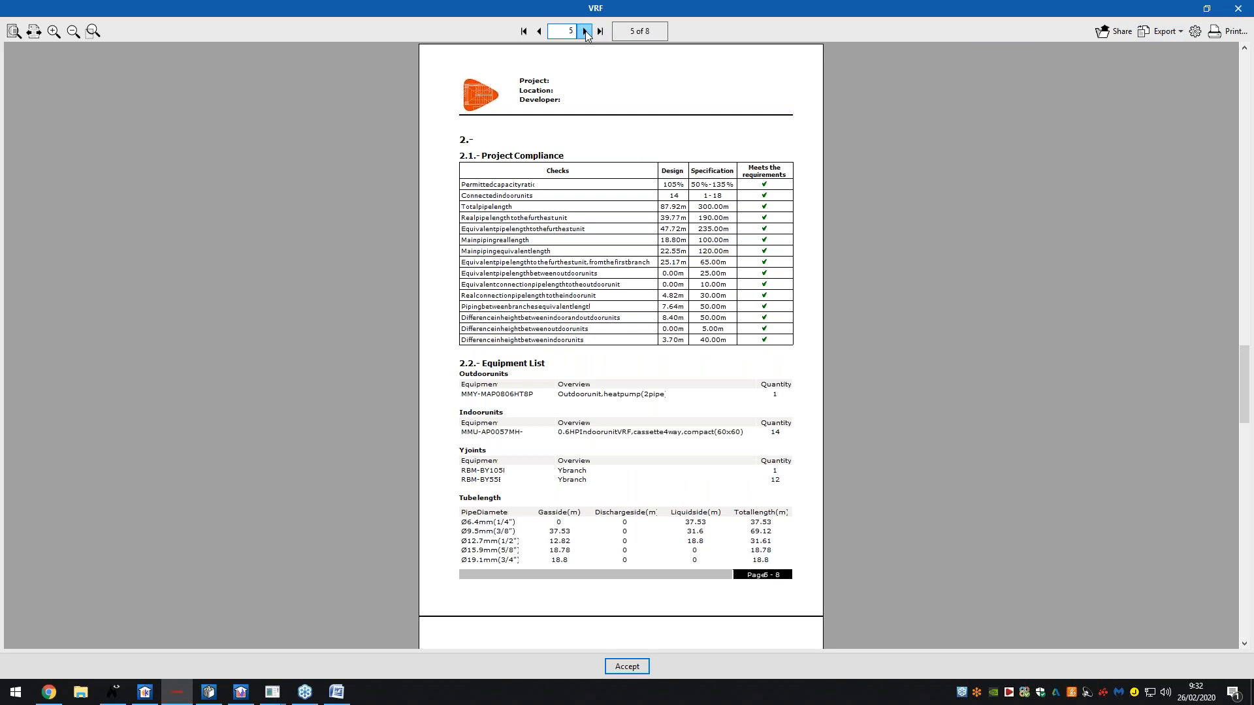
click(585, 32)
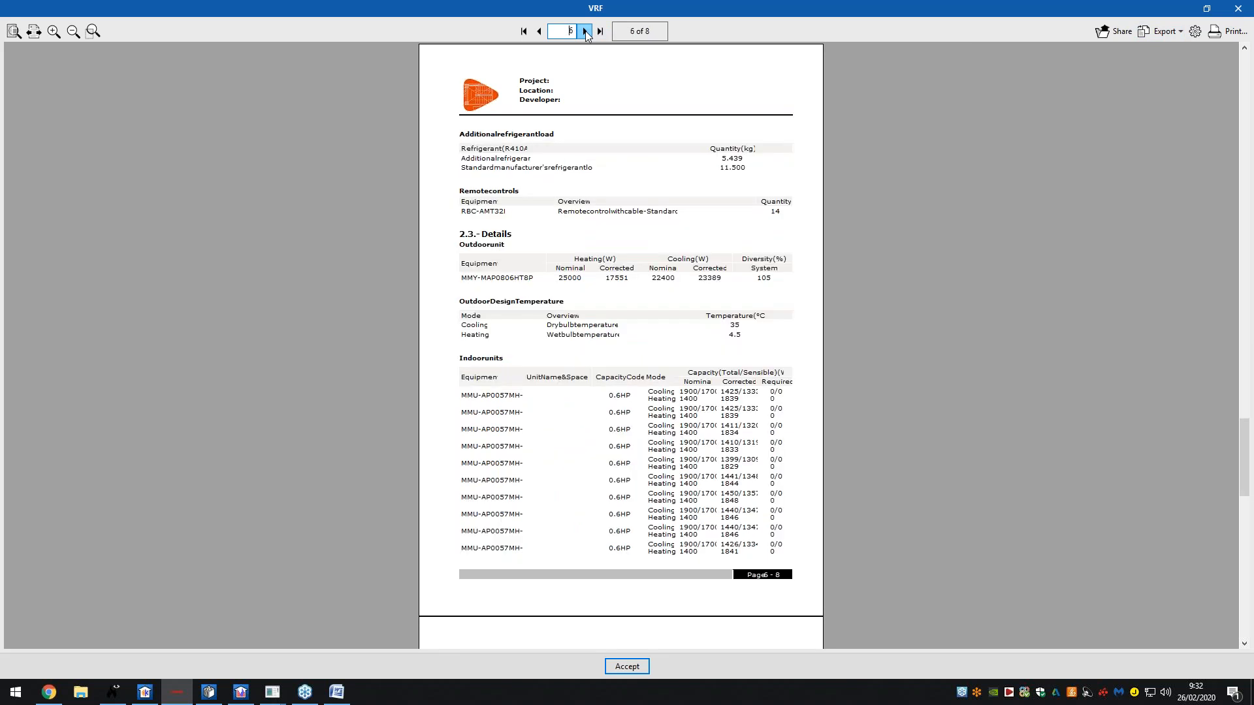
click(585, 31)
click(585, 32)
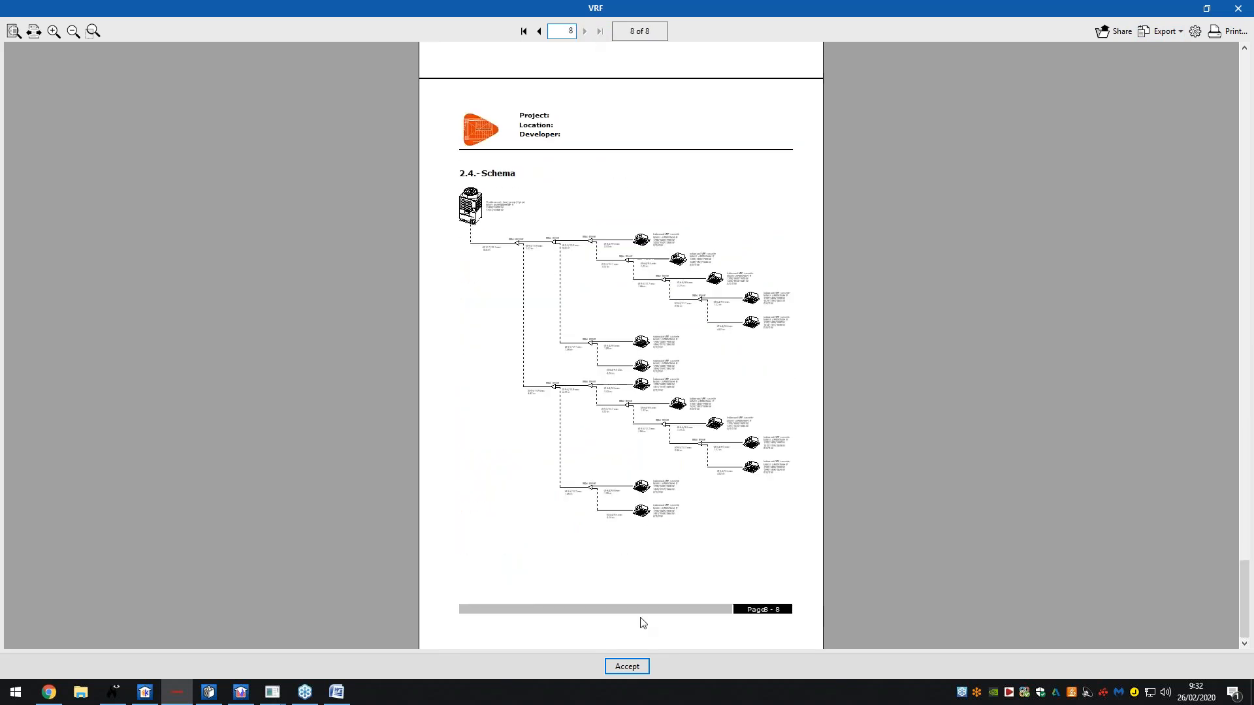
- Close the VRF report and generate the Materials list report
click(627, 666)
click(660, 339)
click(602, 395)
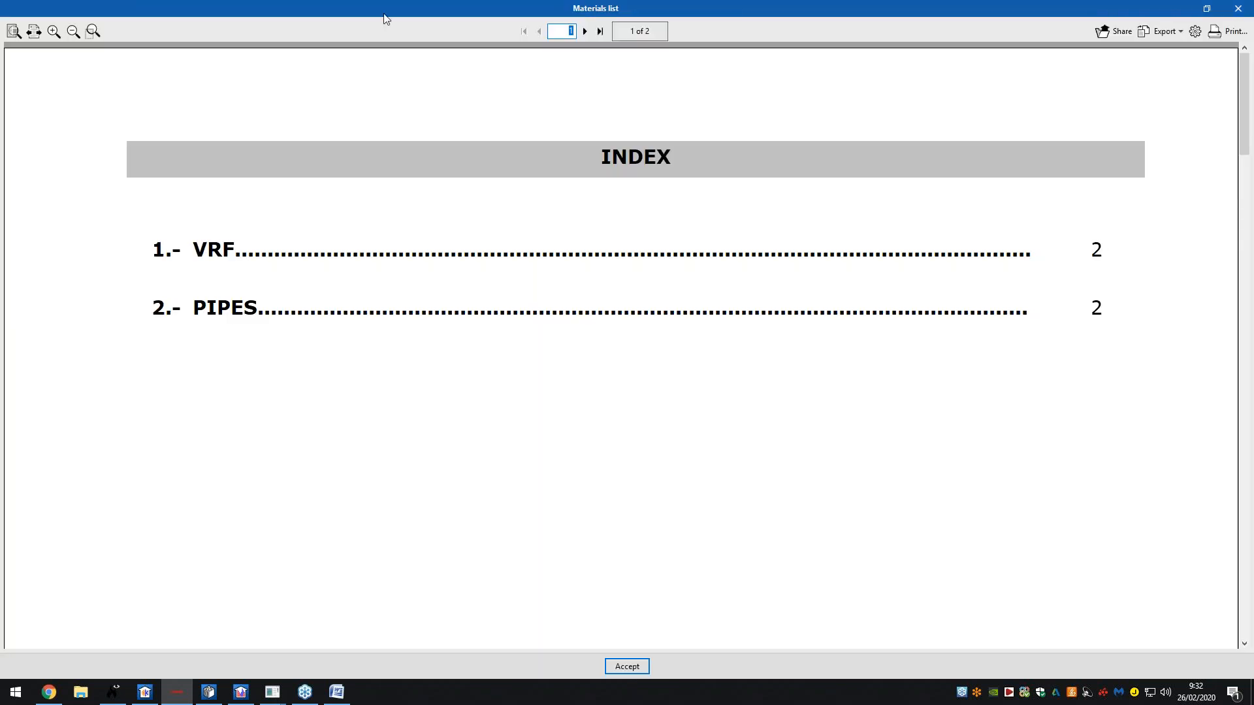
- Fit the Materials list INDEX page, view the VRF and PIPES tables on page 2, then close the reports
click(34, 31)
click(14, 31)
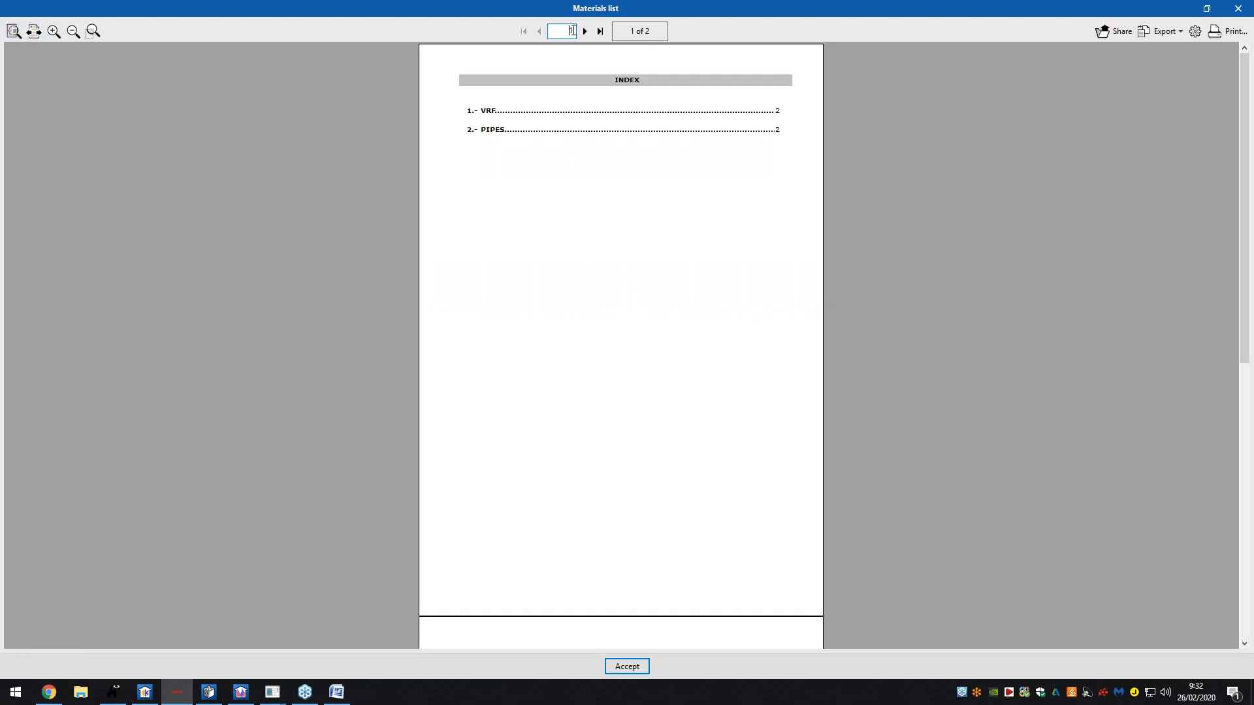
click(585, 31)
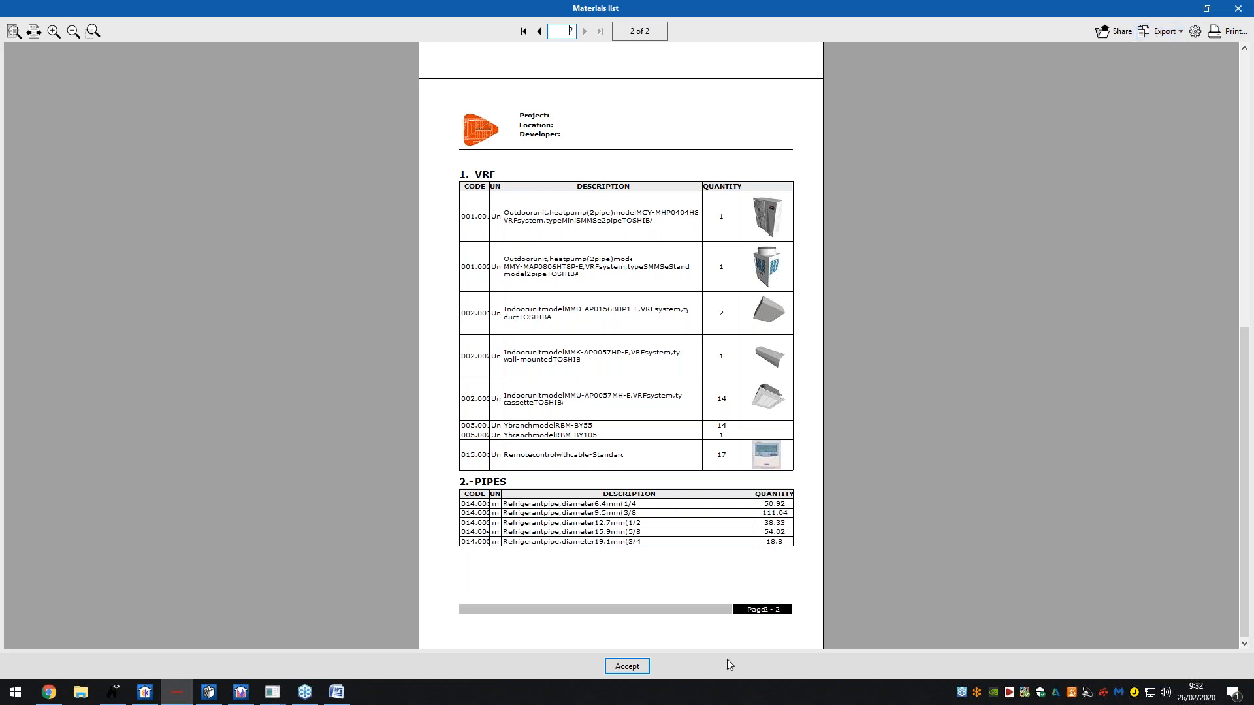
click(635, 667)
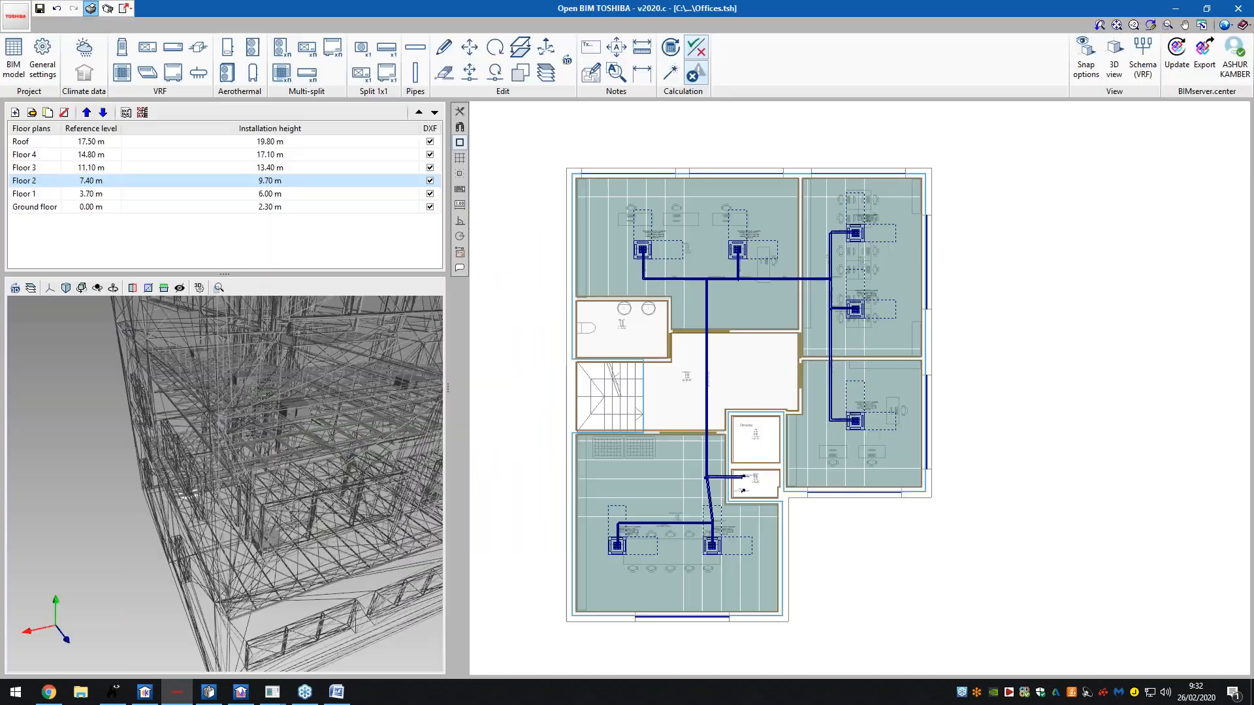
click(669, 399)
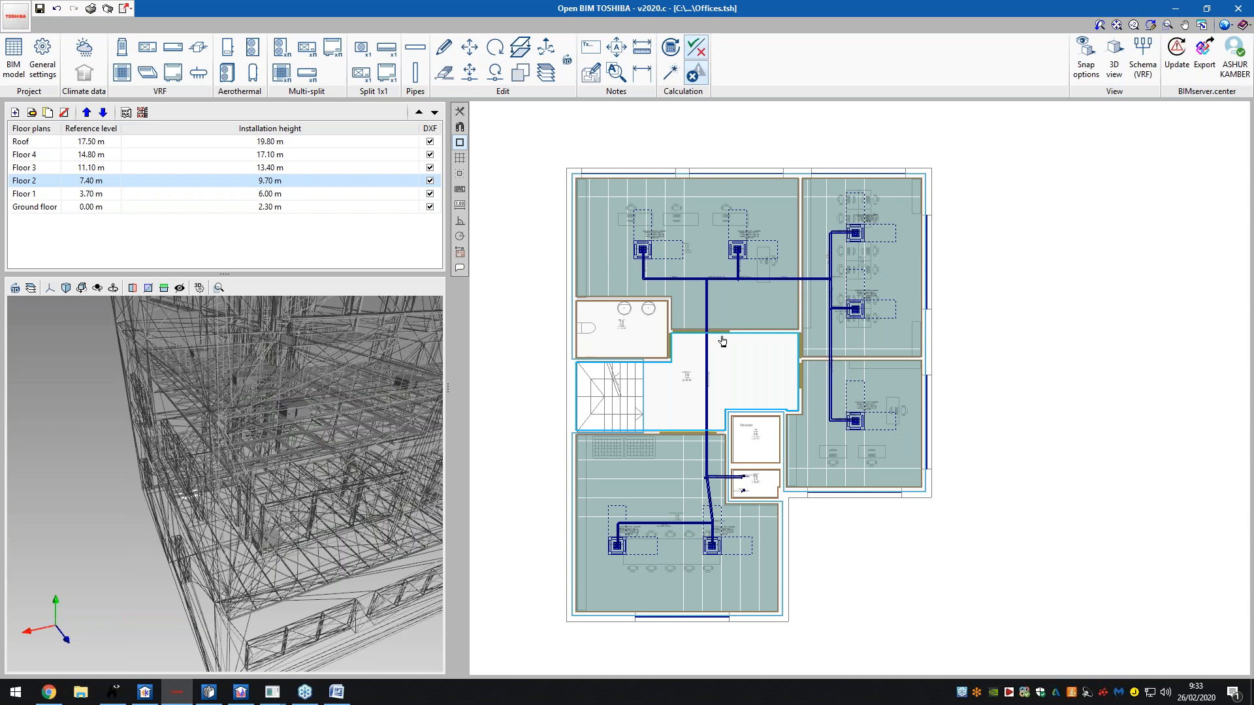
- Zoom and orbit the 3D model to a lower viewing angle
scroll(731, 225, up, 8)
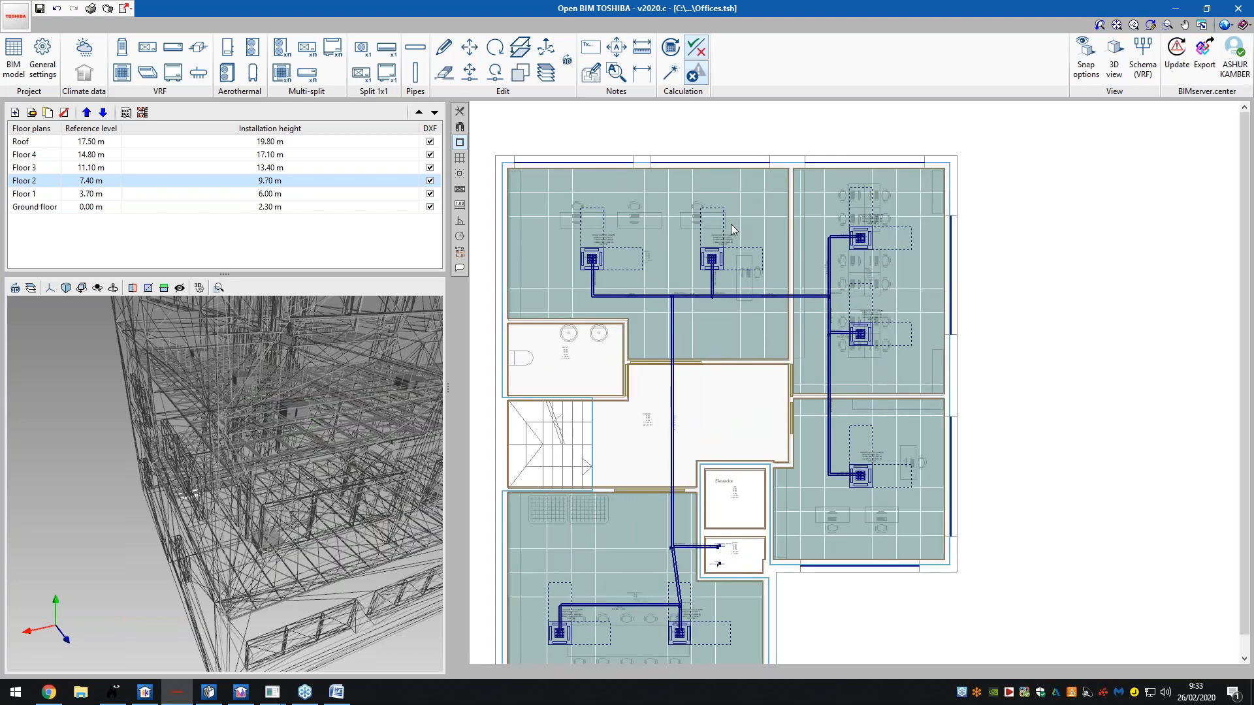
scroll(722, 240, up, 4)
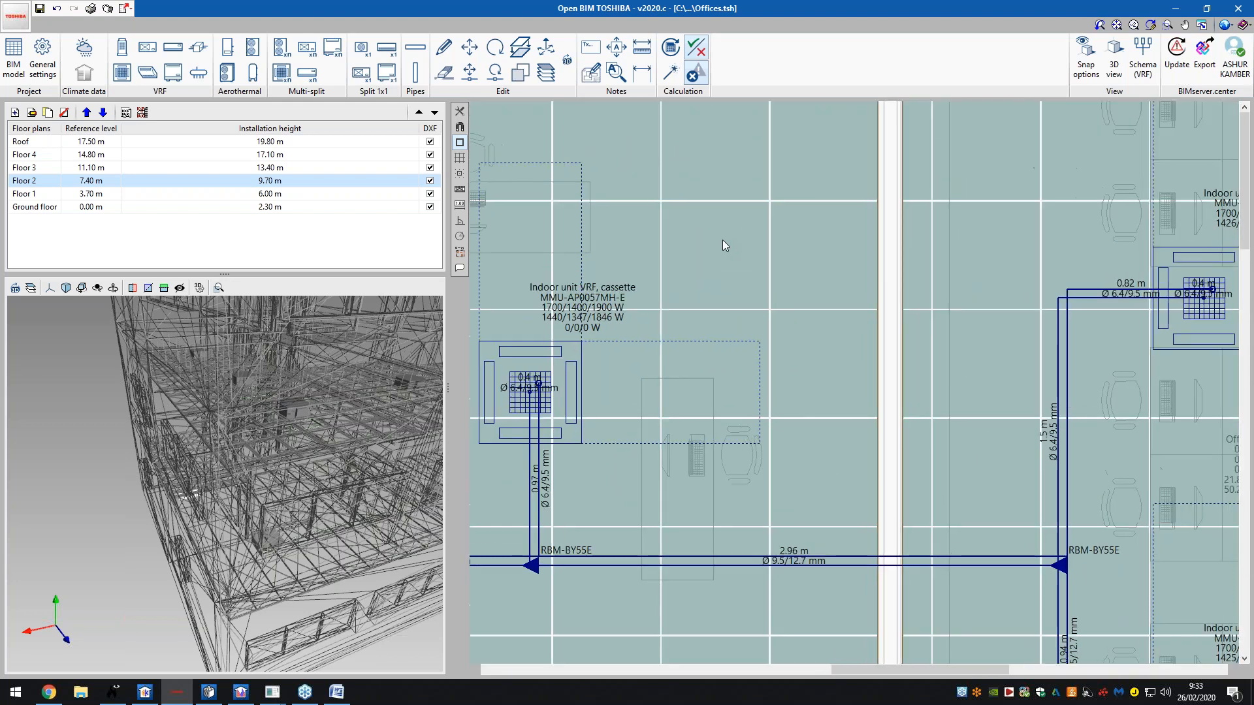
scroll(824, 254, down, 2)
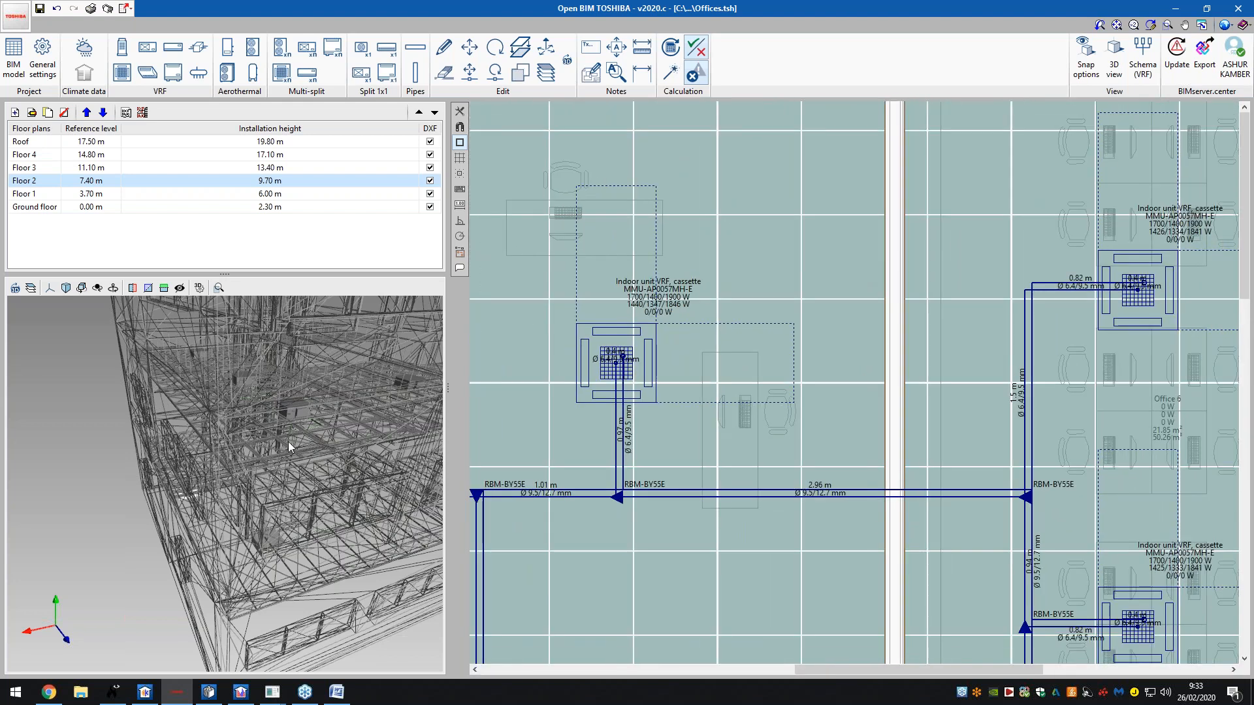
mouse_move(299, 431)
middle_down()
mouse_move(295, 441)
mouse_move(317, 420)
middle_up()
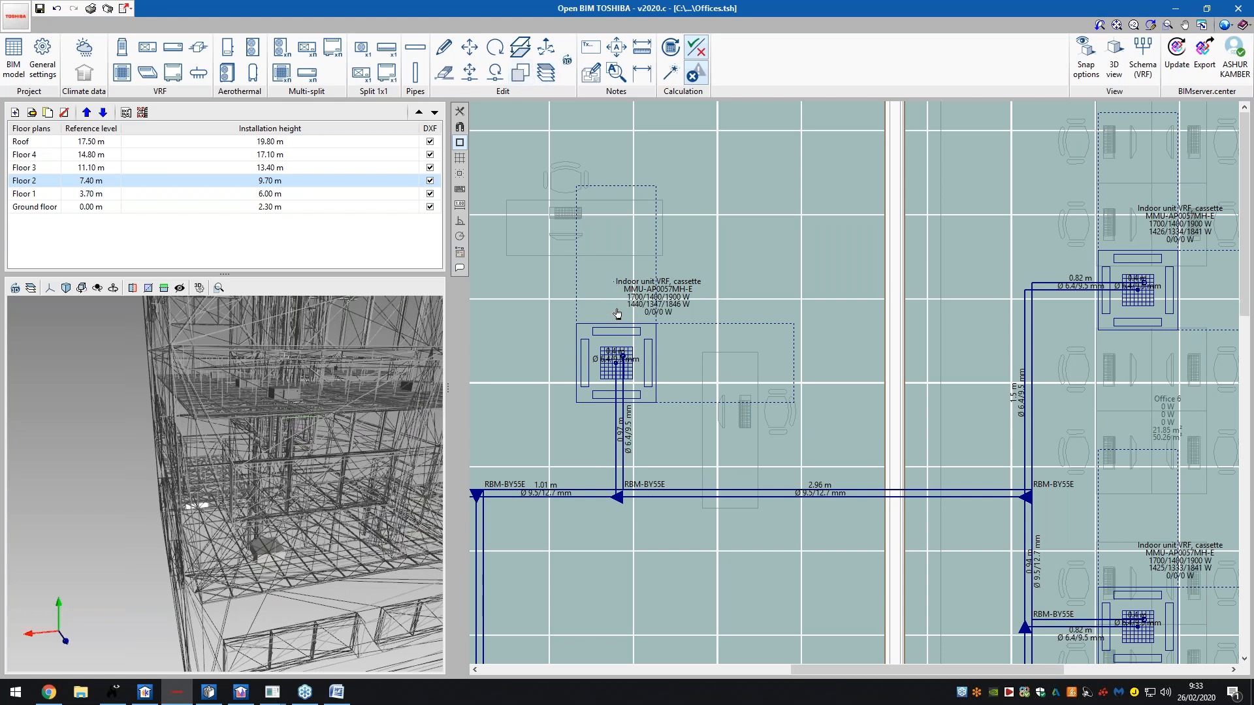
scroll(620, 313, down, 5)
scroll(660, 404, down, 1)
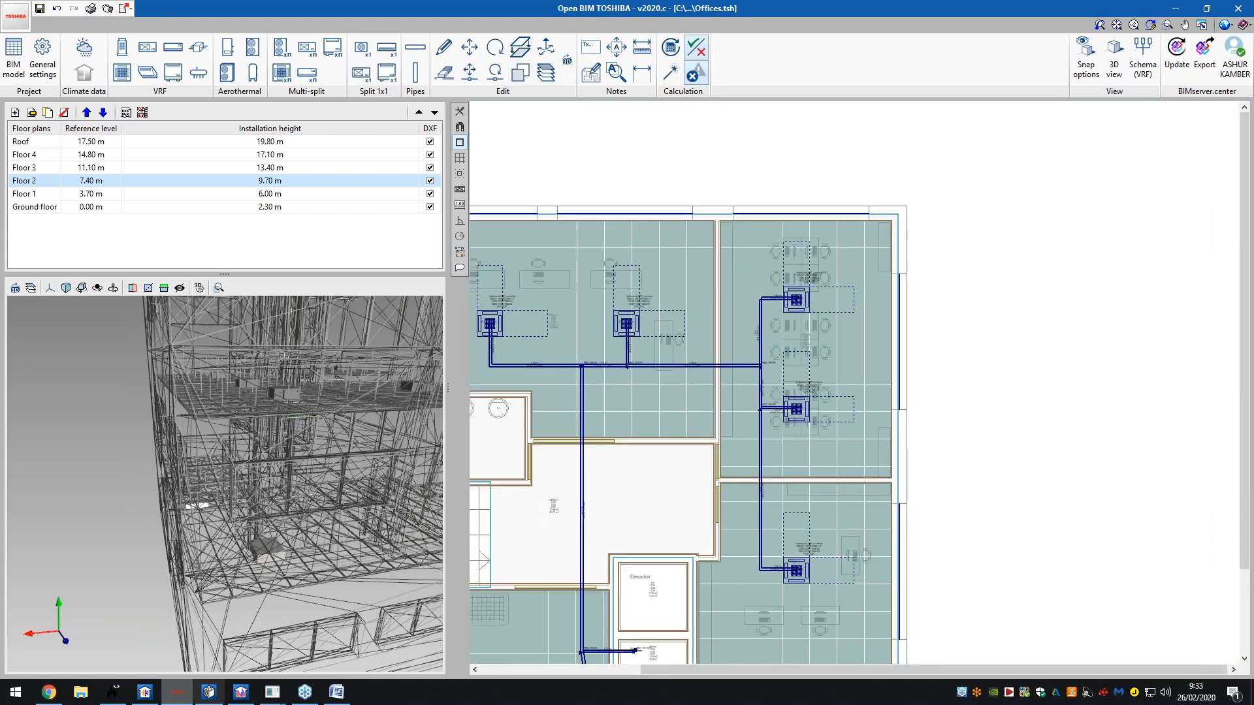
scroll(657, 498, down, 1)
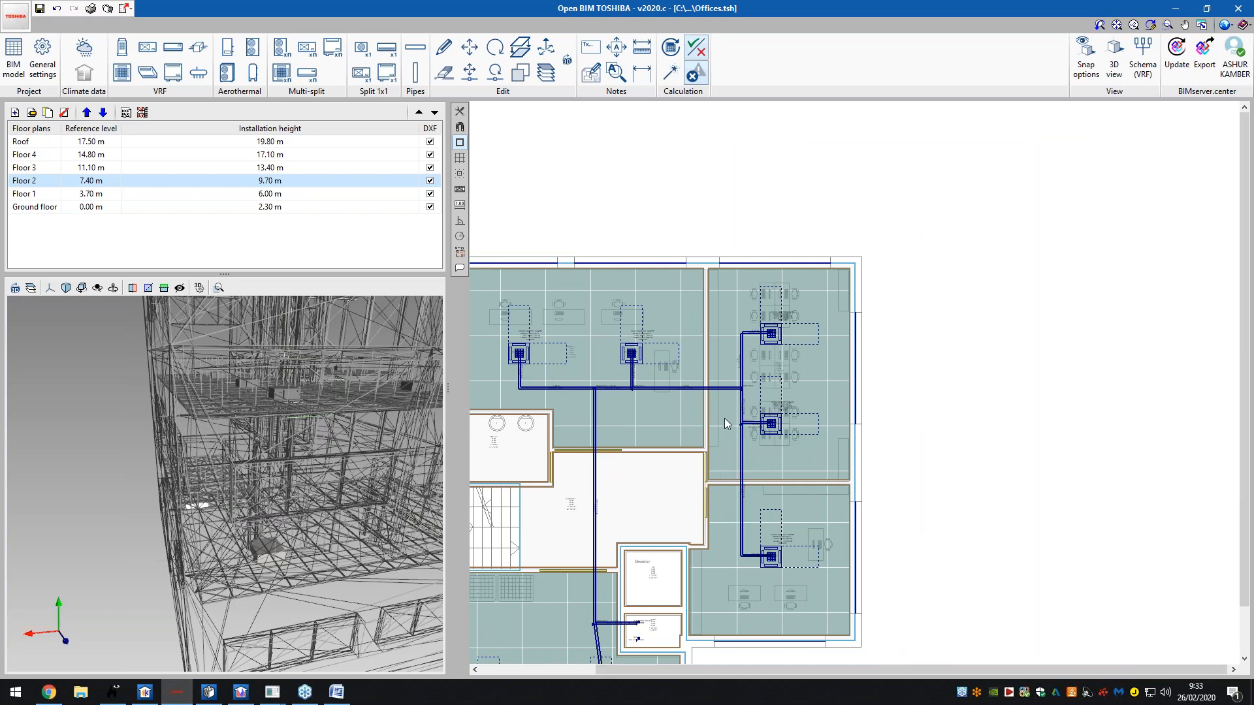
scroll(737, 418, down, 1)
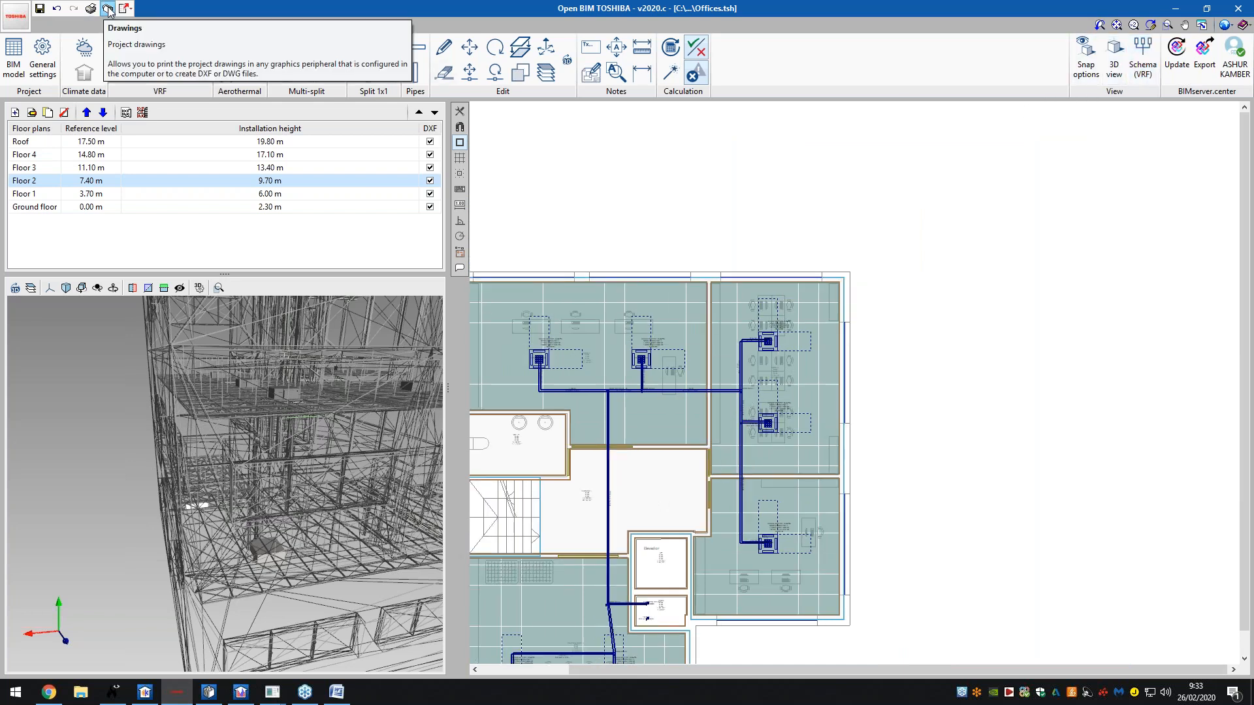
scroll(836, 220, down, 2)
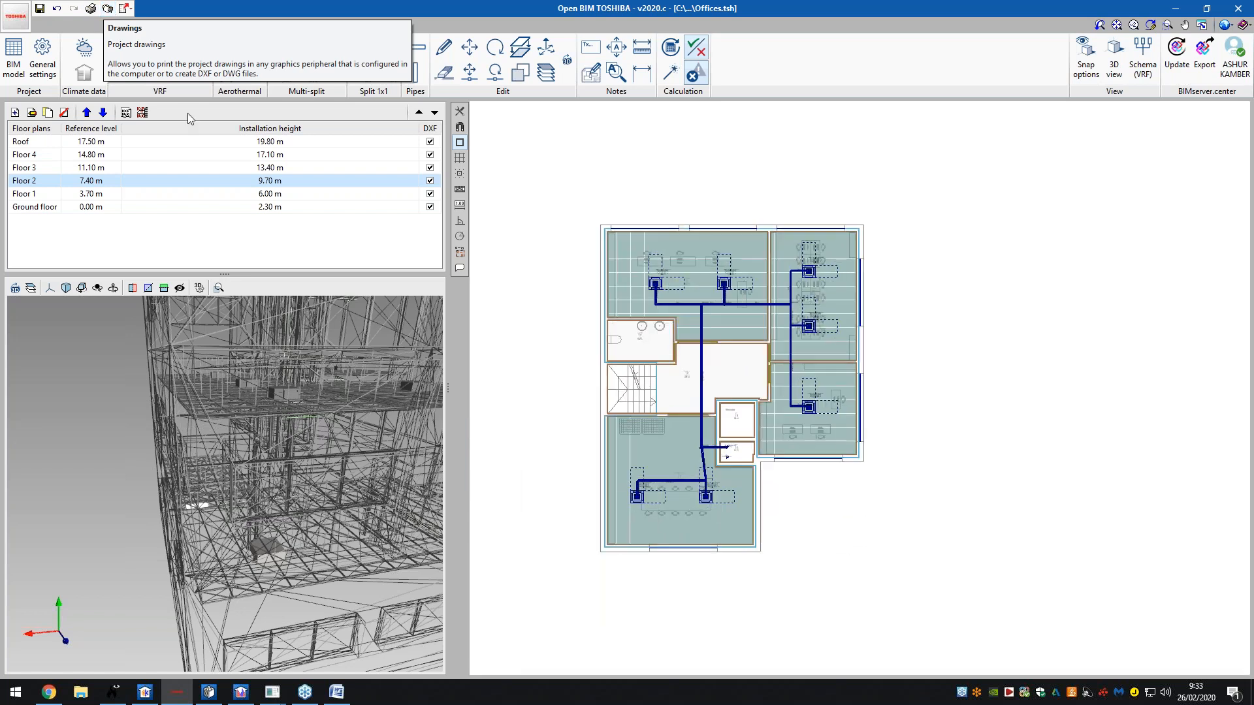
- Add a new drawing in the drawings manager, including the Roof through Ground floor plans
click(108, 8)
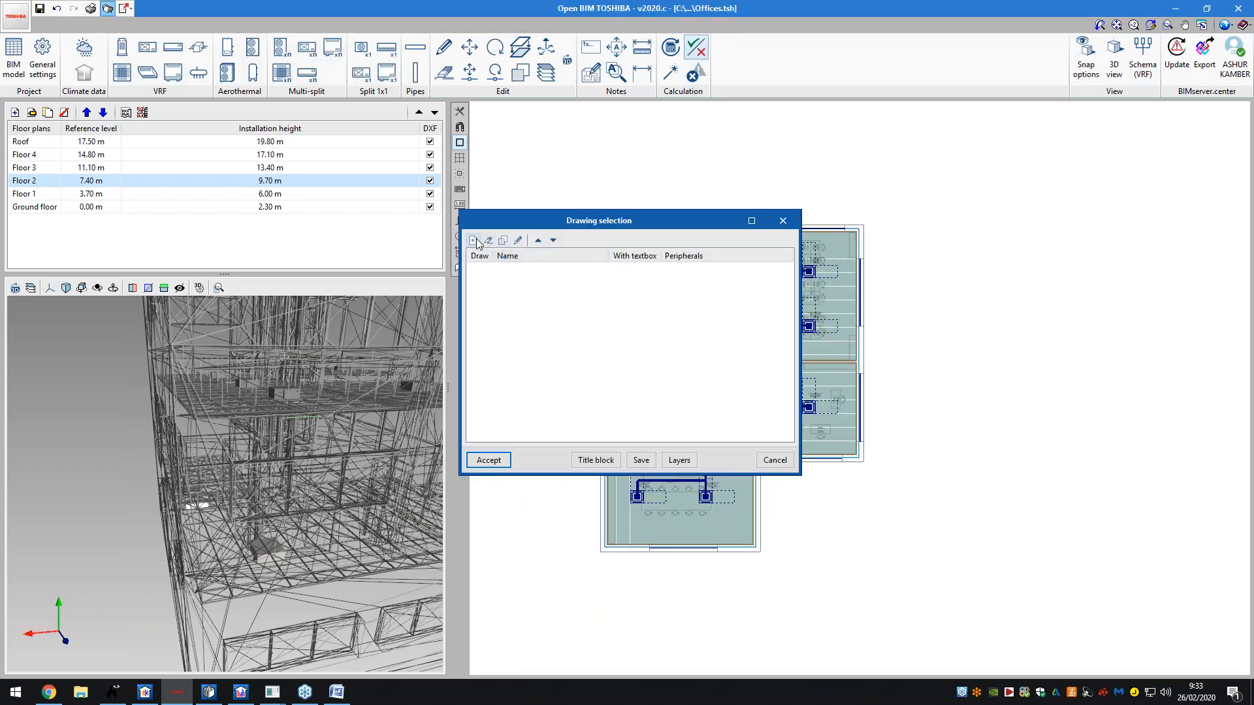
click(474, 239)
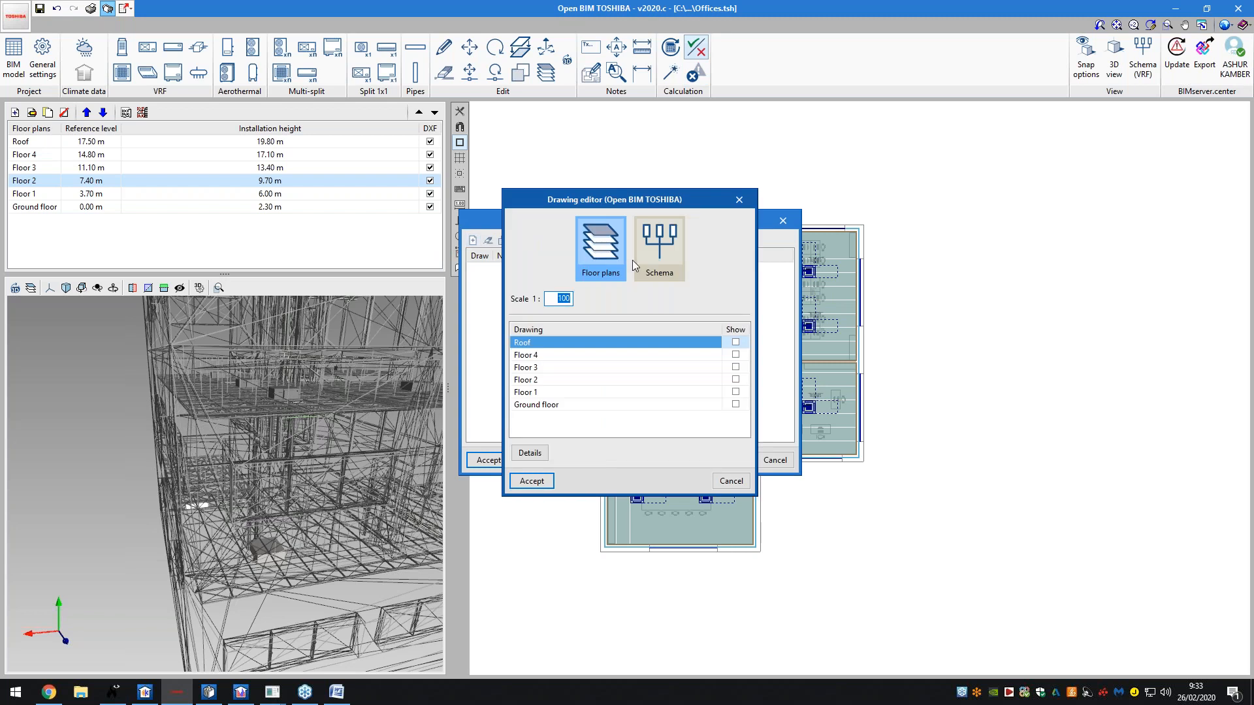
click(658, 245)
click(611, 248)
click(735, 342)
click(735, 354)
click(736, 367)
click(735, 379)
click(736, 392)
click(735, 404)
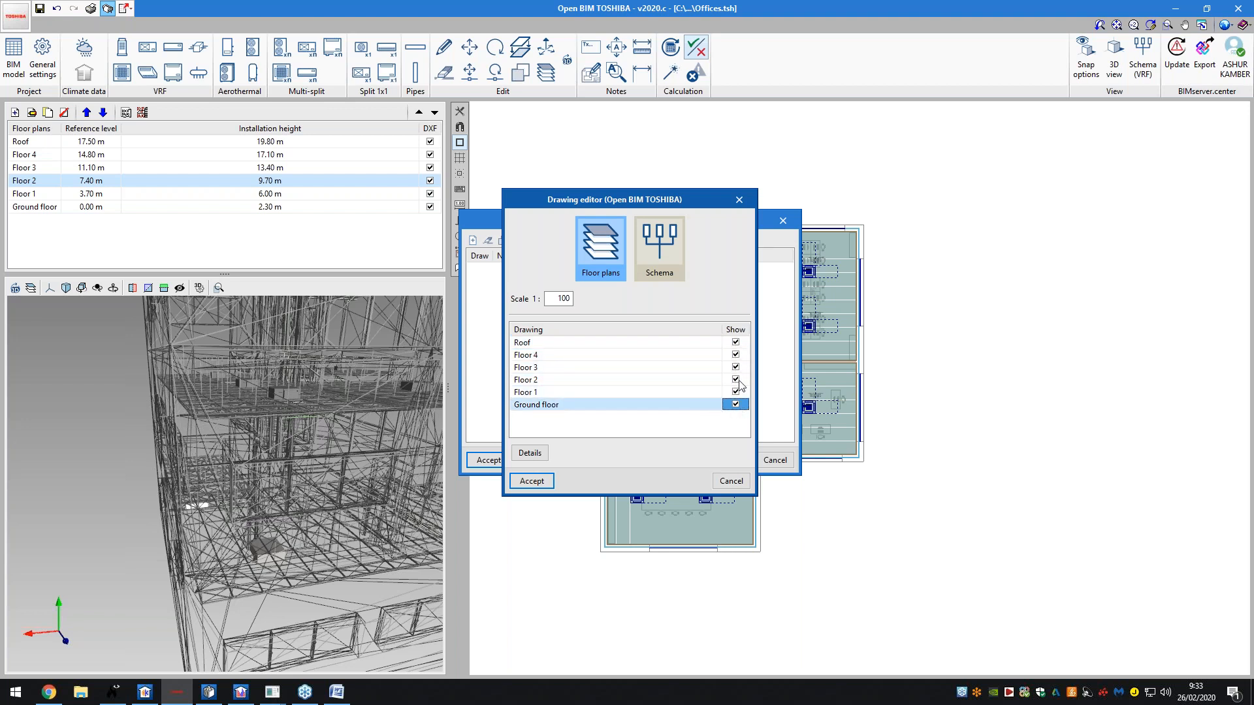
- Clear all floors, keep only the Ground floor plan, and confirm the drawing settings
click(738, 331)
click(749, 370)
click(735, 404)
click(534, 481)
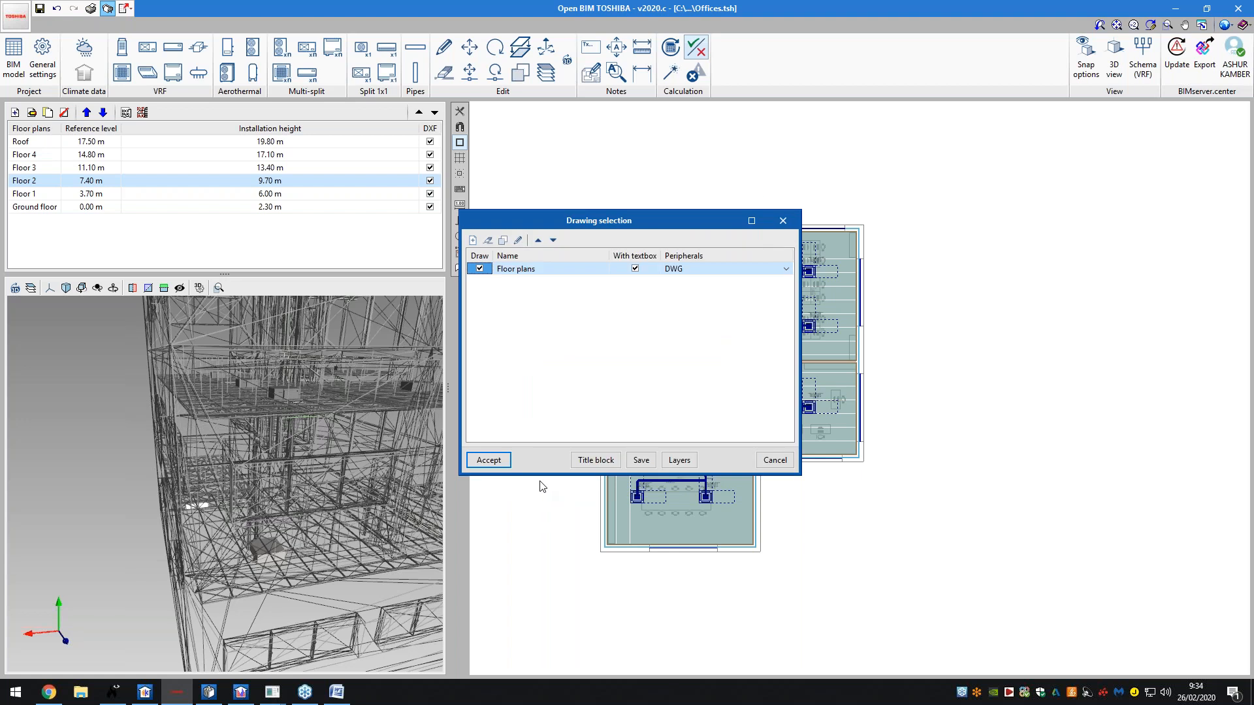
- Compose the Ground floor drawing, view it in full, then close and discard the selection
click(497, 461)
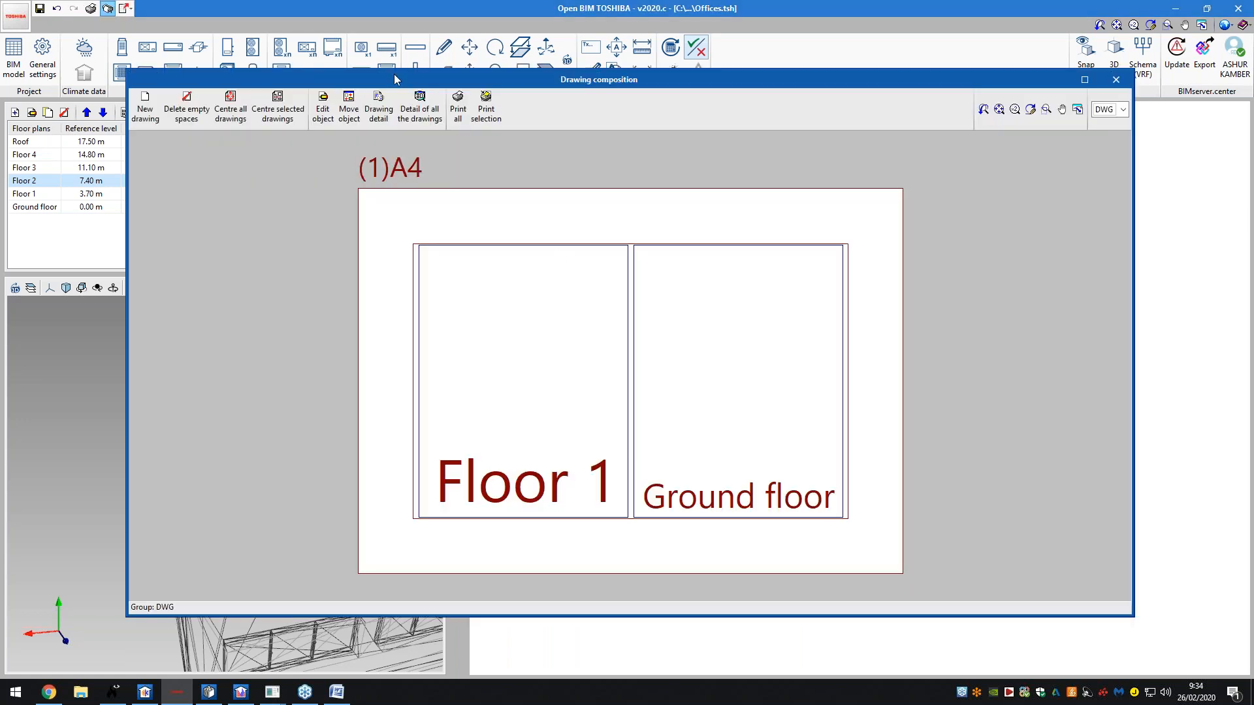
click(420, 107)
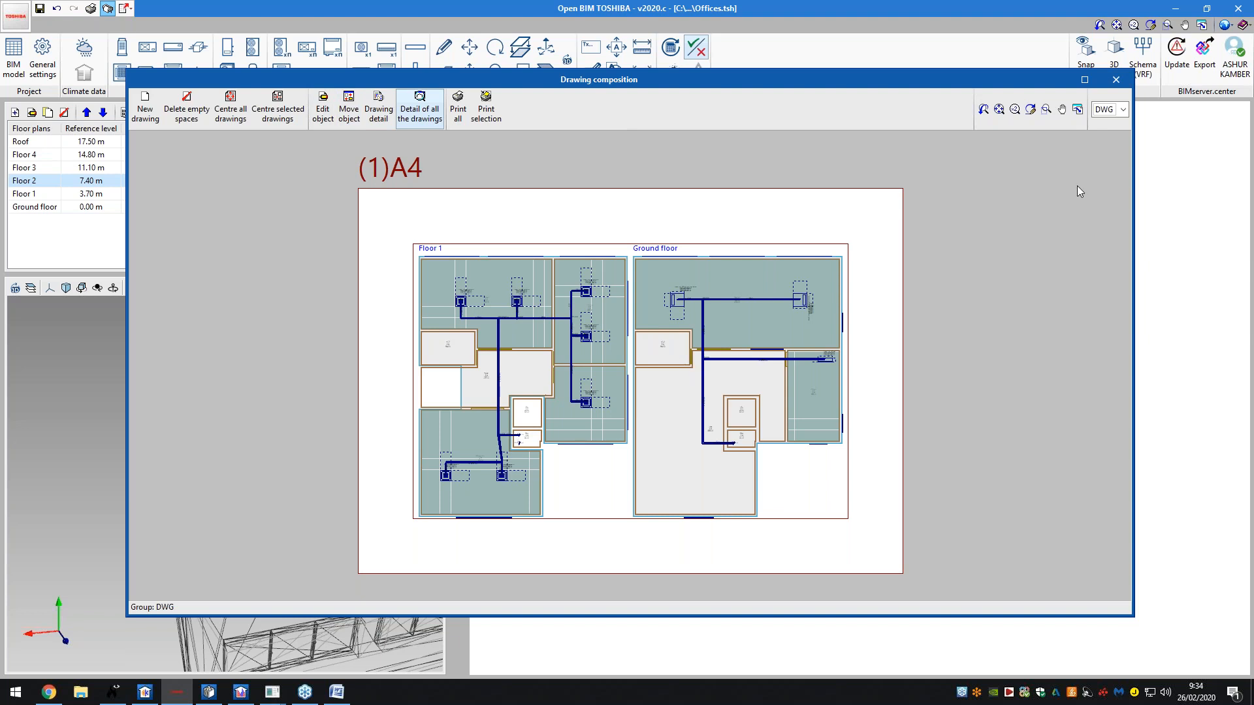
click(1117, 81)
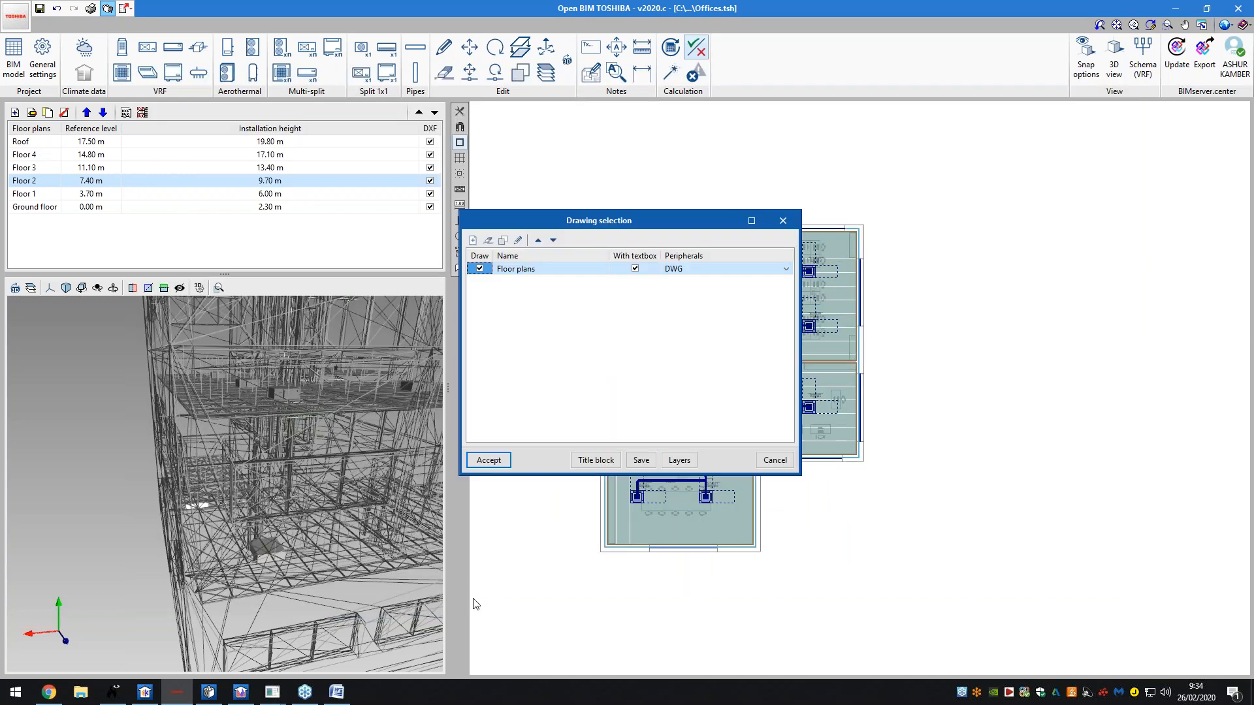
click(762, 462)
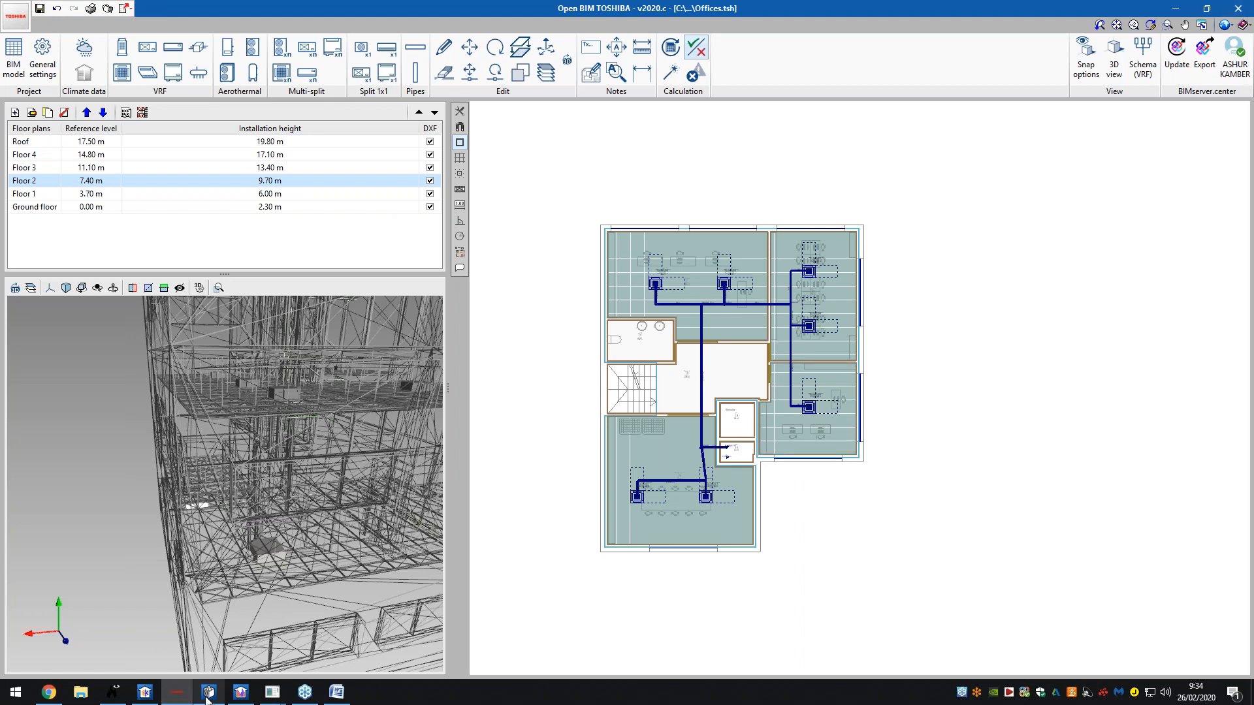
- Switch to CYPETHERM HVAC and orbit the 3D office building
mouse_move(208, 697)
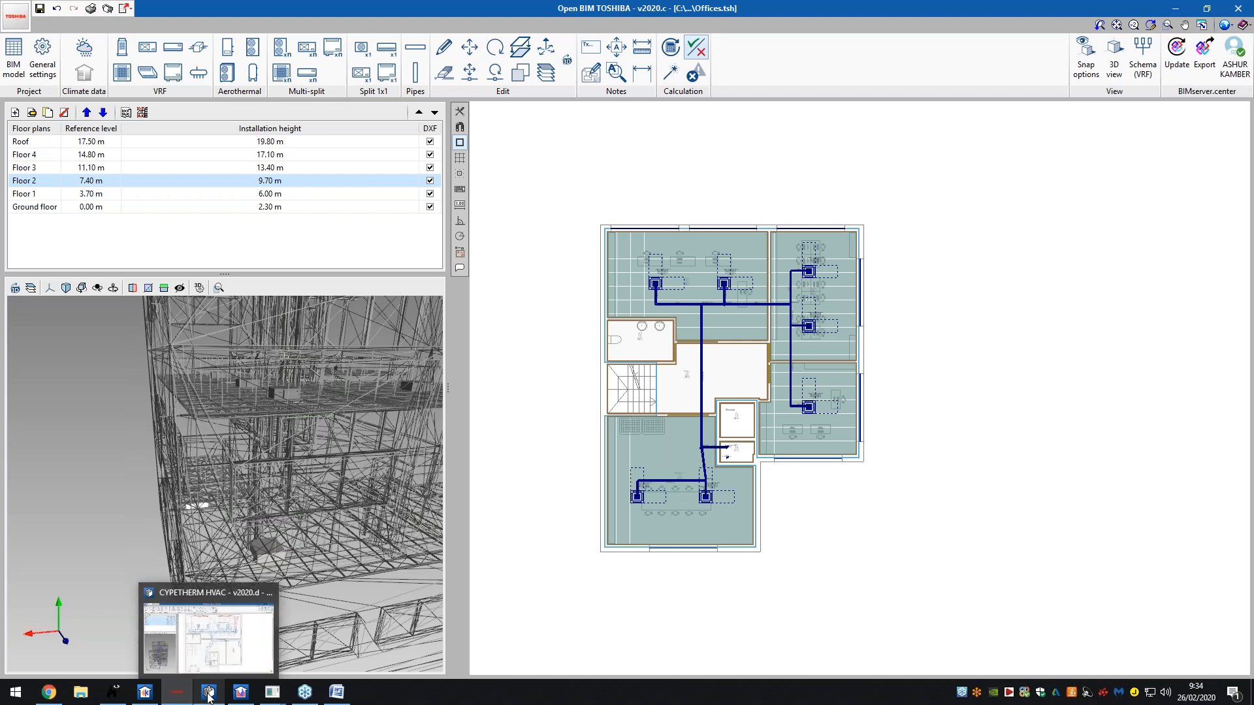
click(209, 632)
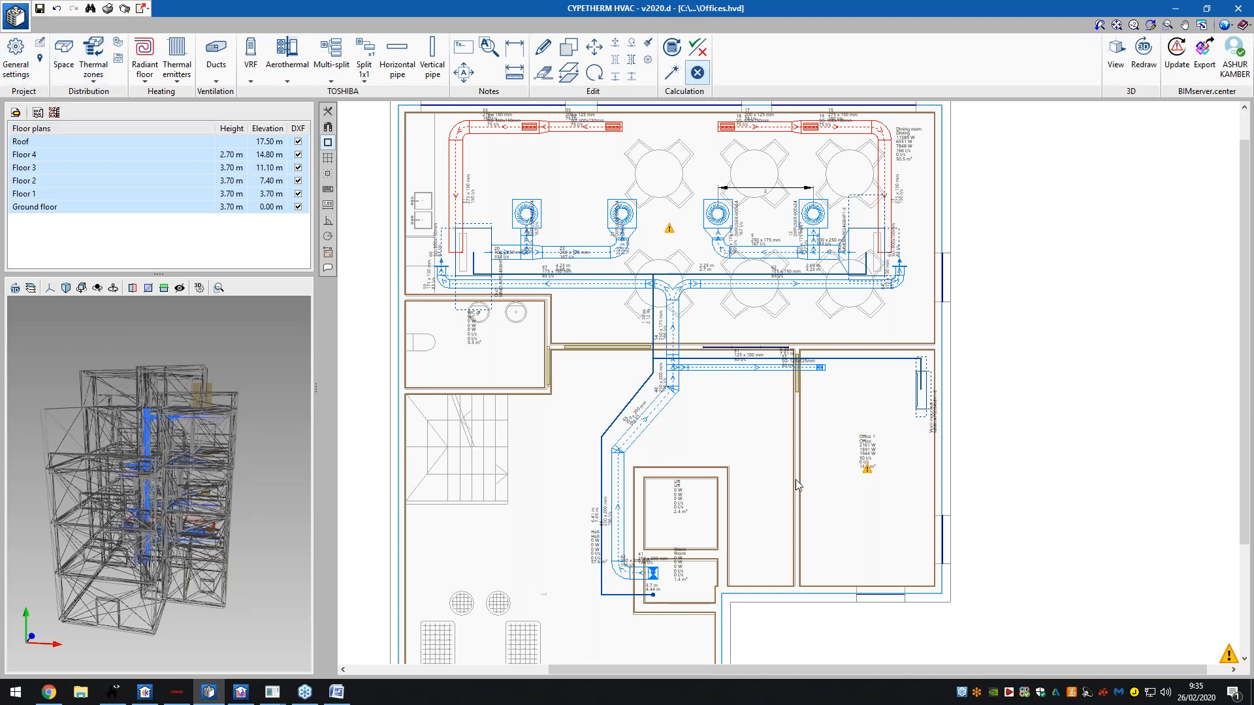
mouse_move(189, 475)
mouse_down()
mouse_move(124, 496)
mouse_move(157, 500)
mouse_move(104, 475)
mouse_move(189, 480)
mouse_up()
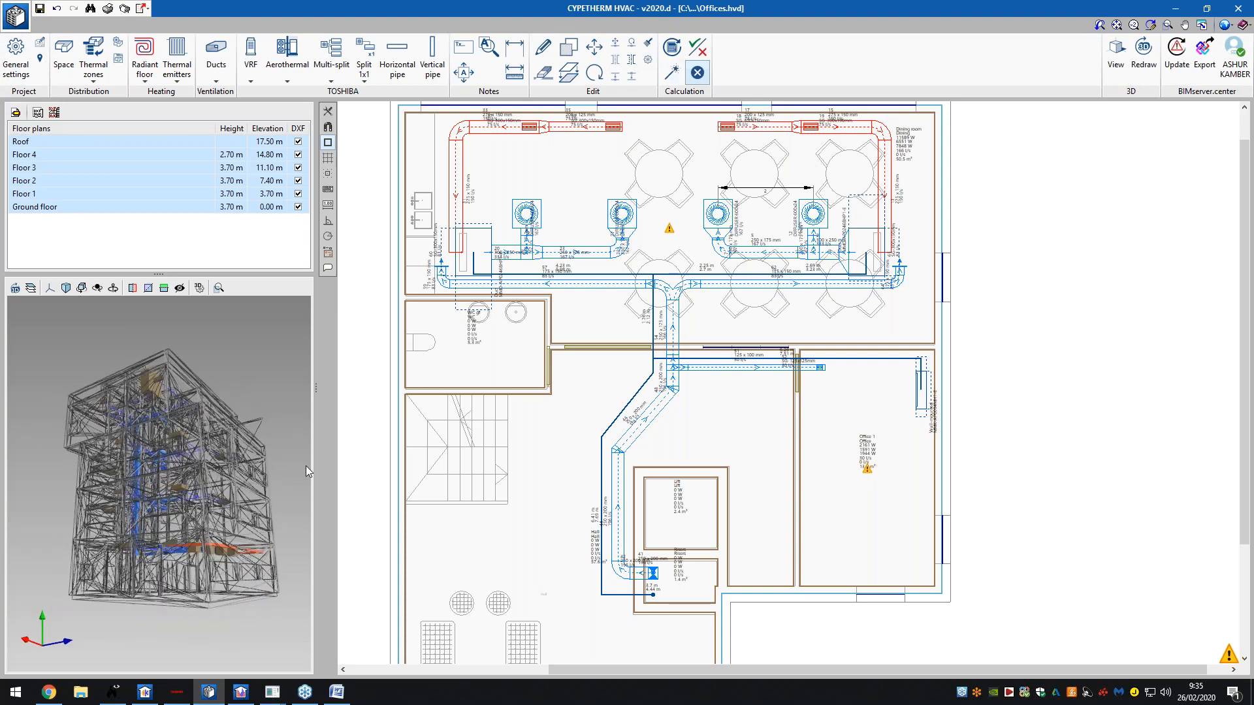
- In General settings, review the plan drawing, text size, outdoor conditions and report header settings
click(16, 57)
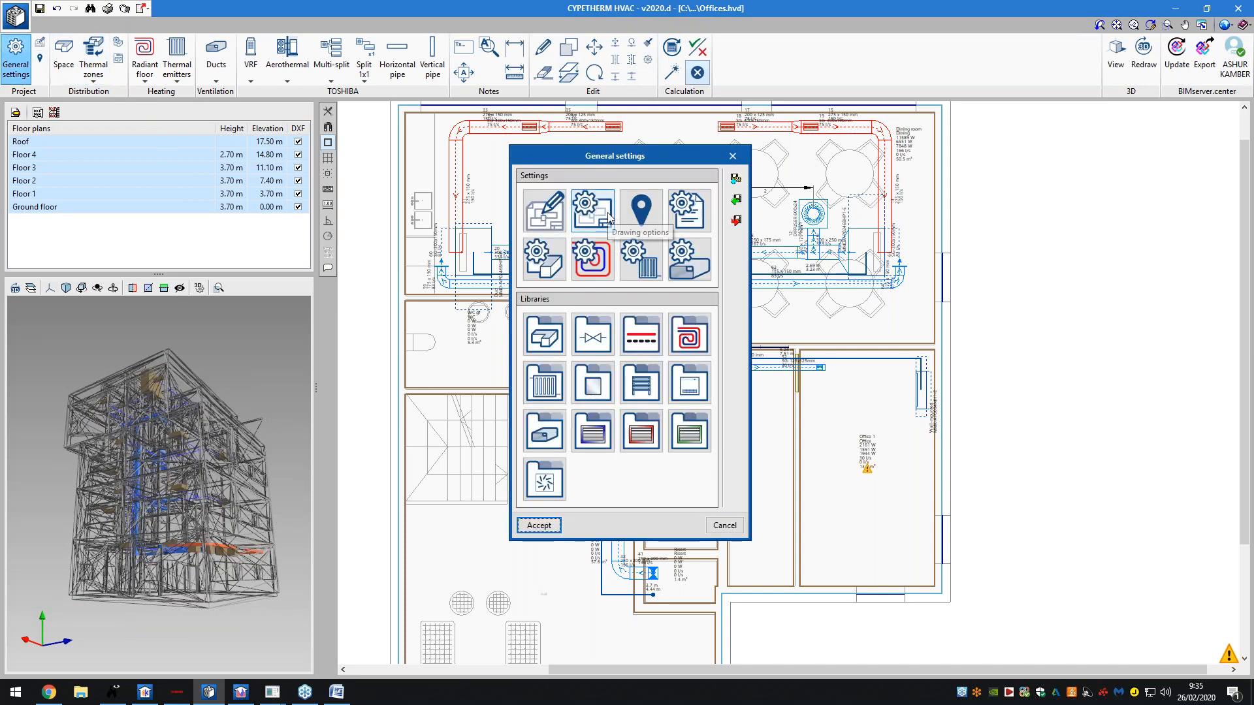
click(553, 225)
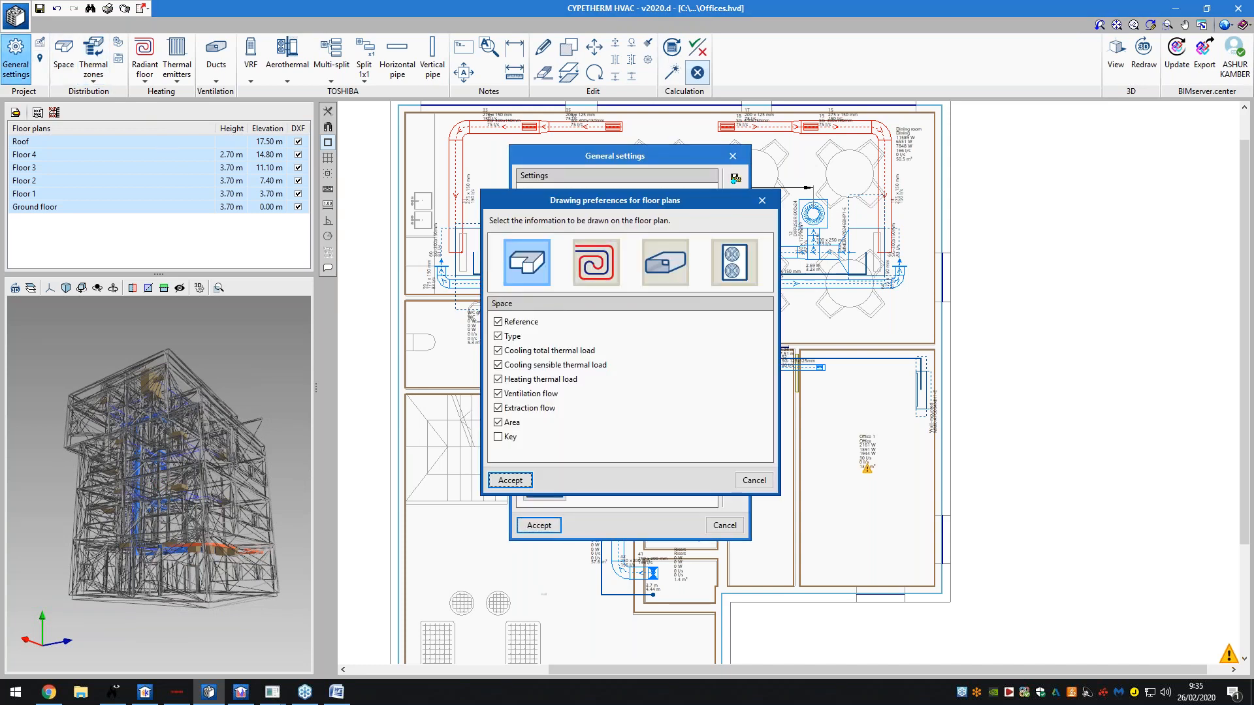
click(761, 202)
click(590, 208)
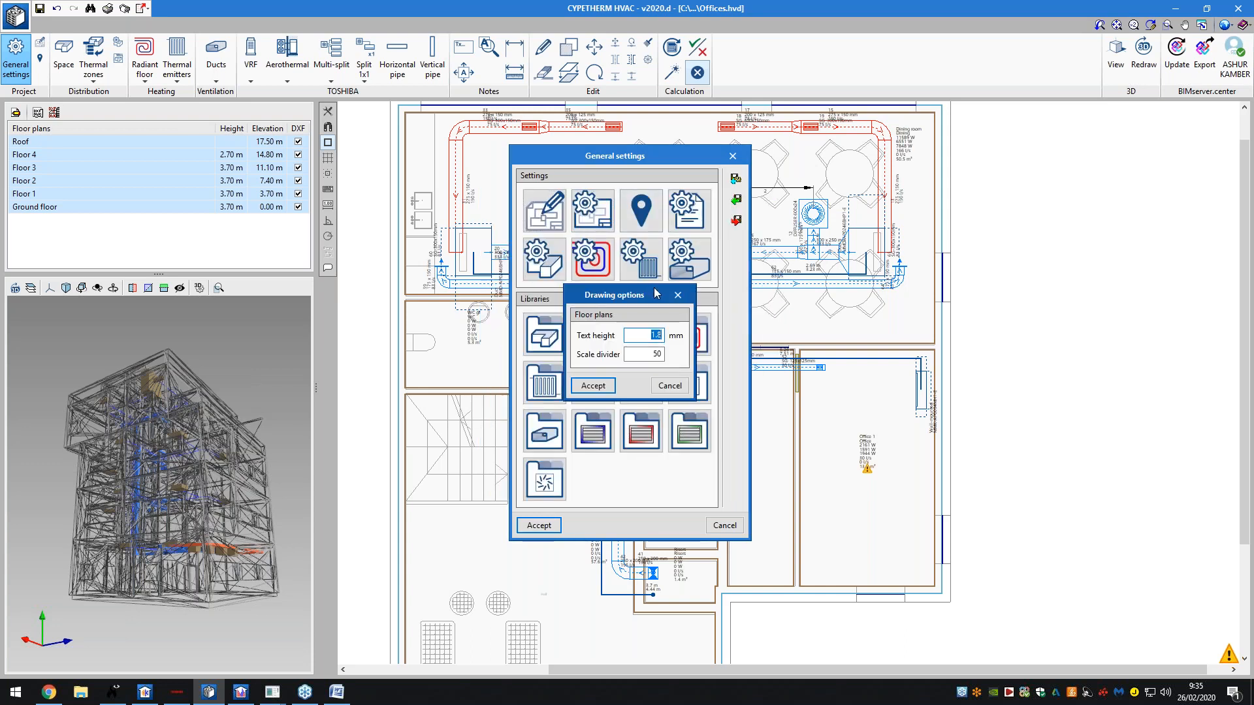
click(677, 295)
click(641, 210)
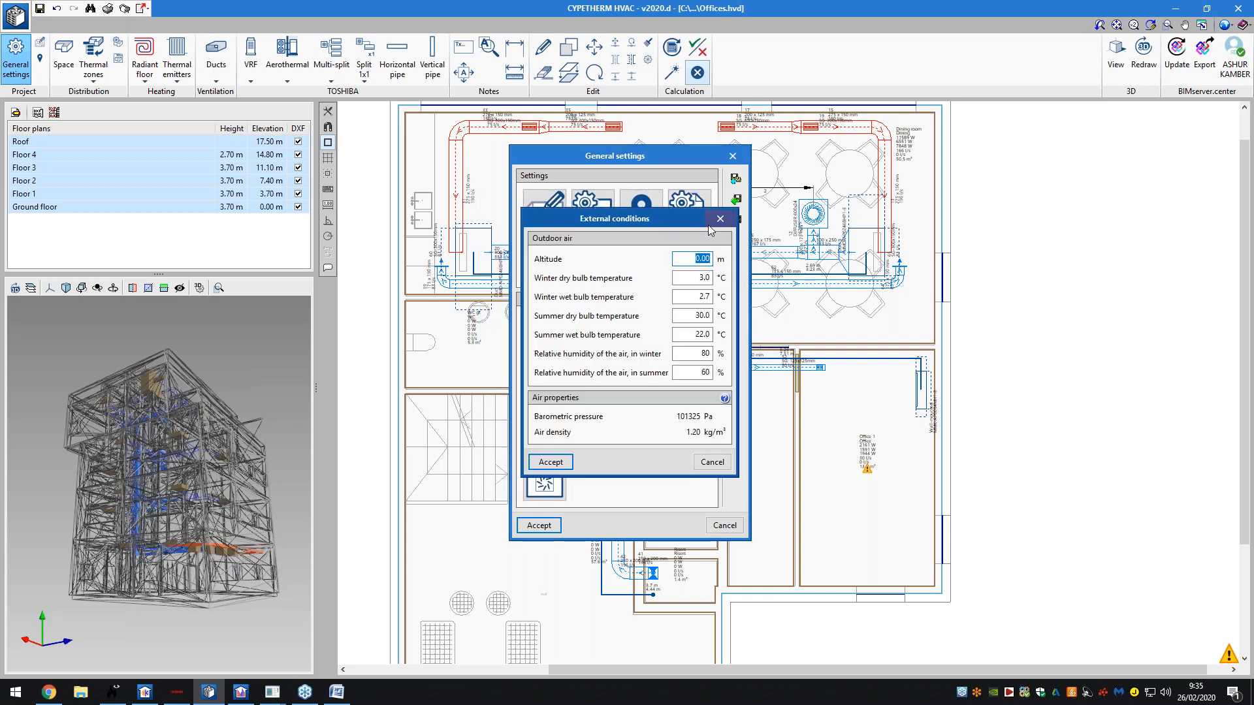
click(718, 219)
click(689, 210)
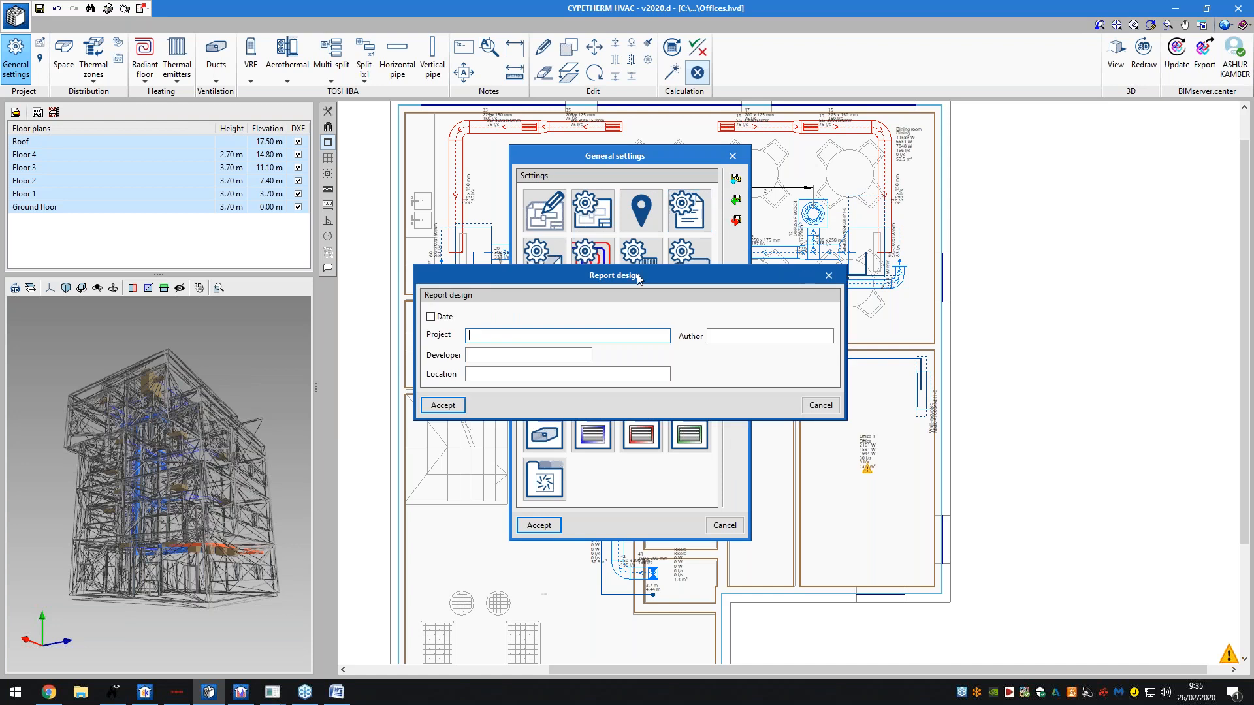
click(828, 275)
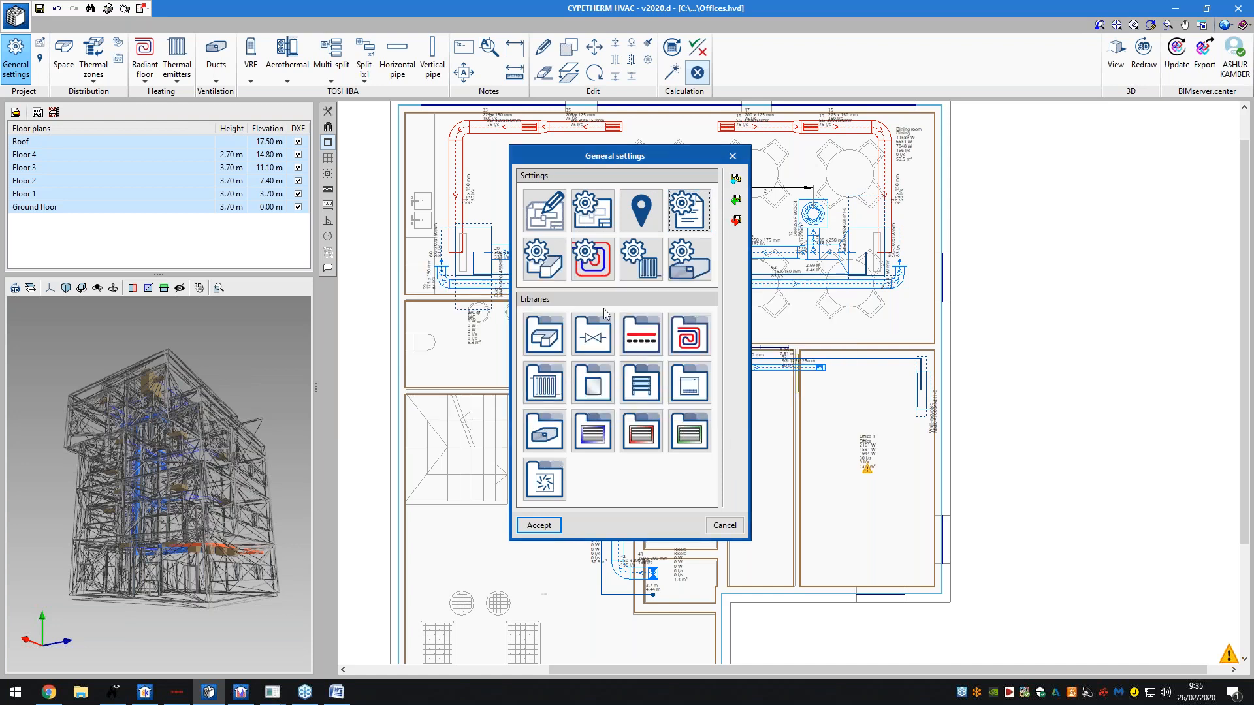
- Inspect the Dining and Hall space types without changes, then bring up the balancing valve types
click(554, 331)
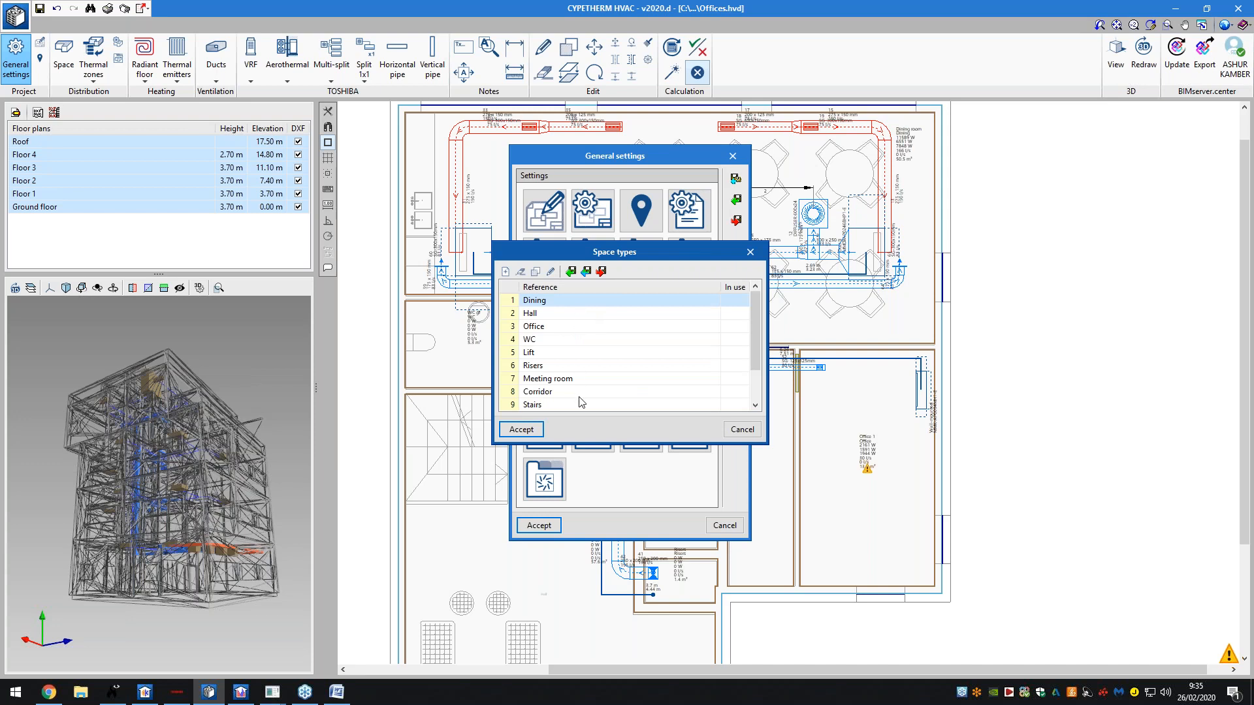
scroll(553, 337, down, 1)
scroll(551, 333, up, 1)
double_click(535, 300)
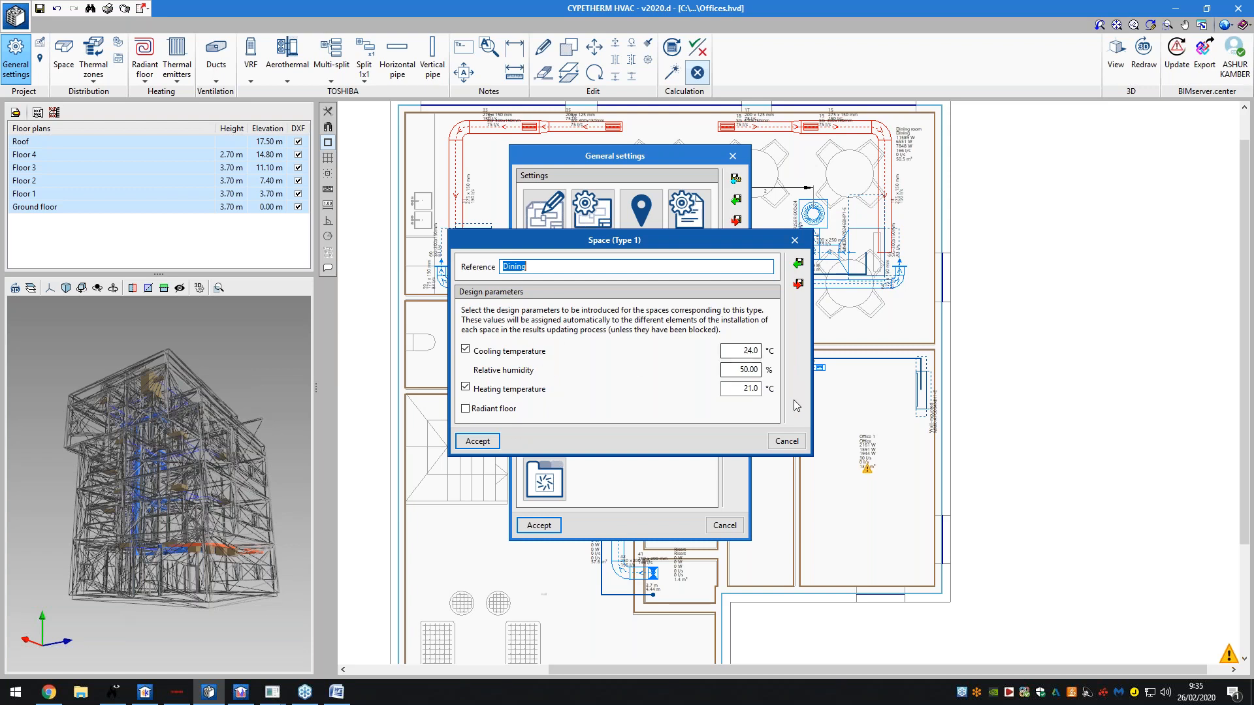
click(787, 442)
double_click(581, 314)
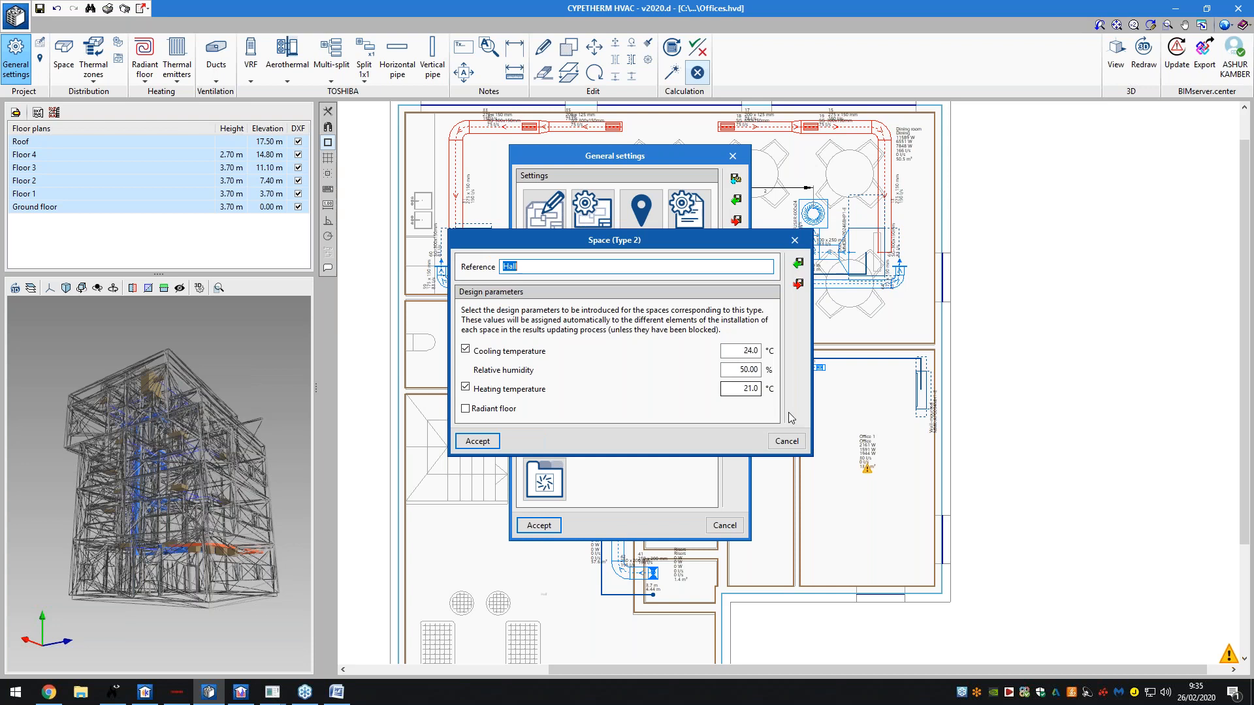
click(787, 441)
click(740, 428)
click(601, 333)
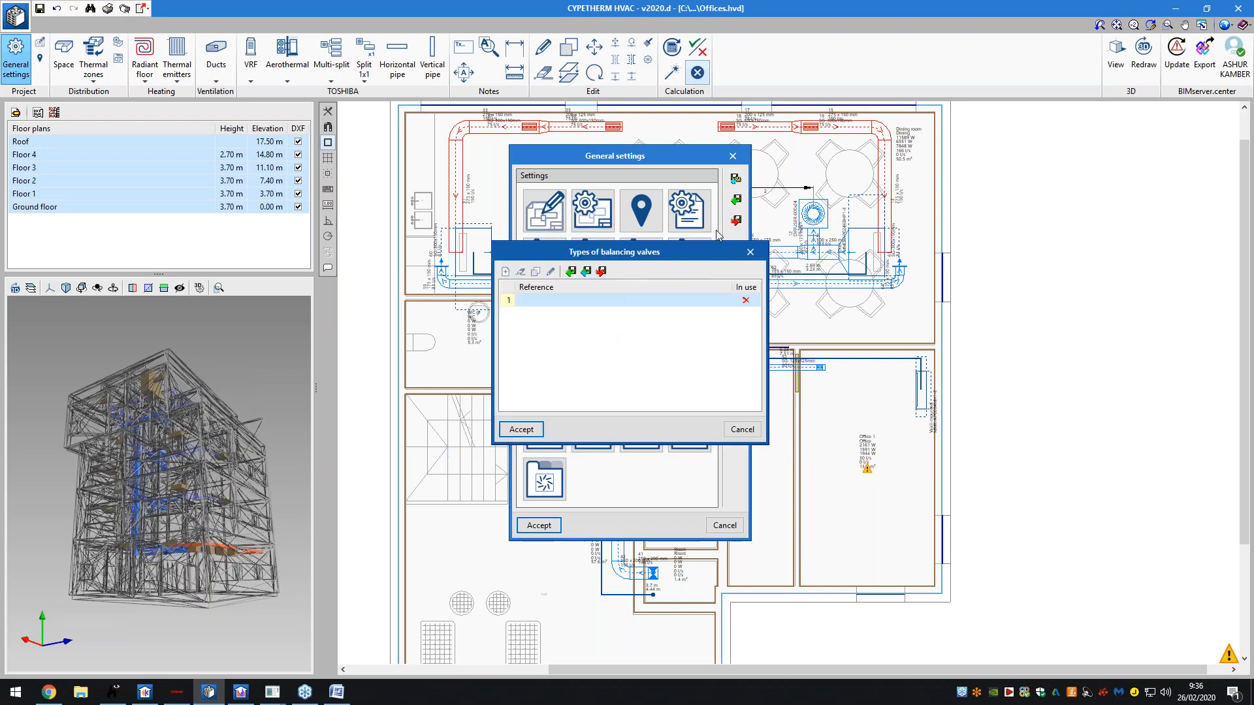
- Inspect the first manual balancing valve type, then close the balancing valve list
drag(729, 251, 922, 254)
double_click(813, 298)
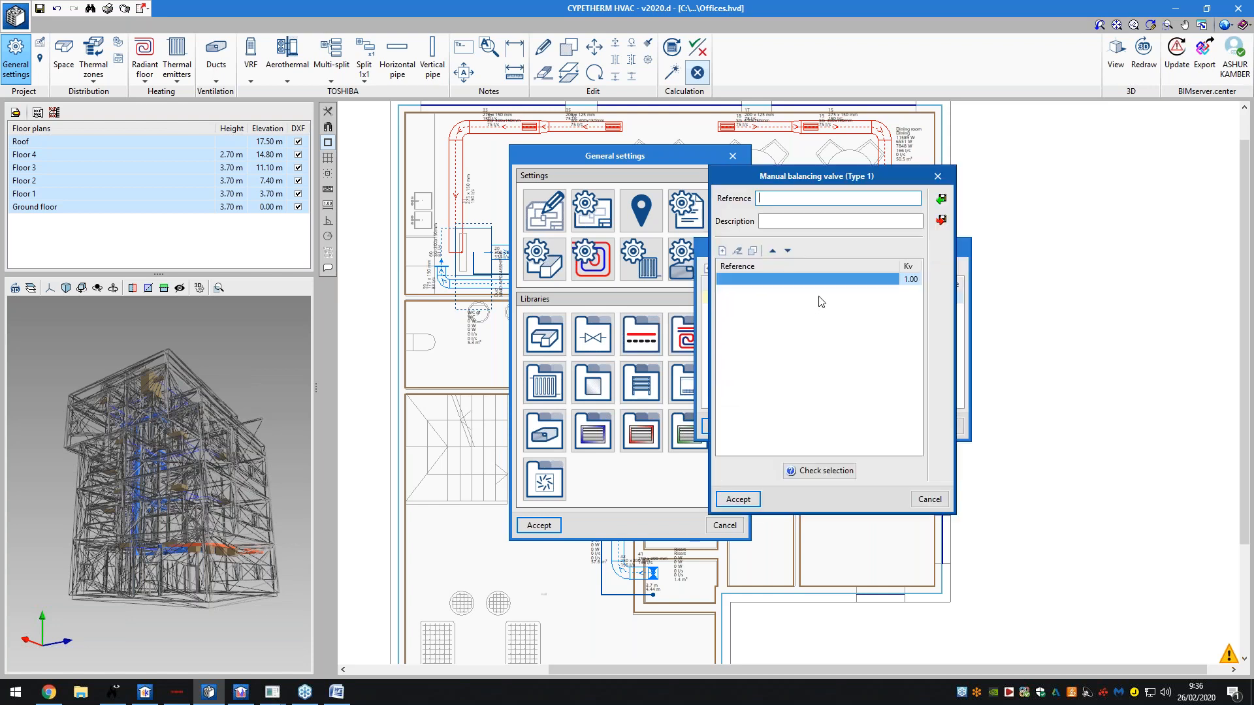
click(938, 175)
click(953, 247)
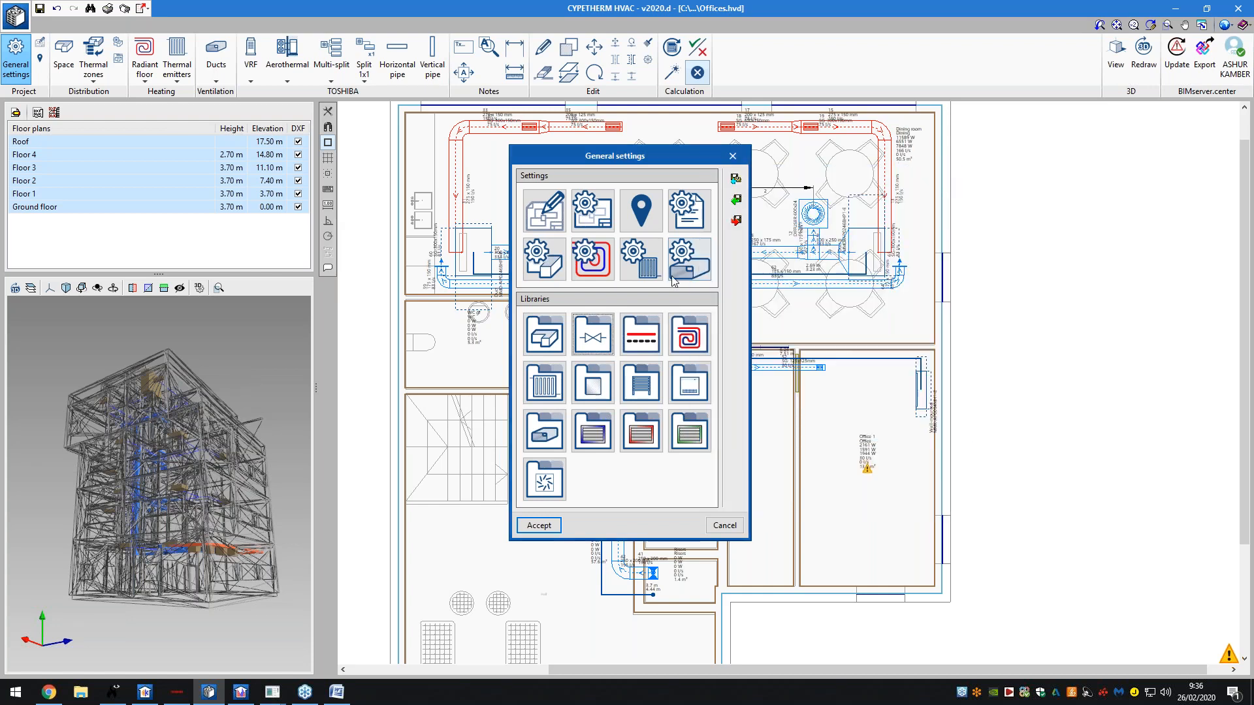
- Browse the radiant-floor, radiator, radiant panel and towel radiator type libraries without changes
click(655, 337)
click(749, 254)
click(684, 329)
click(747, 249)
click(590, 372)
click(749, 252)
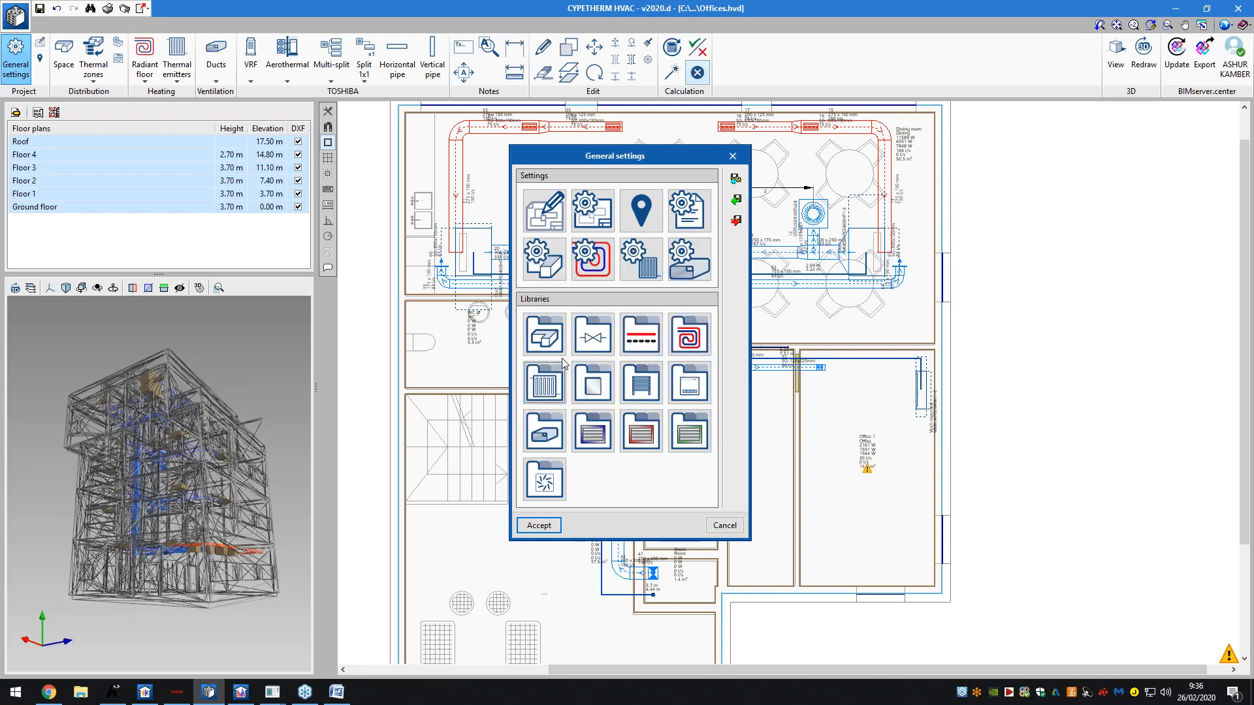
click(593, 383)
click(749, 253)
click(641, 383)
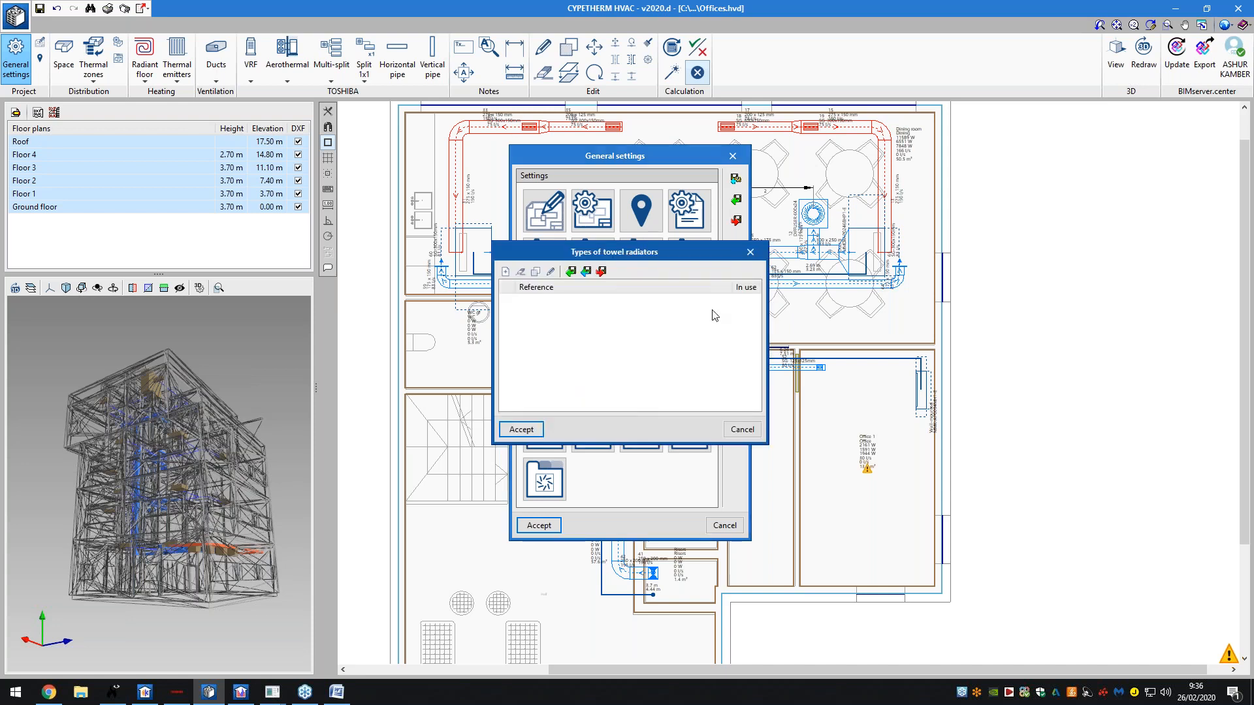
click(750, 252)
- Look at the DIFFUSER 600x24 supply type, discard a new diffuser type, and accept the general settings
click(544, 481)
click(540, 300)
click(504, 271)
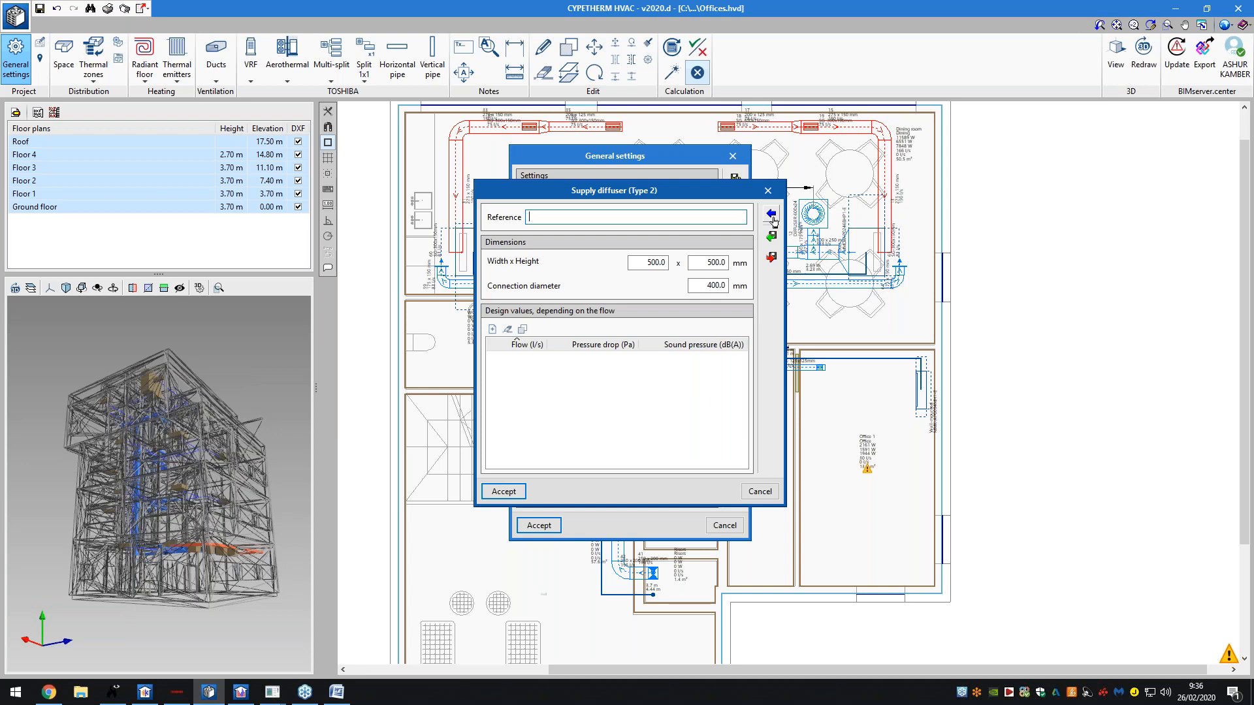
click(771, 214)
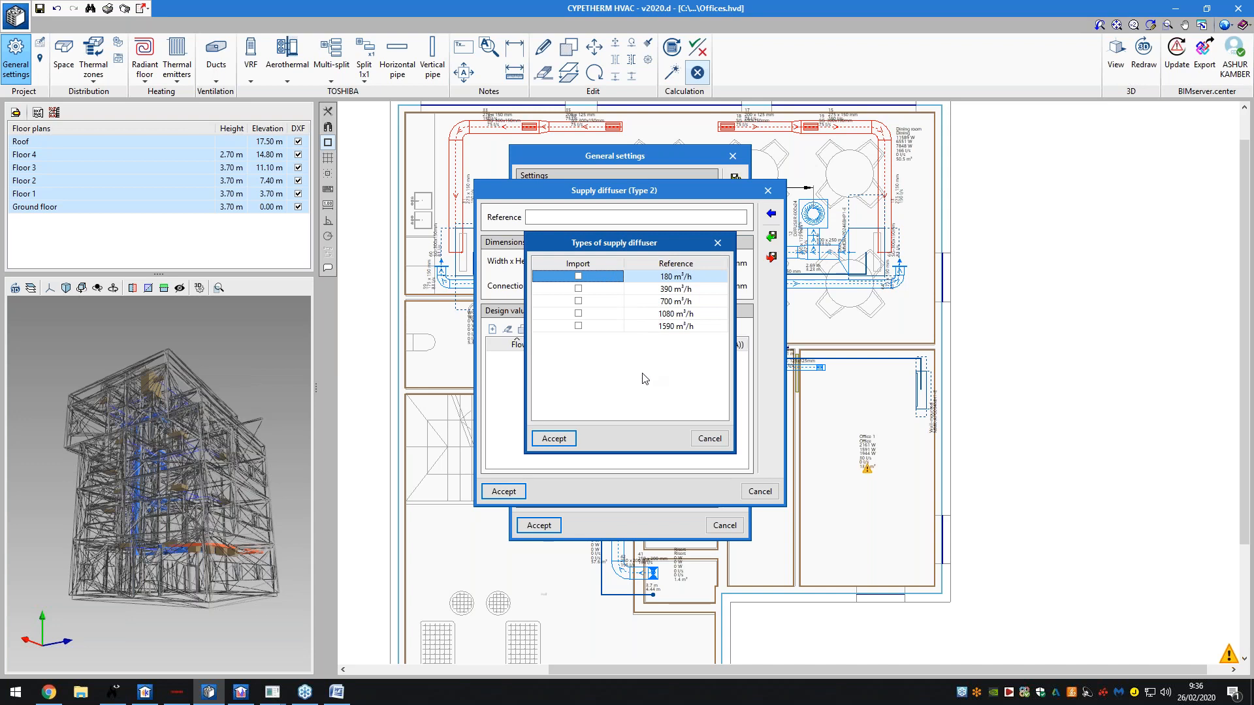
click(699, 435)
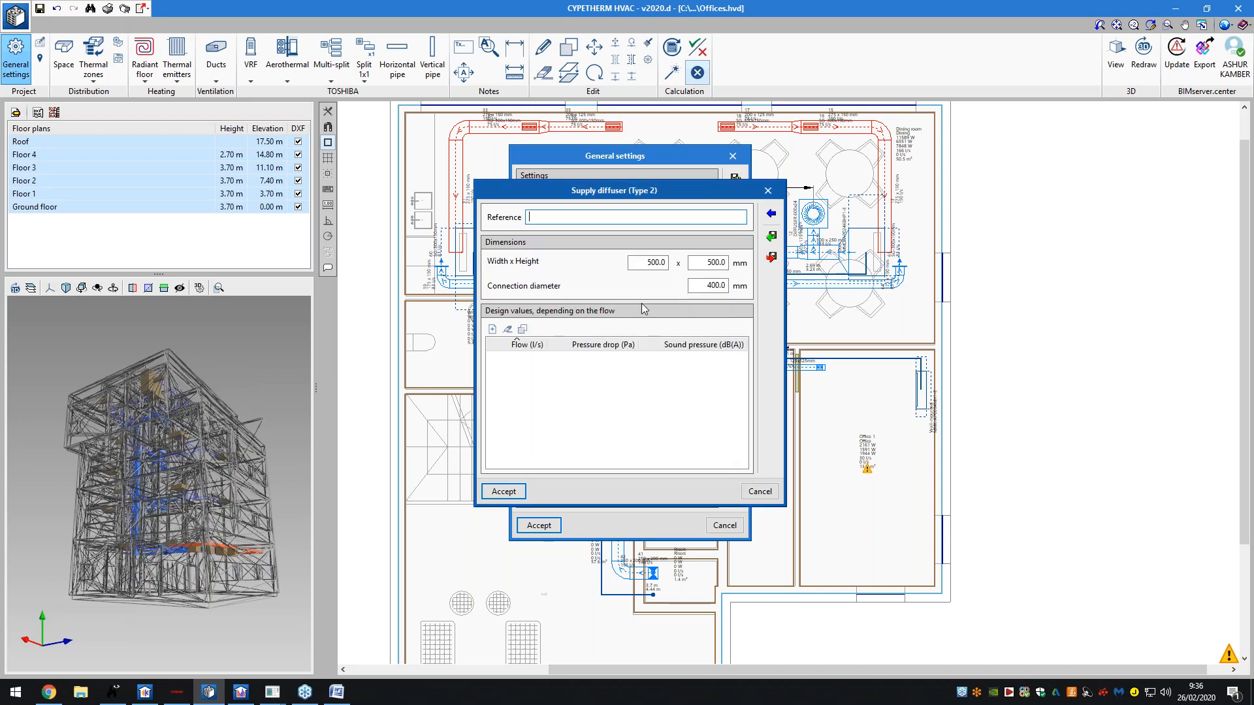
click(492, 330)
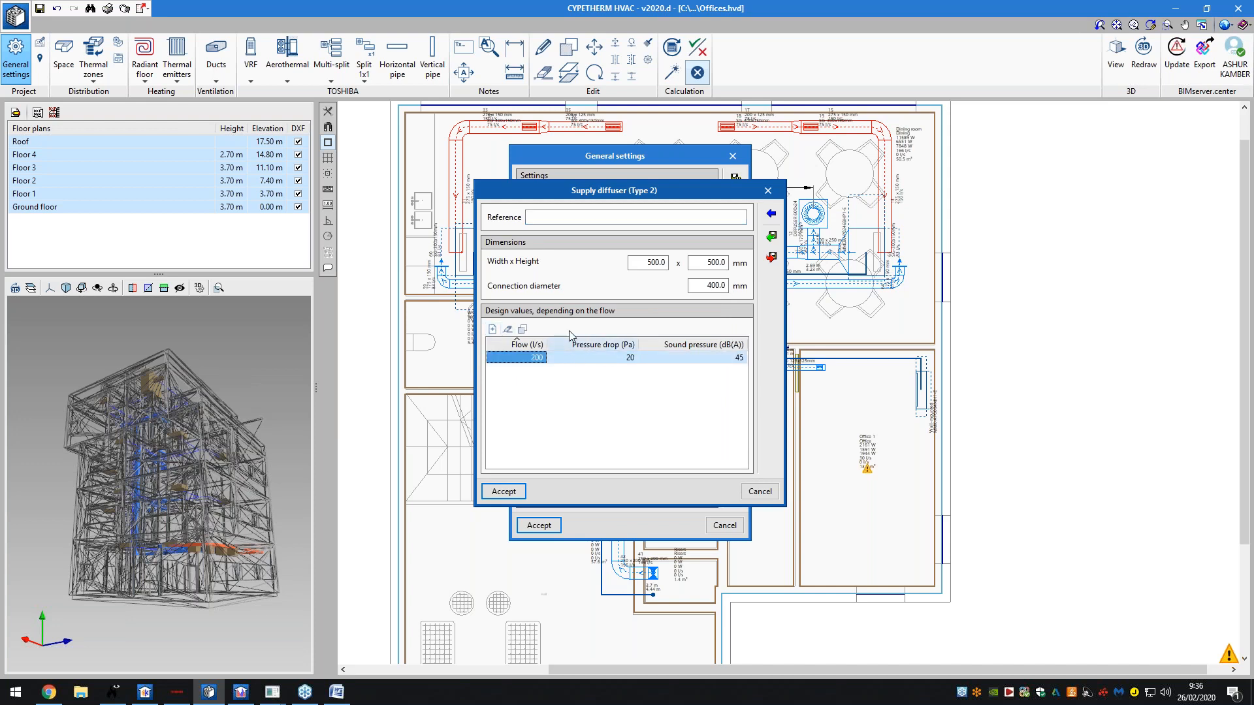
click(758, 491)
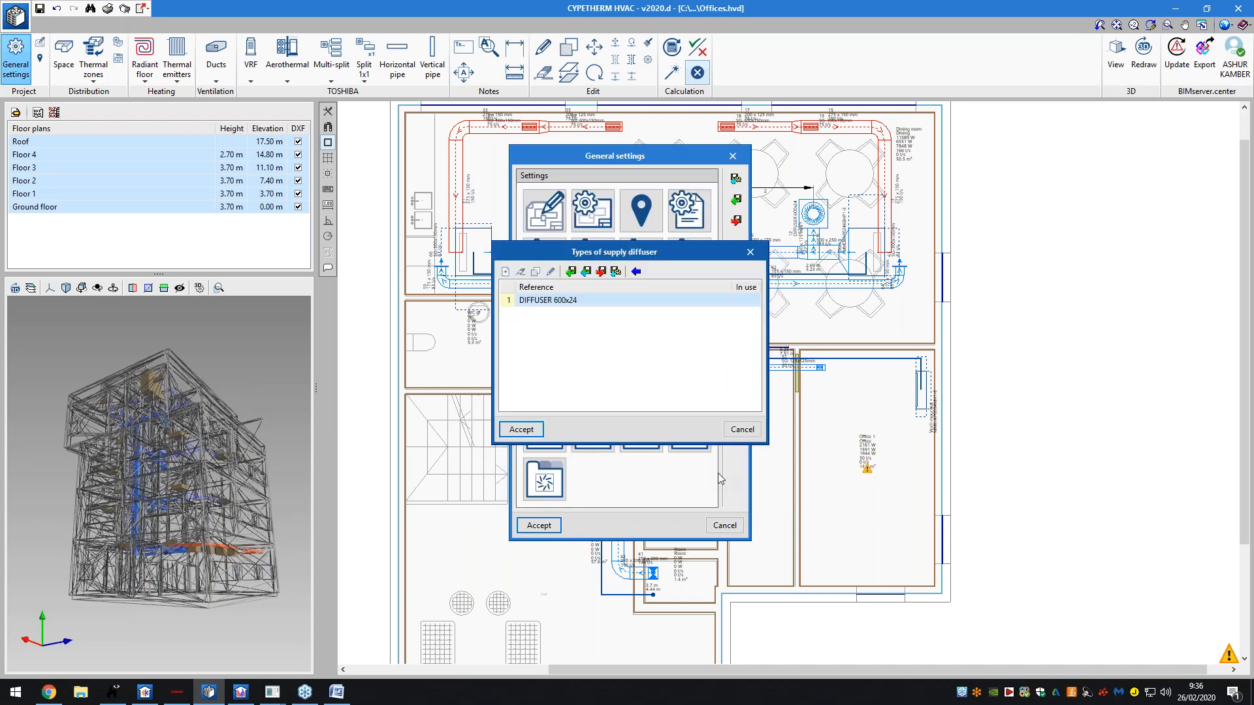
click(730, 431)
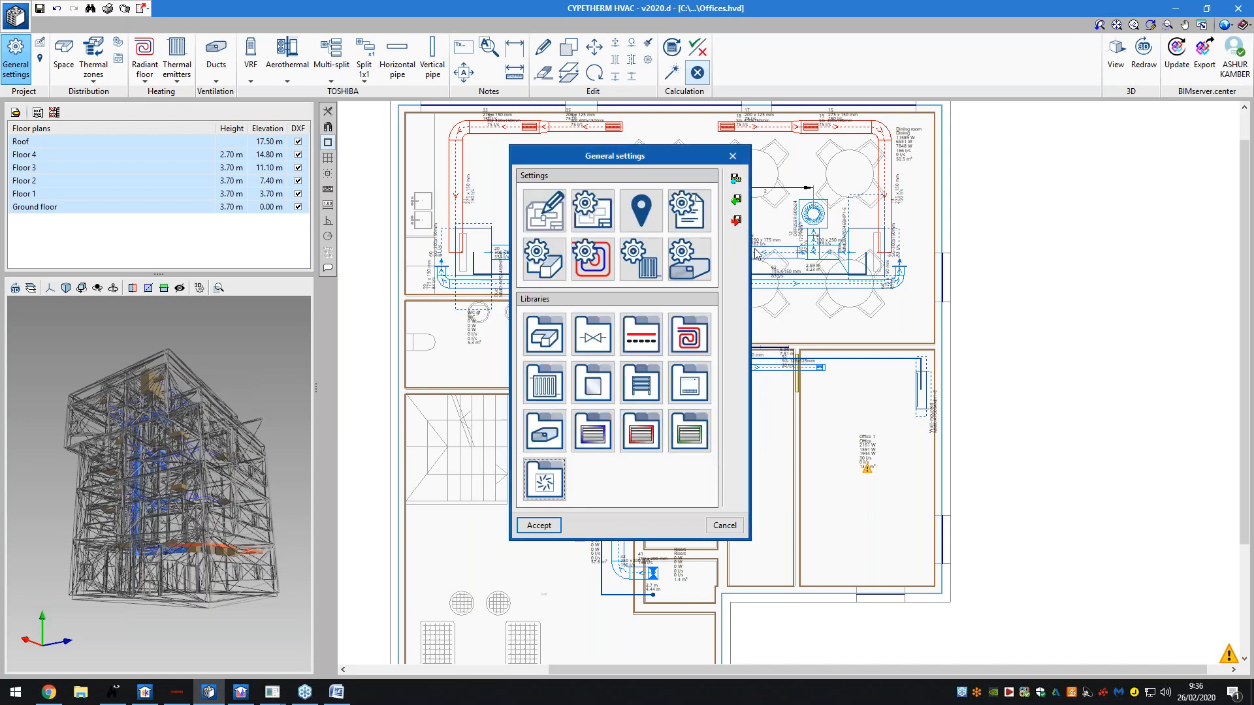
click(552, 525)
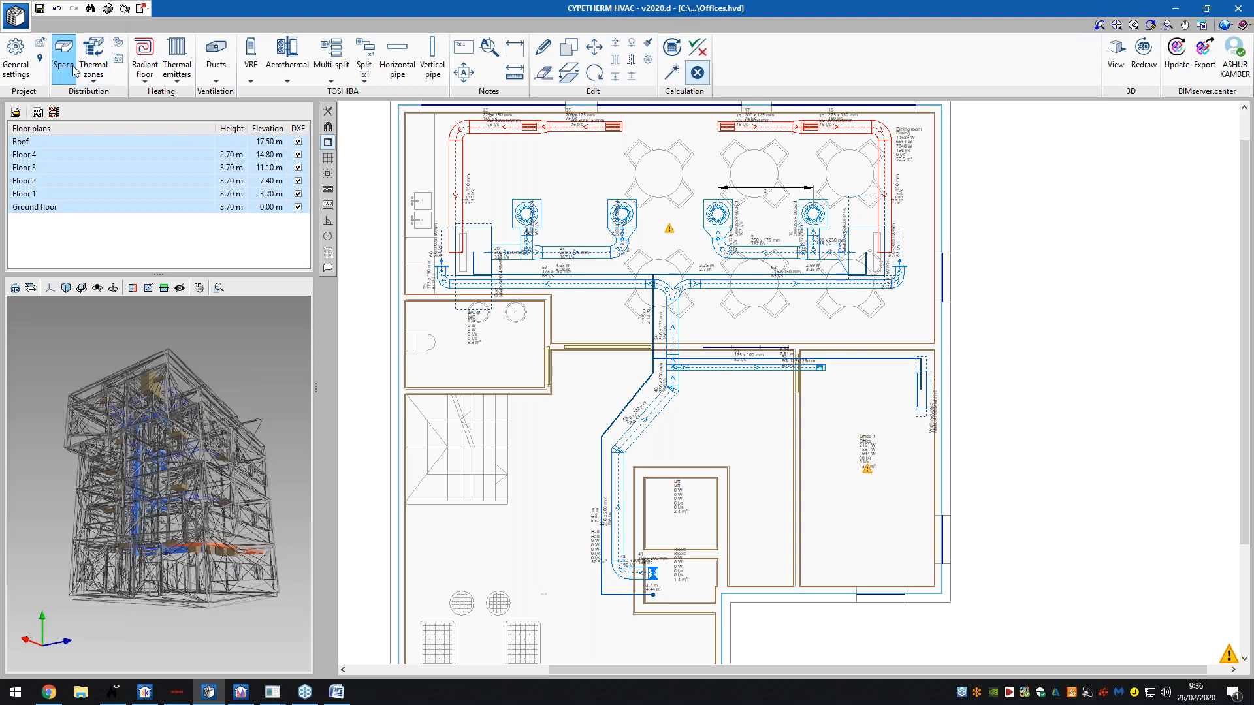
click(95, 63)
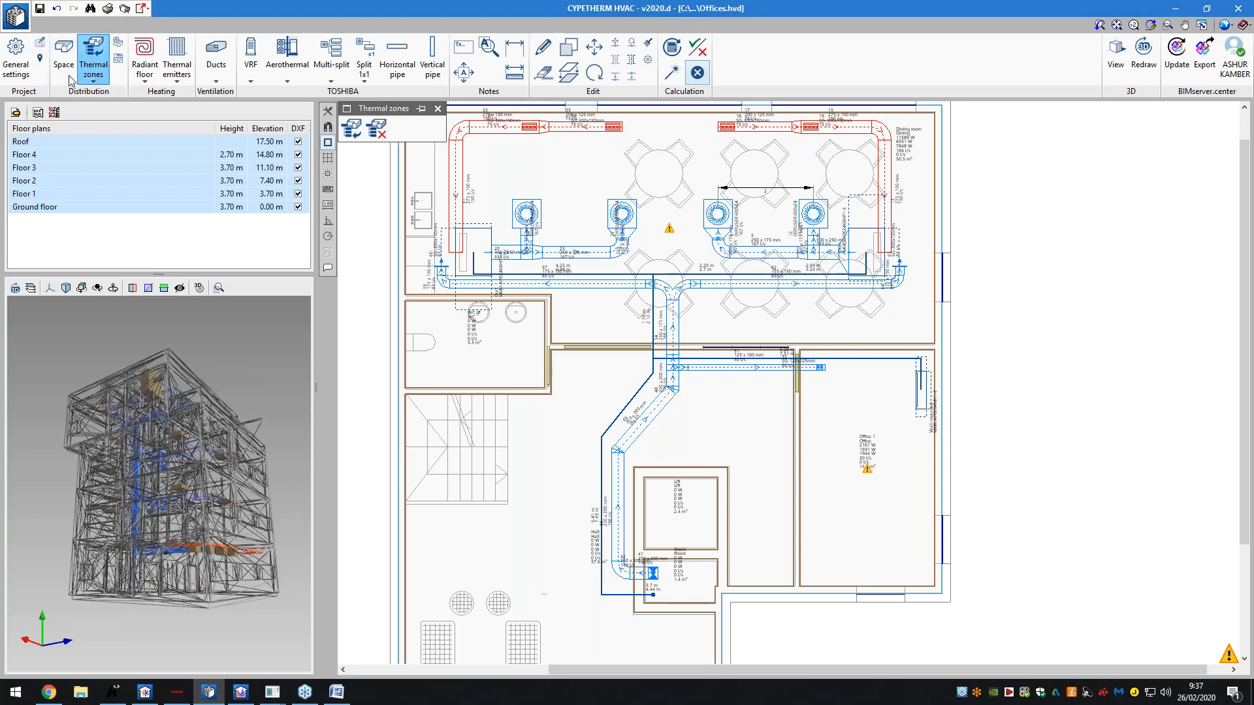
click(63, 59)
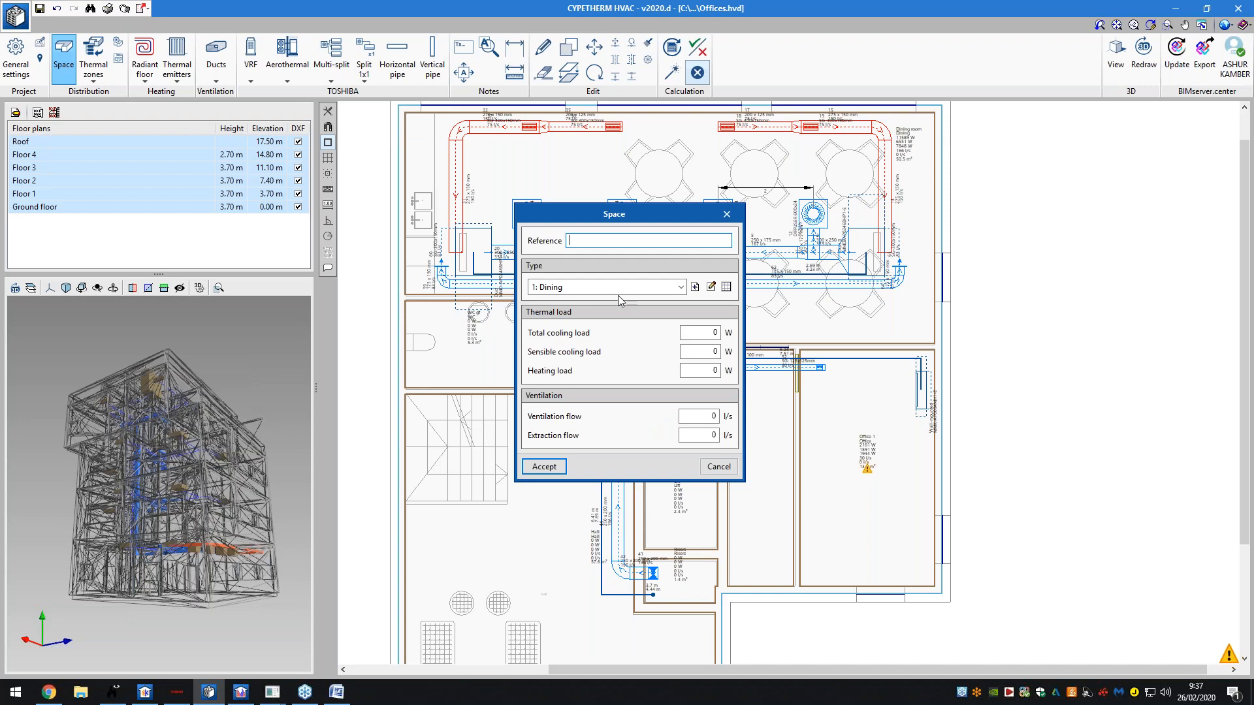
click(725, 218)
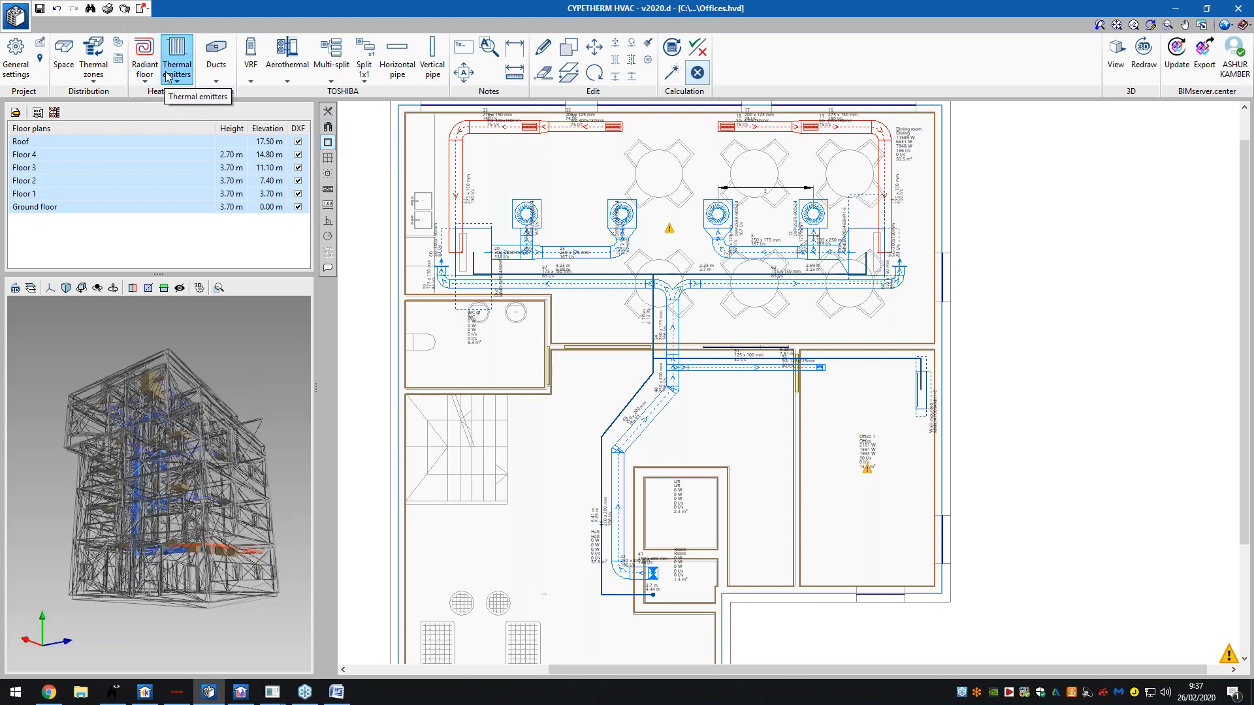
click(144, 57)
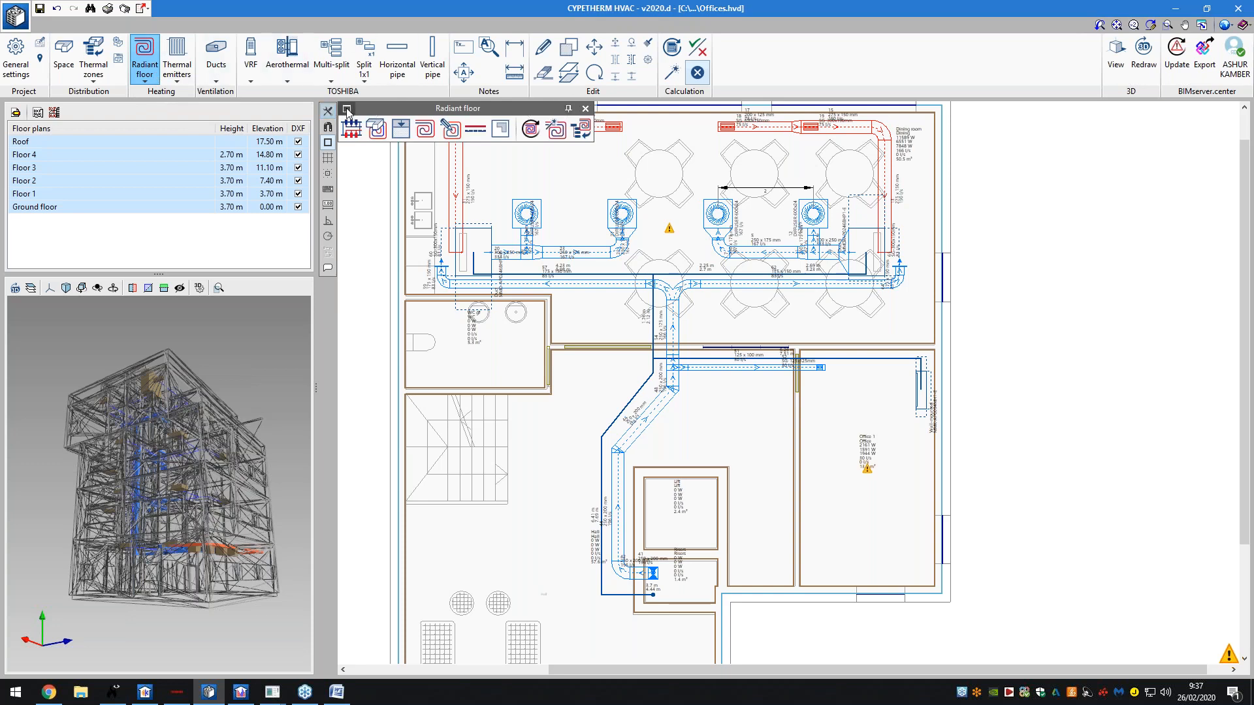
click(347, 109)
click(377, 164)
click(384, 129)
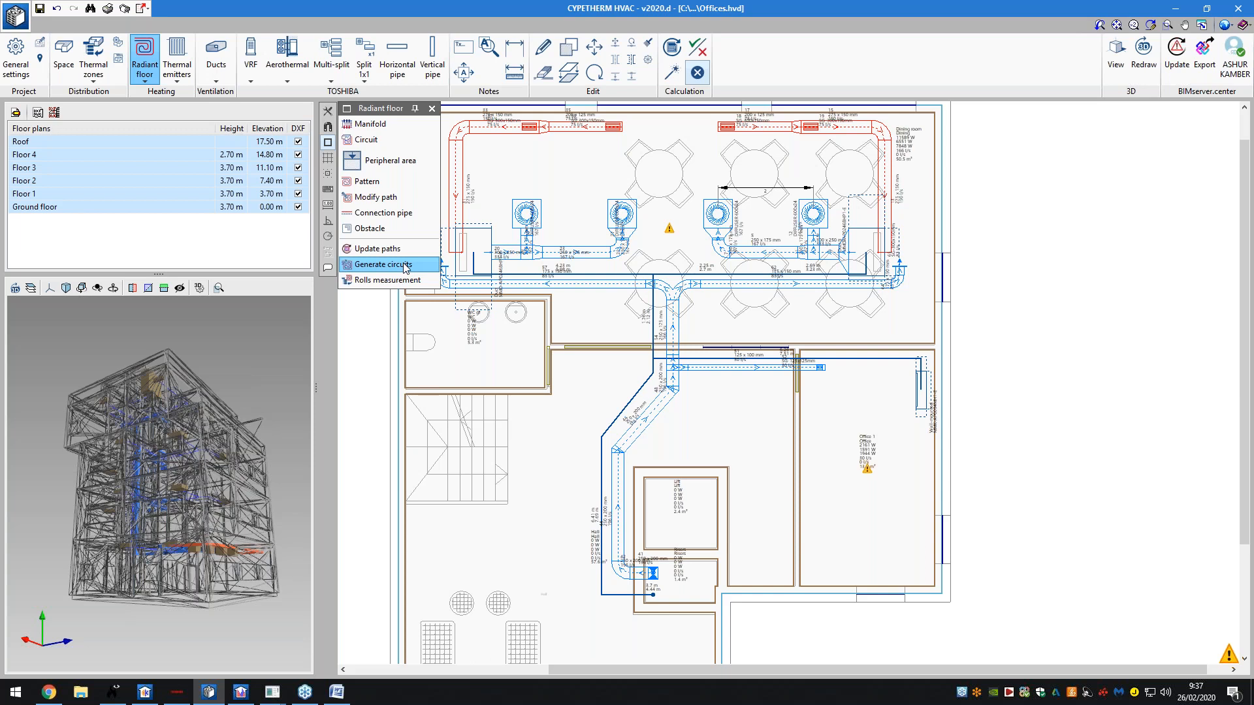
click(405, 264)
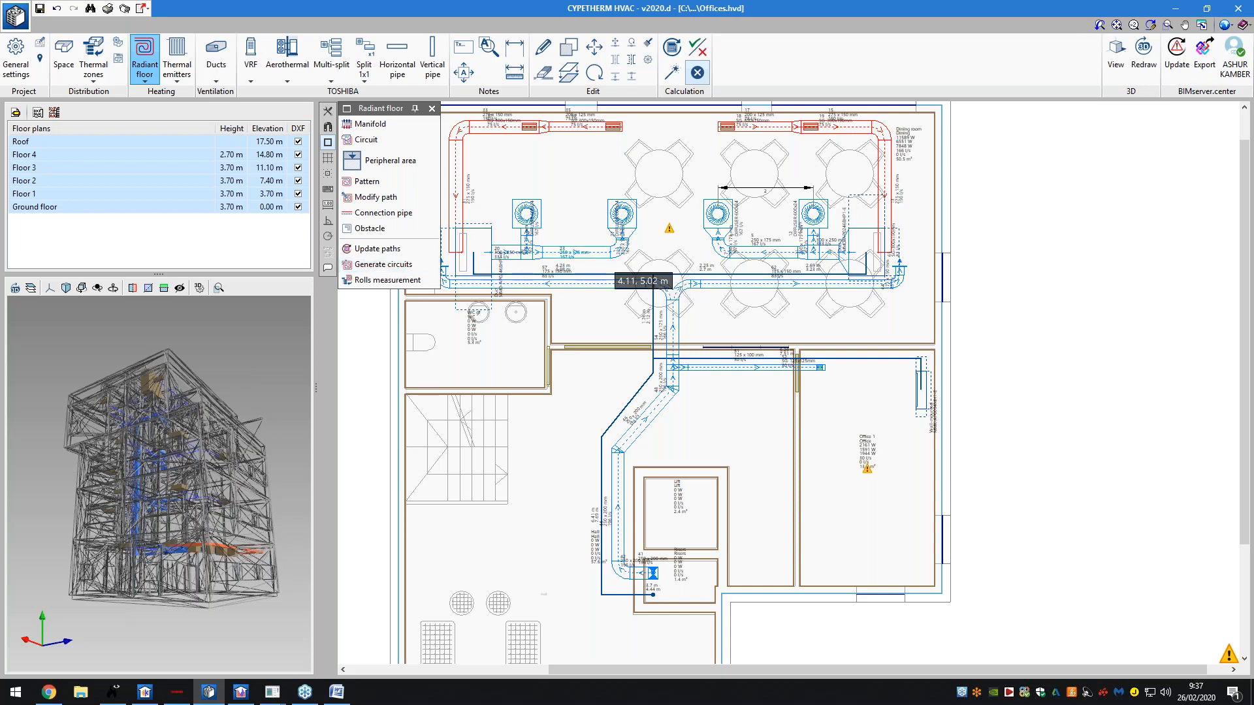
click(433, 109)
click(179, 69)
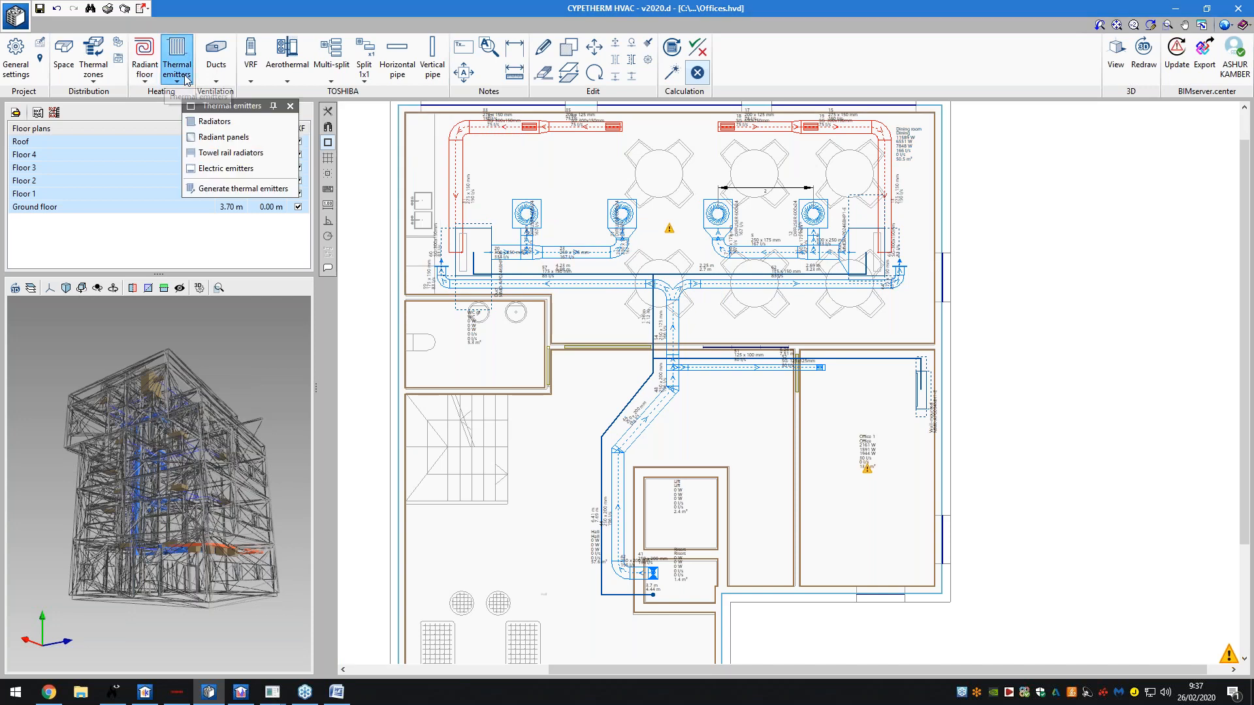
click(185, 77)
click(219, 72)
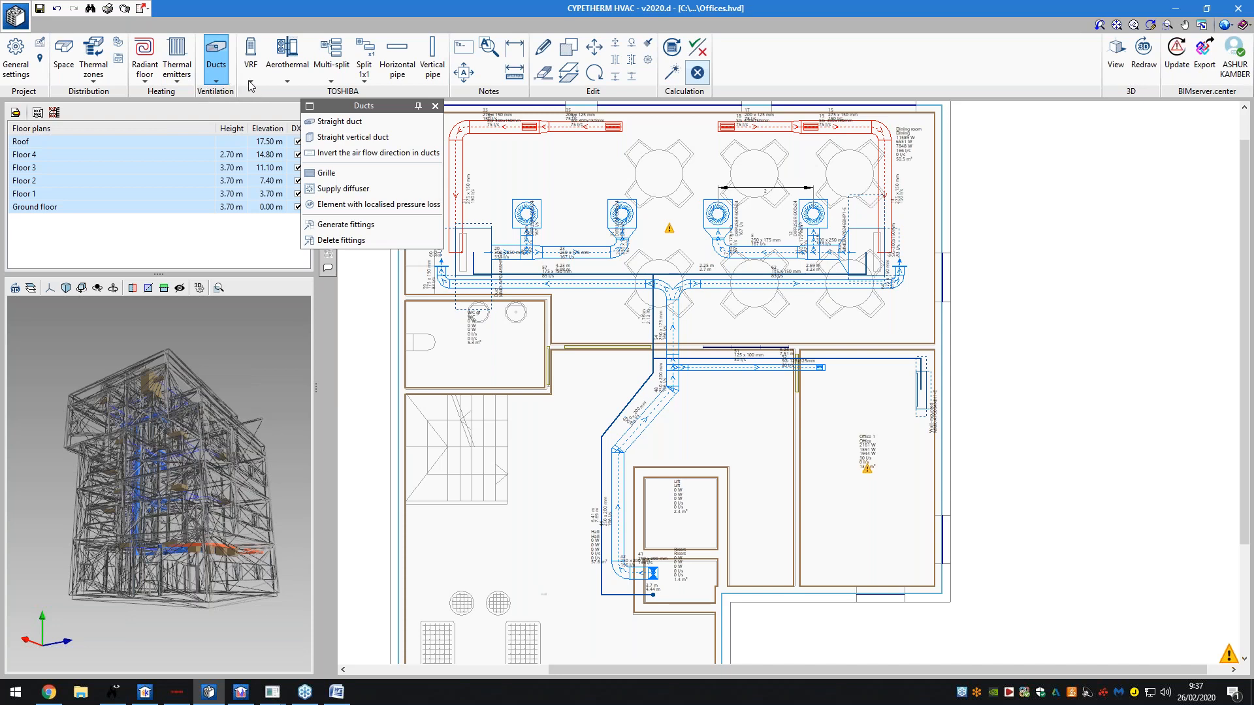
click(250, 81)
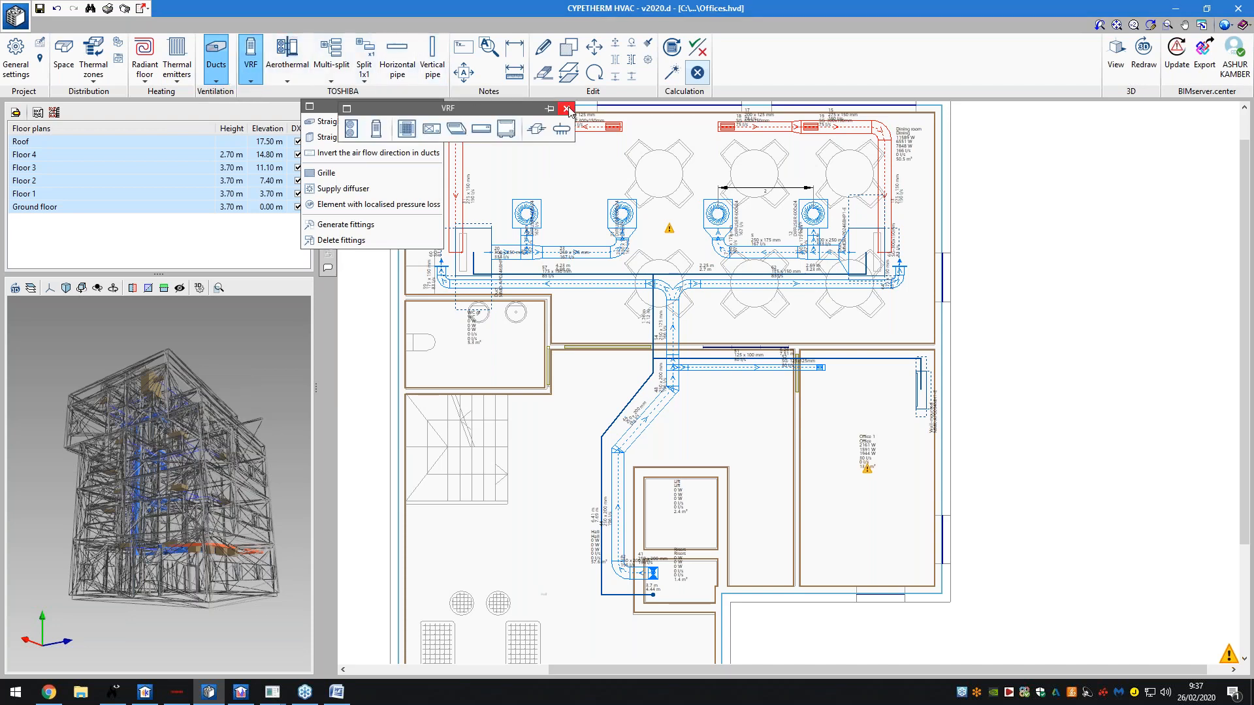
click(566, 109)
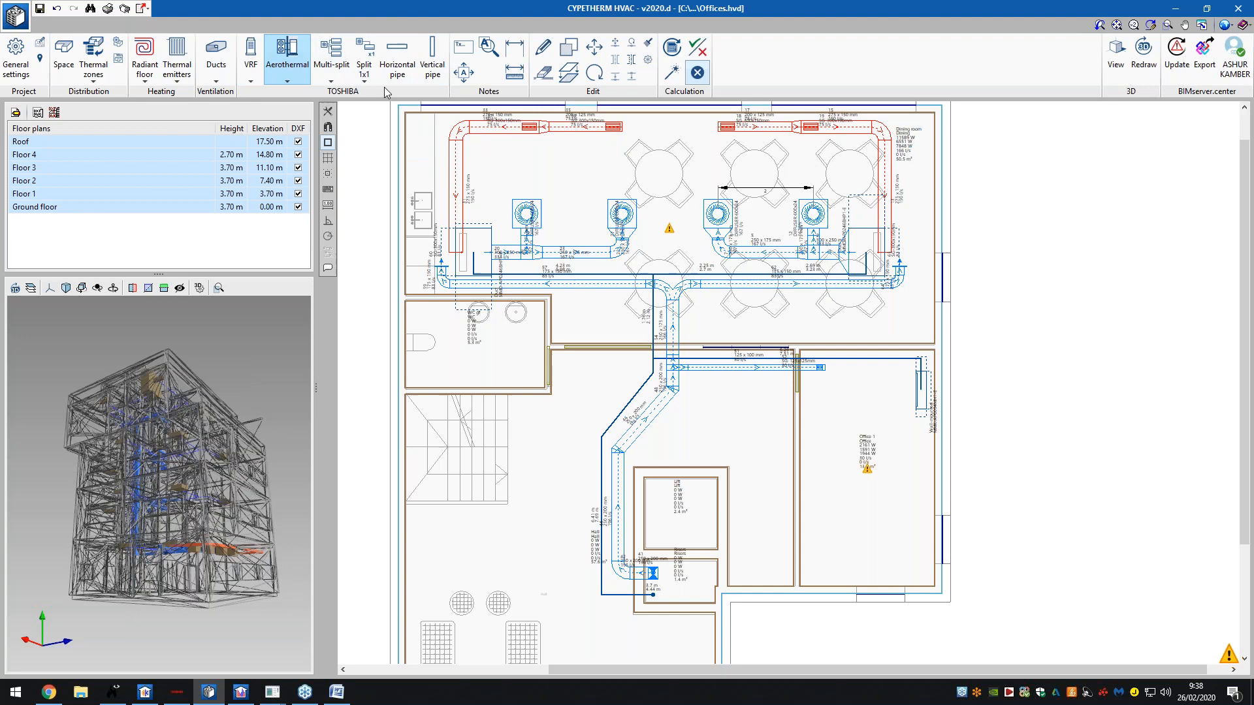
click(259, 67)
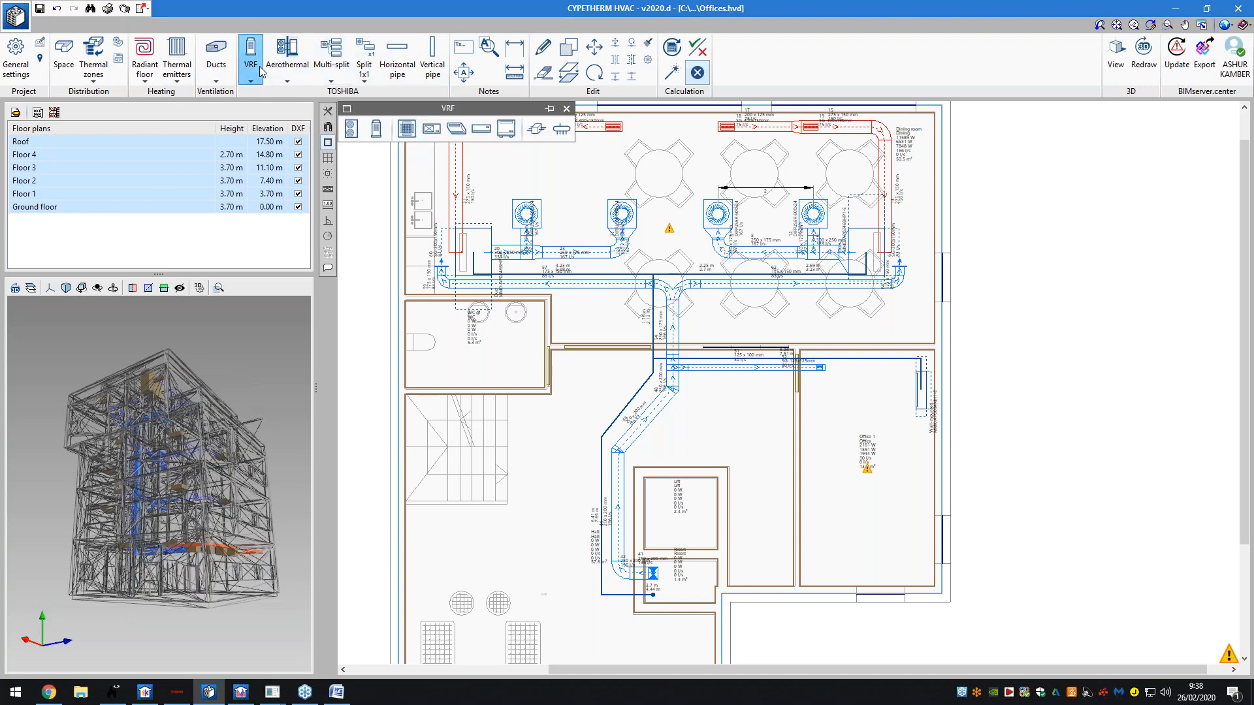
click(288, 65)
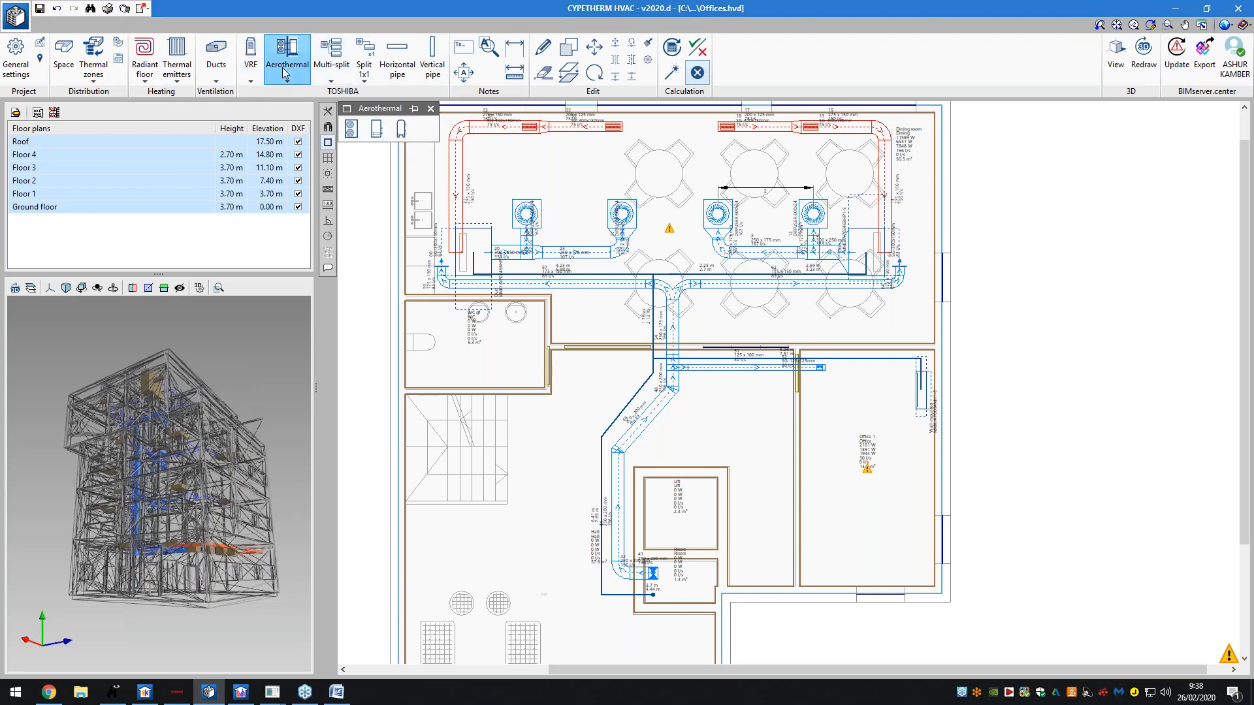
click(325, 74)
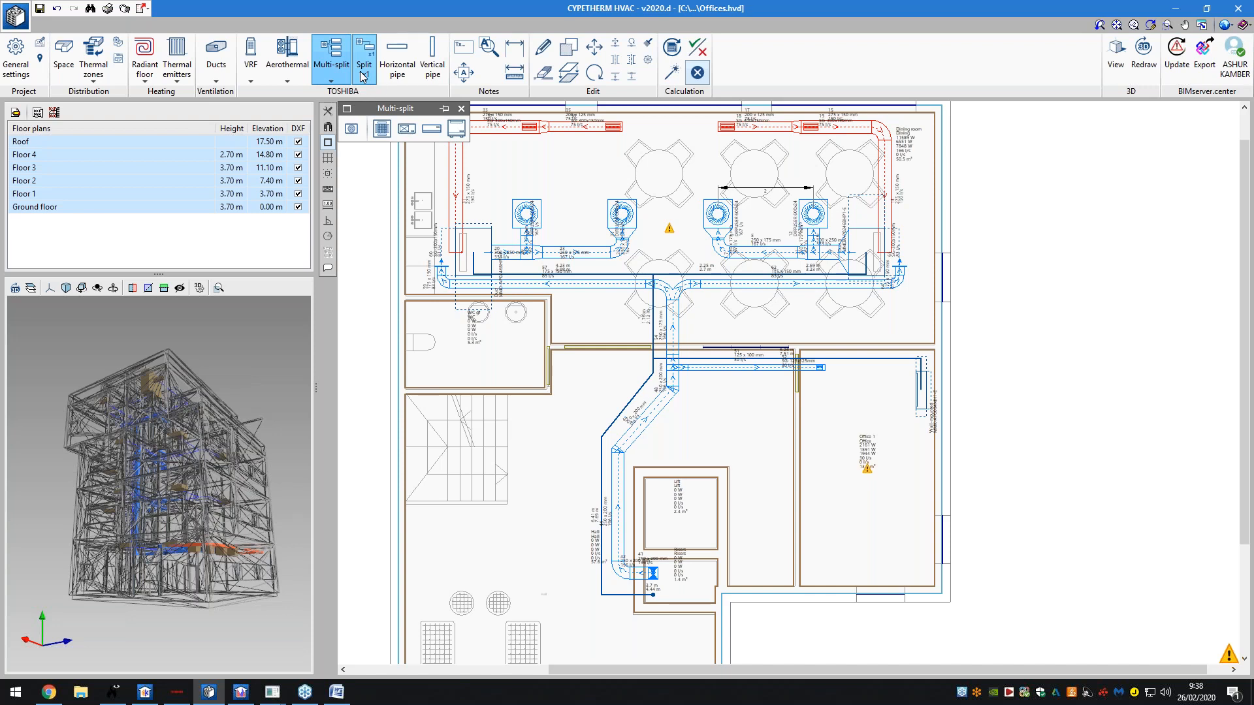
click(363, 77)
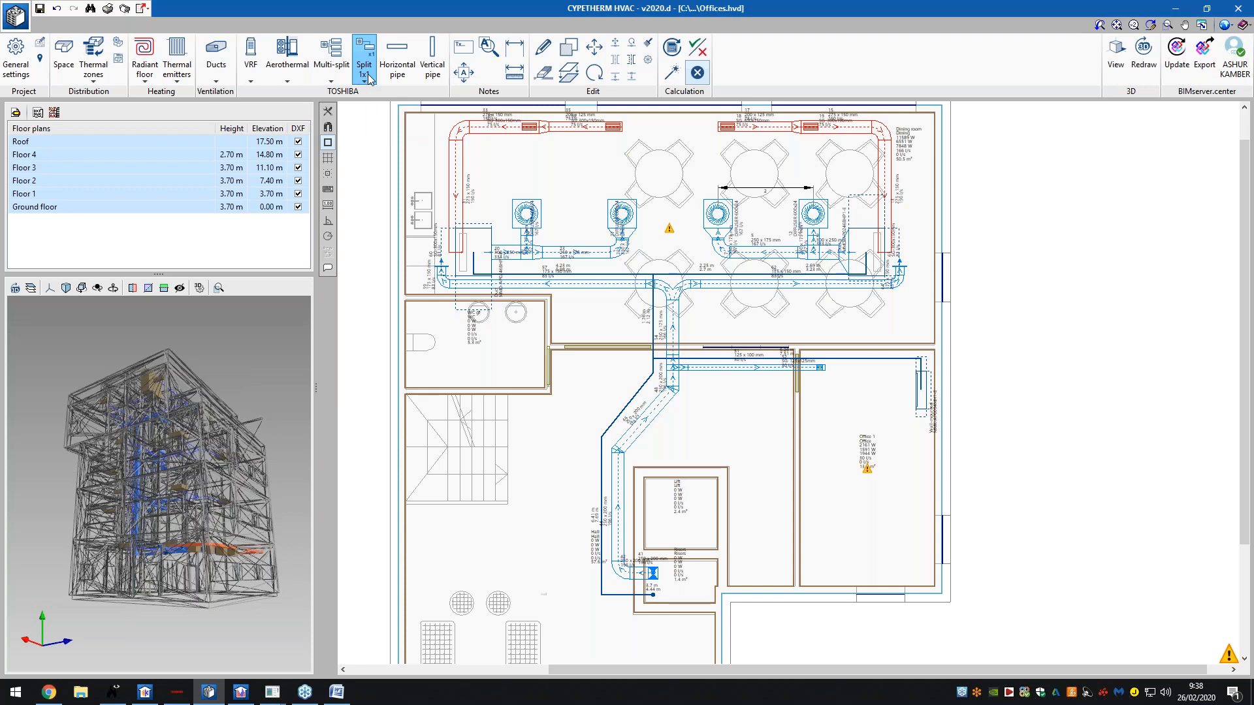
click(395, 74)
- Check the 167 l/s supply diffuser's properties, then update the installation results
click(432, 65)
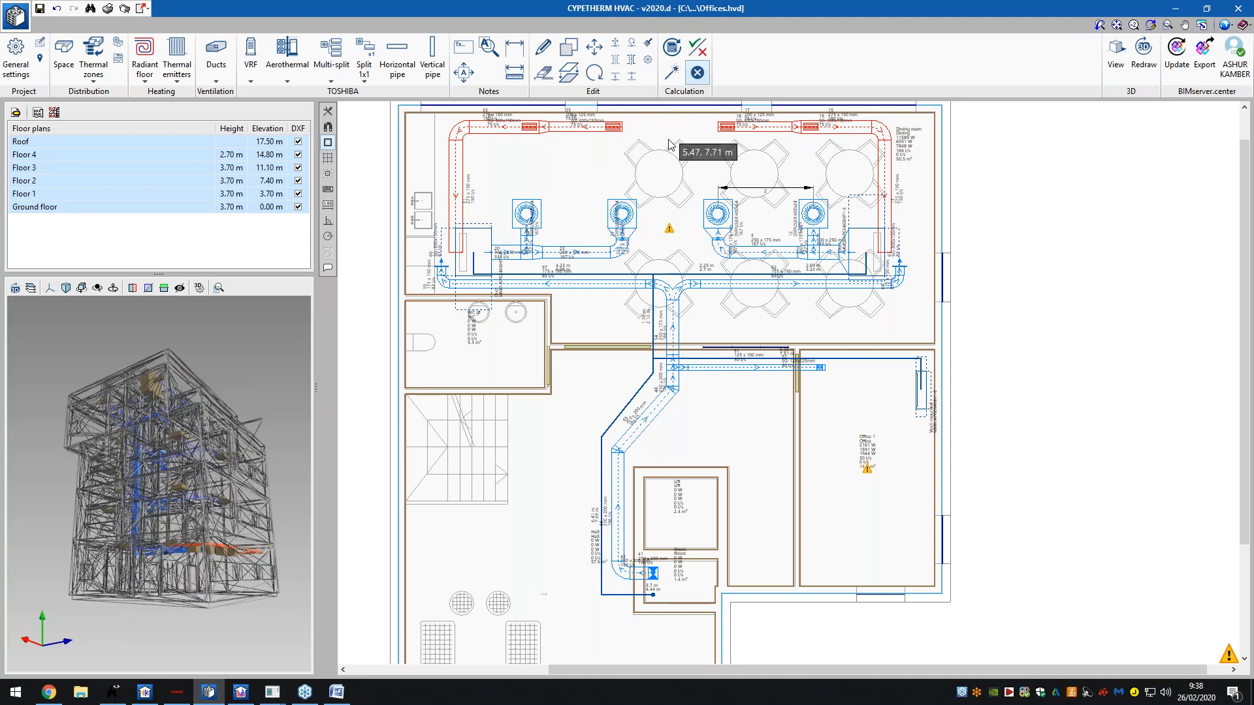
click(624, 219)
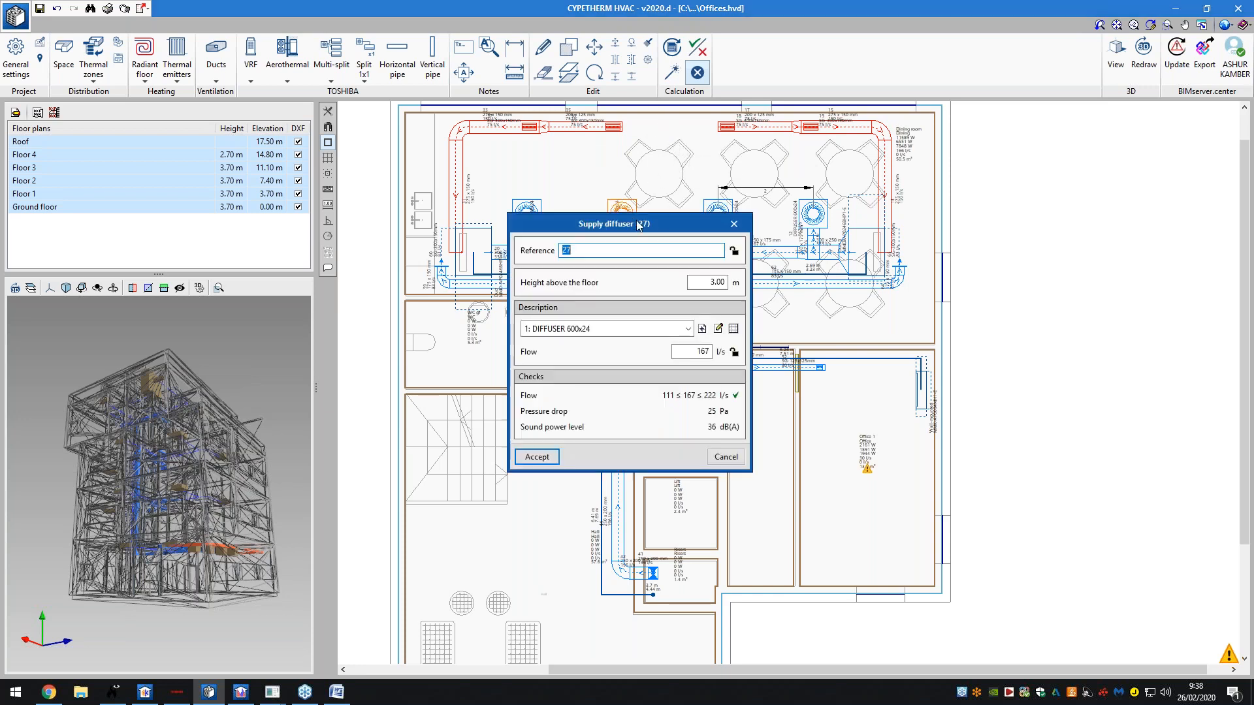
click(733, 225)
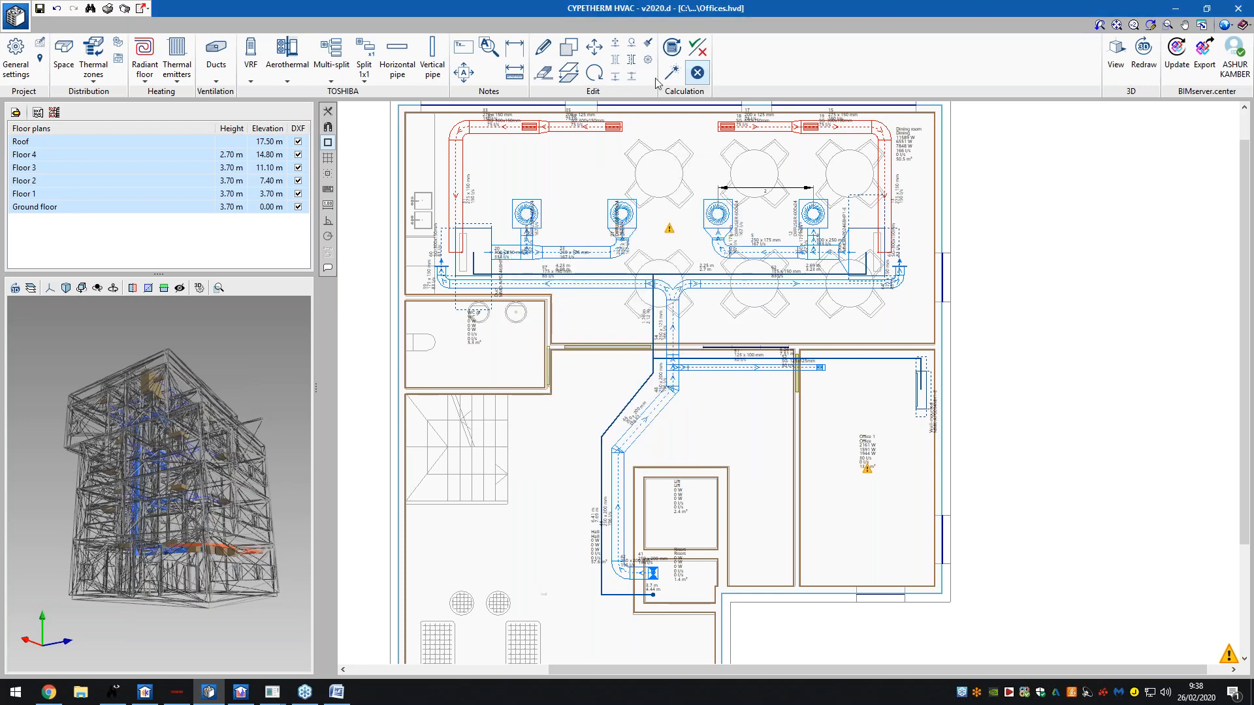
click(671, 48)
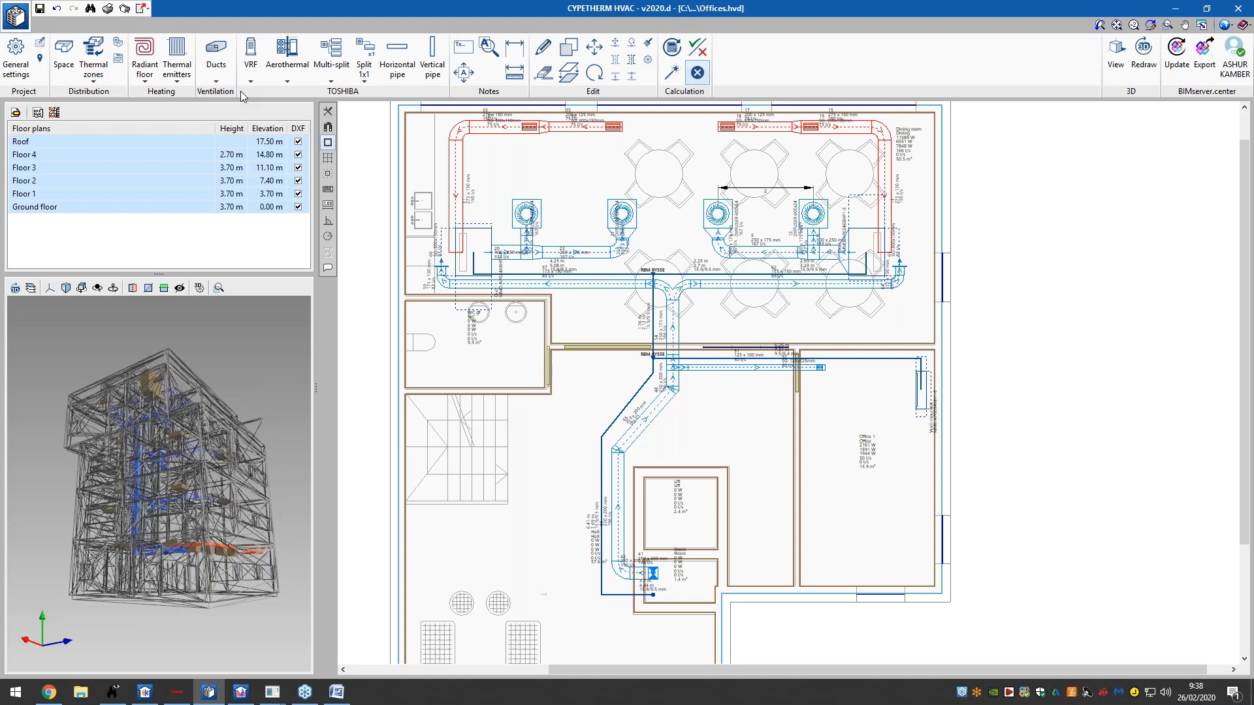
click(228, 71)
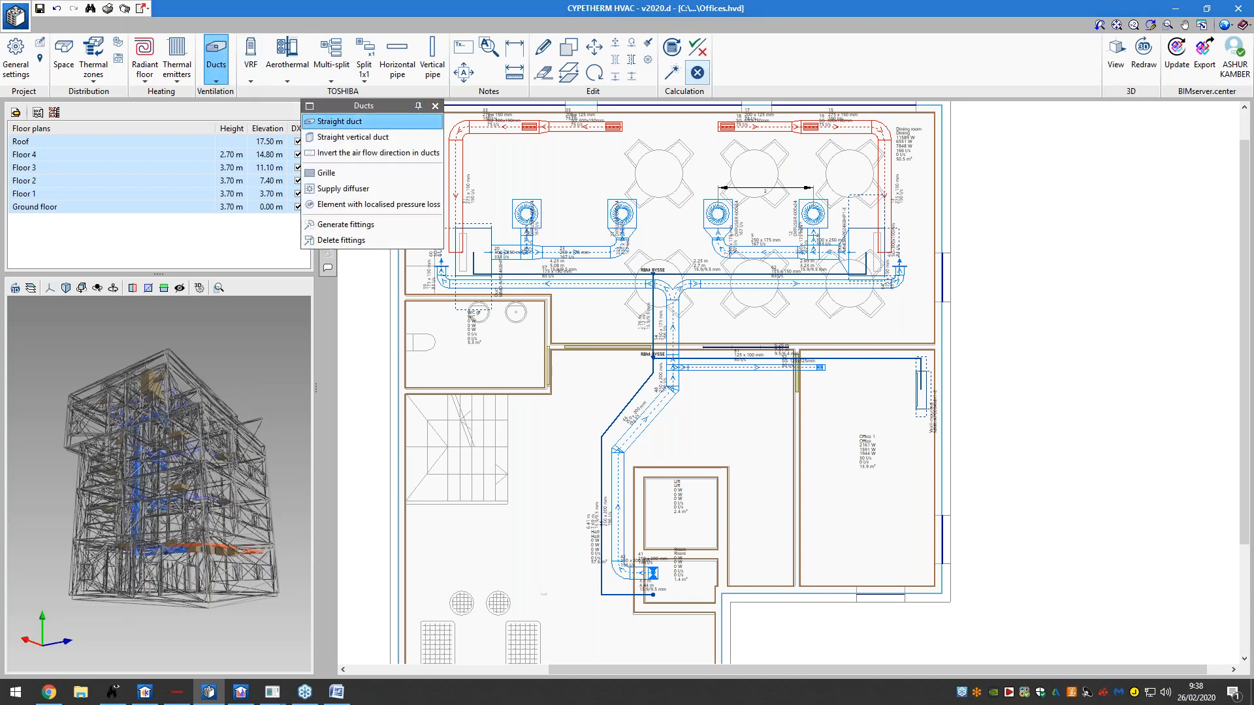
- Set the straight duct to a rectangular section with Exhaust flow, leaving the material unchanged
click(392, 121)
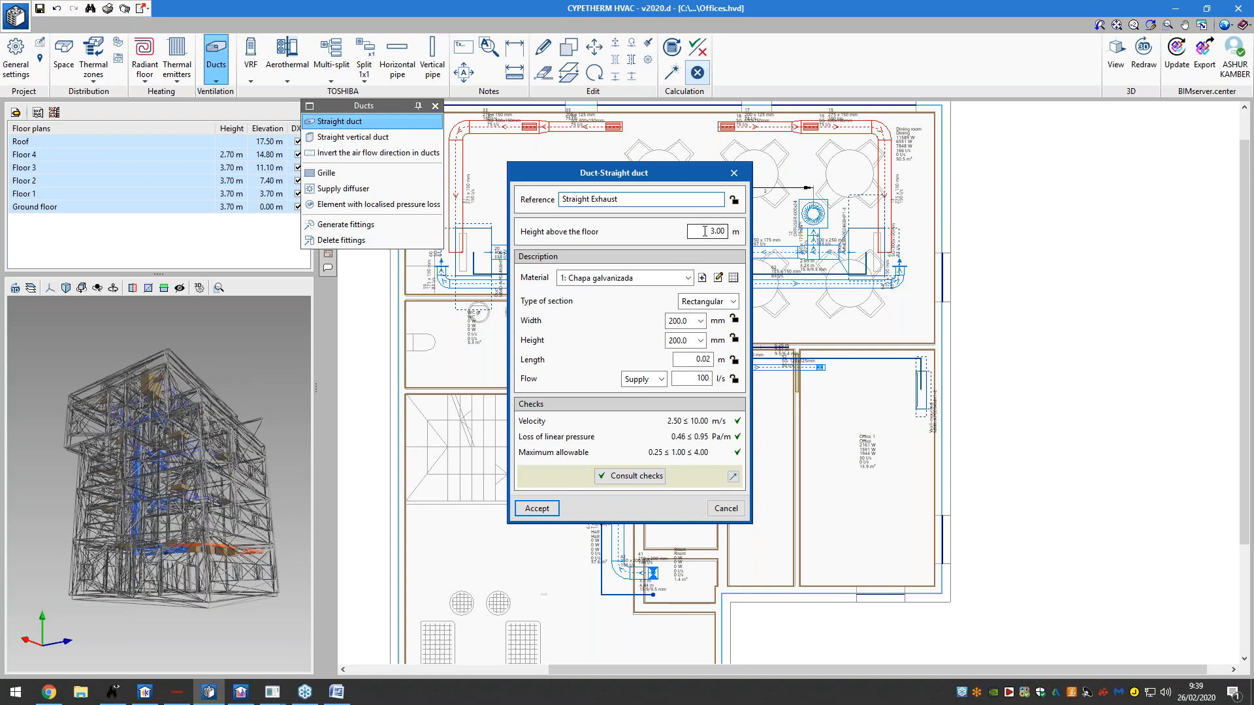
click(702, 278)
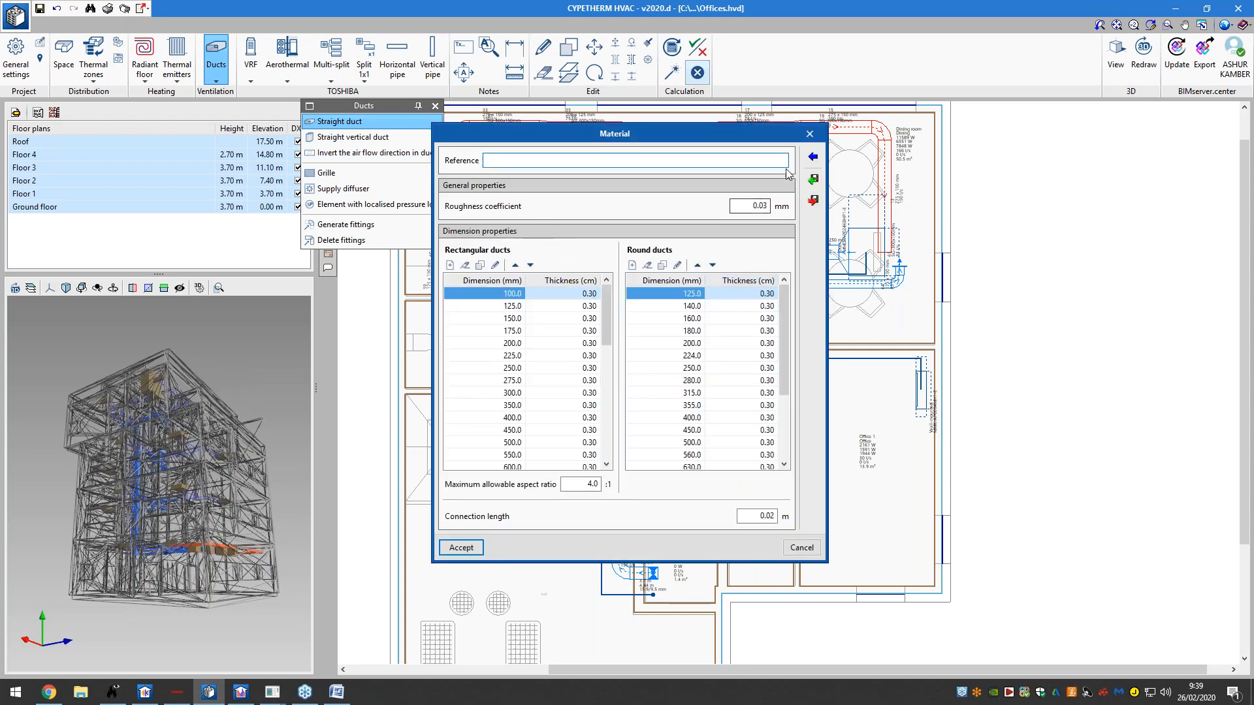
click(809, 159)
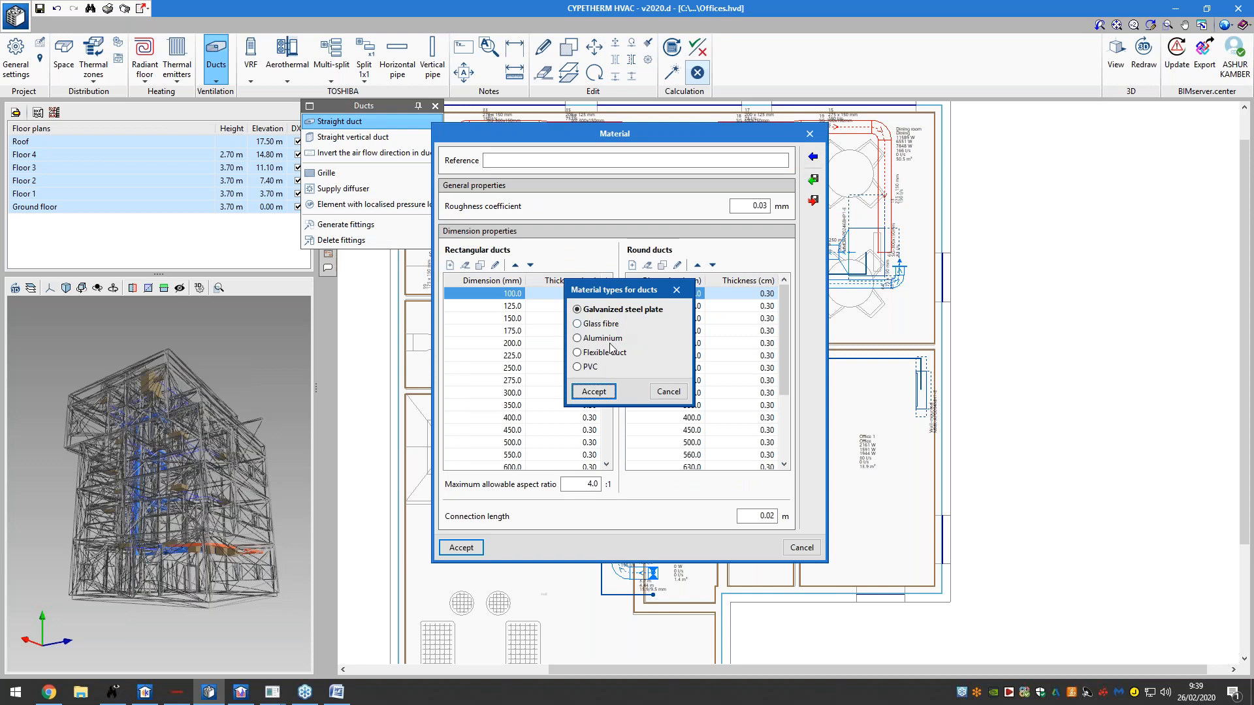
click(678, 388)
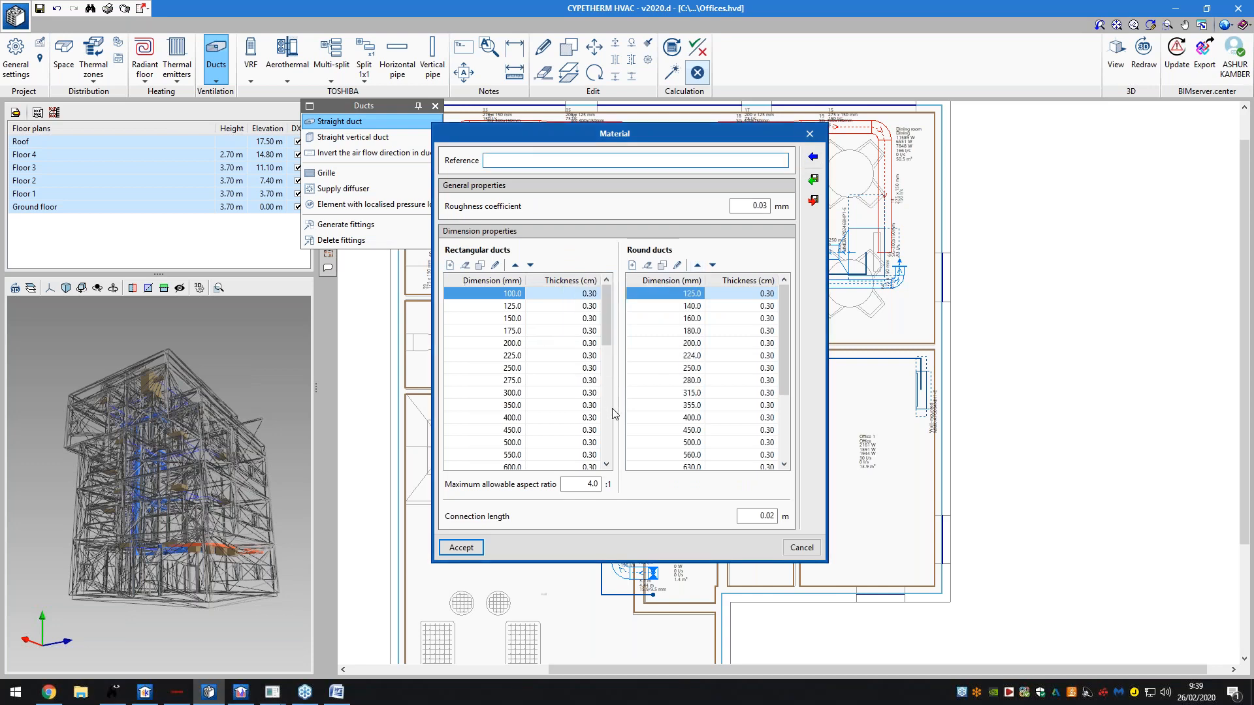
click(801, 548)
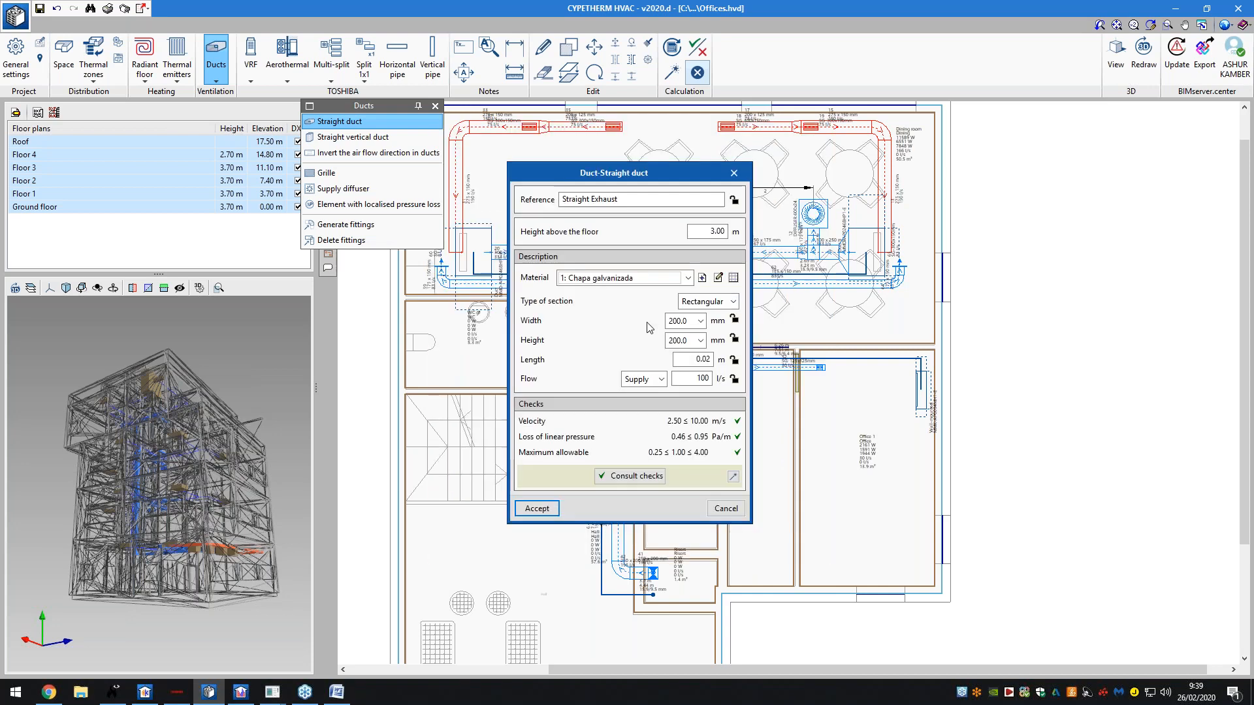
click(707, 301)
click(704, 316)
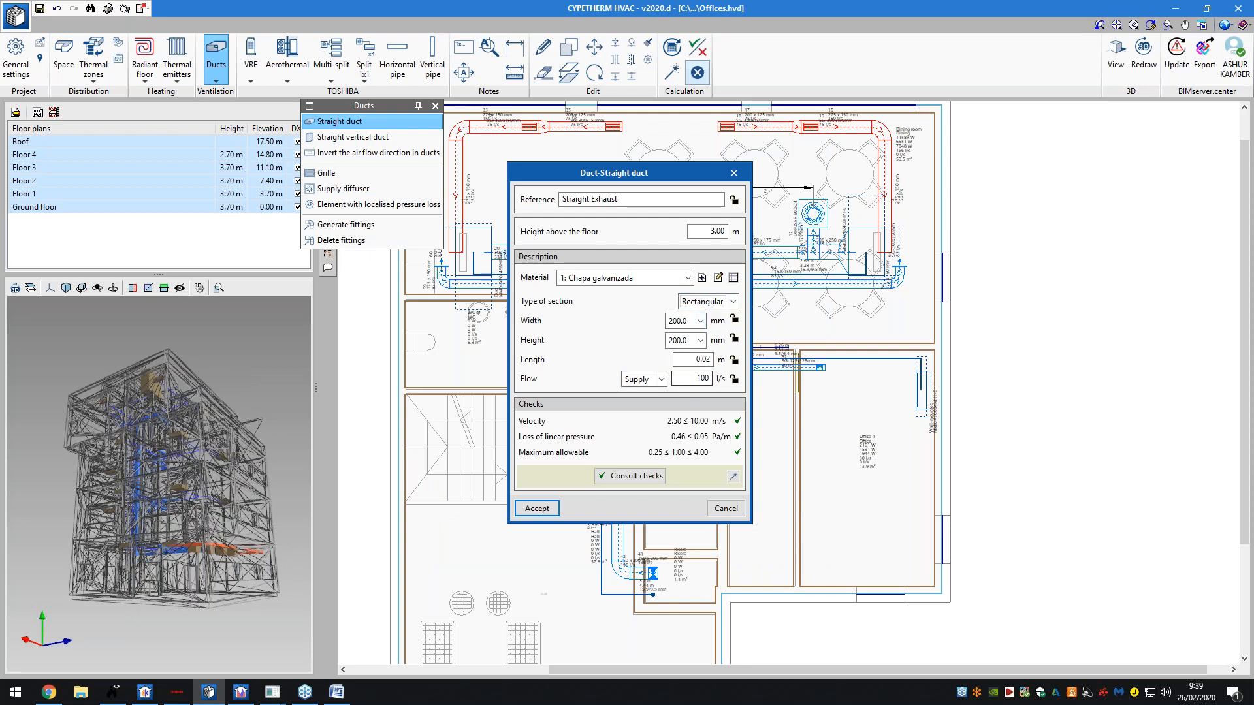
click(640, 386)
click(646, 420)
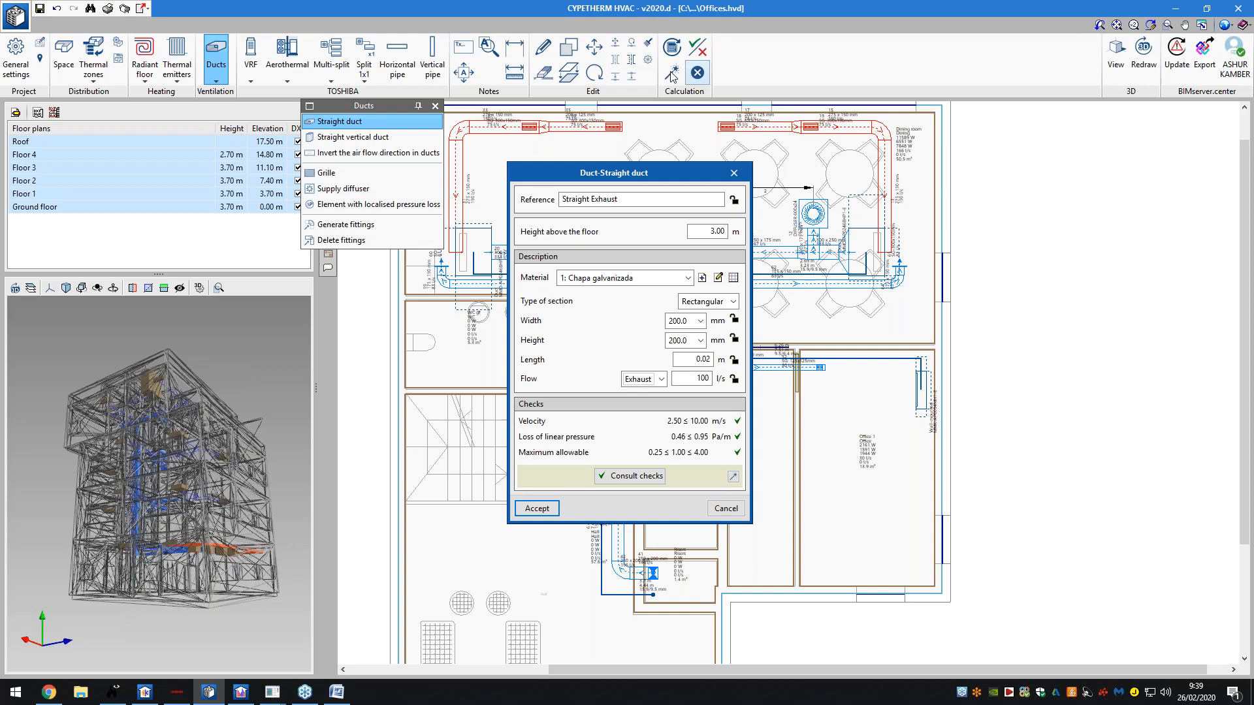
- Review both pages of the duct's checks report showing 2.5 m/s velocity, then close it
click(652, 484)
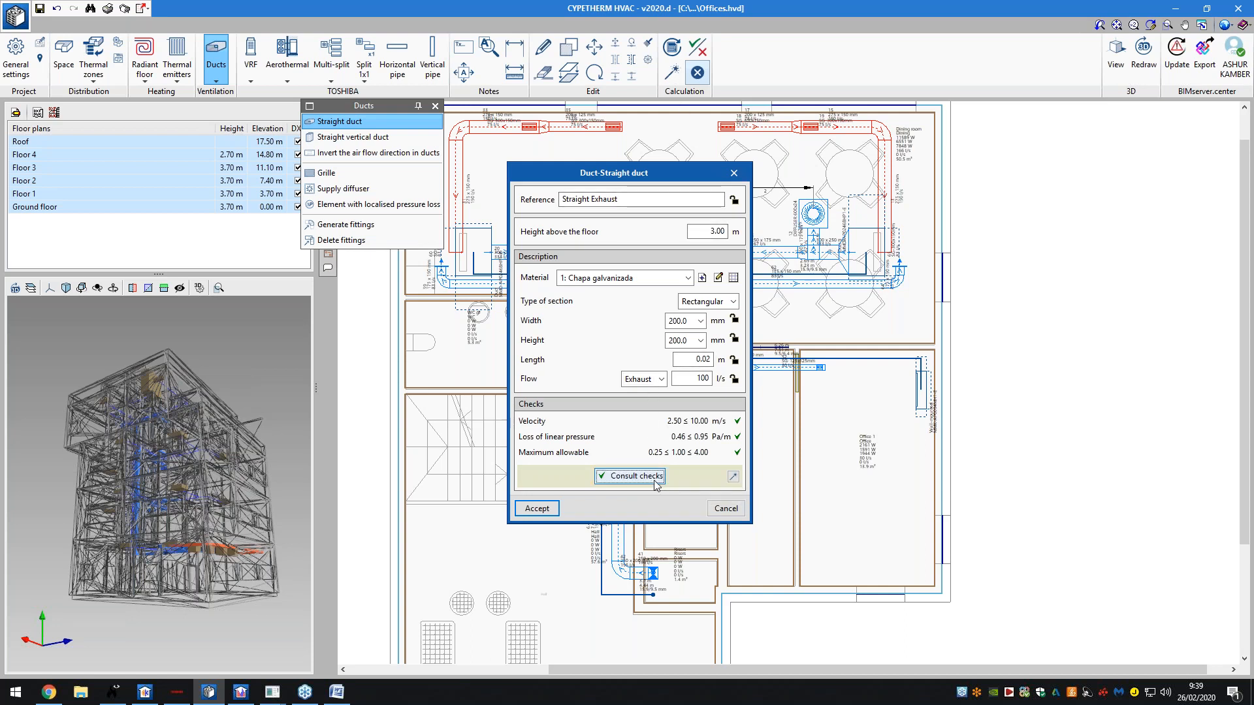
ctrl+scroll(534, 149, down, 3)
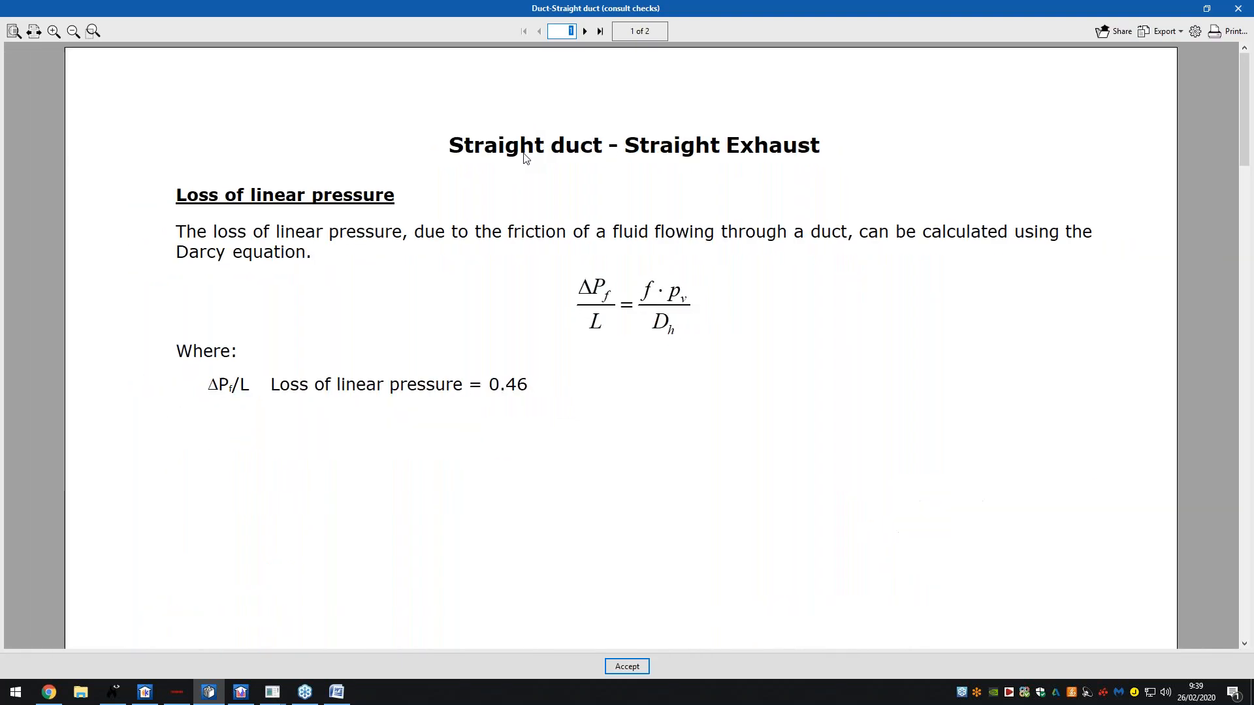
click(14, 31)
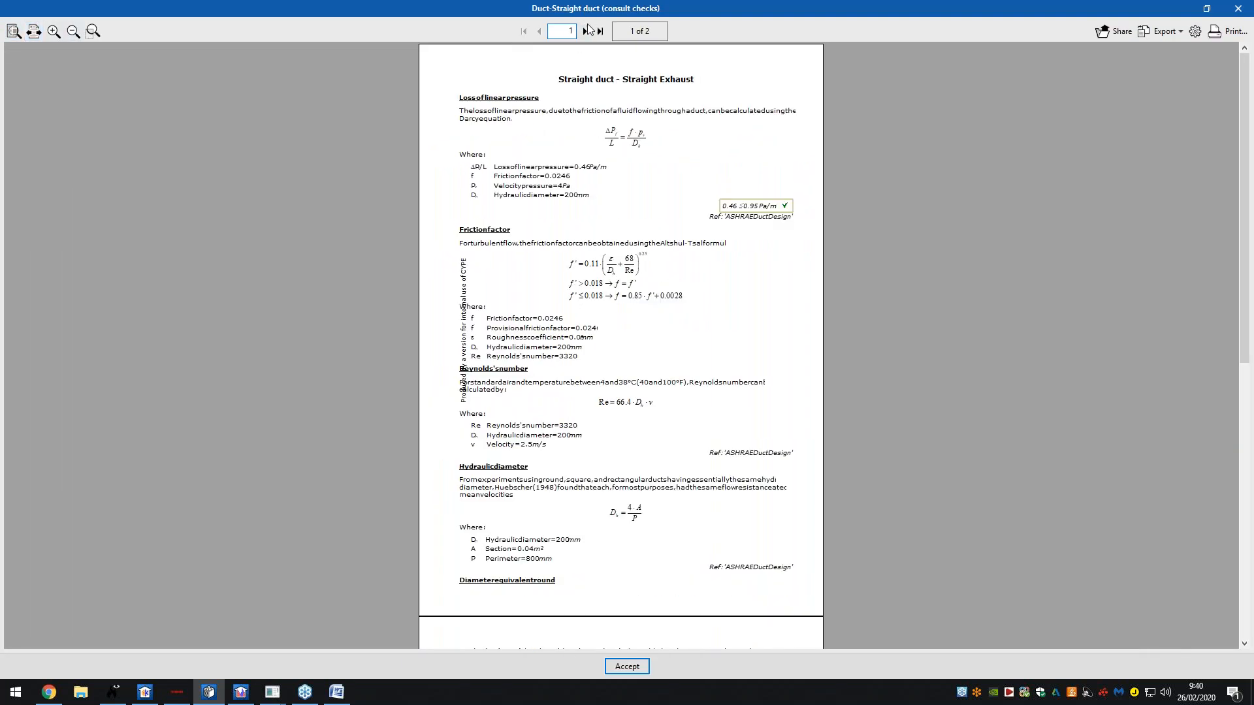
click(584, 30)
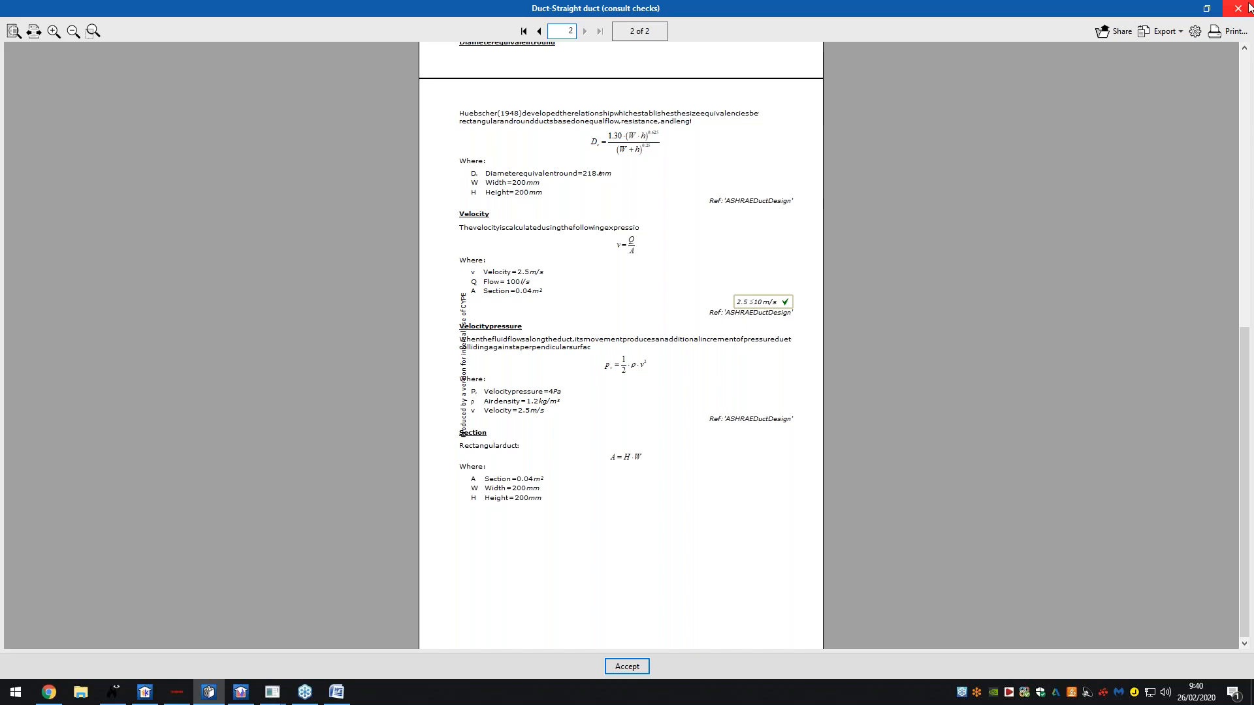
click(1237, 8)
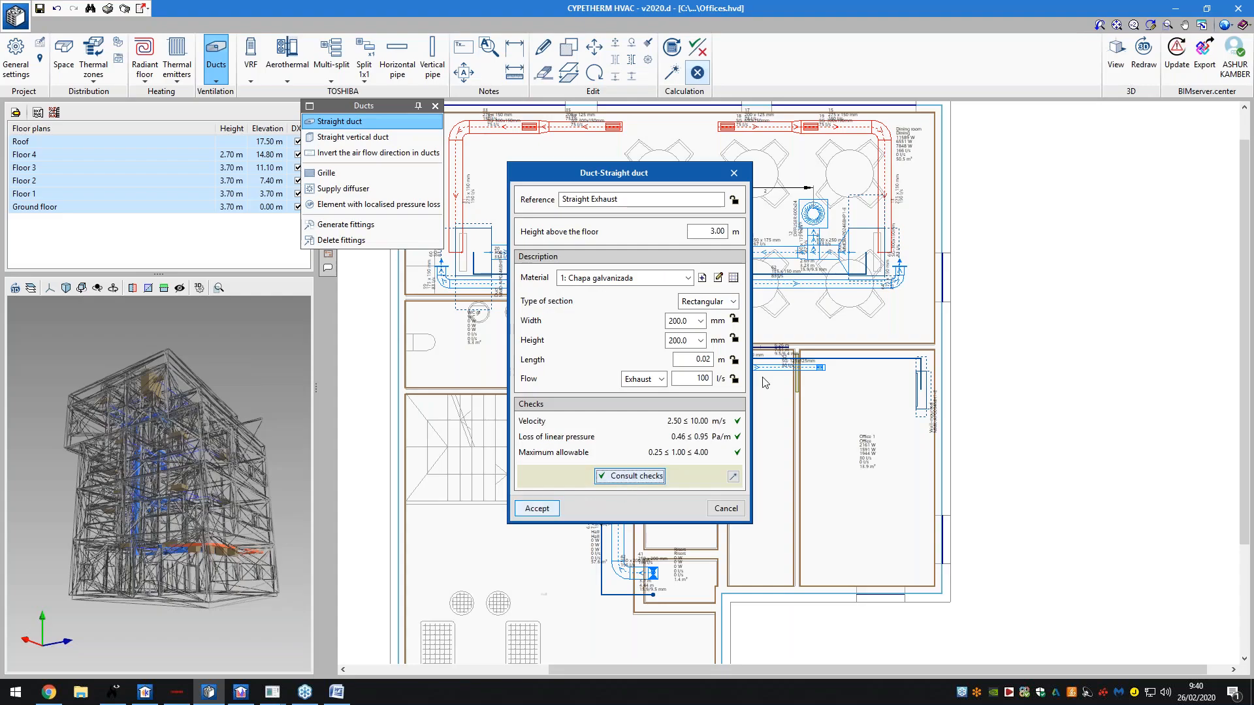
- Draw the 200x200 mm Straight Exhaust duct from the WC, down the hall, into the risers room
click(537, 508)
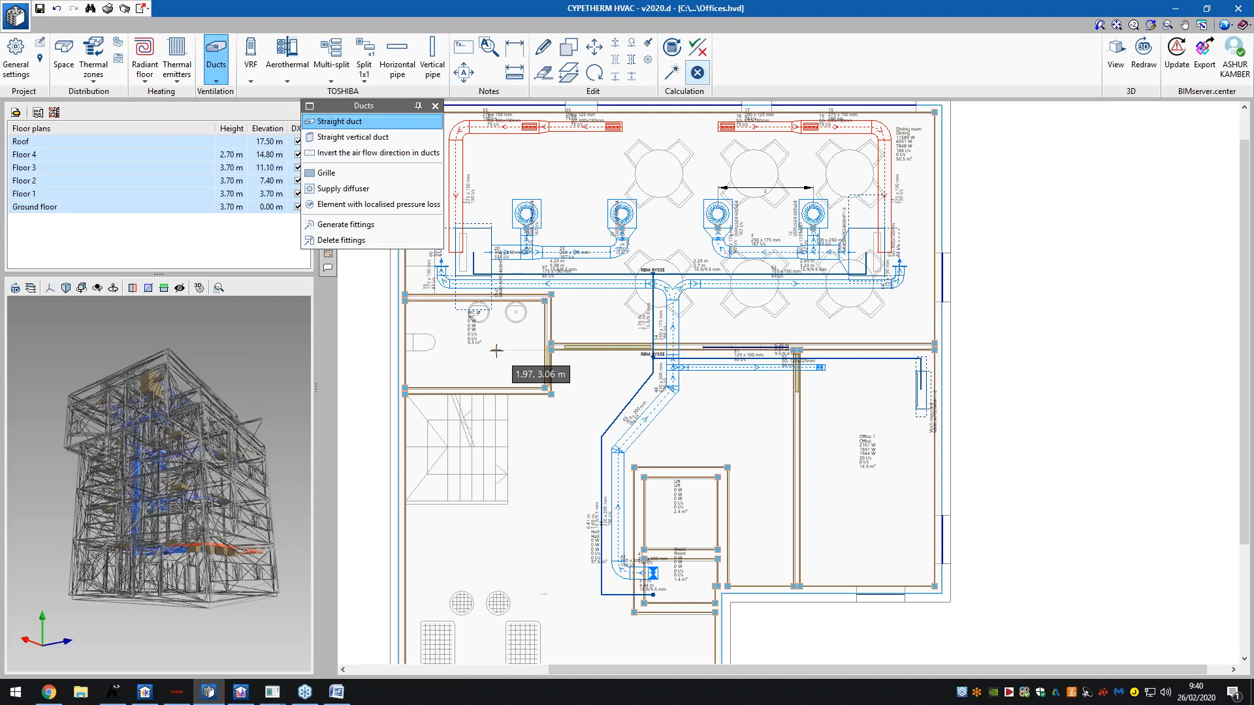
click(496, 351)
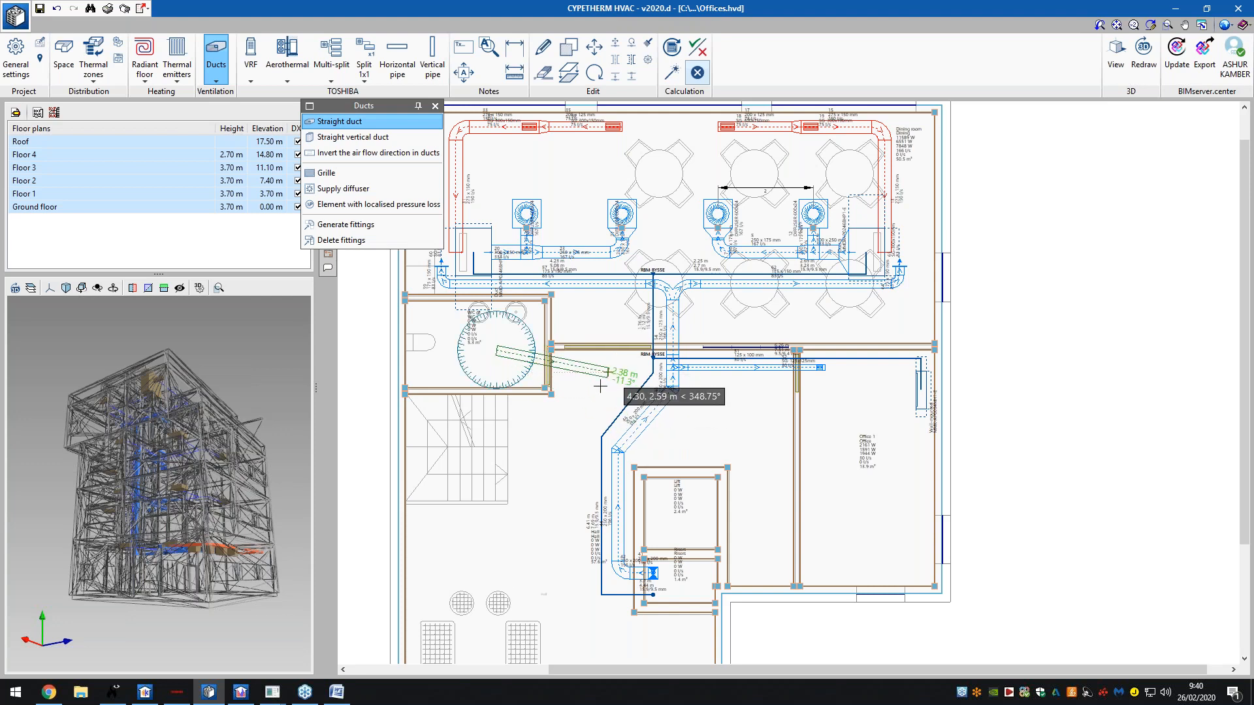
click(592, 374)
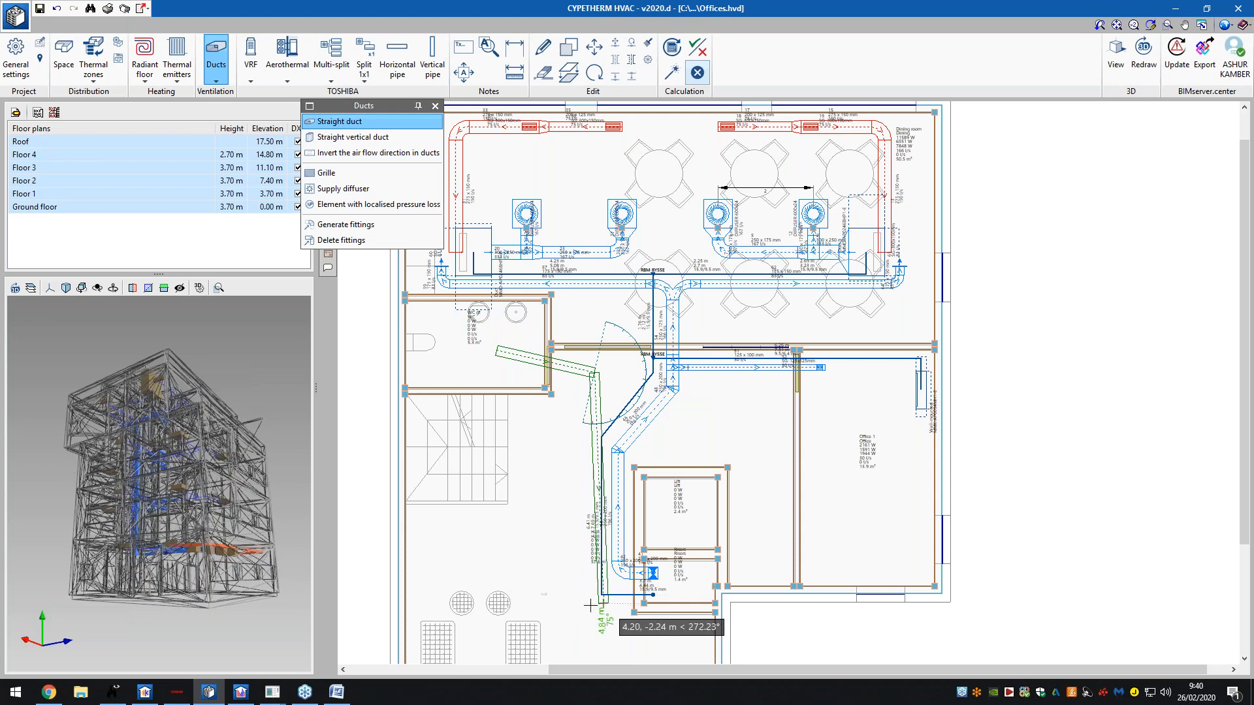
scroll(577, 614, up, 5)
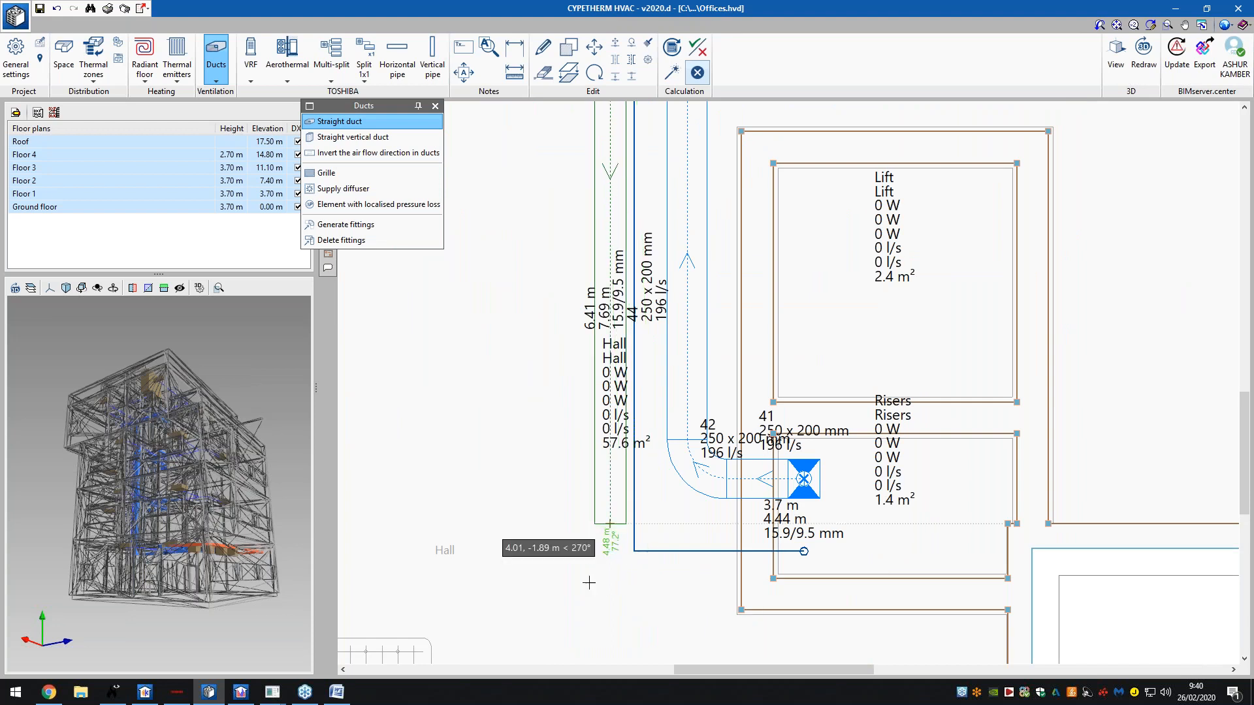
click(649, 647)
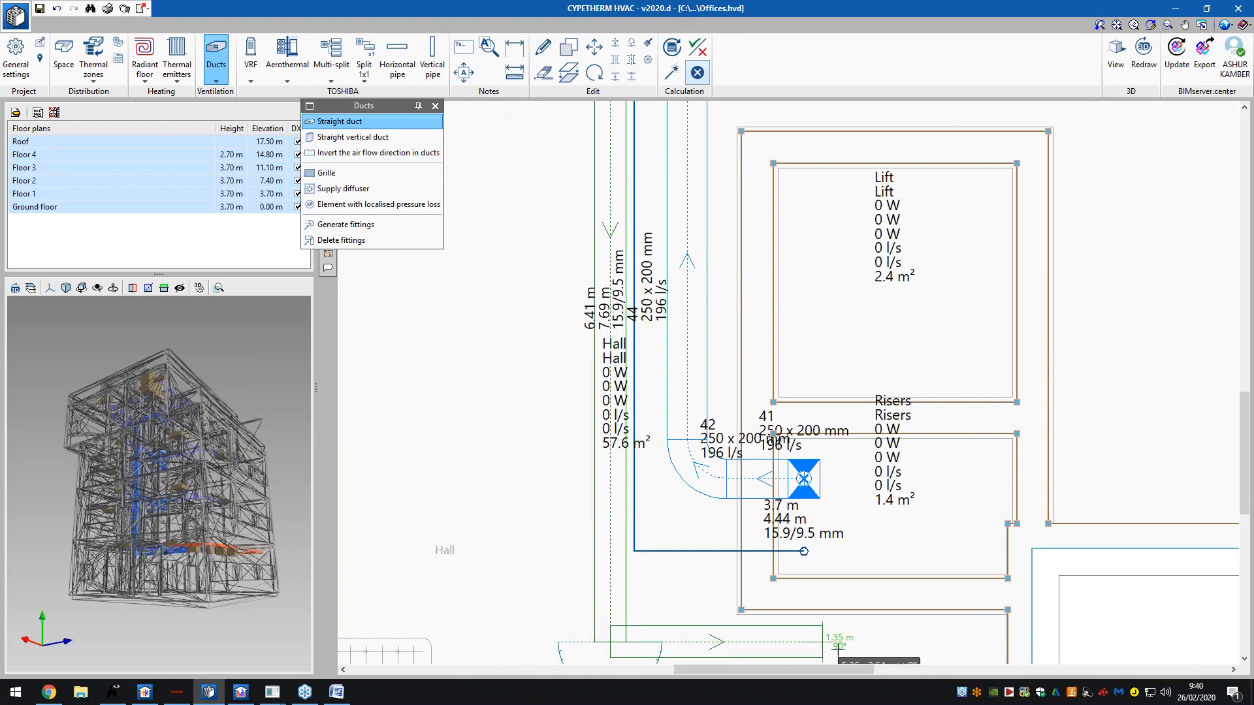
click(903, 616)
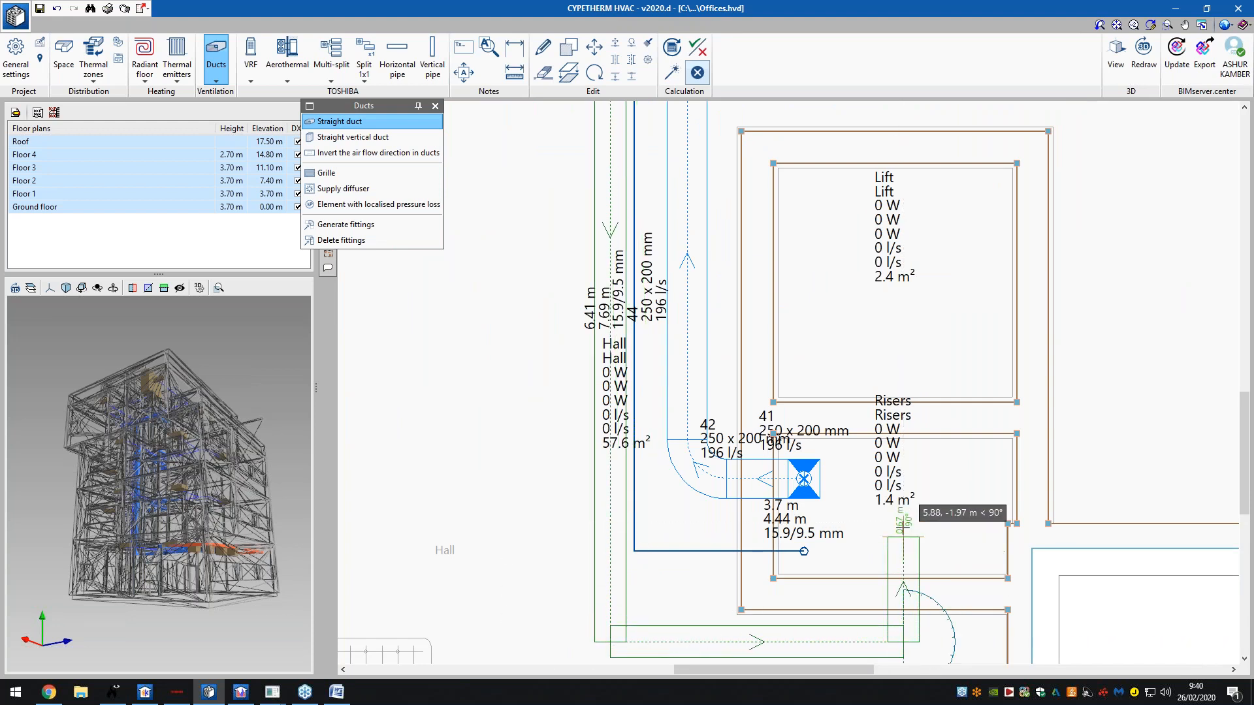
click(903, 551)
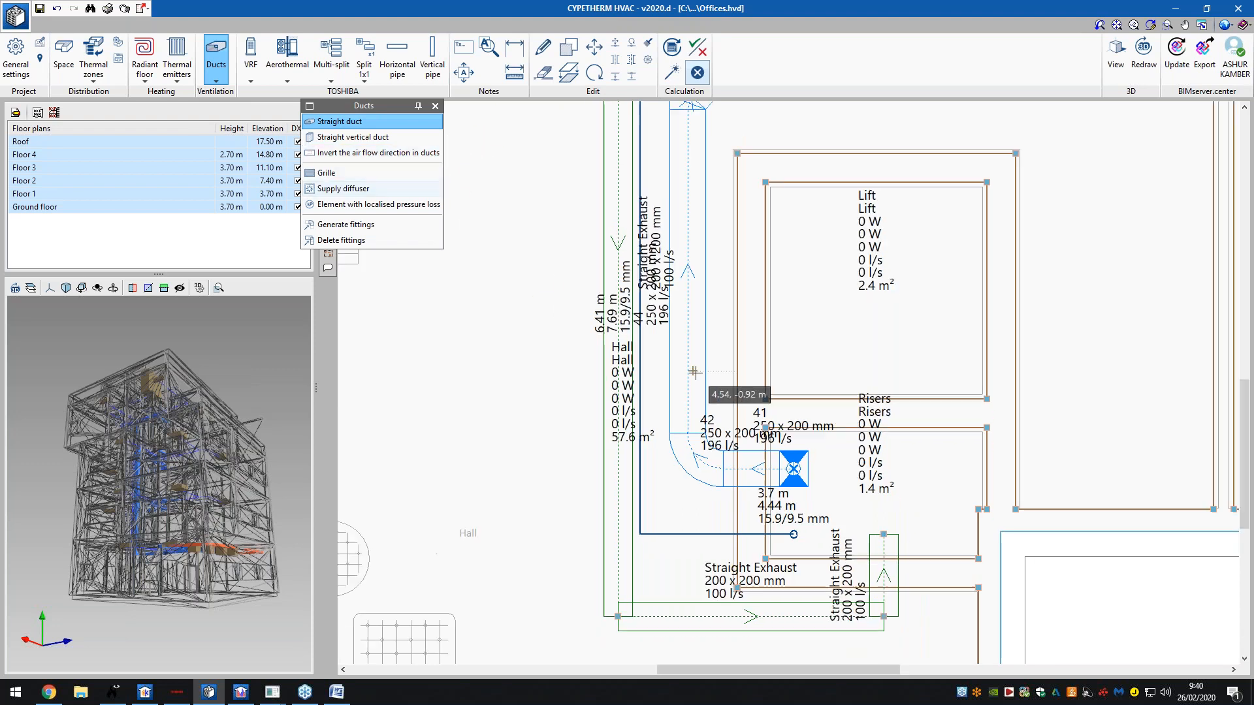
click(352, 136)
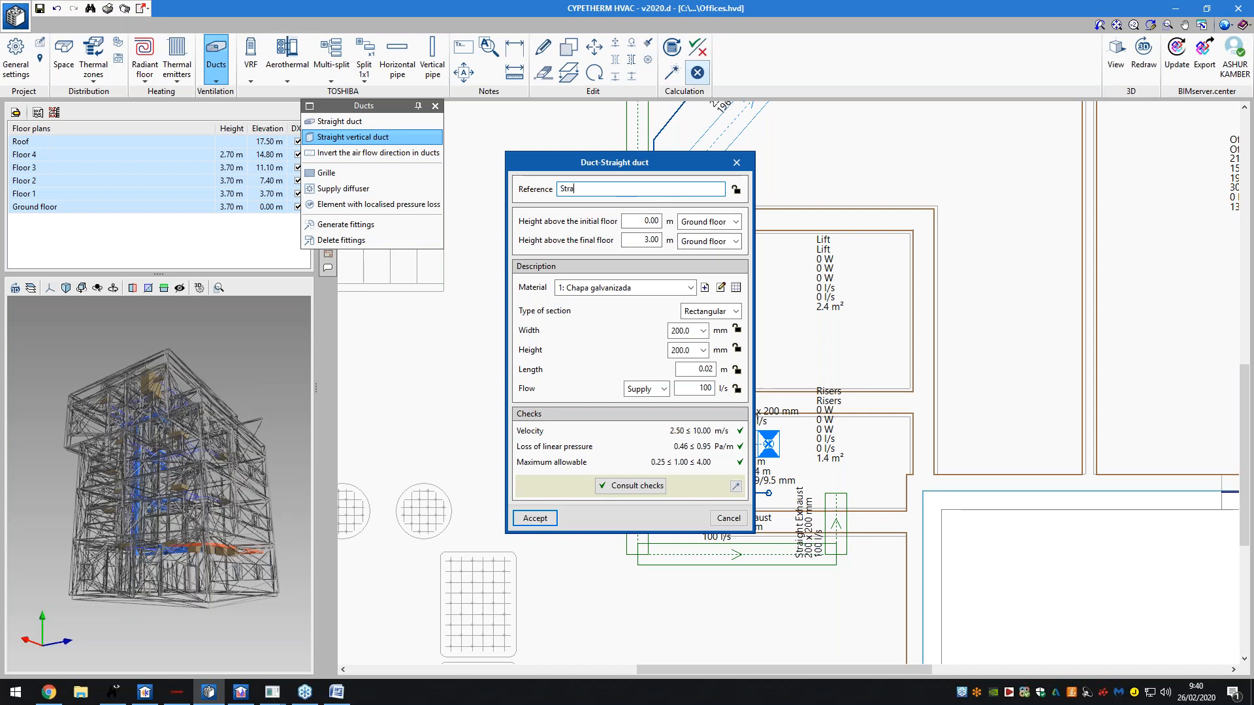
- Name the vertical duct 'Straight Duct' ending at the Roof with 0.00 m height
text(Straight Duct)
click(697, 242)
click(703, 259)
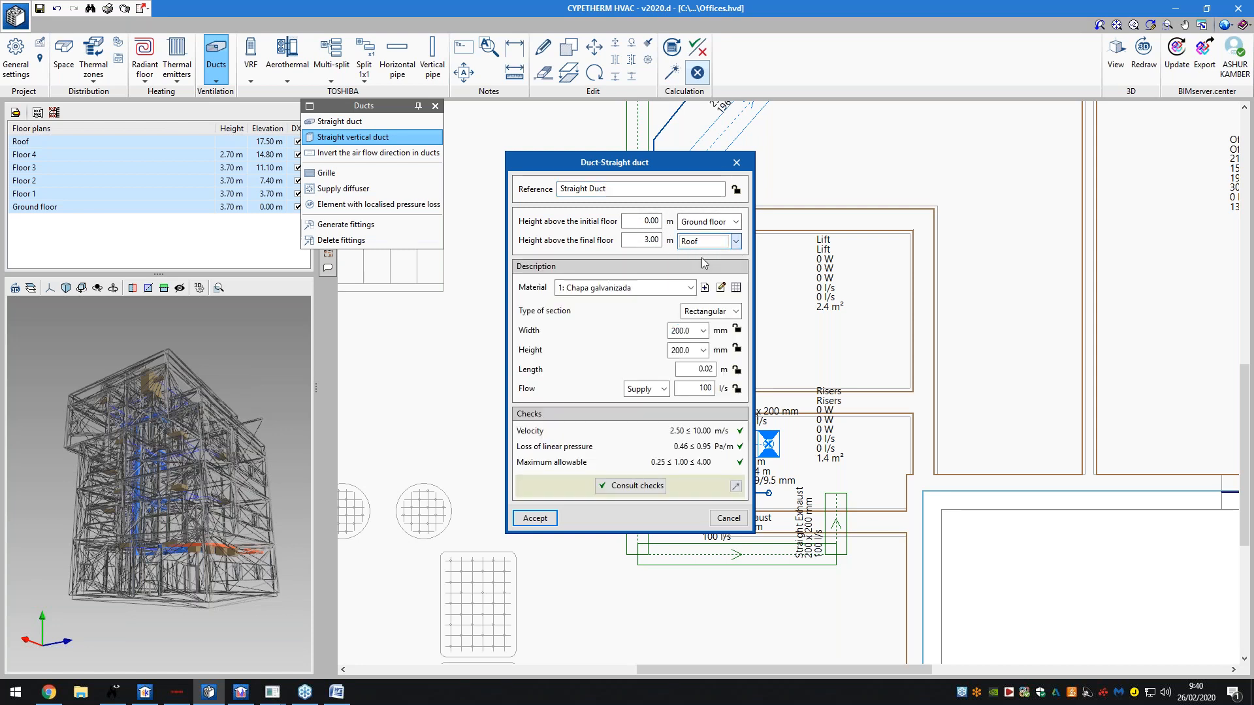
double_click(653, 240)
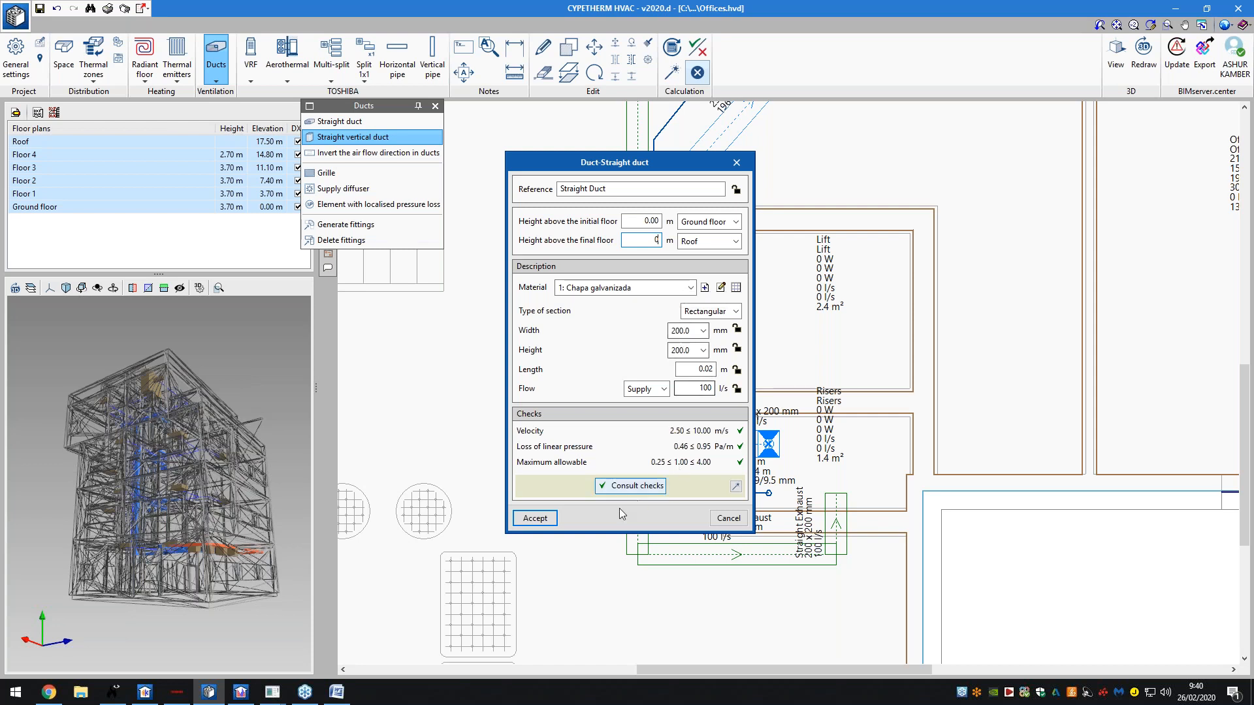
click(535, 518)
- Place the vertical duct in the risers room with Exhaust flow, discarding an extra one
scroll(845, 496, up, 3)
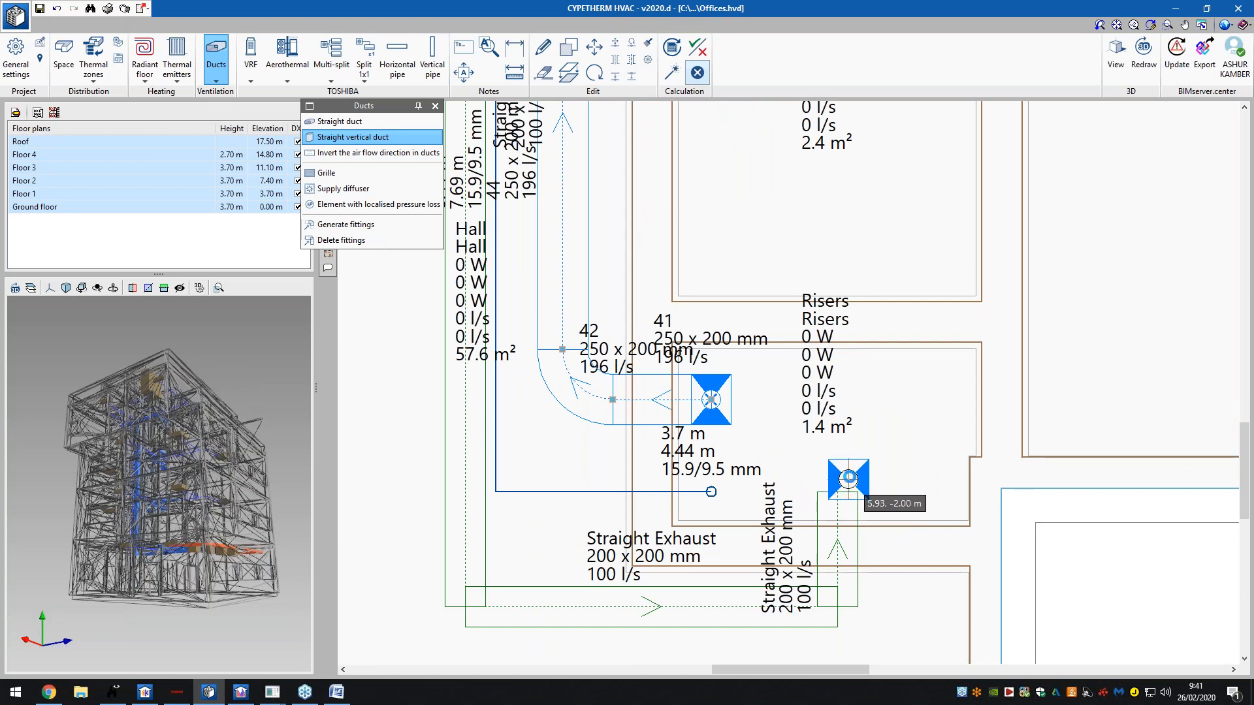
click(848, 479)
click(663, 389)
click(640, 429)
click(534, 519)
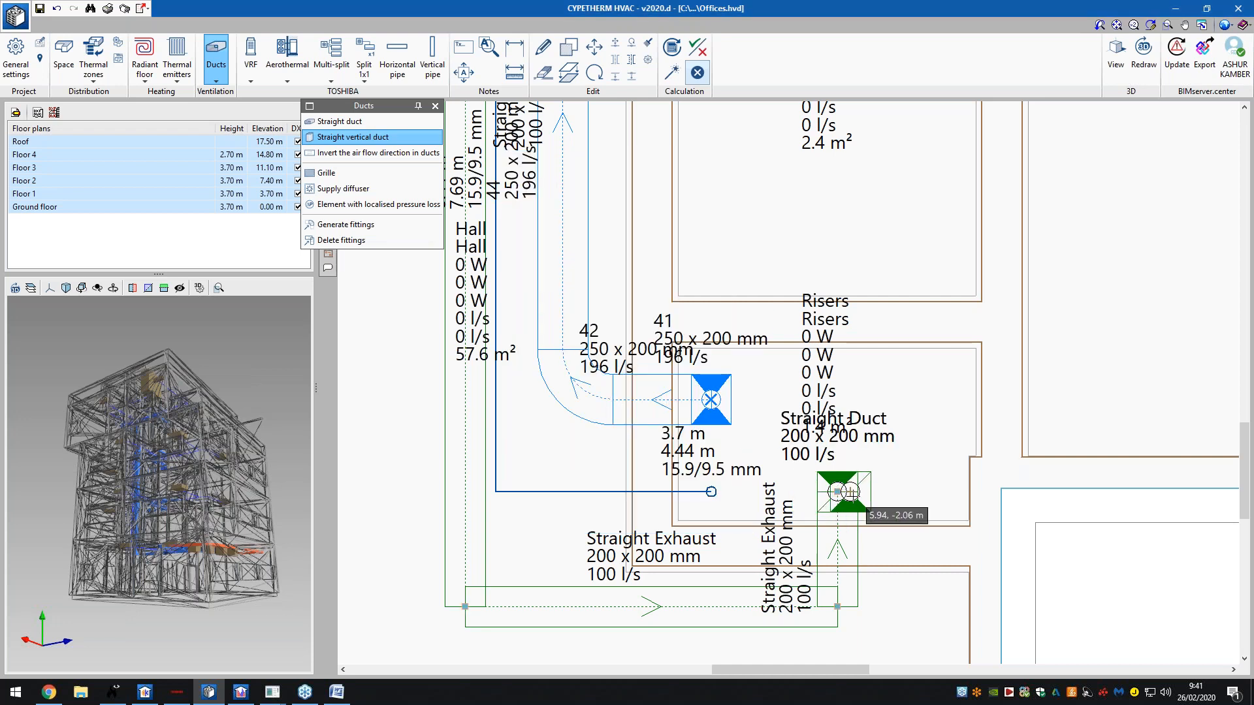
click(907, 463)
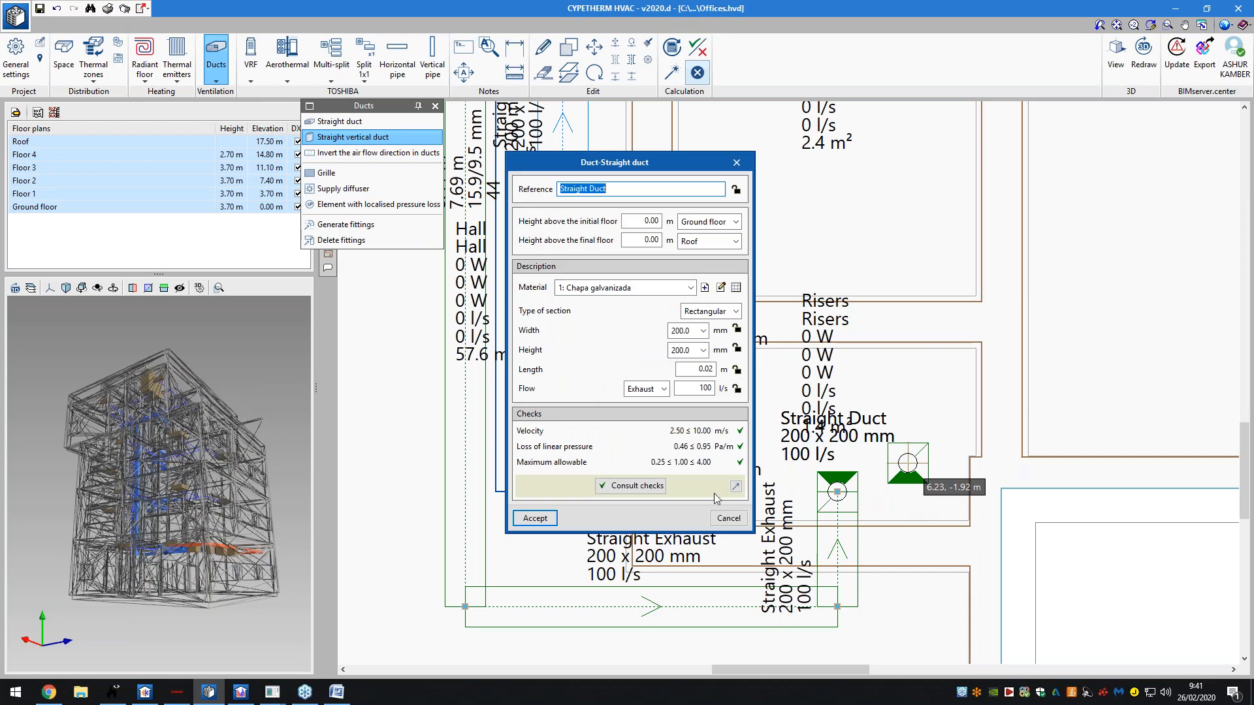
click(729, 518)
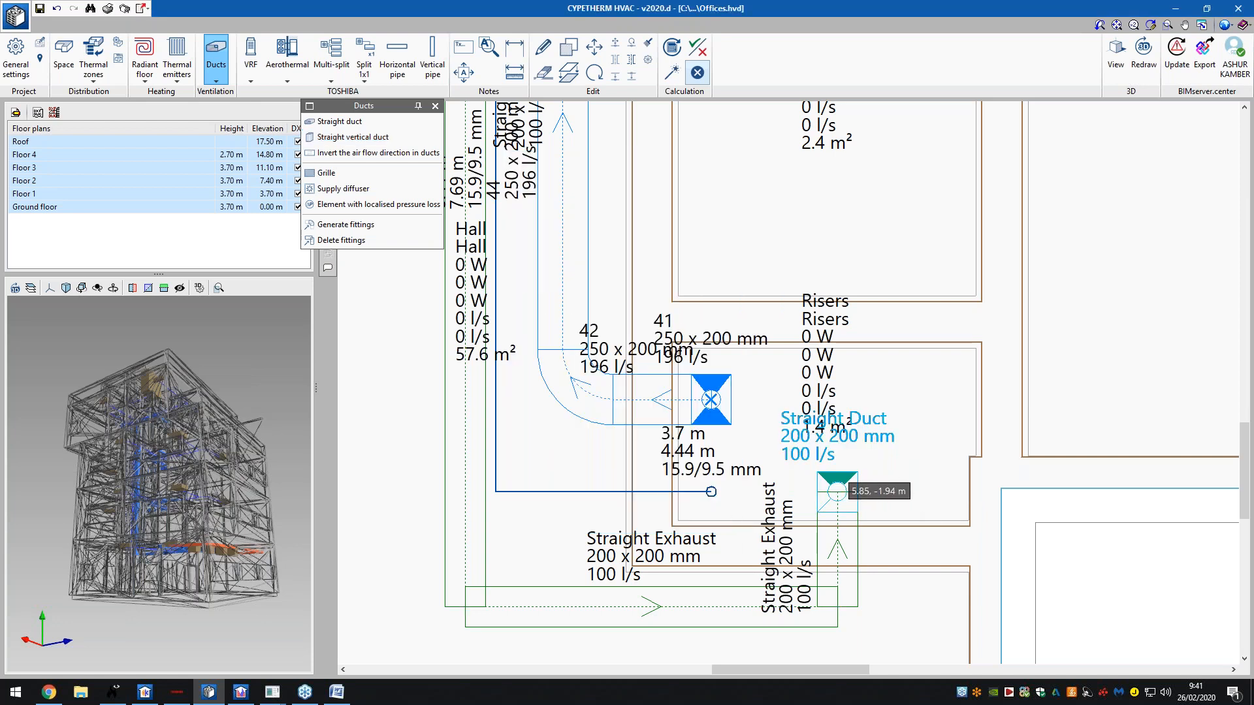
scroll(894, 488, down, 1)
scroll(885, 520, down, 8)
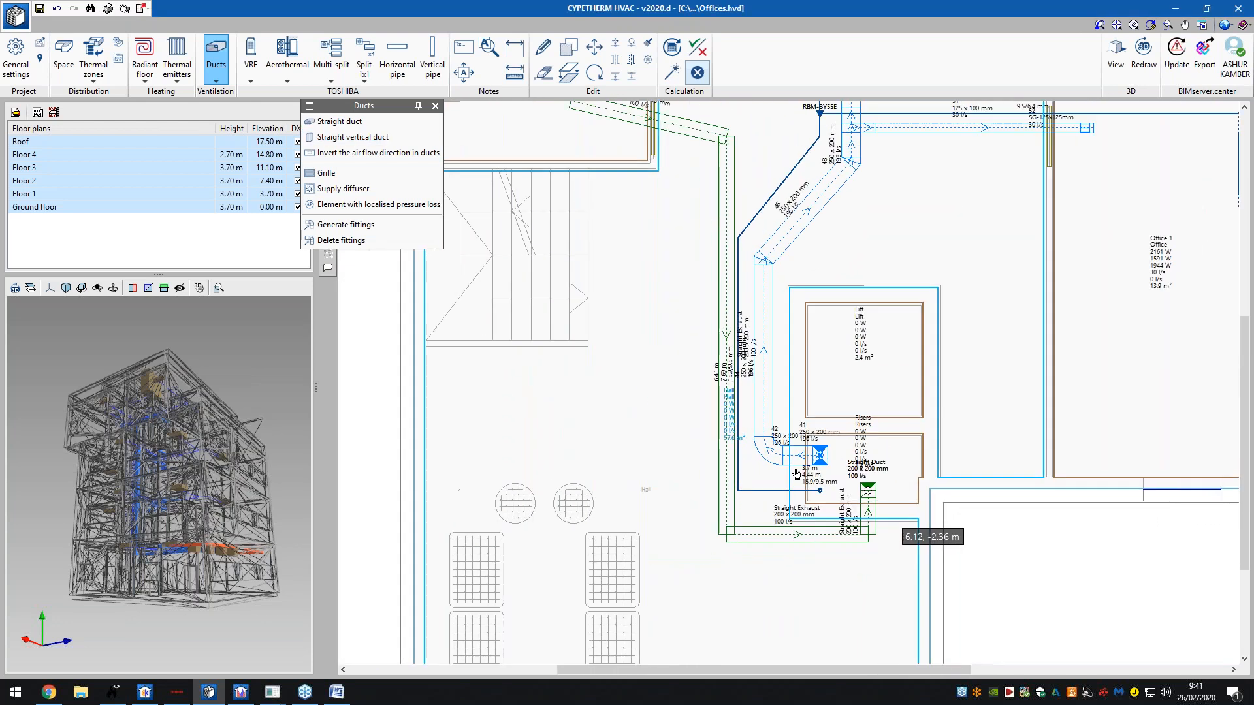
scroll(666, 207, up, 6)
scroll(630, 171, up, 4)
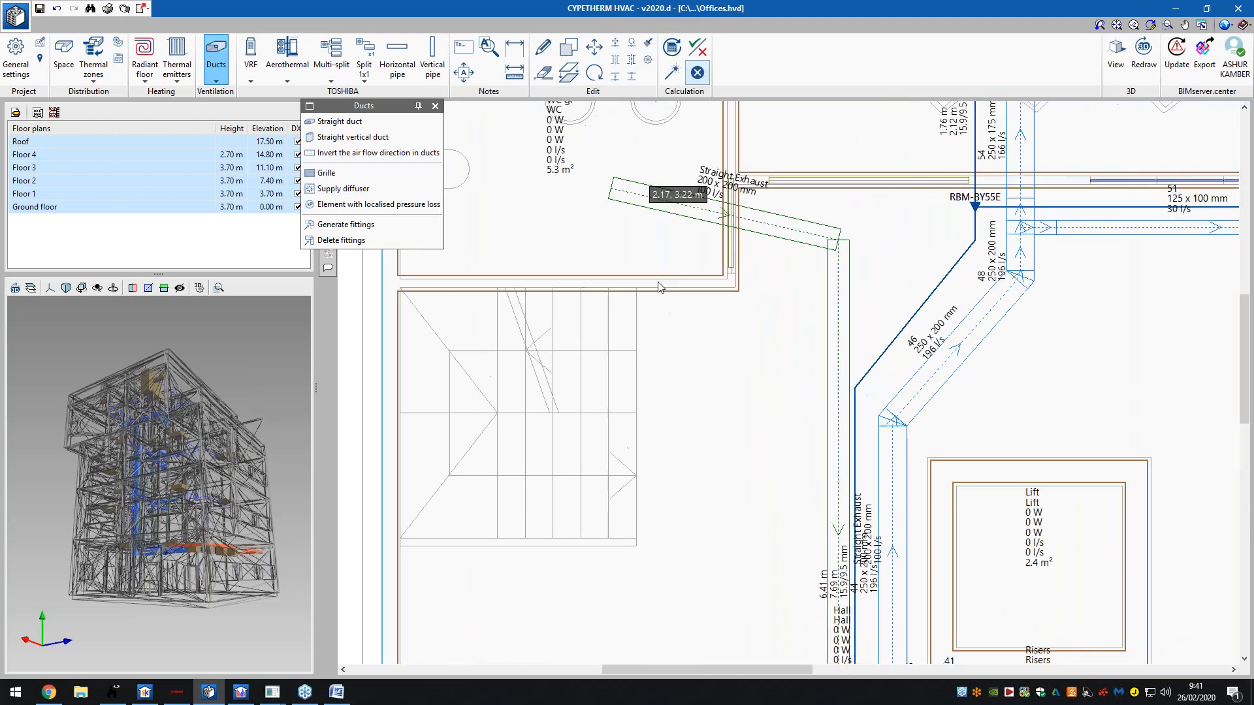
- Make the new grille an Exhaust grille named GrilleToiletGroundFloor
click(327, 173)
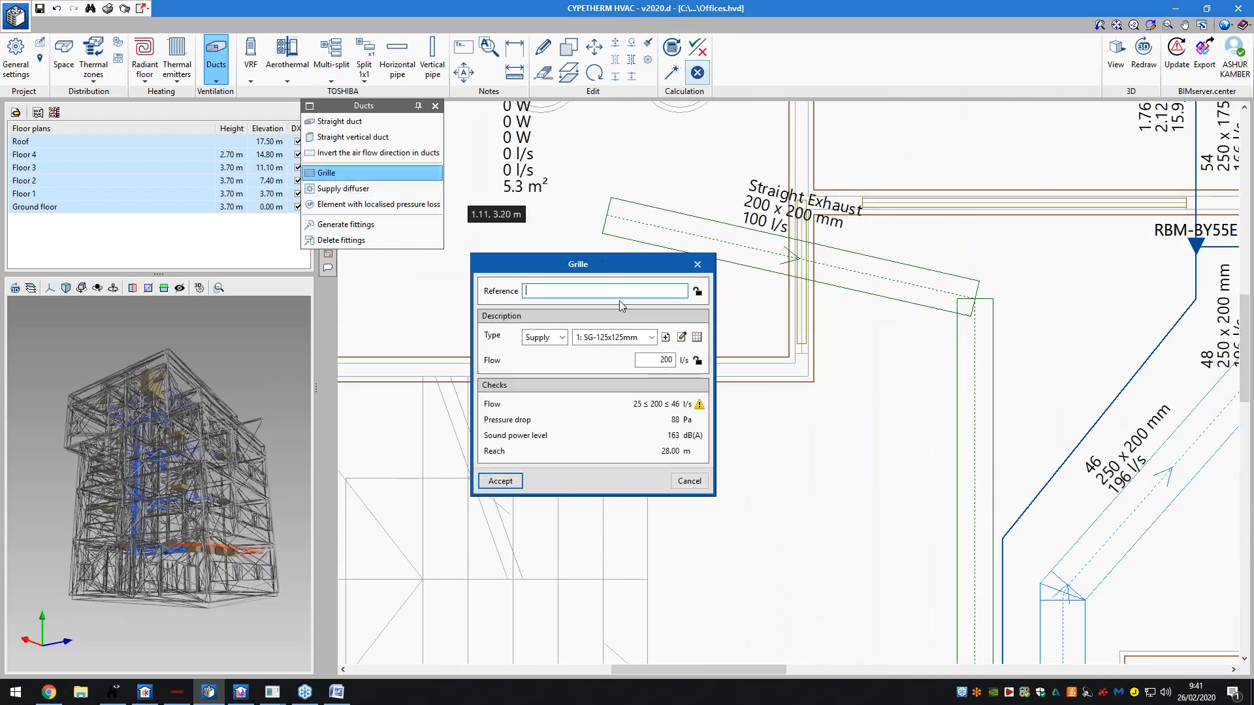
click(545, 337)
click(551, 375)
click(555, 288)
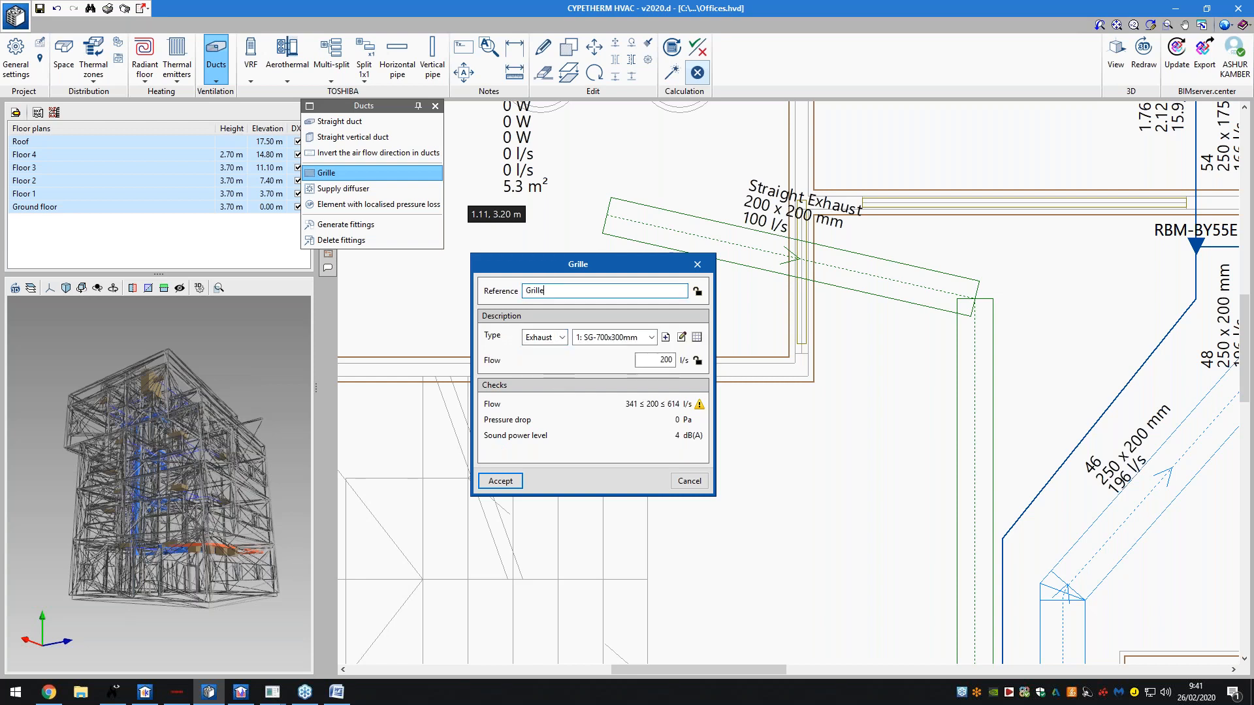
text(Grille Toilet Grou)
key(Left)
key(Left)
key(Left)
key(BackSpace)
click(544, 291)
key(BackSpace)
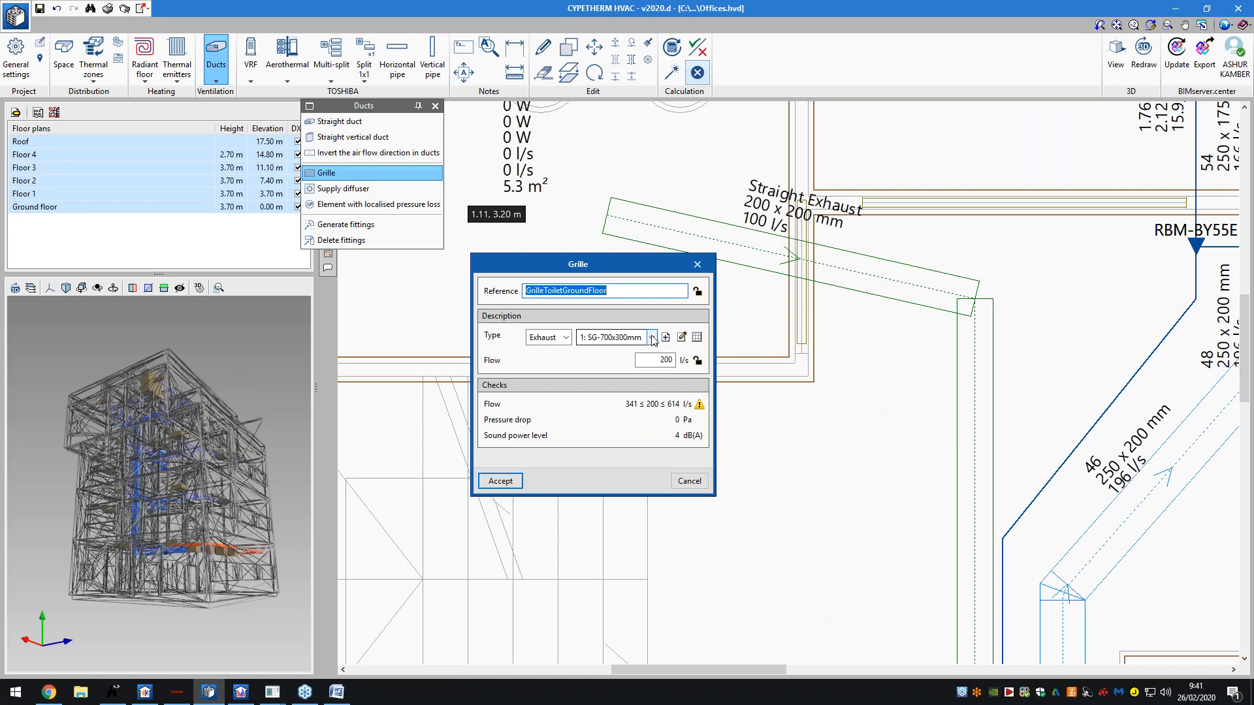
- Keep the SG-700x300mm grille model, set its flow to 350 l/s and accept
click(651, 340)
click(653, 340)
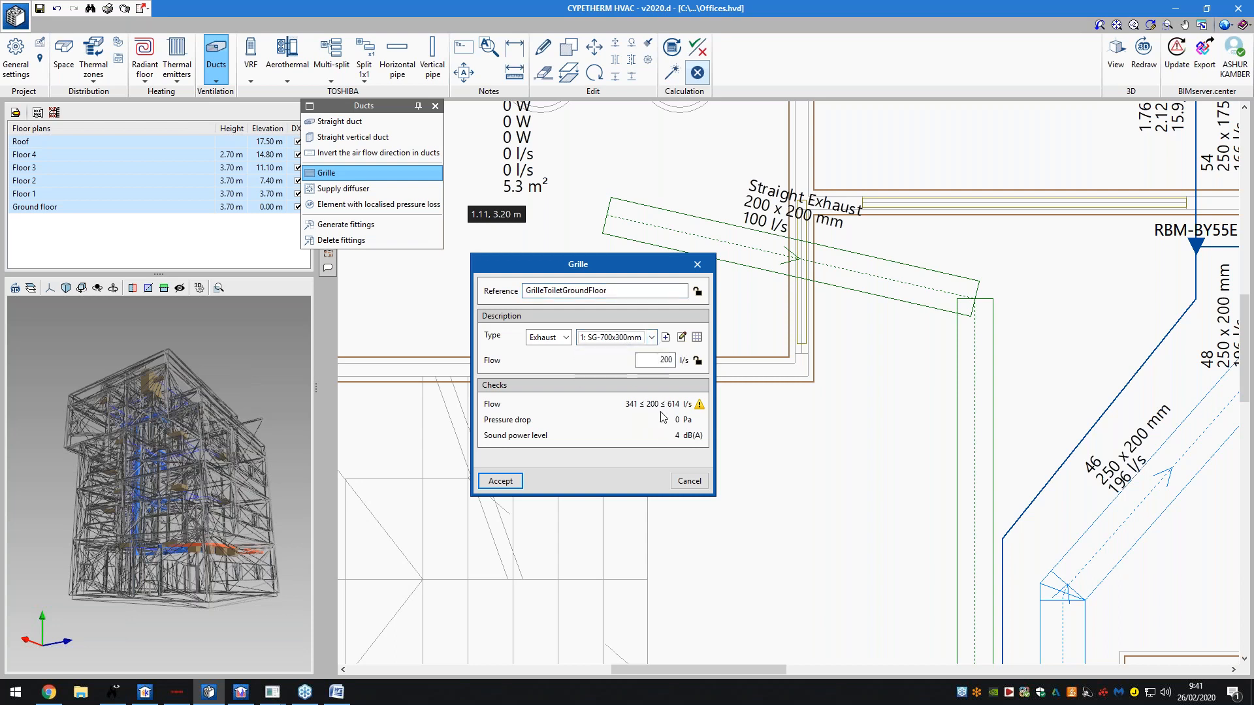
click(653, 338)
click(630, 359)
click(651, 337)
click(610, 351)
click(655, 360)
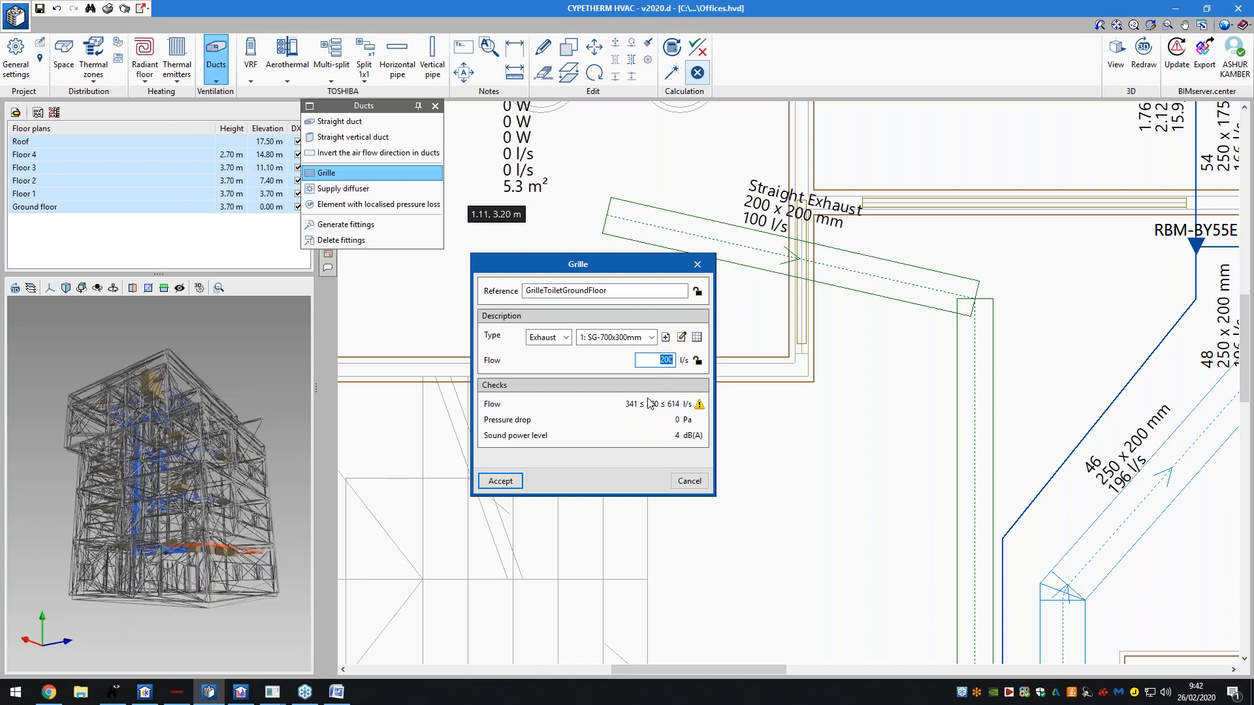
text(350)
key(Tab)
click(500, 481)
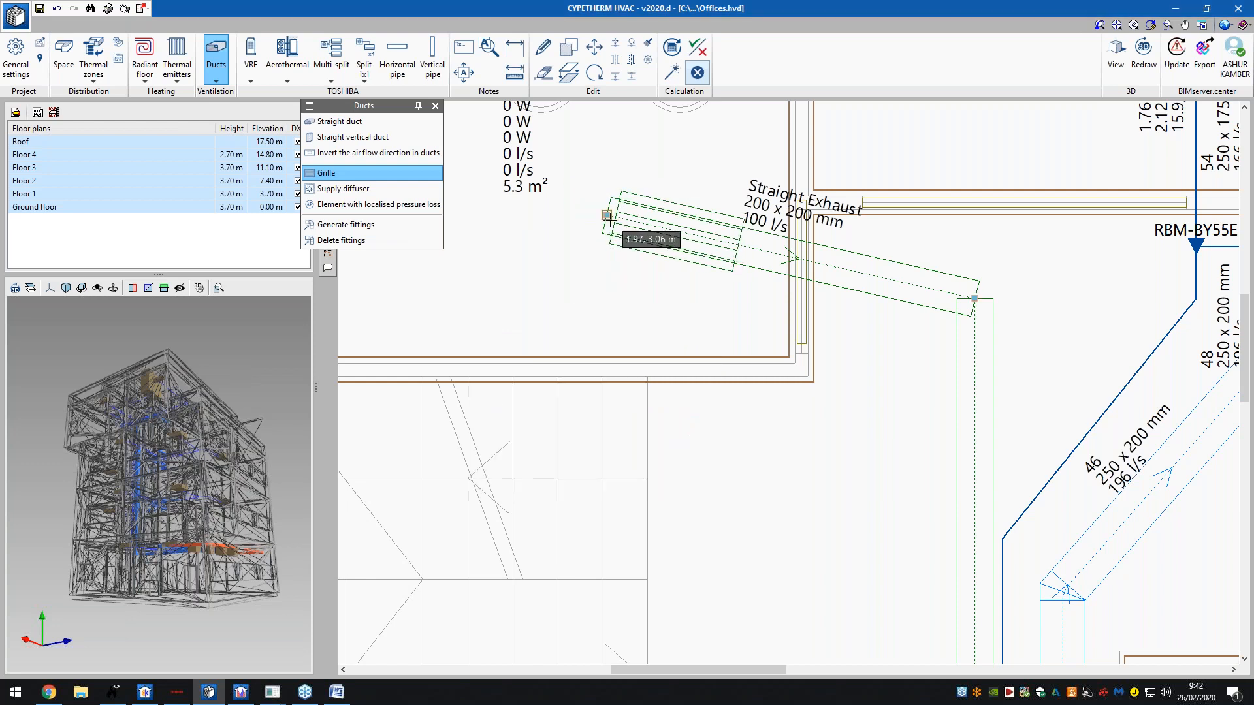
- Attach the grille to the WC end of the exhaust duct, then exit grille placement
click(610, 221)
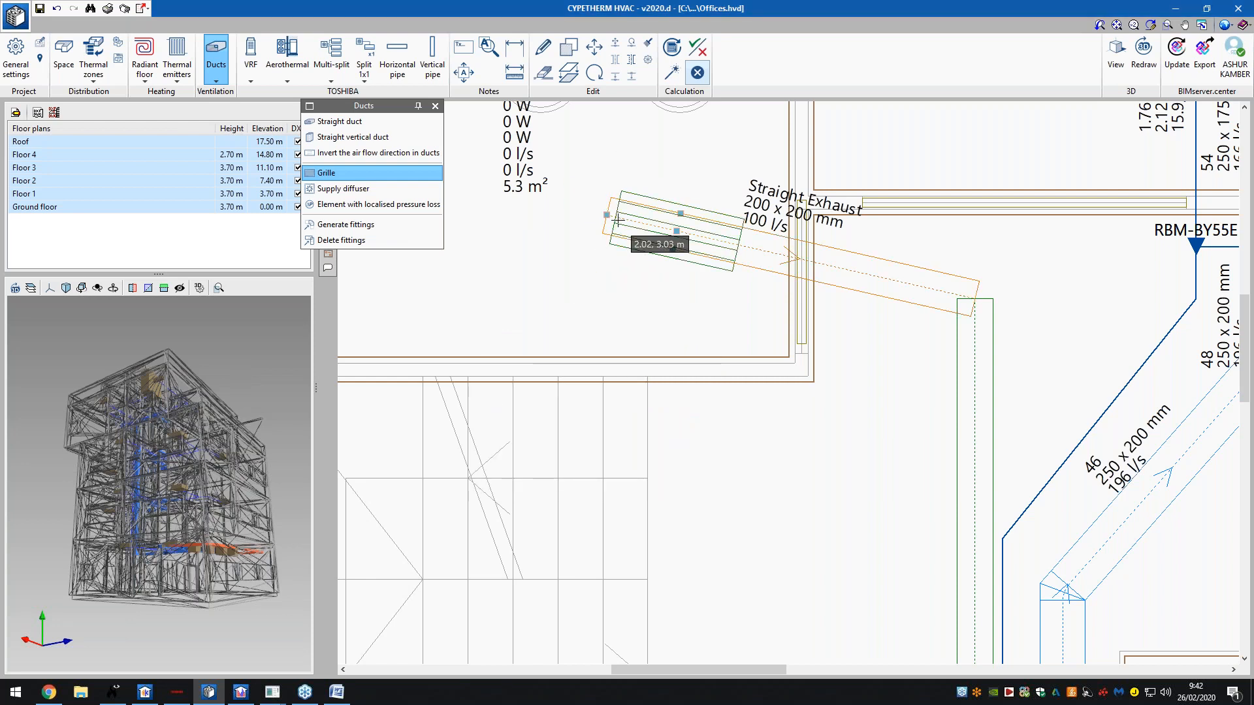
click(691, 243)
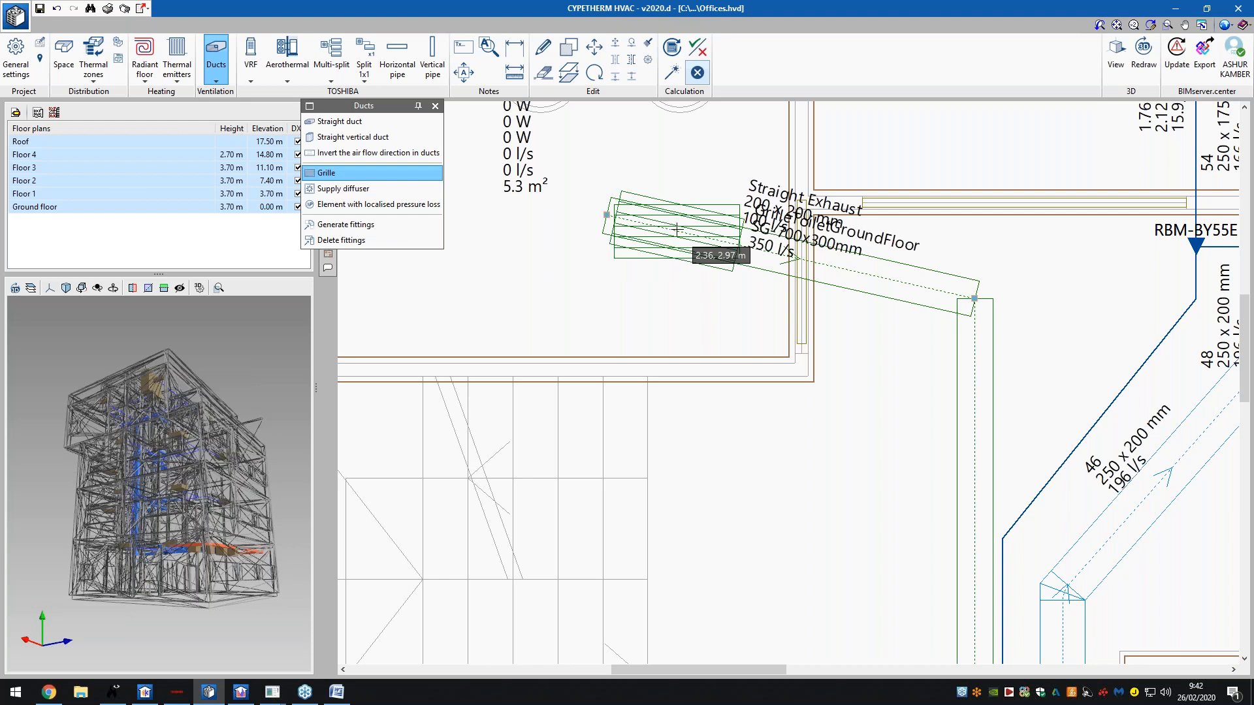
right_click(635, 336)
click(727, 441)
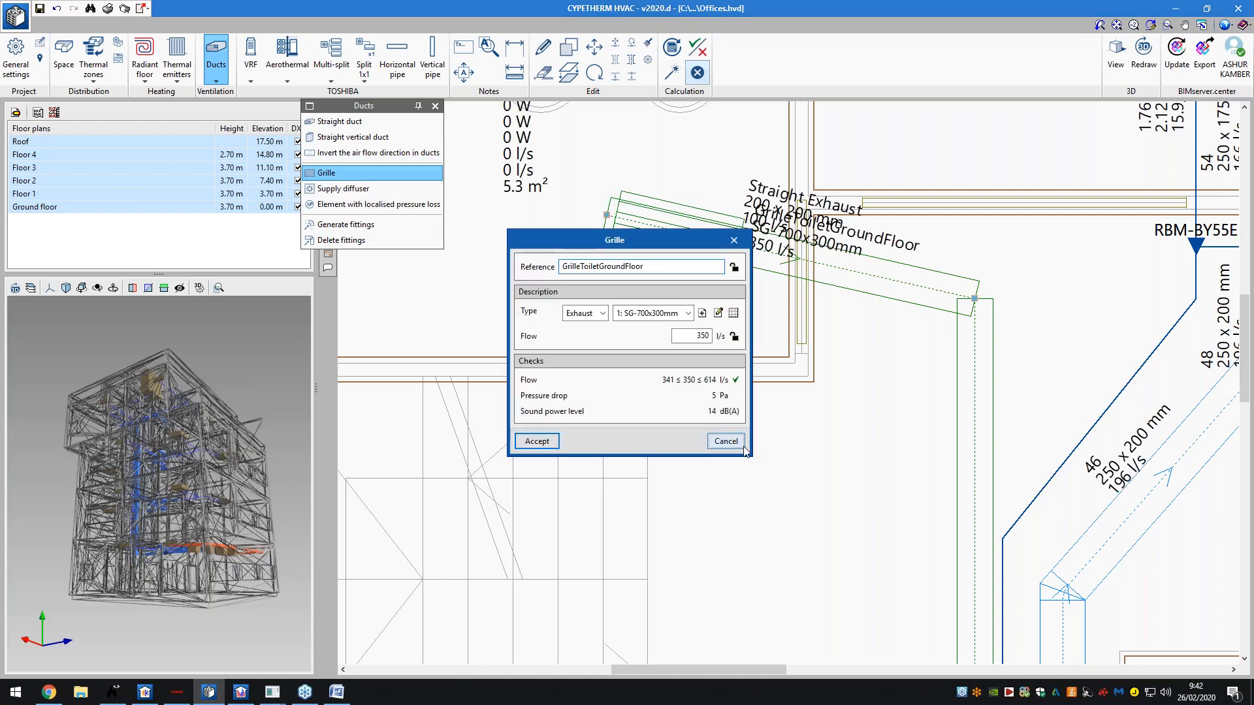
right_click(639, 300)
scroll(500, 317, down, 1)
scroll(502, 317, down, 3)
scroll(546, 225, down, 6)
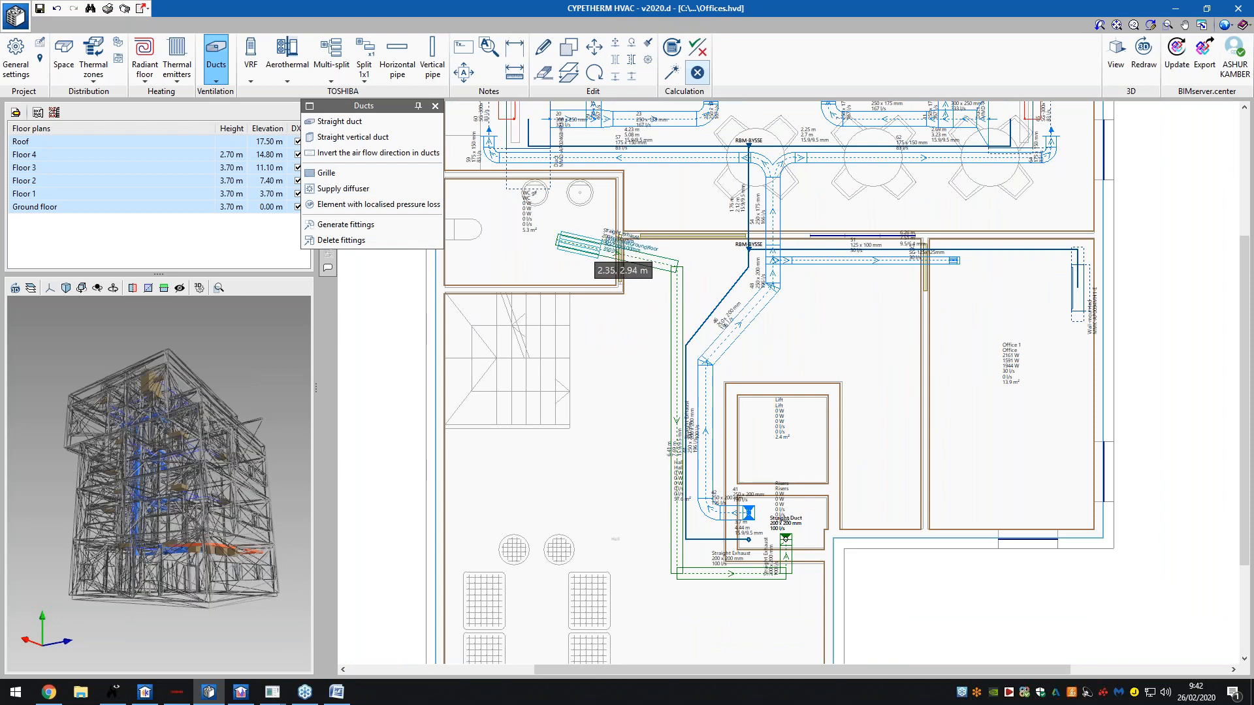
- Orbit the 3D model and step through the Roof and Floor 4 to Floor 1 plans
drag(262, 452, 182, 480)
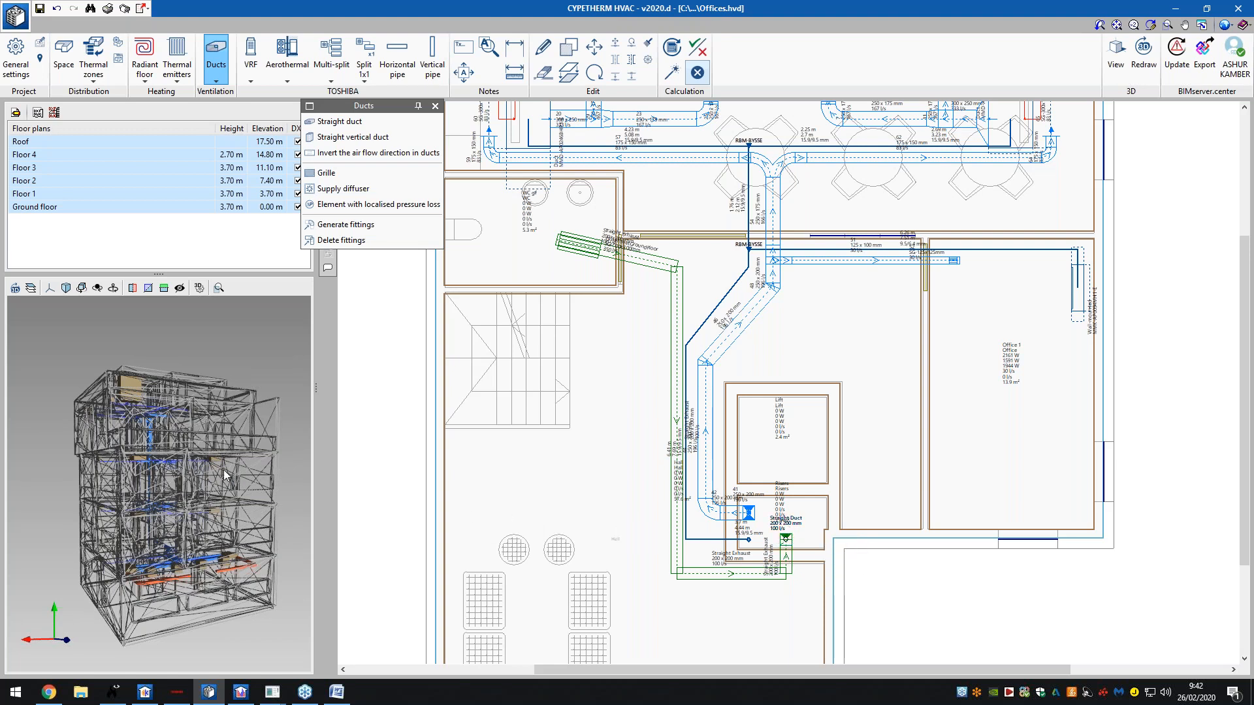
drag(223, 475, 253, 489)
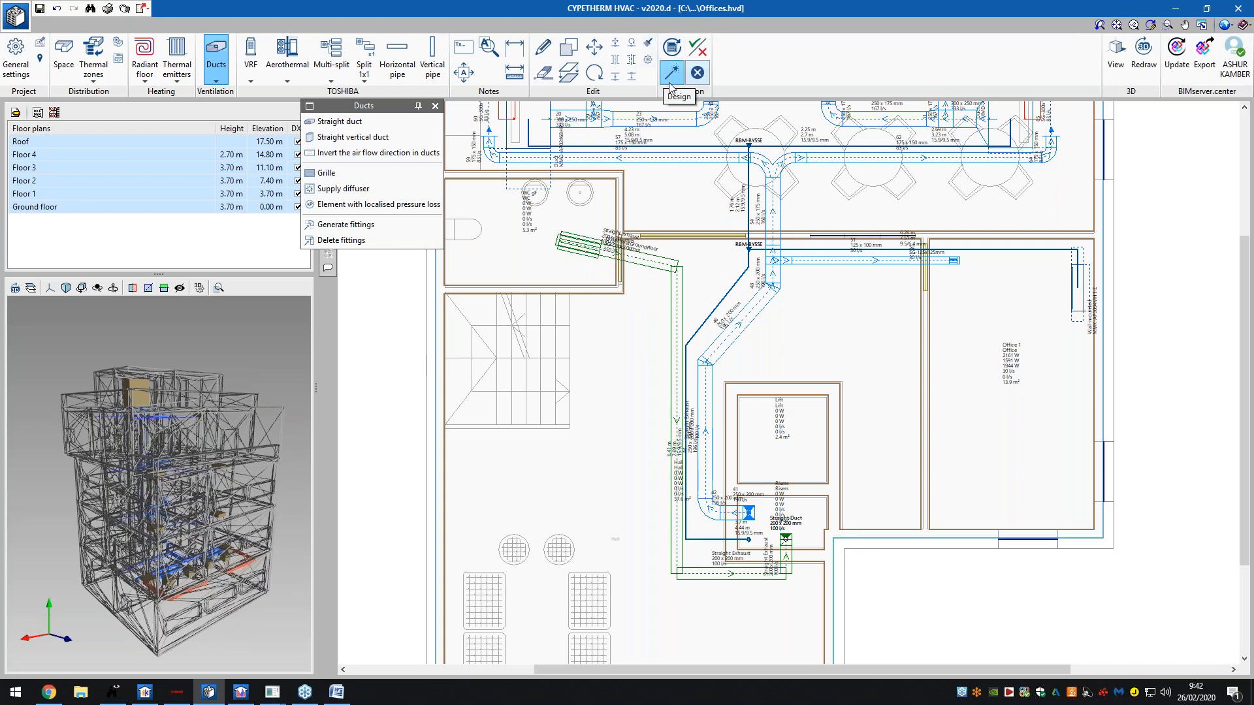
click(150, 140)
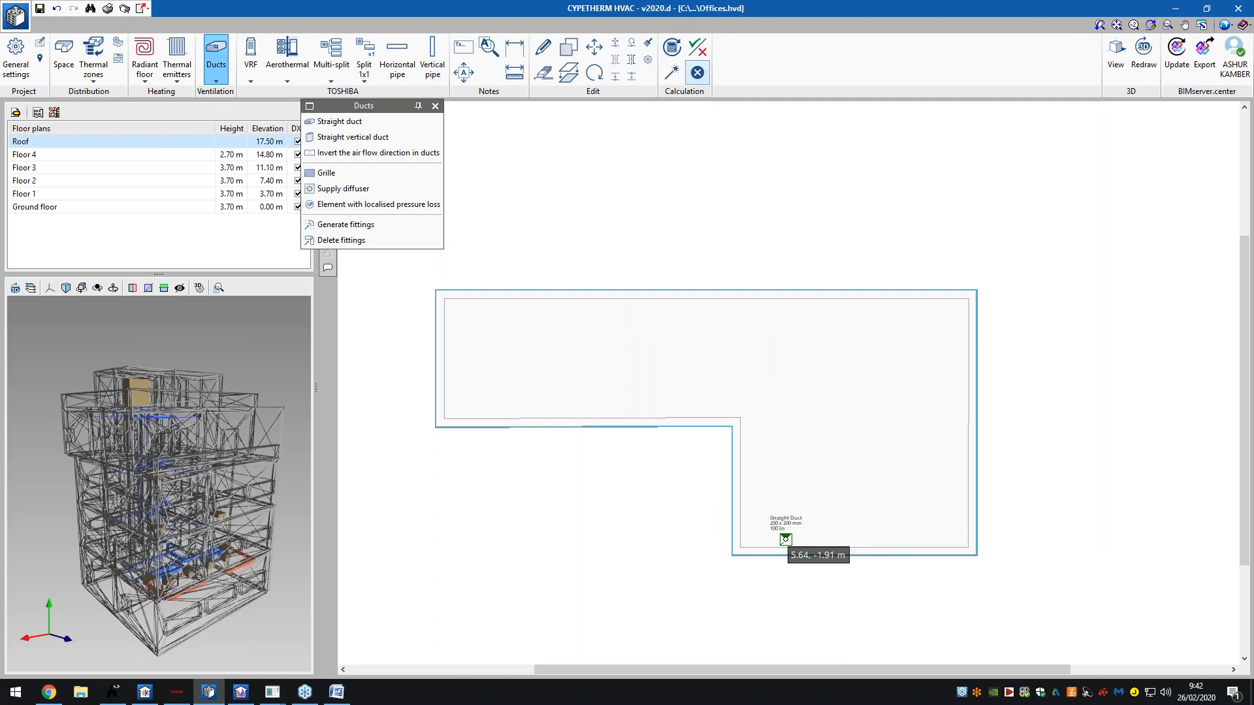
middle_drag(138, 414, 137, 372)
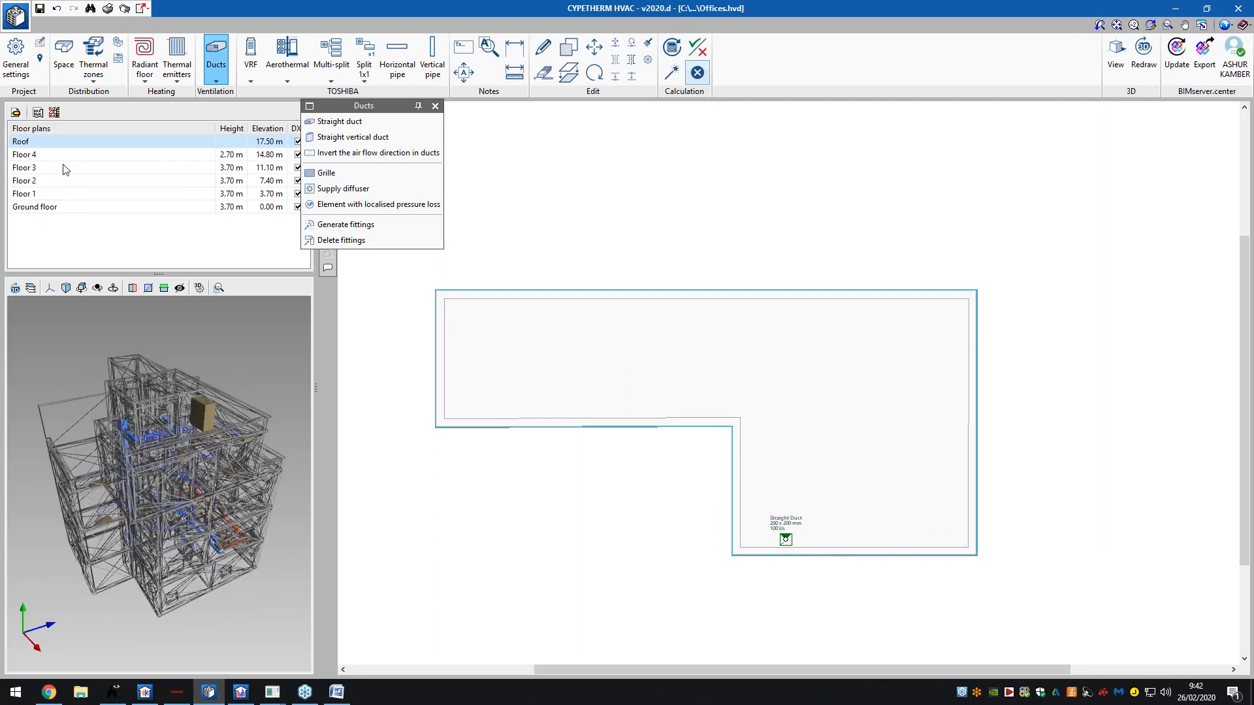
click(62, 156)
click(62, 167)
click(62, 179)
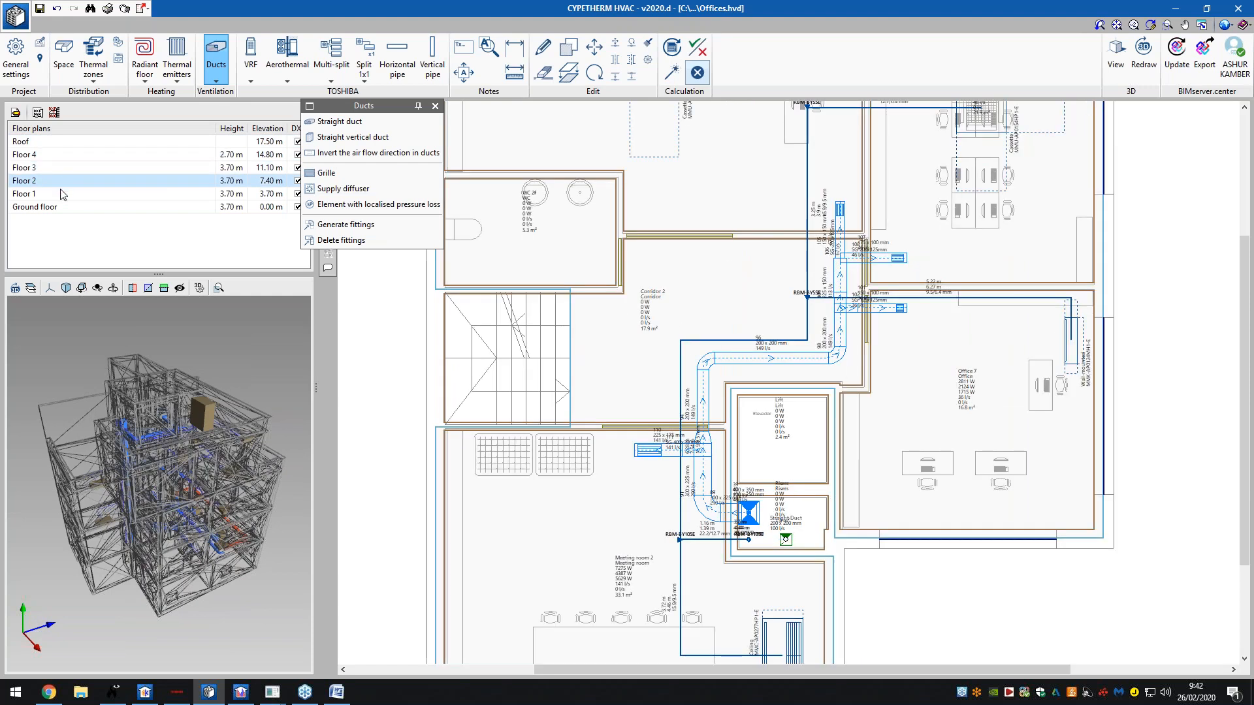
click(62, 193)
click(62, 141)
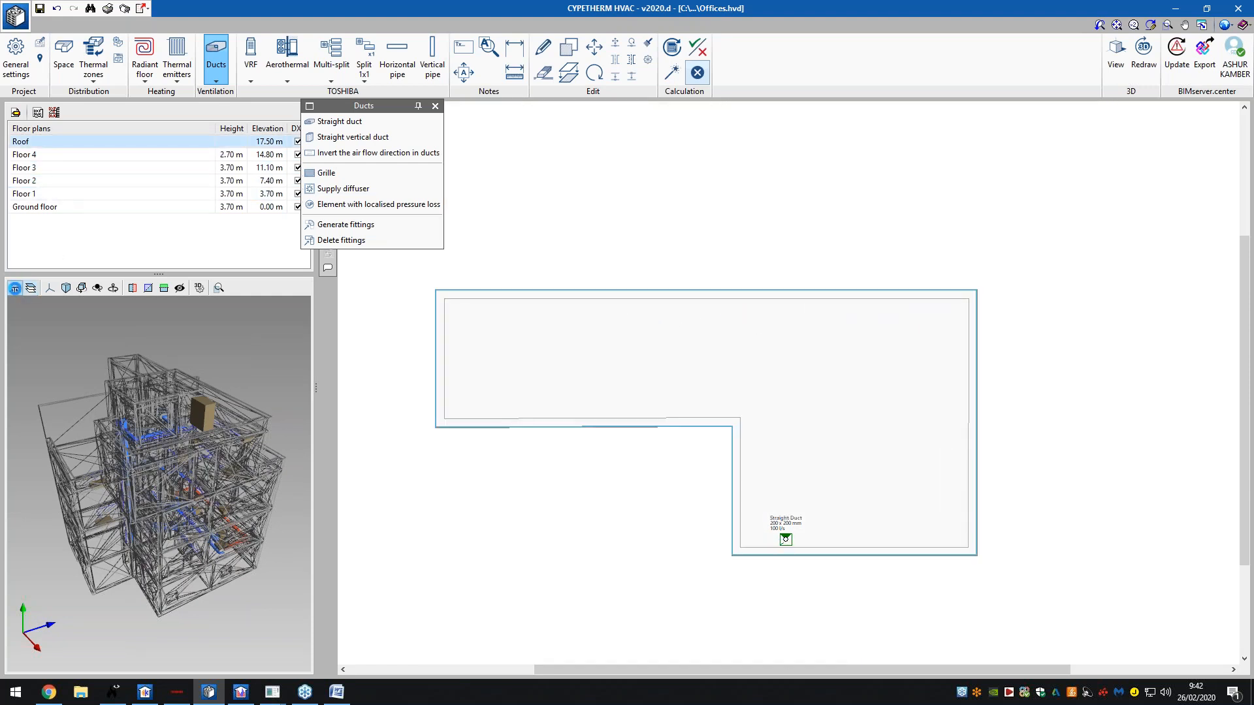
- Redraw the 3D model with the new ducts and display the Ground floor plan
click(15, 289)
scroll(182, 434, up, 5)
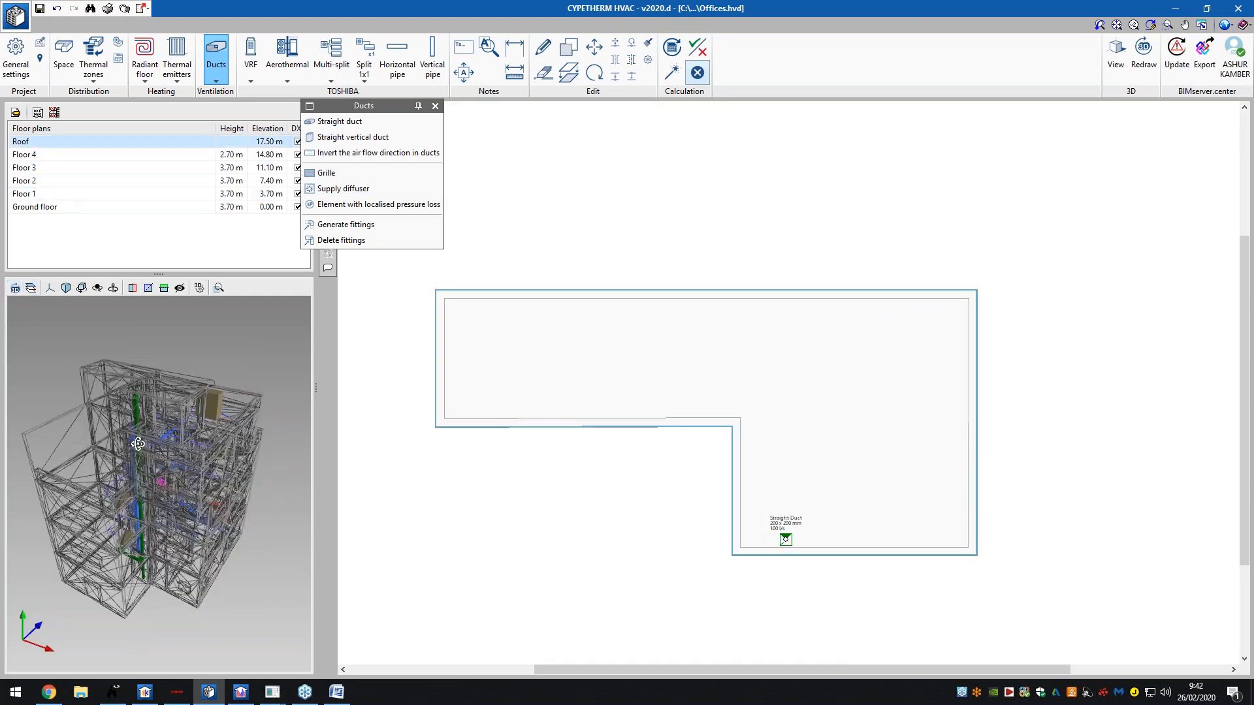
scroll(182, 434, down, 5)
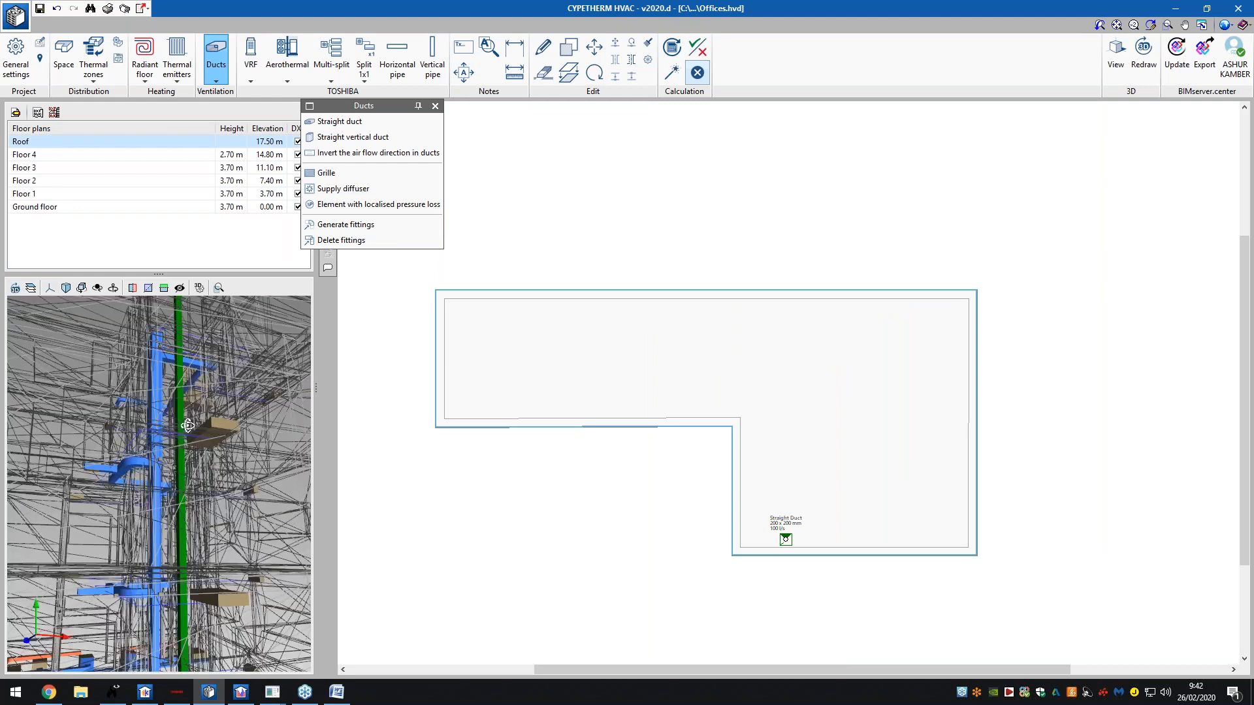
drag(185, 566, 201, 506)
click(123, 208)
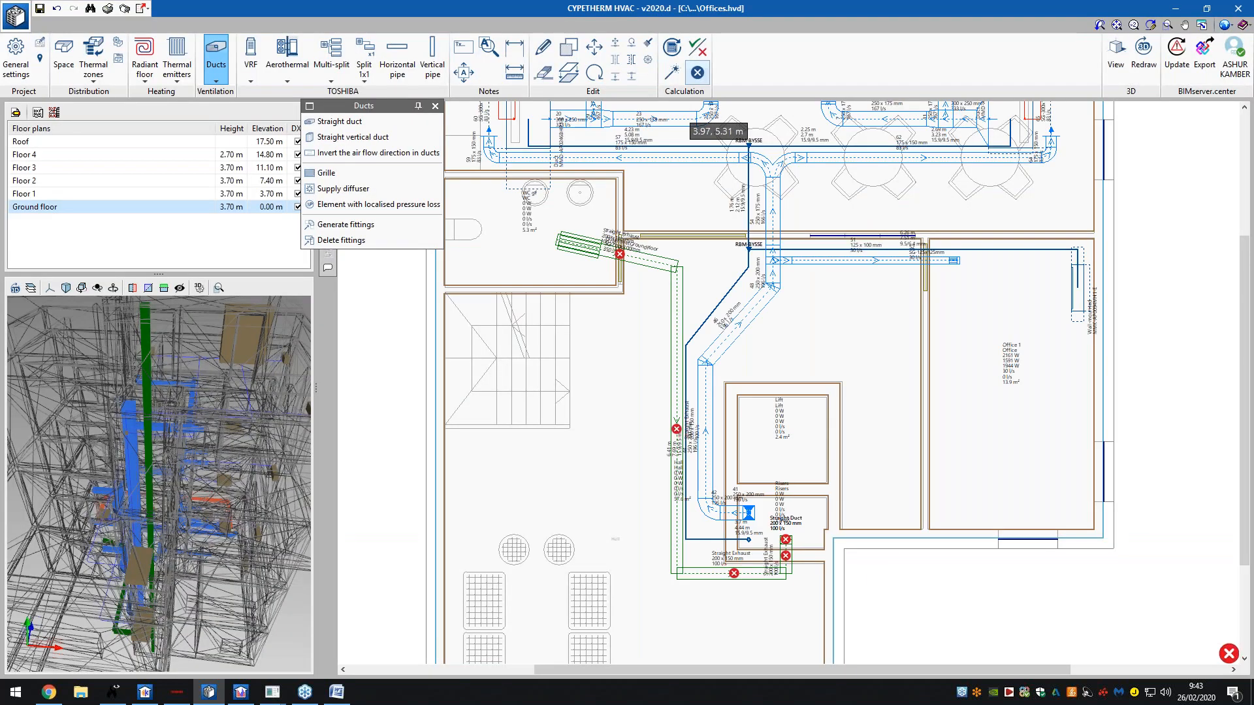
- Read the riser duct's error: not connected correctly to the distribution network
mouse_move(621, 253)
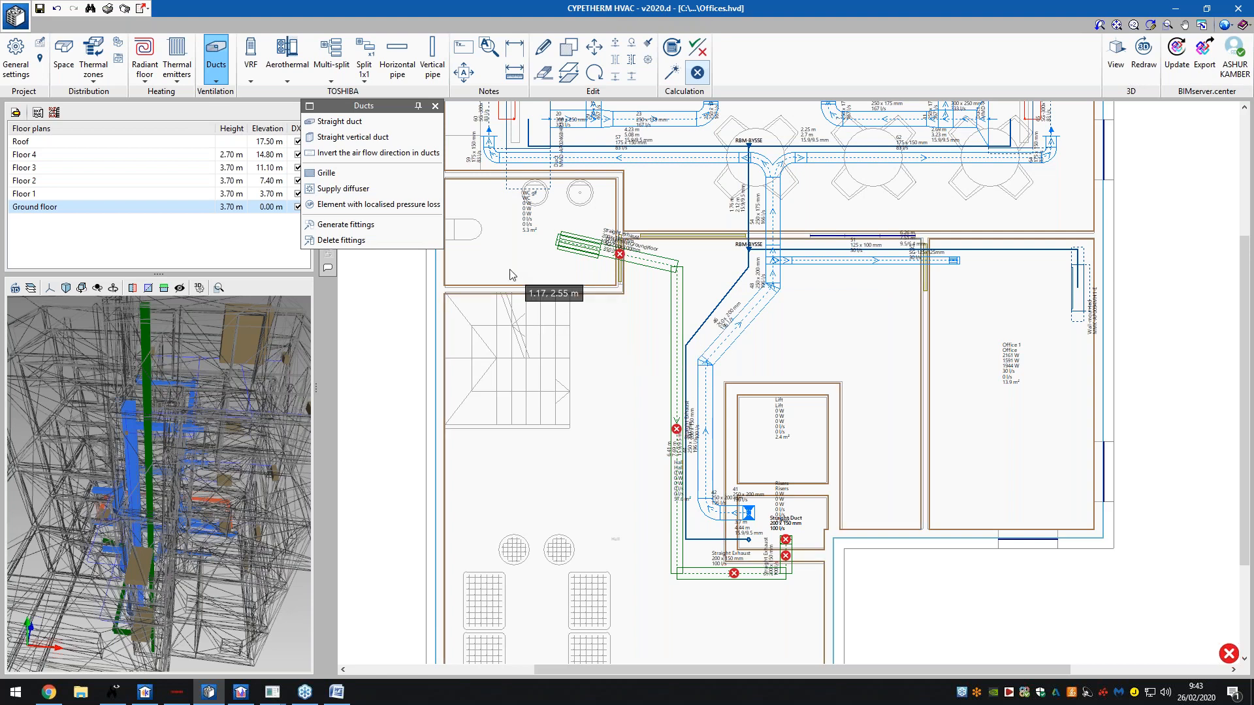
drag(222, 499, 210, 542)
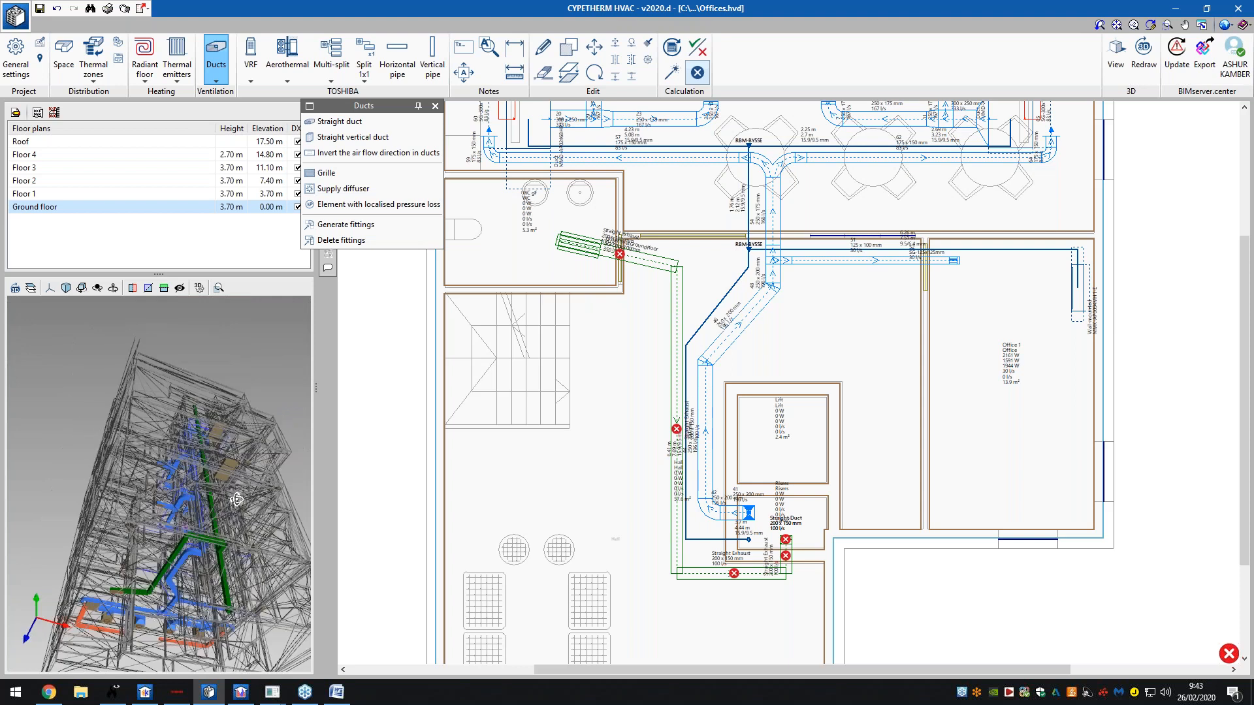
scroll(209, 542, up, 5)
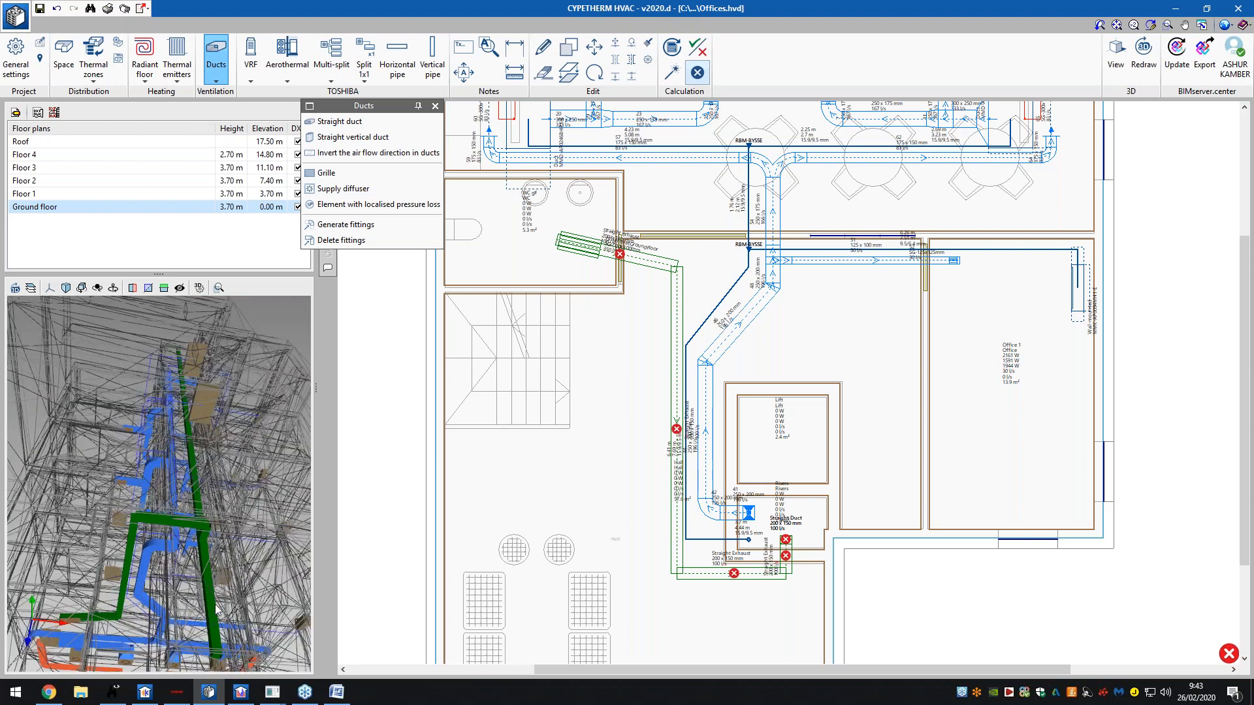
scroll(787, 544, up, 3)
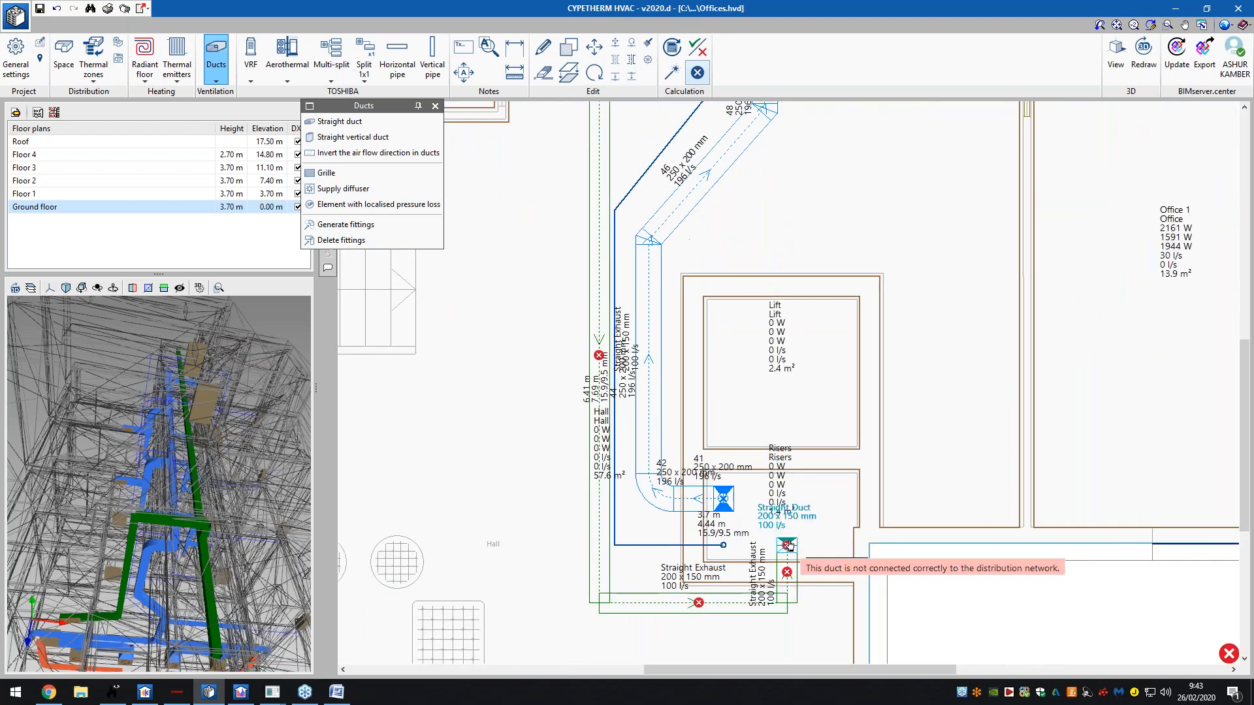
- Delete the disconnected 0.00–3.00 m straight duct at the riser
click(790, 546)
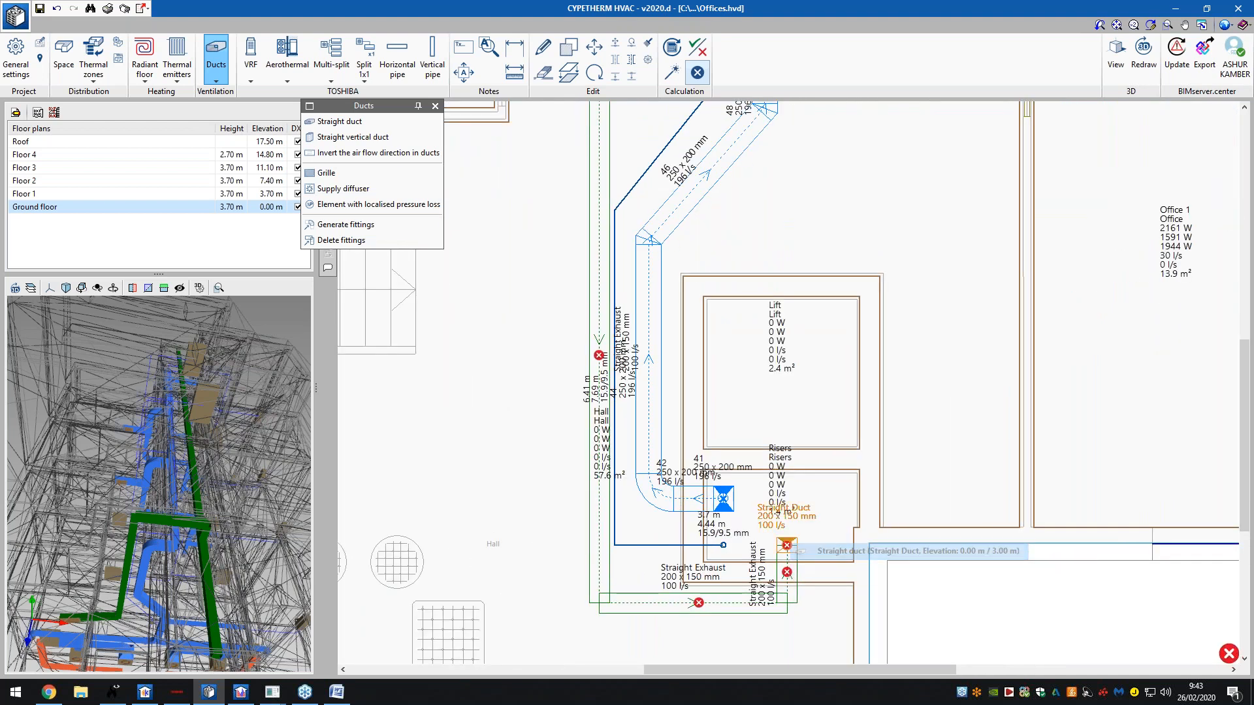
click(849, 552)
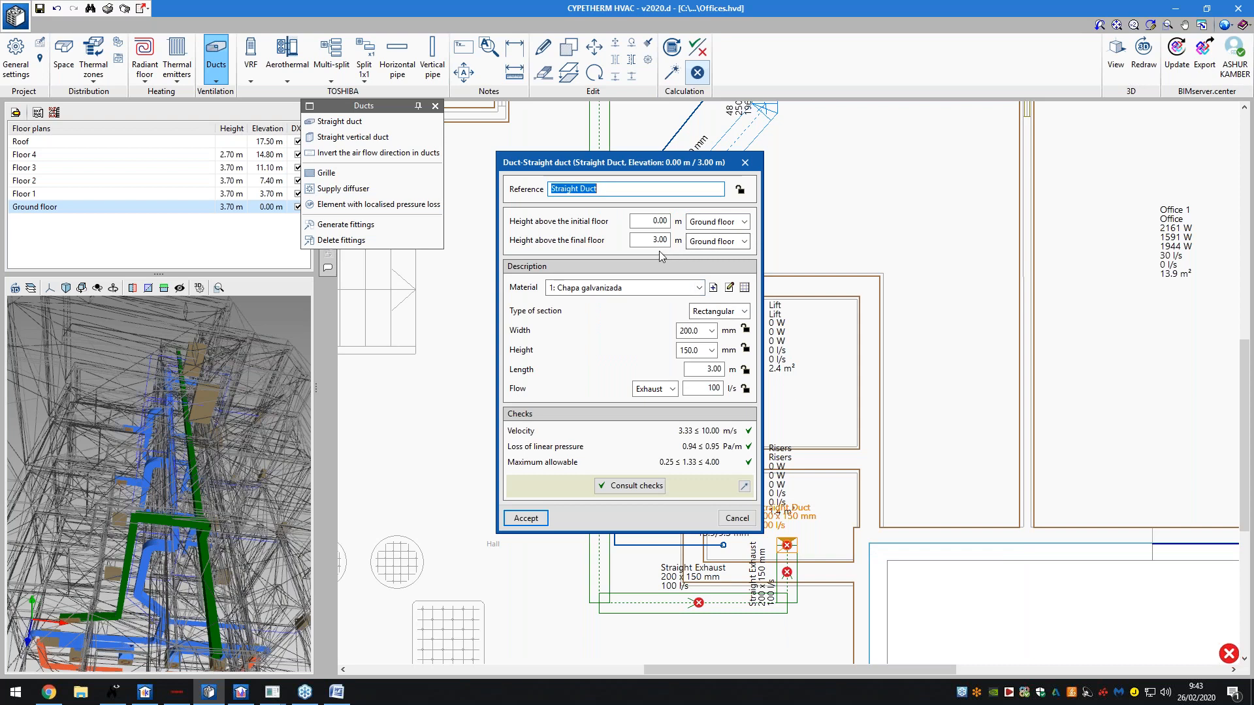
click(736, 518)
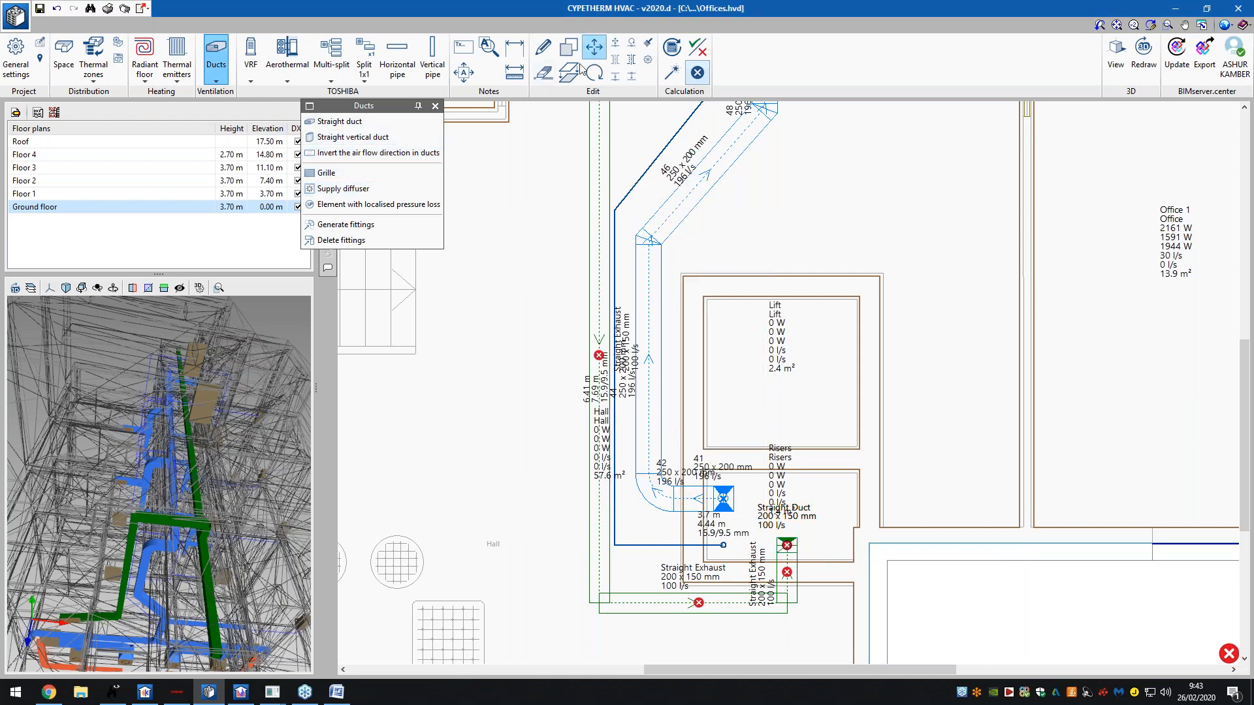
click(787, 544)
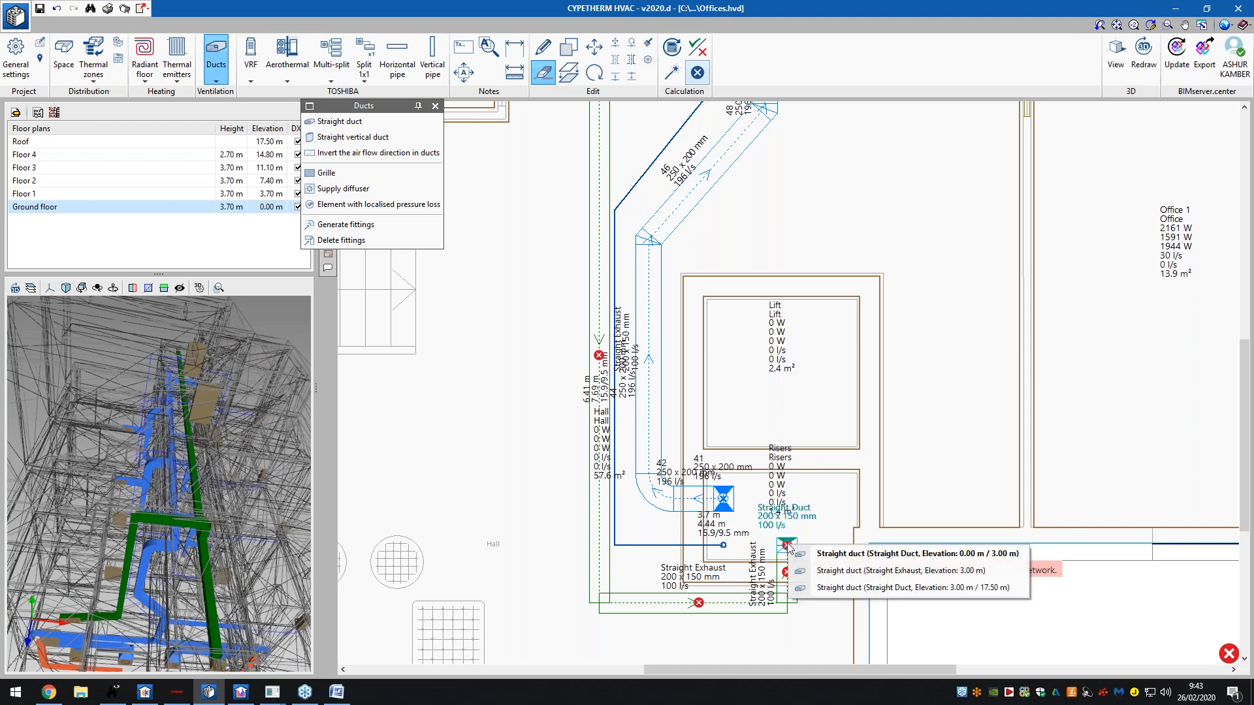
click(912, 570)
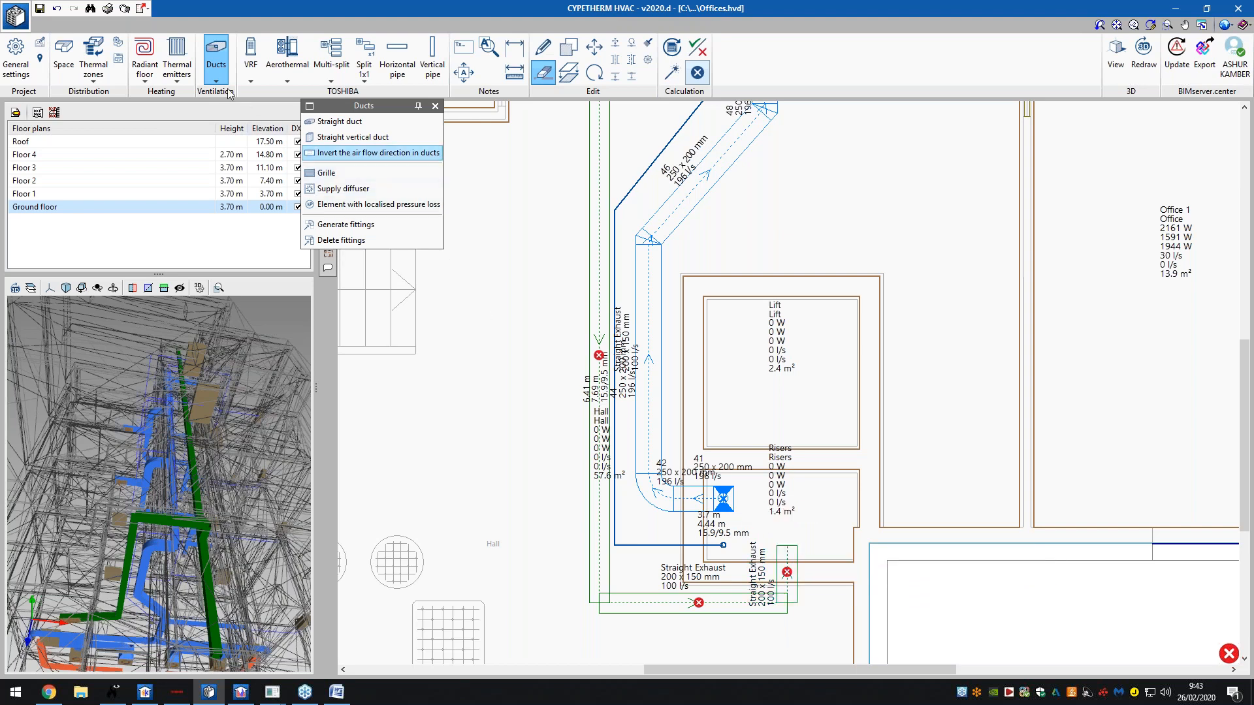
- Add a new 200 x 200 mm Straight Exhaust duct carrying 100 l/s
click(324, 121)
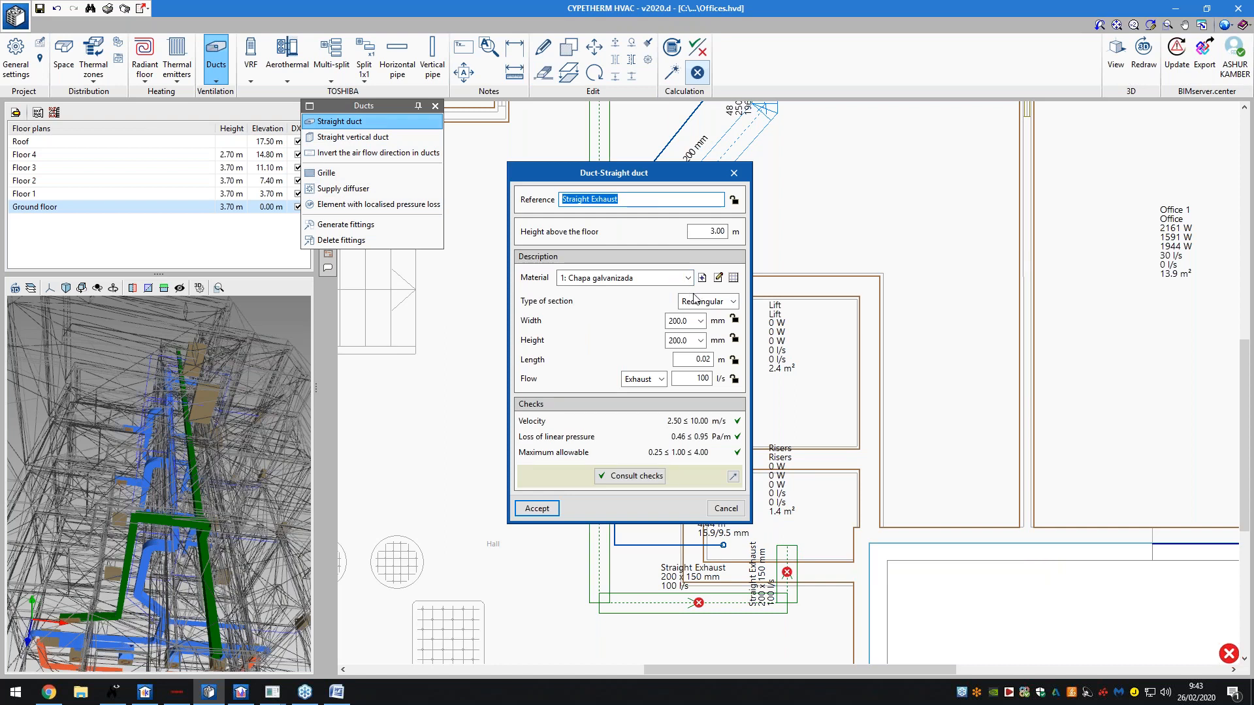
click(643, 379)
click(649, 416)
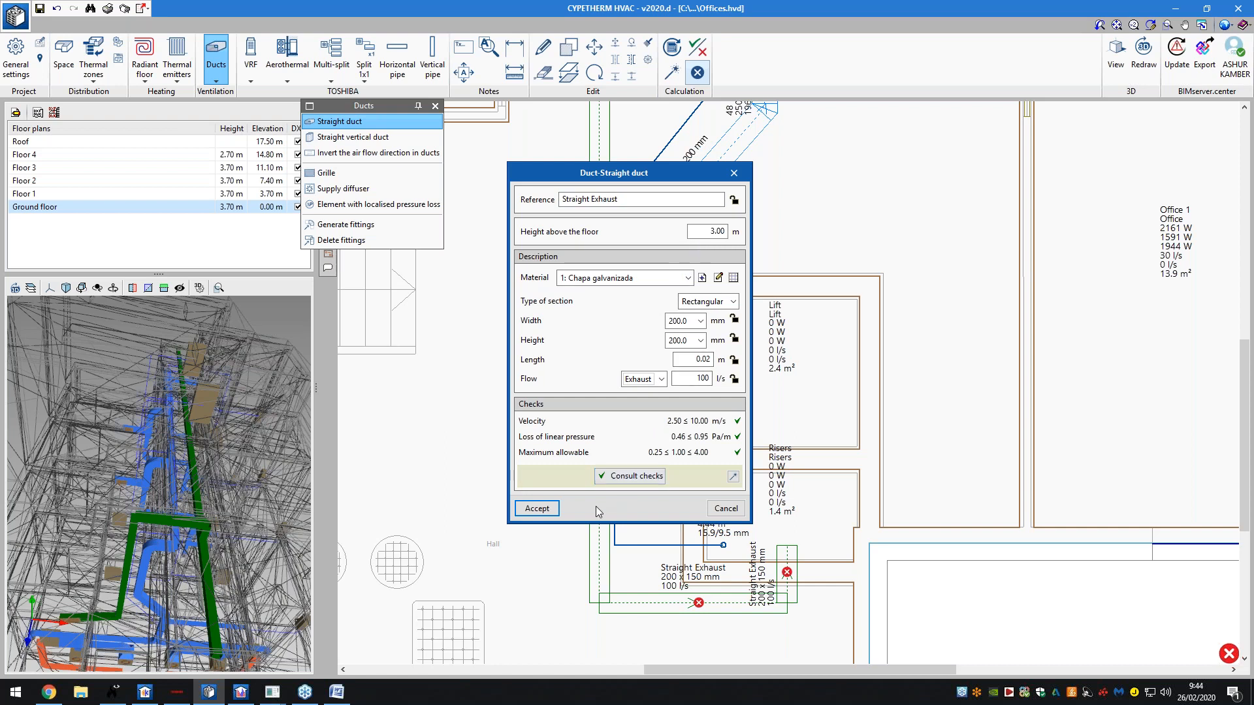
click(536, 508)
click(406, 138)
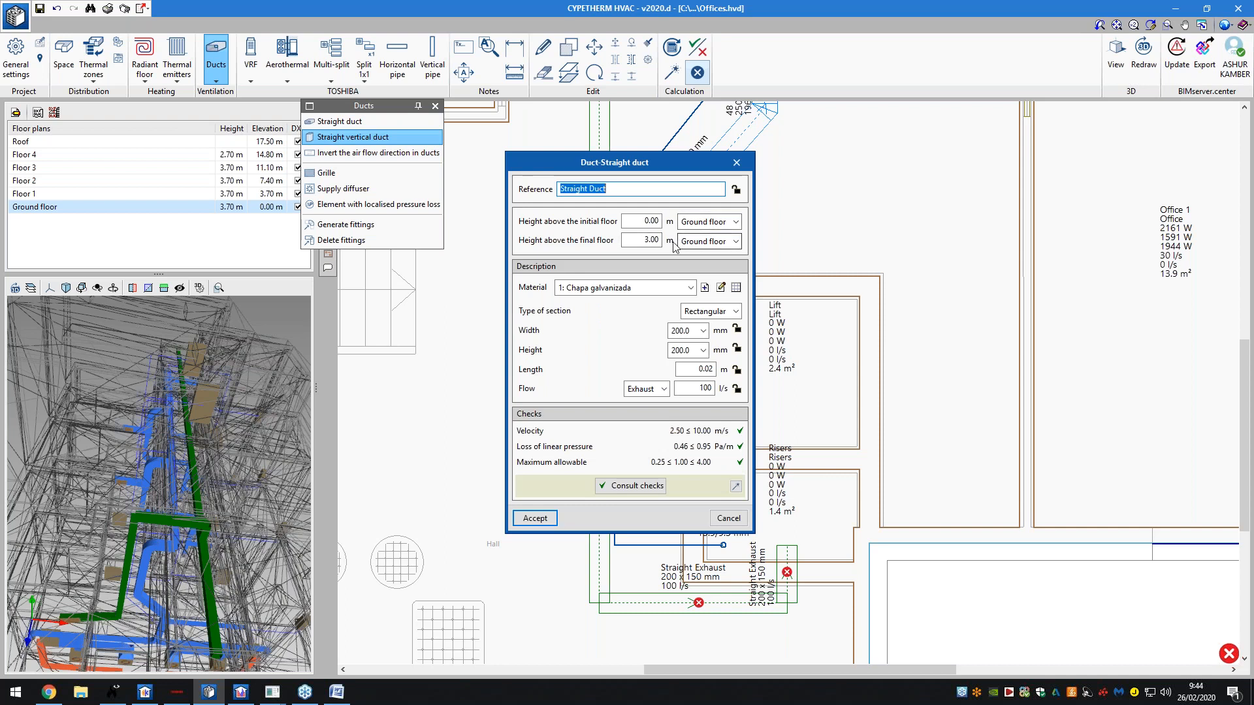
- Set the vertical Exhaust duct to start 3 m above Ground floor and end at Roof, 0 m
click(644, 220)
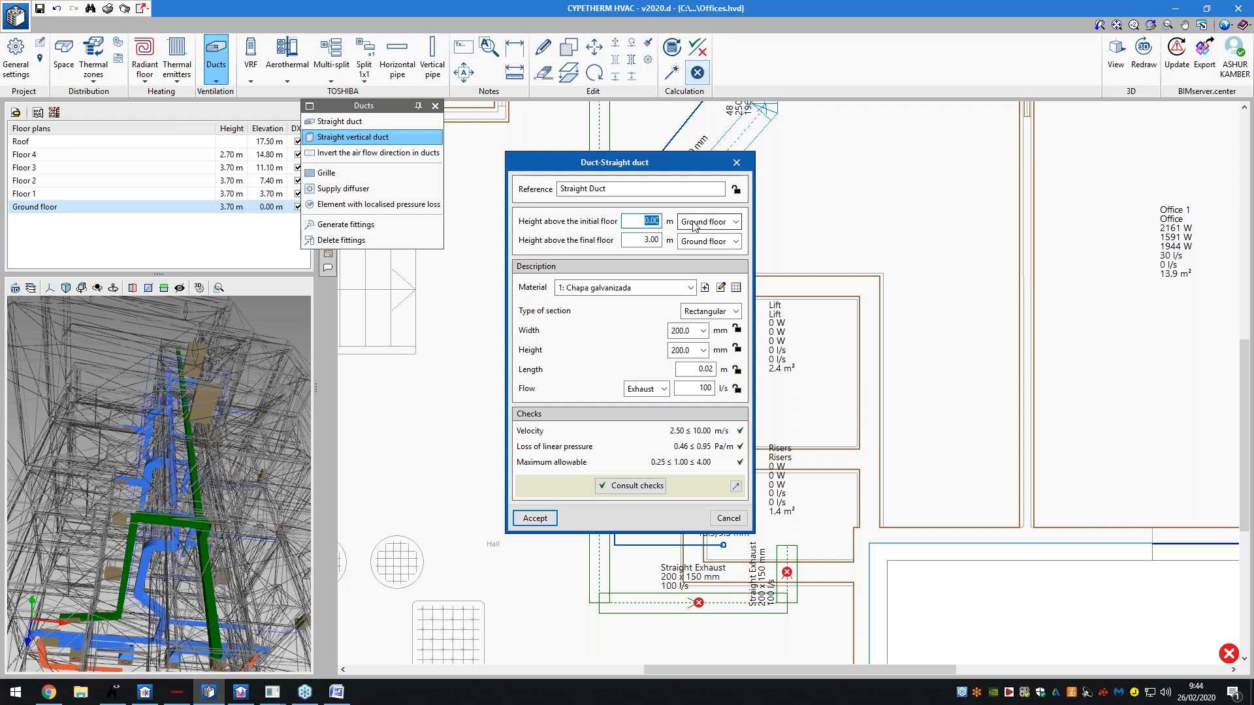
text(3.7)
click(709, 241)
click(702, 256)
click(657, 240)
text(0)
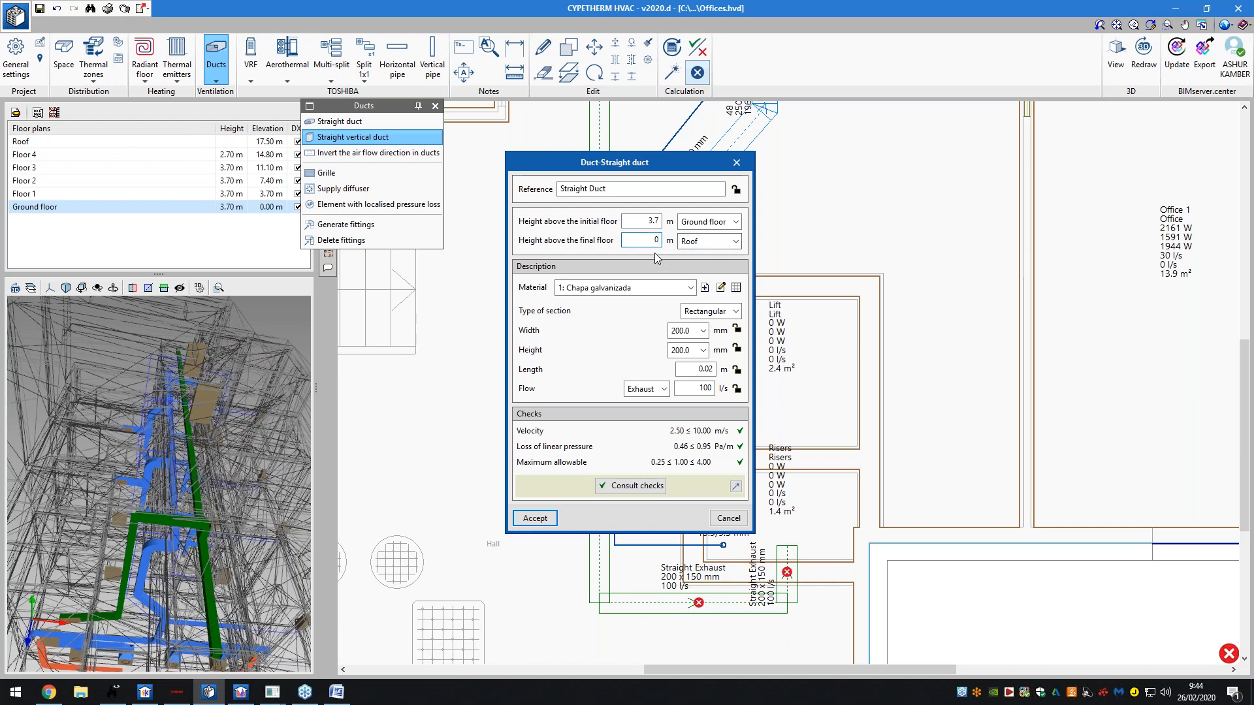
click(662, 390)
click(650, 429)
click(537, 518)
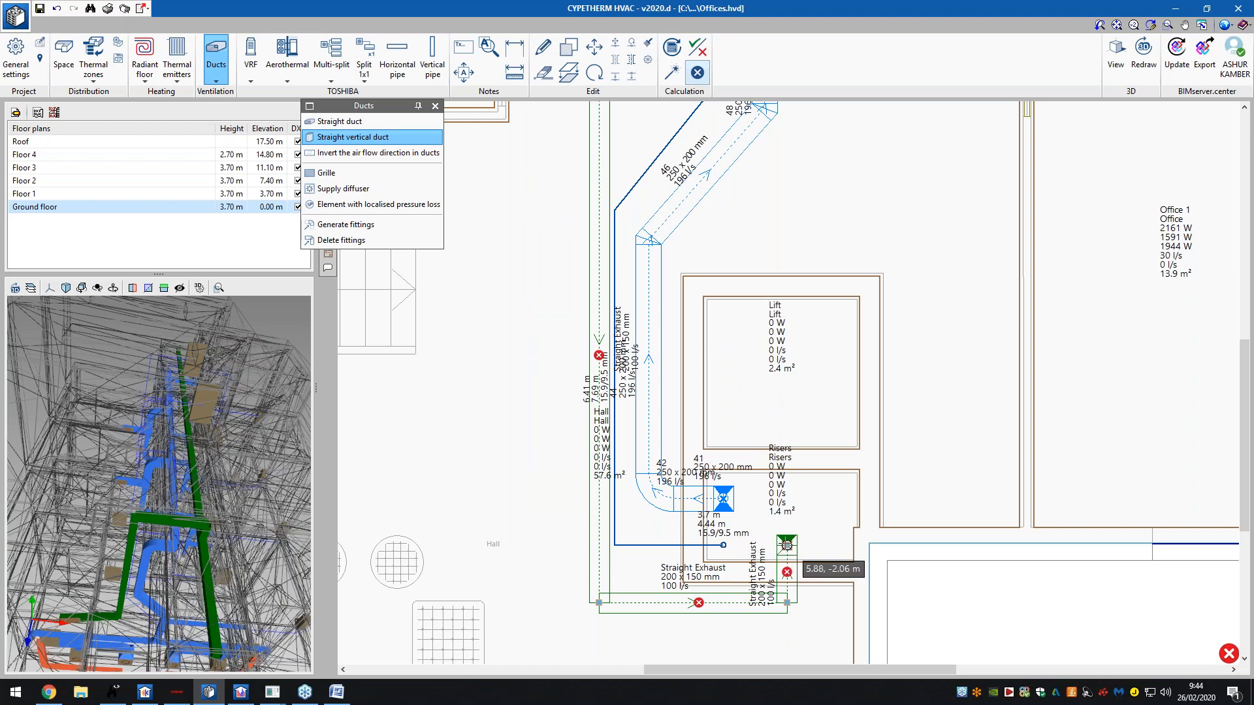
- Place vertical ducts at the riser, changing the starting floor to Ground floor
click(786, 544)
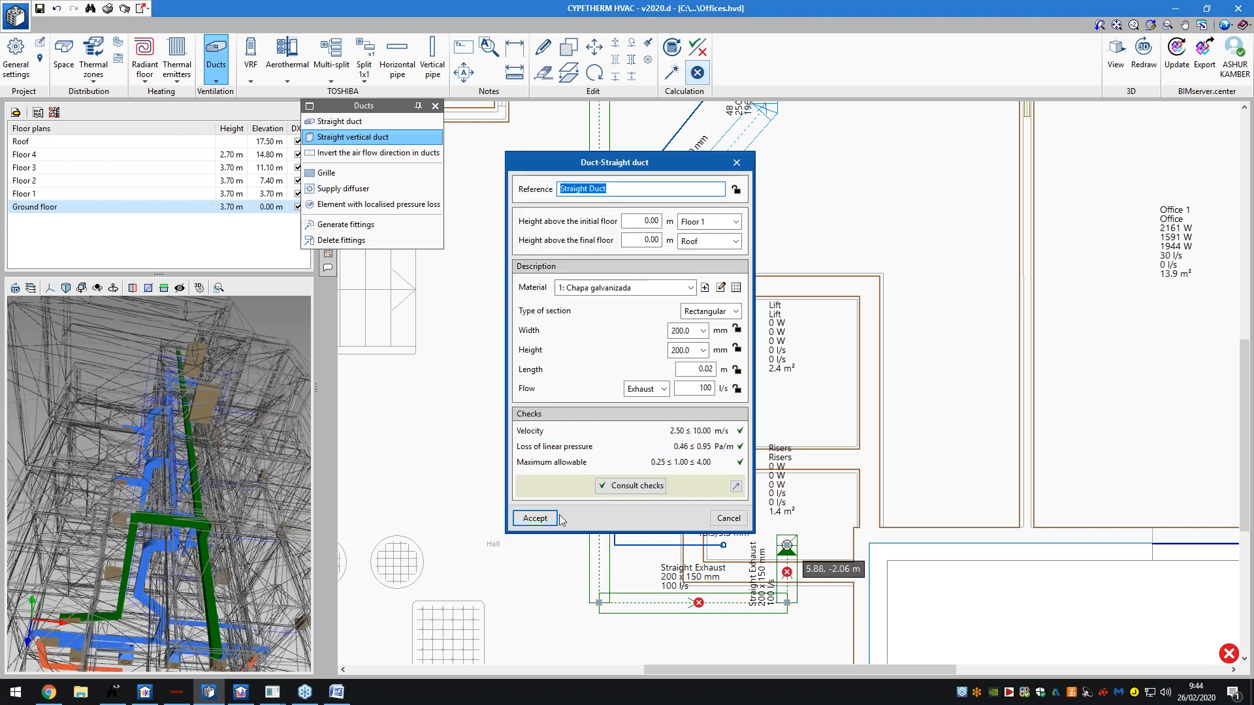
click(542, 521)
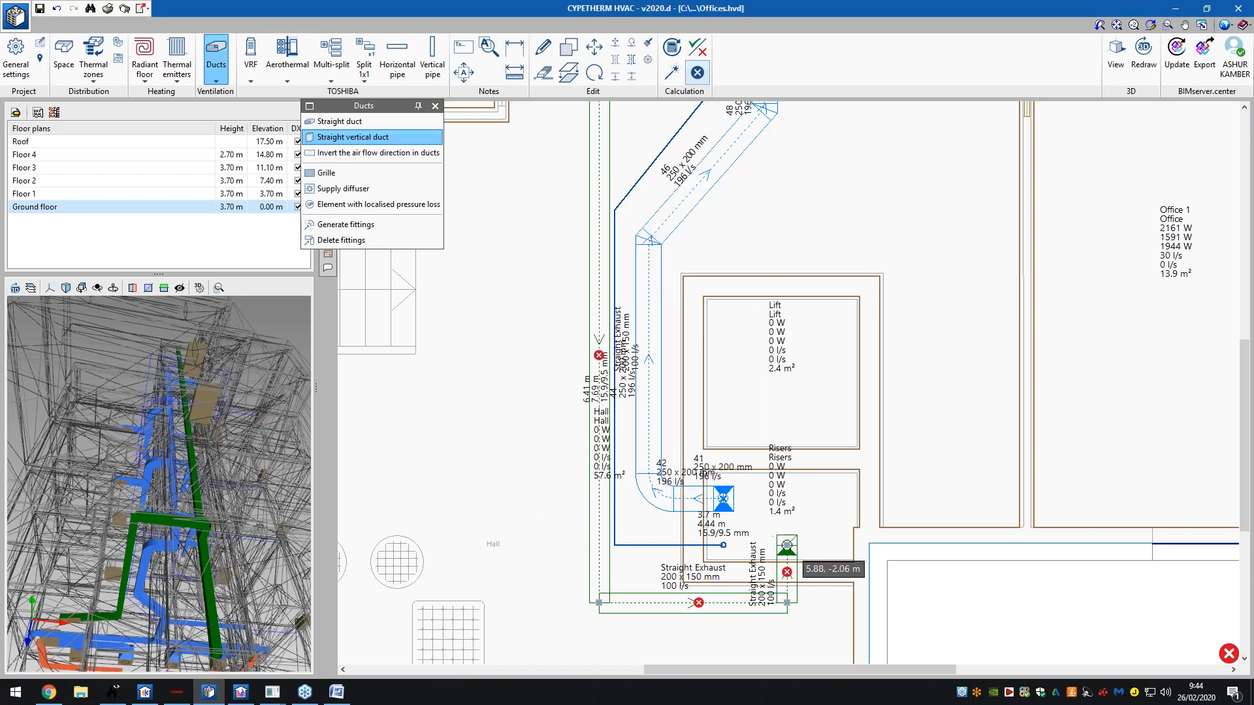
click(787, 544)
click(536, 518)
click(787, 544)
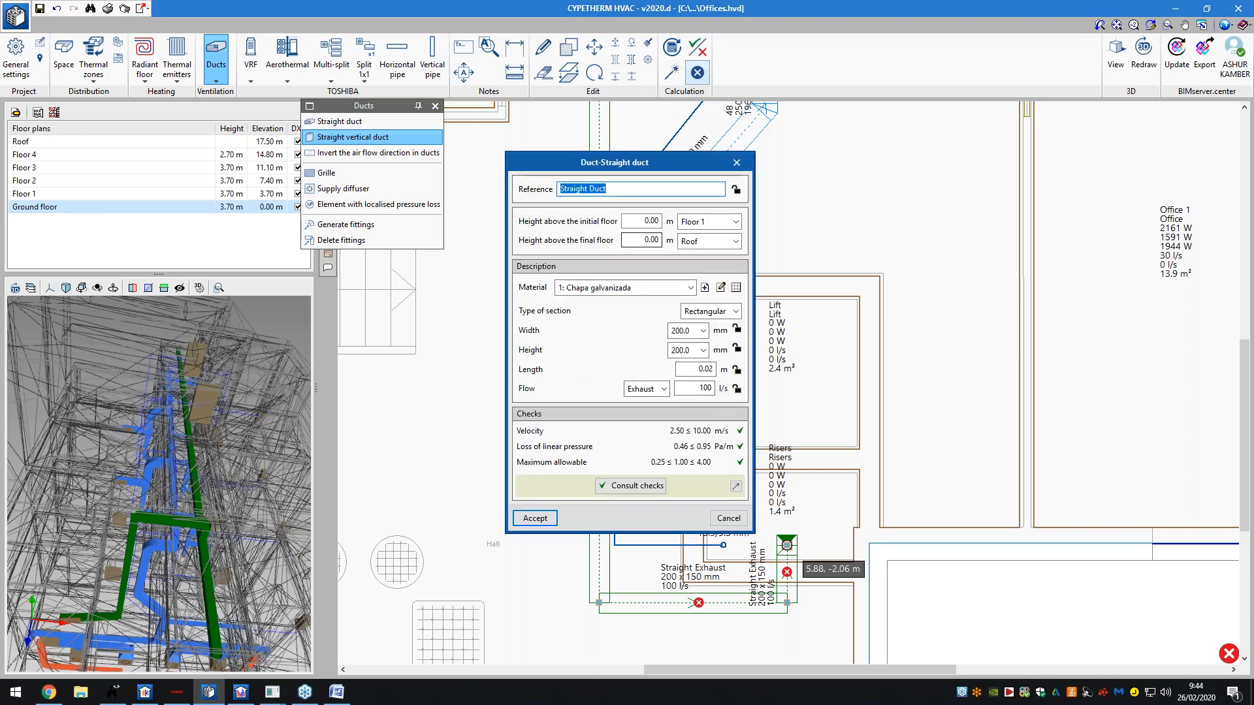
click(650, 222)
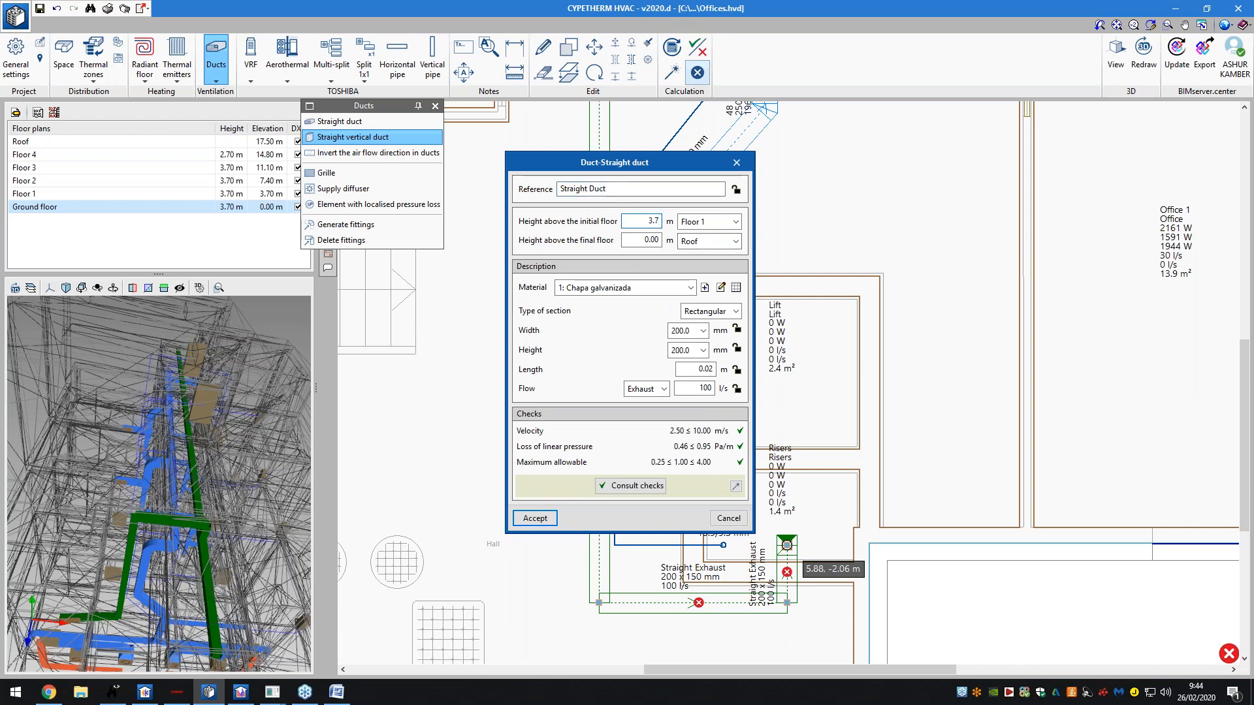
click(708, 222)
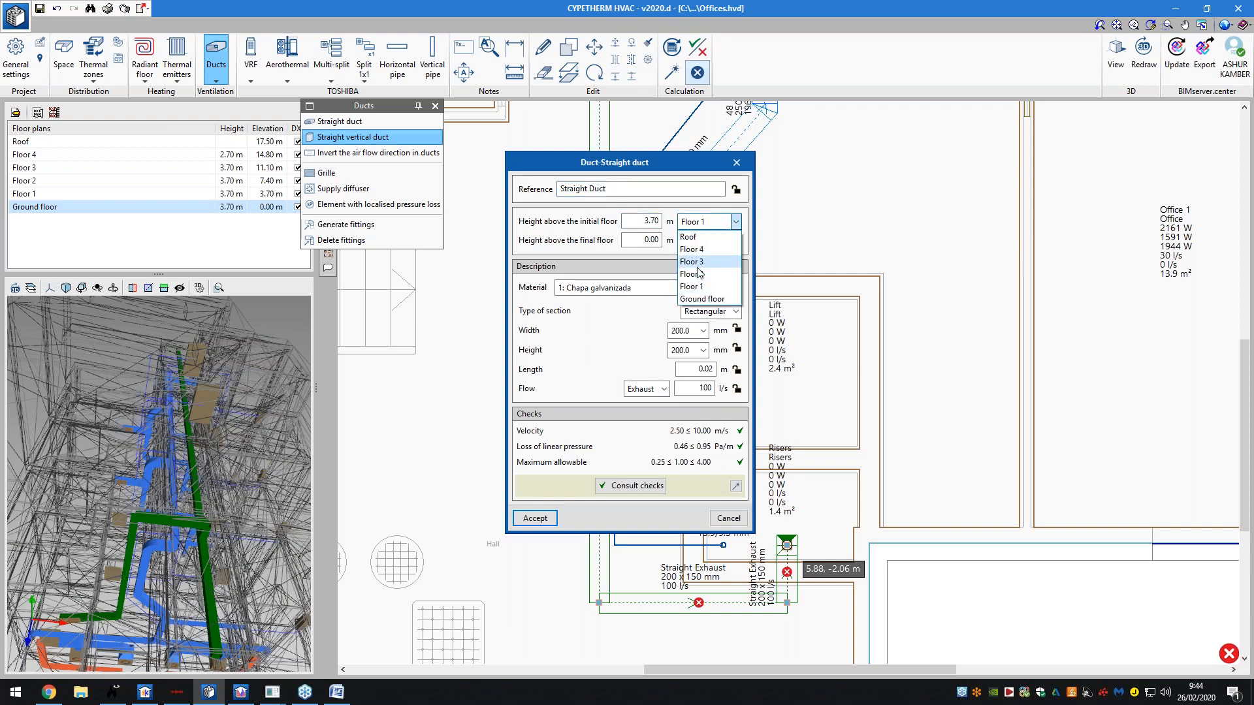
click(702, 297)
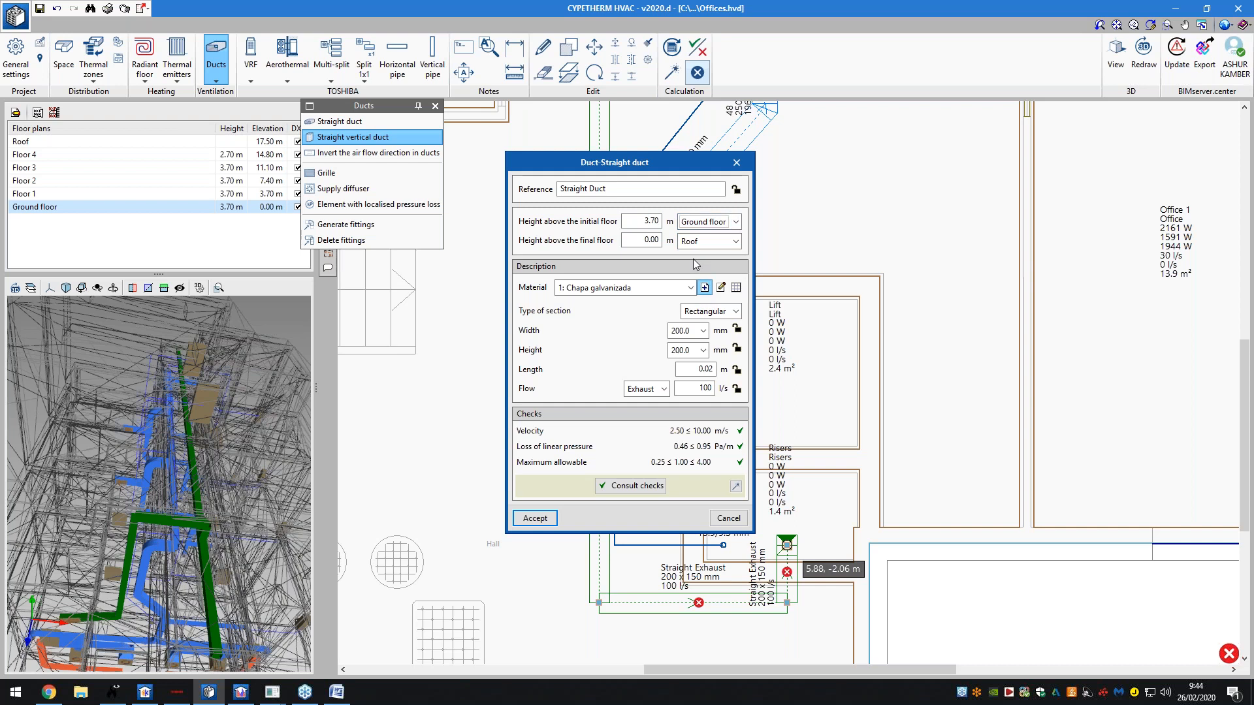
click(534, 518)
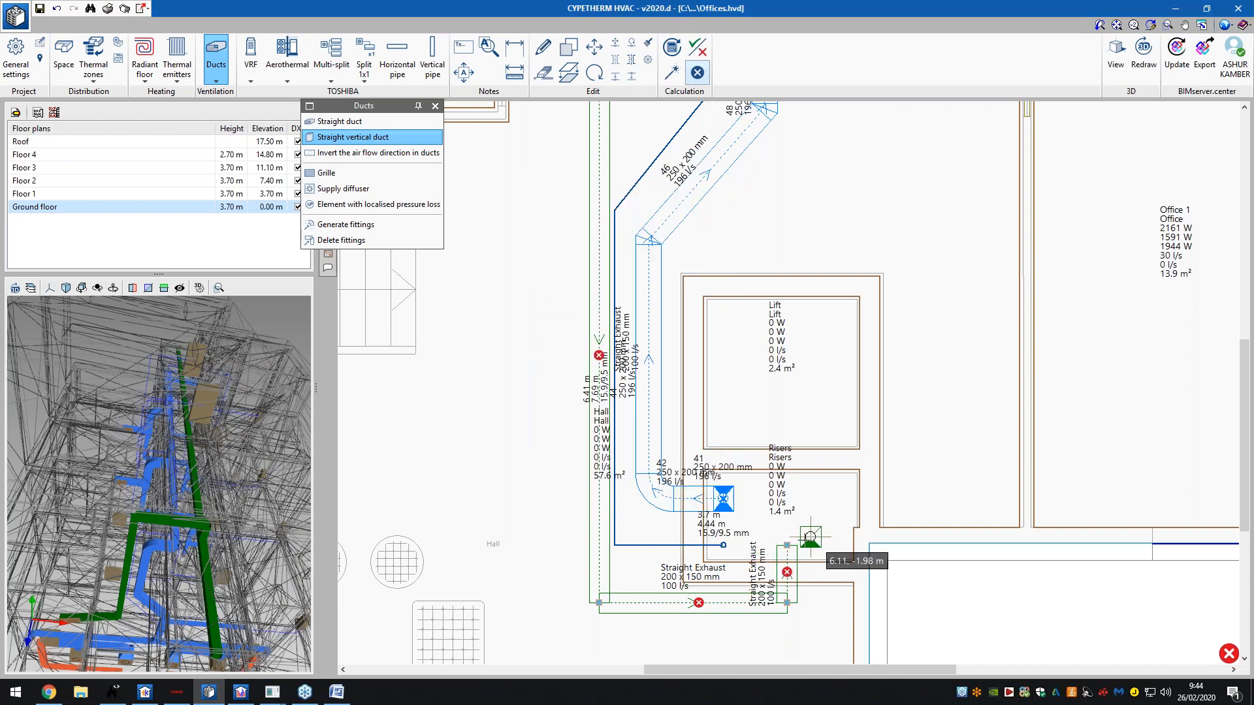
- Discard the extra duct, check the ground floor's installation height and restart the vertical duct
click(787, 546)
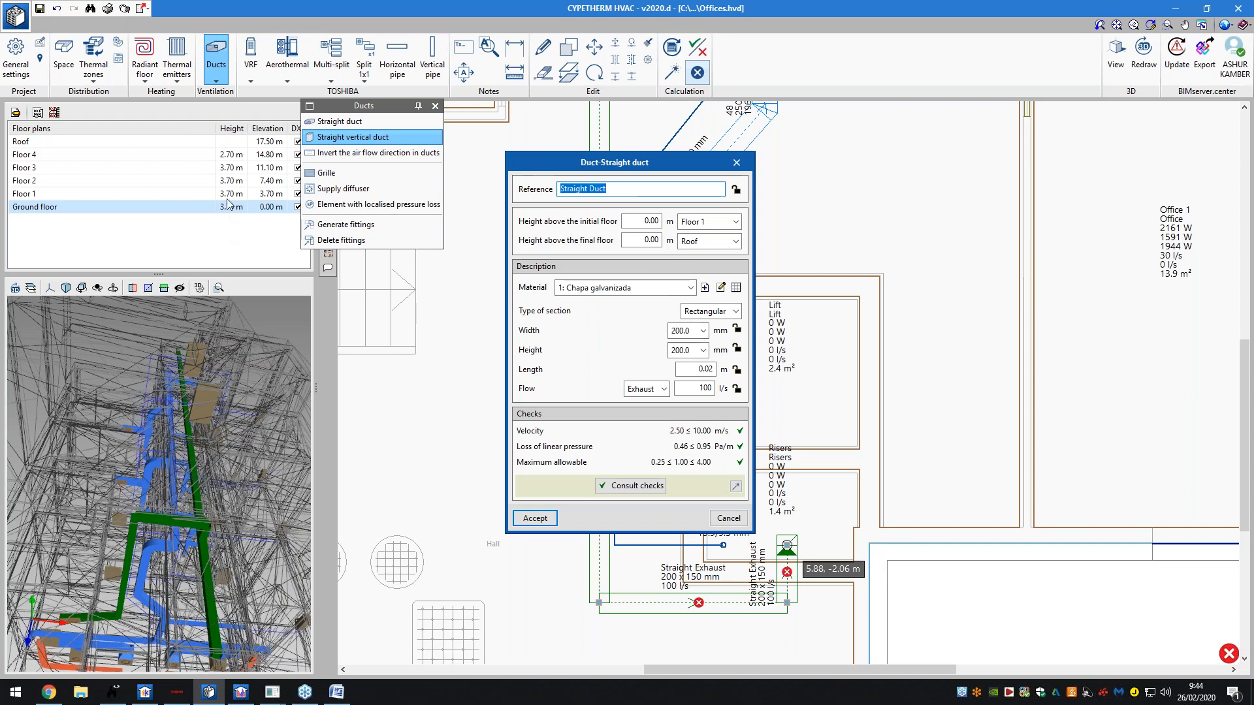
click(736, 164)
drag(371, 104, 442, 104)
click(16, 113)
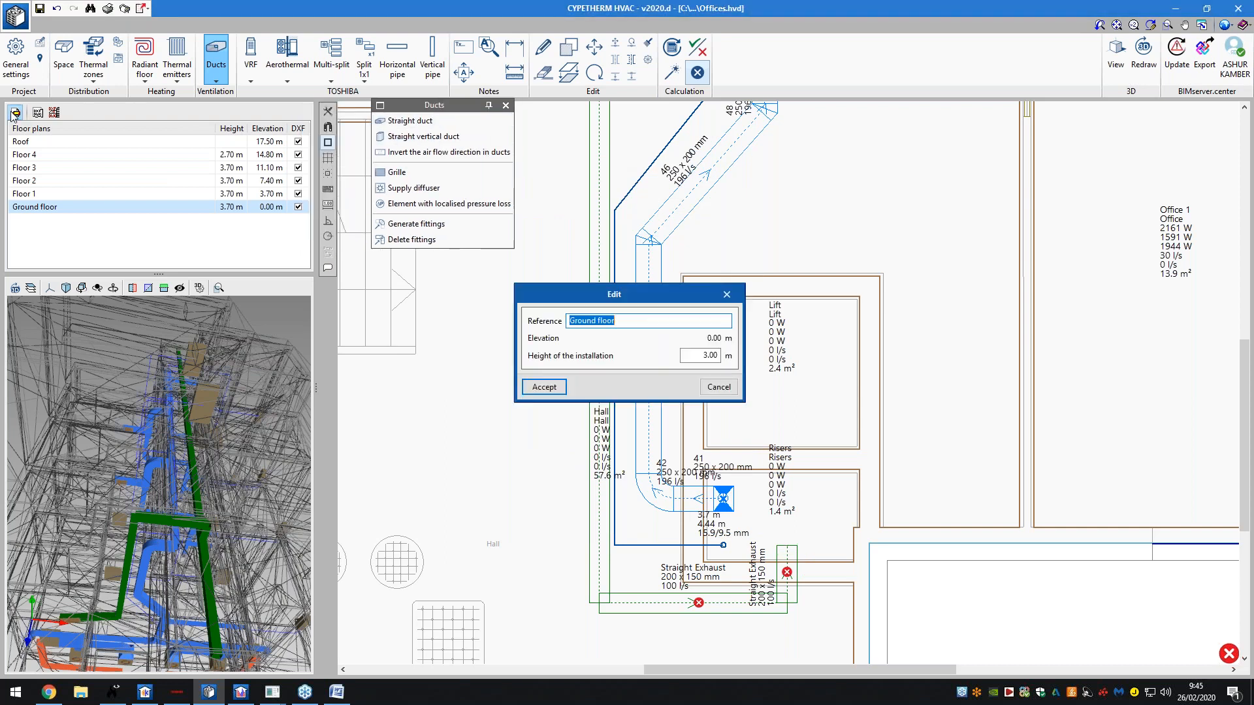
click(718, 386)
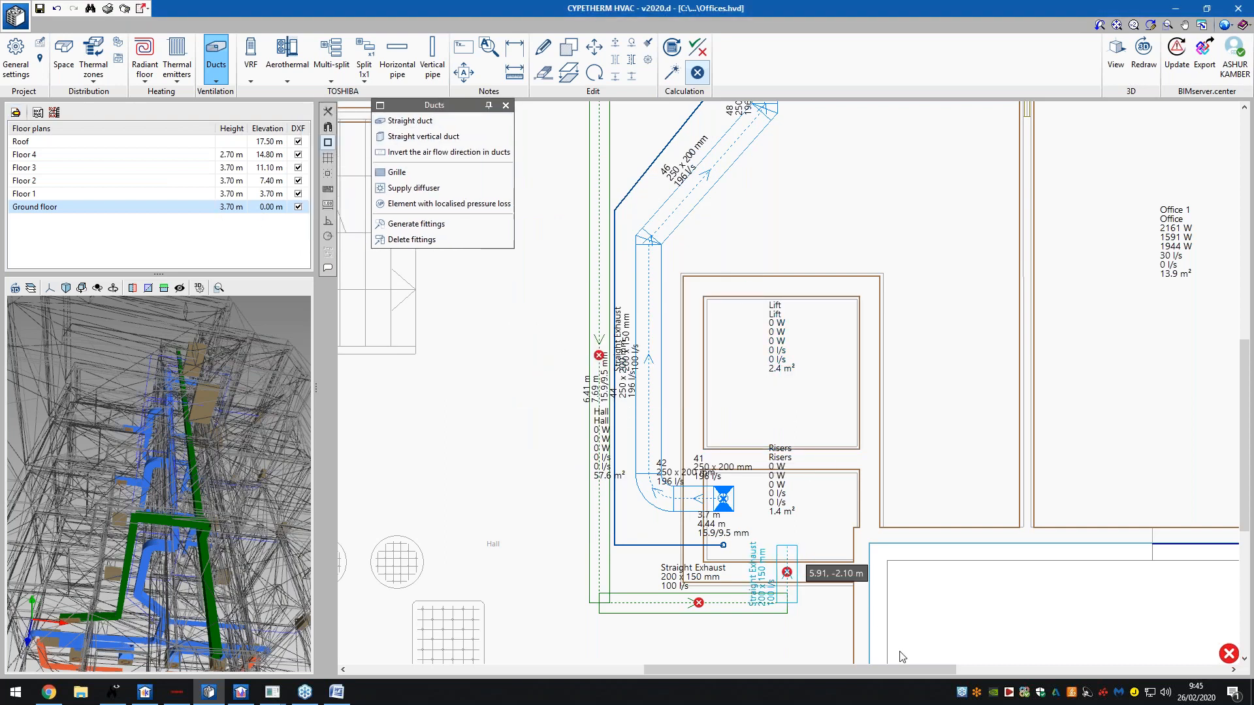
click(423, 136)
click(540, 198)
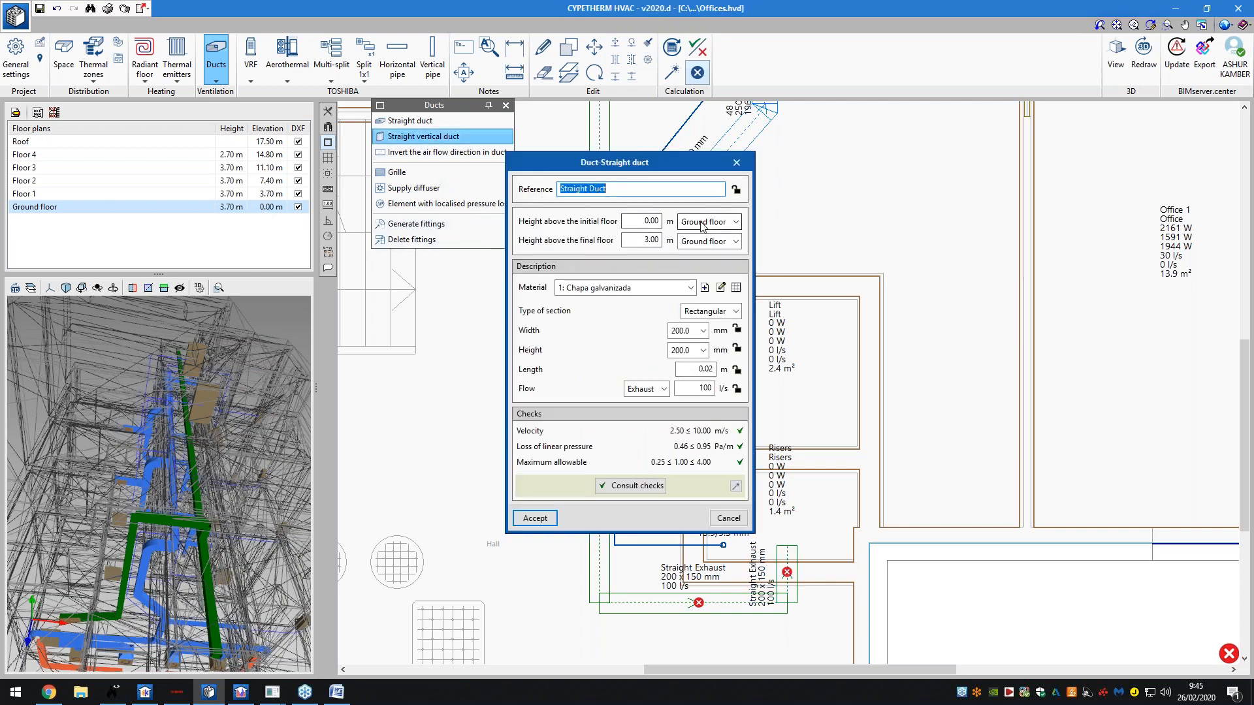
- Place the 200 x 200 vertical duct near the risers, rising from 3 m to the Roof
click(656, 221)
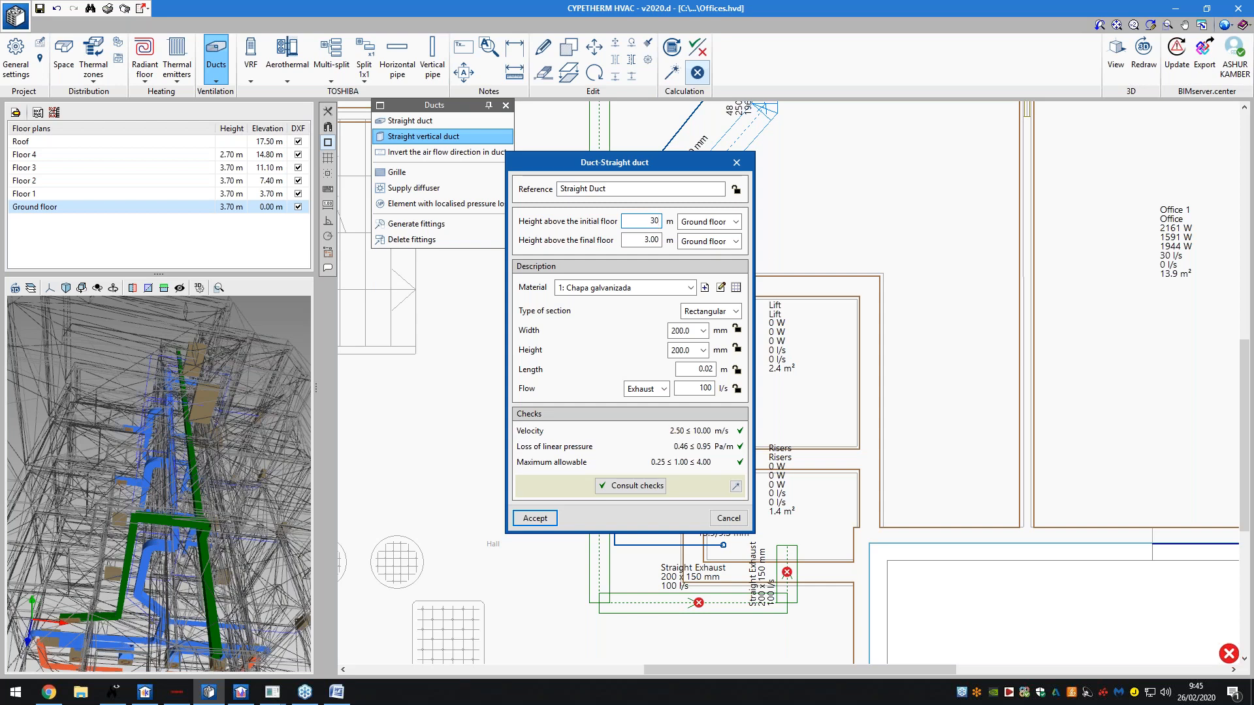
click(714, 242)
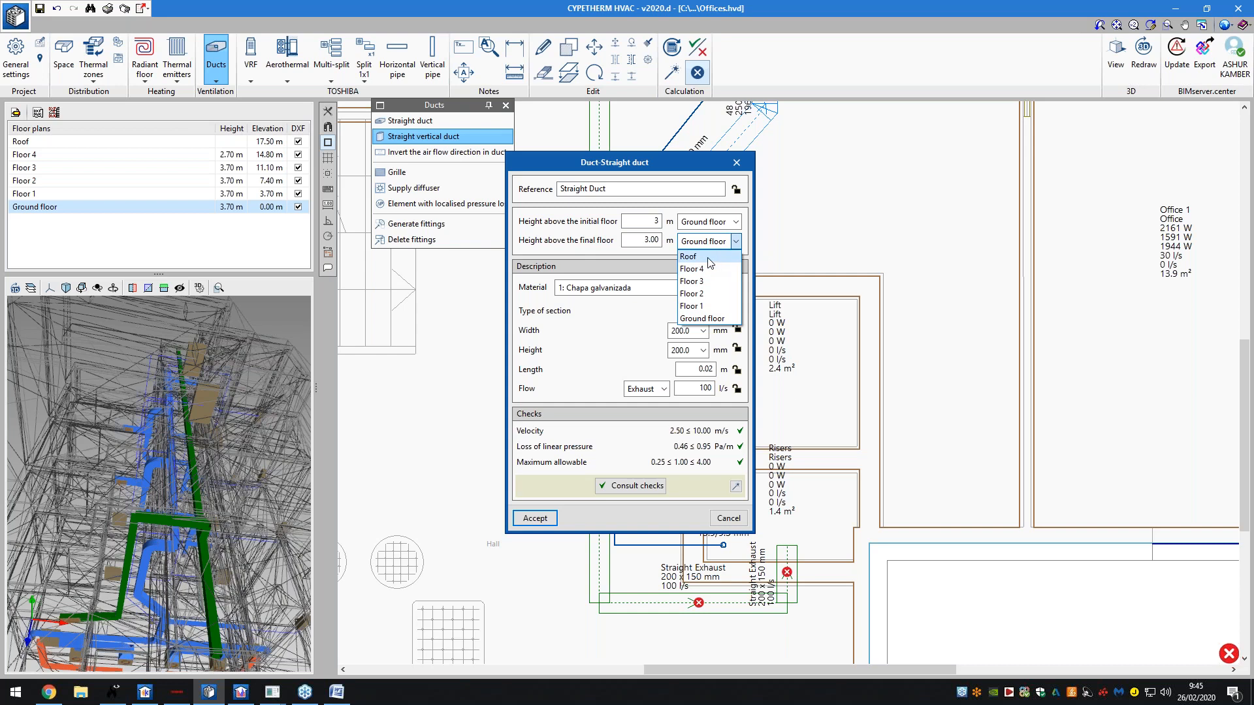
click(709, 253)
click(639, 241)
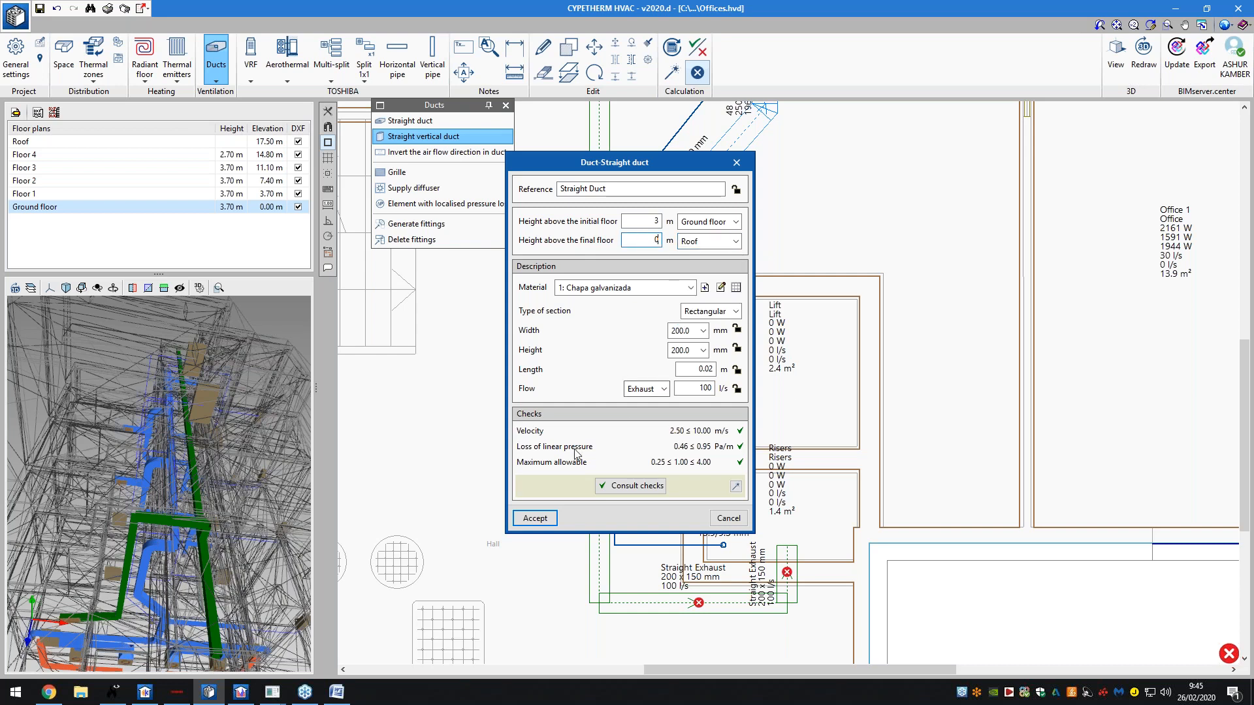
click(536, 518)
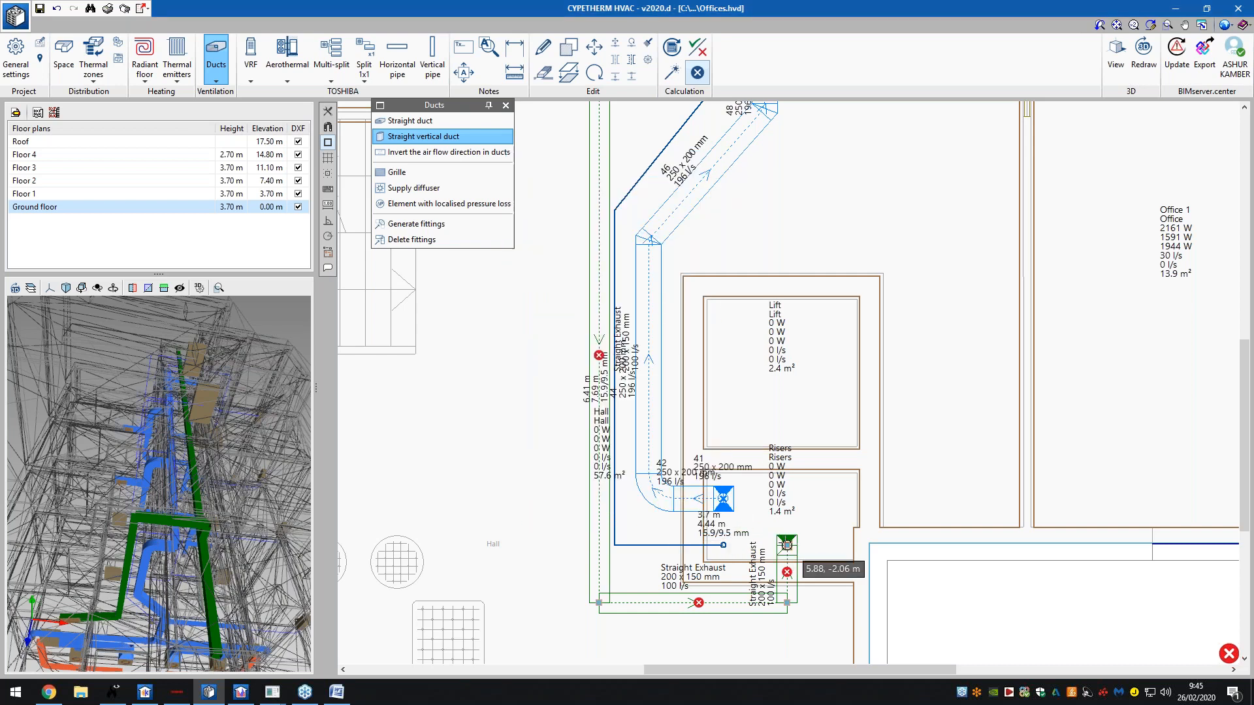
click(787, 544)
click(536, 519)
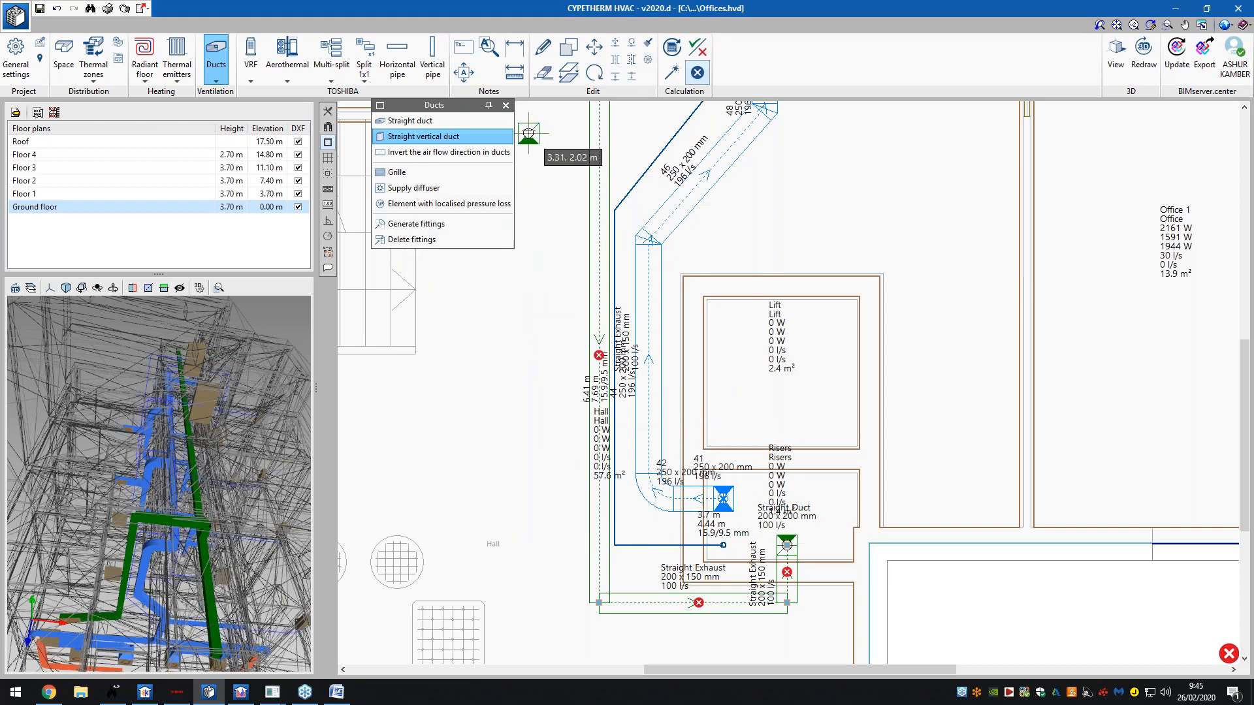
click(506, 105)
- Run the design calculation on the installation and orbit the model to inspect it
click(672, 73)
scroll(688, 250, down, 2)
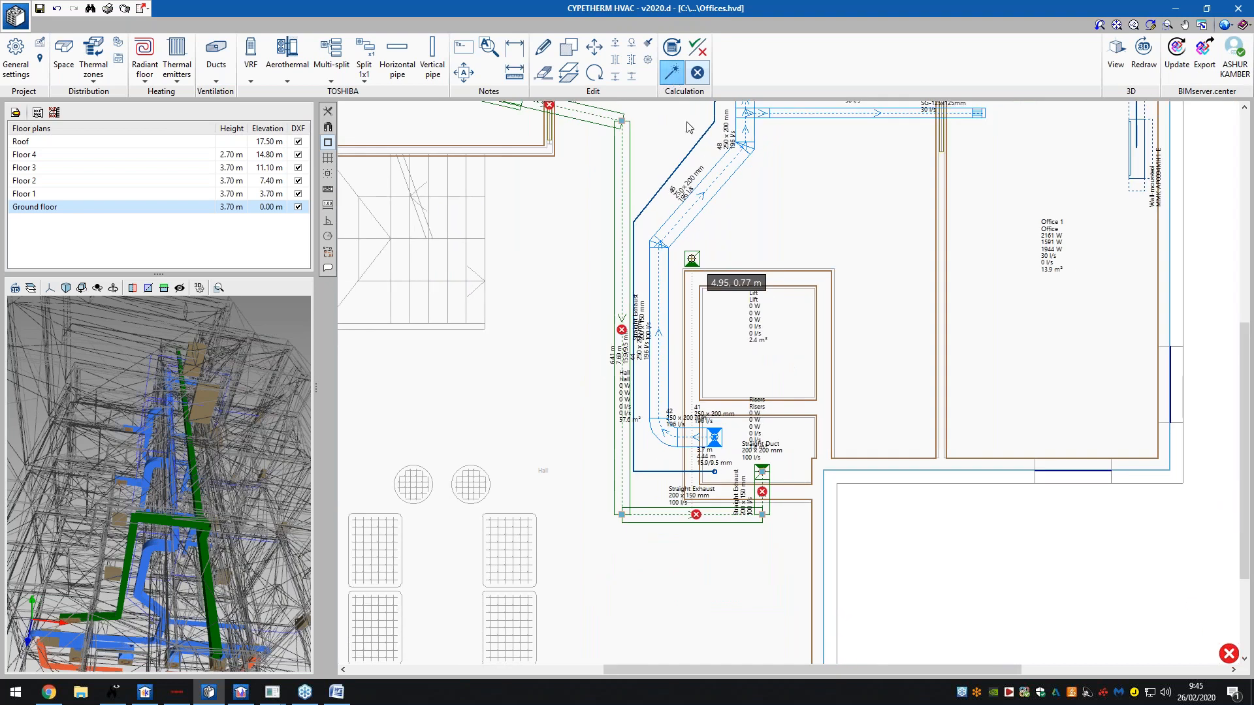
click(809, 273)
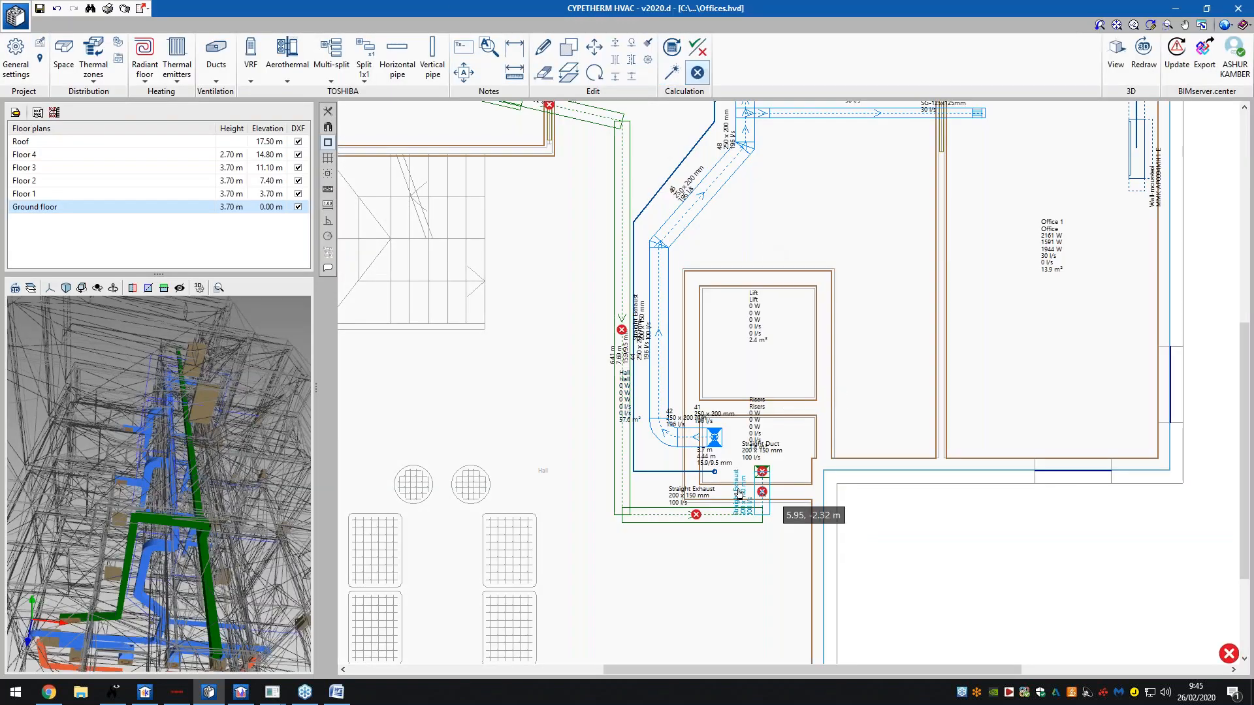
middle_drag(129, 551, 292, 432)
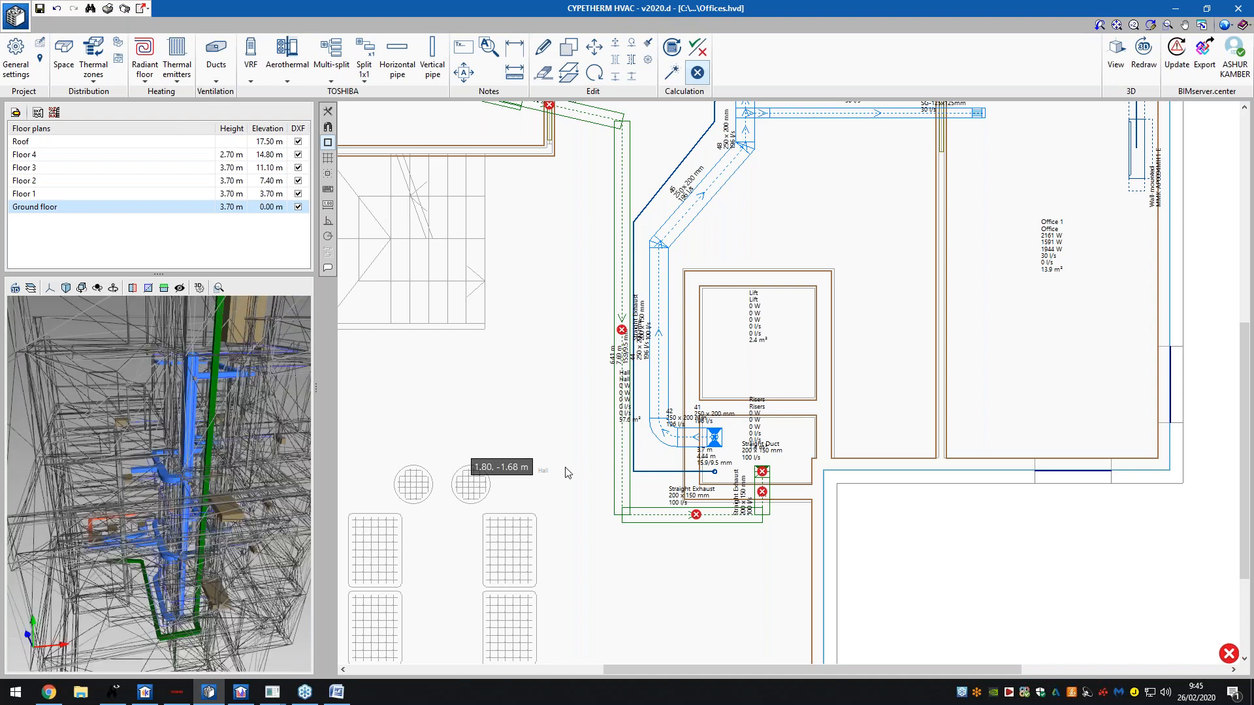
scroll(608, 173, down, 2)
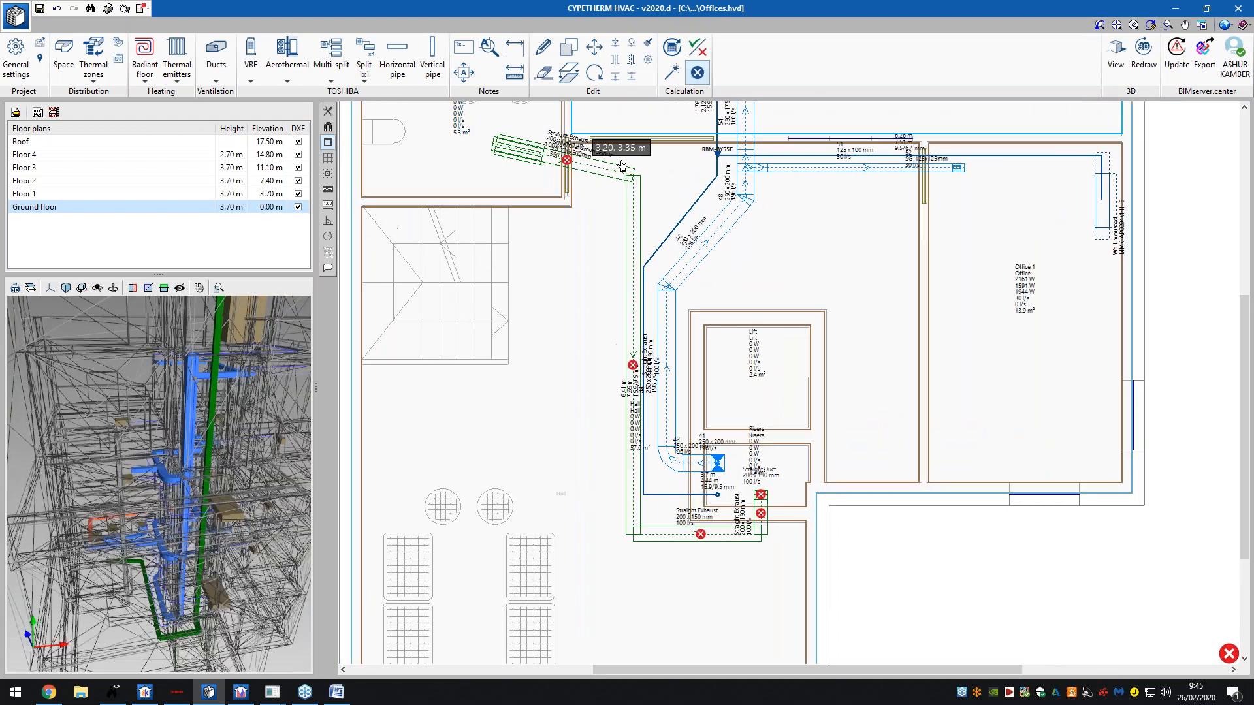
scroll(622, 165, up, 2)
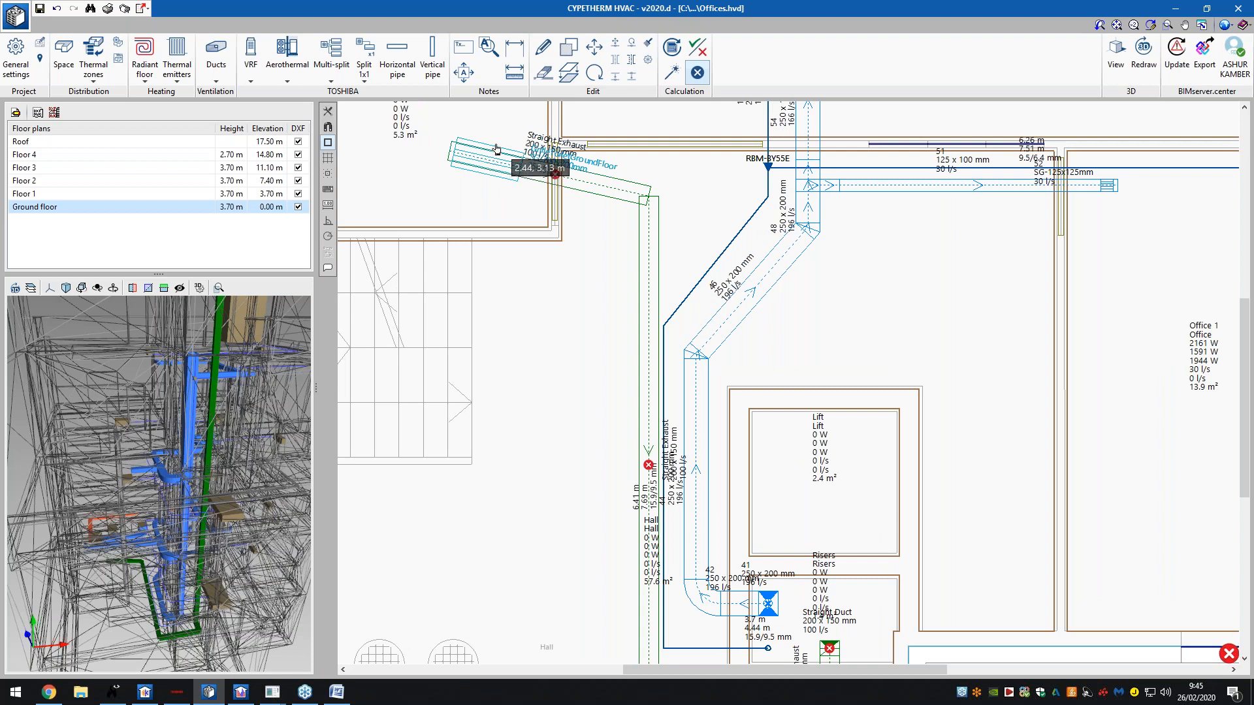
scroll(640, 339, down, 1)
scroll(498, 177, up, 6)
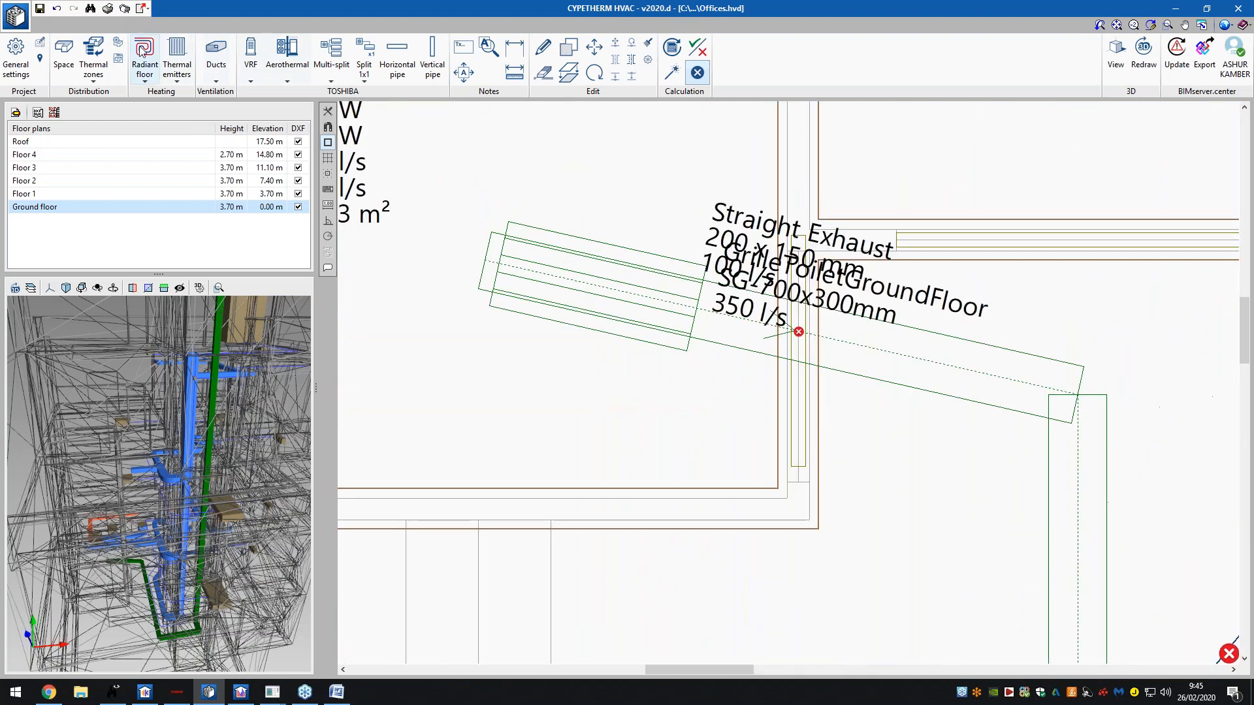
- Delete the GrilleToiletGroundFloor exhaust grille from the duct end
click(215, 52)
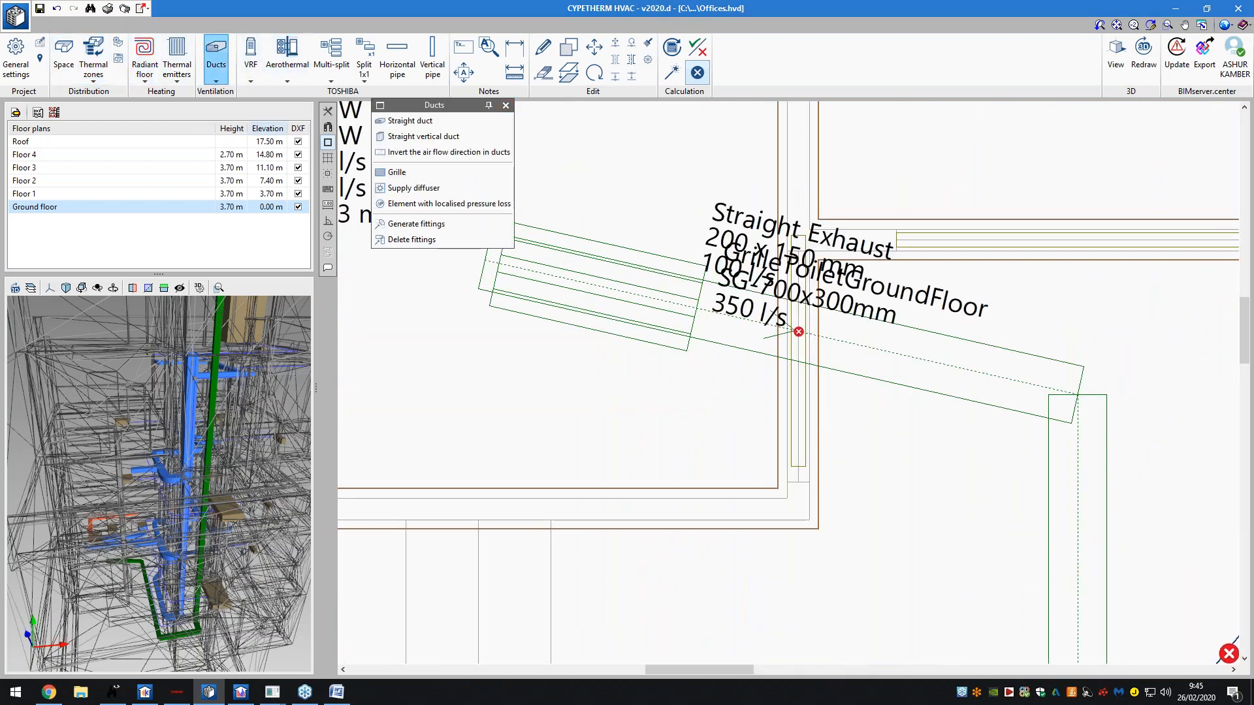
click(397, 172)
click(724, 441)
click(630, 252)
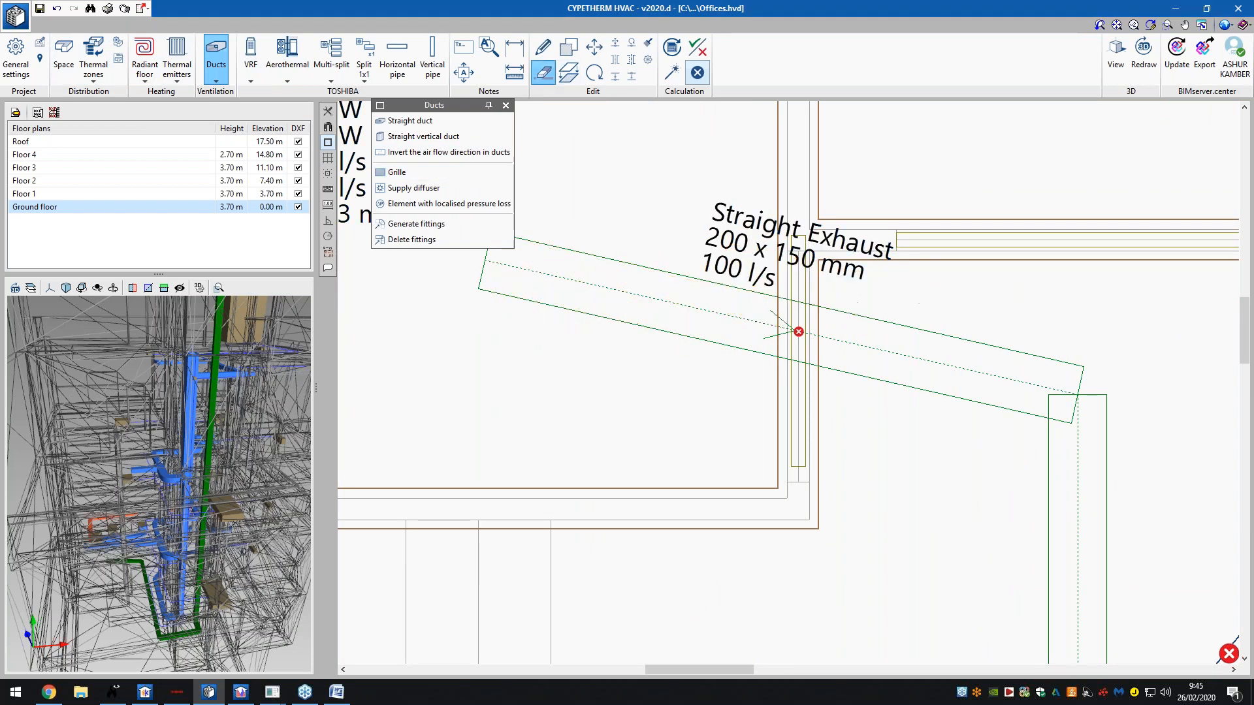
- Set up a new Exhaust grille with the SG-700x300mm size
click(414, 174)
click(597, 313)
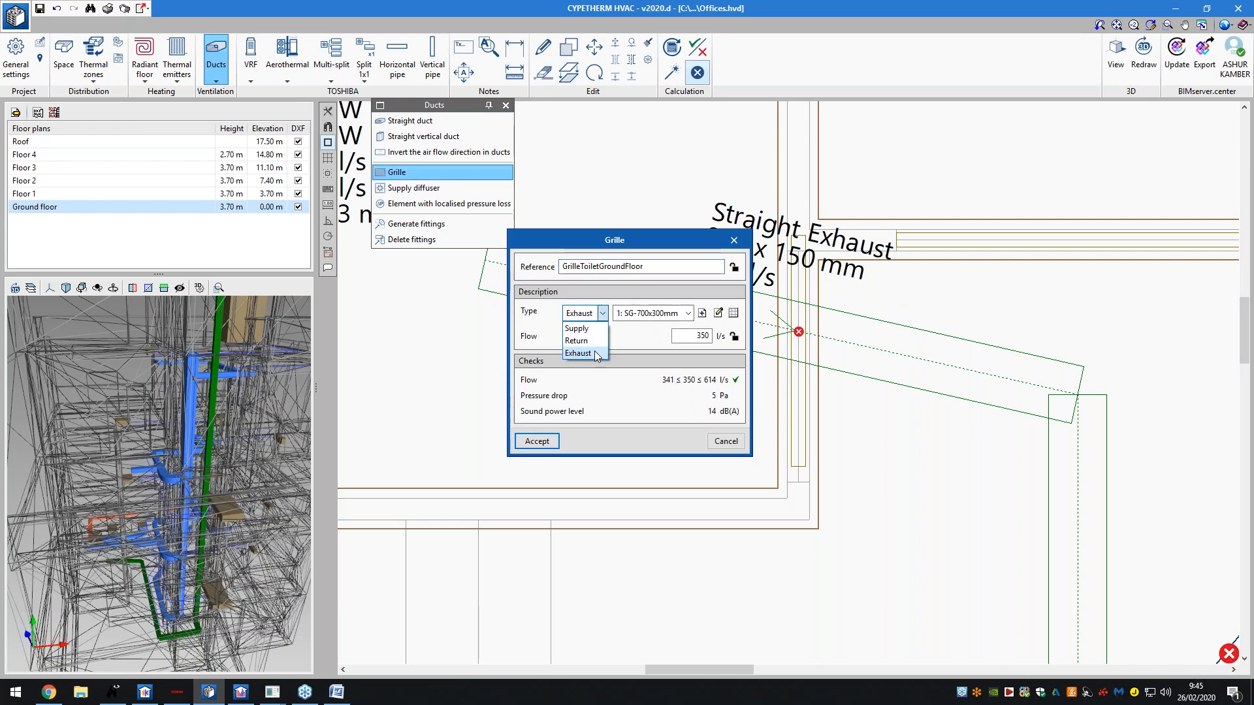
click(578, 354)
click(678, 314)
click(676, 327)
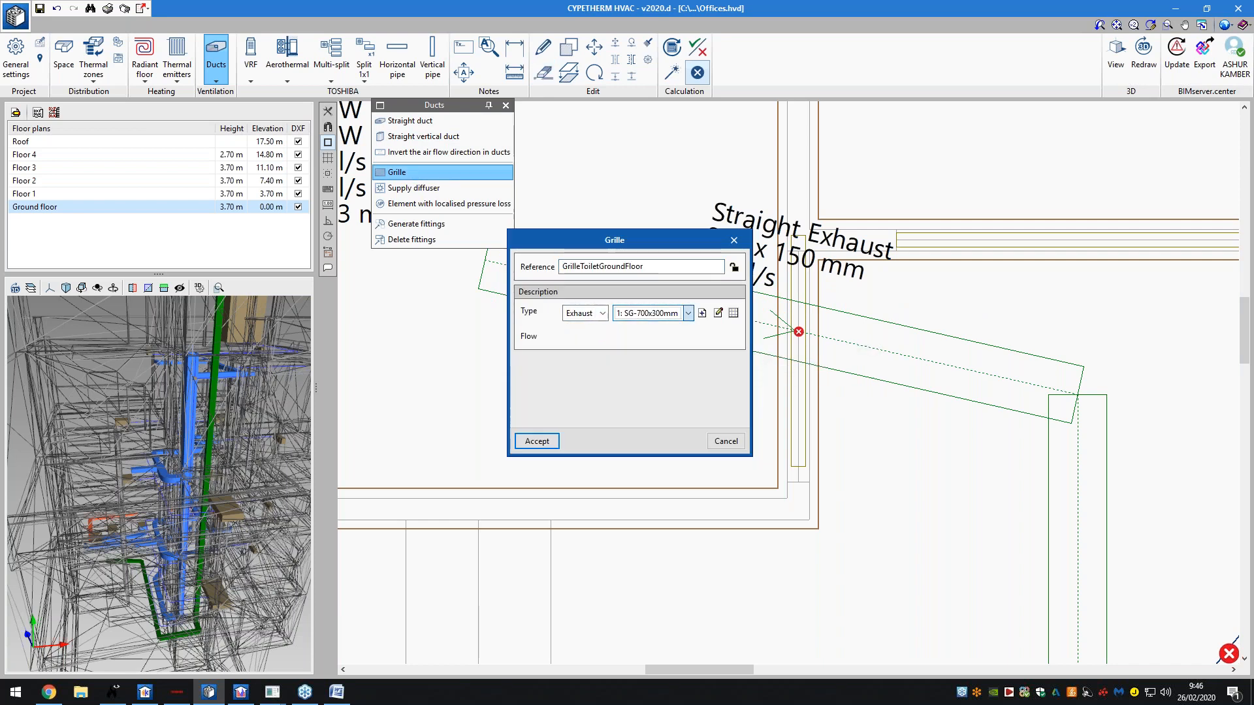
click(552, 442)
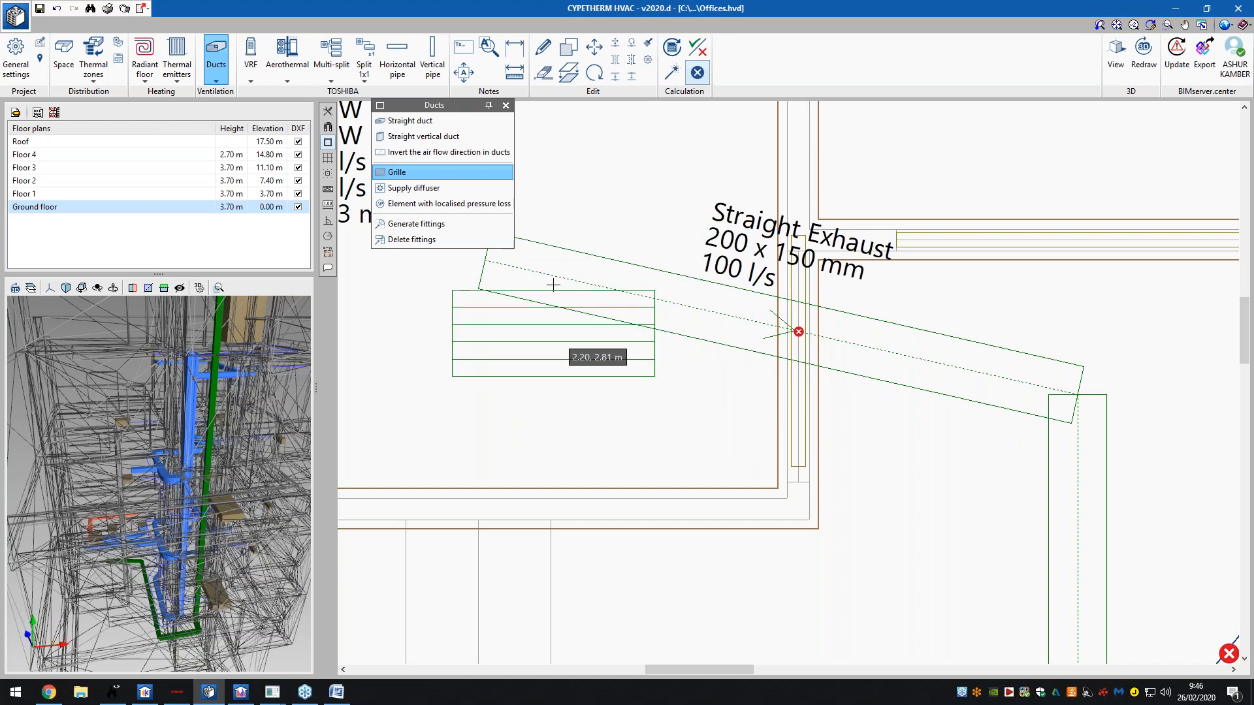
- Place the grille on the end of the ground-floor exhaust duct
click(485, 260)
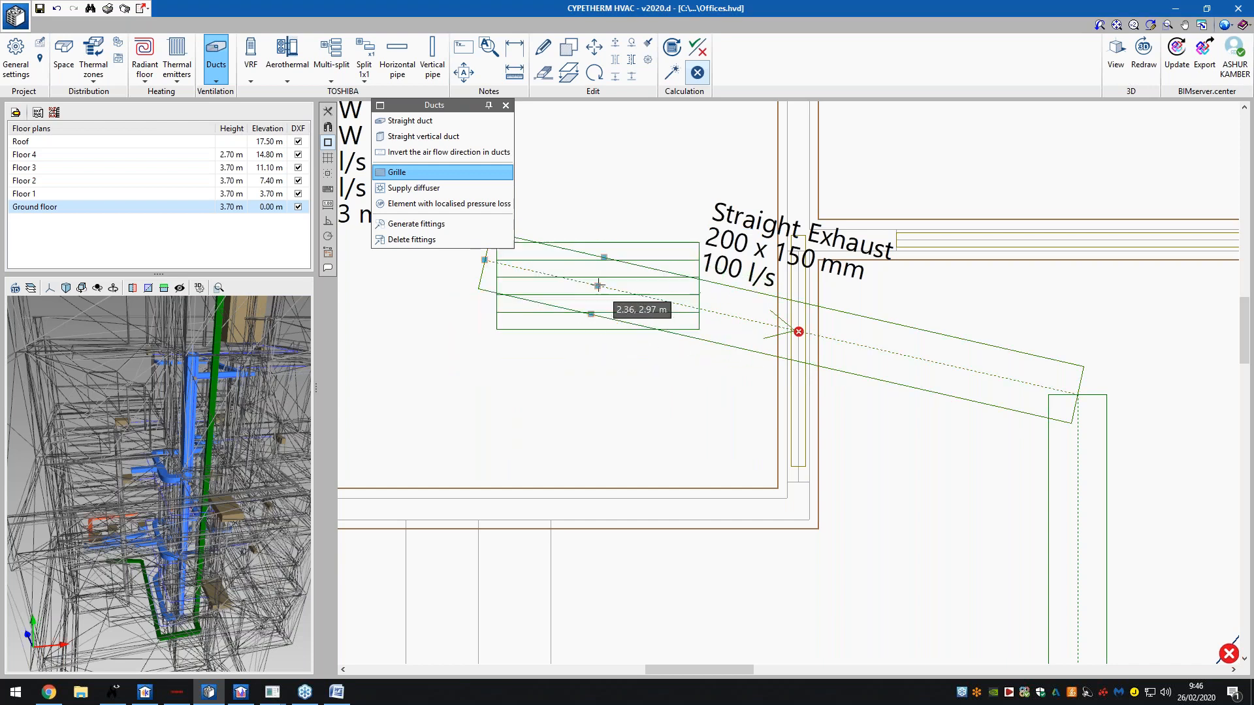
click(597, 285)
right_click(614, 307)
click(549, 441)
scroll(655, 421, down, 2)
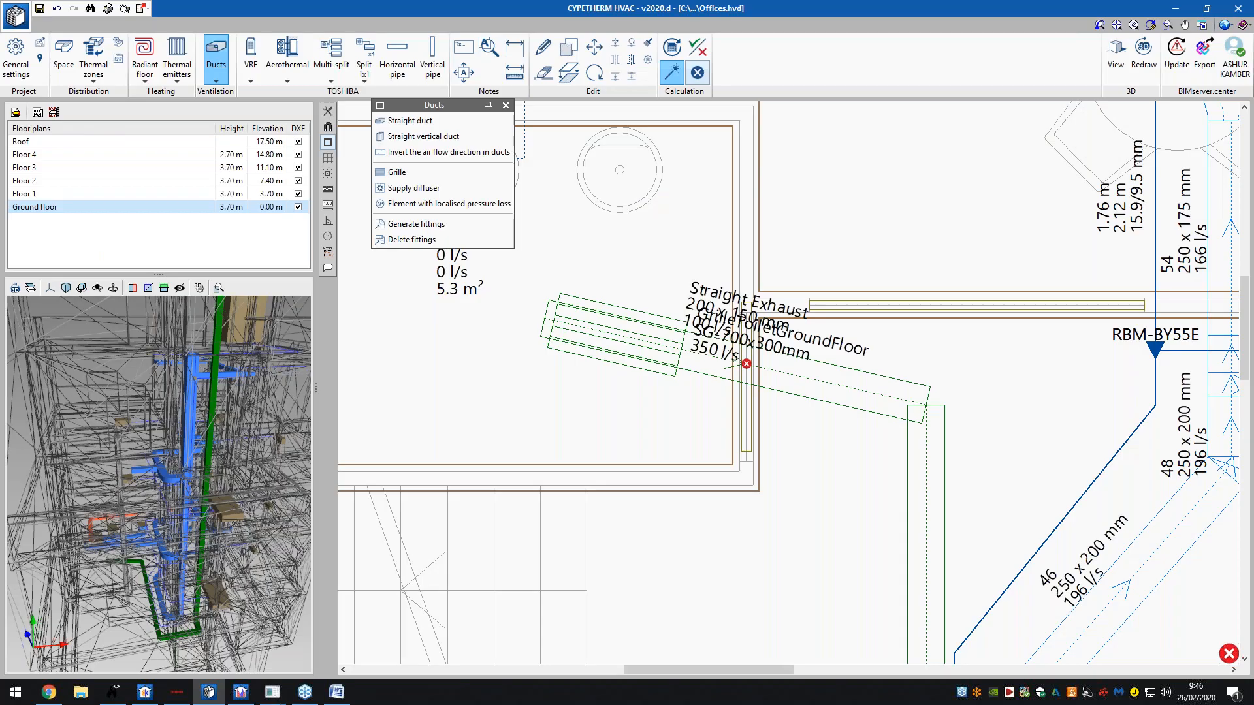
scroll(750, 347, down, 3)
scroll(707, 269, down, 1)
mouse_move(802, 547)
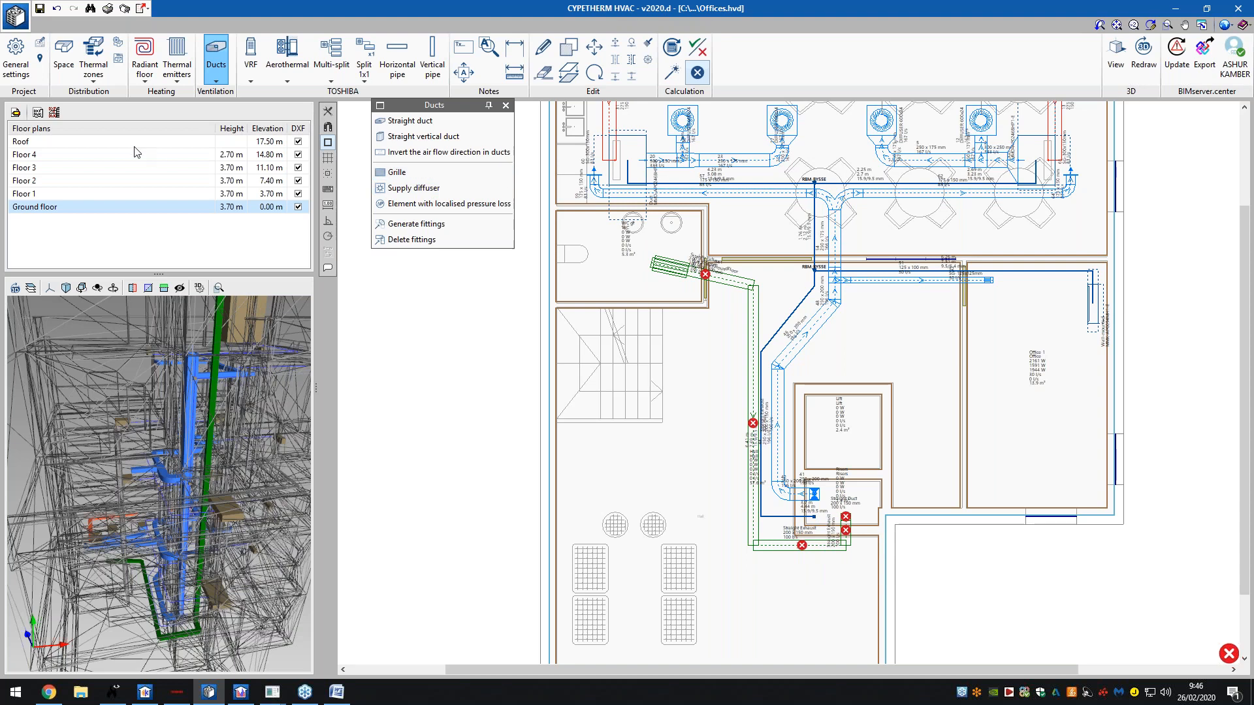
- On the Roof plan, try the Exhaust grille and supply diffuser tools, then cancel
click(30, 141)
scroll(842, 517, up, 4)
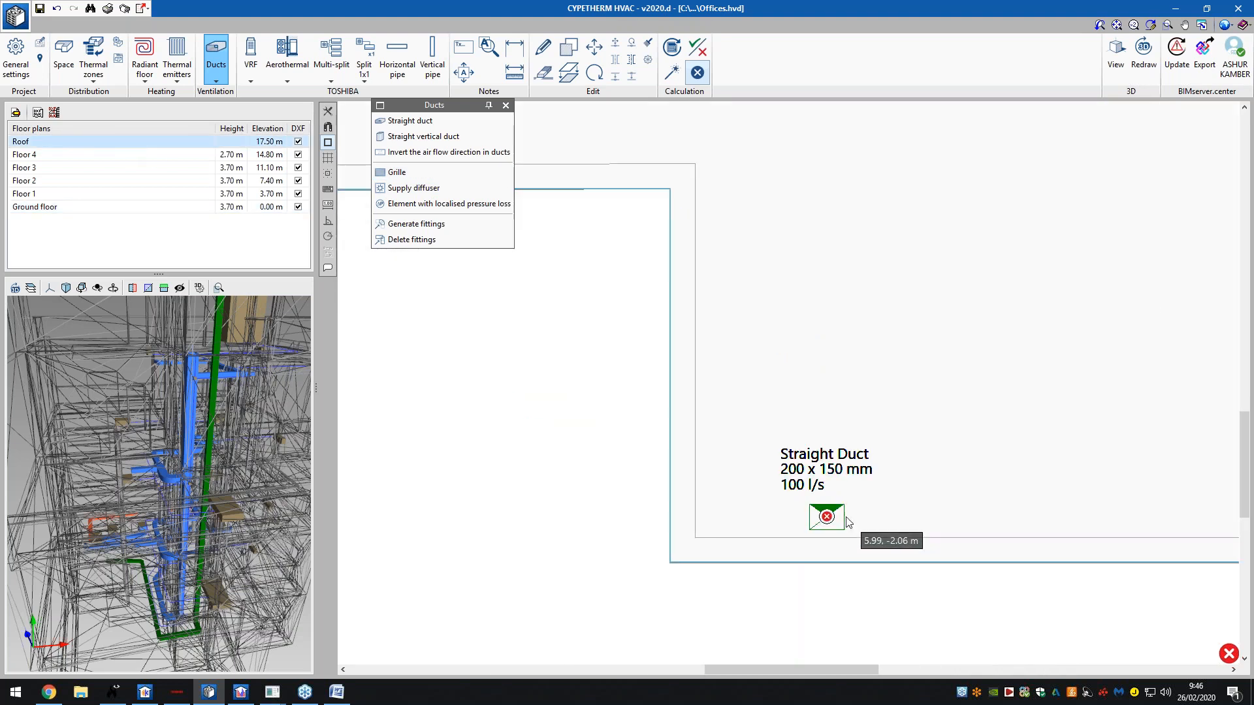
click(404, 175)
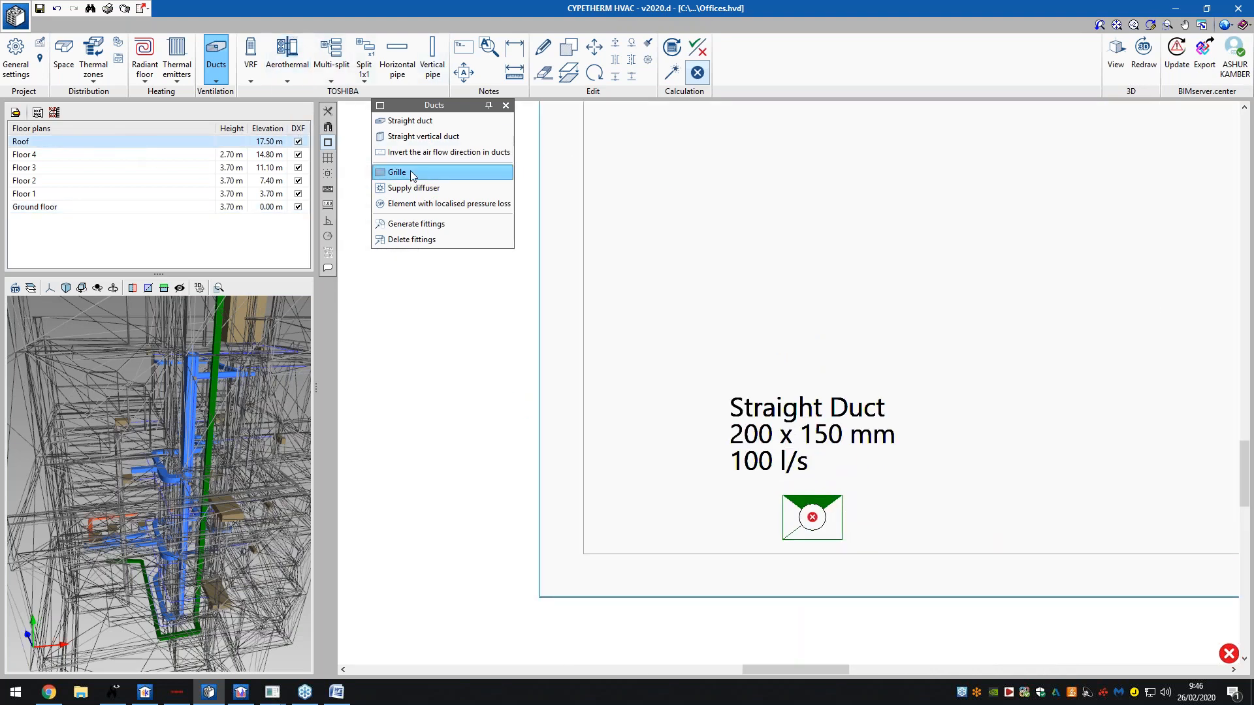
click(568, 320)
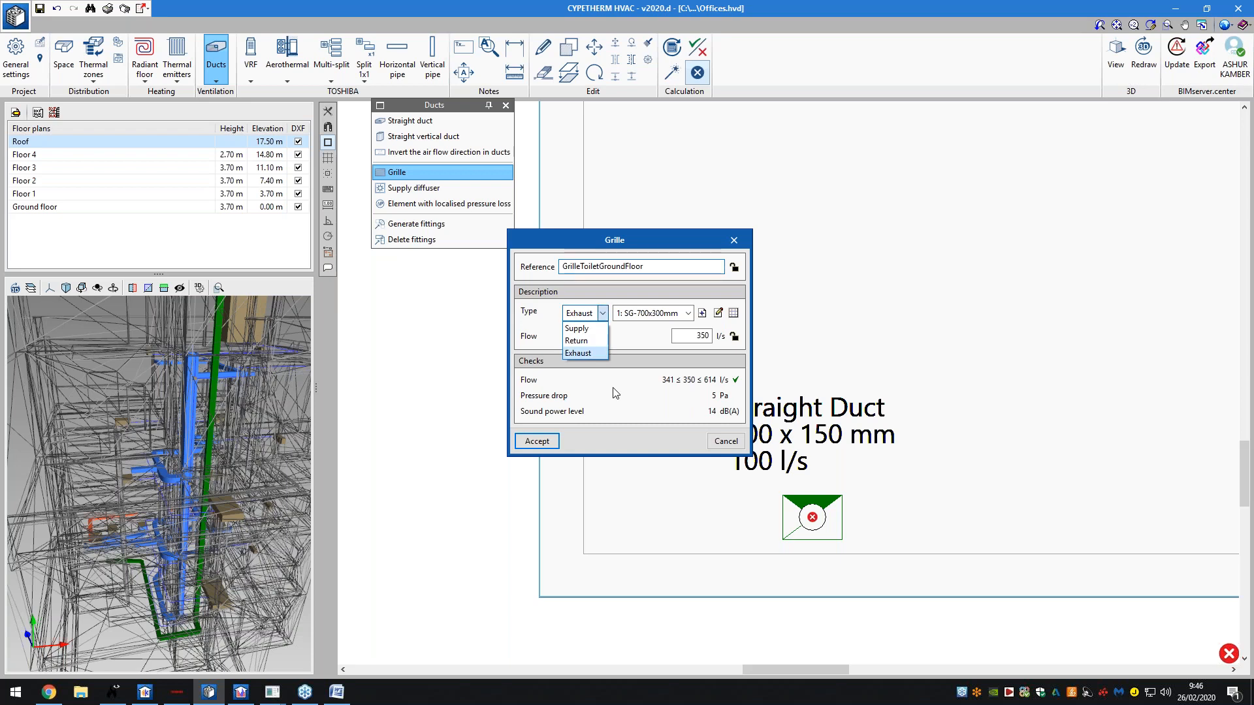
click(669, 354)
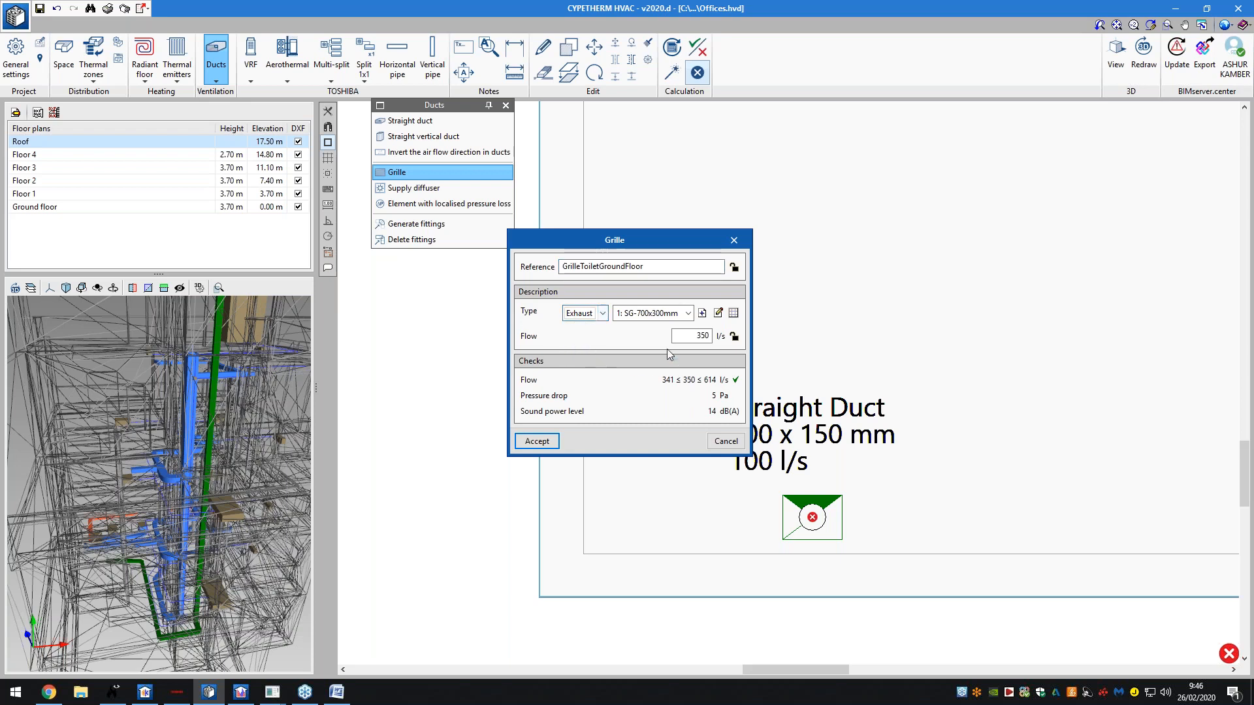
click(537, 441)
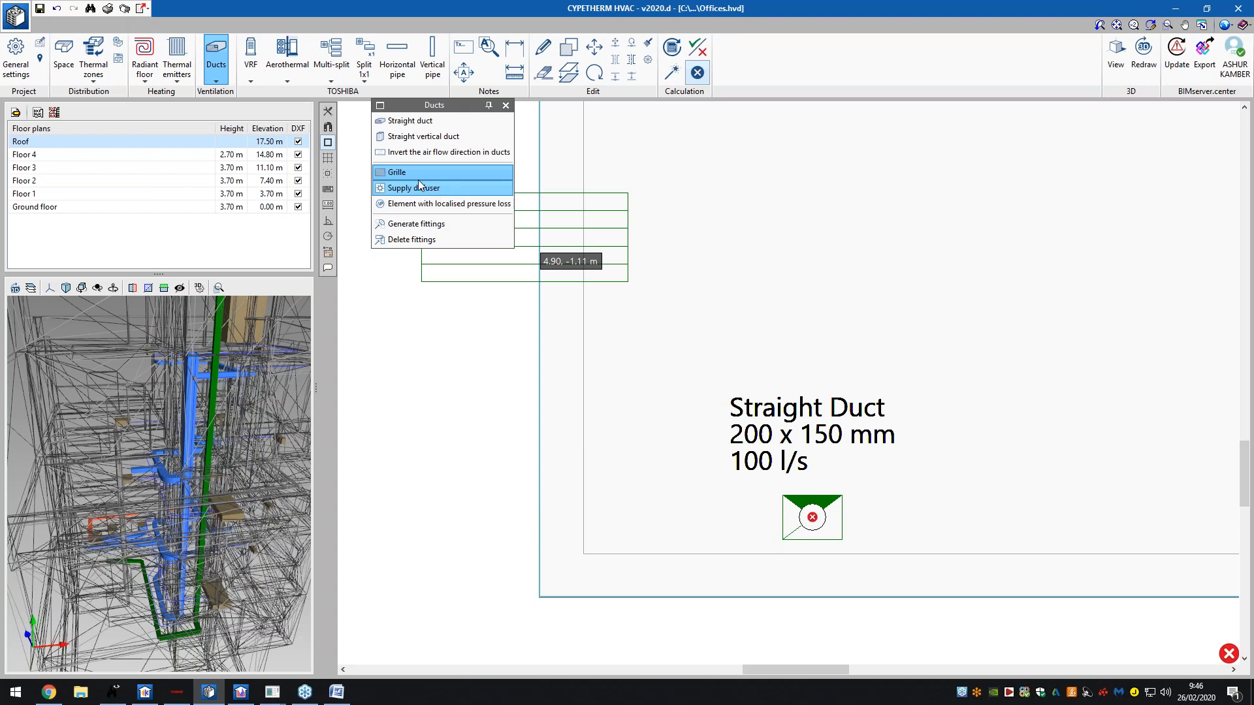
click(421, 153)
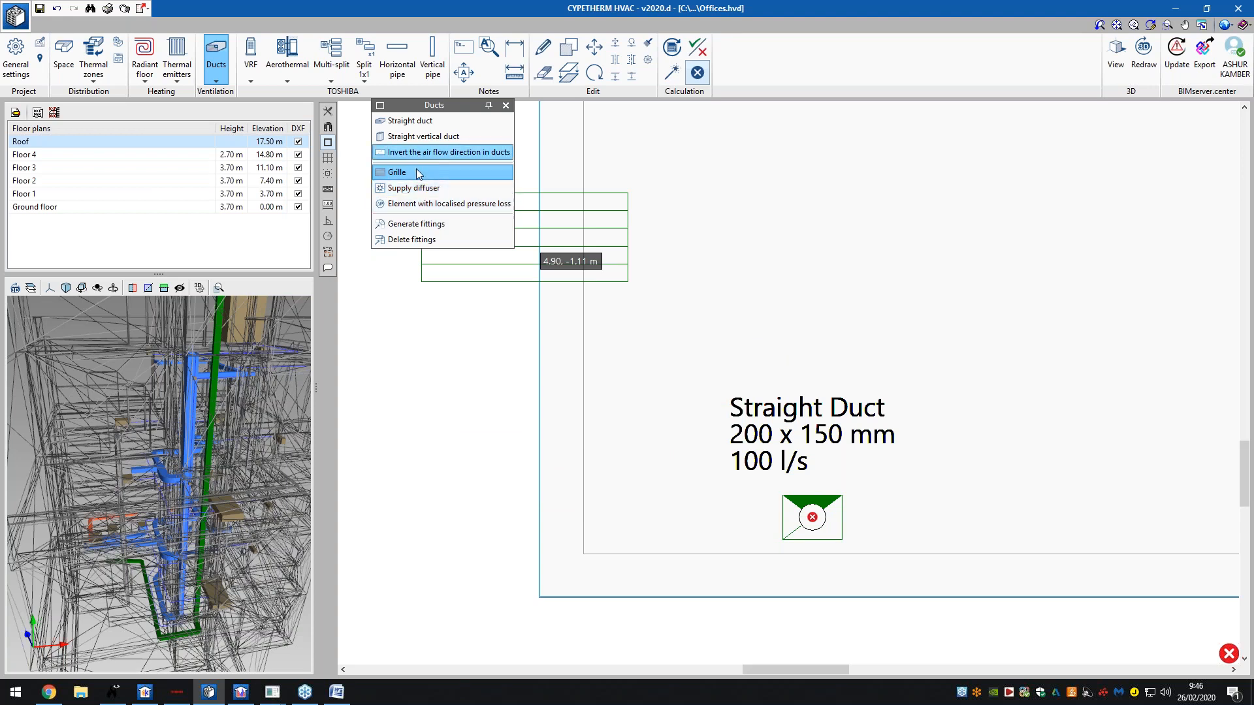
click(419, 173)
click(417, 188)
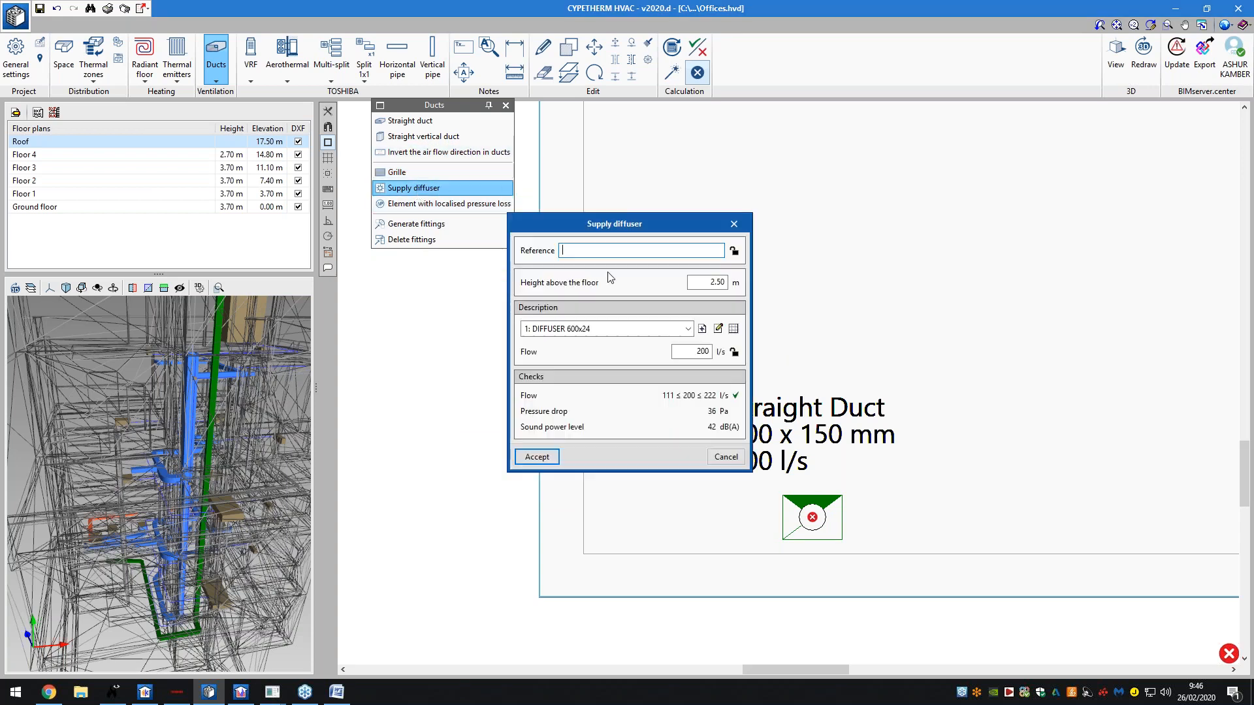
click(734, 224)
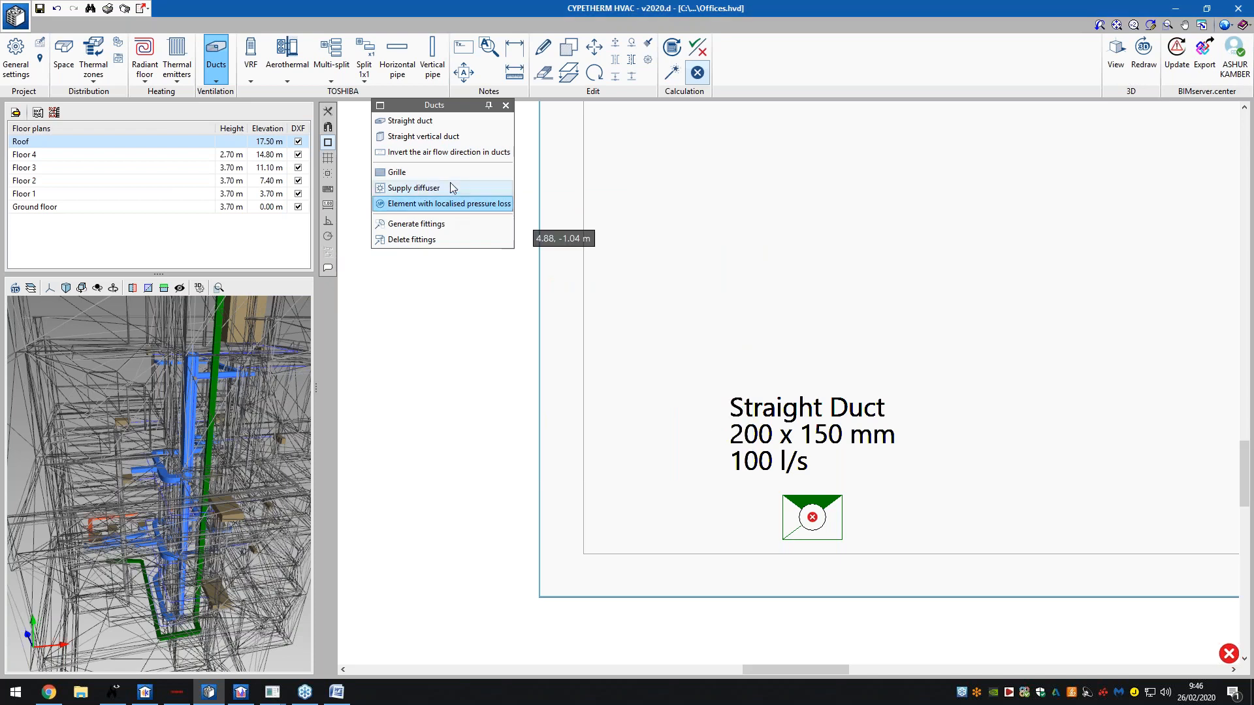
- On Floor 4, view the 200×150 mm, 100 l/s straight duct's properties without changes
scroll(787, 459, down, 3)
scroll(734, 460, down, 2)
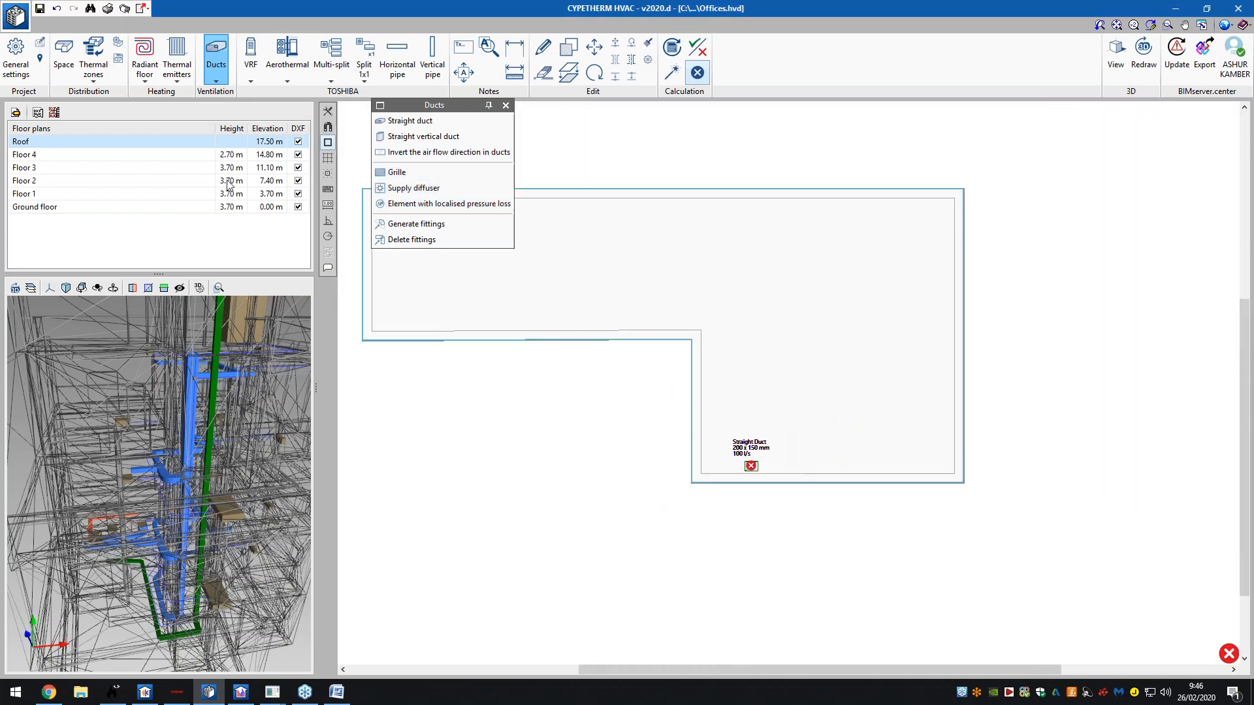
click(212, 159)
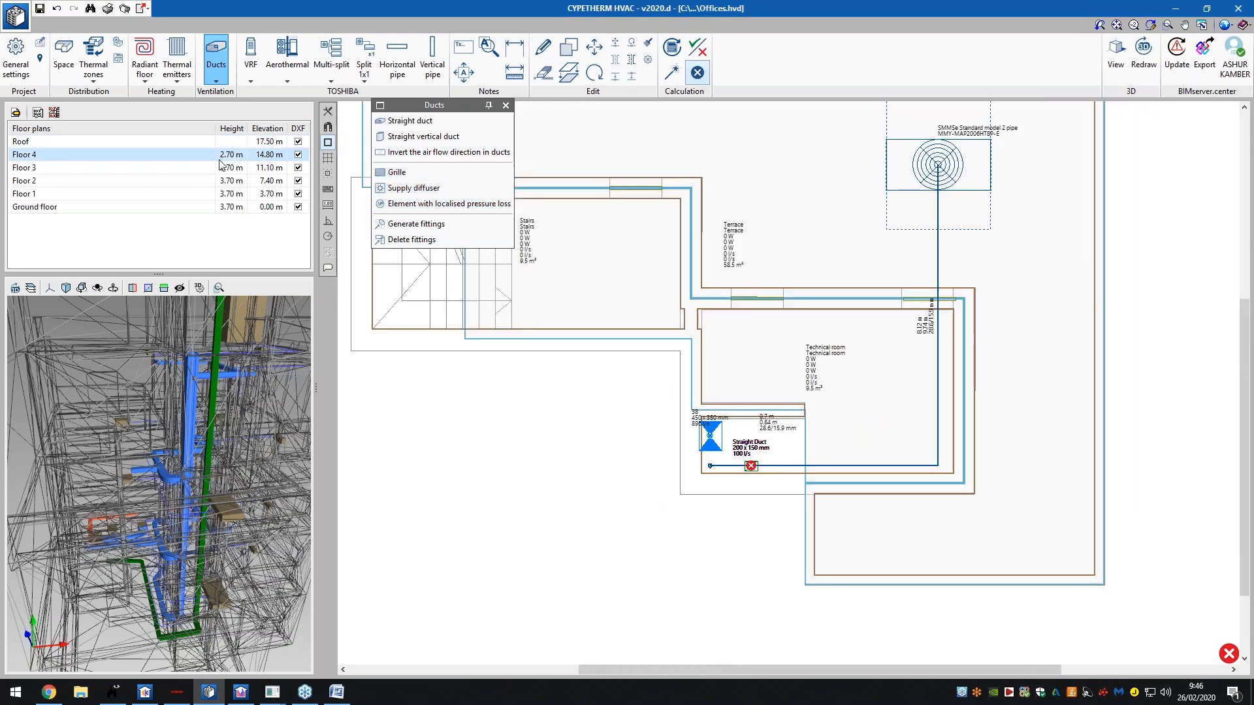
click(751, 468)
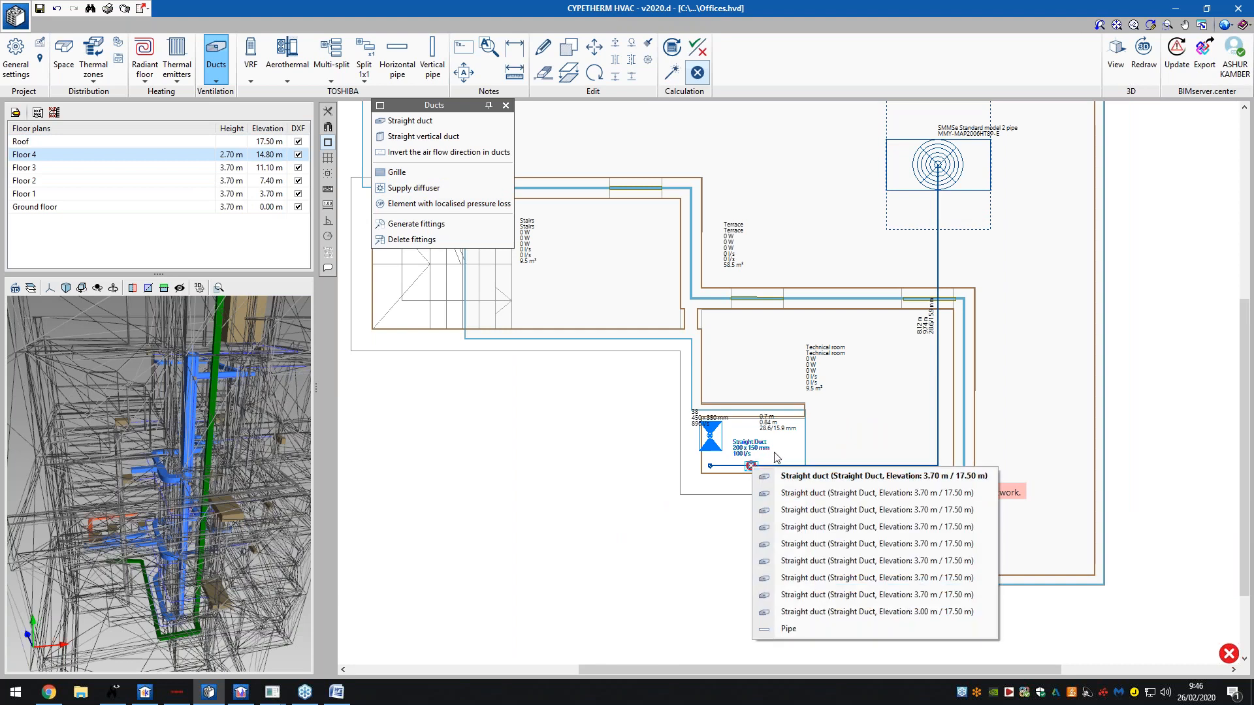
click(849, 476)
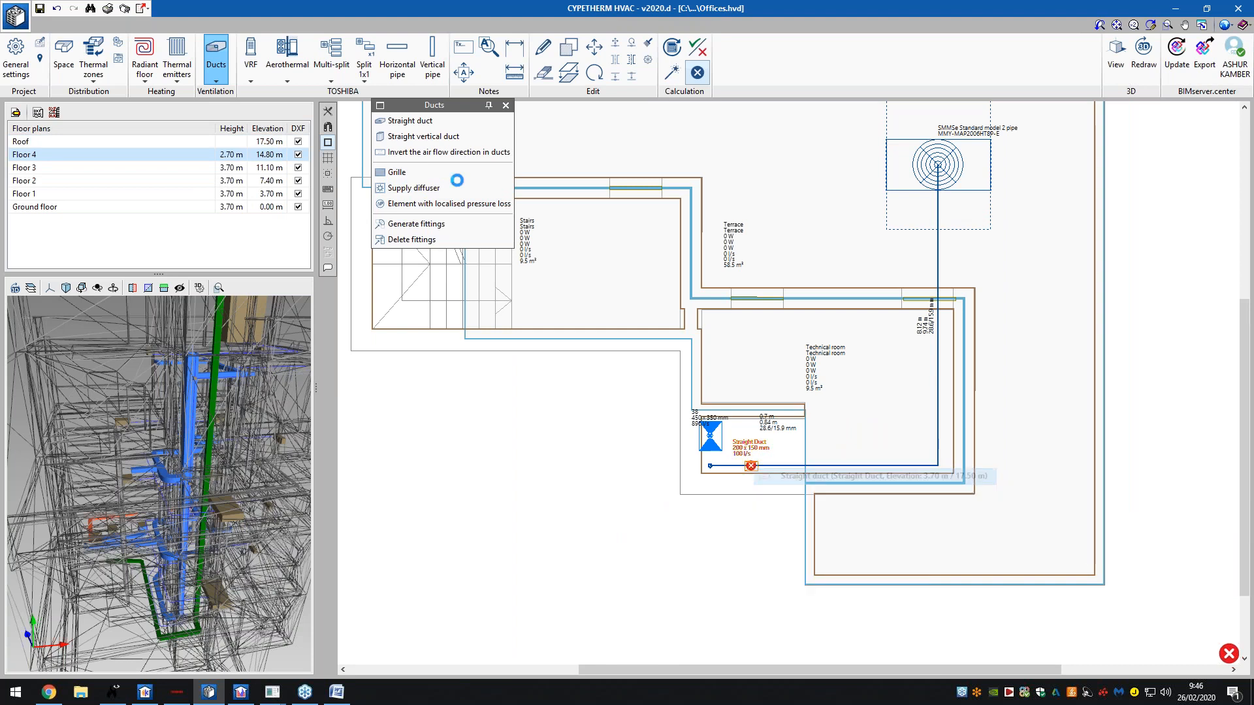
click(748, 526)
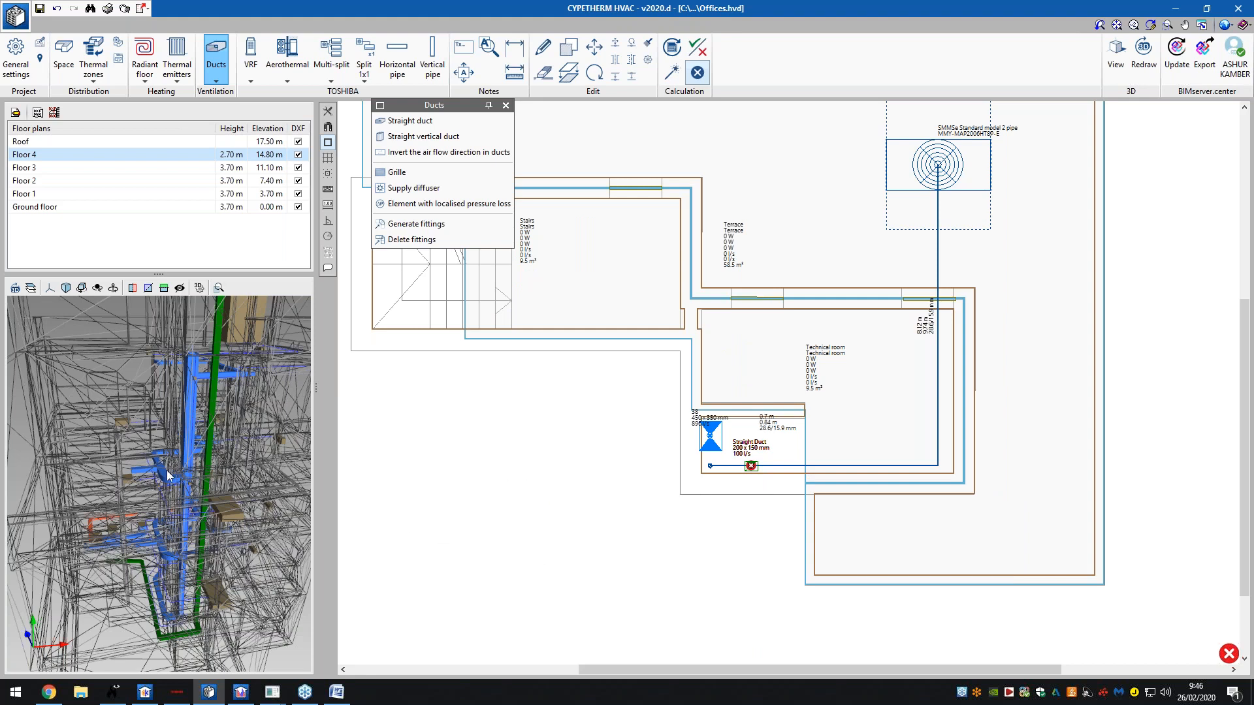
drag(185, 497, 143, 543)
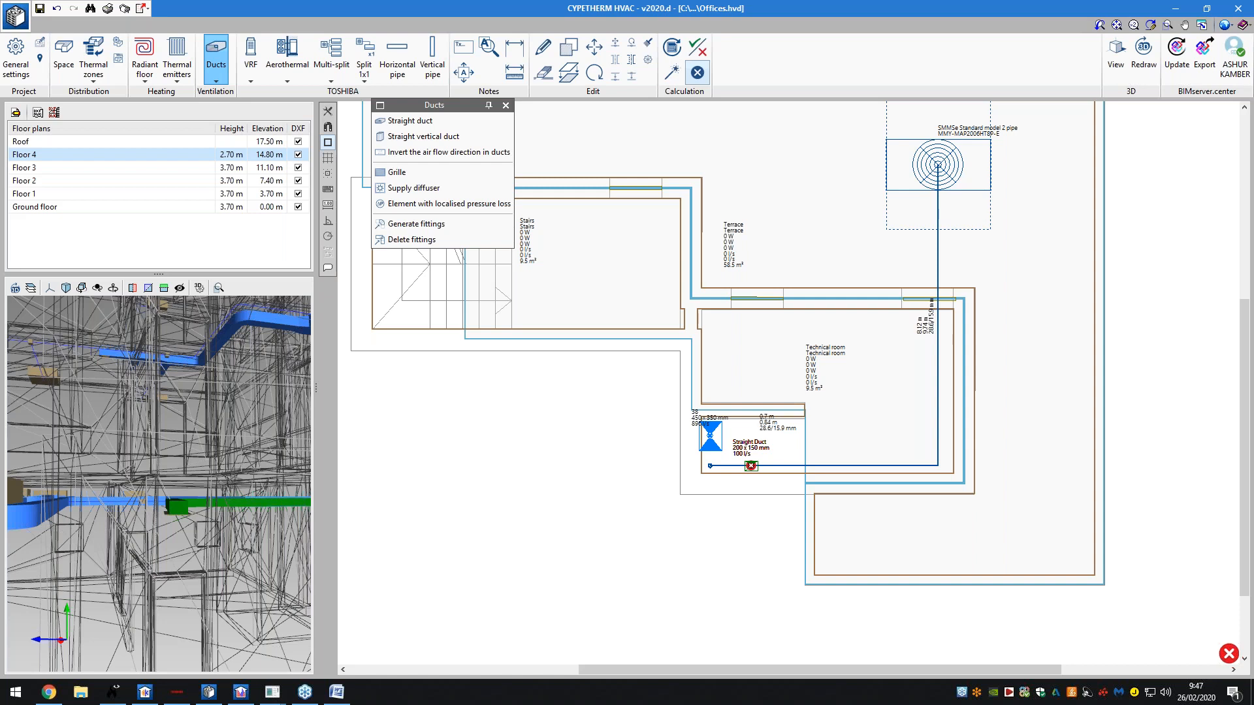
- Switch the floor plan view from Ground floor to the Roof plan
scroll(542, 534, down, 2)
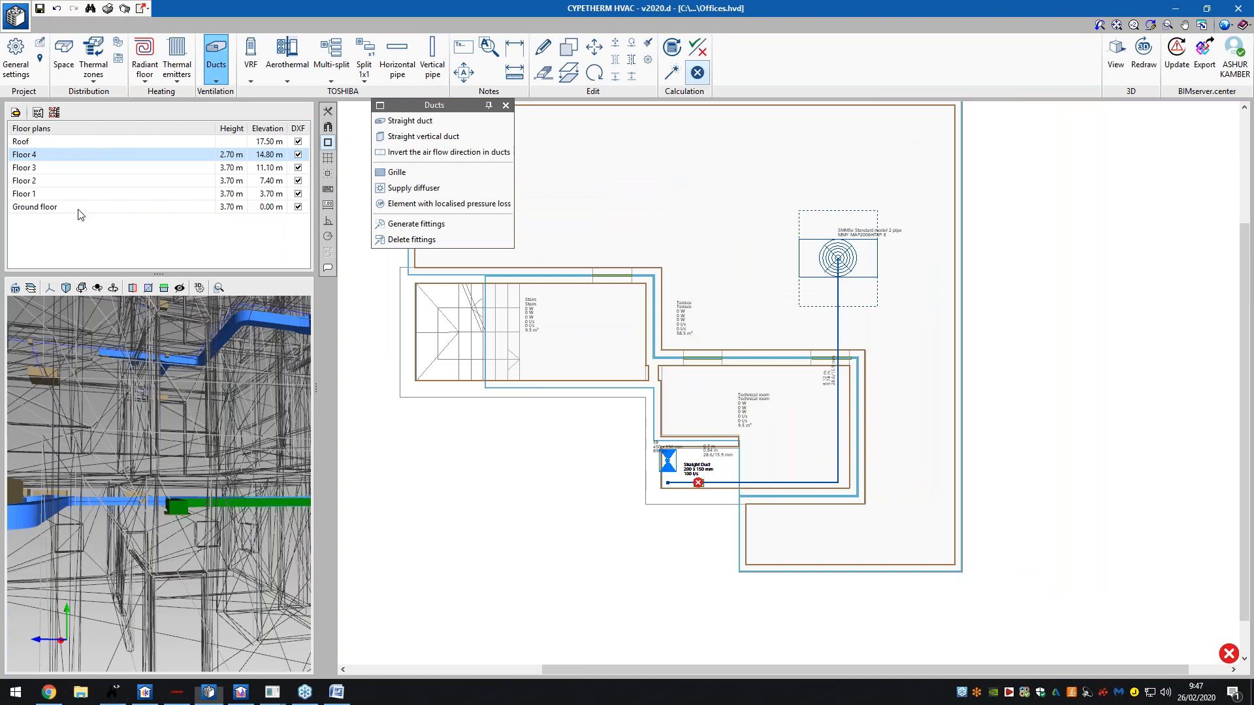
click(77, 208)
scroll(563, 278, up, 4)
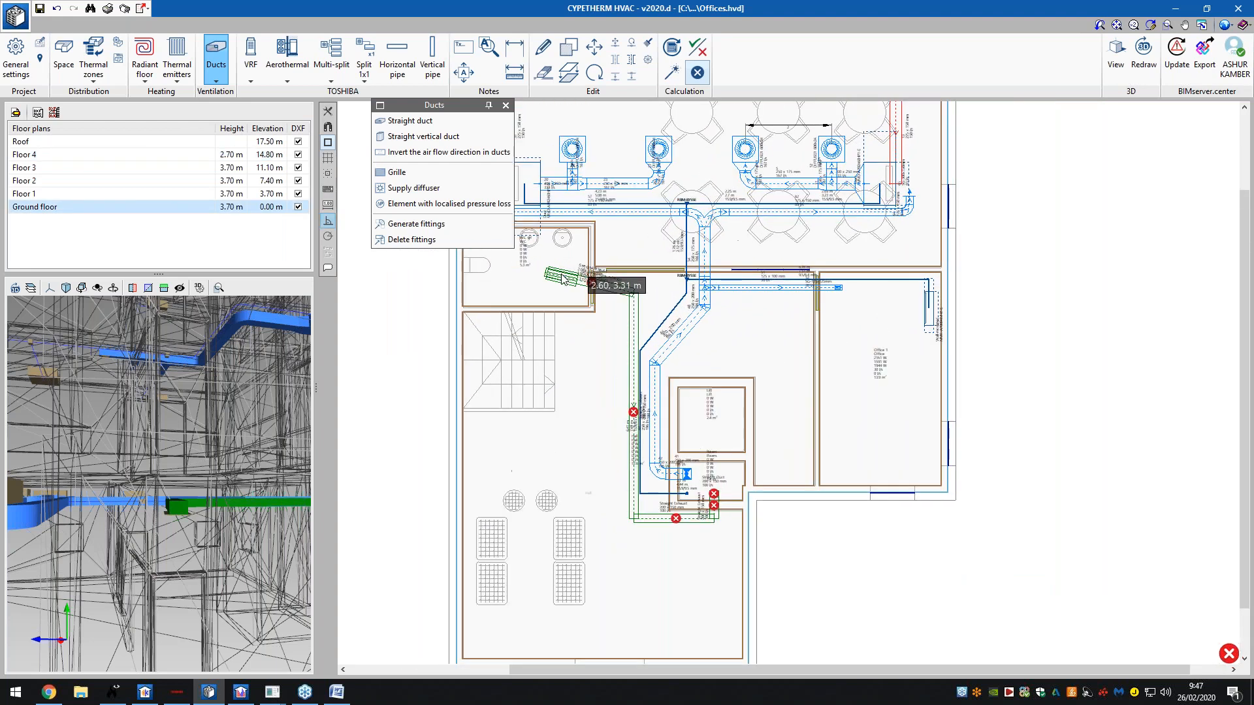
scroll(563, 278, up, 3)
click(411, 239)
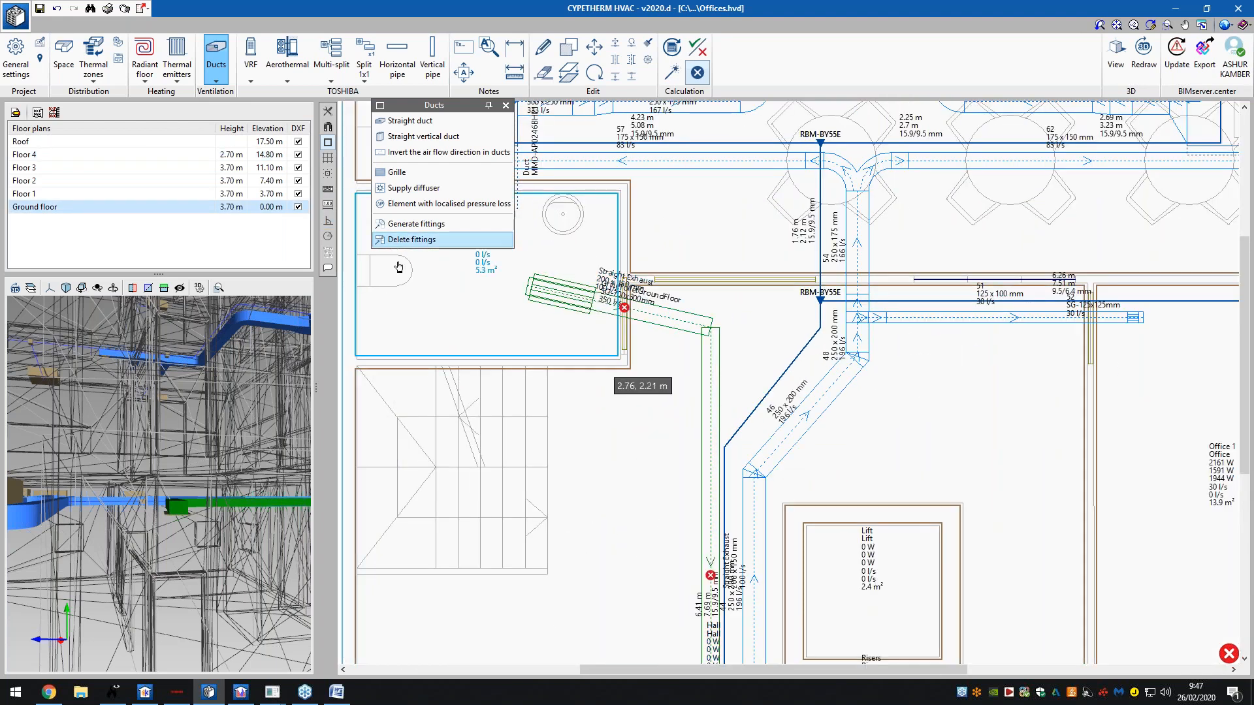
scroll(565, 363, down, 2)
click(142, 141)
- Open and accept the properties of the 200 x 150 mm, 100 l/s roof straight duct
scroll(795, 463, down, 3)
scroll(798, 576, up, 4)
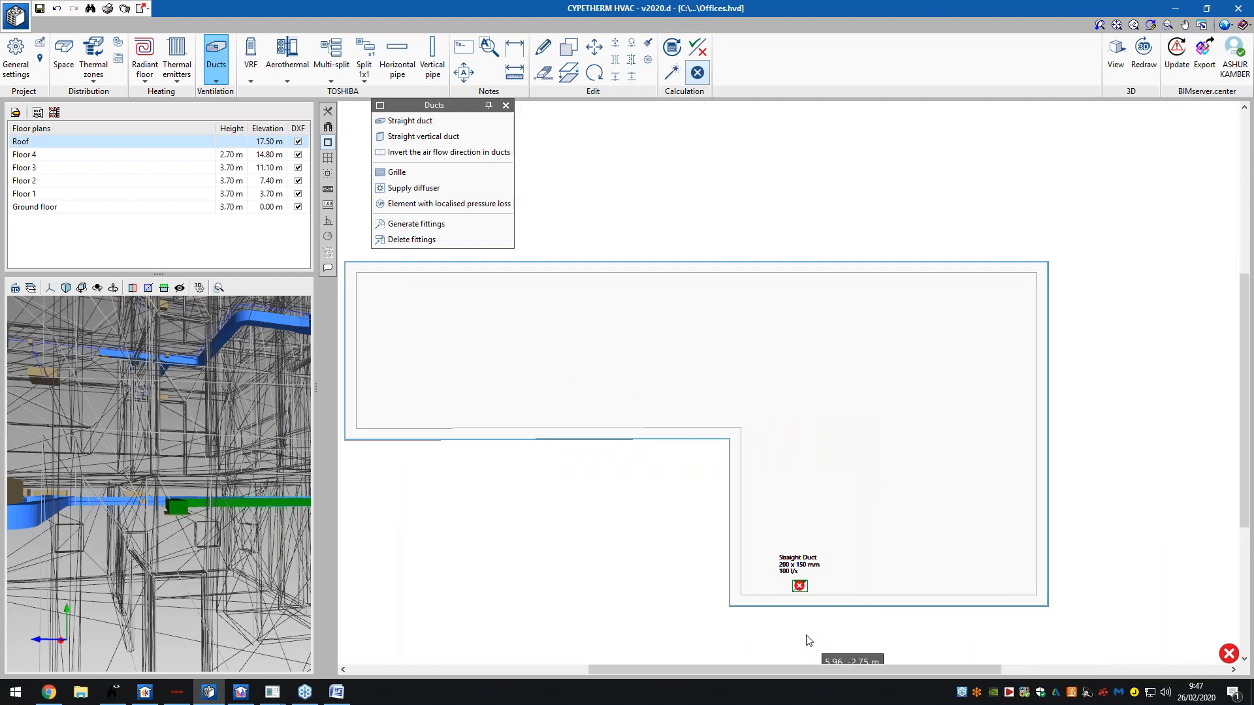
scroll(805, 581, up, 3)
click(397, 172)
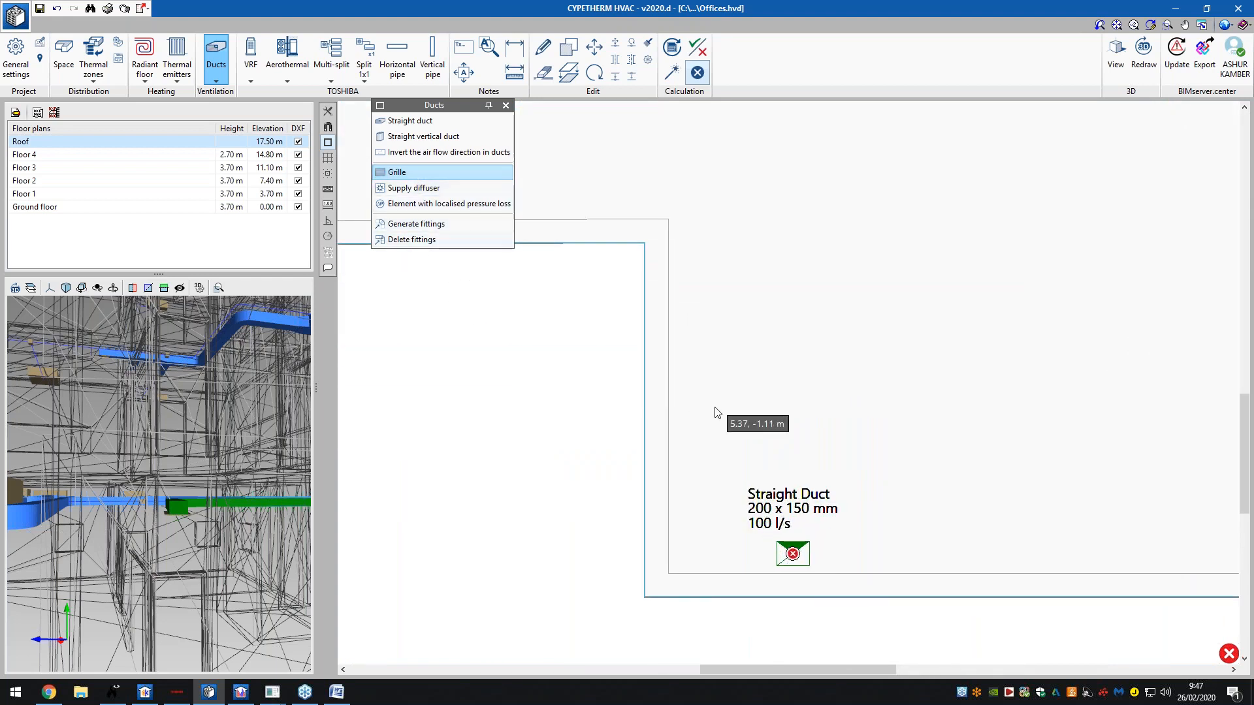
right_click(718, 412)
click(794, 555)
click(828, 410)
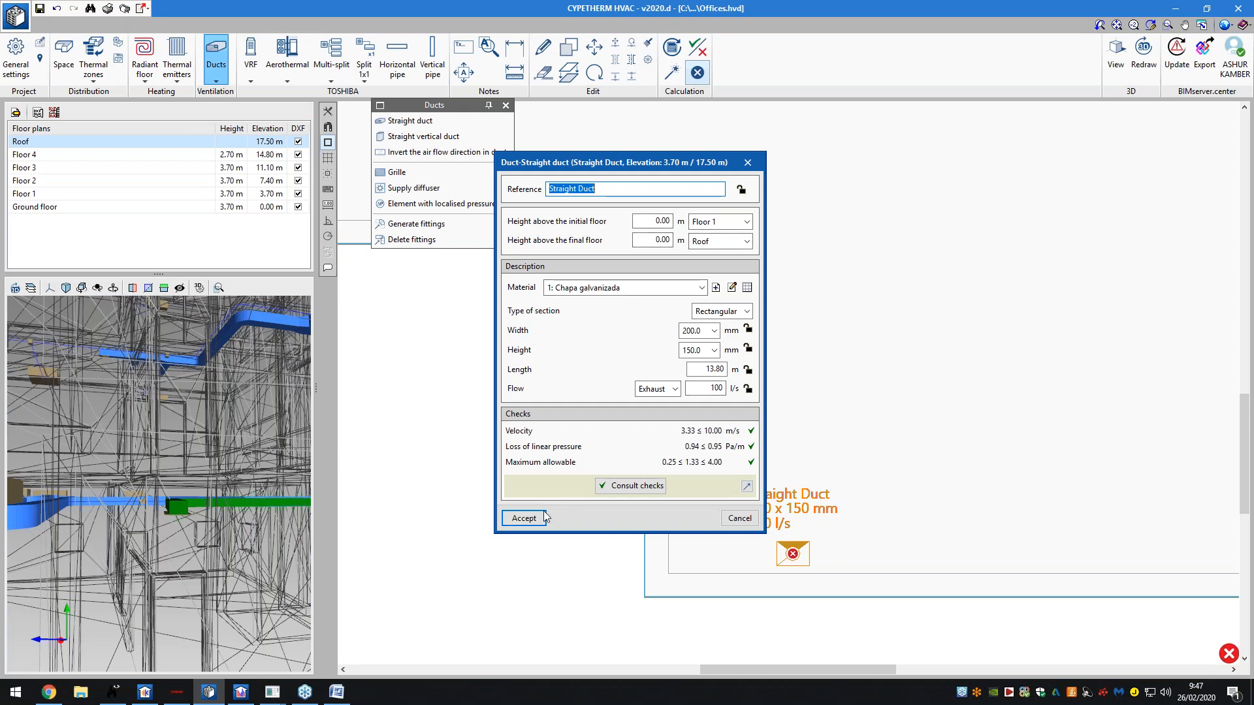
click(524, 518)
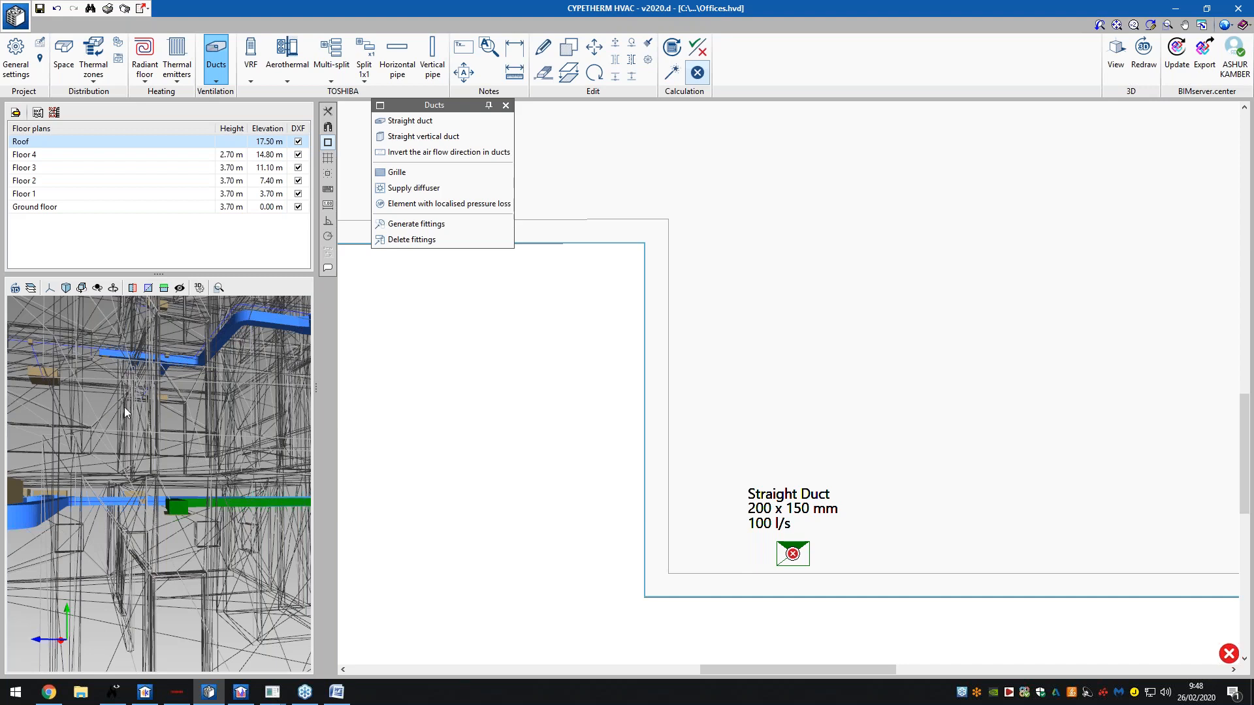
- Orbit and zoom the 3D model along the ducts, with the Supply diffuser tool selected
drag(143, 426, 145, 453)
scroll(137, 438, down, 6)
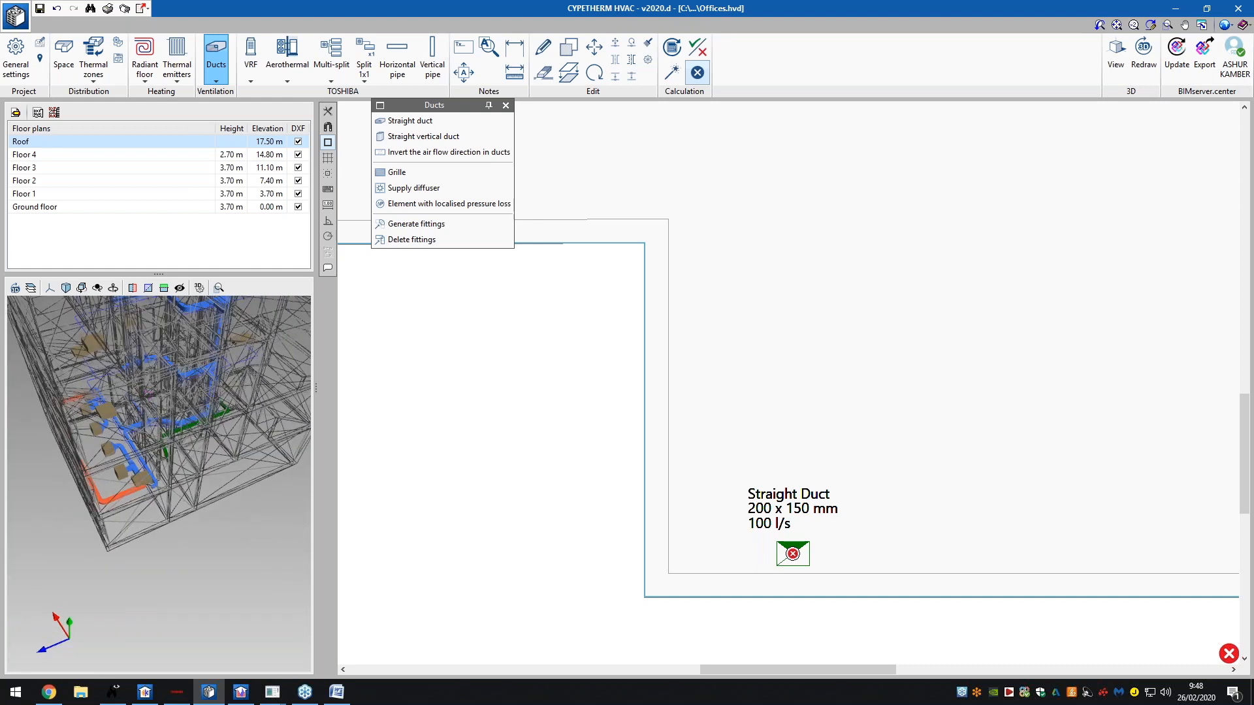
scroll(174, 646, up, 3)
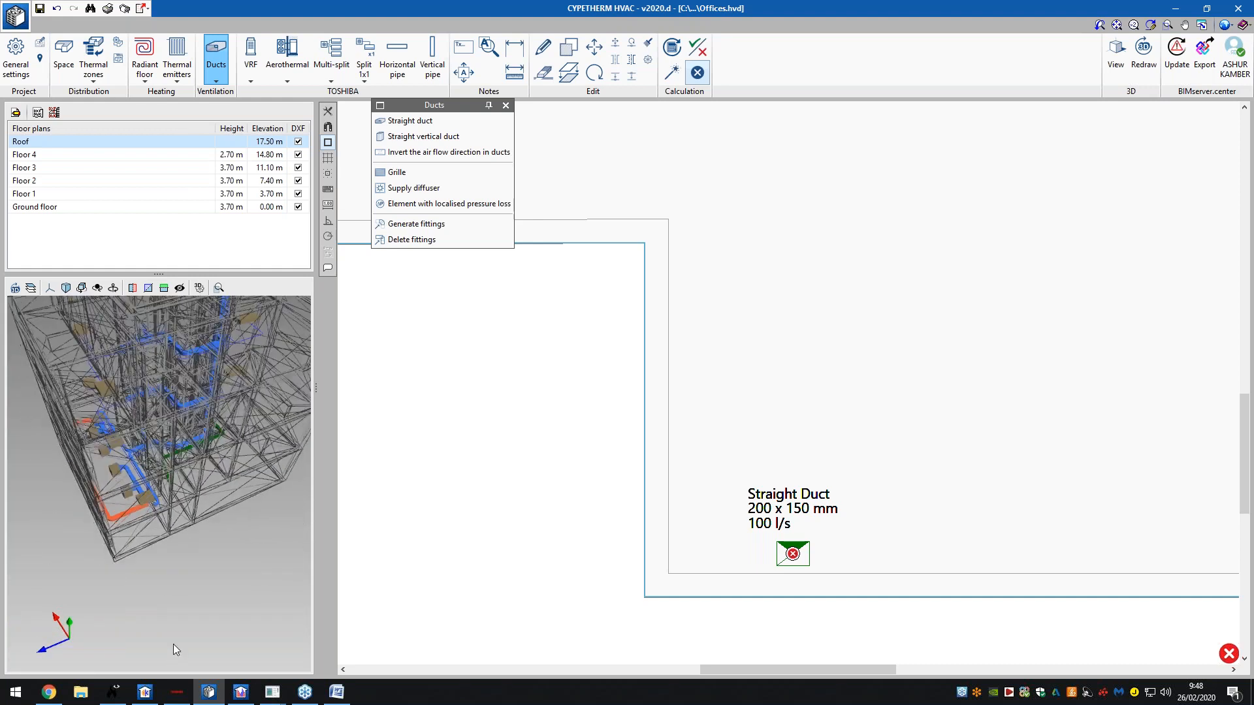
scroll(190, 396, up, 3)
scroll(189, 402, up, 2)
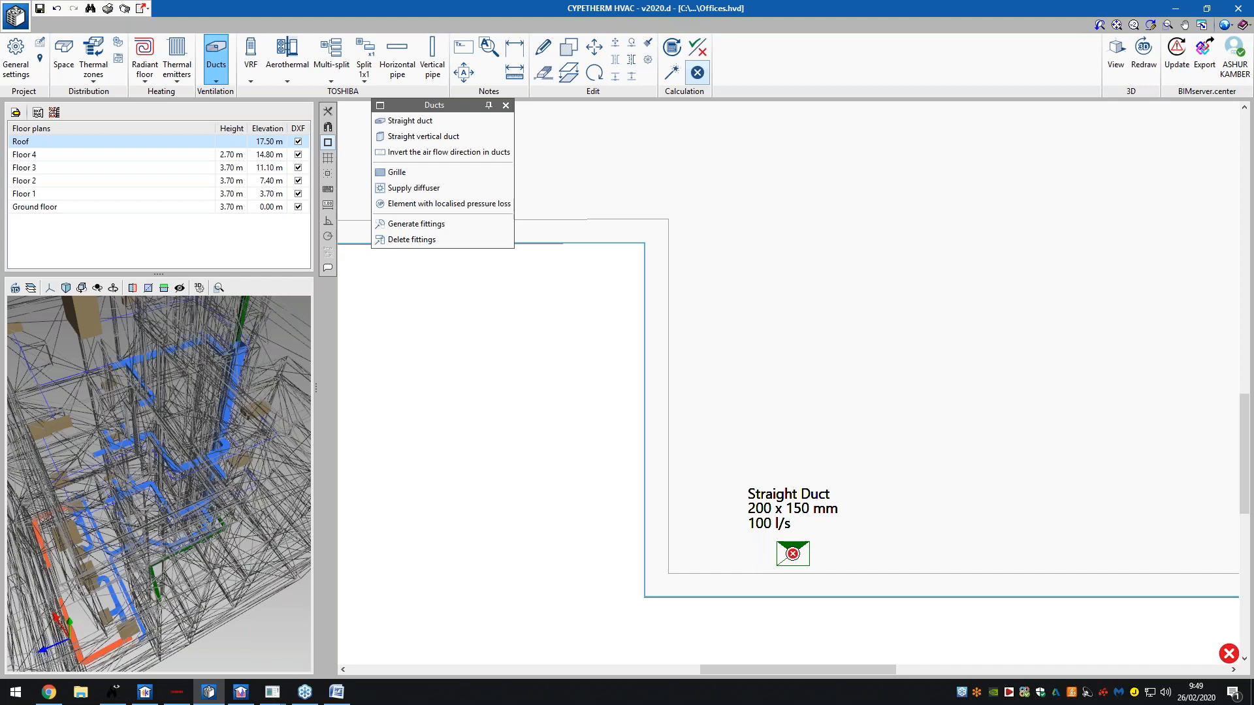
click(398, 173)
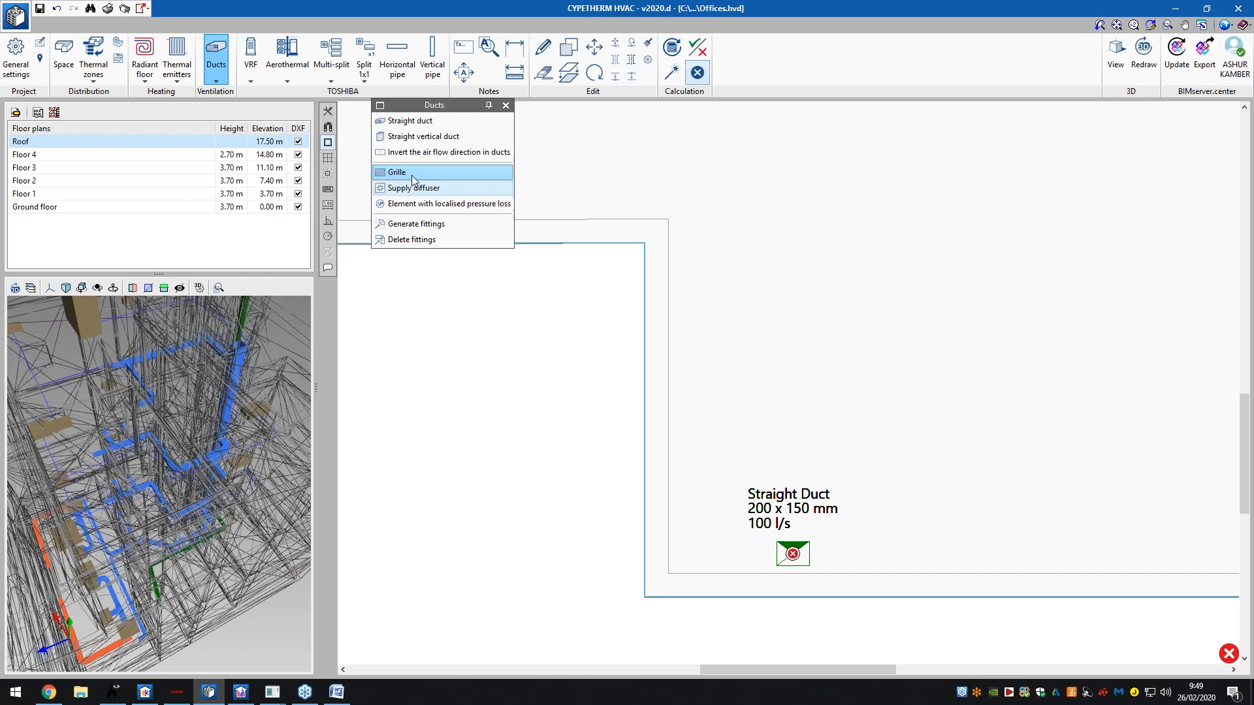
click(410, 188)
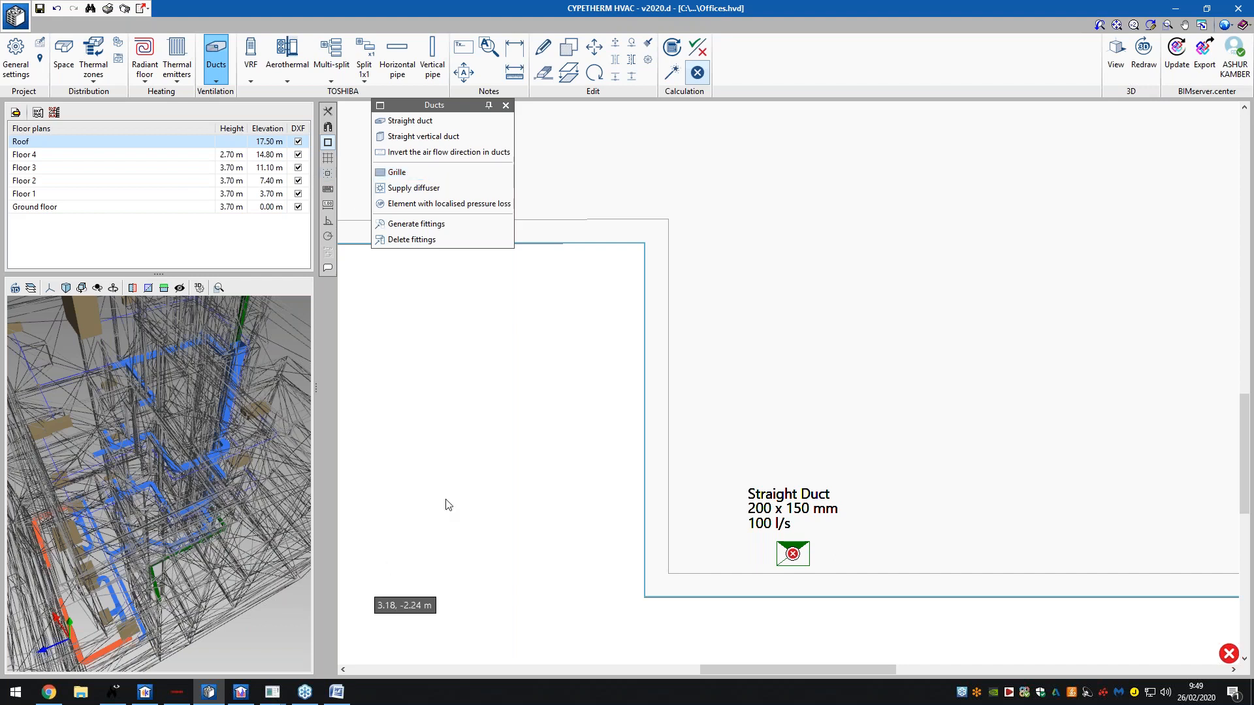
- Show the Ground floor plan and zoom in on its supply, return and exhaust ducts
scroll(343, 490, down, 1)
scroll(171, 460, down, 1)
scroll(171, 460, down, 3)
scroll(820, 385, down, 3)
click(161, 208)
drag(196, 437, 245, 454)
scroll(614, 347, down, 3)
scroll(718, 288, up, 5)
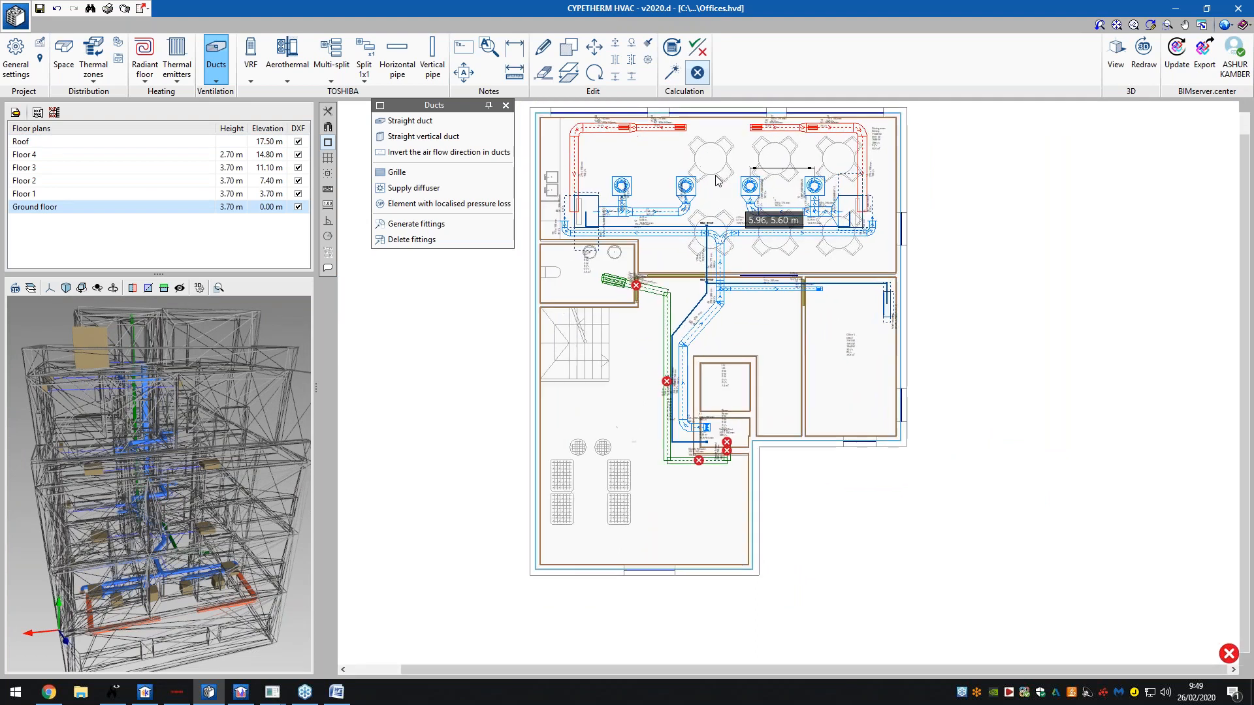
scroll(717, 281, down, 2)
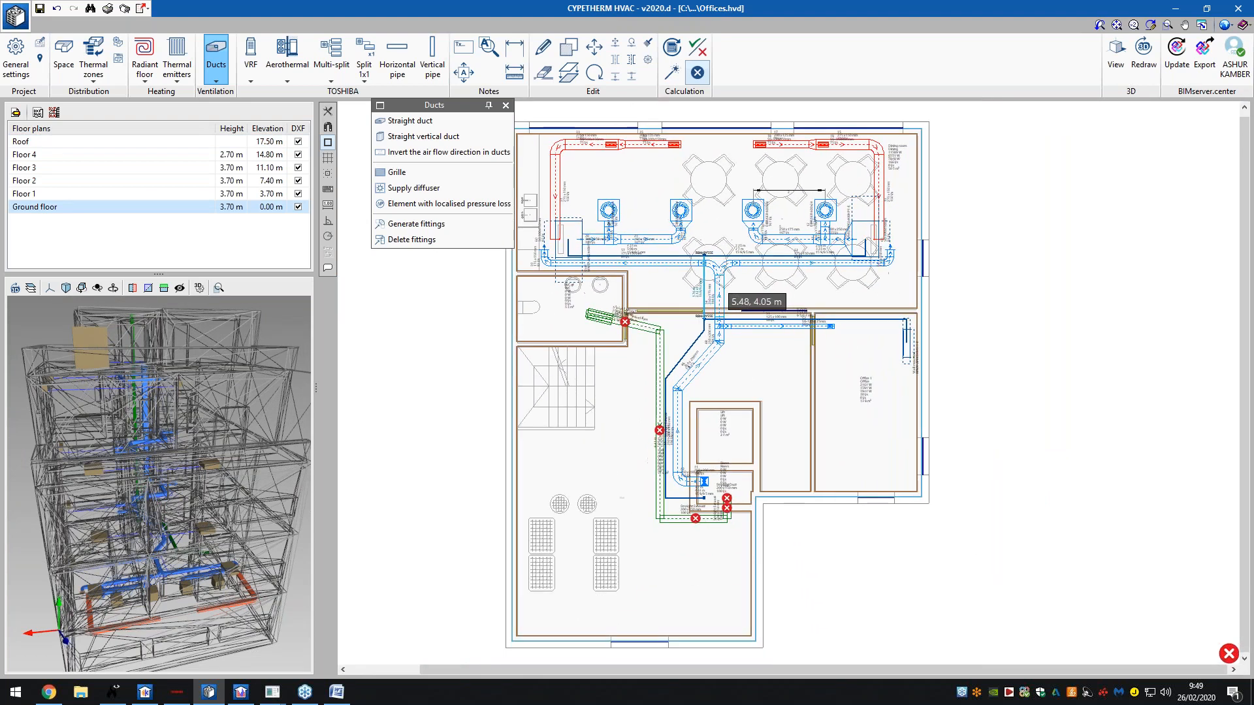
click(646, 147)
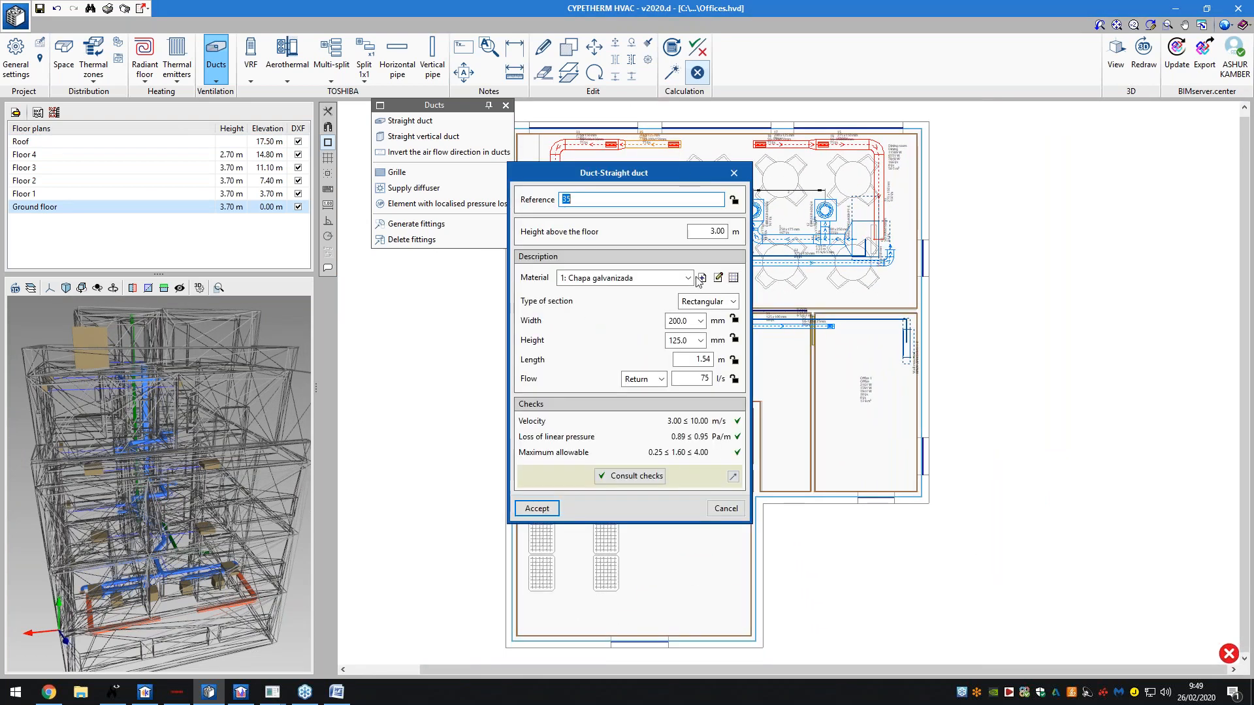
click(733, 173)
click(725, 265)
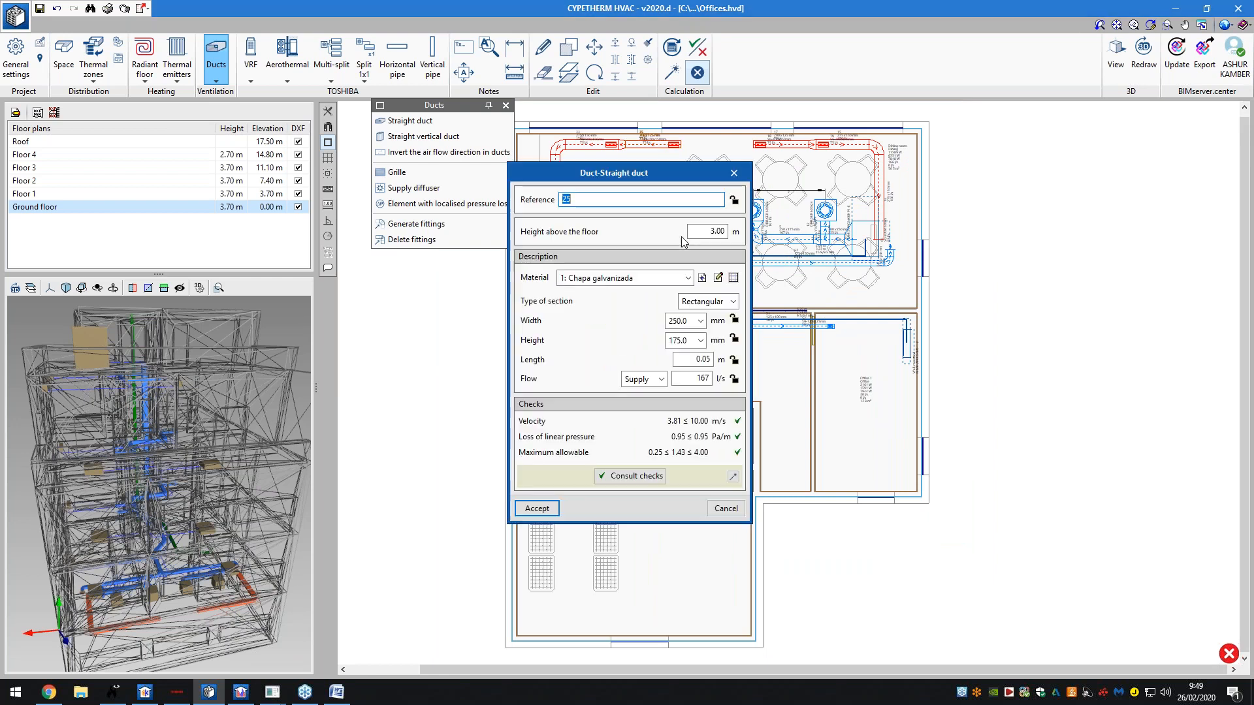
click(738, 175)
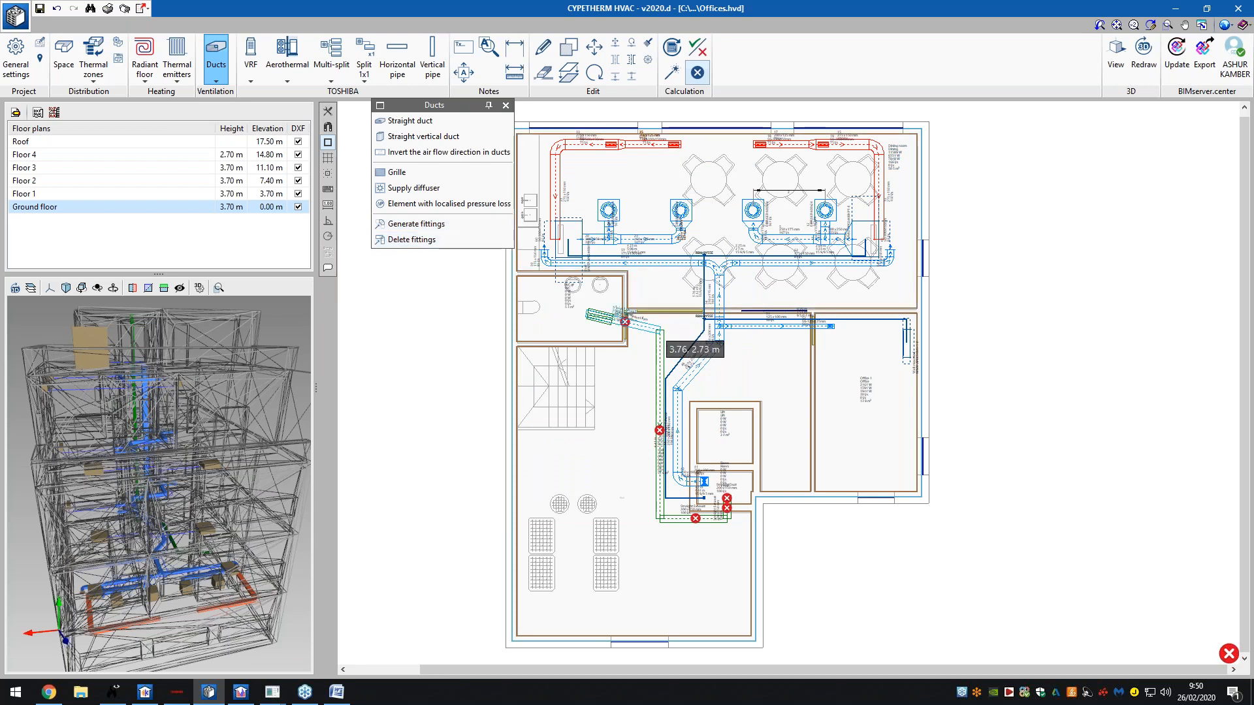
click(655, 332)
click(734, 174)
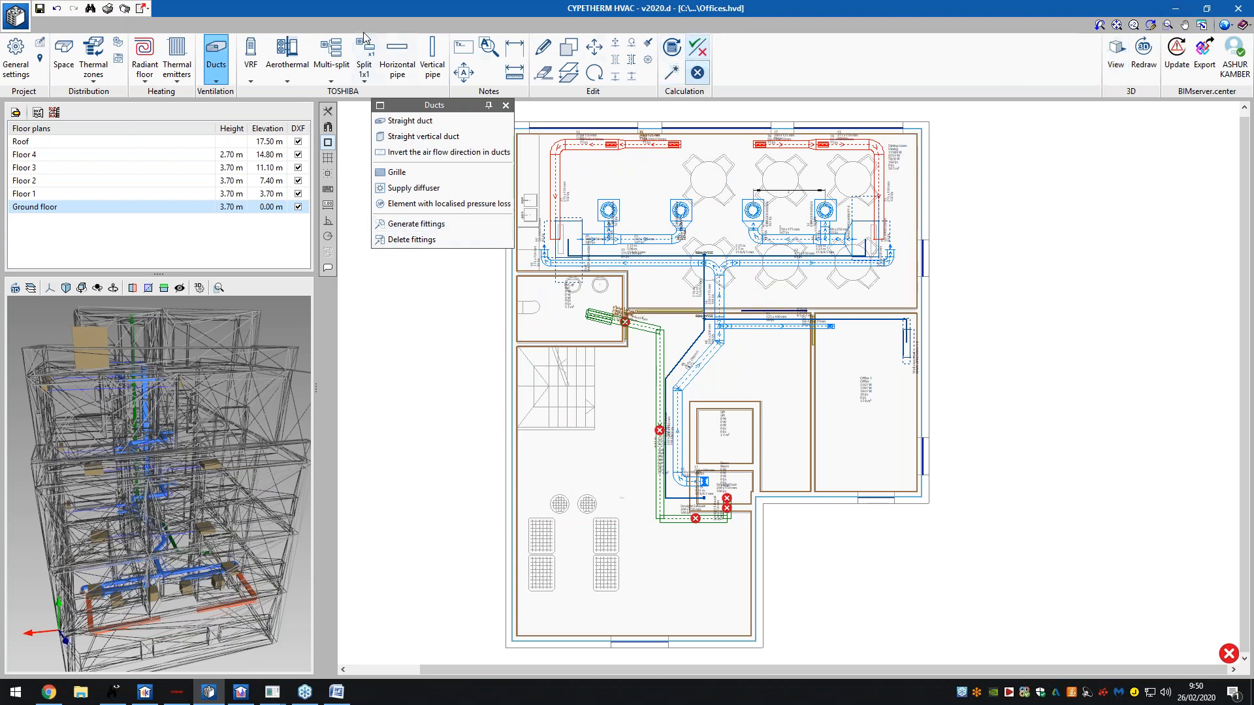
- Open the VRF TOSHIBA report and page through it to the last page and back
click(109, 10)
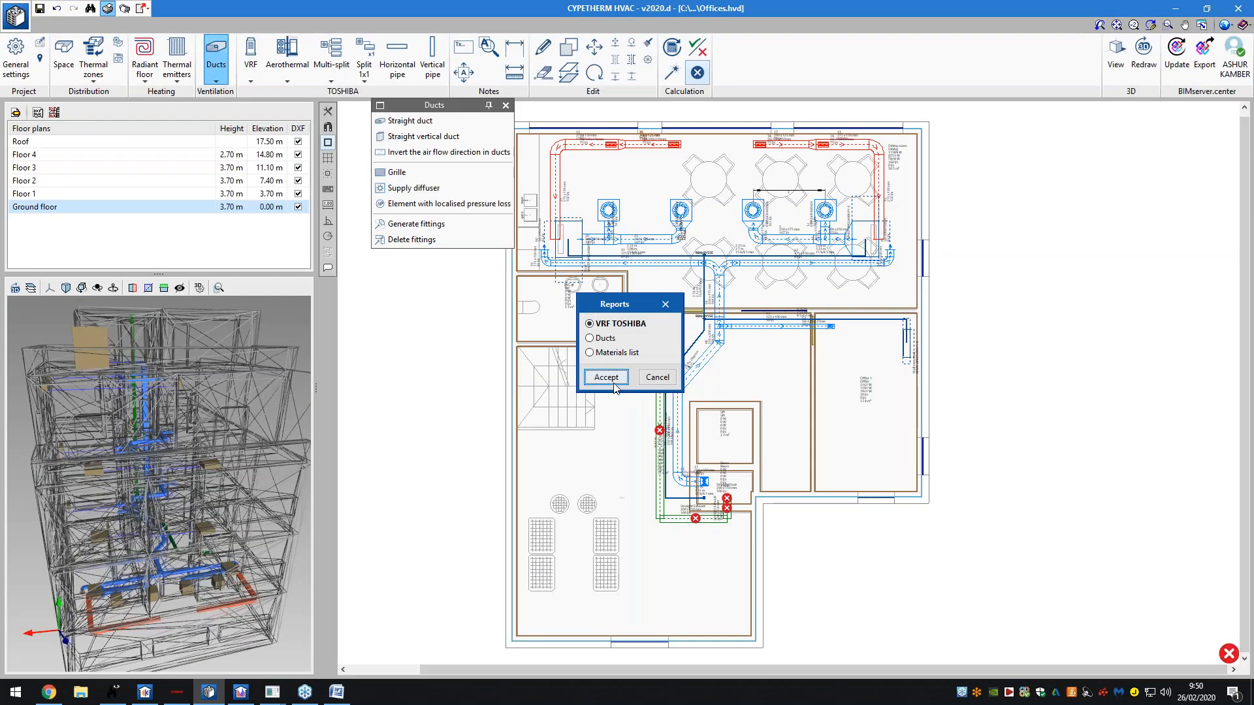
click(606, 377)
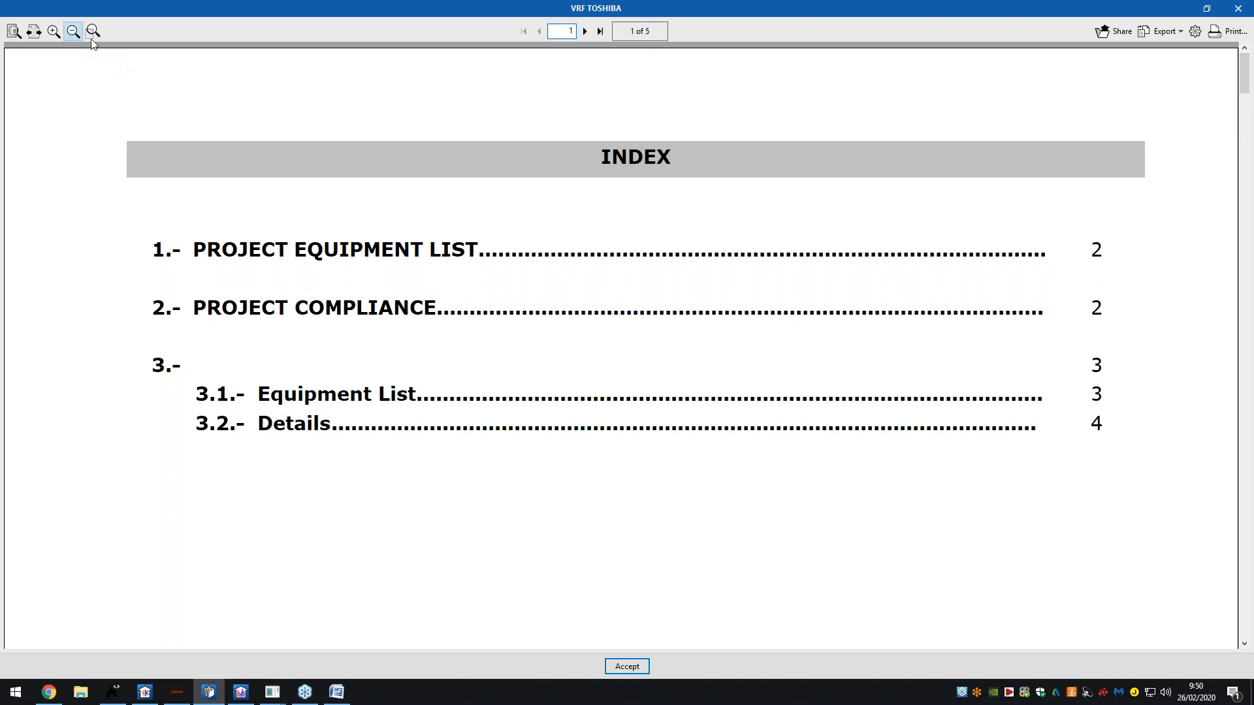
click(39, 30)
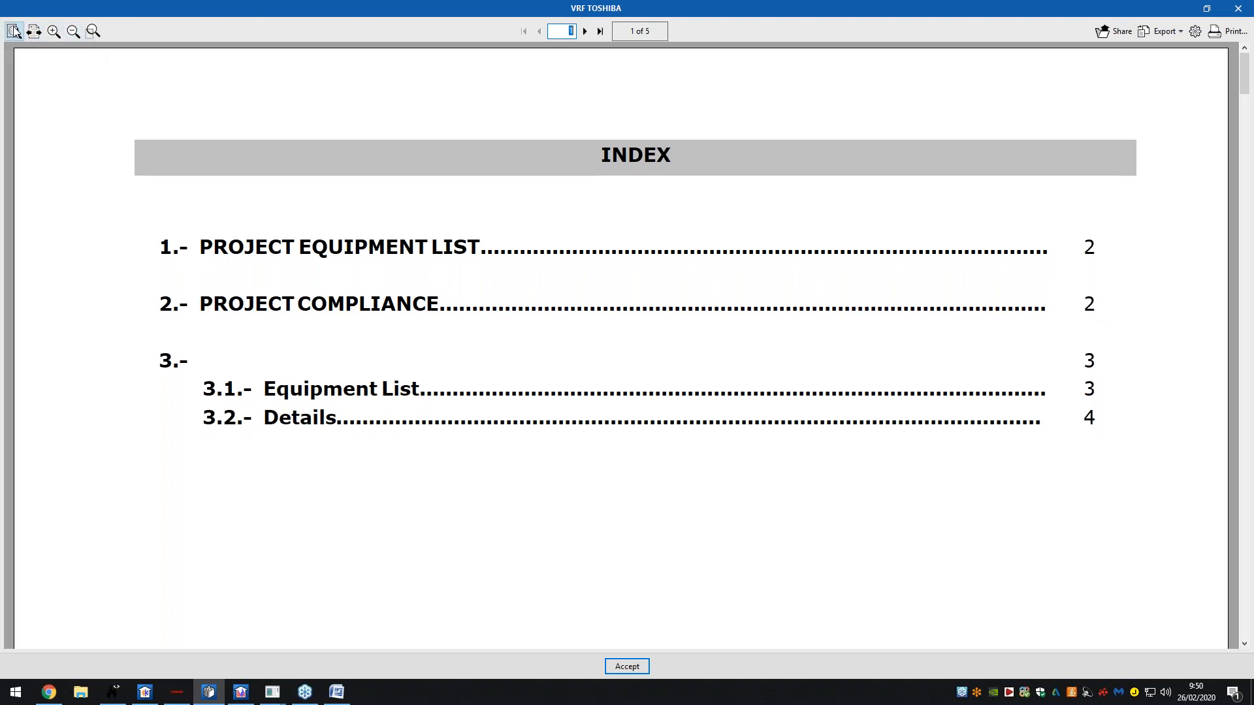
click(14, 31)
click(599, 31)
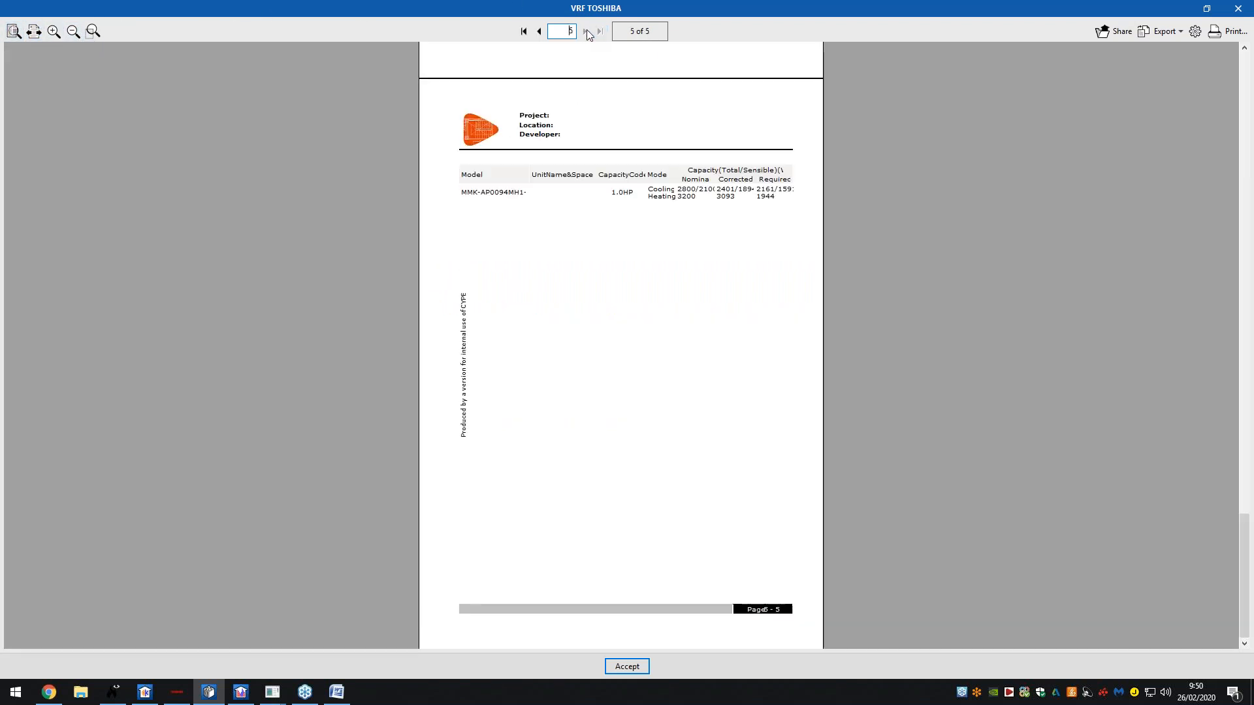
click(540, 32)
click(539, 31)
click(539, 31)
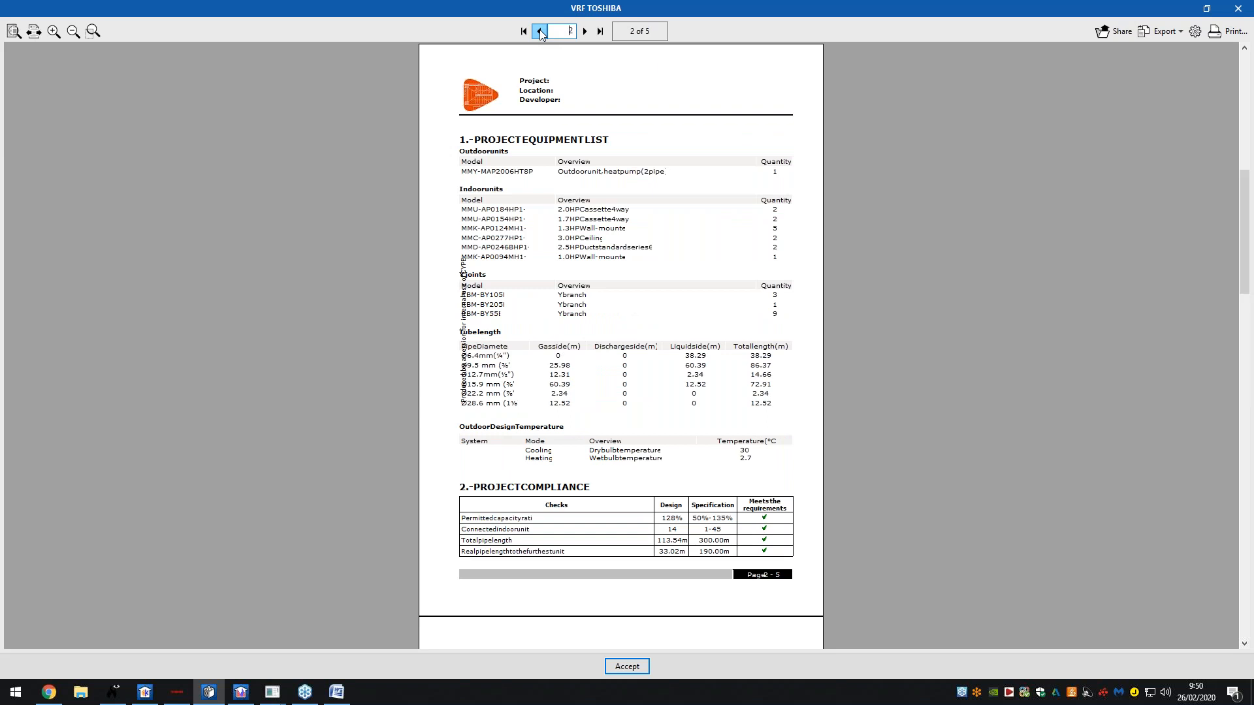
click(540, 31)
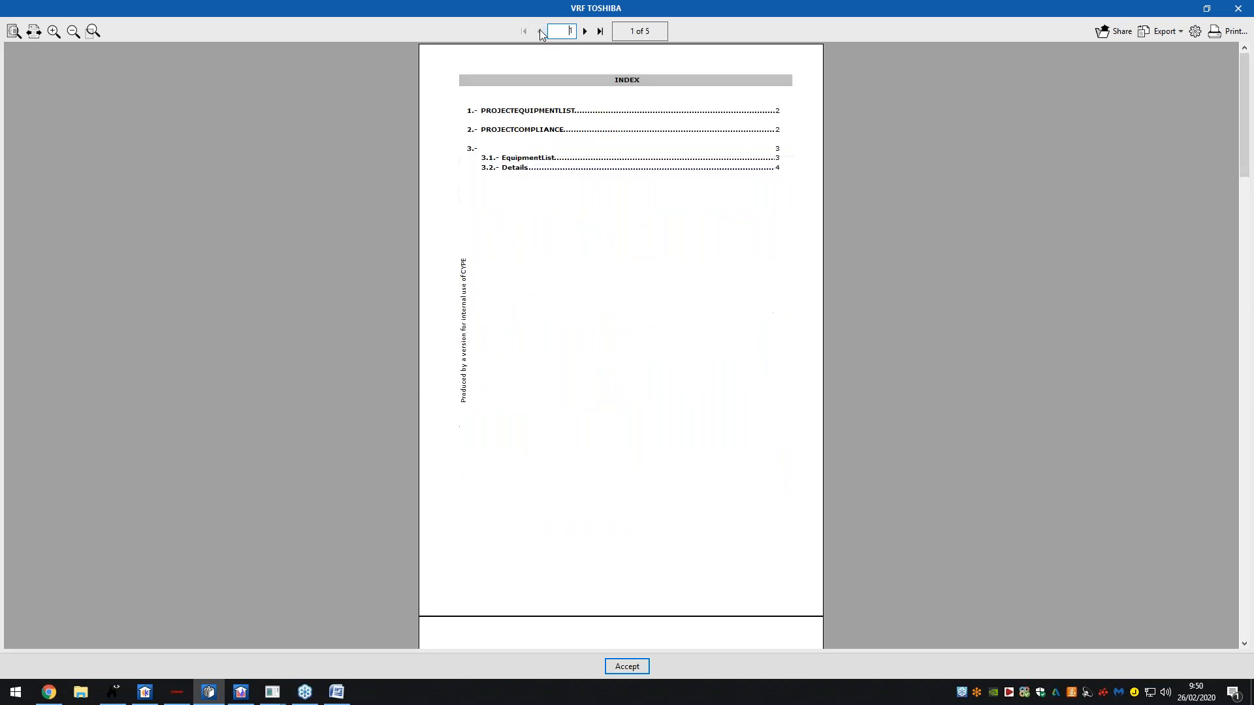
click(1247, 8)
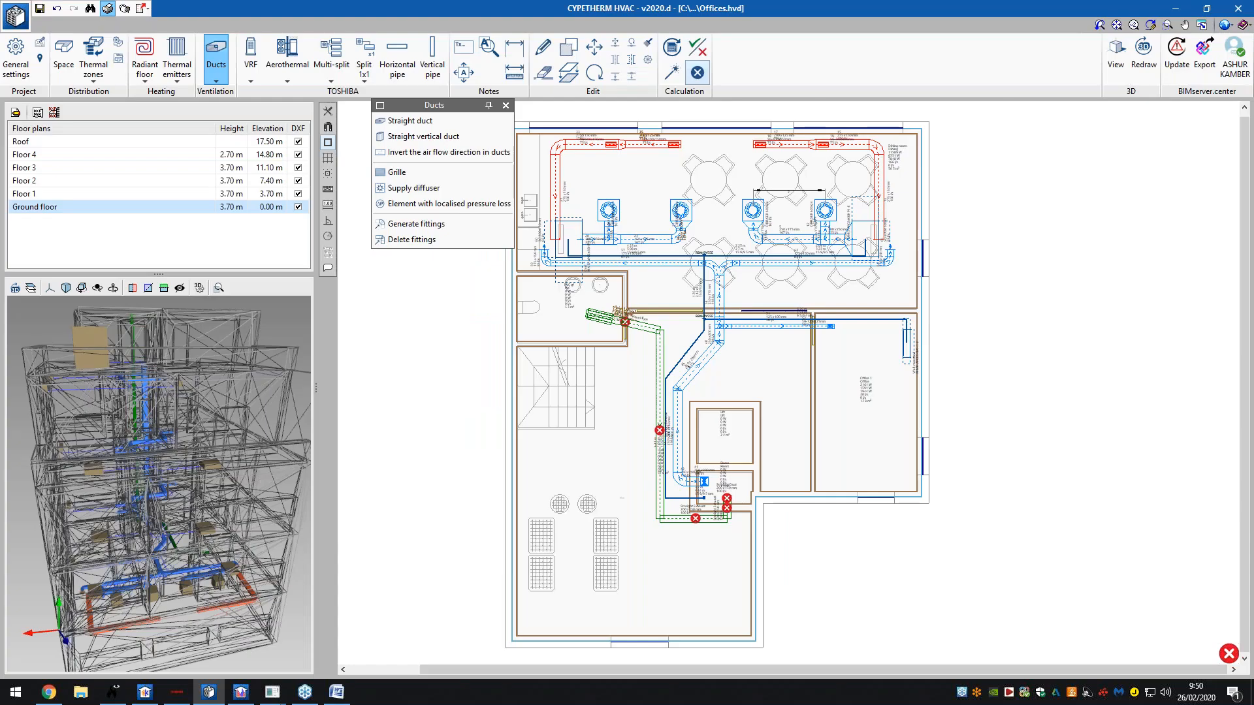
- Generate the Ducts report and read through all three of its pages
click(605, 338)
click(615, 377)
double_click(646, 254)
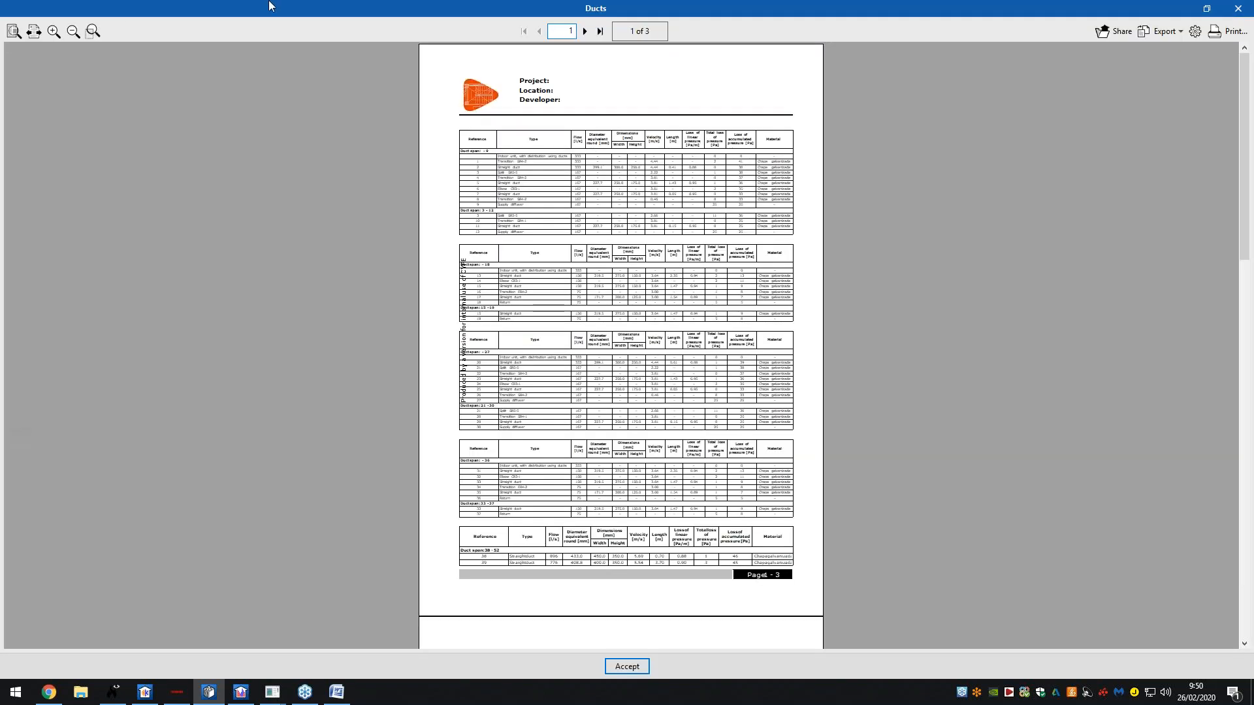
click(53, 31)
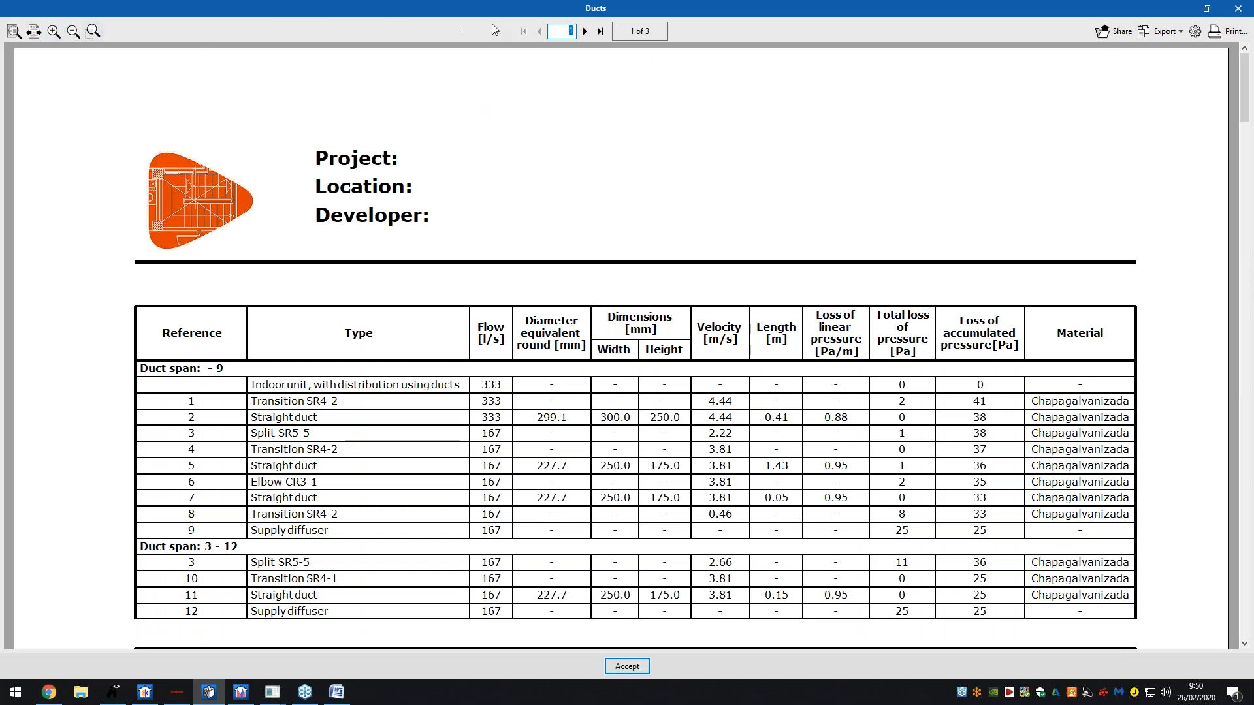
click(584, 31)
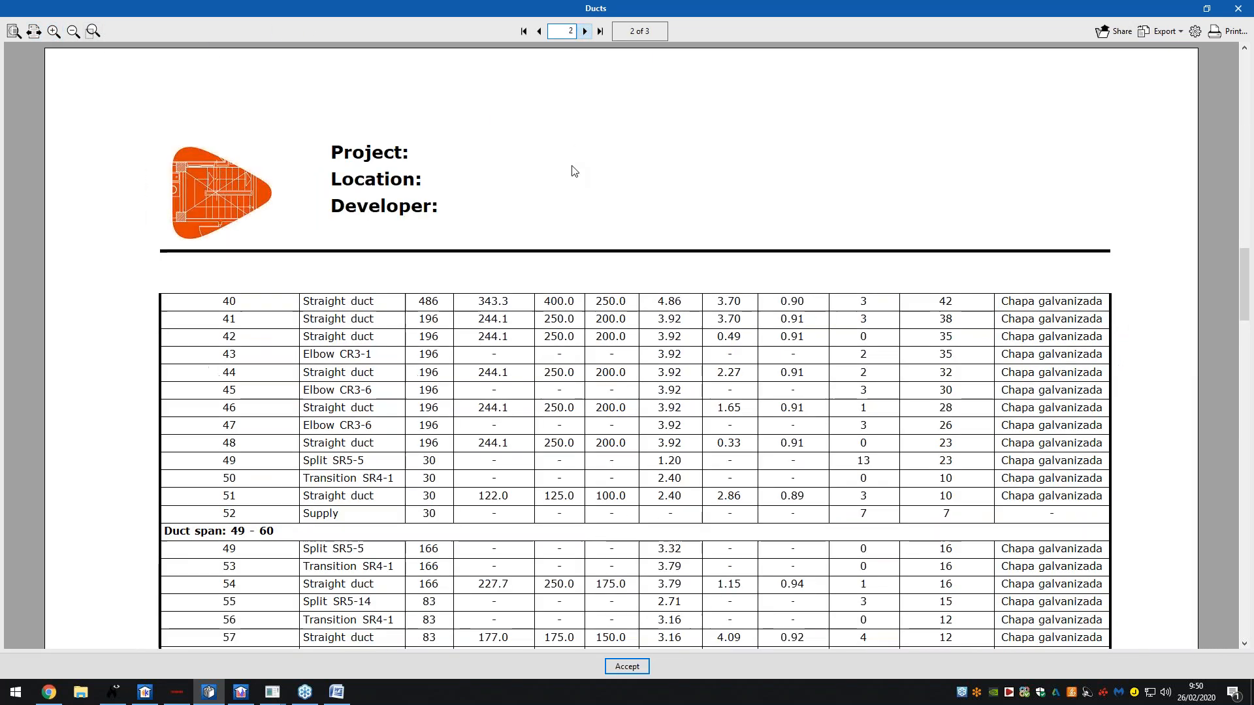
click(584, 31)
ctrl+scroll(554, 219, down, 4)
scroll(554, 218, down, 5)
click(1237, 8)
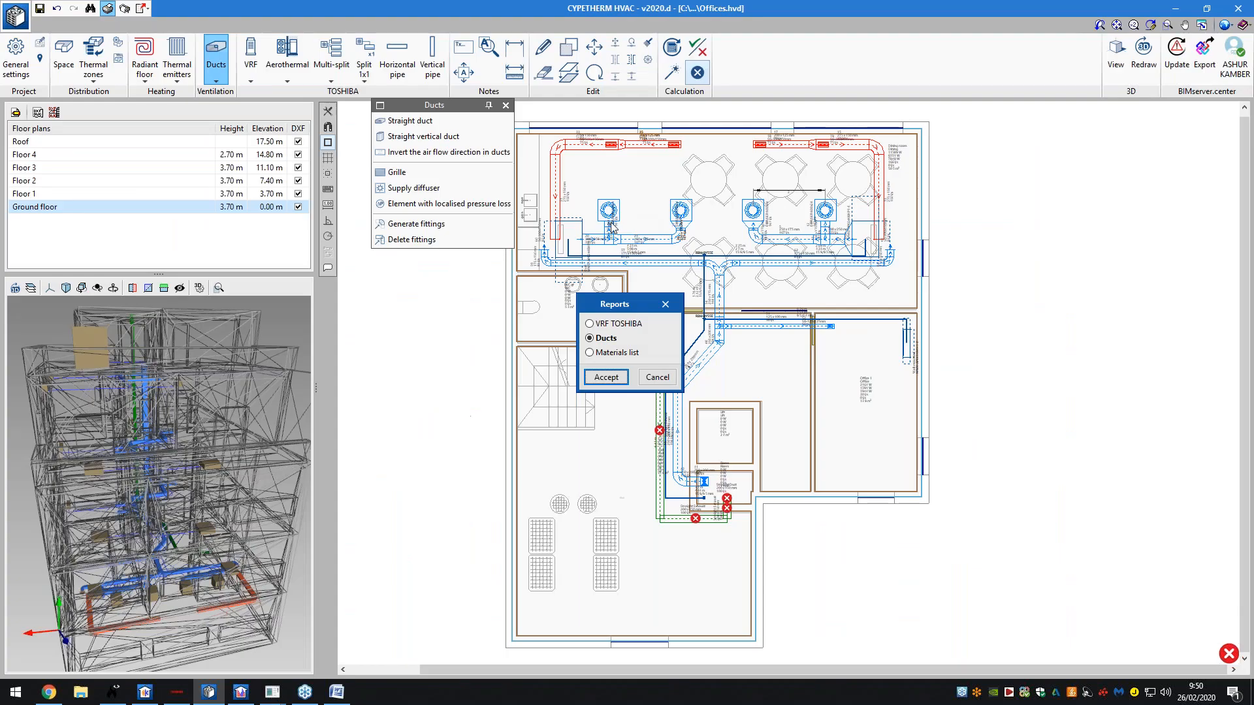
- Review both pages of the Materials list, including 179.37 m² of galvanised rectangular duct
click(600, 352)
click(606, 376)
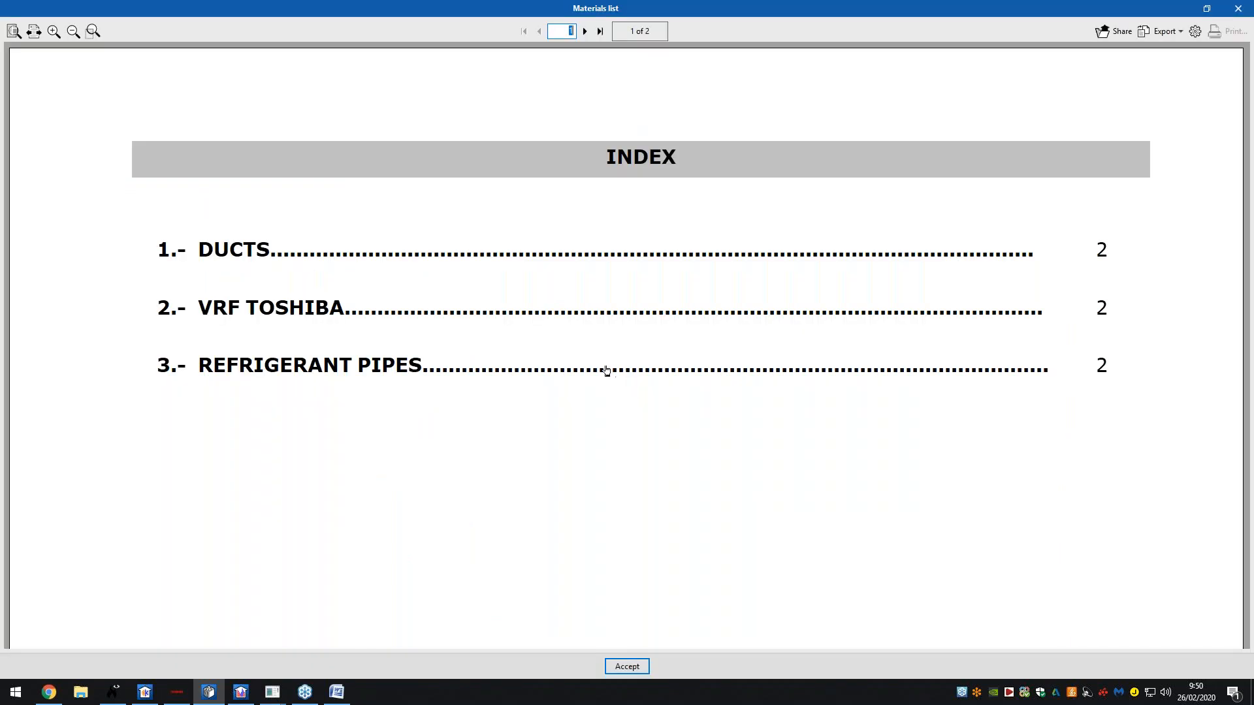
click(21, 30)
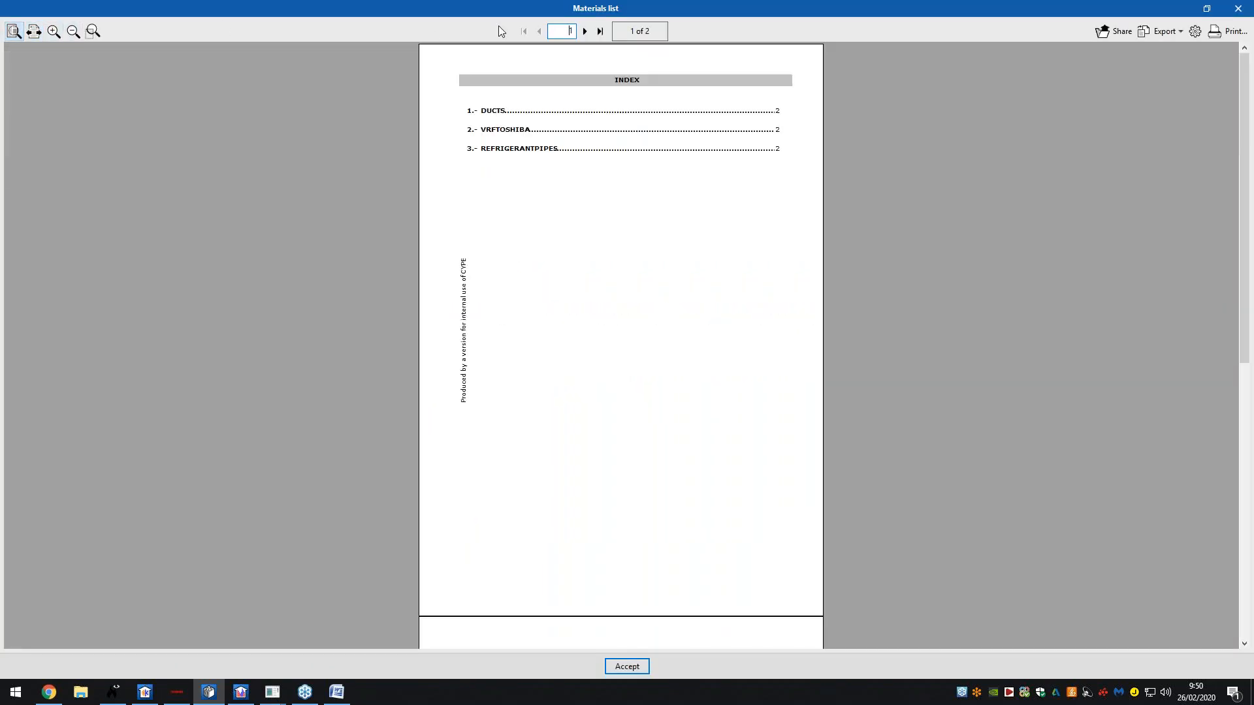
click(584, 31)
ctrl+scroll(606, 280, up, 1)
ctrl+scroll(606, 280, up, 1)
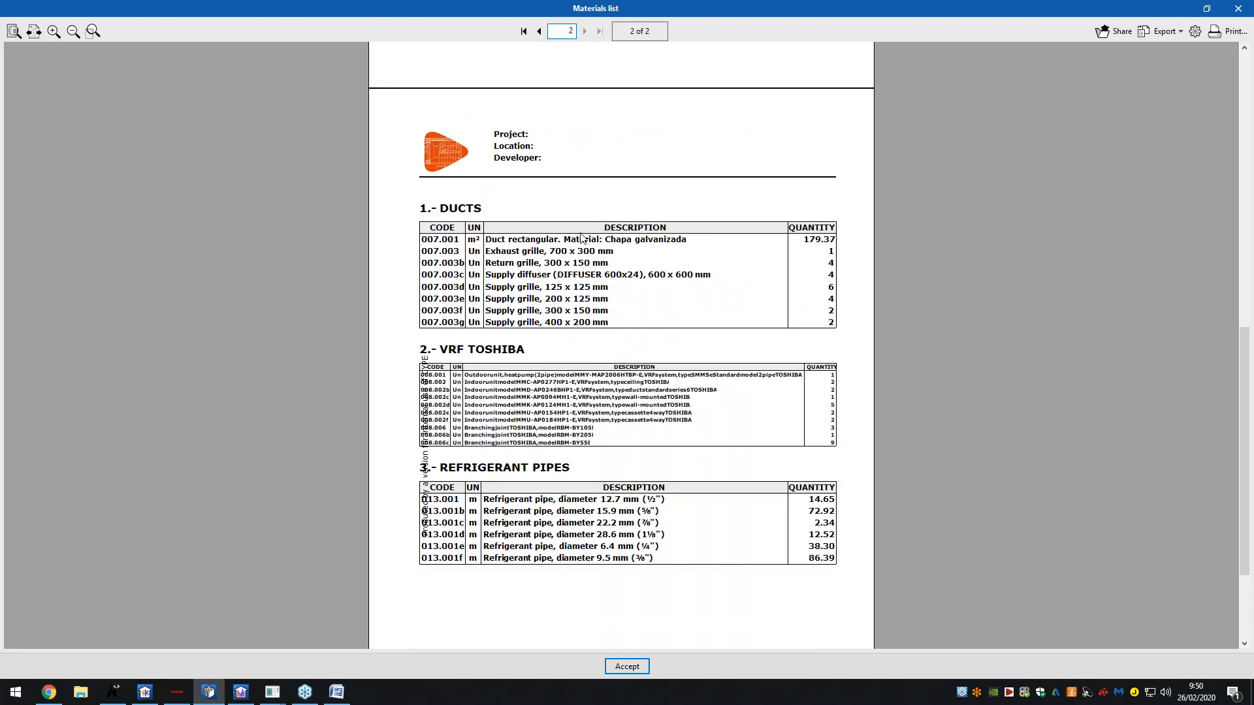
scroll(583, 238, down, 3)
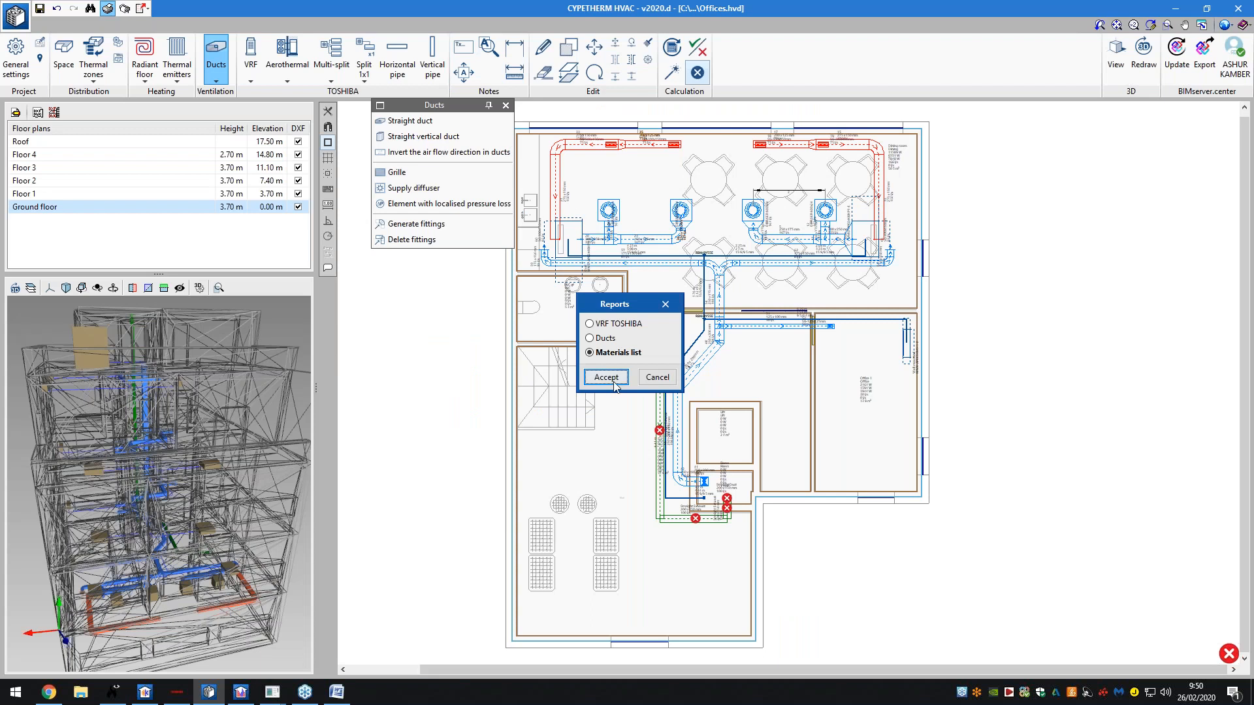
click(608, 381)
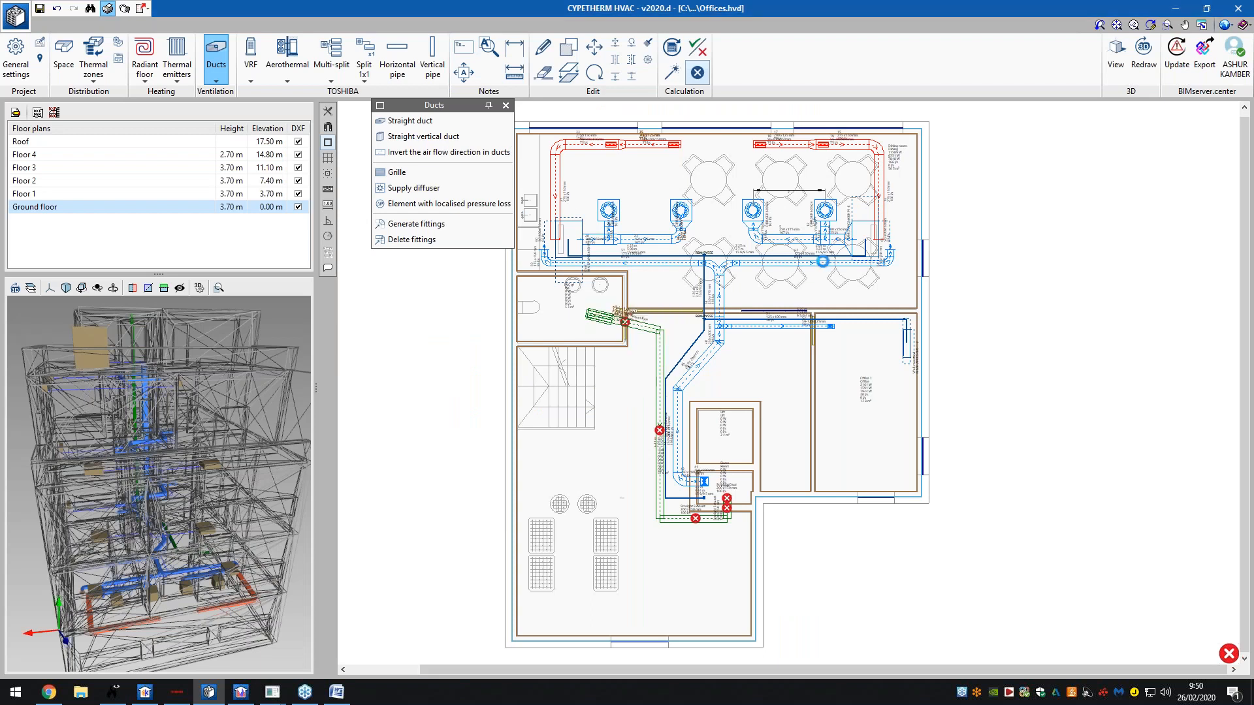
ctrl+scroll(644, 241, down, 3)
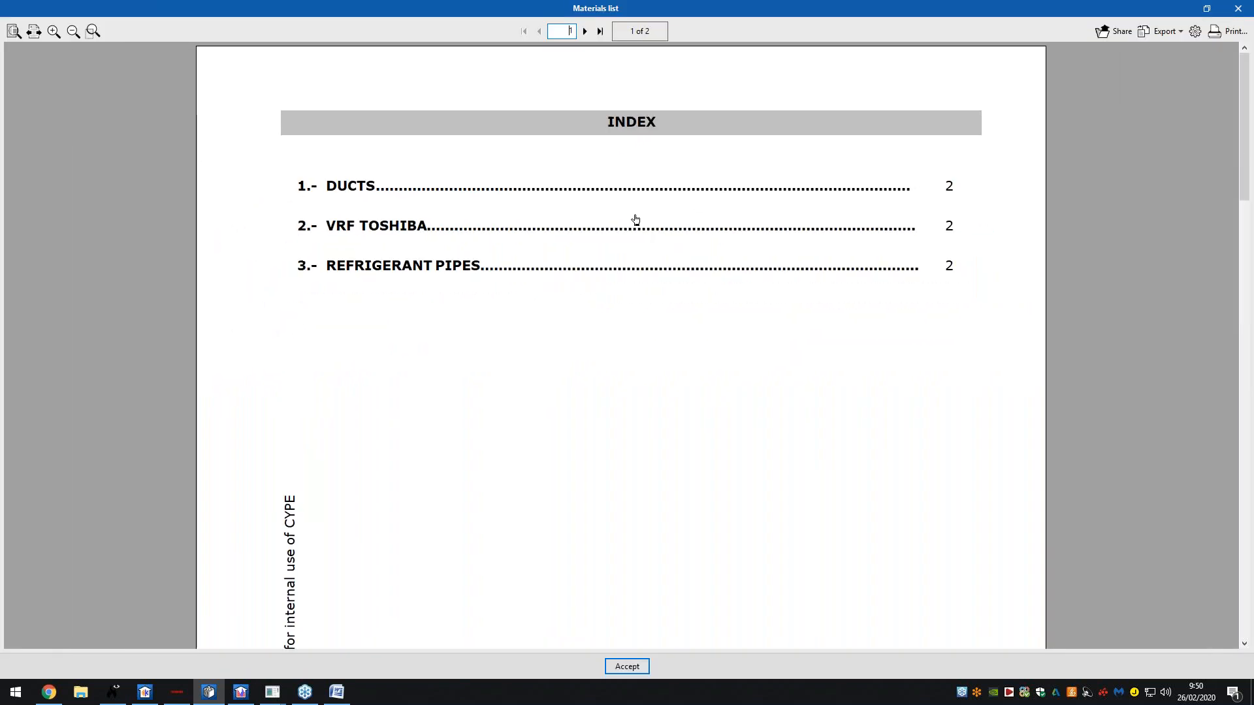
click(586, 30)
ctrl+scroll(647, 179, up, 3)
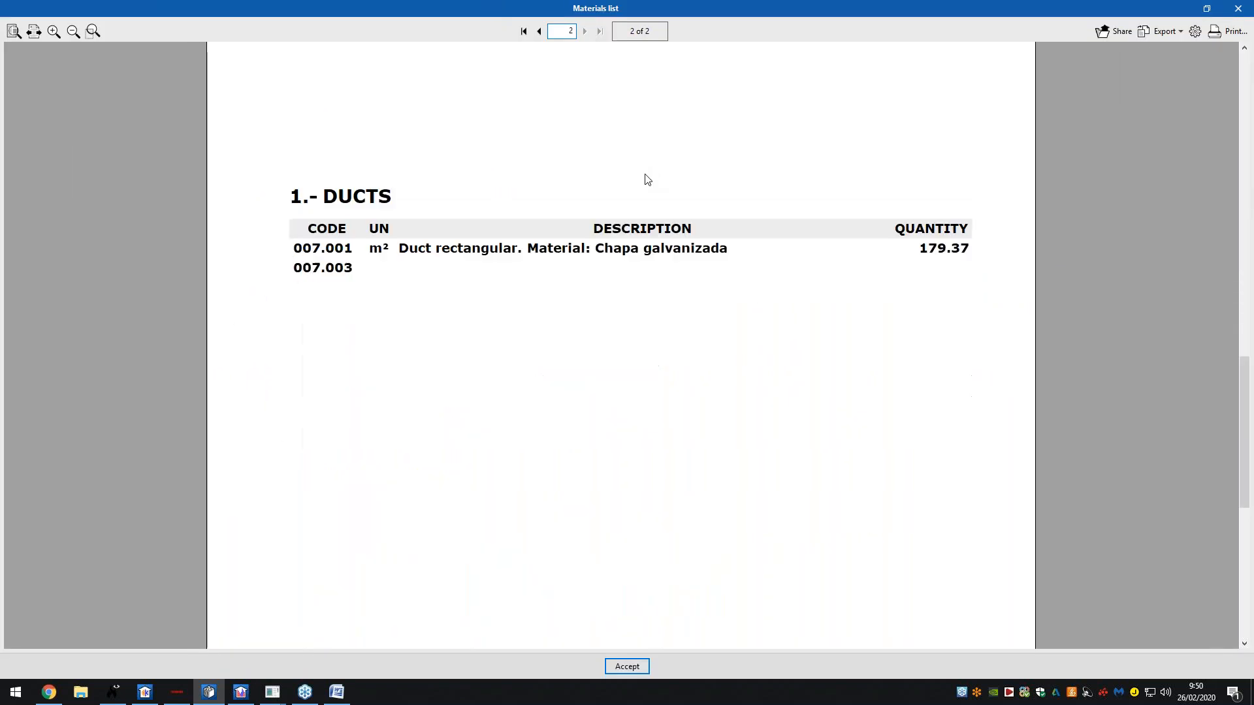
ctrl+scroll(647, 179, down, 2)
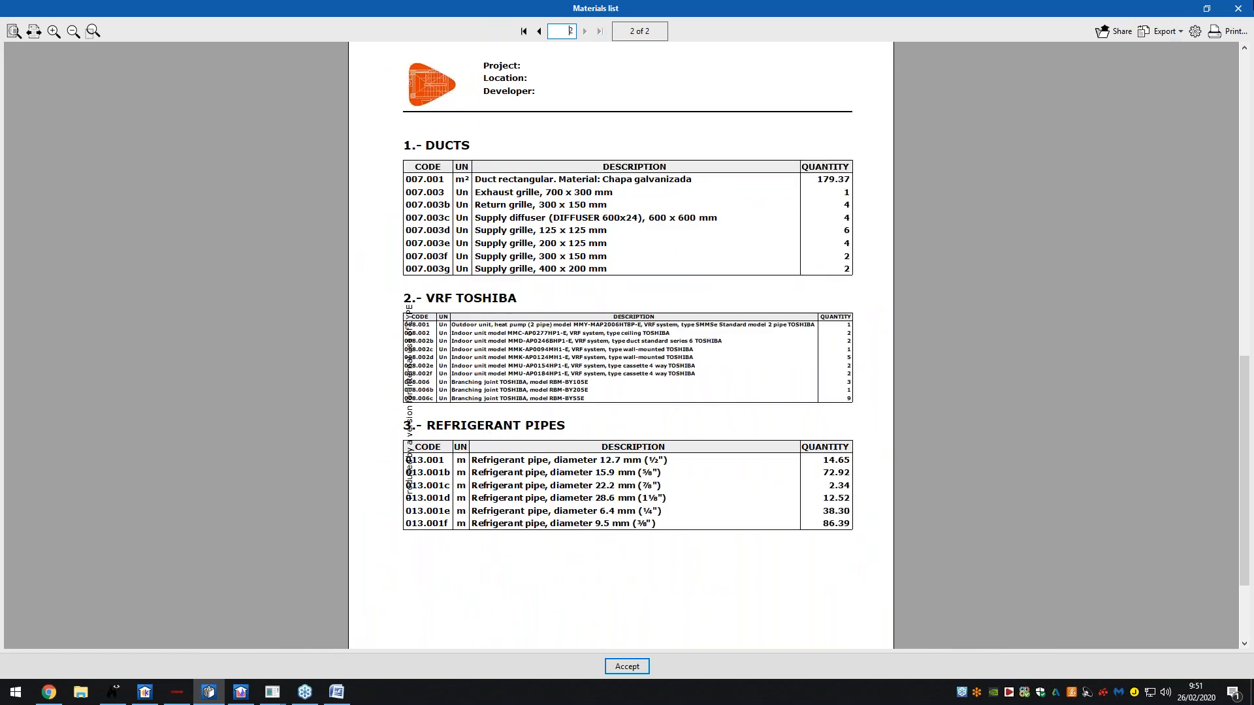
click(1245, 12)
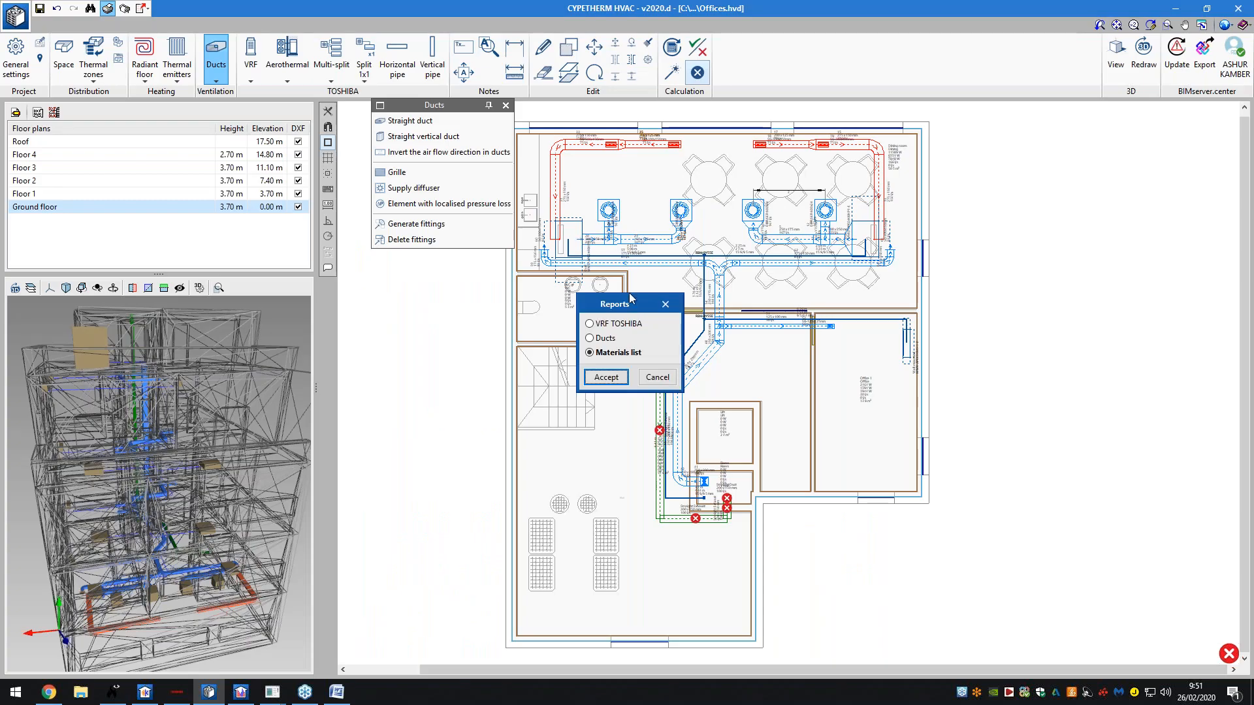
- Add a DWG floor-plans drawing covering all floors and compose it on an A0 sheet
click(656, 379)
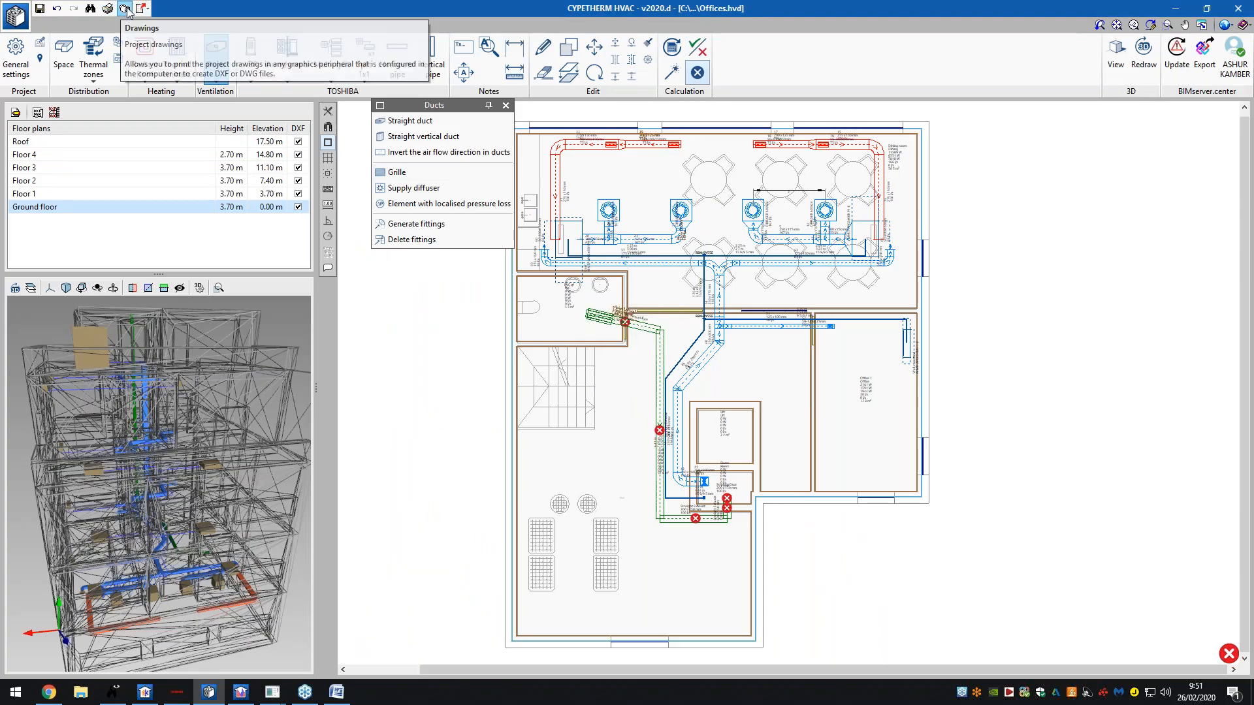
click(126, 9)
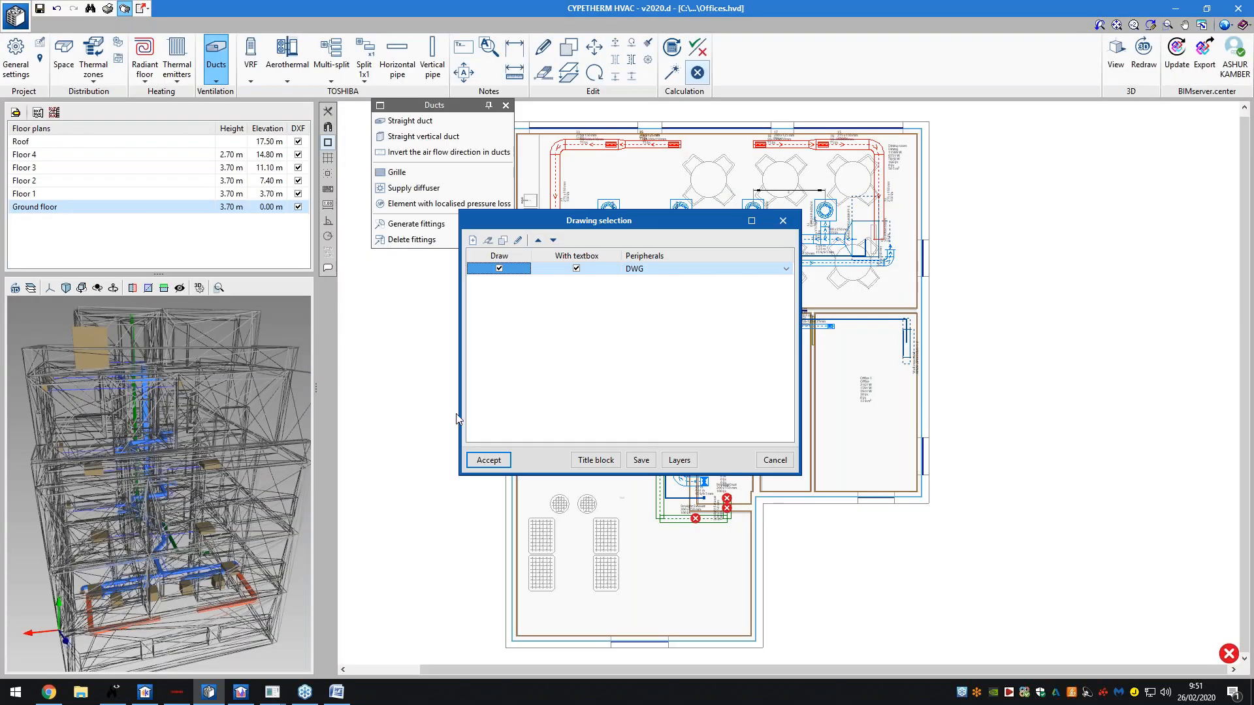
click(472, 240)
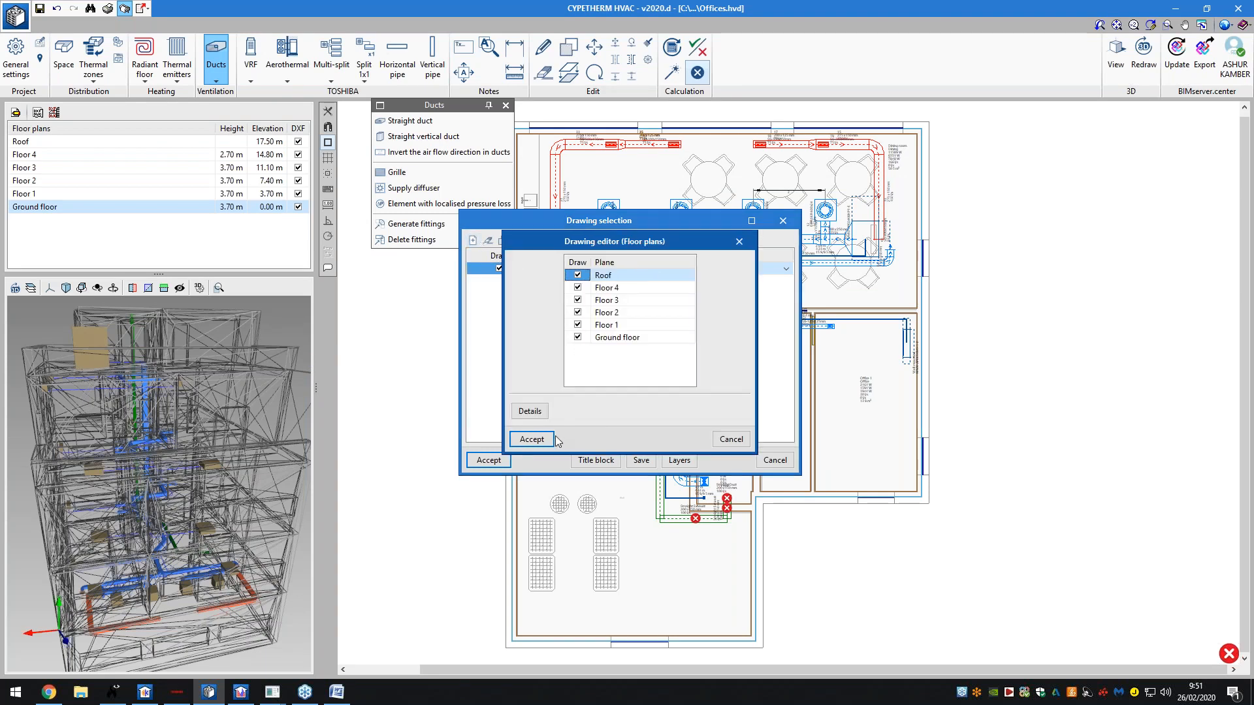
click(532, 438)
click(585, 388)
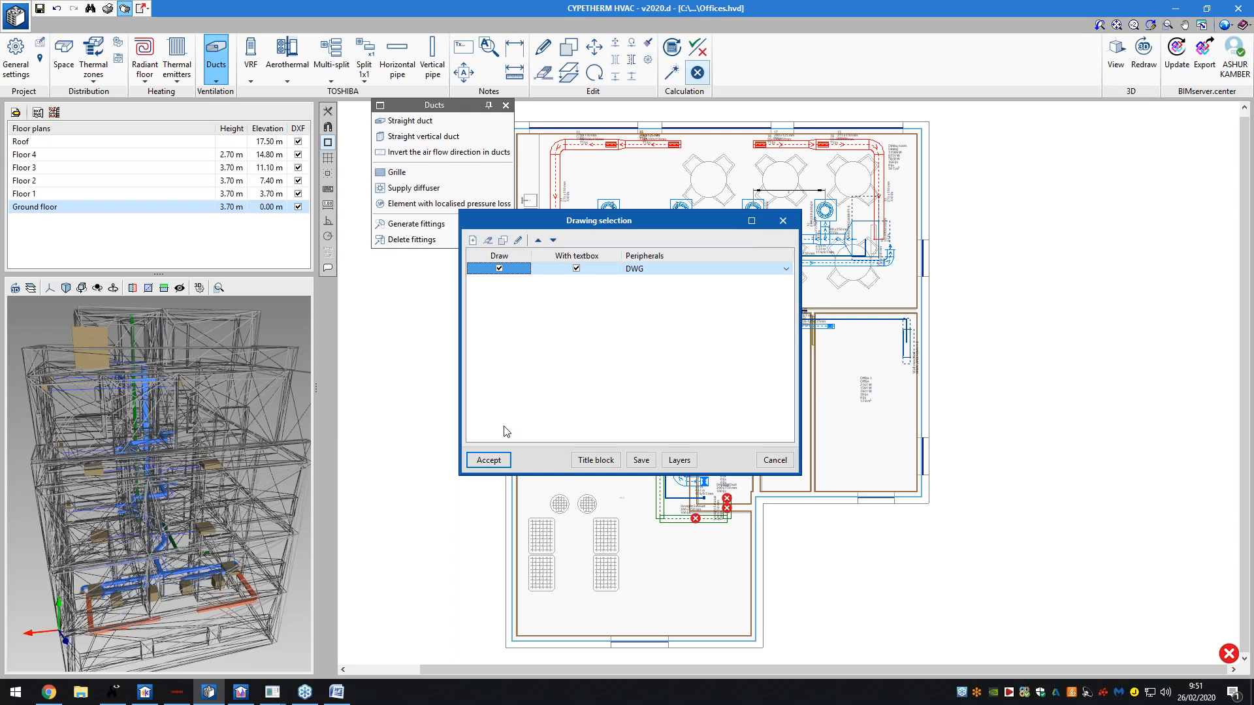
click(490, 460)
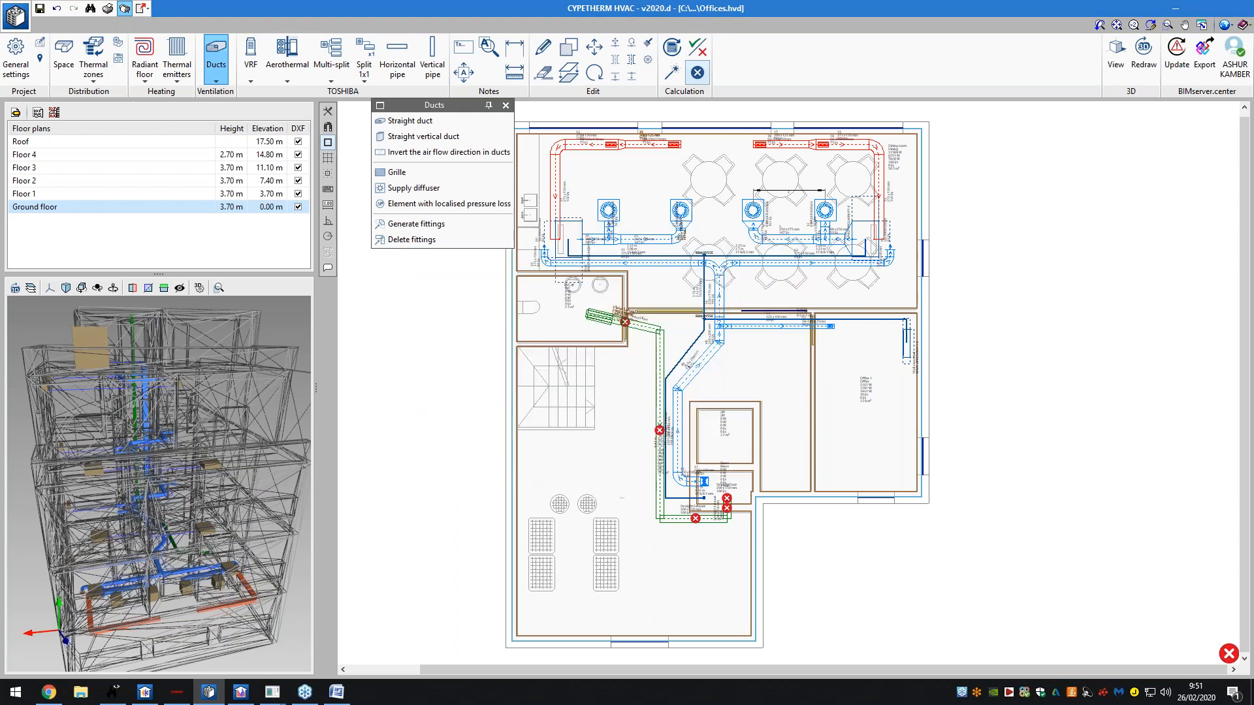
click(458, 388)
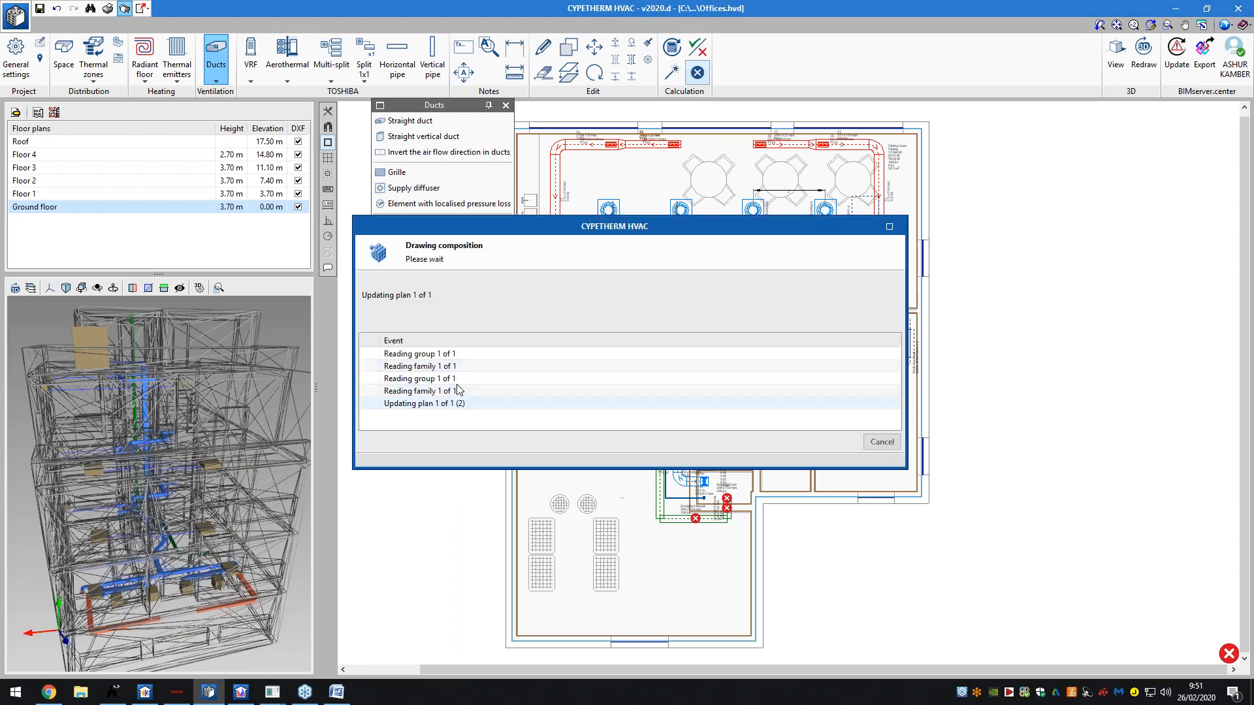
- Preview all six floor plans in detail, then close the composition and selection windows
click(413, 115)
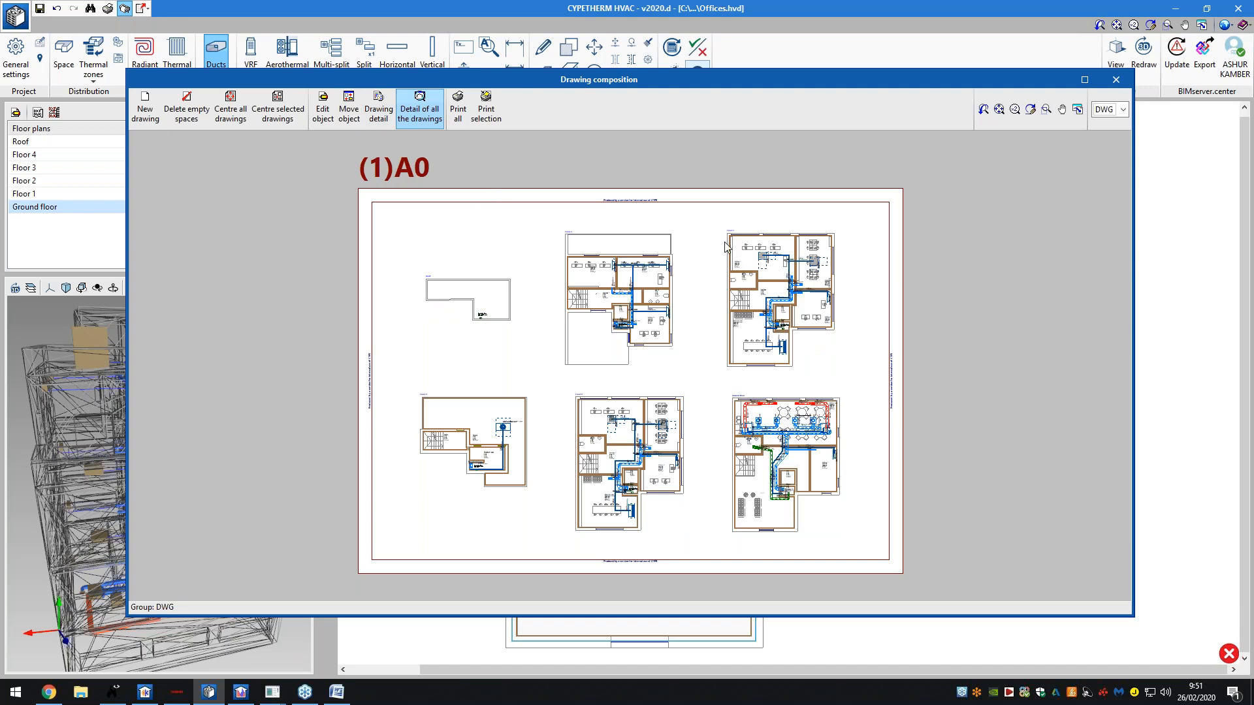
scroll(691, 359, up, 1)
scroll(738, 426, up, 3)
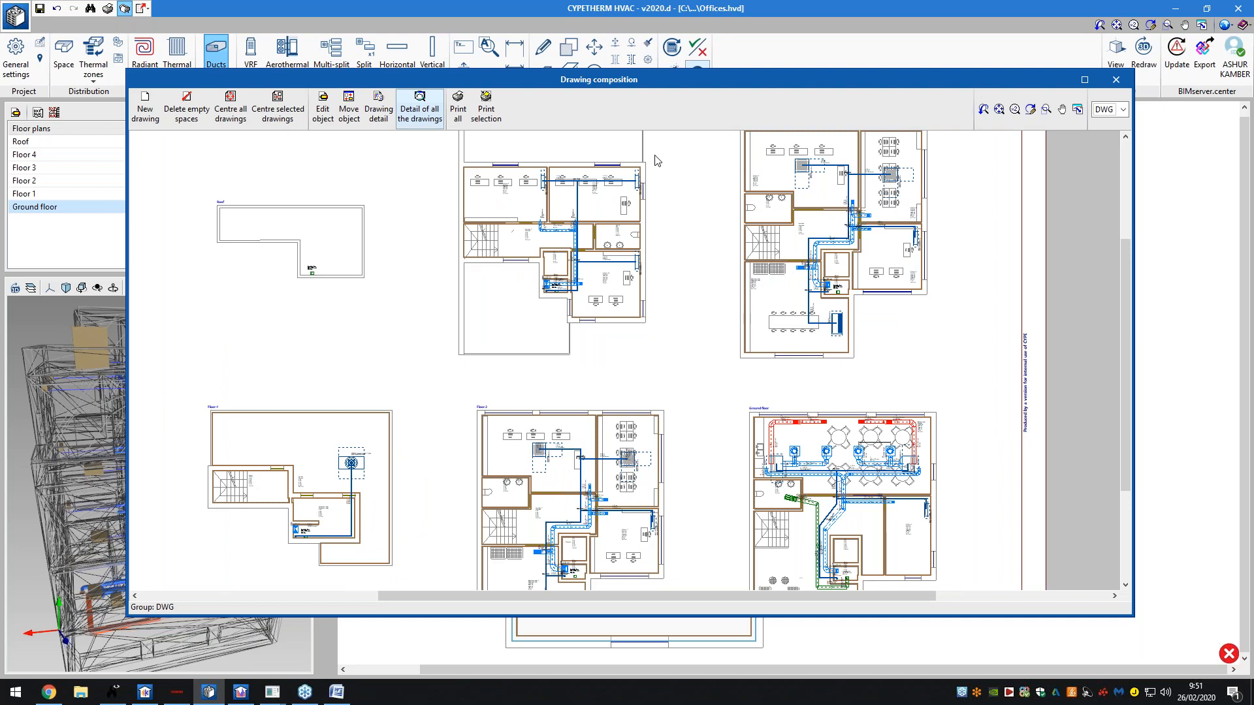
click(1124, 80)
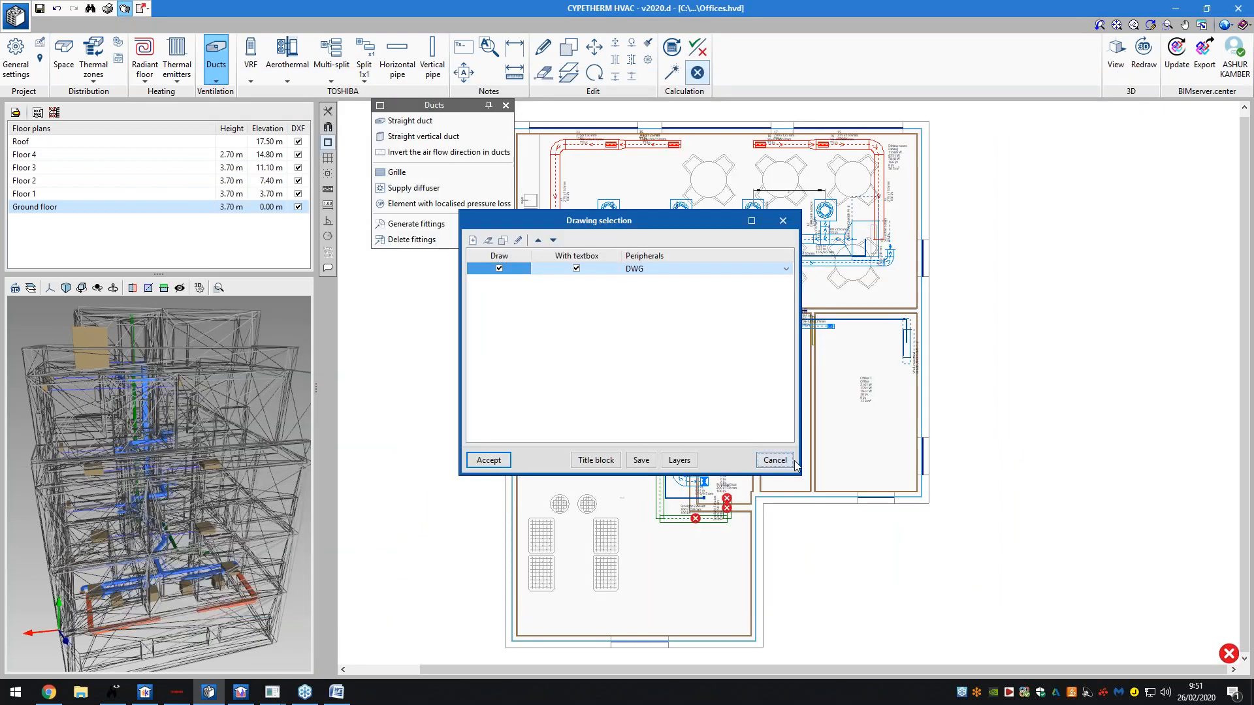
click(793, 461)
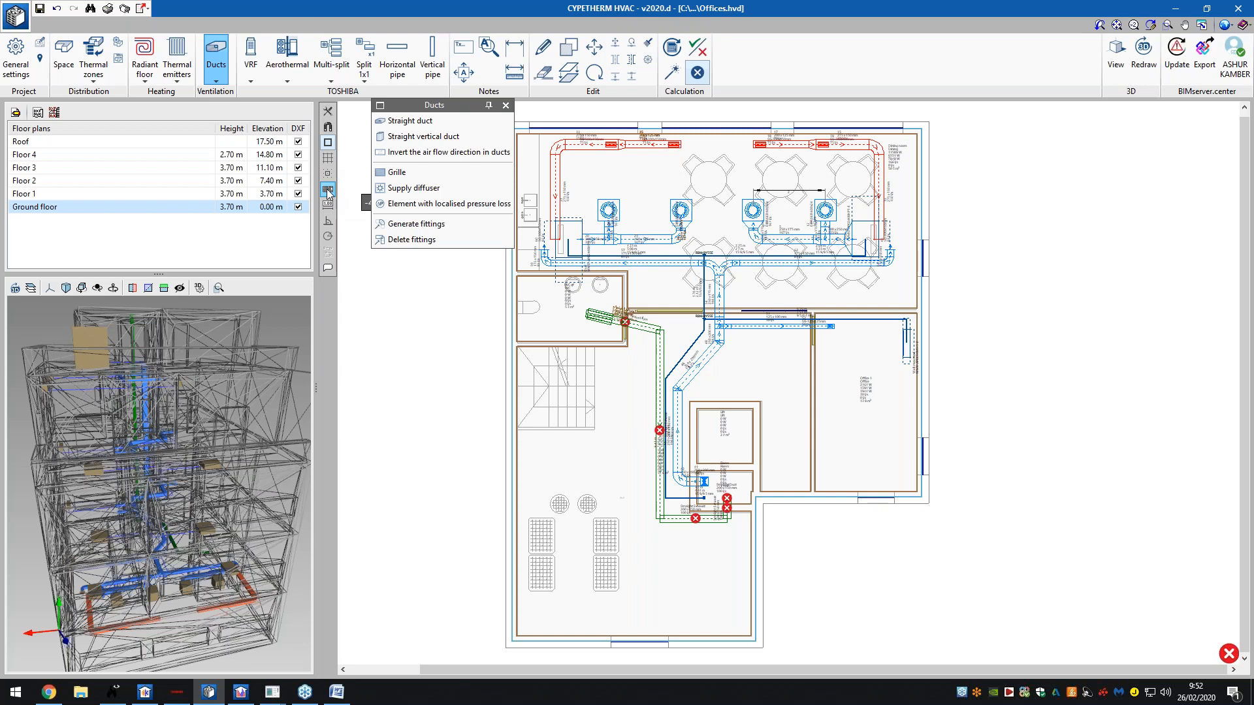
drag(143, 373, 169, 319)
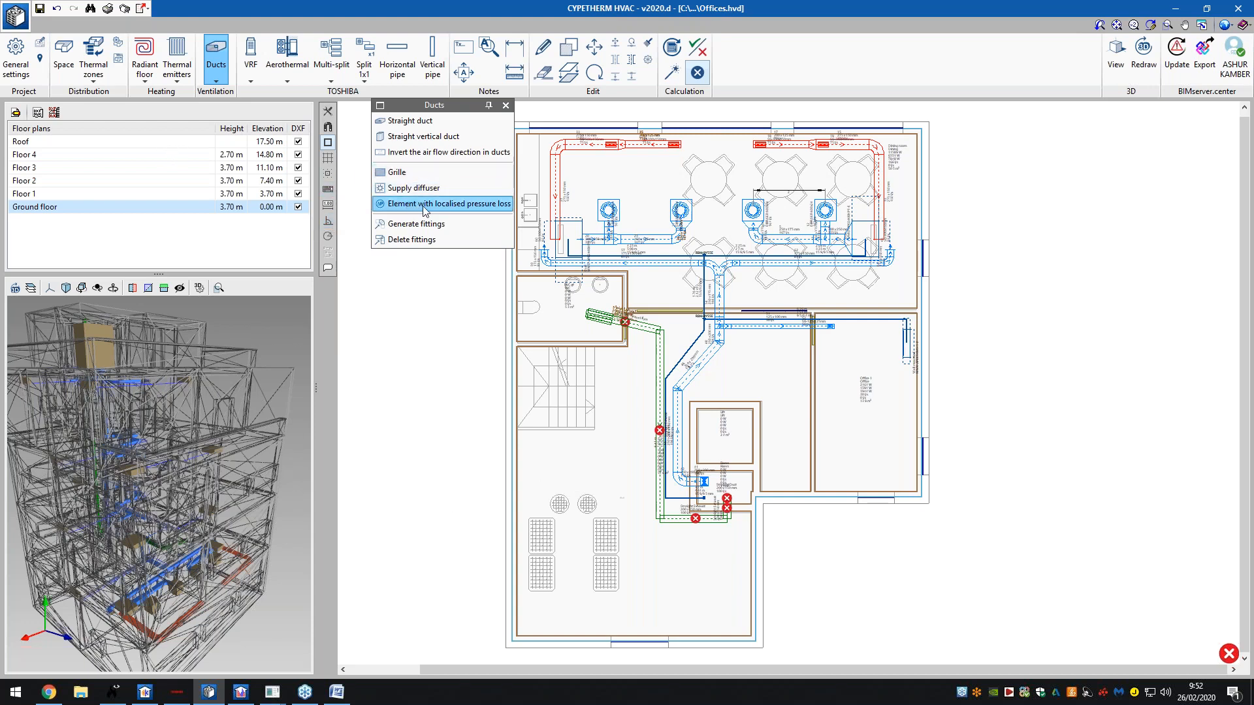
scroll(679, 263, up, 4)
scroll(679, 261, up, 3)
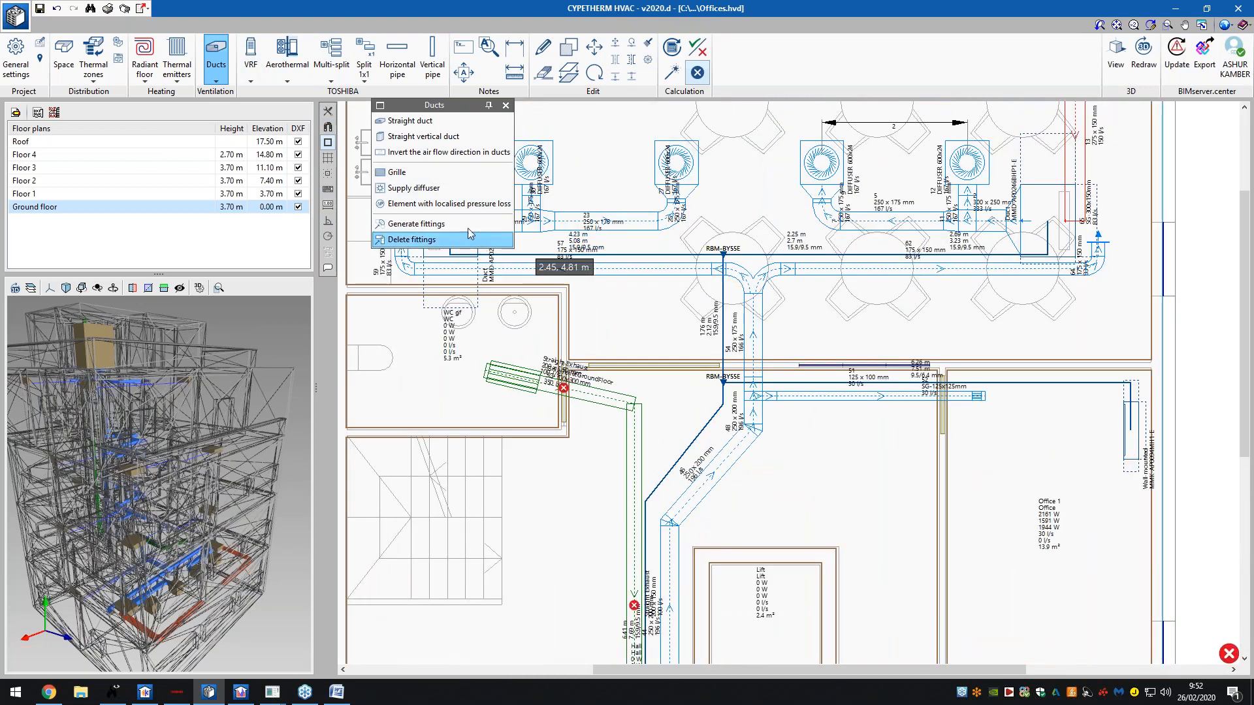
- Show elbow 24's ASHRAE CR3-1 pressure-drop check for the 250 mm, 90° smooth-radius elbow
click(484, 225)
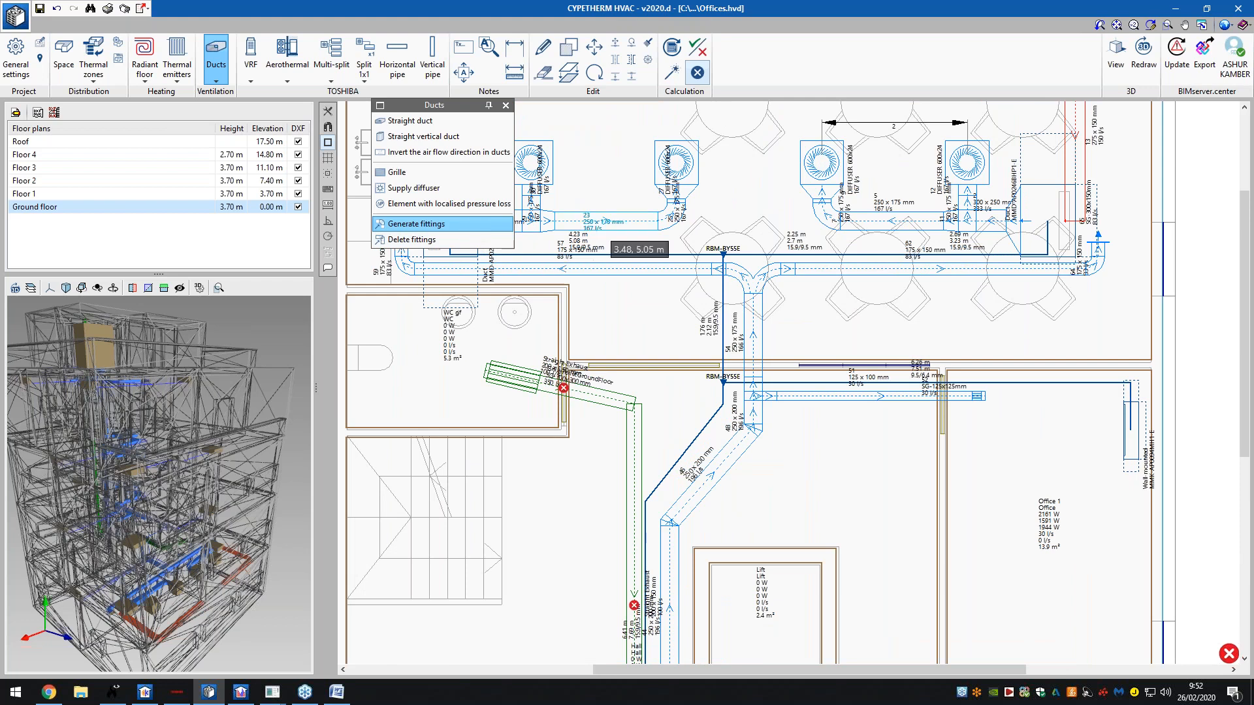
click(667, 222)
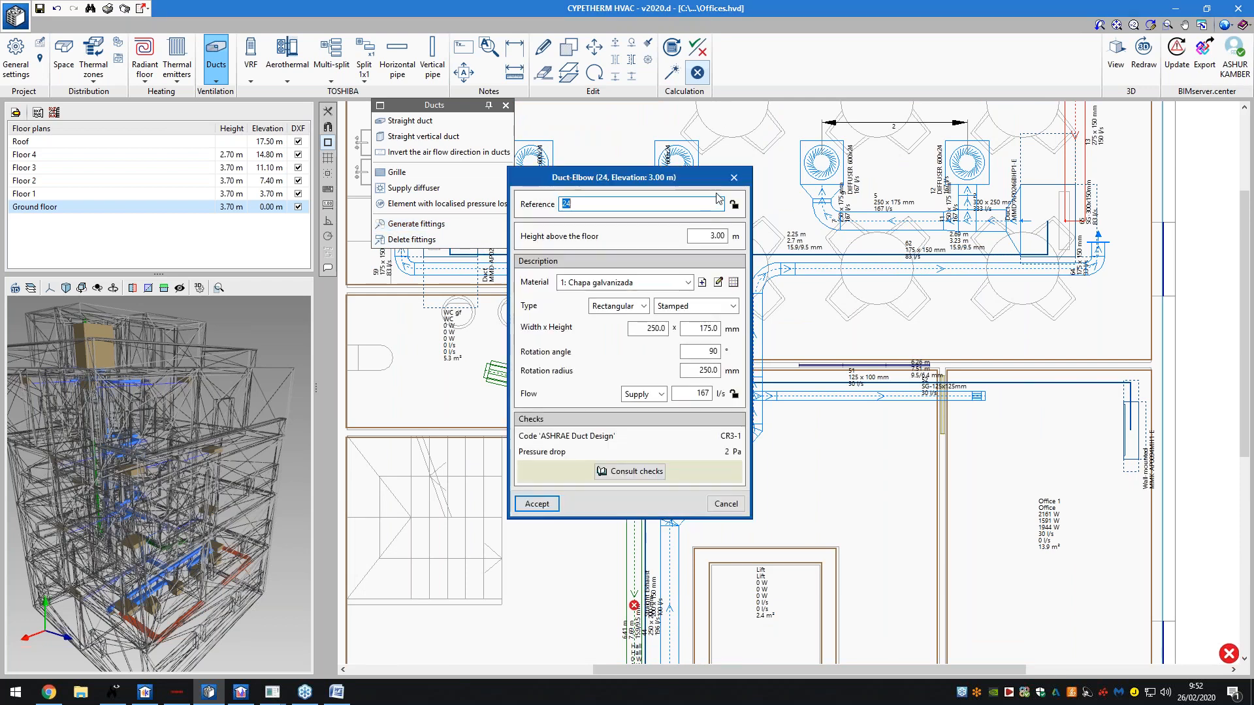
click(733, 178)
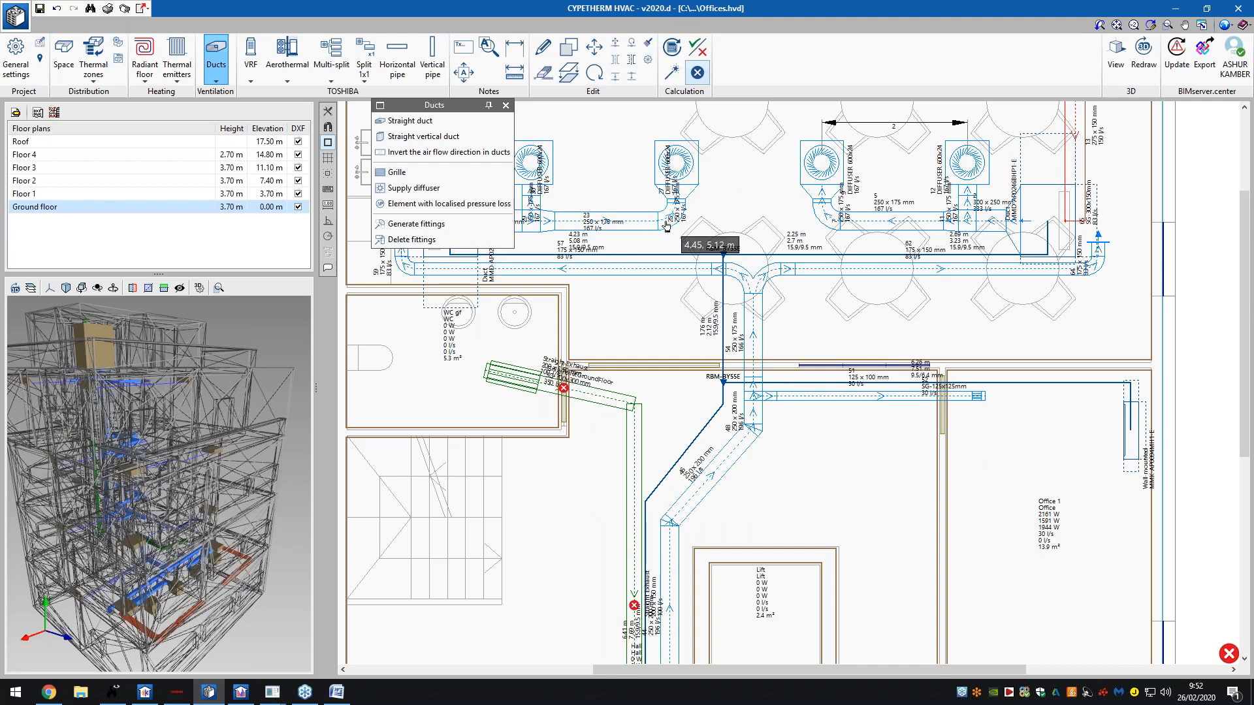
click(666, 225)
click(648, 474)
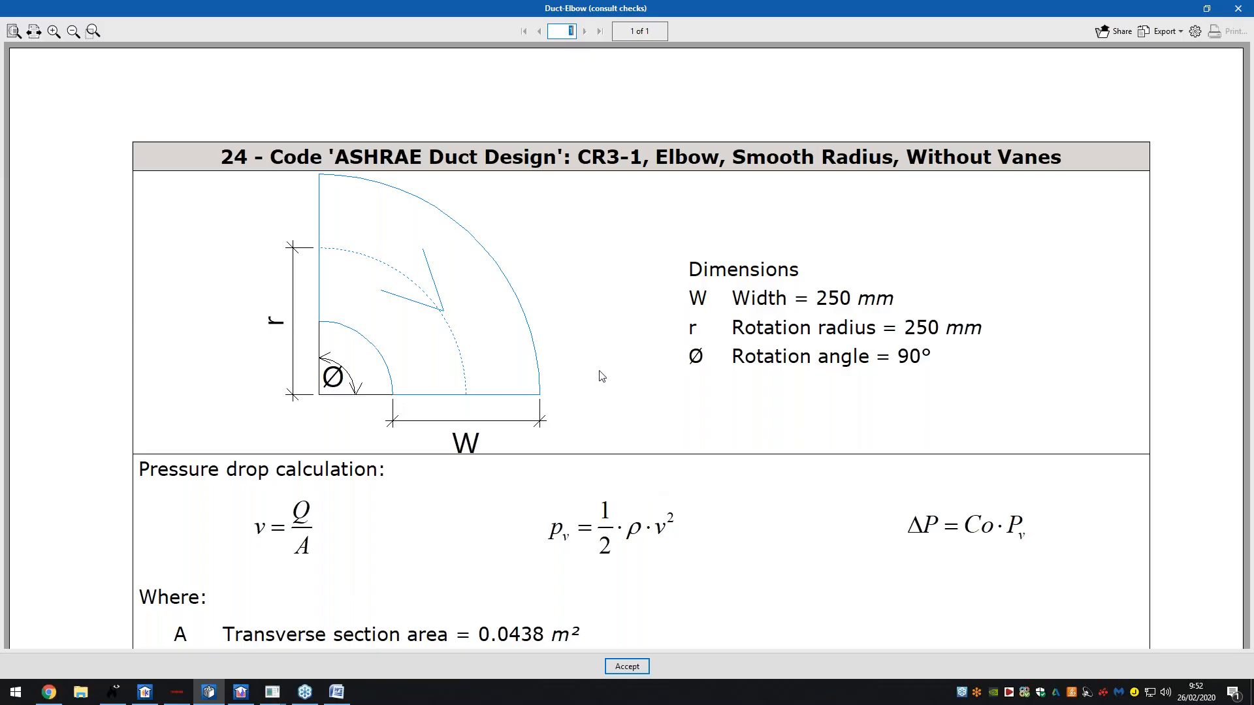
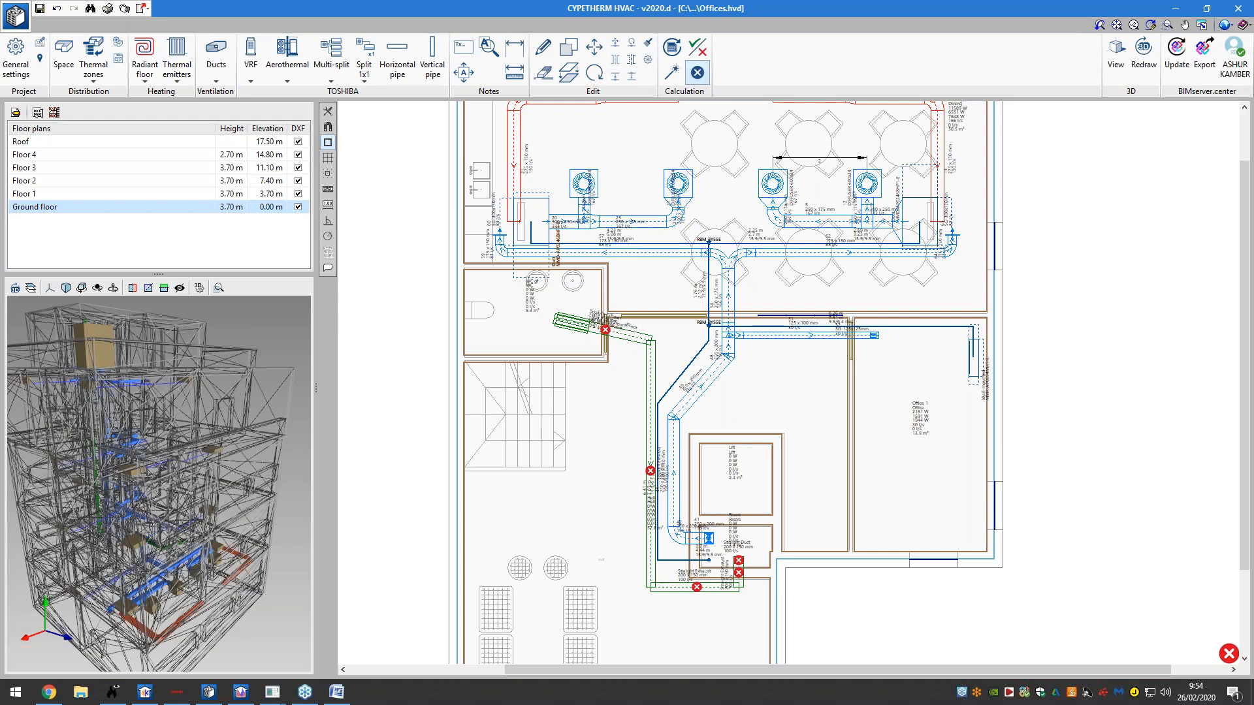
- Bring CYPETHERM LOADS to the front, showing the A CORUNA location data
click(161, 694)
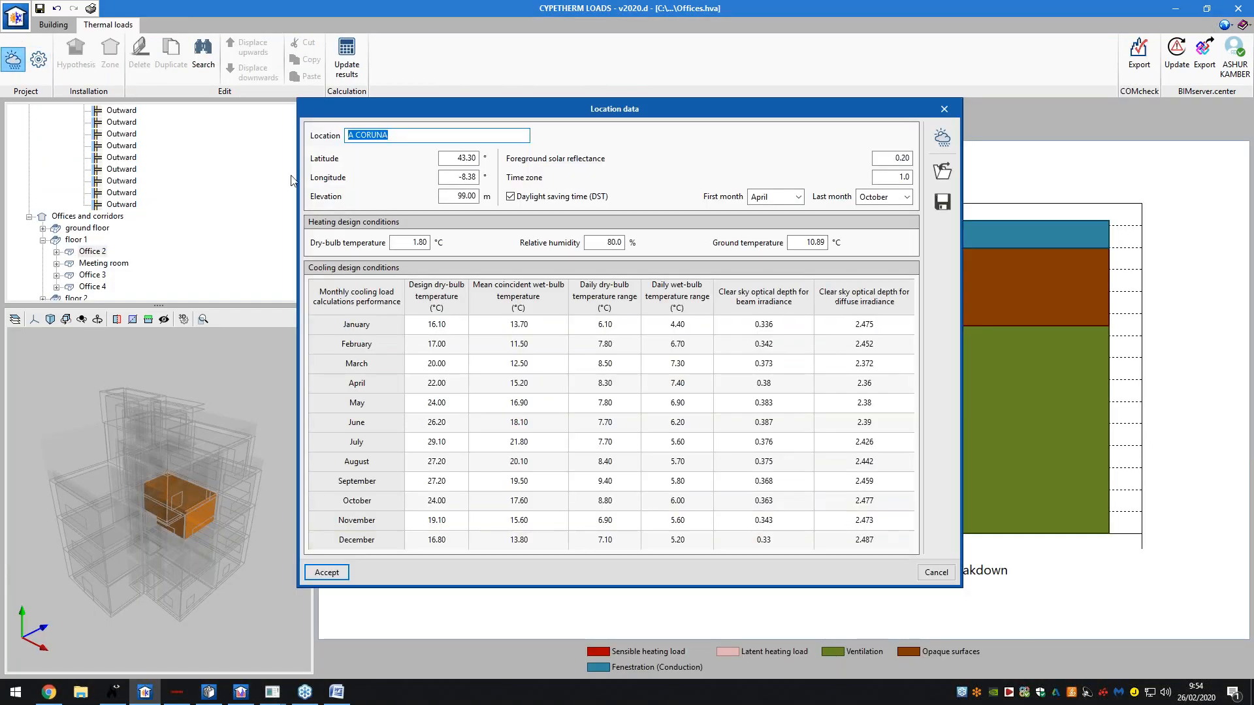
- Load climate data from the ASHRAE station AHTOPOL, Bulgaria, in region 6 - EUROPE
click(941, 136)
click(686, 238)
click(693, 309)
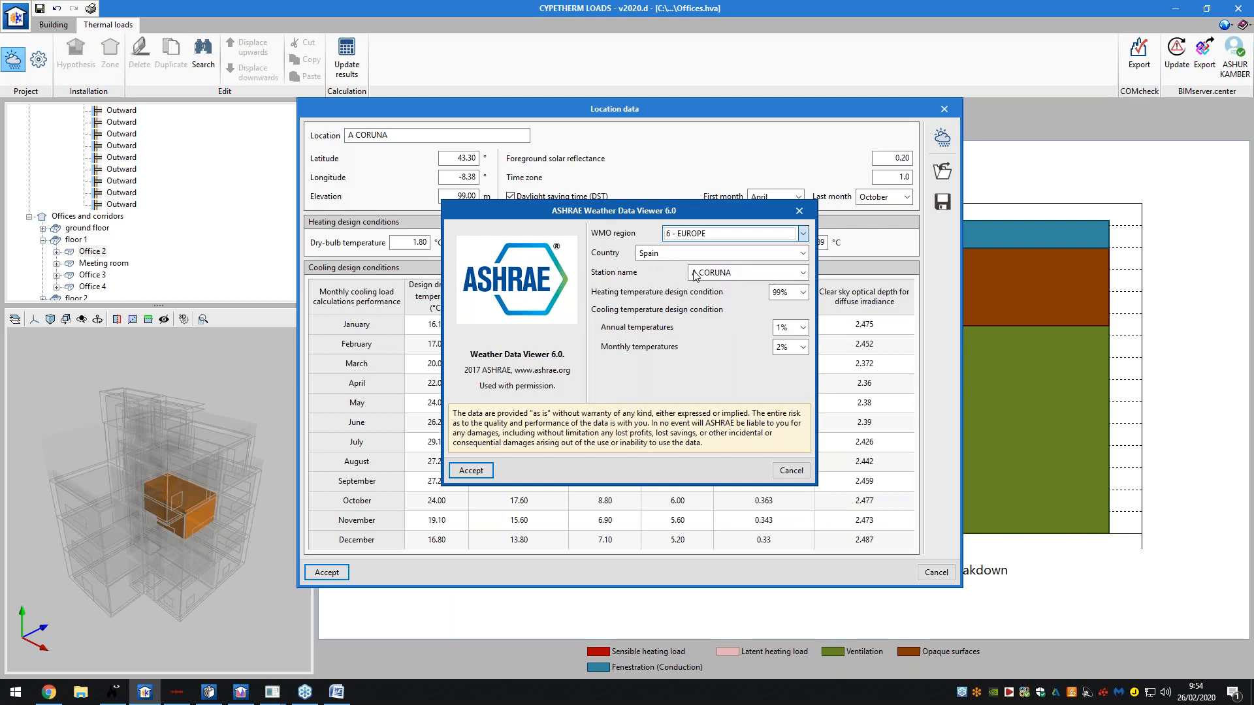
click(697, 254)
scroll(702, 298, up, 10)
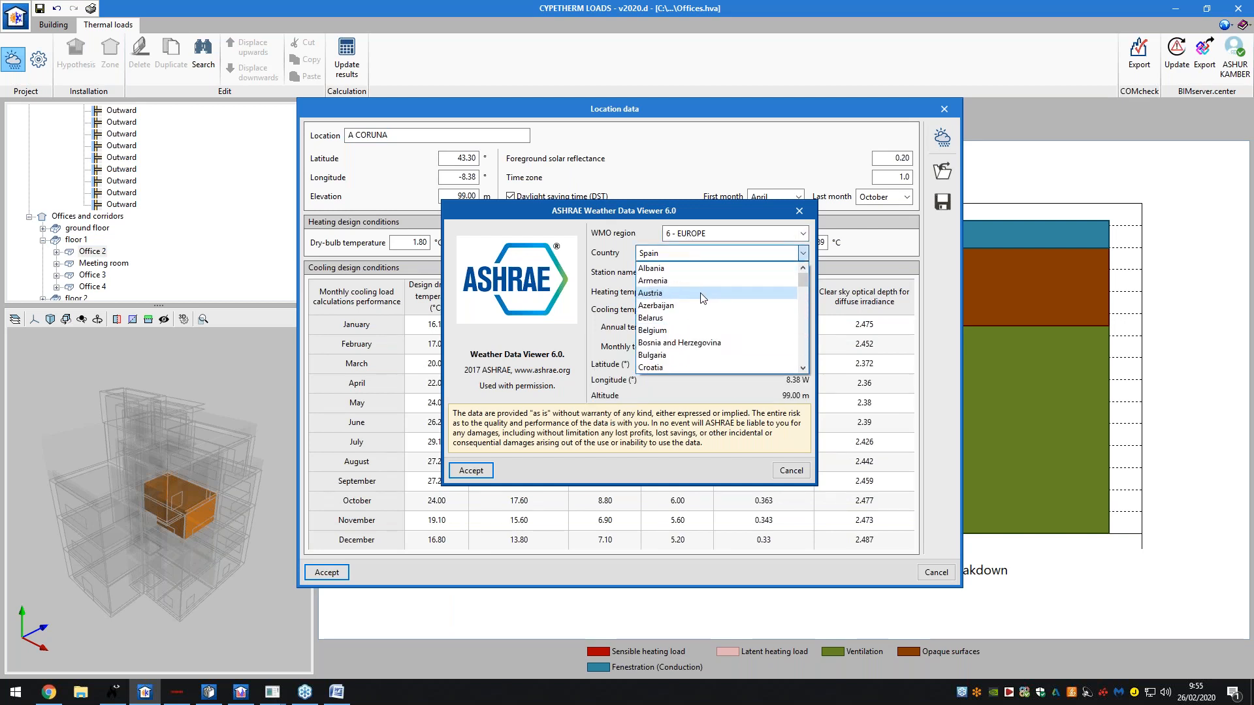
click(679, 354)
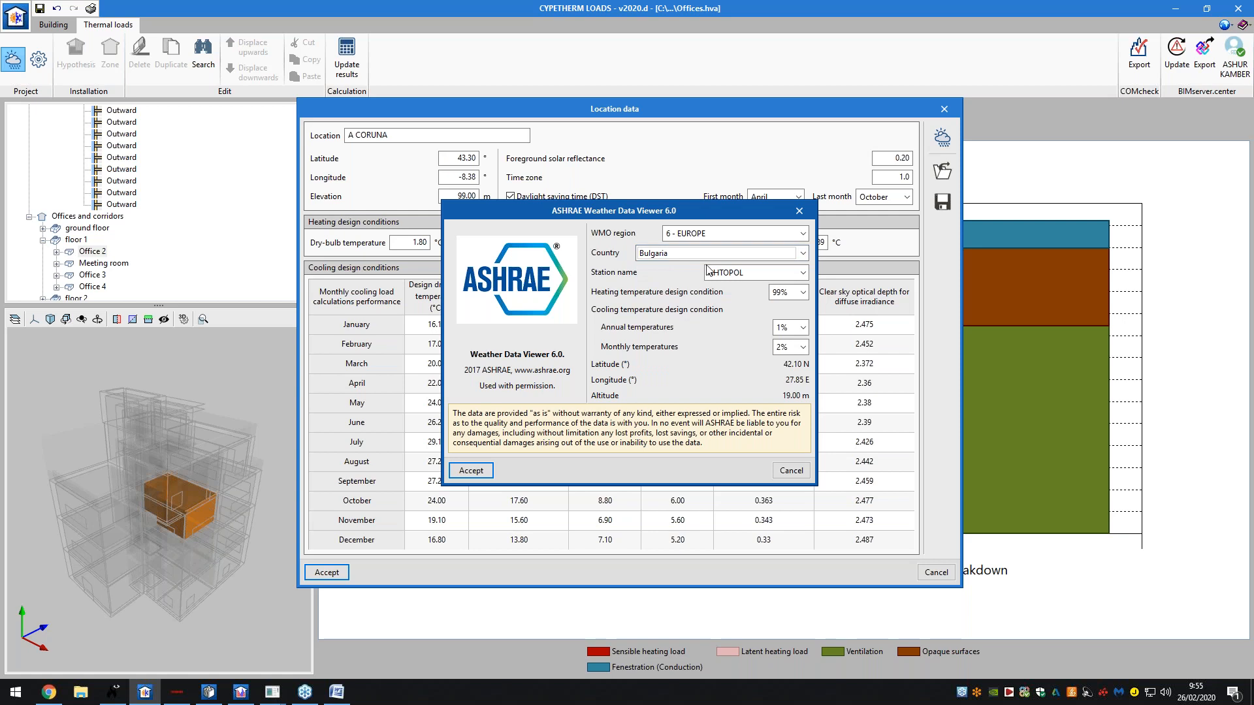
click(707, 270)
scroll(741, 311, down, 5)
scroll(741, 312, down, 3)
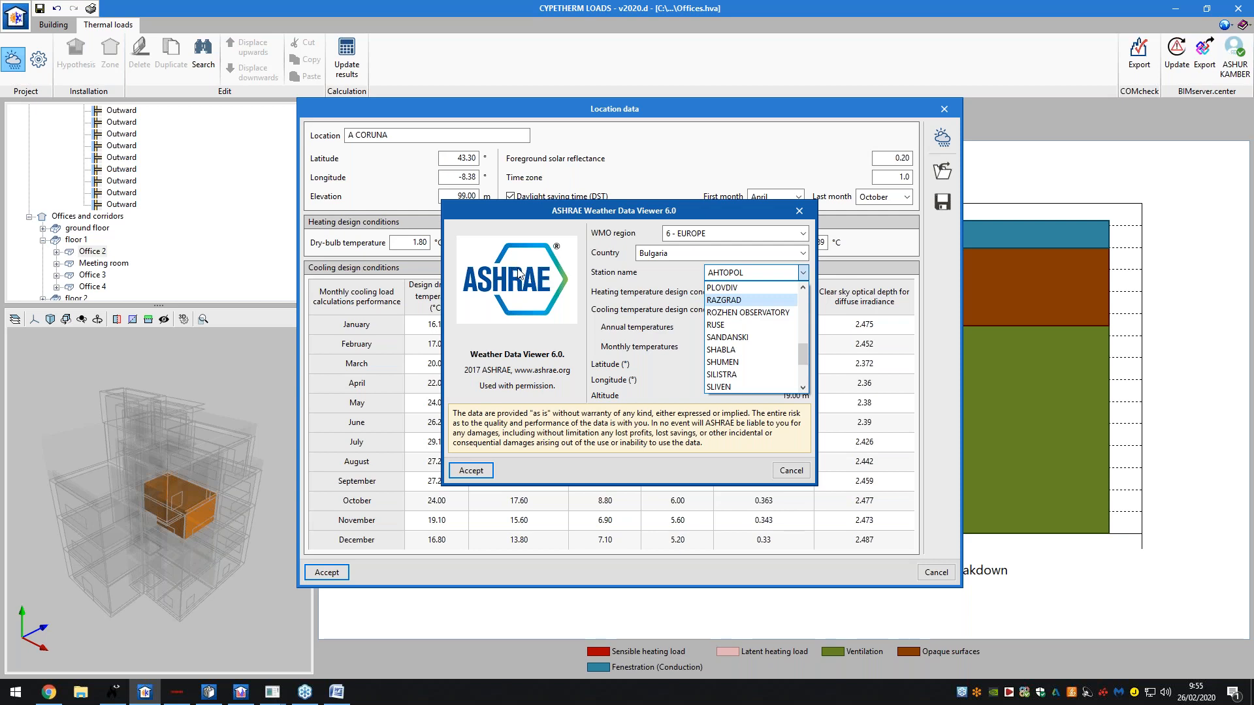
scroll(736, 321, down, 2)
scroll(738, 323, up, 8)
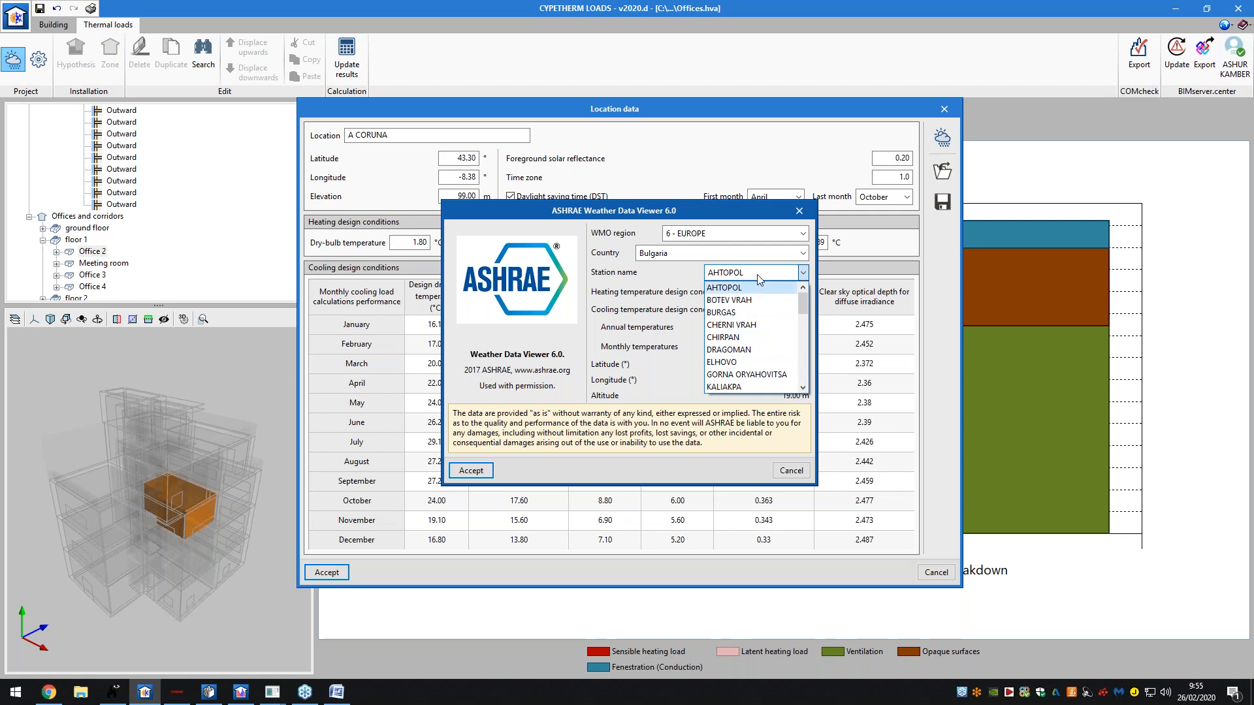
click(777, 288)
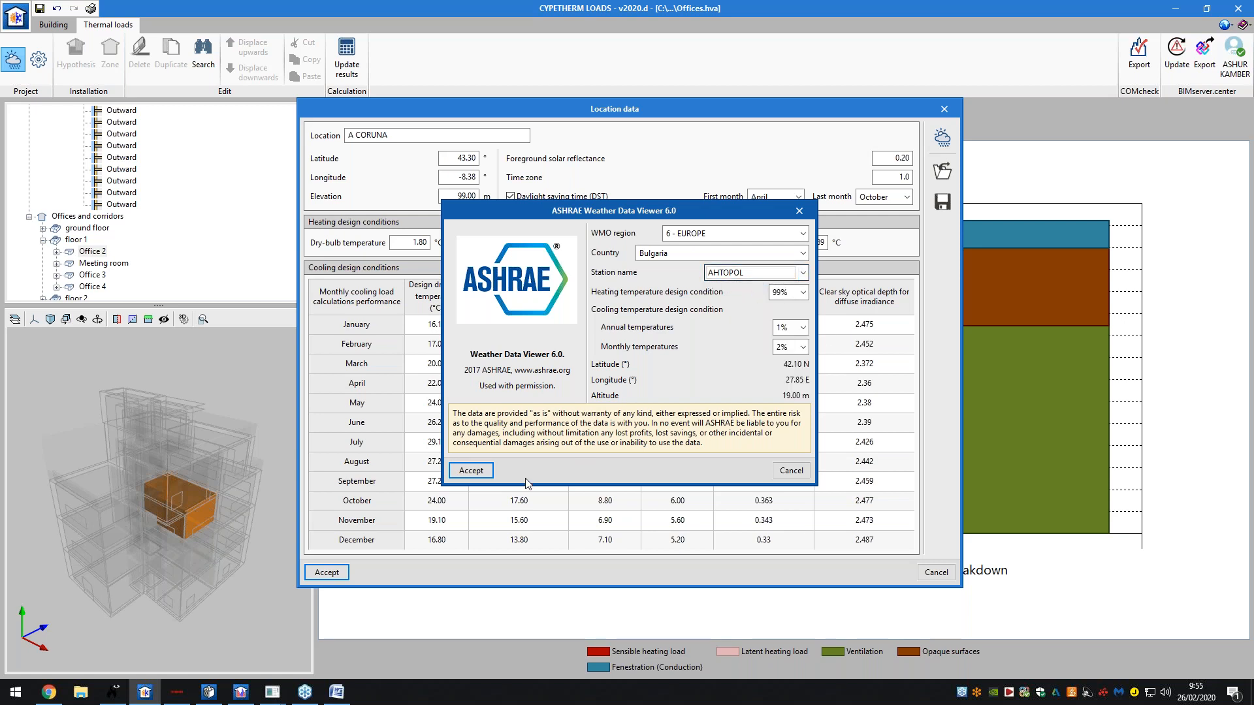
click(471, 470)
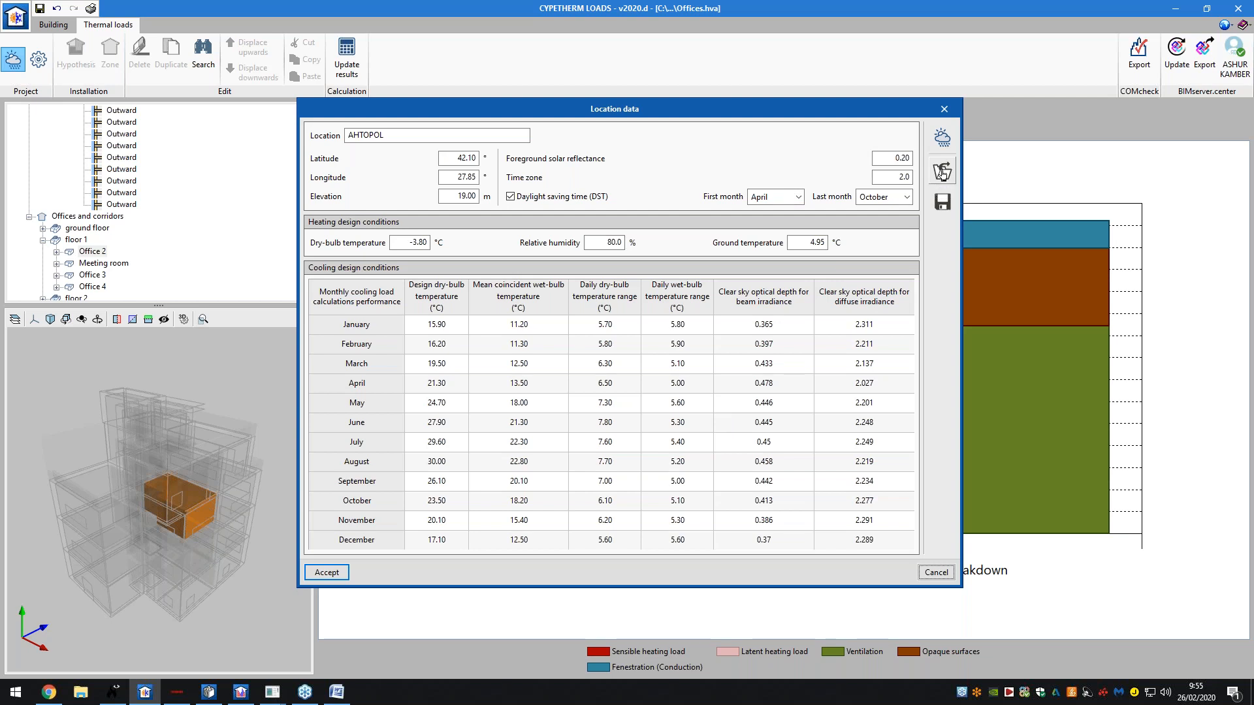
- Review the monthly wet-bulb temperatures (April 13.50) and beam irradiance optical depths
click(941, 172)
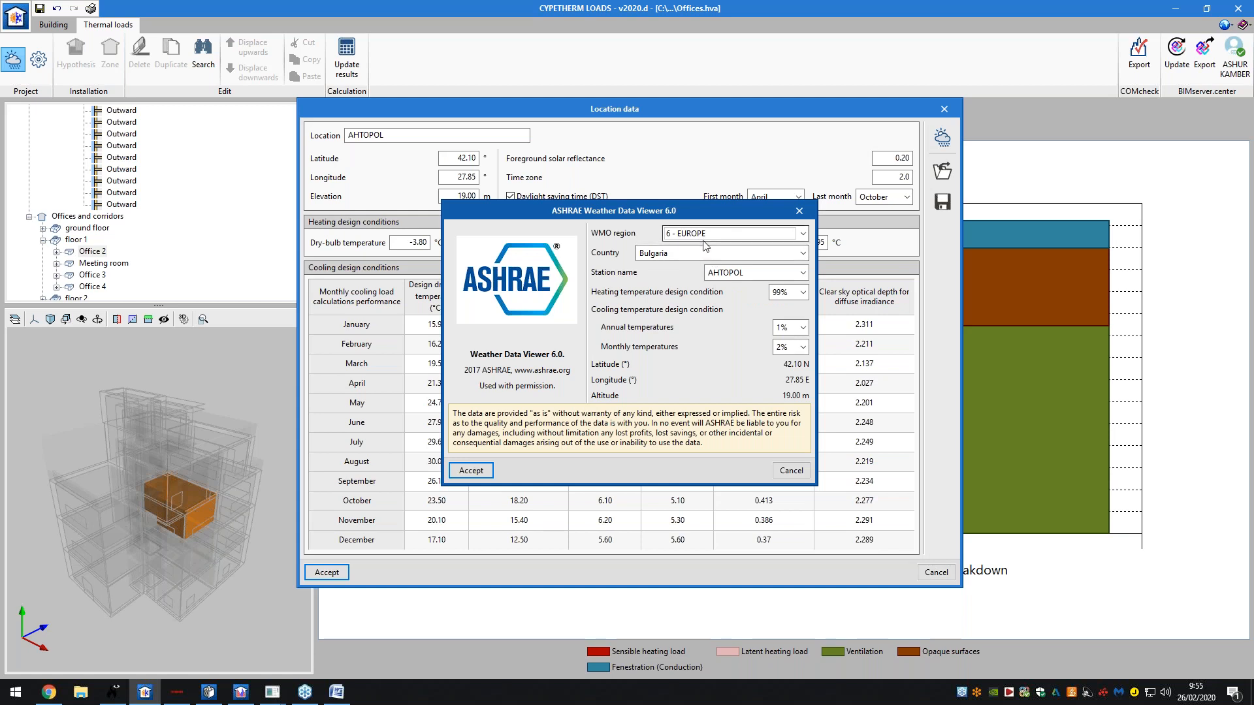
click(791, 470)
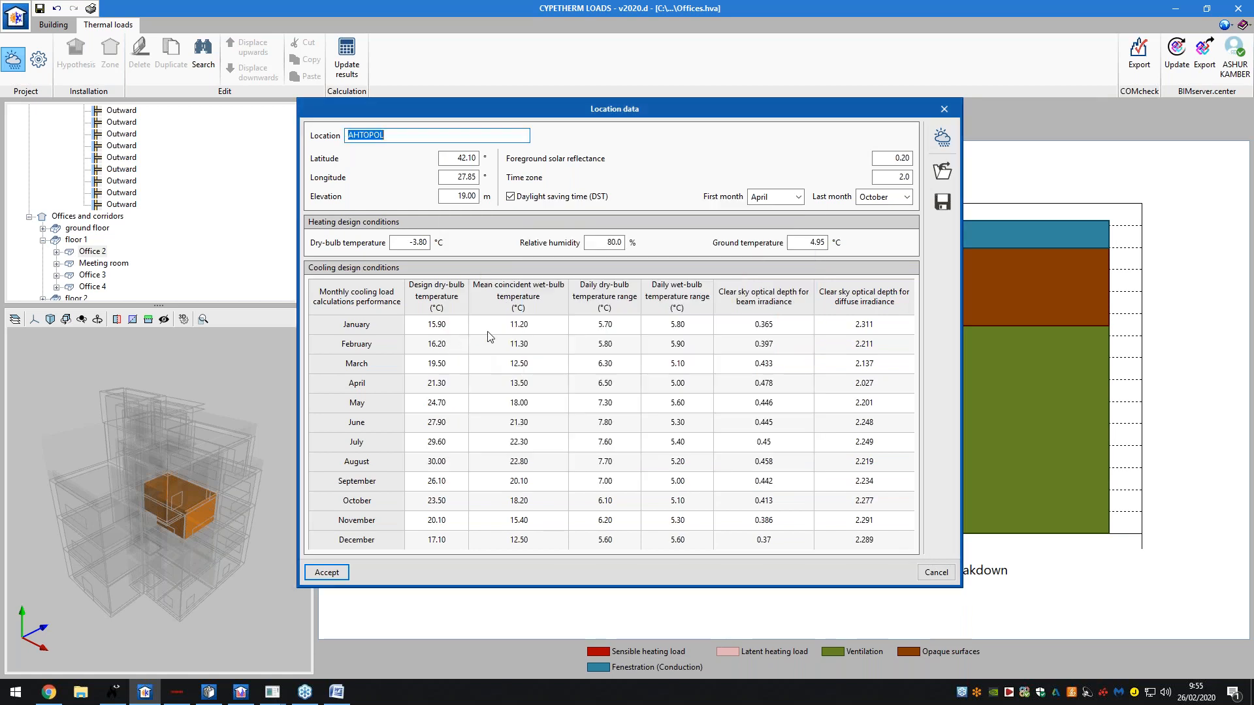
click(518, 324)
click(518, 346)
click(522, 384)
click(521, 367)
click(523, 389)
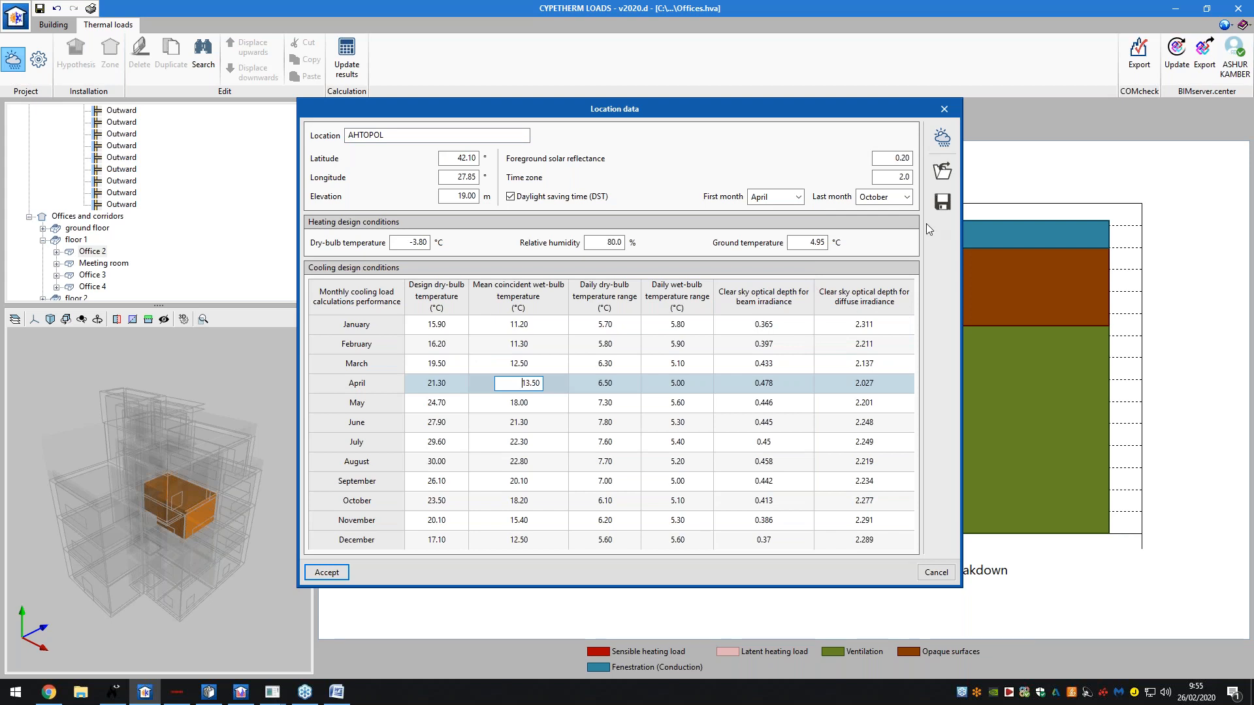
click(766, 344)
click(765, 363)
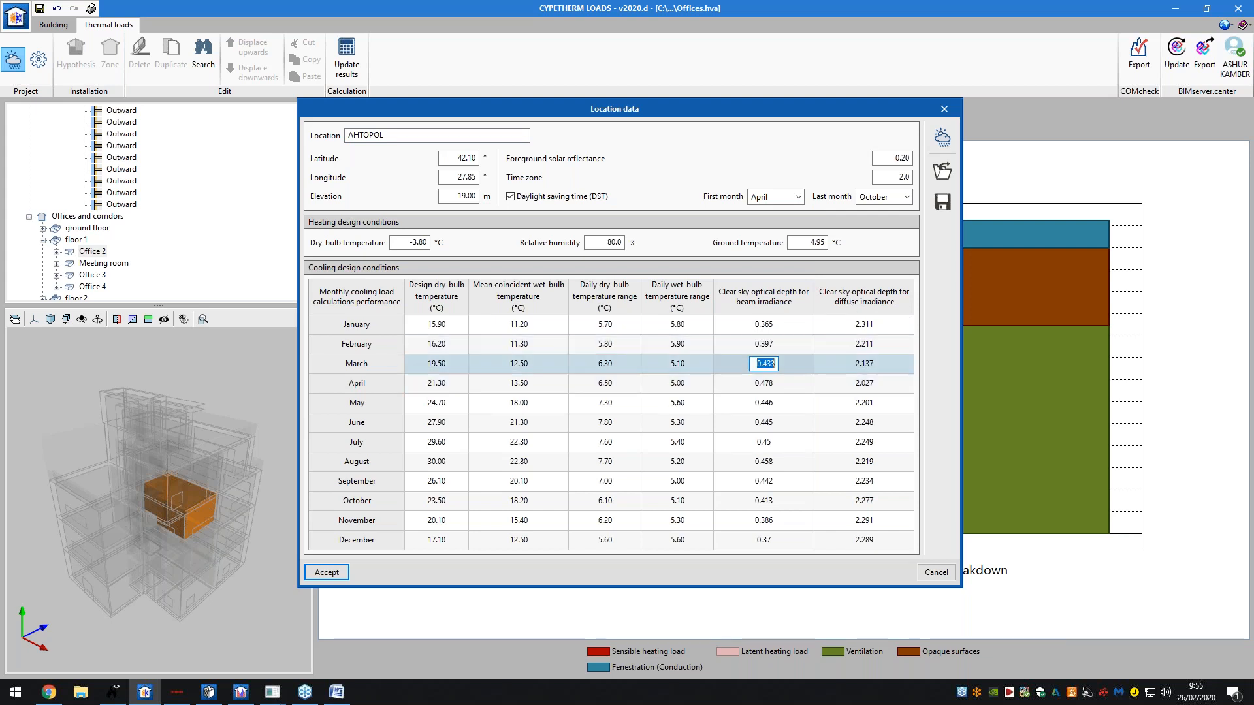
click(763, 403)
click(796, 325)
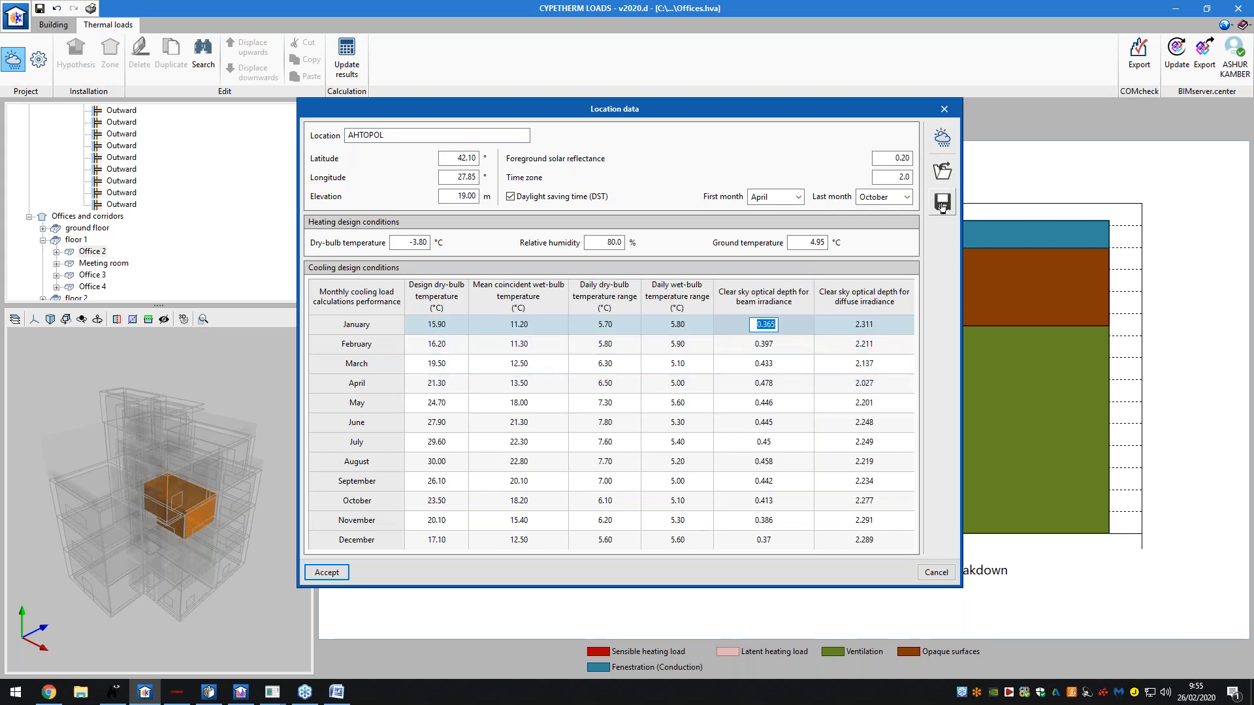
- Cancel saving the location data to a file and accept the Location data
click(942, 202)
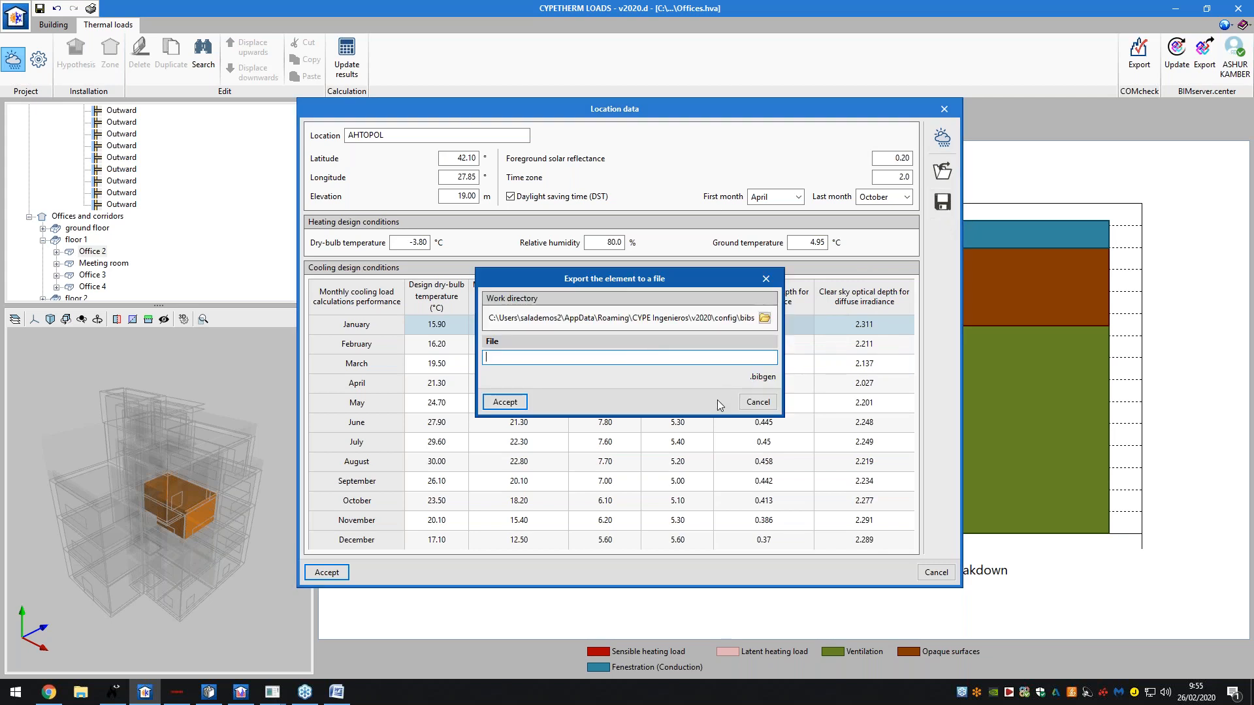
click(758, 402)
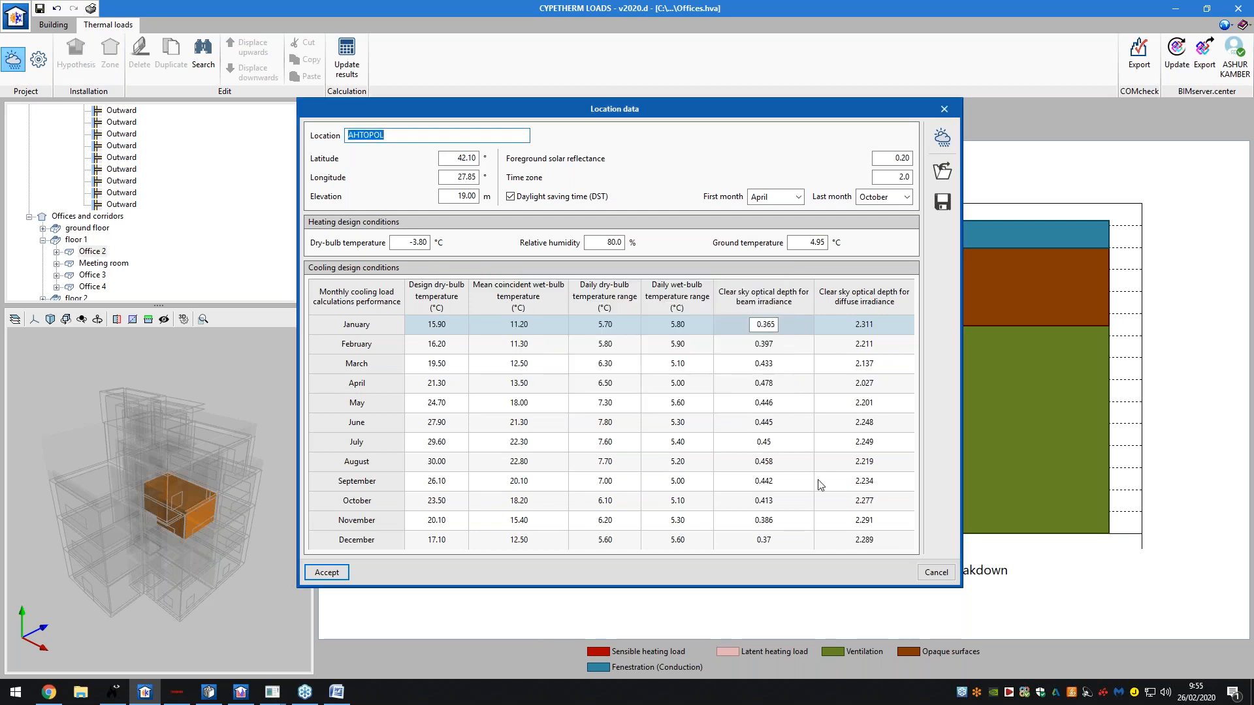
click(938, 573)
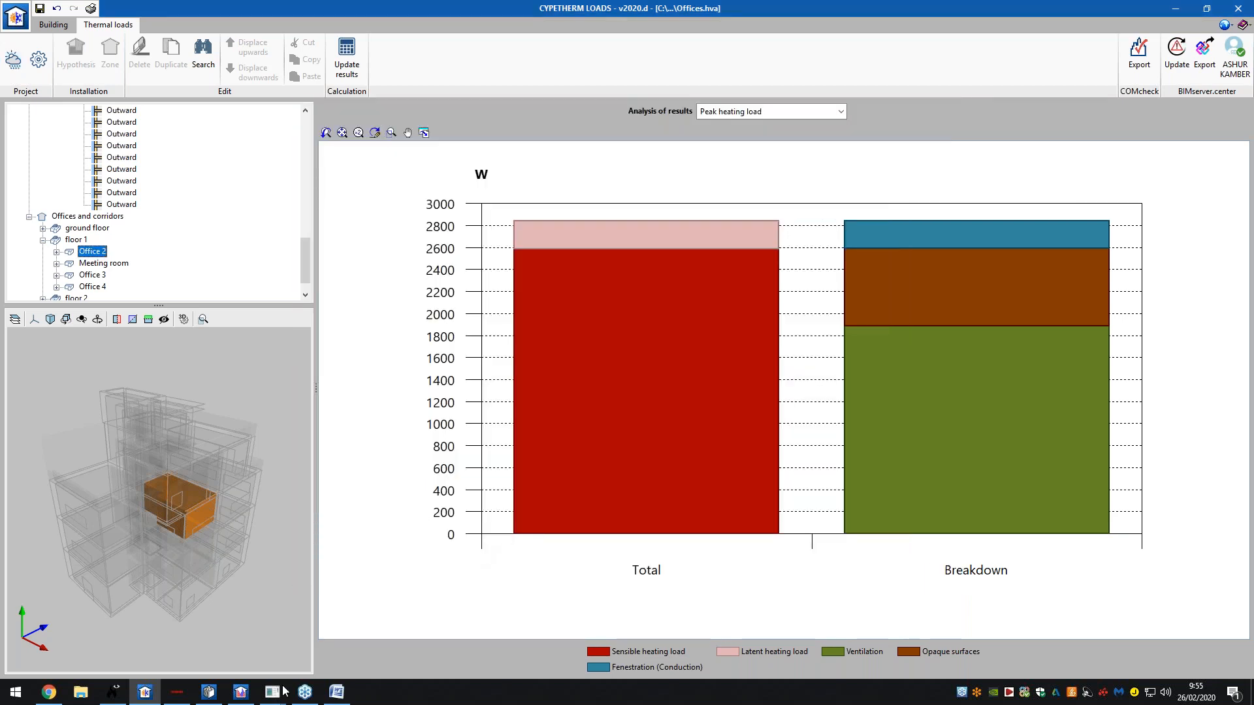
- Return to the CYPETHERM HVAC window with the ground-floor duct network
click(216, 700)
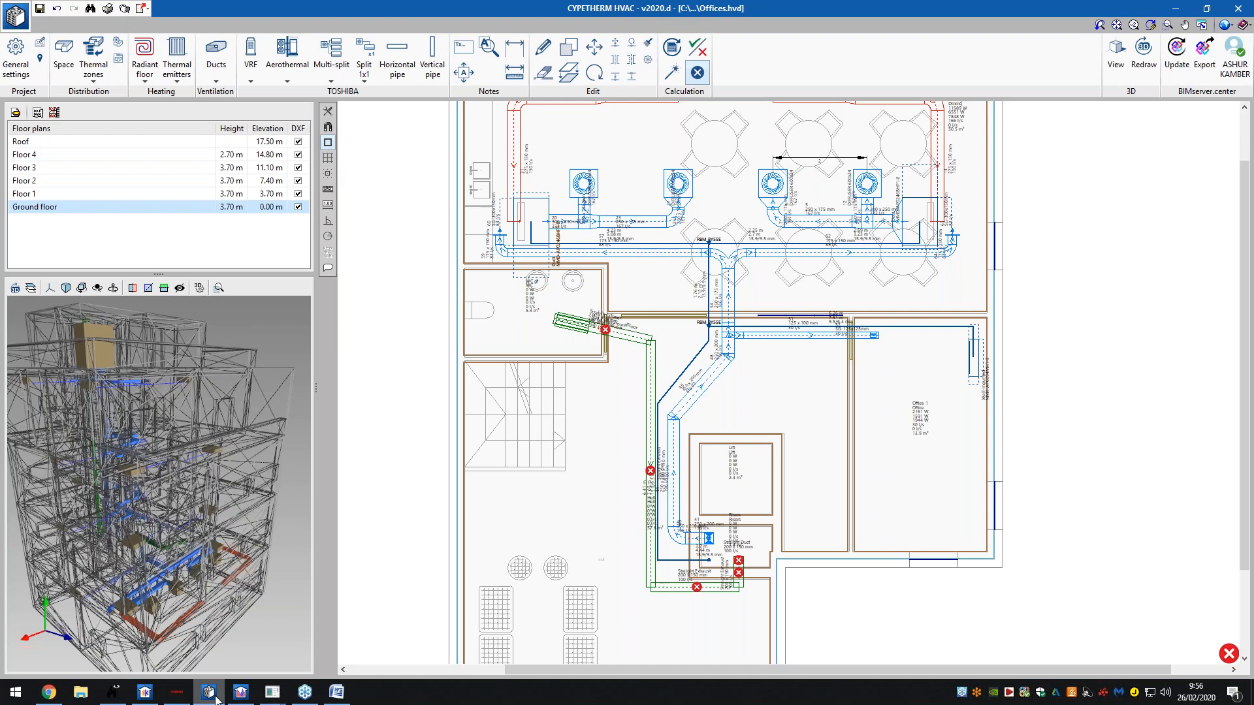
mouse_move(238, 698)
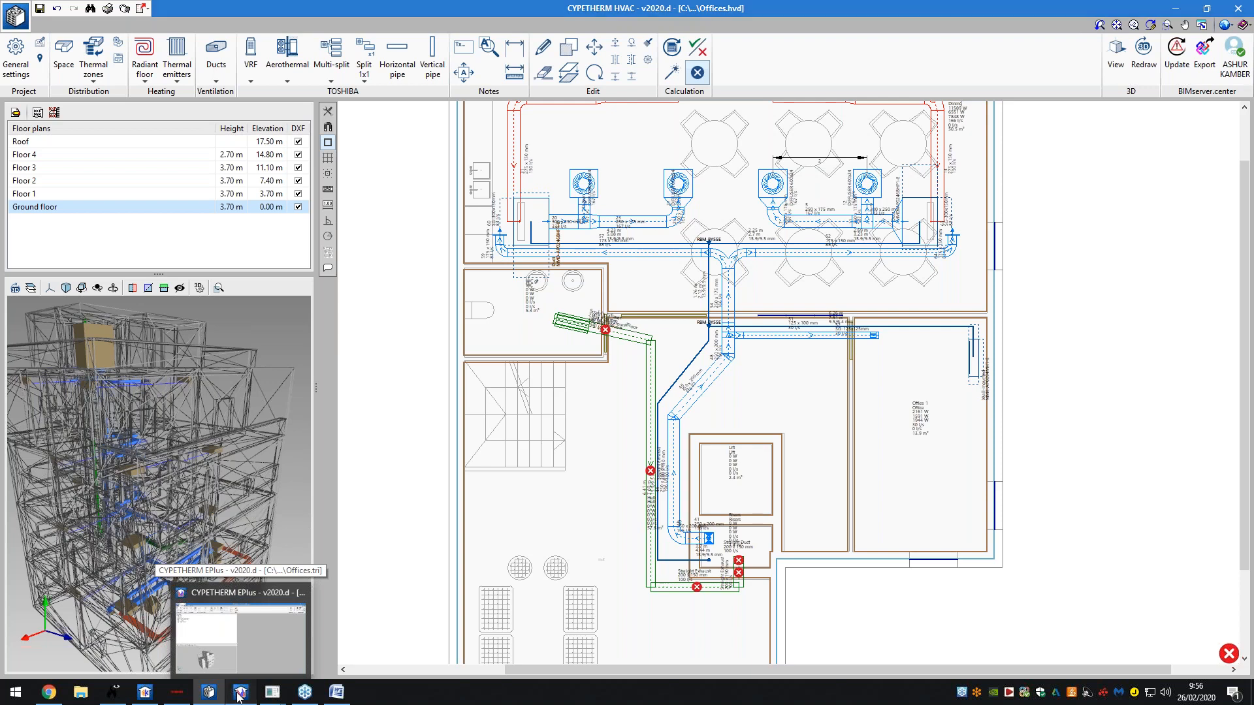
- In CYPETHERM EPlus, view the library Spaces and brick External walls, orbit, and expand SC01–SC03
click(240, 605)
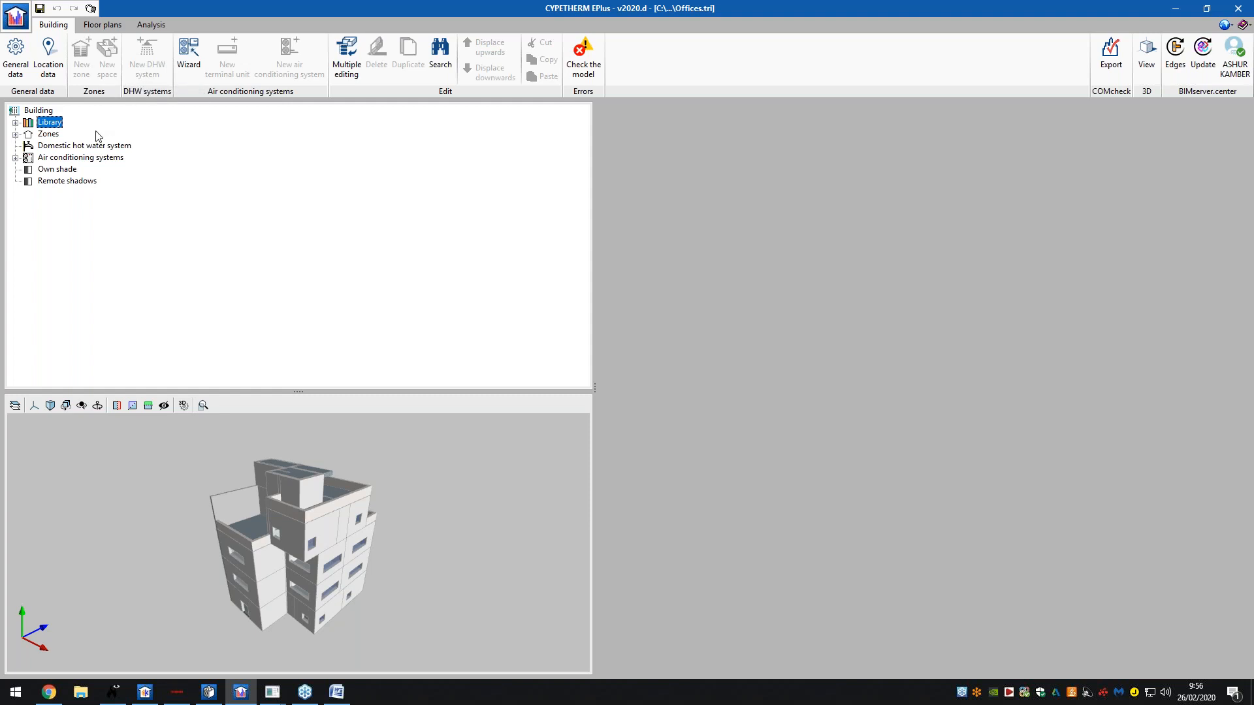
double_click(58, 124)
click(64, 134)
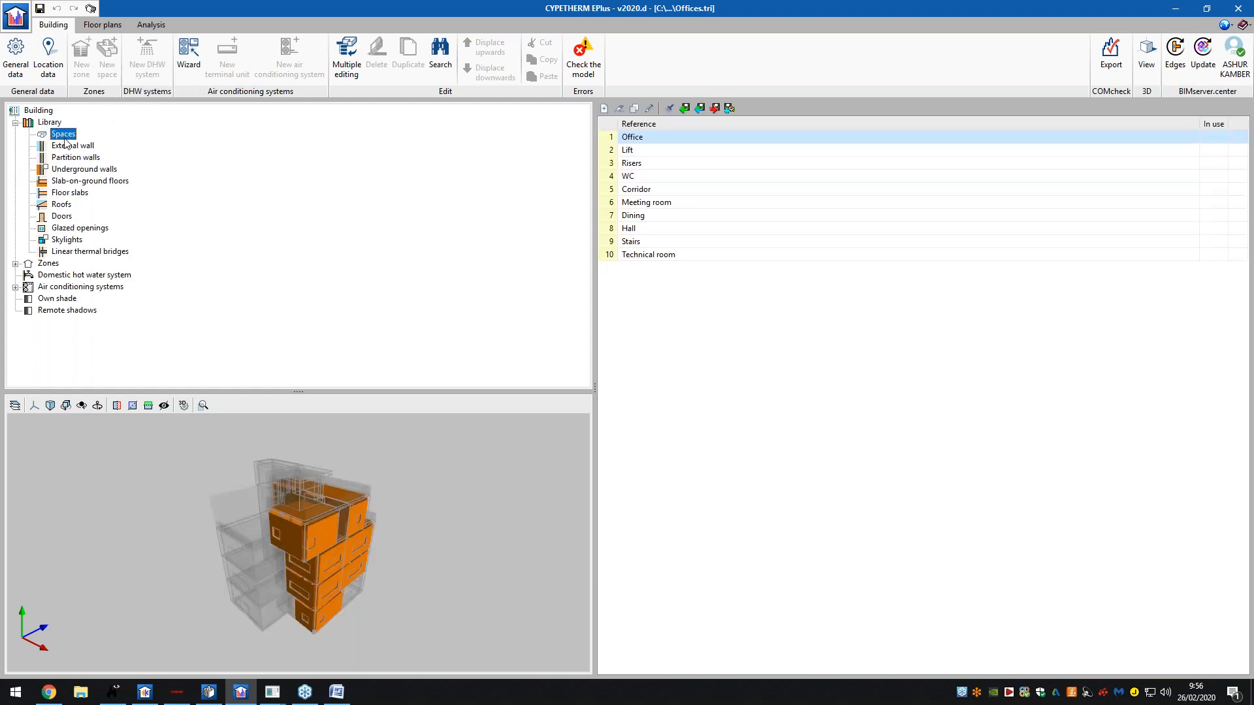
click(69, 147)
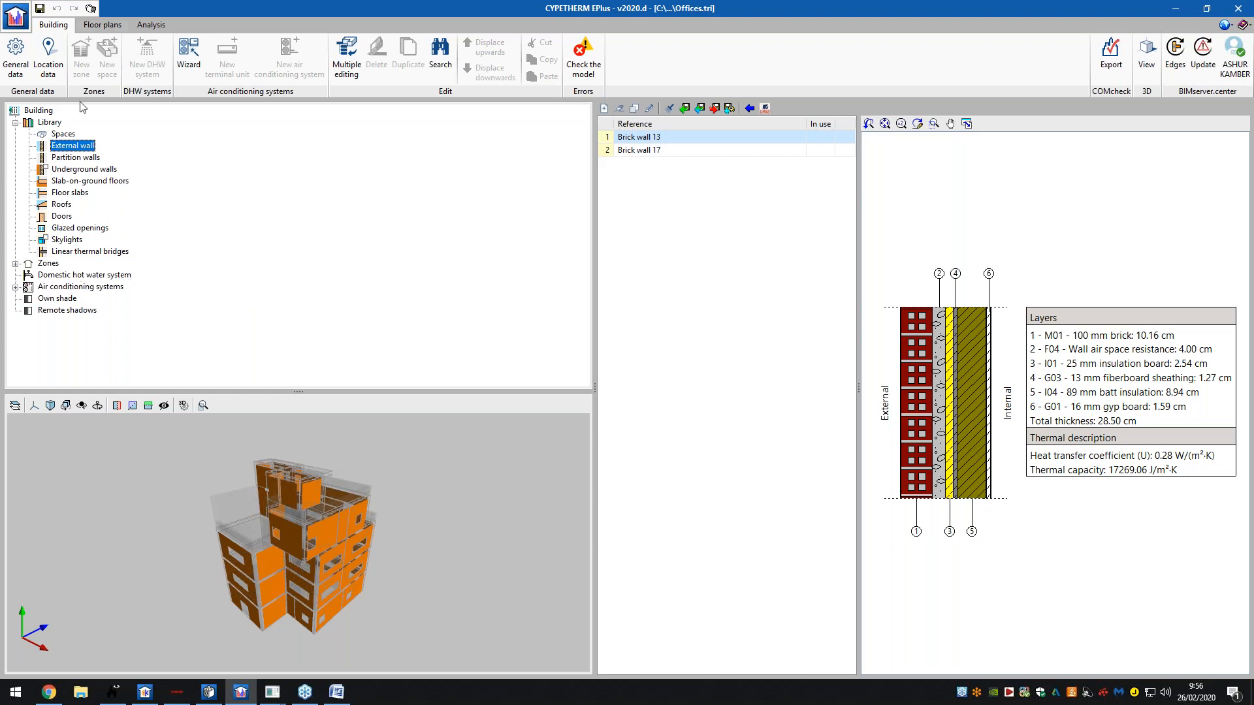
middle_drag(354, 526, 432, 494)
double_click(90, 288)
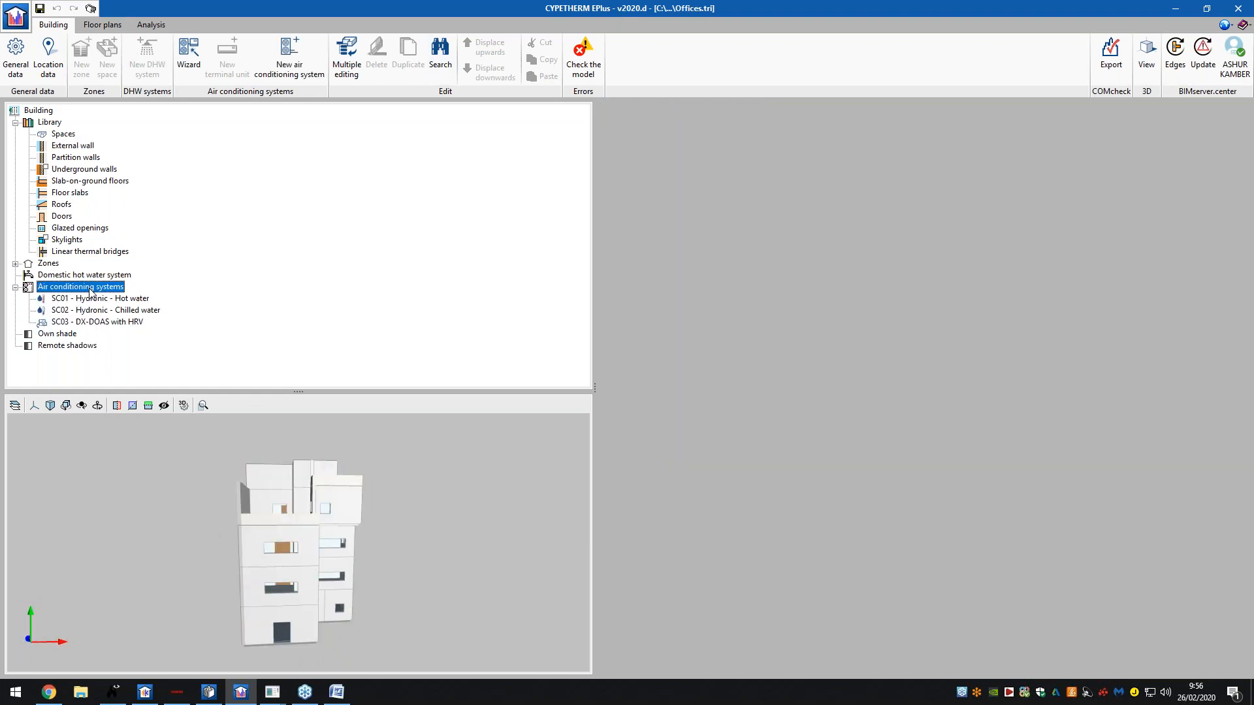
- Inspect the SC01 hot water, SC02 chilled water and SC03 DX-DOAS systems, then open General data
click(91, 300)
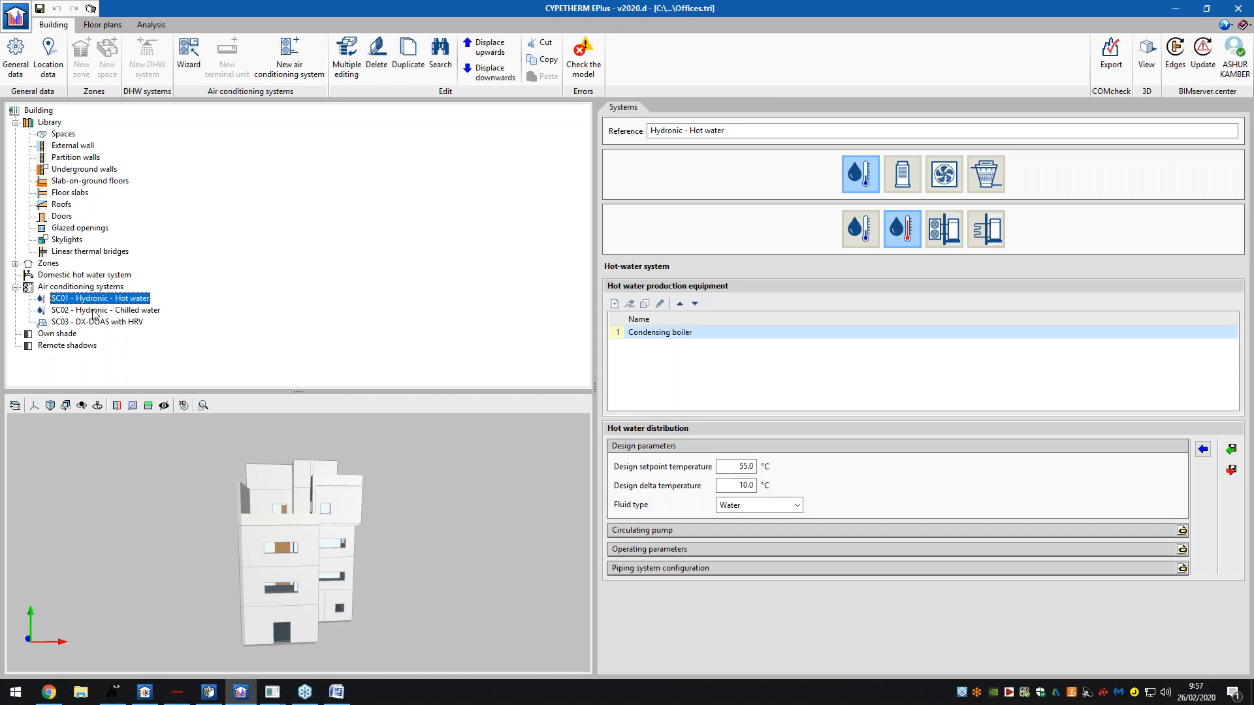
click(97, 300)
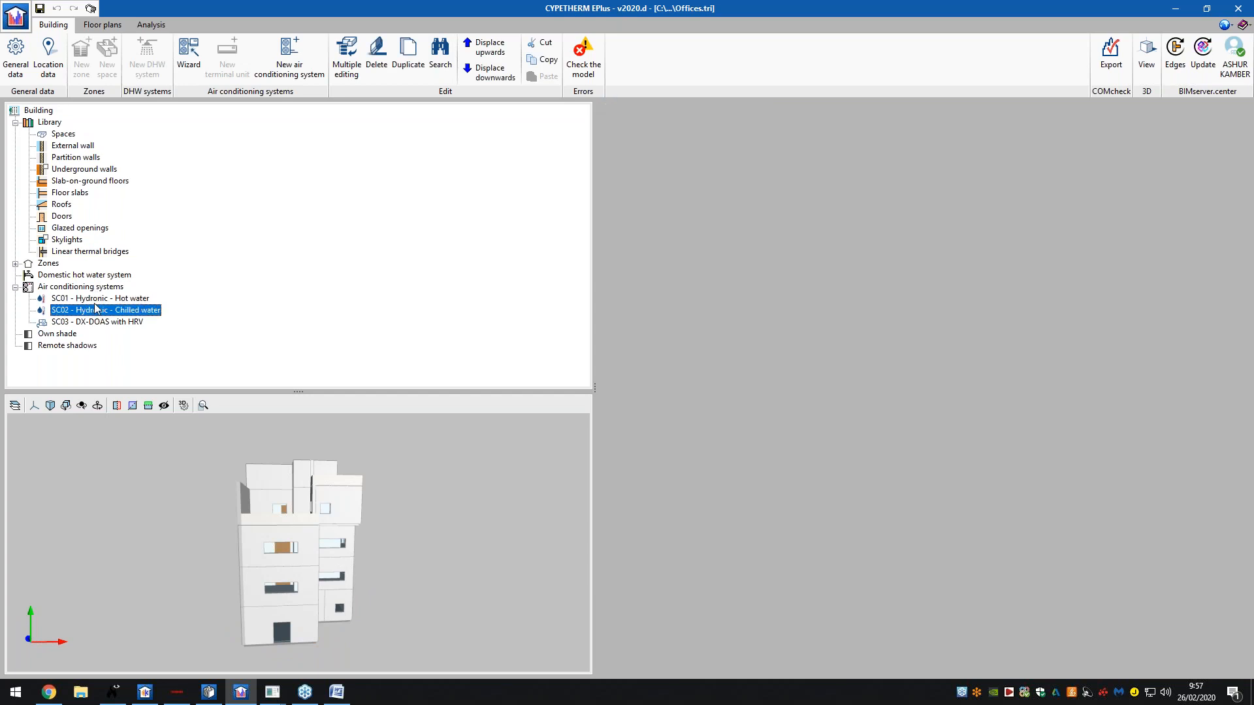
key(Down)
key(Down)
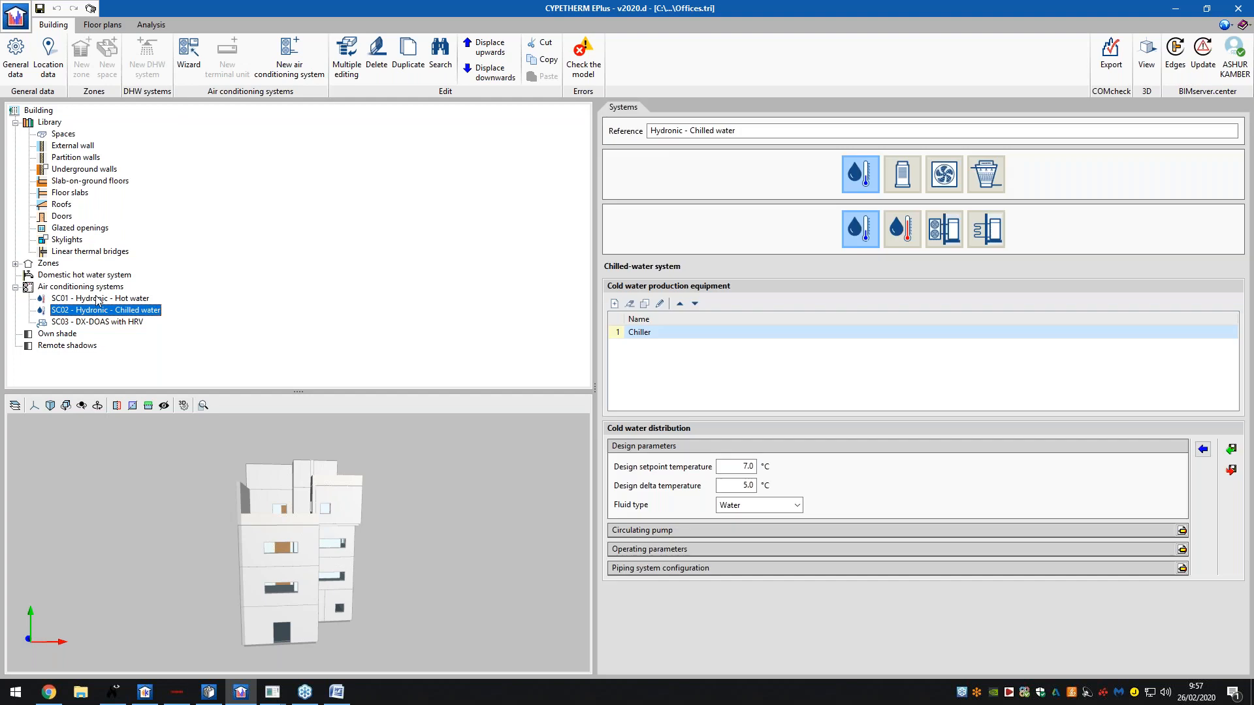
key(Down)
key(Up)
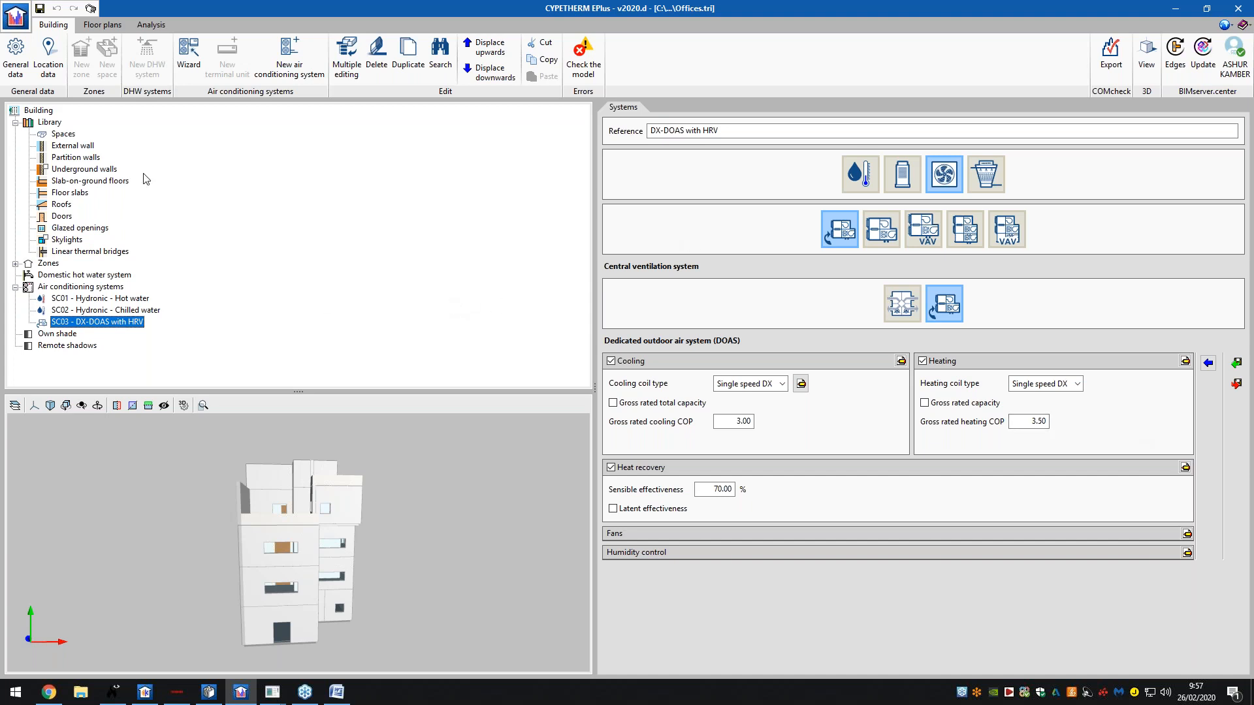
click(130, 300)
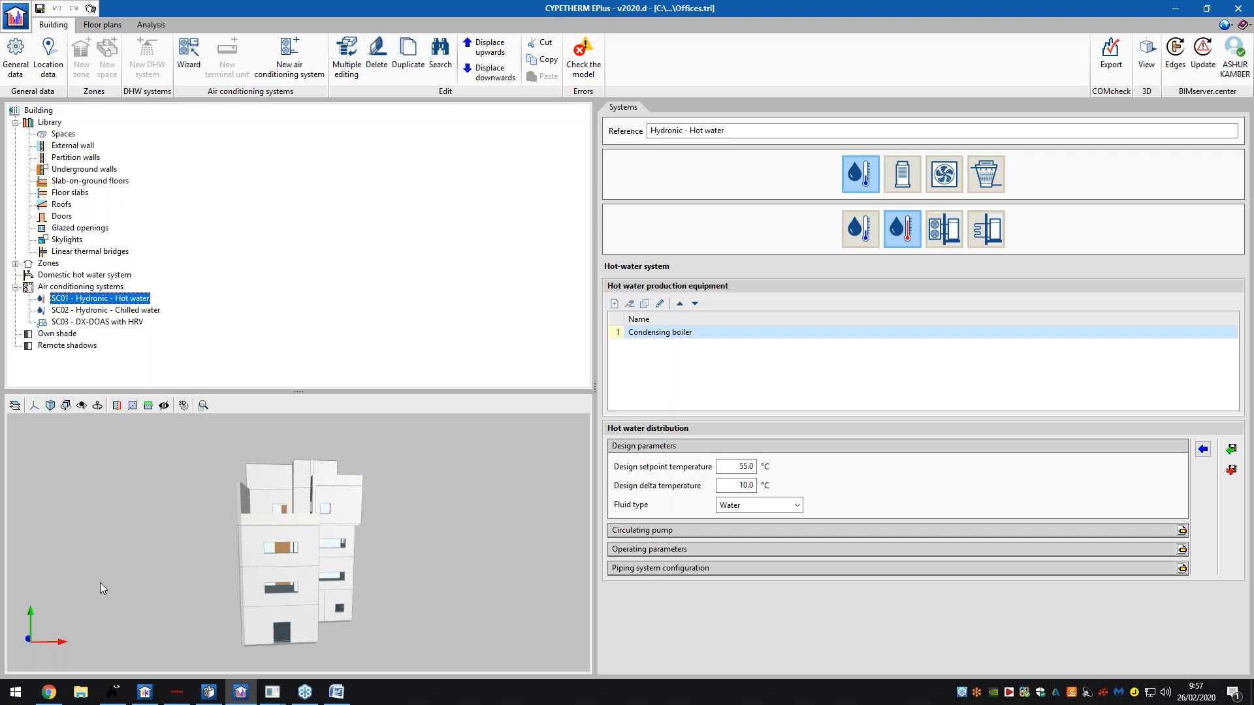
click(16, 58)
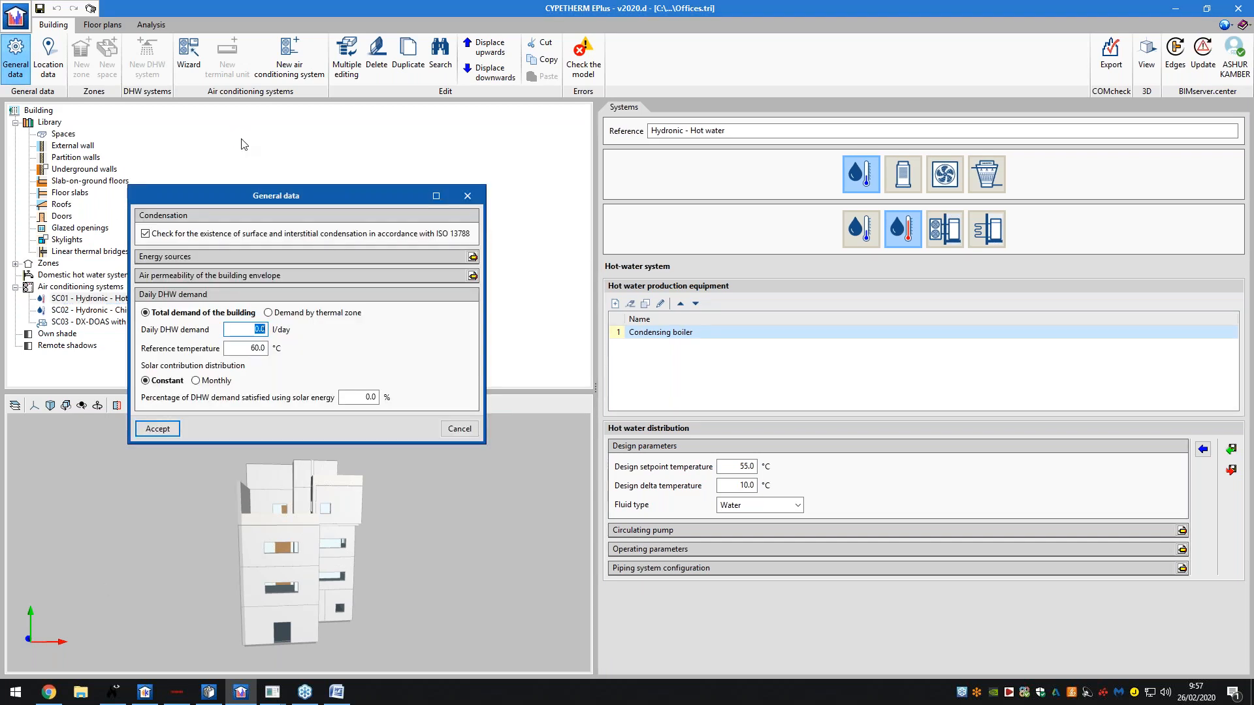
- Close General data unchanged, reload the Atlanta climate file in Location data, and close it
drag(269, 198, 384, 185)
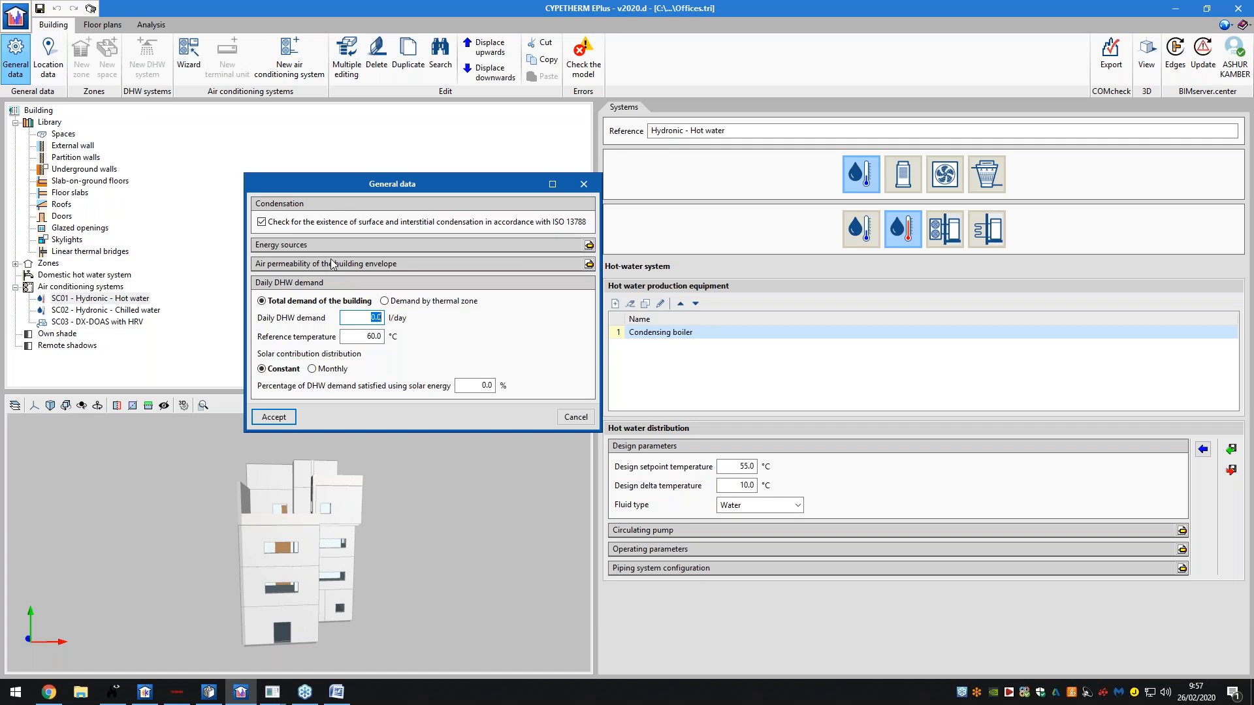
click(575, 417)
click(48, 47)
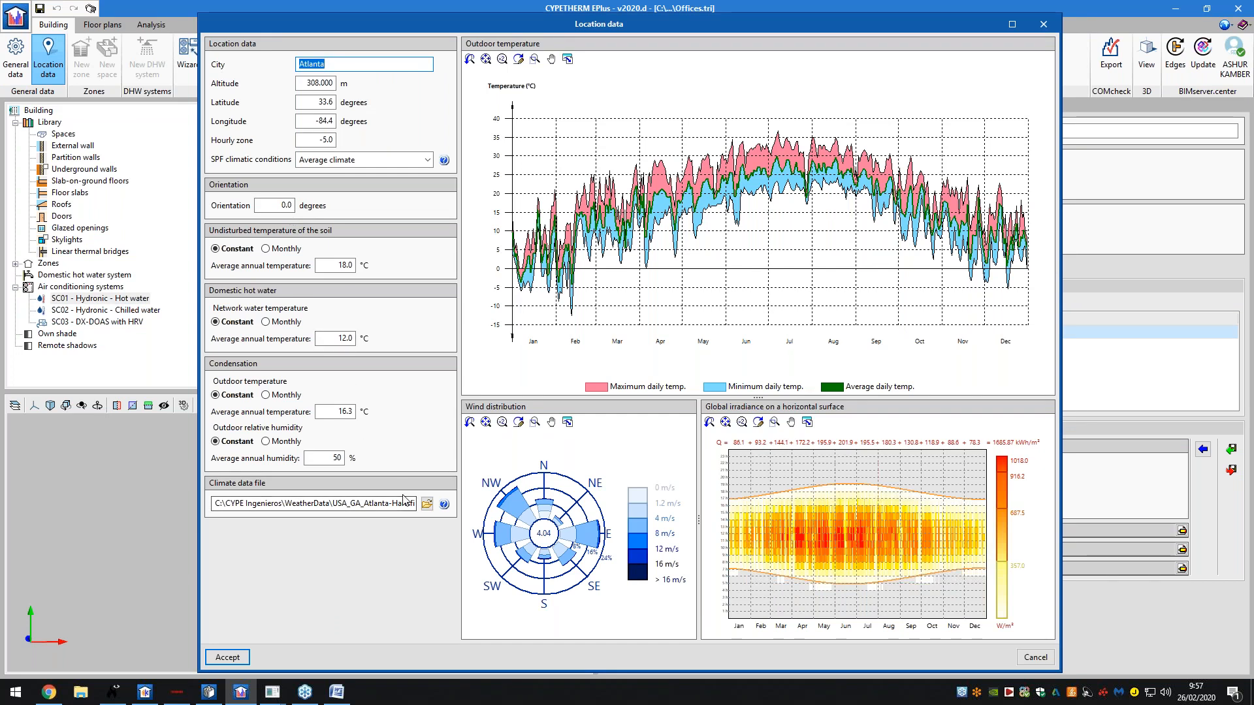
click(426, 505)
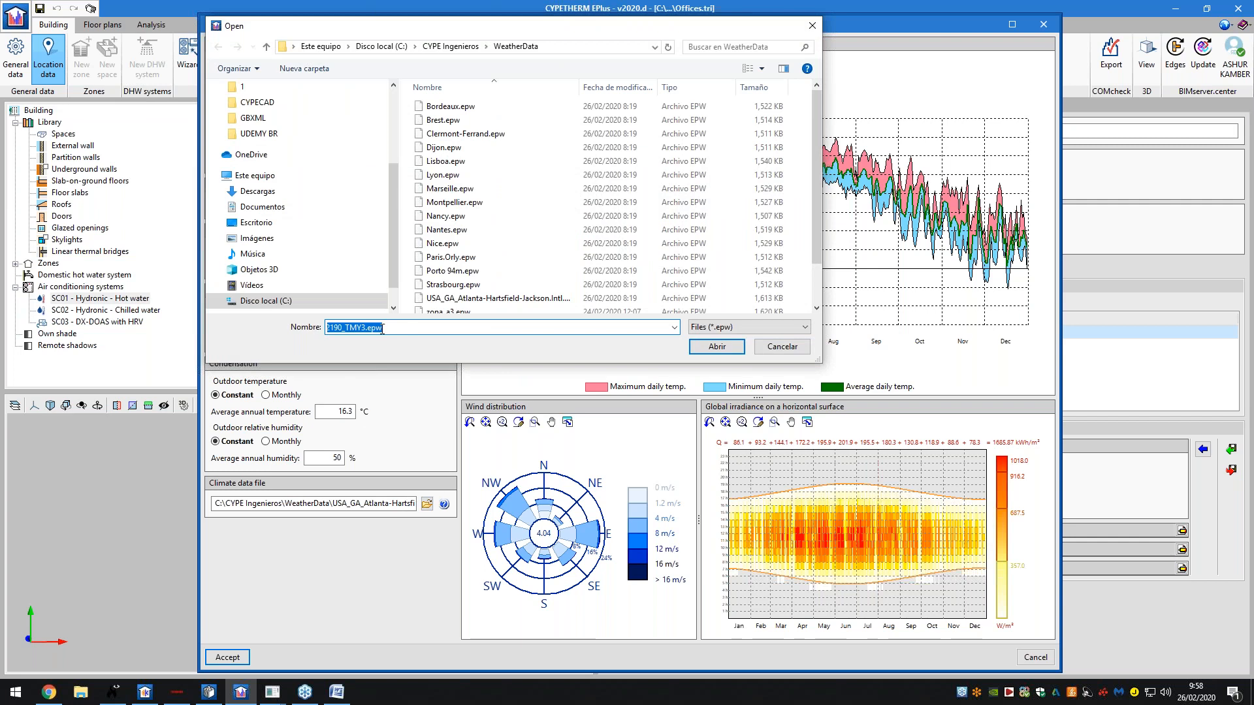
click(703, 343)
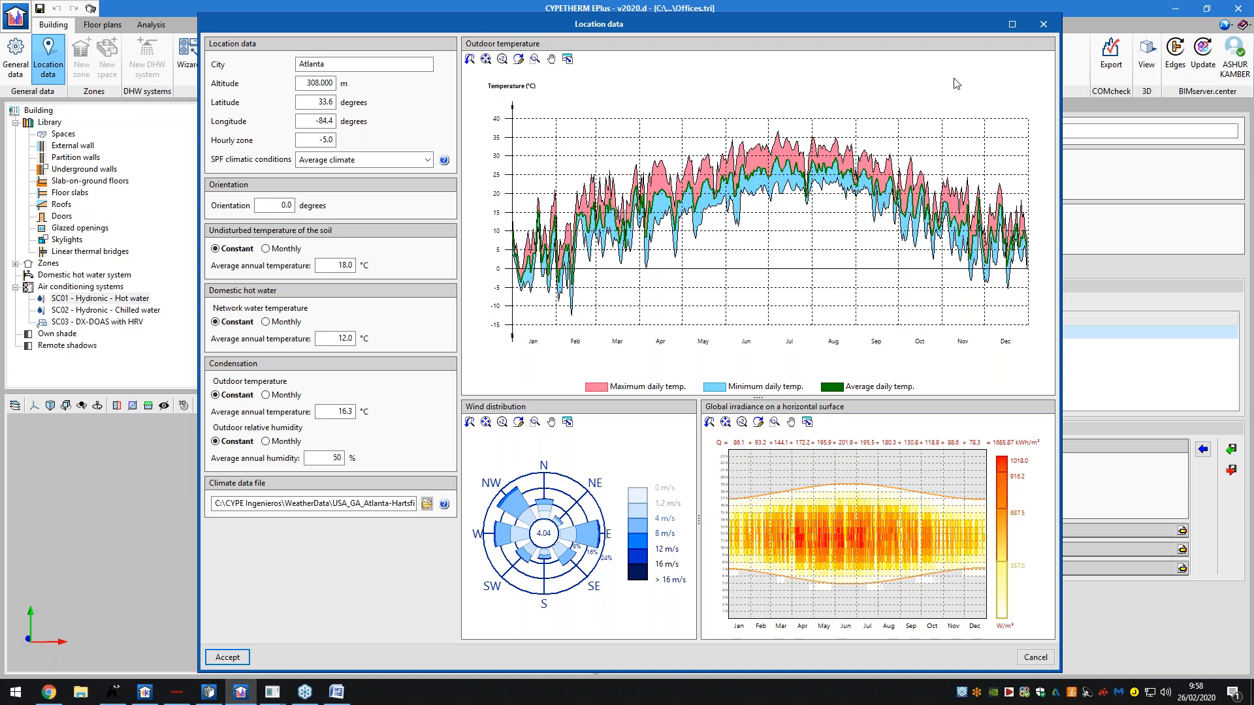
click(1044, 25)
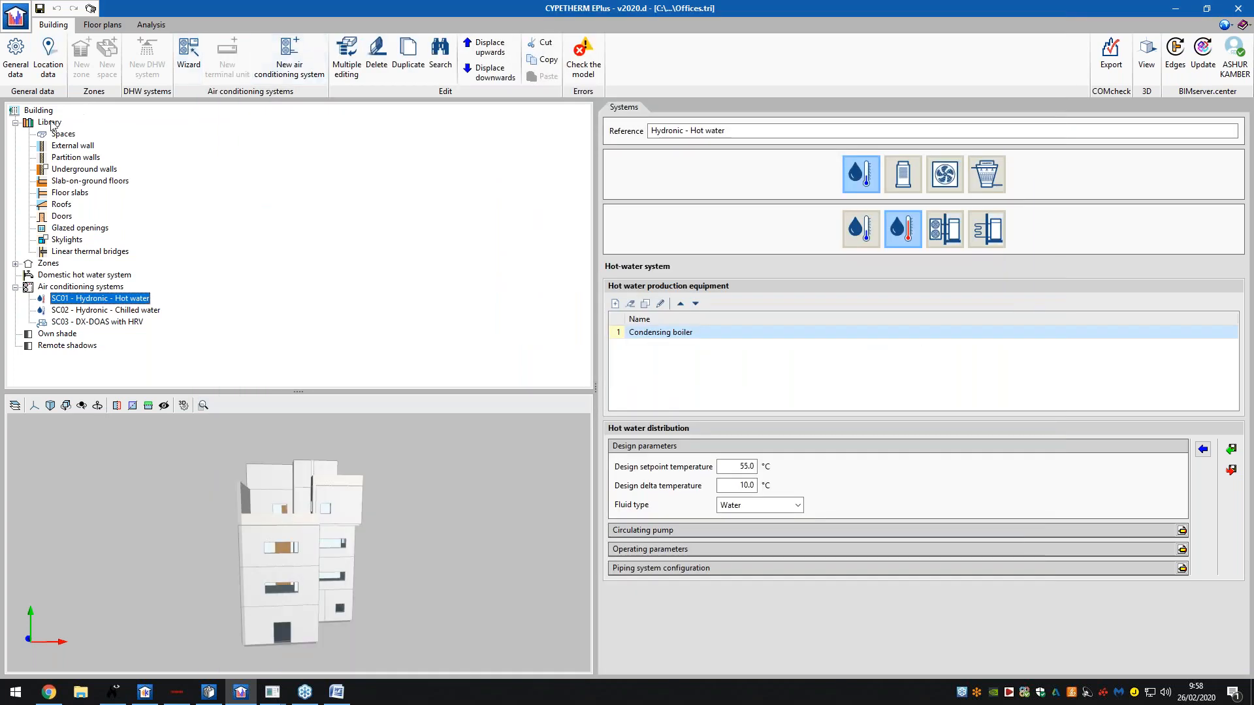
- Browse the library's space, wall, slab, roof, door, glazing and skylight types, plus DHW settings
click(62, 134)
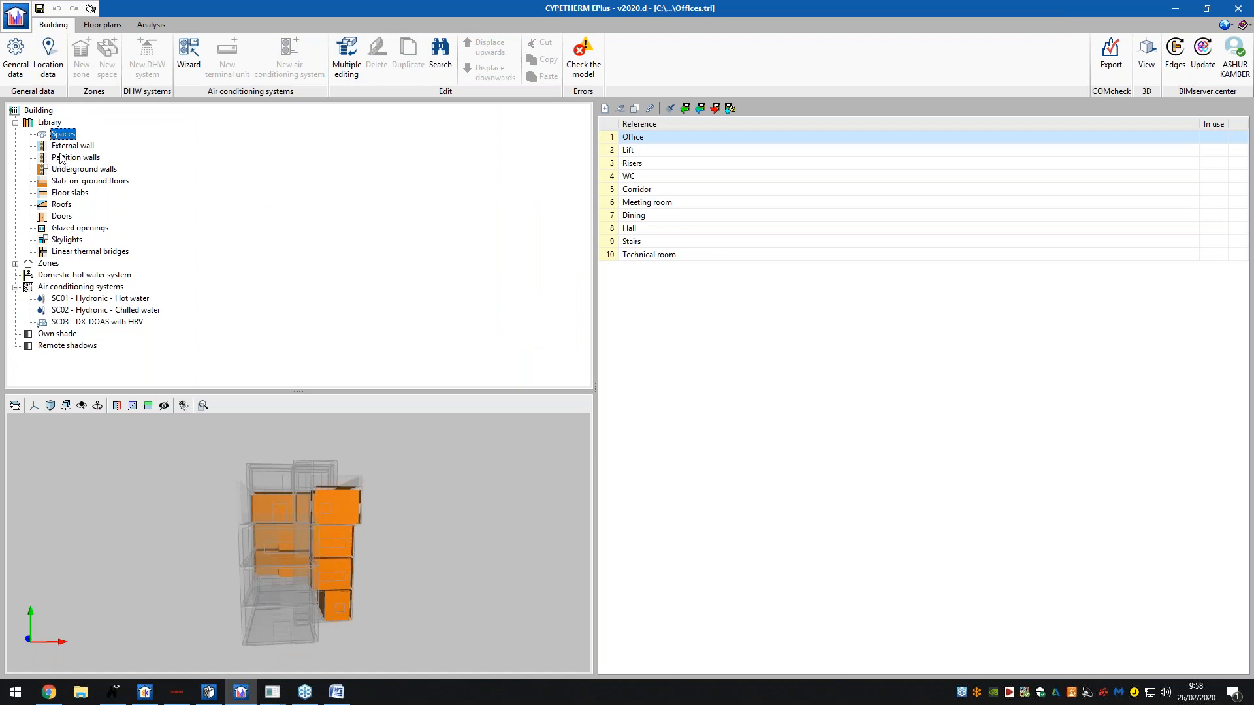
click(66, 157)
click(68, 145)
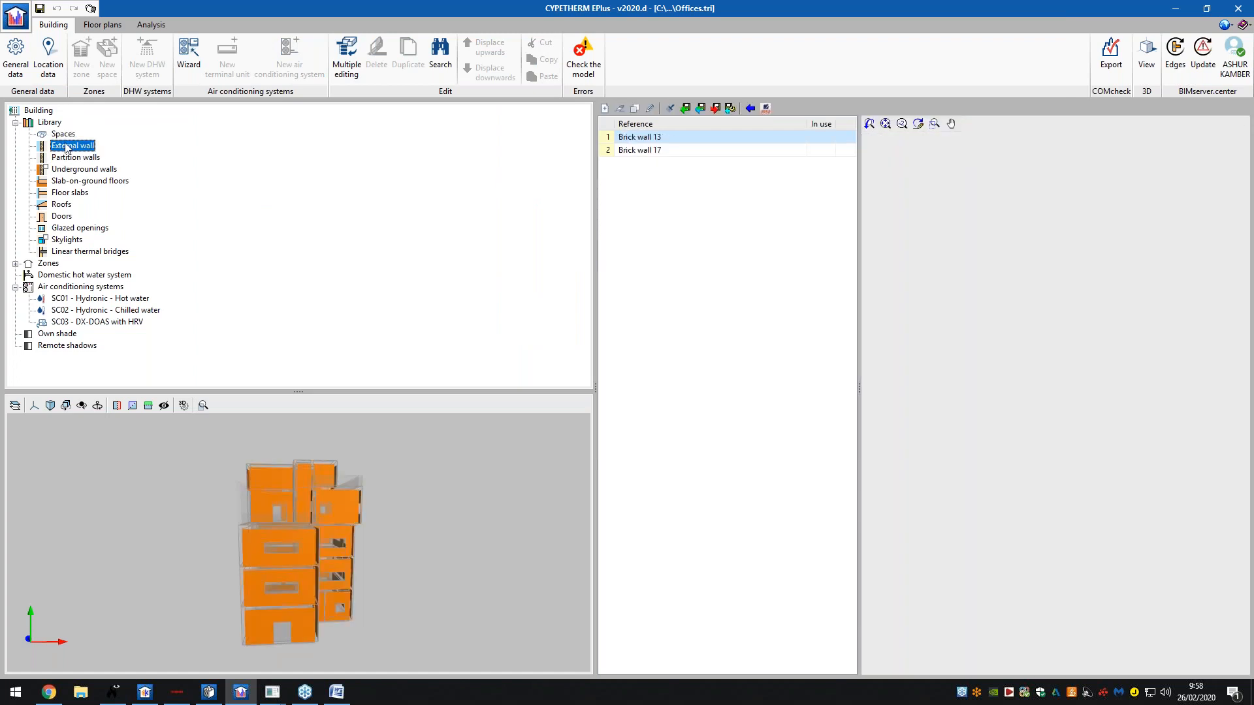
click(72, 169)
click(73, 192)
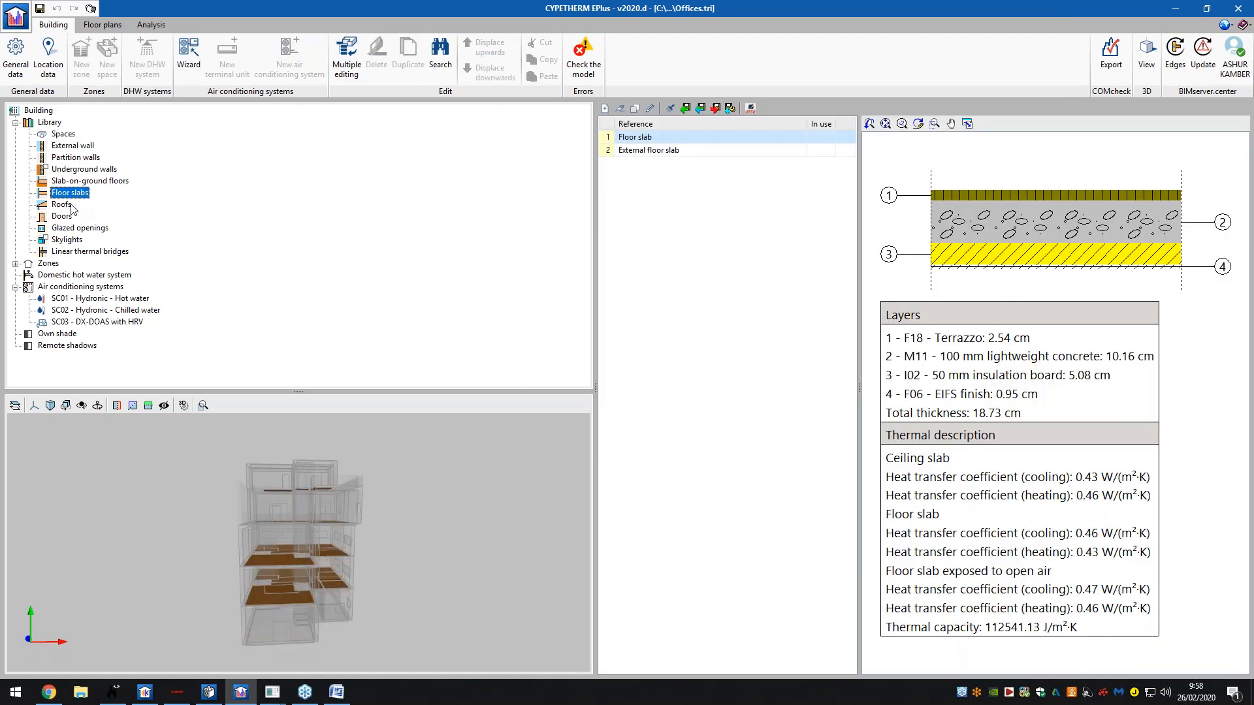
click(62, 205)
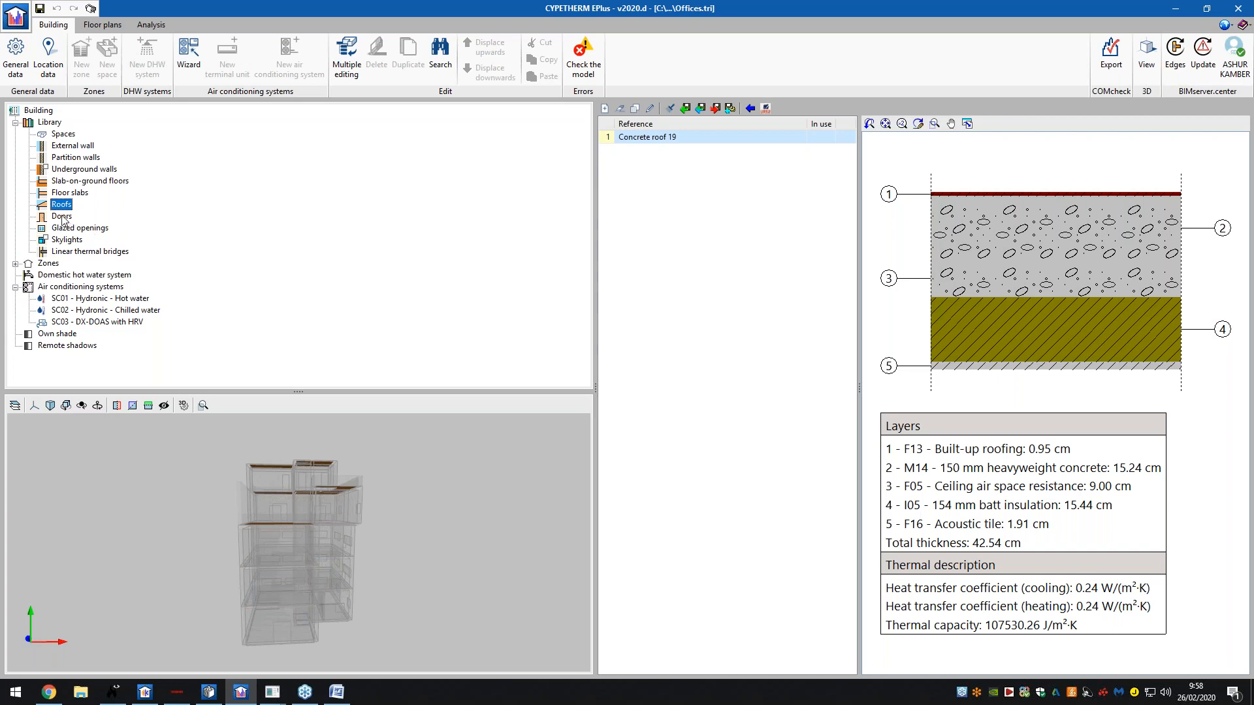
click(63, 217)
click(66, 228)
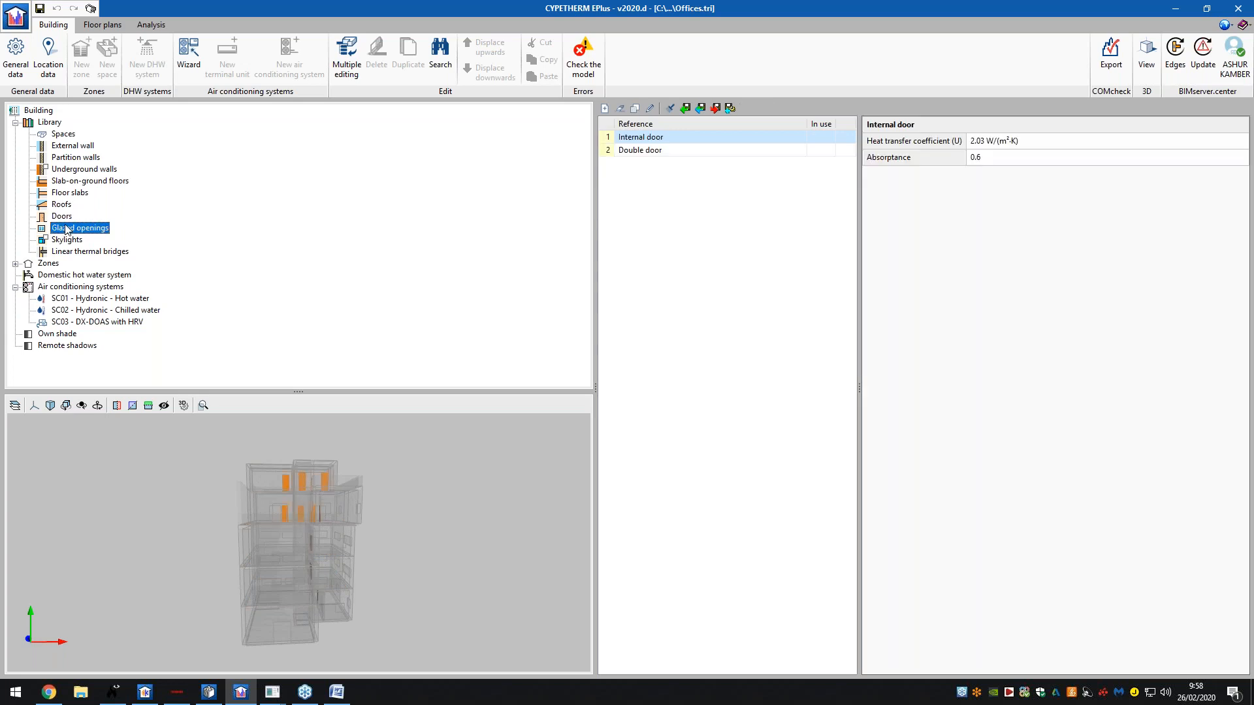
click(67, 239)
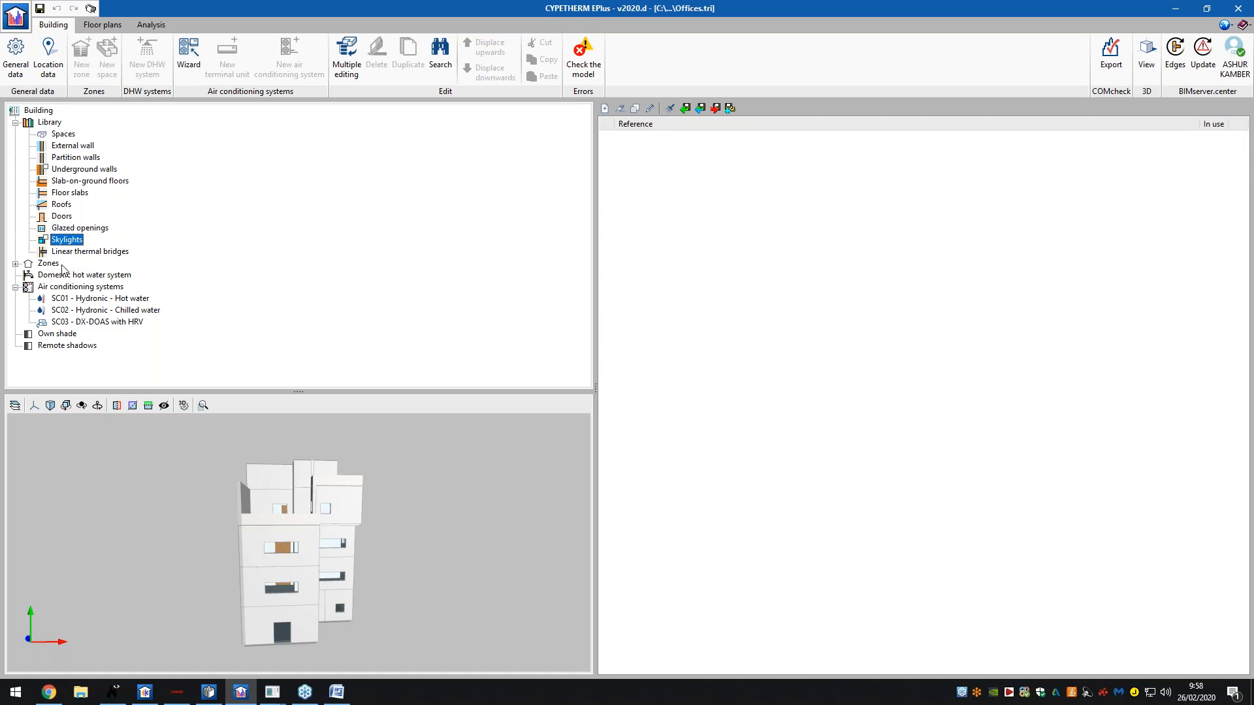
click(50, 264)
click(65, 276)
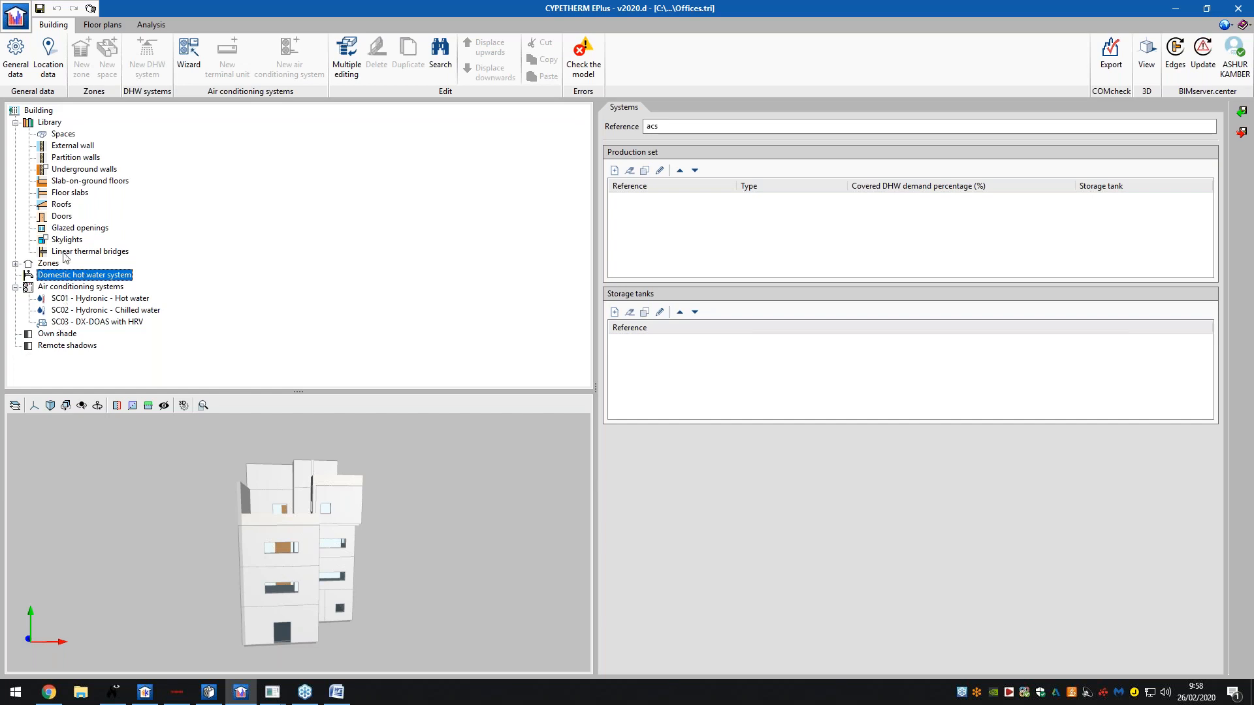
- Check thermal bridges, Brick wall 17's layer build-up, own shade and remote shadows, then open Floor plans
click(65, 252)
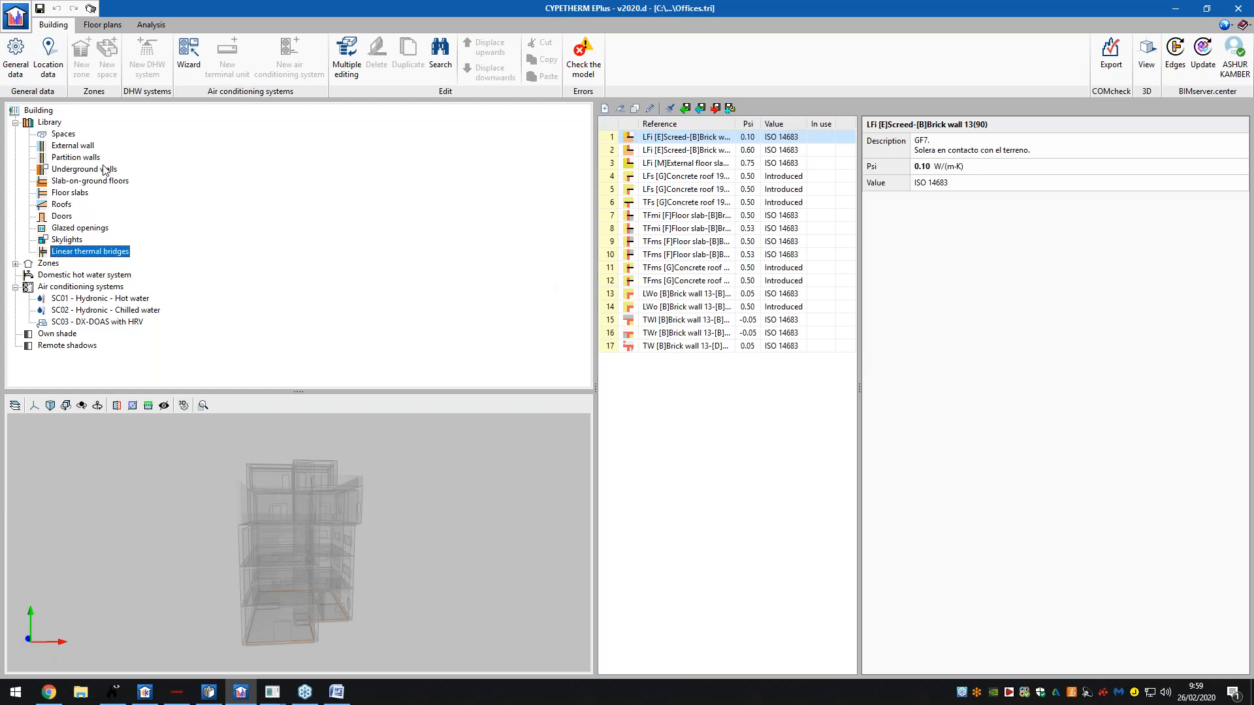
click(59, 136)
click(62, 147)
click(64, 159)
click(66, 170)
click(66, 191)
click(68, 157)
click(69, 145)
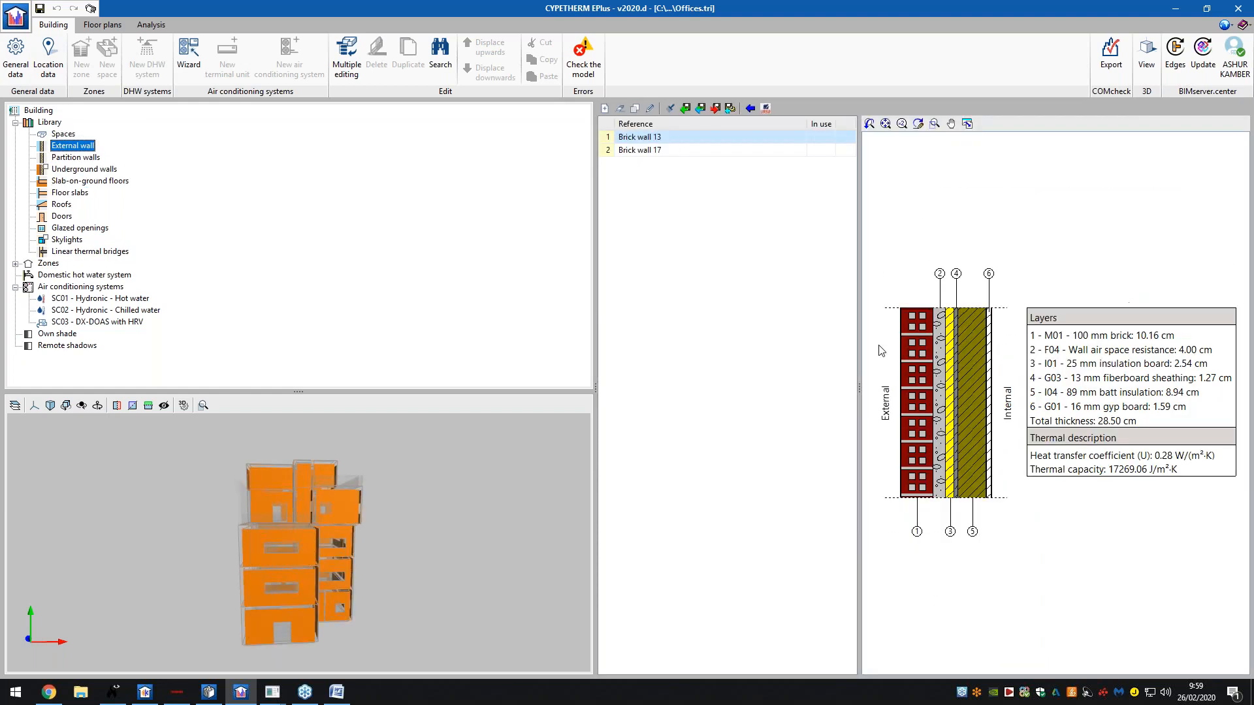
click(637, 149)
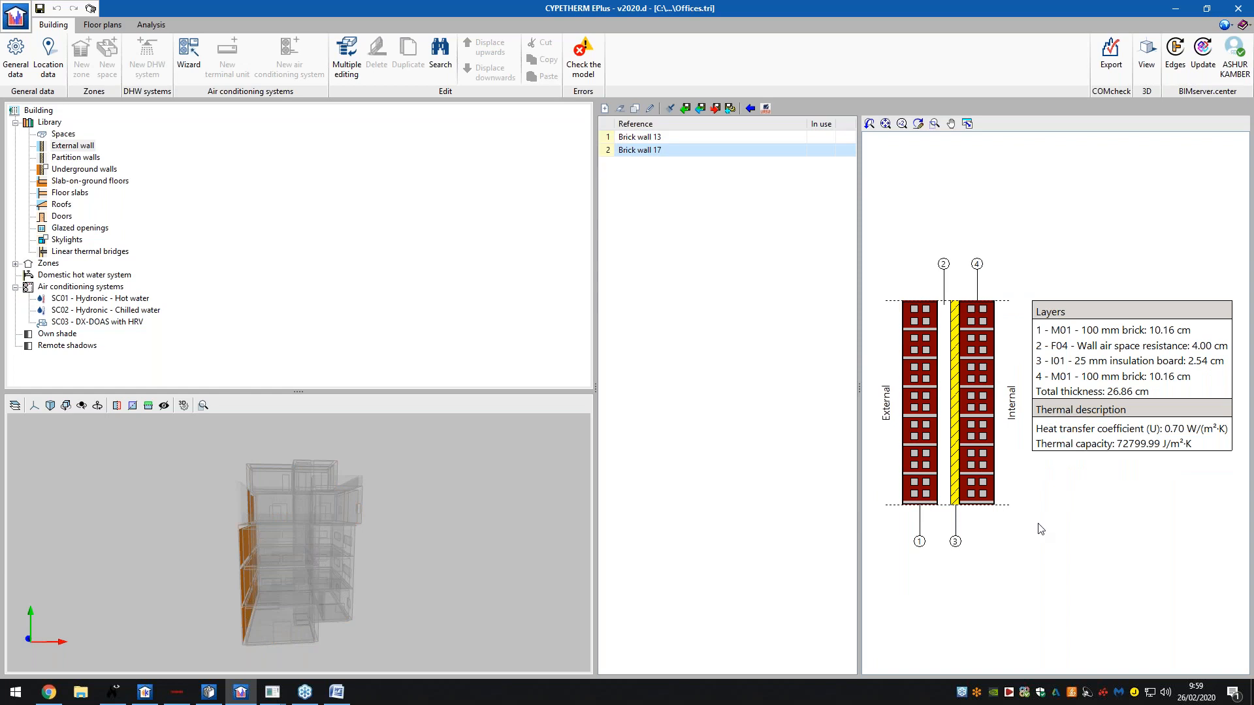
click(43, 334)
click(58, 345)
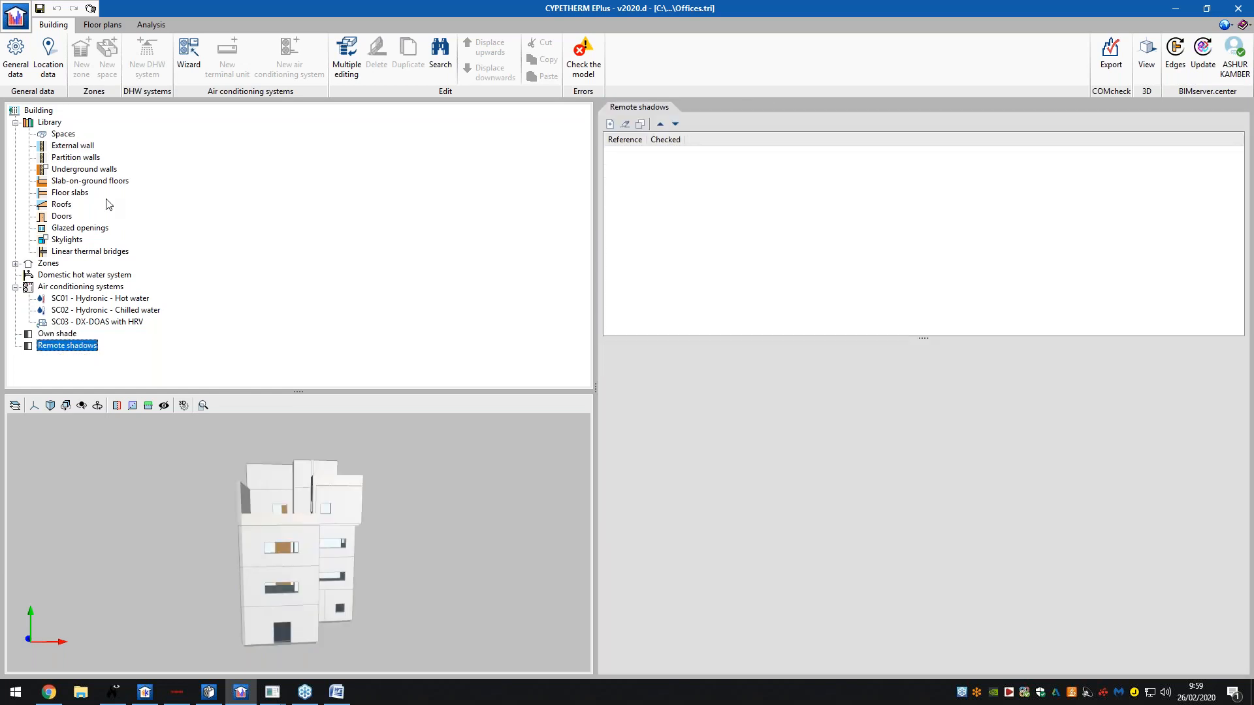
click(63, 134)
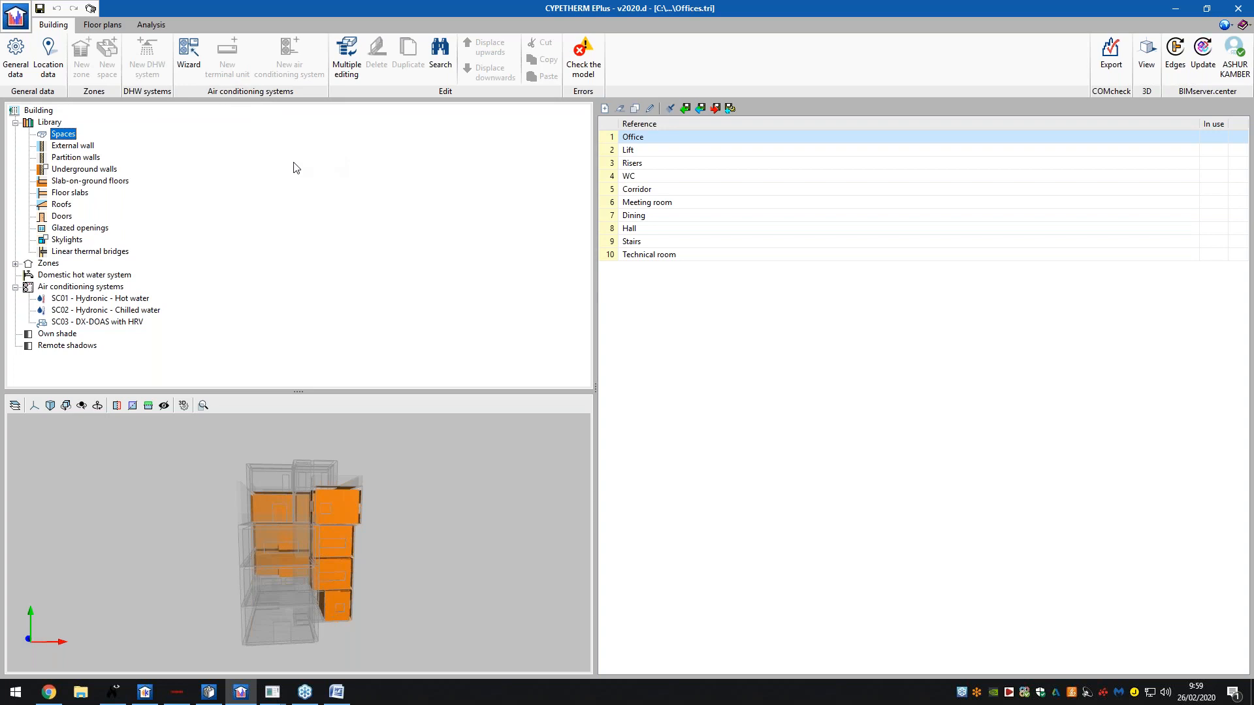
click(108, 27)
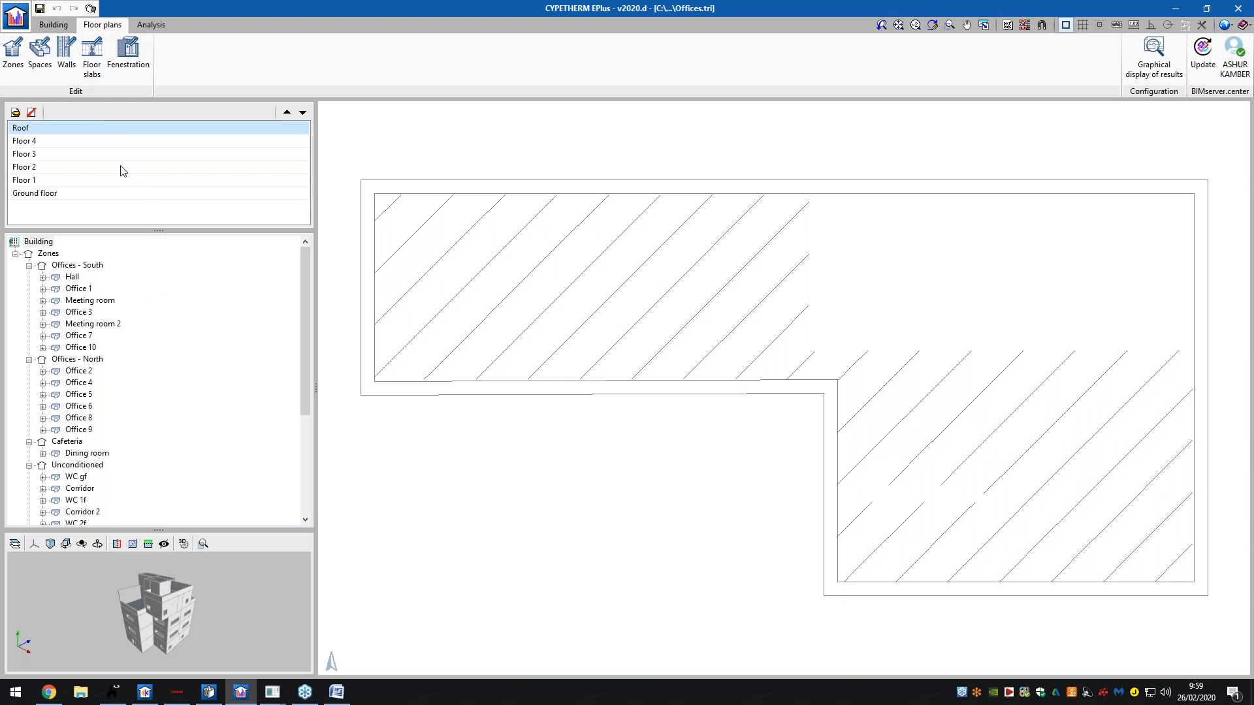
- Display the Floor 1 plan and inspect Office 2's space properties without changes
click(62, 156)
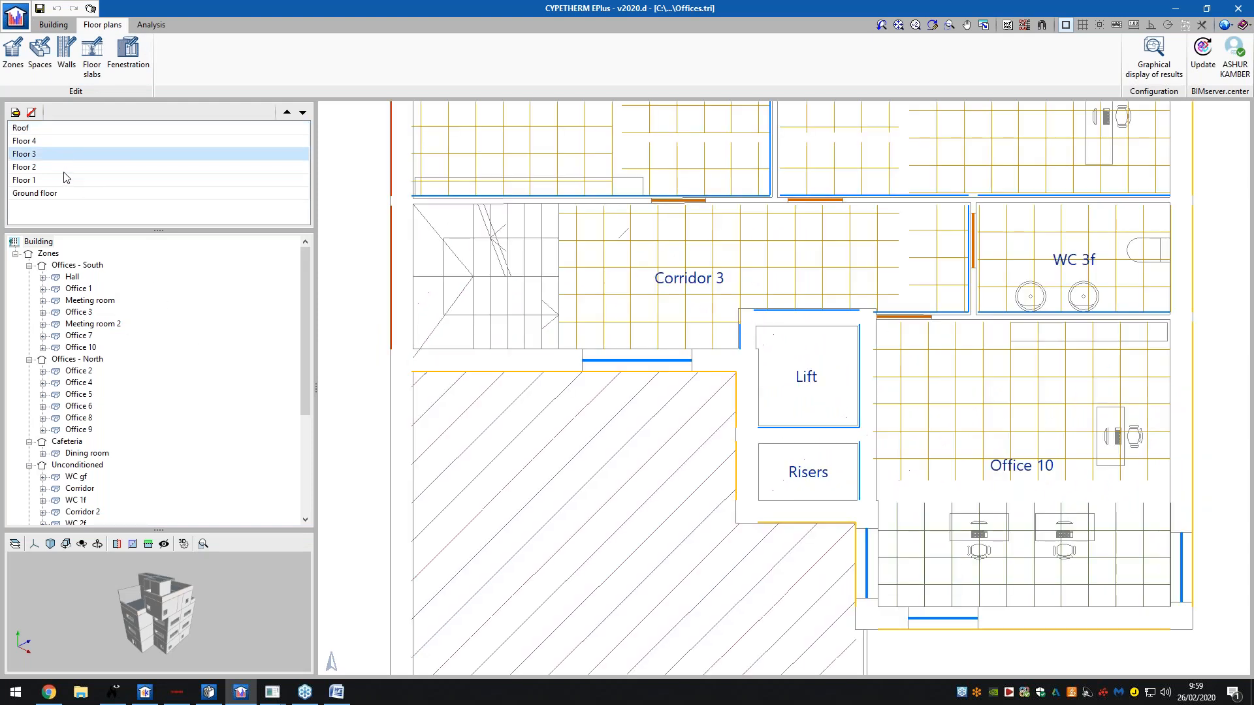
click(62, 178)
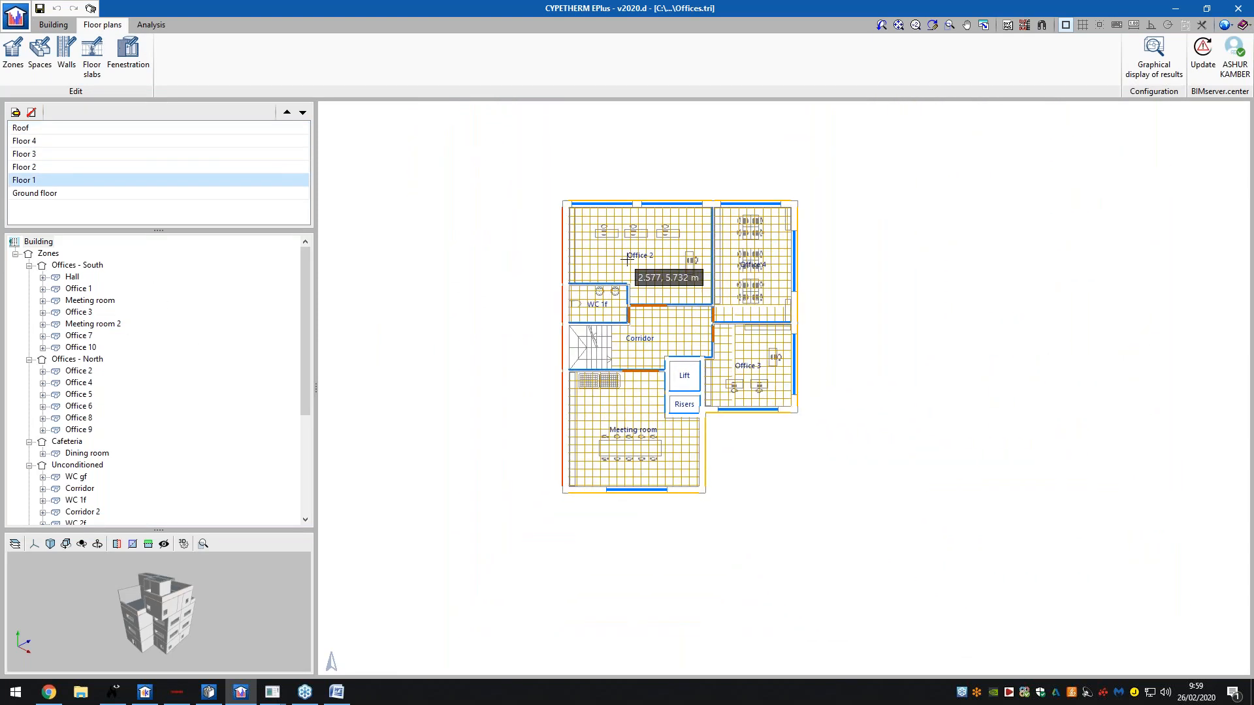
scroll(624, 260, up, 2)
click(39, 53)
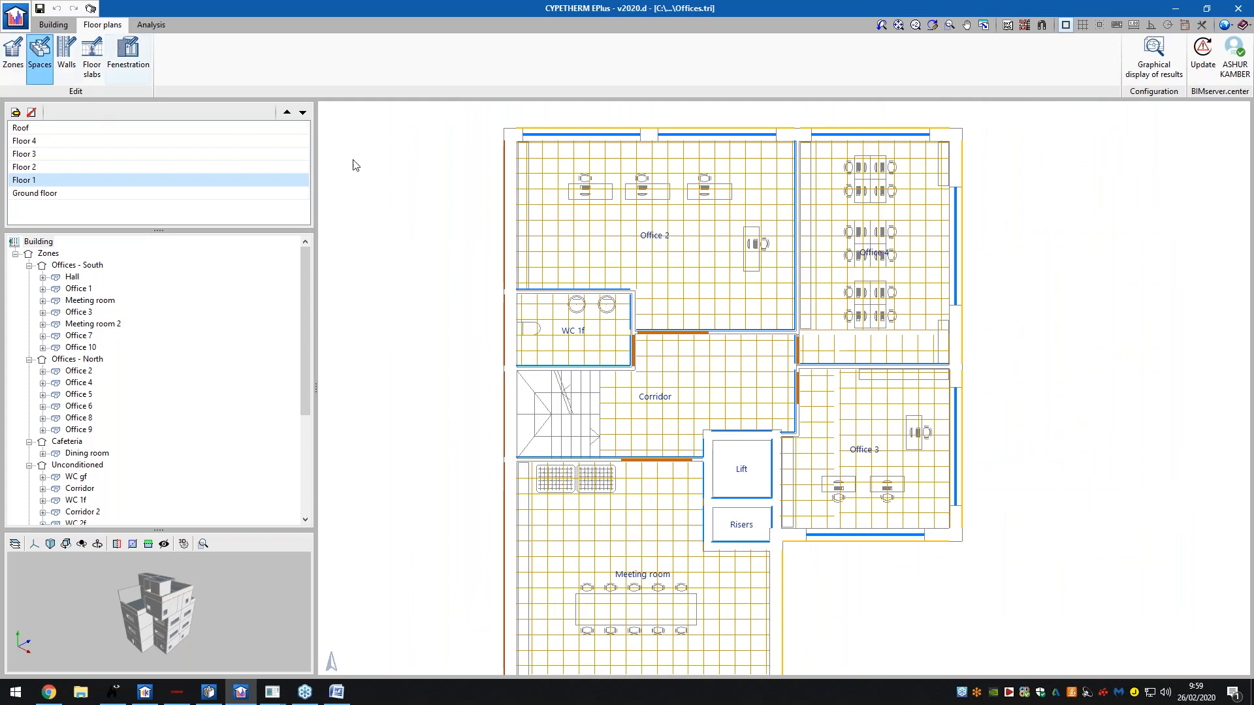
click(646, 236)
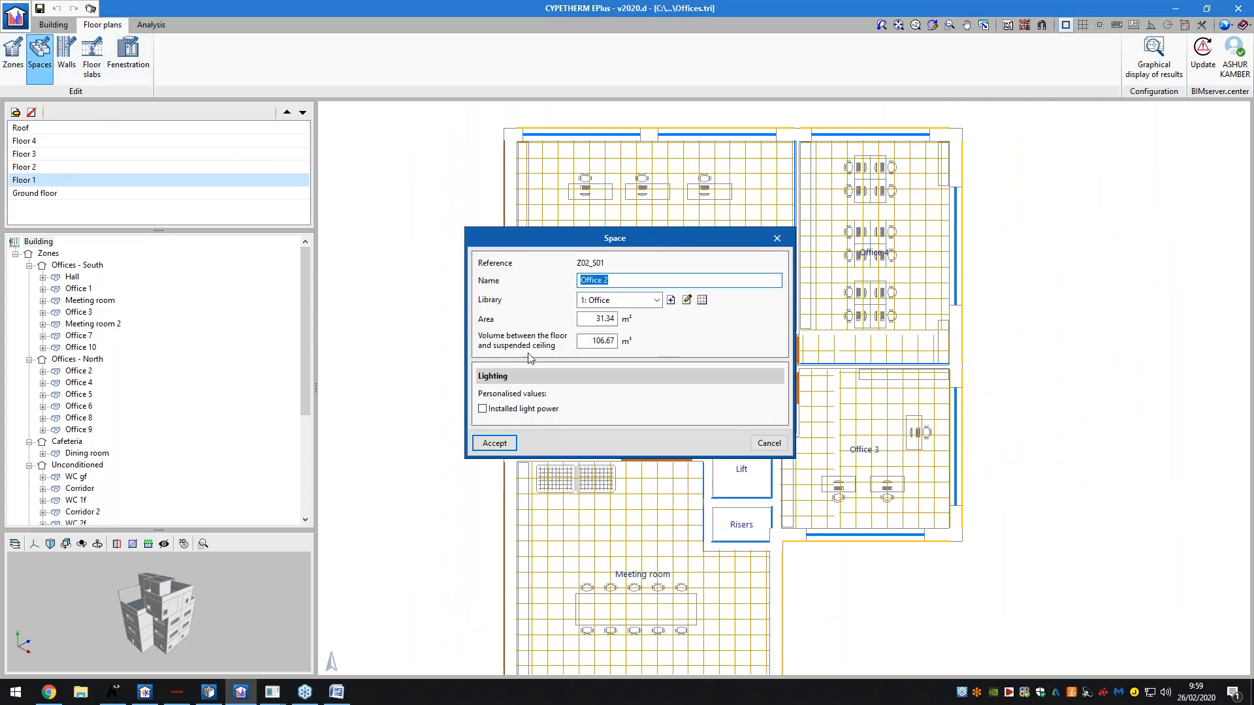
click(766, 444)
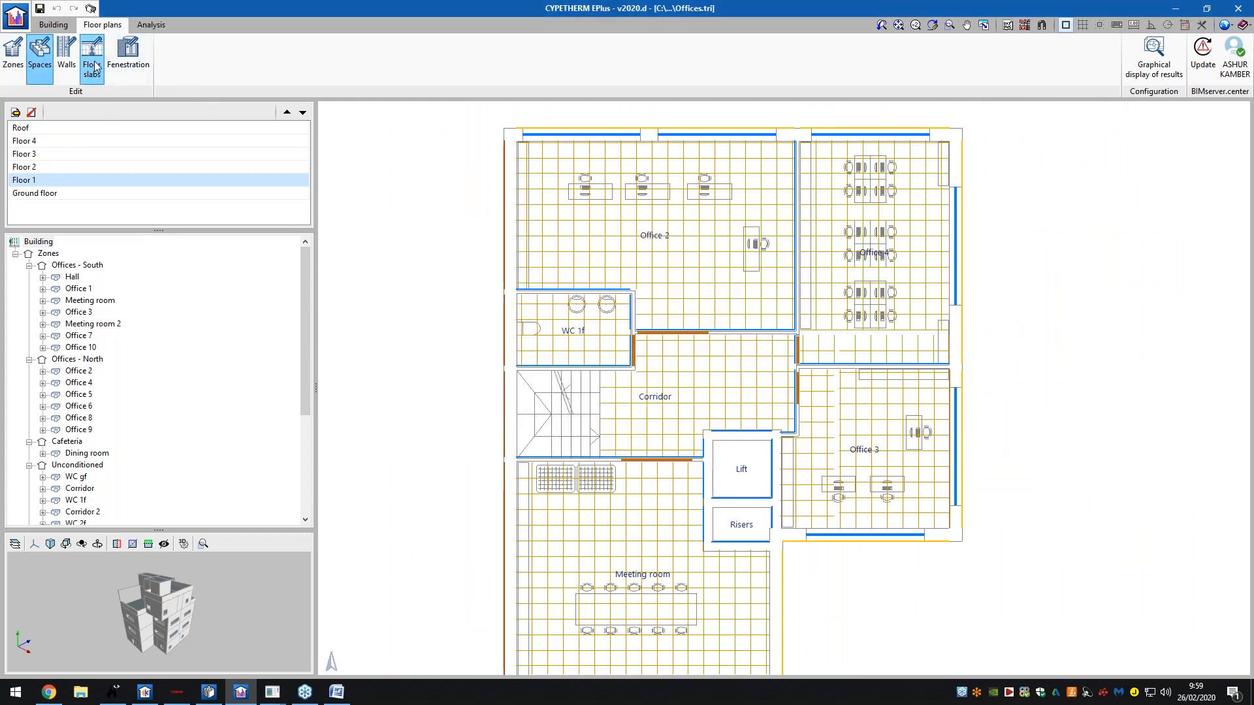
- Inspect the vertex coordinates of Office 2's top window, then close its dialogs
click(128, 55)
click(581, 134)
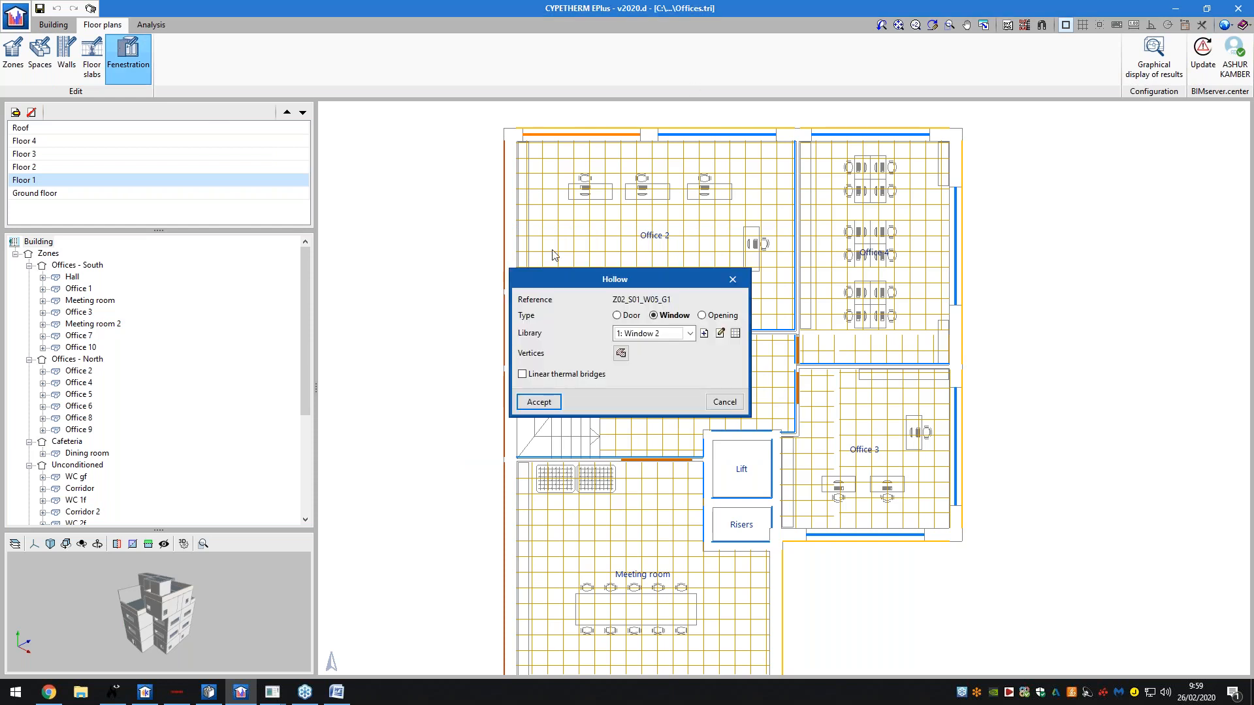
click(620, 354)
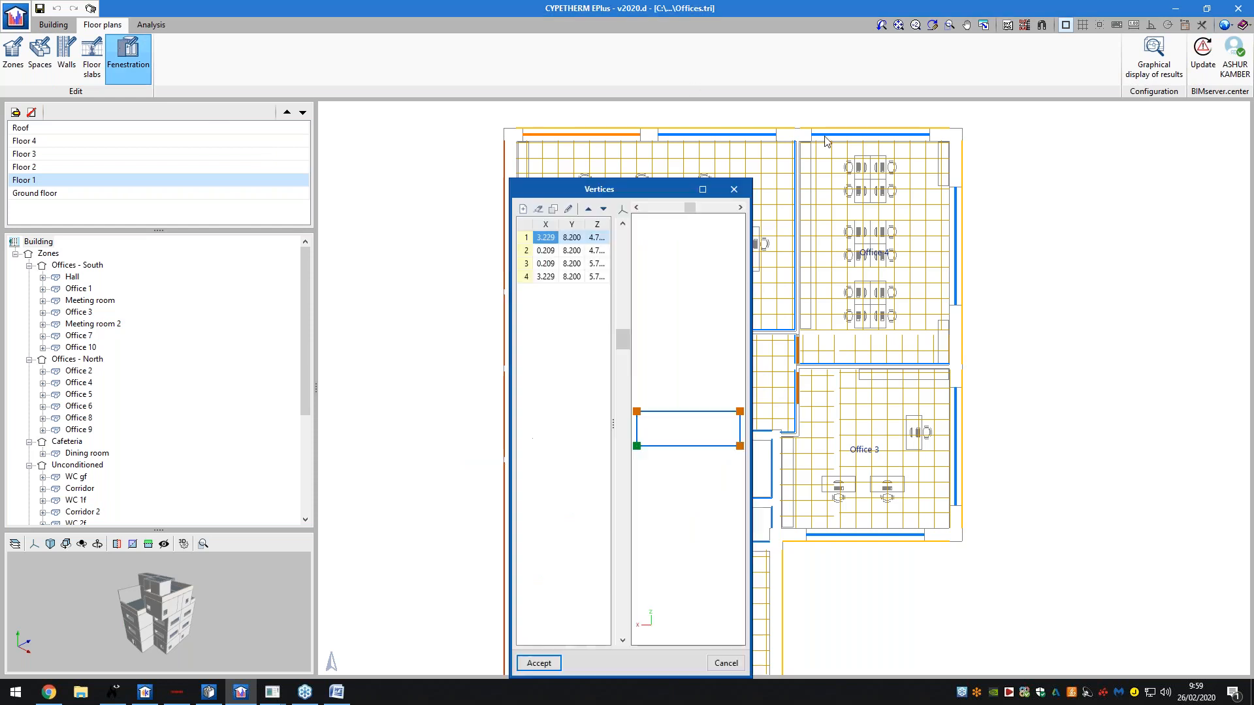
drag(664, 230, 824, 138)
click(819, 136)
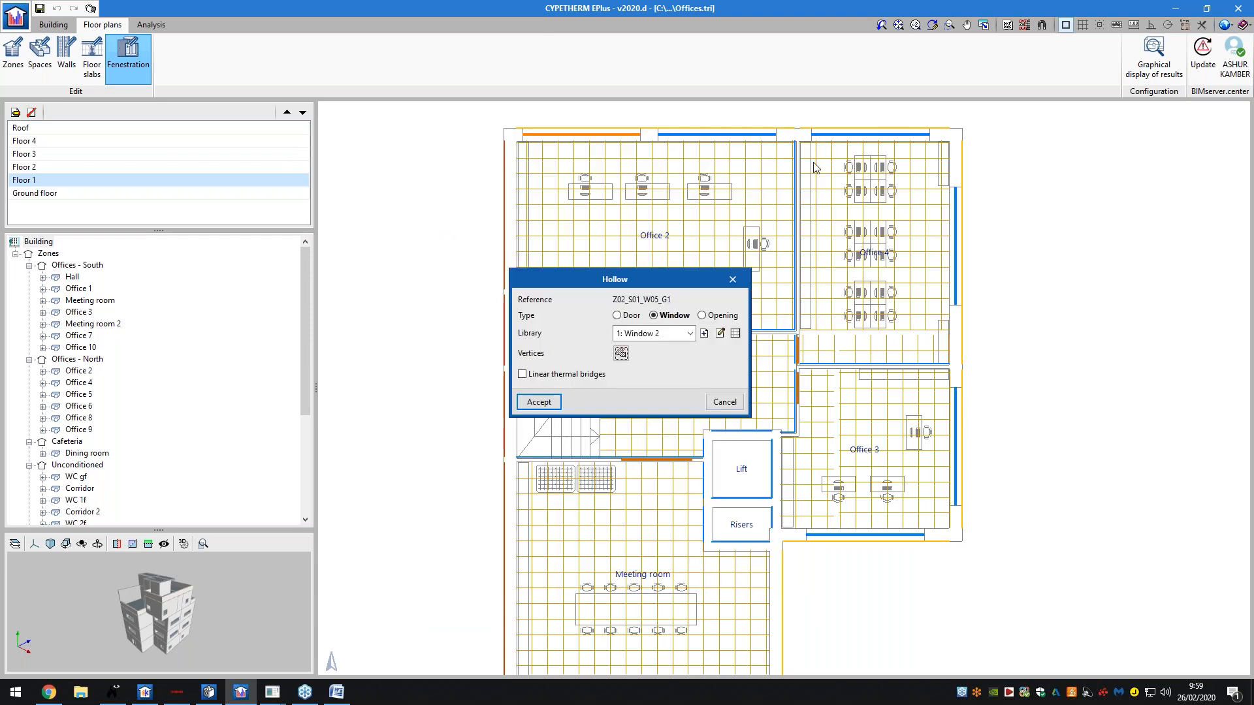
click(732, 279)
click(91, 57)
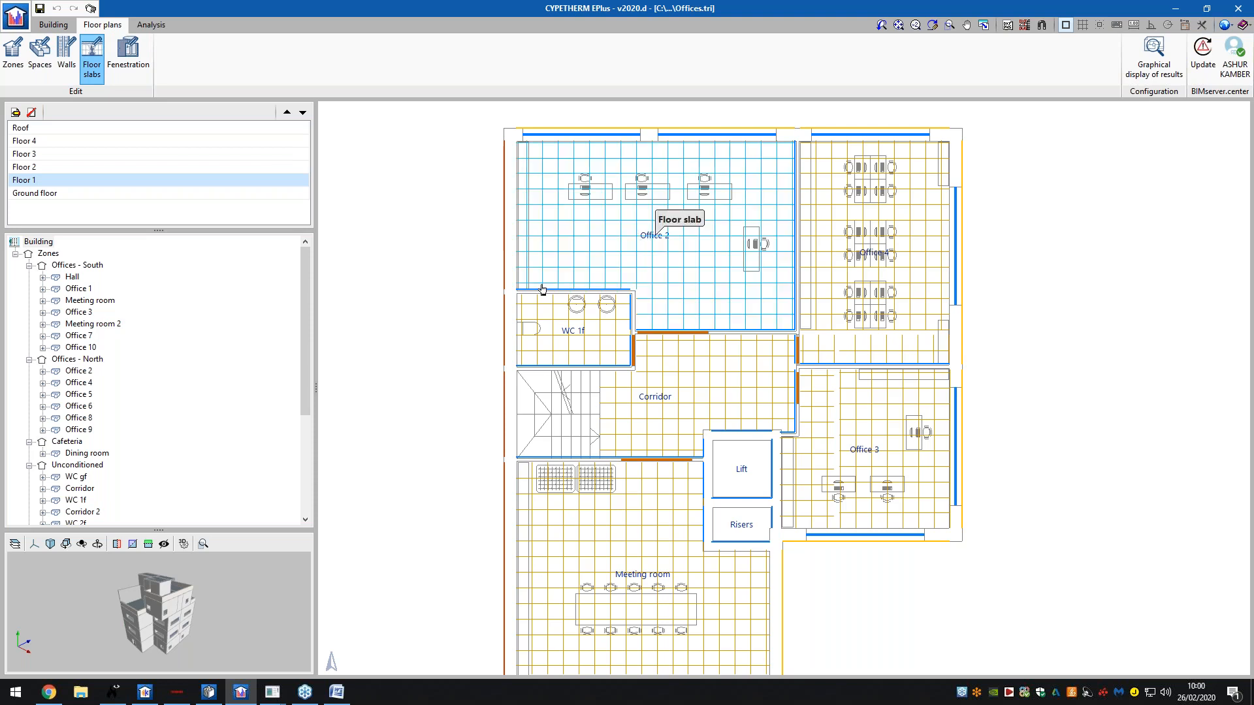
- Check Office 2's floor slab condensation results, close them, and switch to the Analysis tab
click(589, 247)
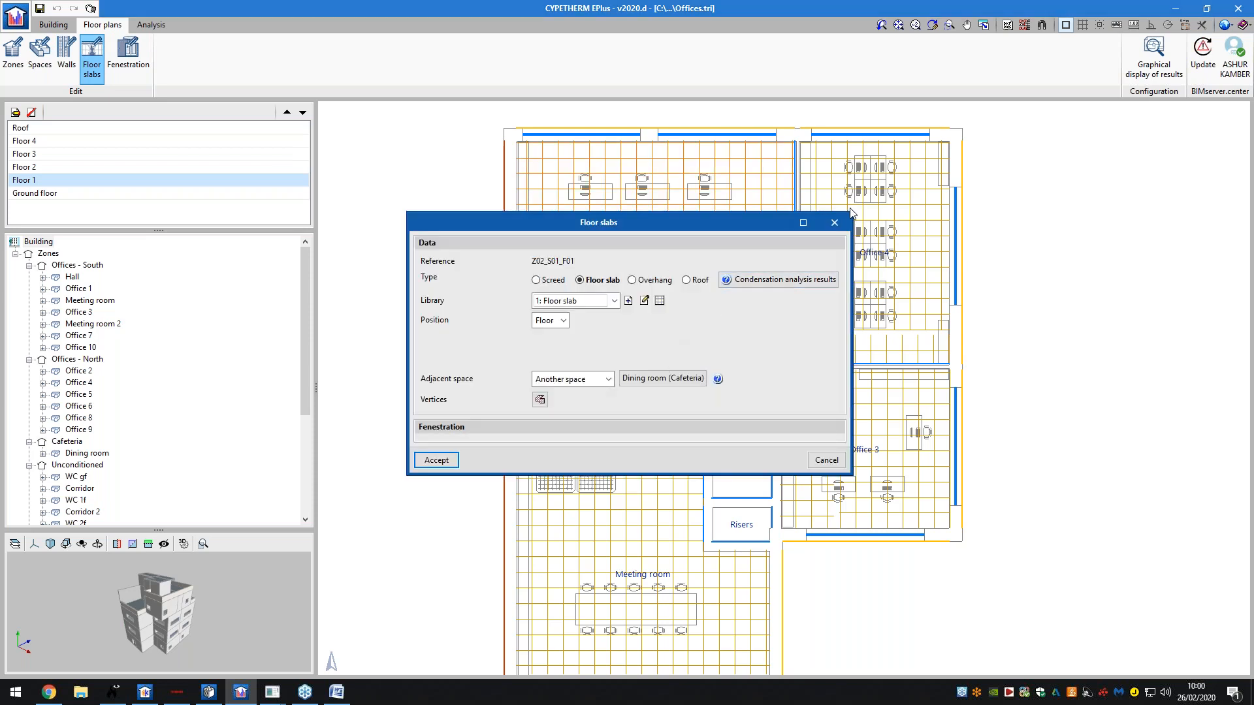
click(809, 280)
drag(1047, 145, 819, 134)
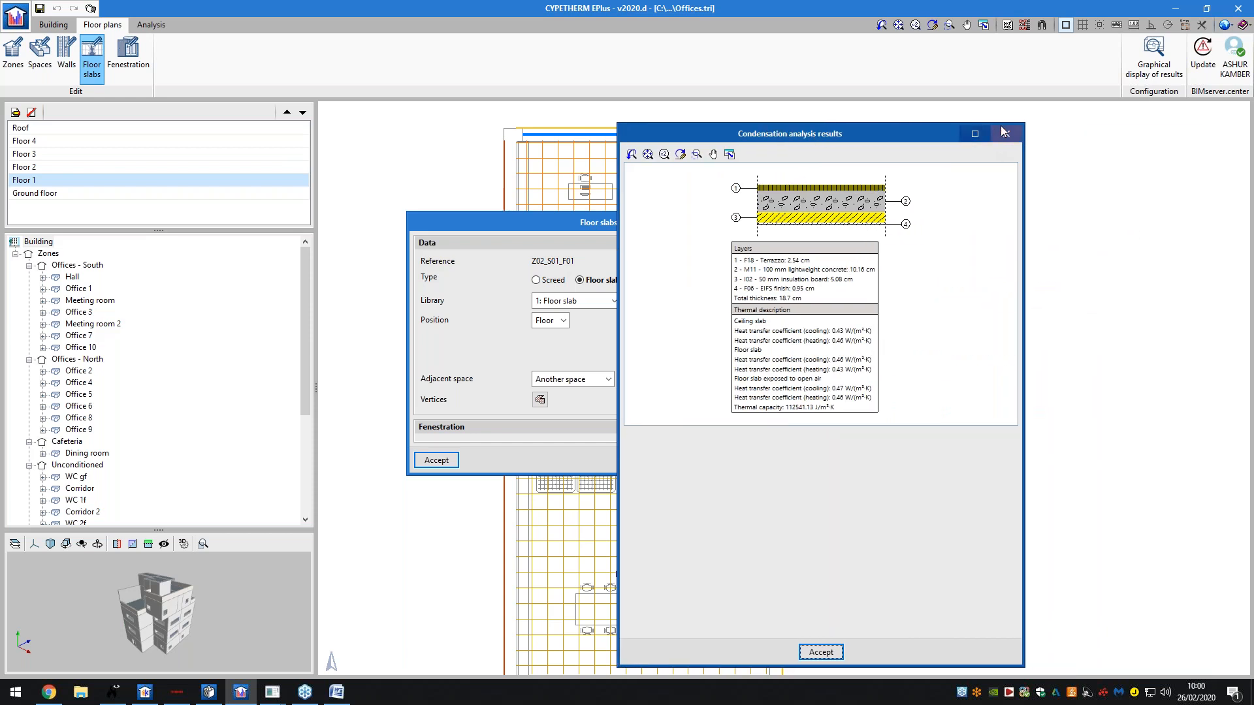
click(1006, 133)
click(845, 225)
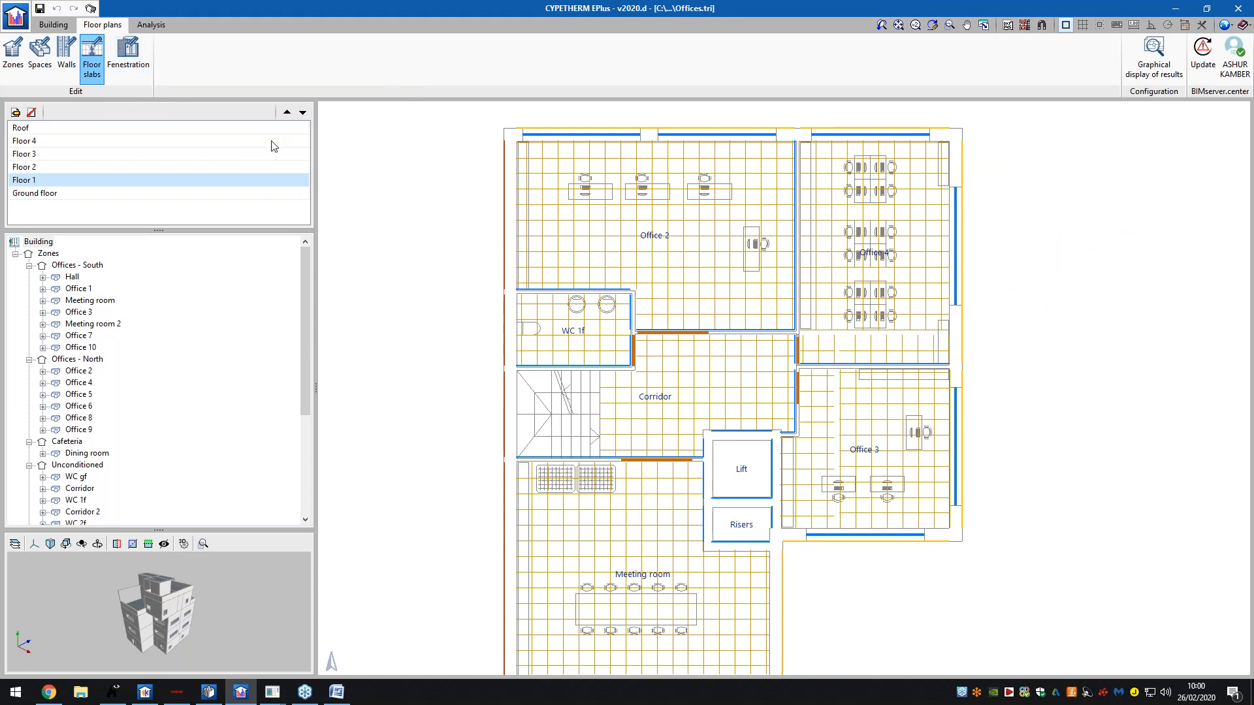
click(157, 27)
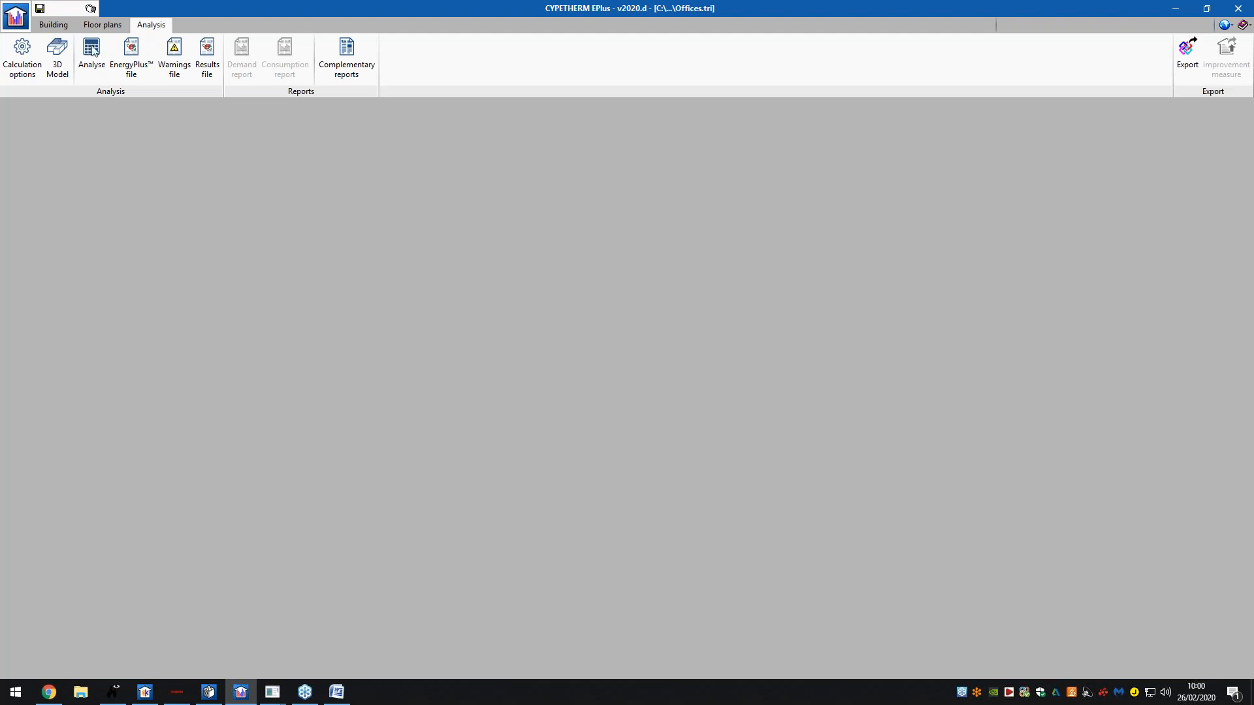
- Generate the 3D model, run the Demand/Consumption analysis, and bring Smokeview's 'project' window forward
click(22, 52)
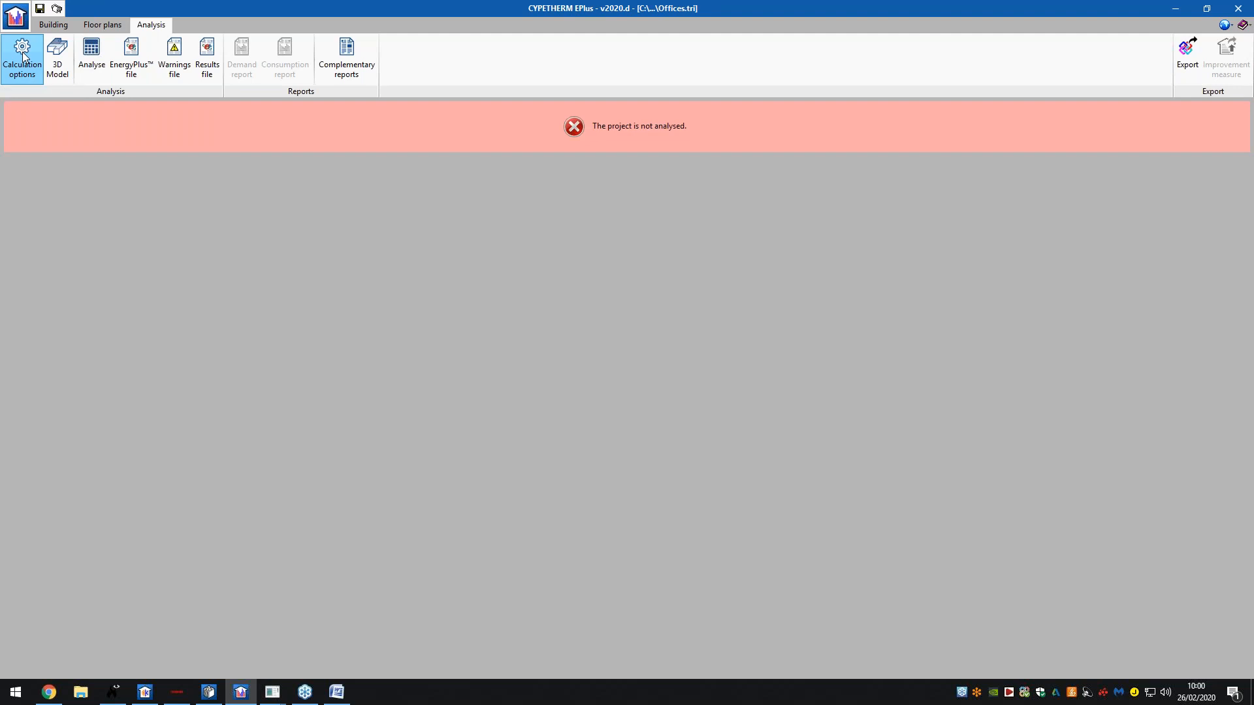
click(92, 59)
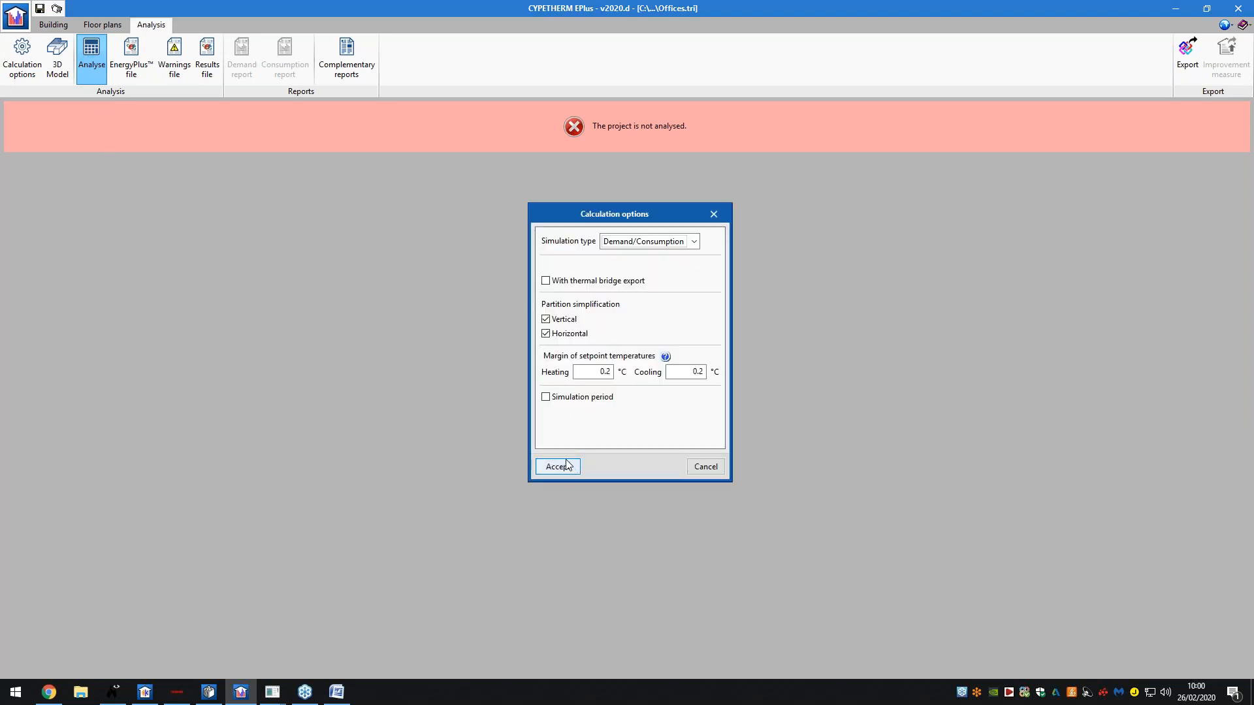
click(568, 469)
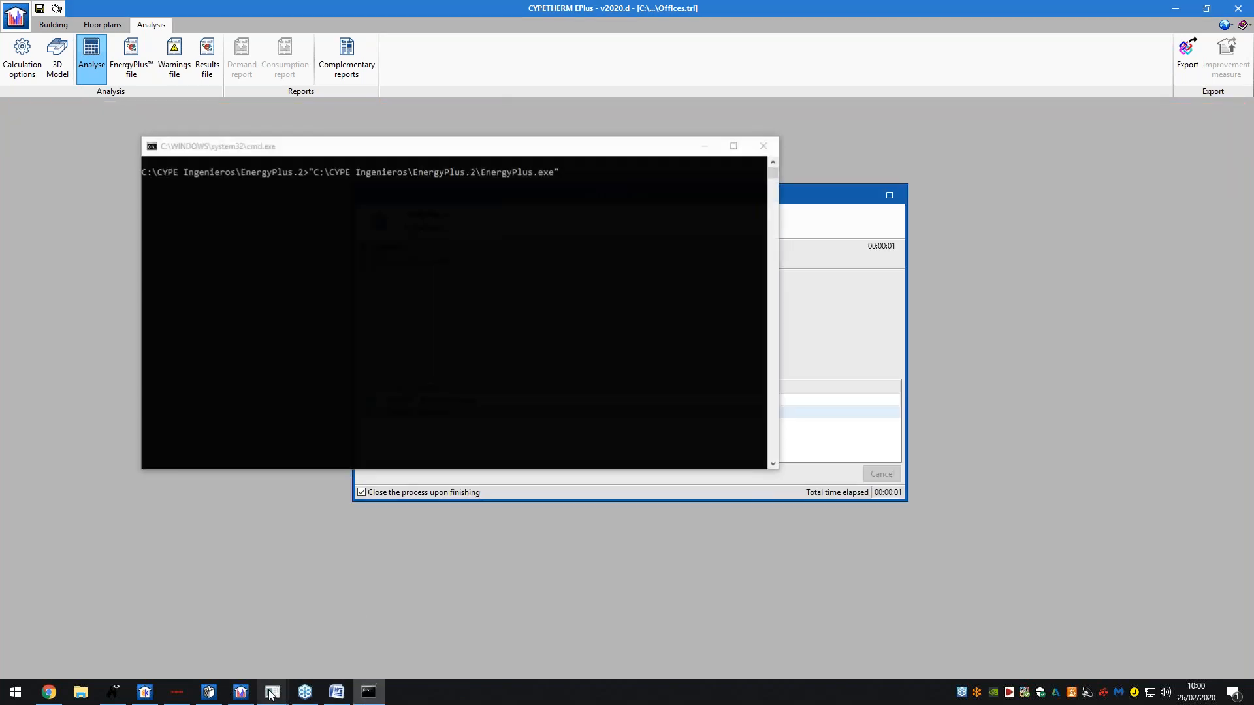
mouse_move(272, 691)
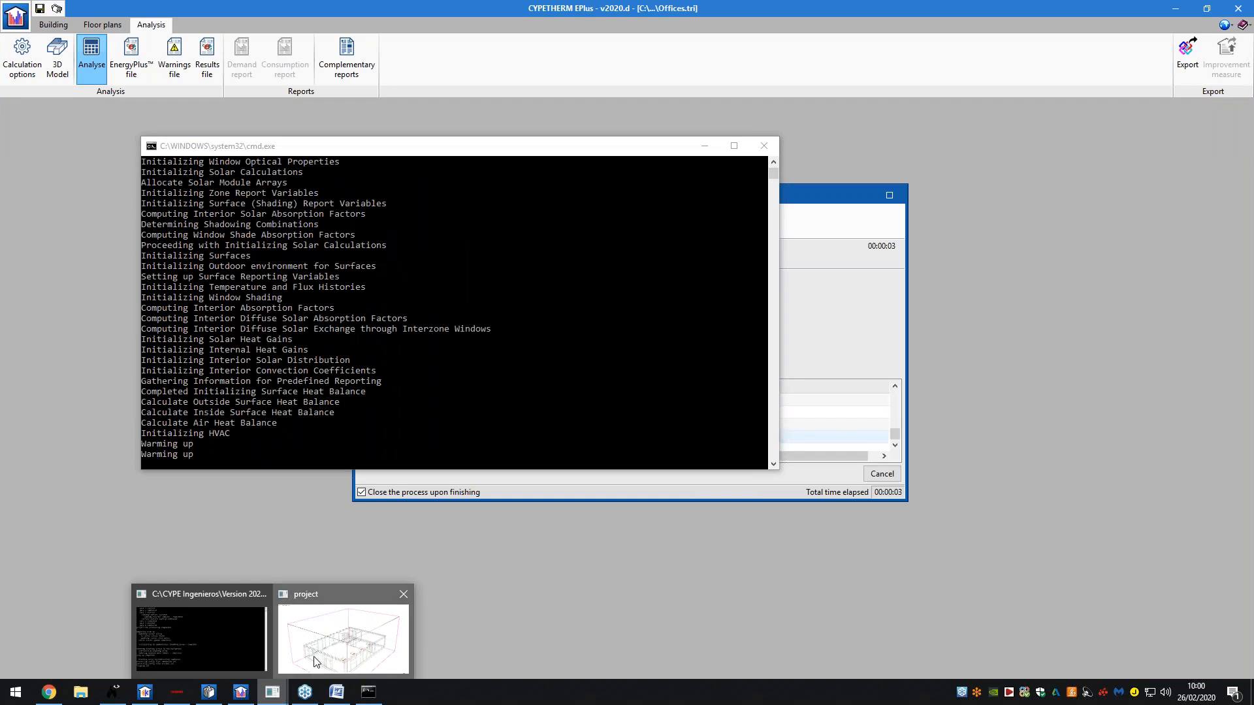
click(320, 653)
- Orbit the building wireframe through frontal, oblique and elevated viewpoints
drag(408, 425, 457, 400)
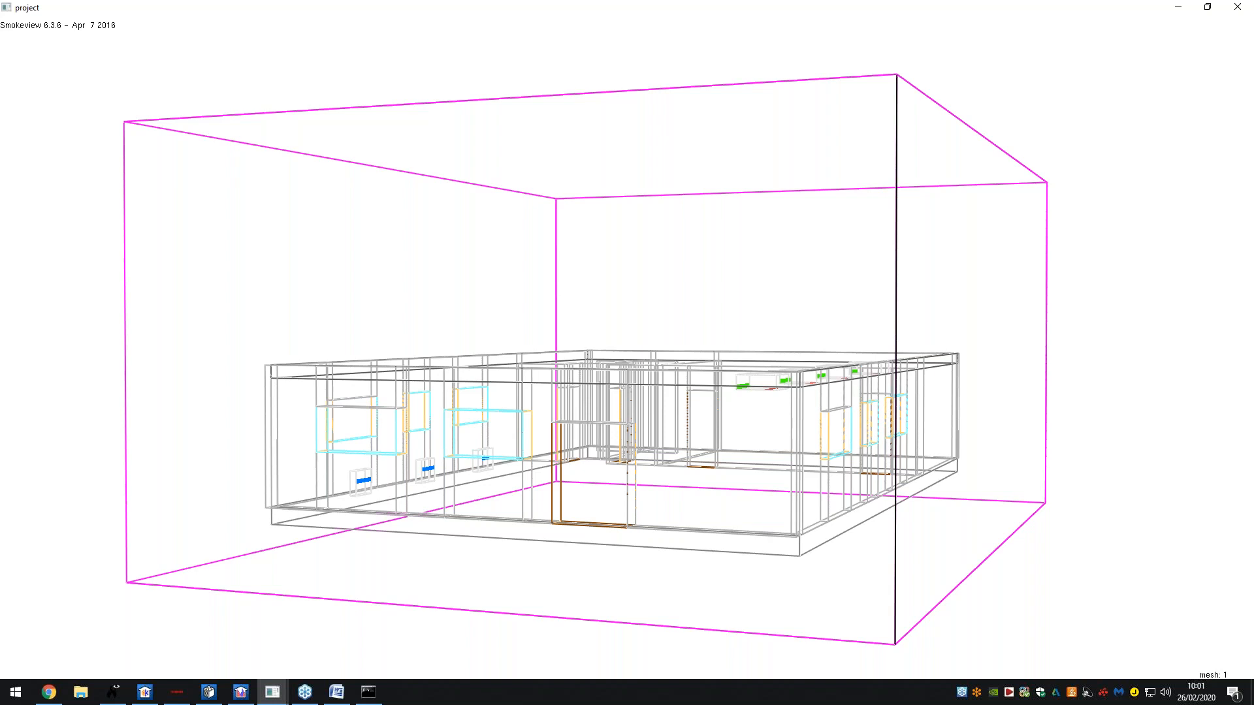
drag(462, 408, 854, 375)
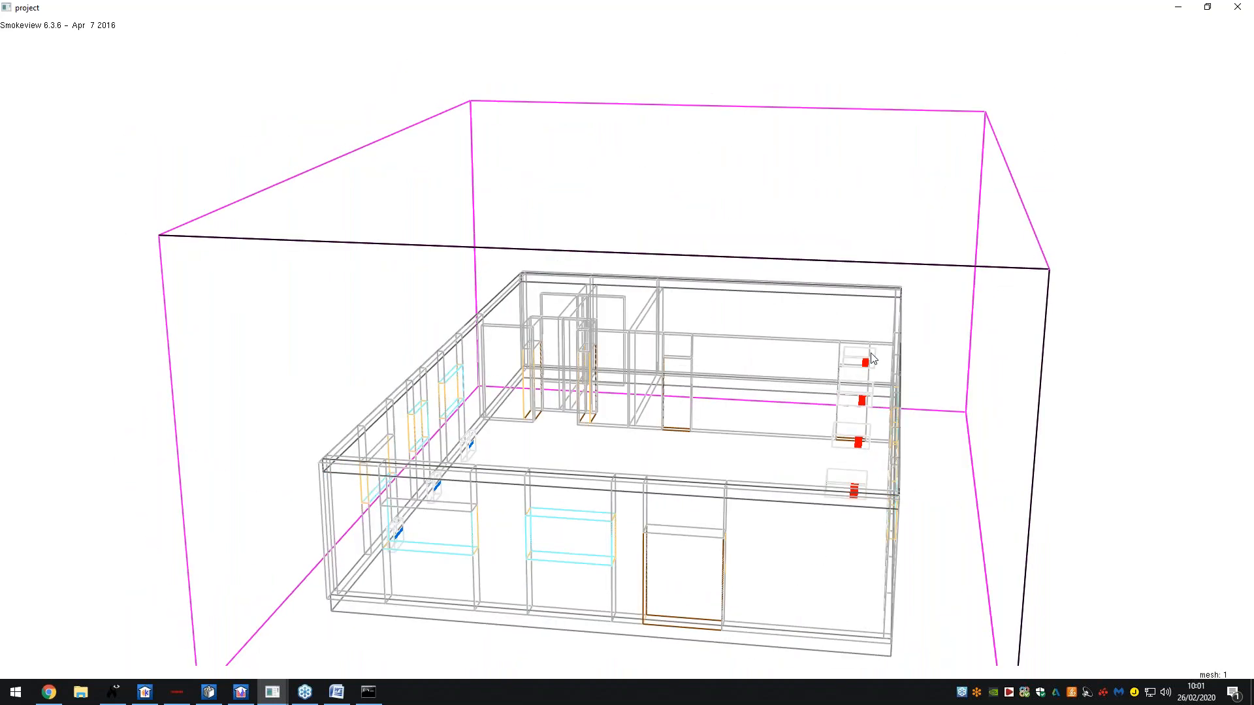
drag(861, 496, 442, 497)
drag(790, 457, 992, 401)
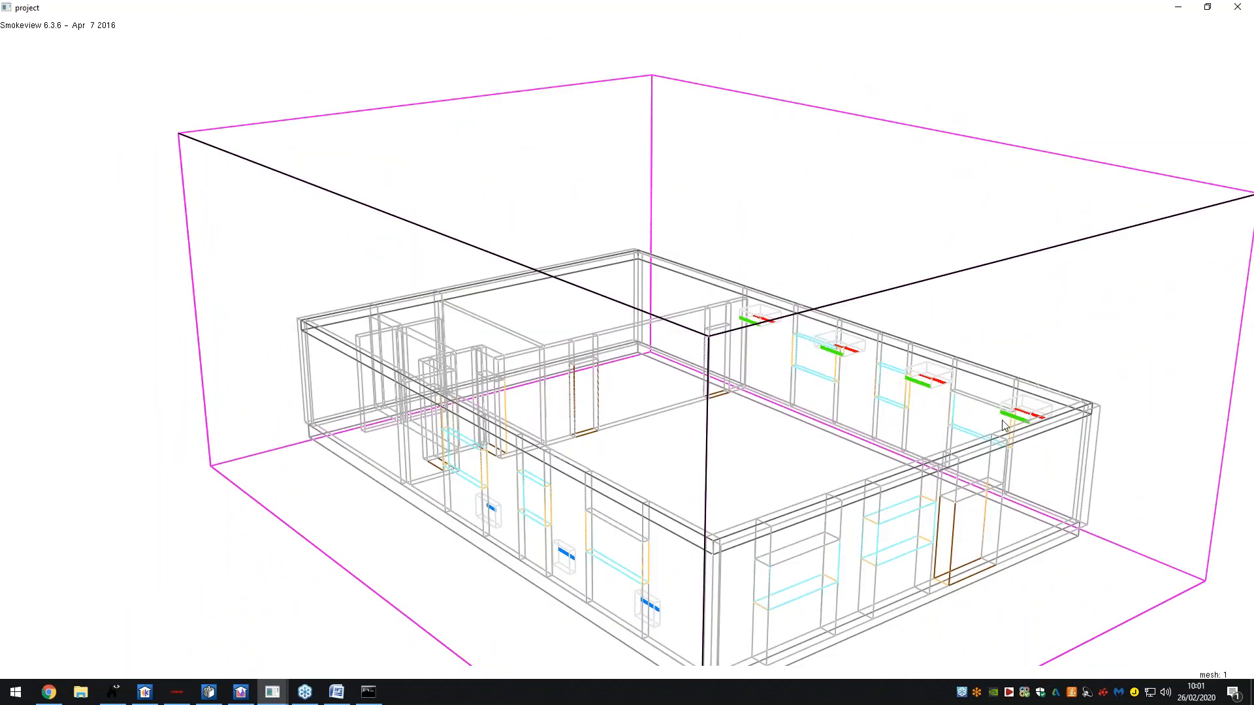
drag(900, 413, 870, 404)
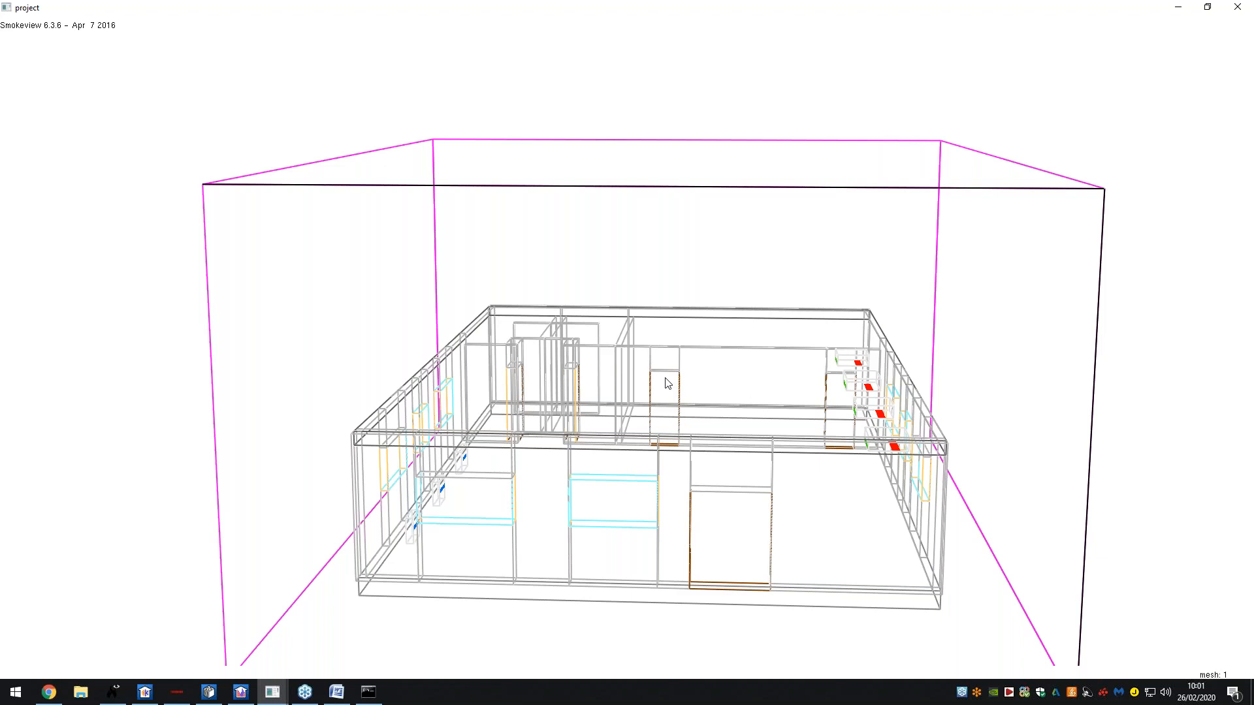
drag(680, 413, 696, 379)
- Bring up the Load/Unload > Slice file > PRESSURE list of available slices
right_click(696, 378)
mouse_move(717, 385)
mouse_move(815, 385)
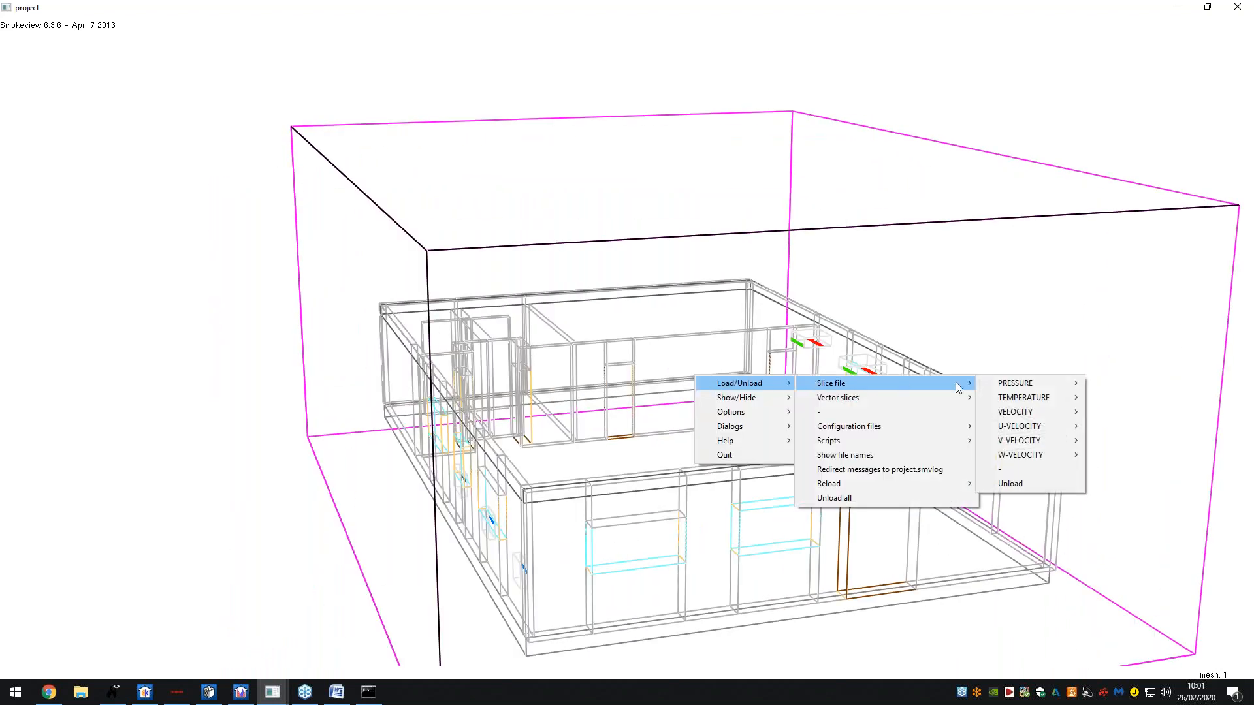
mouse_move(993, 384)
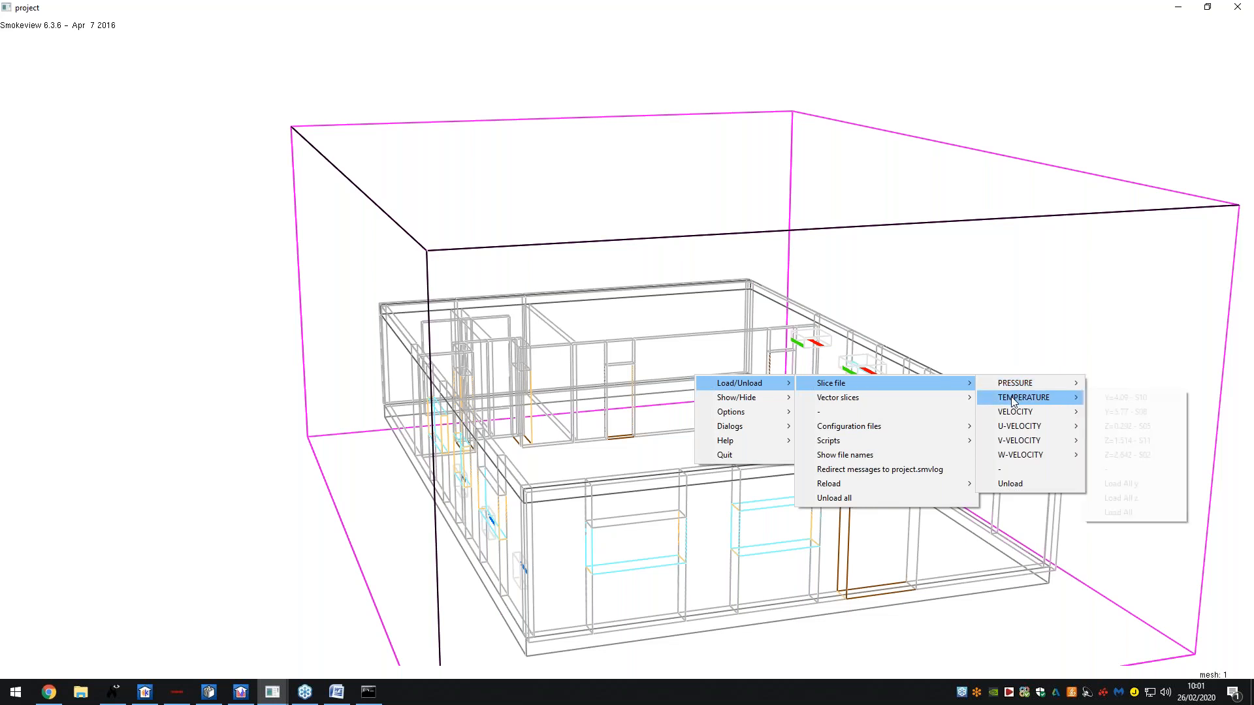
- Load the Z=0.292 - S04 pressure slice and orbit to view it from front and above
mouse_move(1034, 390)
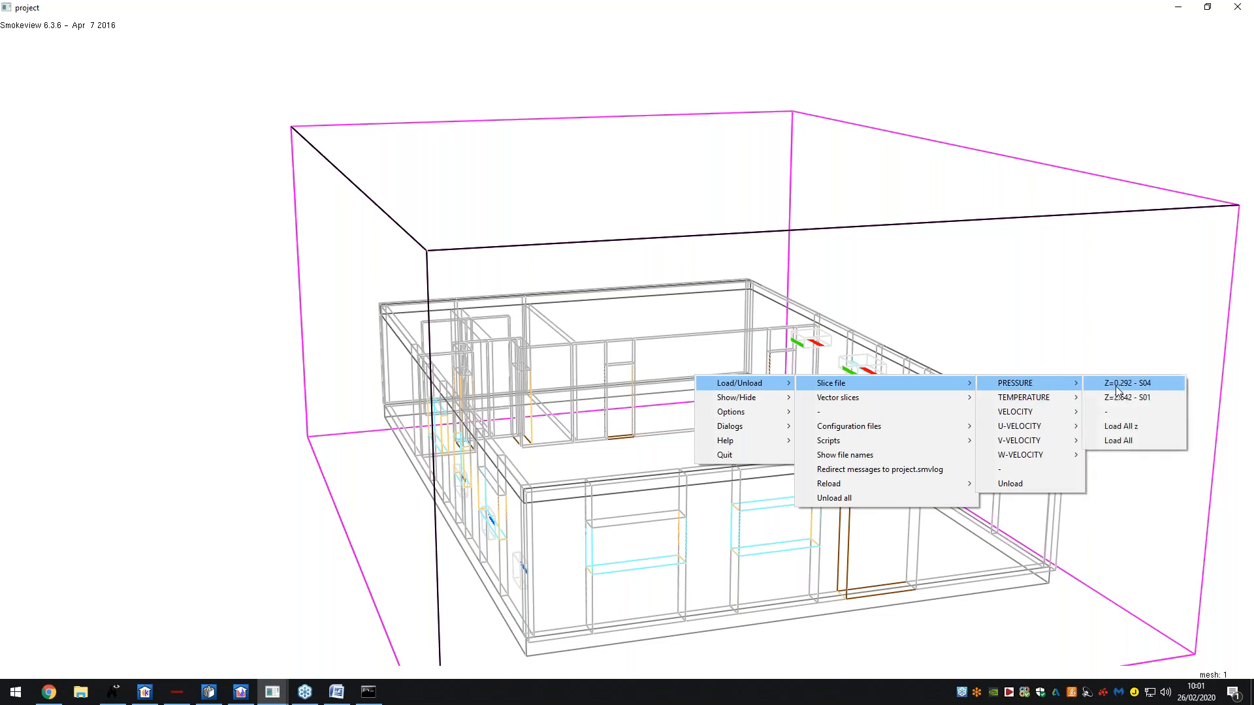
click(1119, 386)
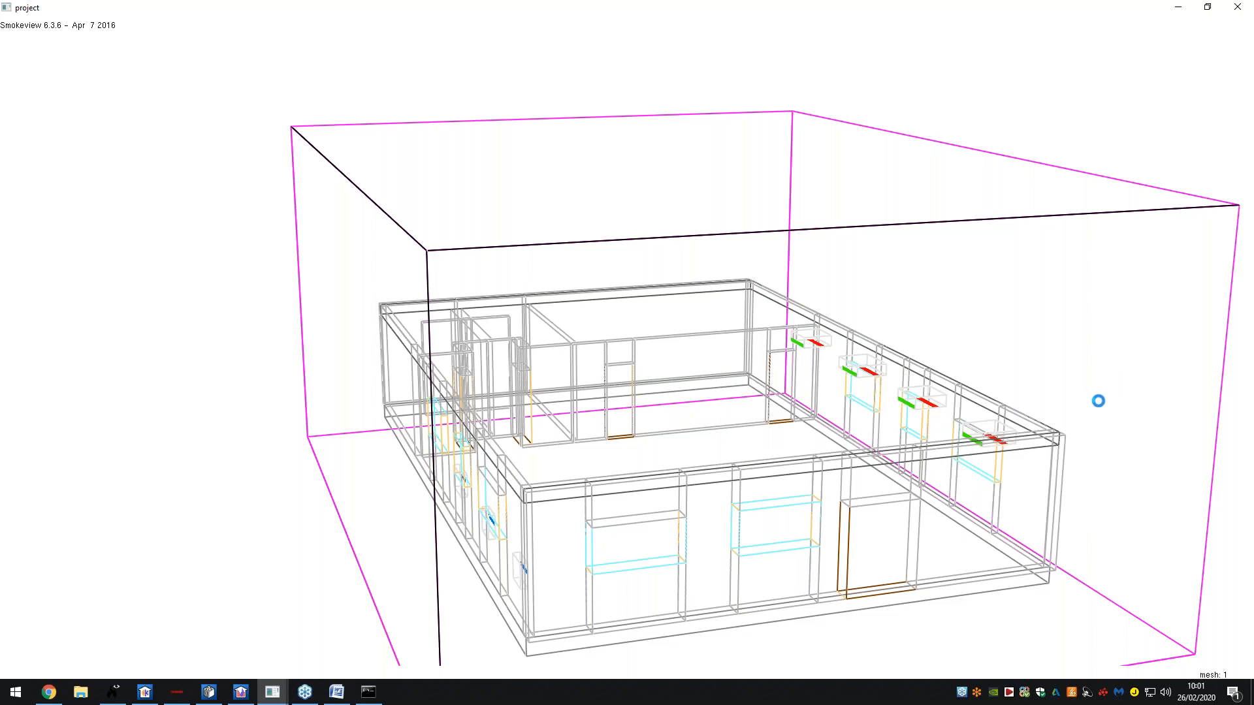
drag(1056, 413, 560, 630)
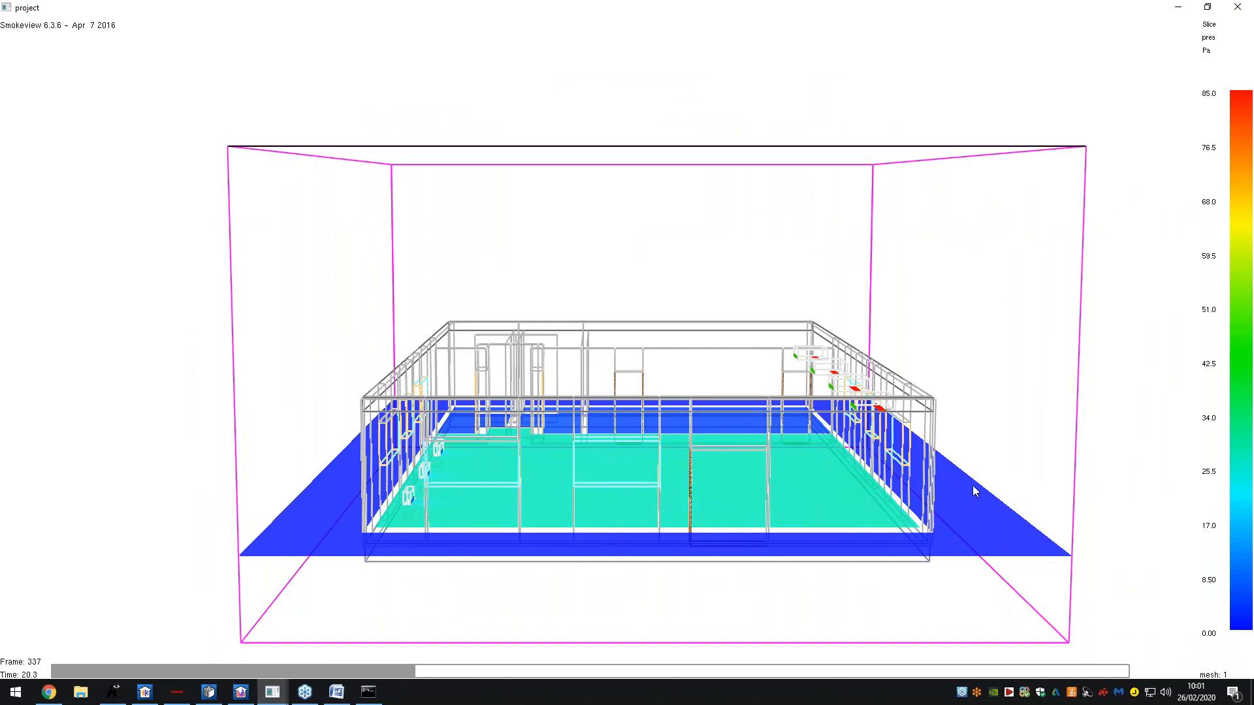
drag(554, 491, 501, 475)
drag(753, 467, 738, 450)
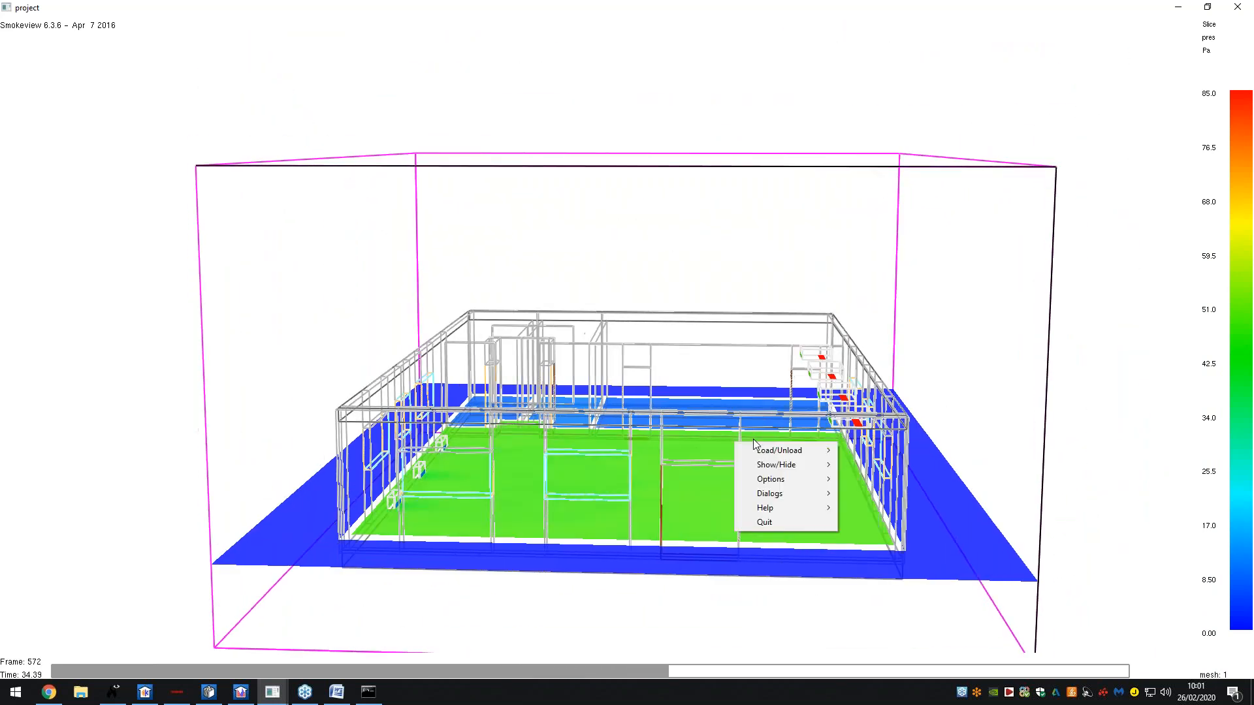
- Unload the pressure slice from the viewer
right_click(736, 446)
mouse_move(765, 452)
mouse_move(892, 455)
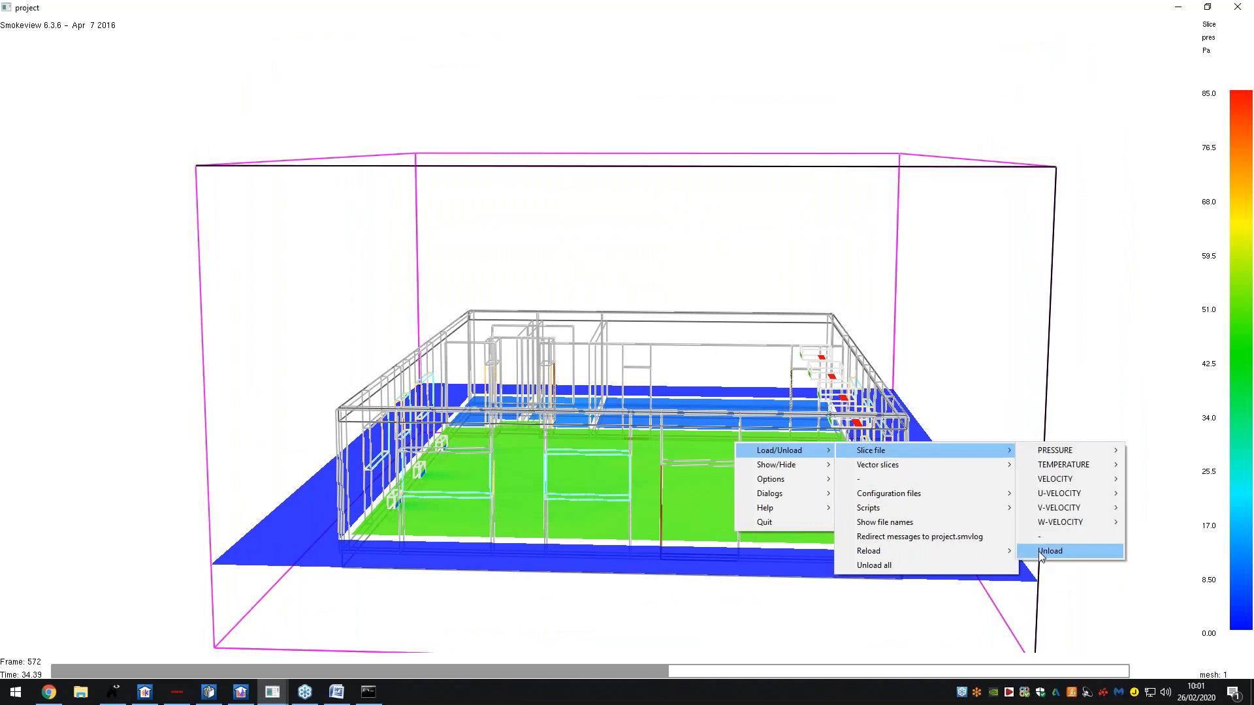
click(1051, 549)
- Load all TEMPERATURE slices along y and orbit around the 20–35.5 °C planes
right_click(704, 376)
mouse_move(742, 381)
mouse_move(1032, 396)
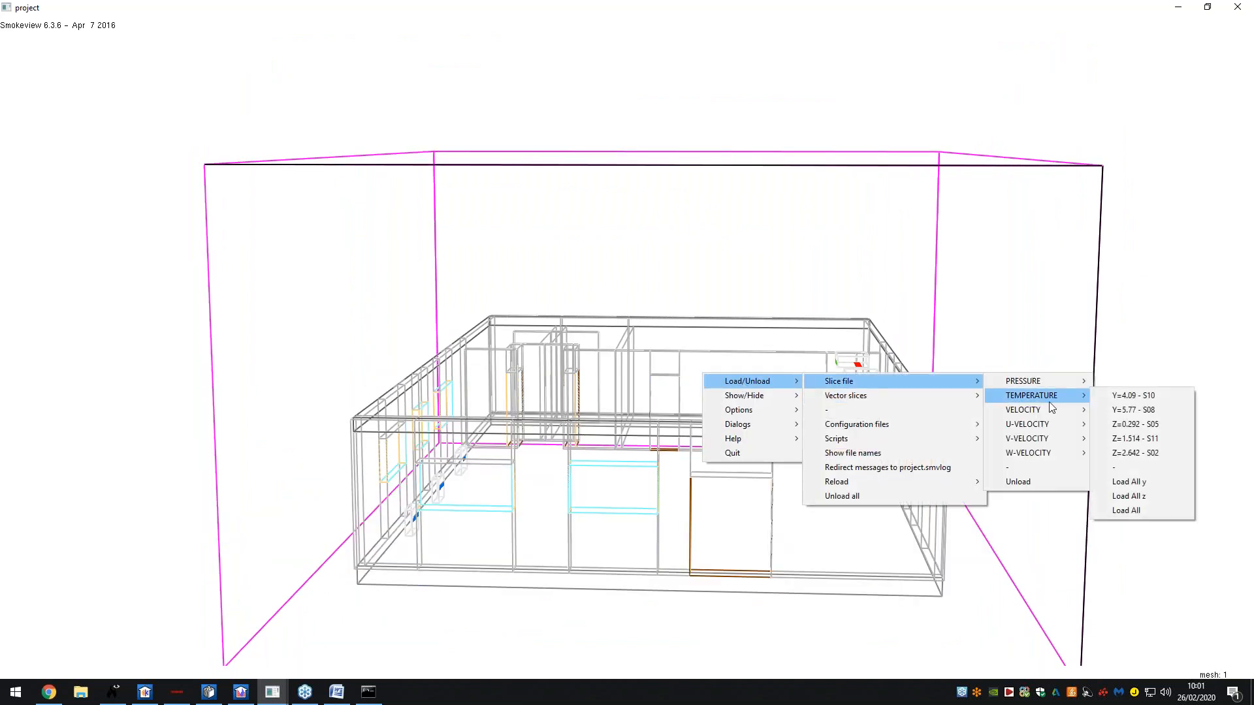
click(1130, 482)
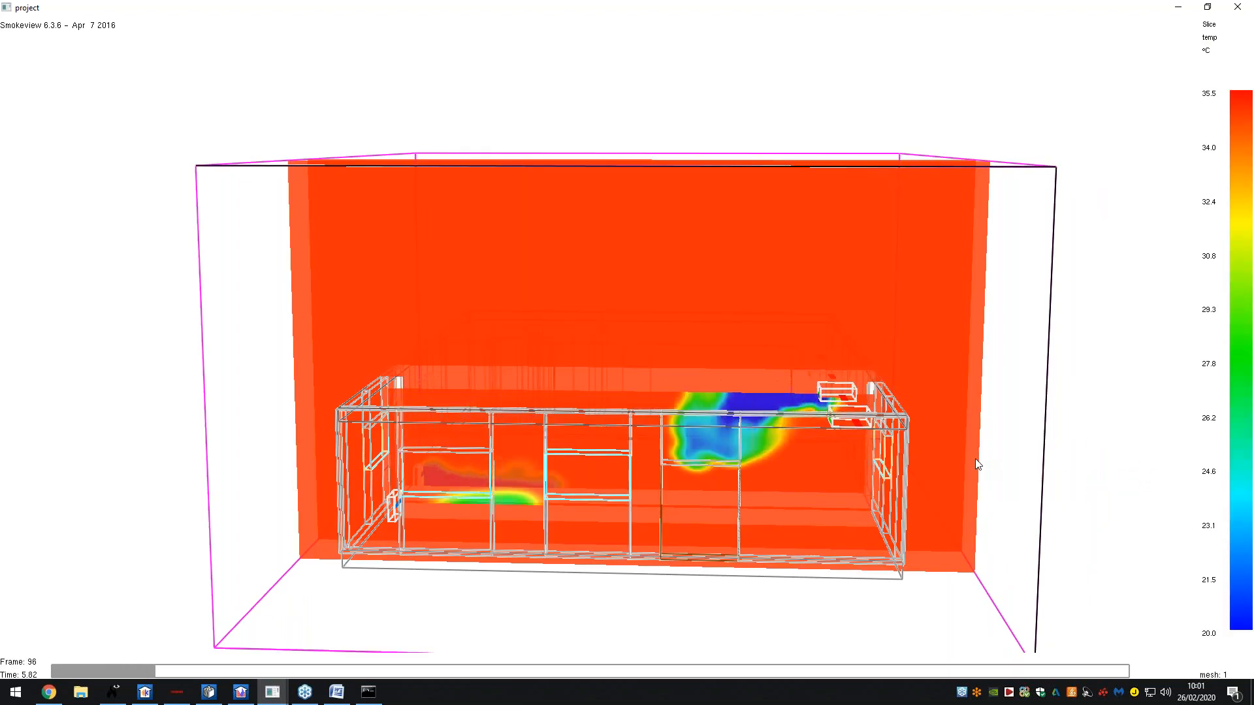
drag(903, 454, 920, 462)
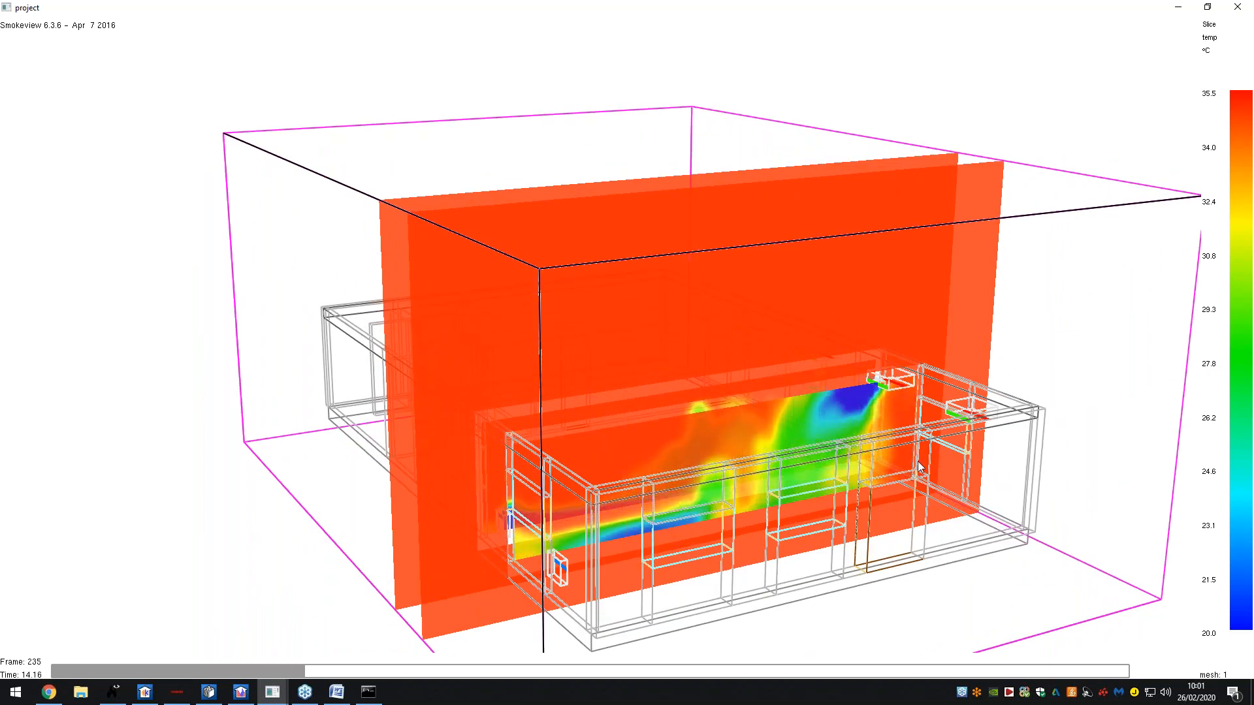
mouse_move(816, 457)
mouse_down()
mouse_move(837, 451)
mouse_move(821, 449)
mouse_up()
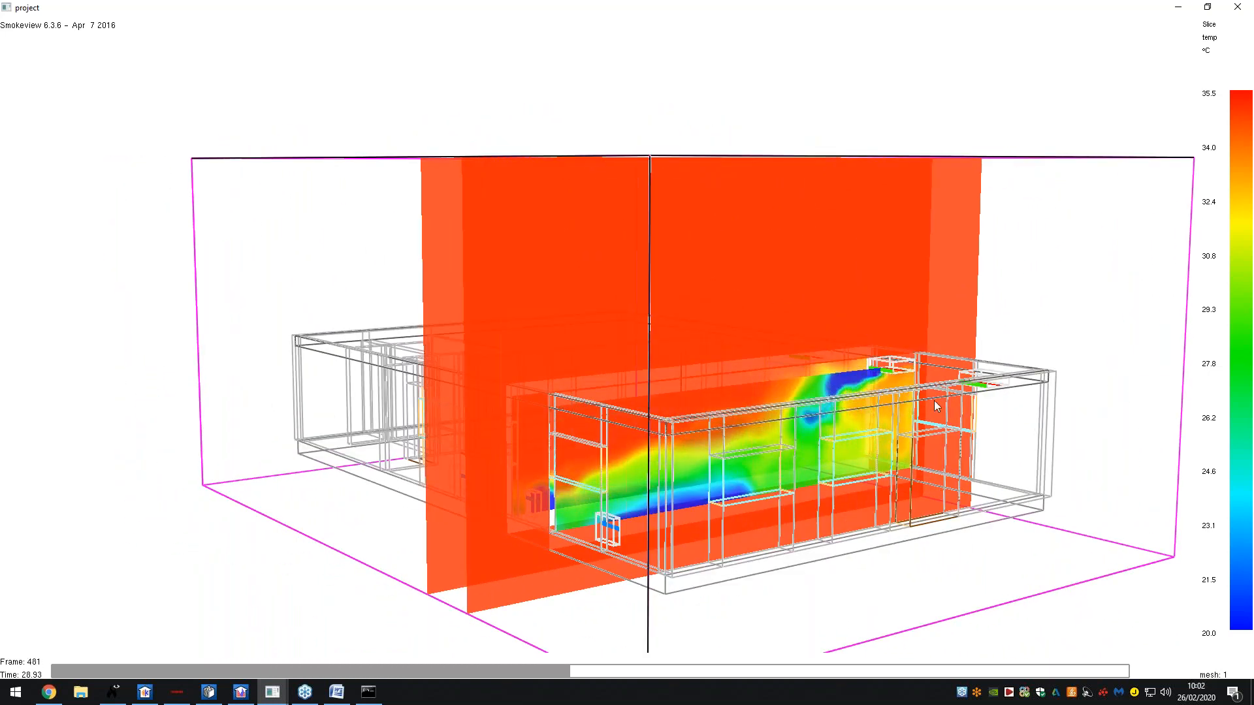
drag(934, 404, 870, 418)
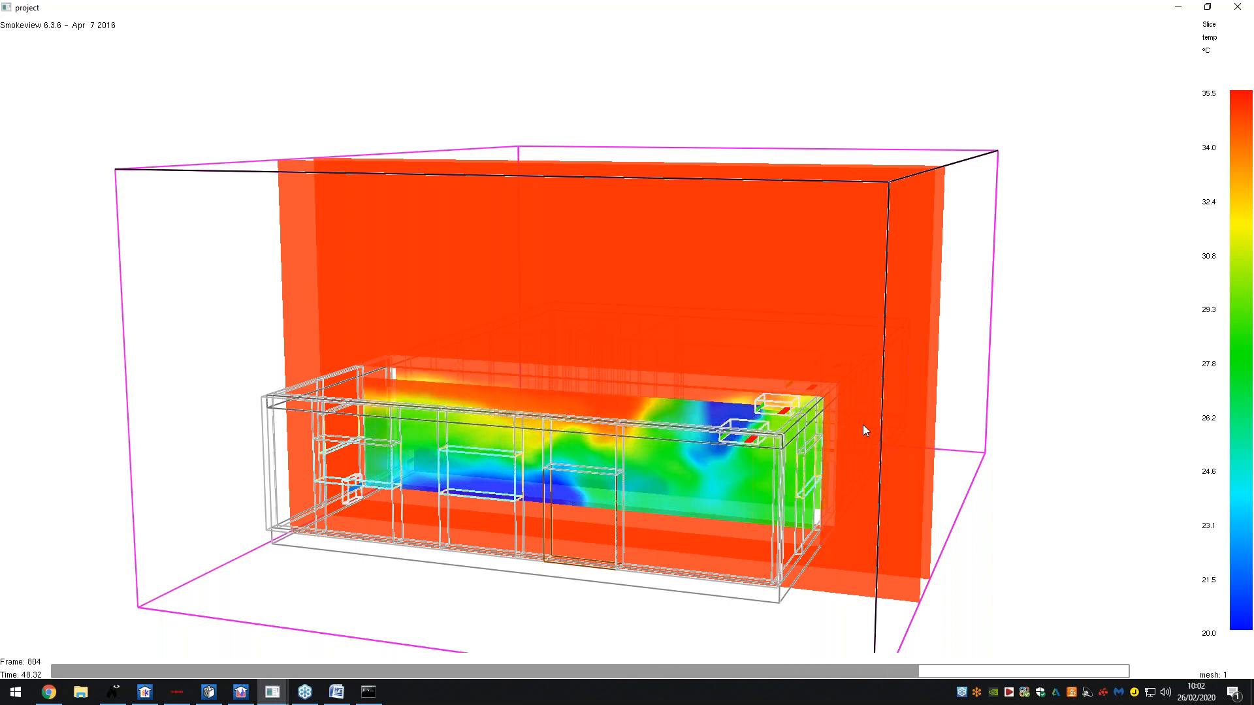
drag(904, 402, 627, 377)
- Load all VELOCITY vector slices along y and orbit to view the 0–0.90 m/s airflow
right_click(627, 377)
mouse_move(672, 385)
mouse_move(904, 406)
mouse_move(948, 426)
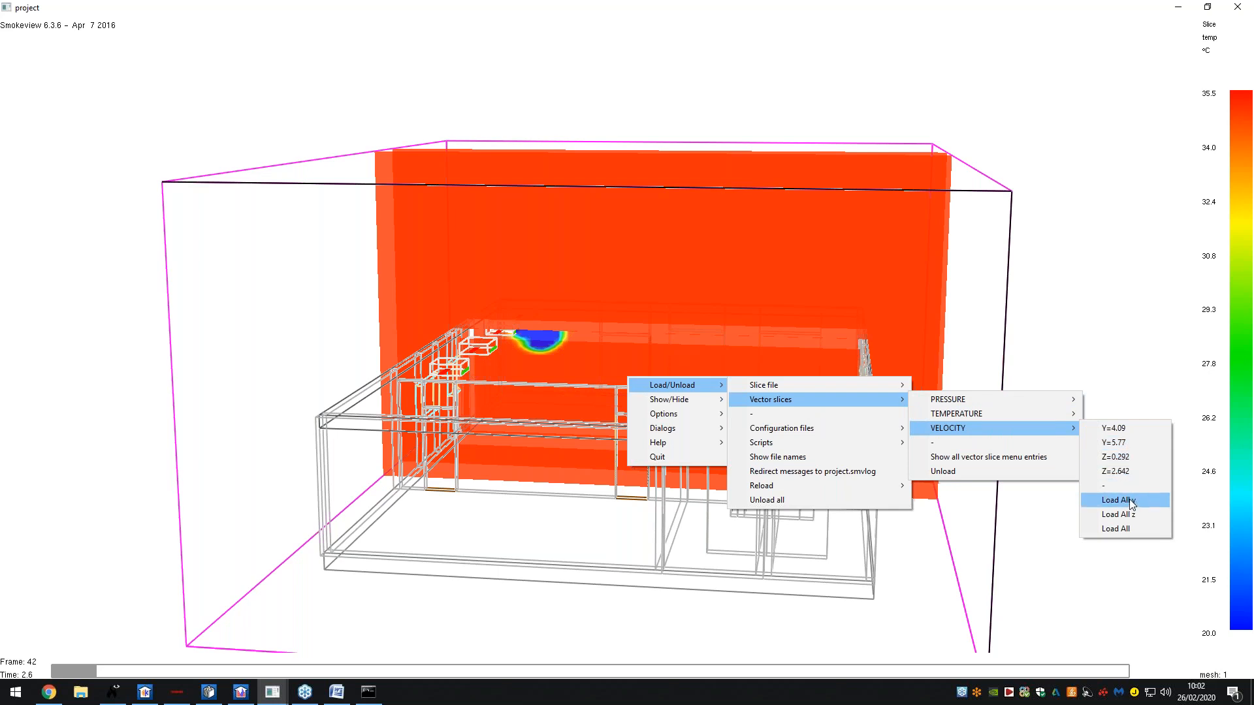
click(1116, 501)
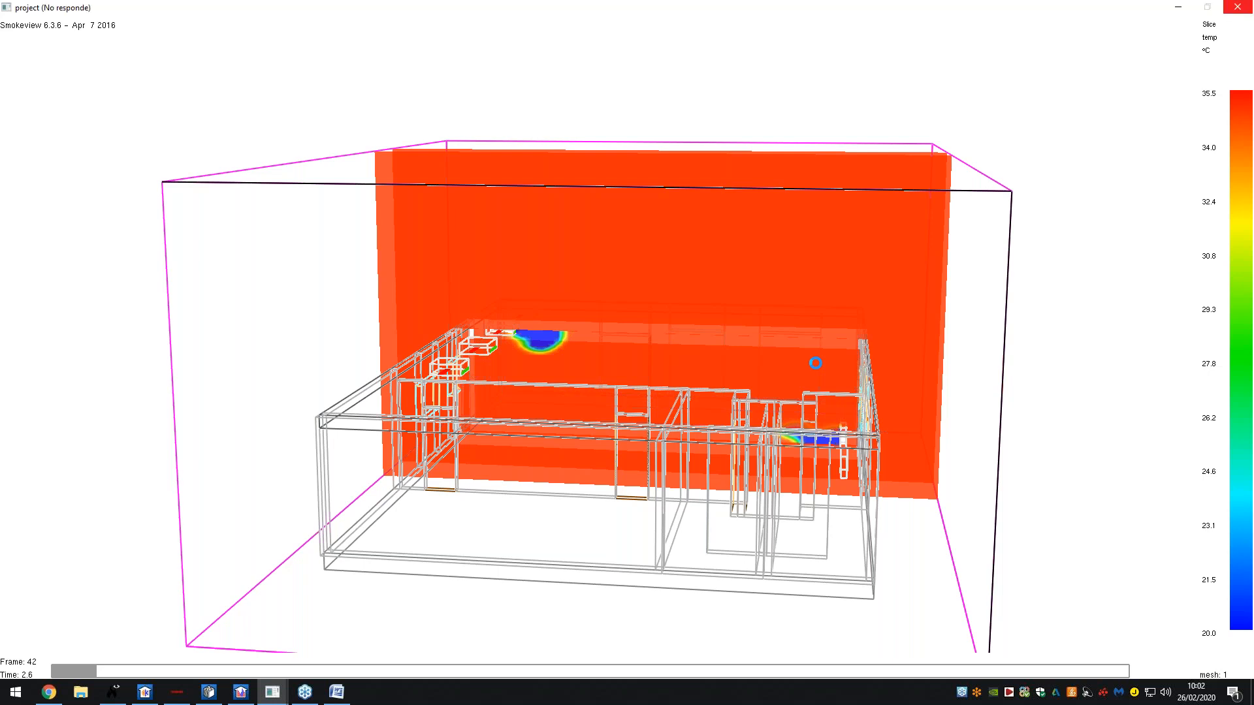
drag(815, 363, 852, 335)
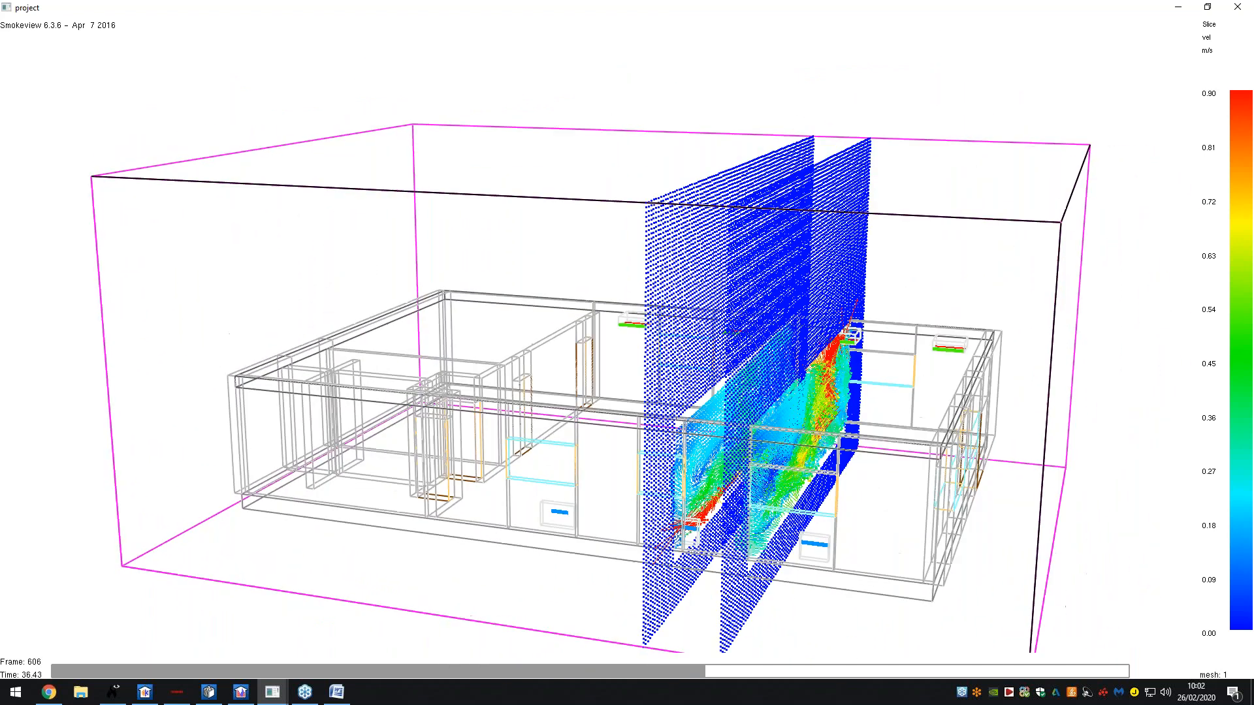
drag(781, 458, 726, 248)
- Unload all currently loaded slices from the viewer
right_click(726, 248)
mouse_move(740, 262)
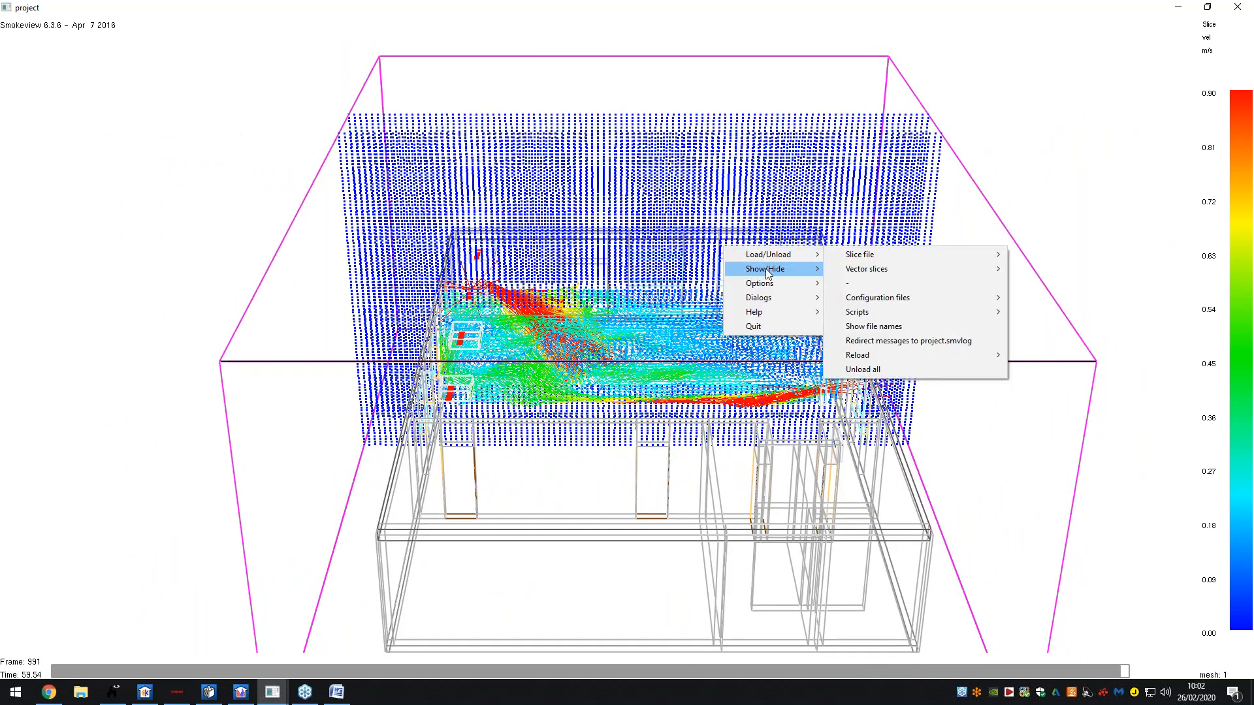
mouse_move(846, 270)
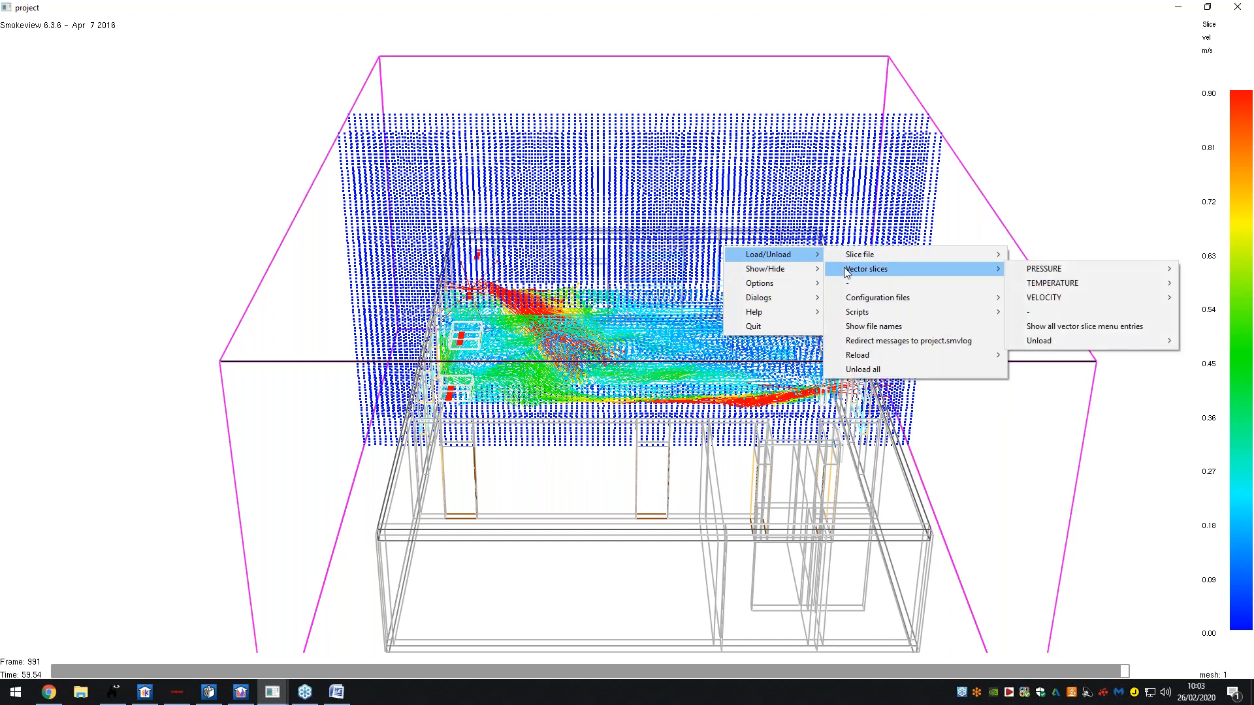
mouse_move(1030, 300)
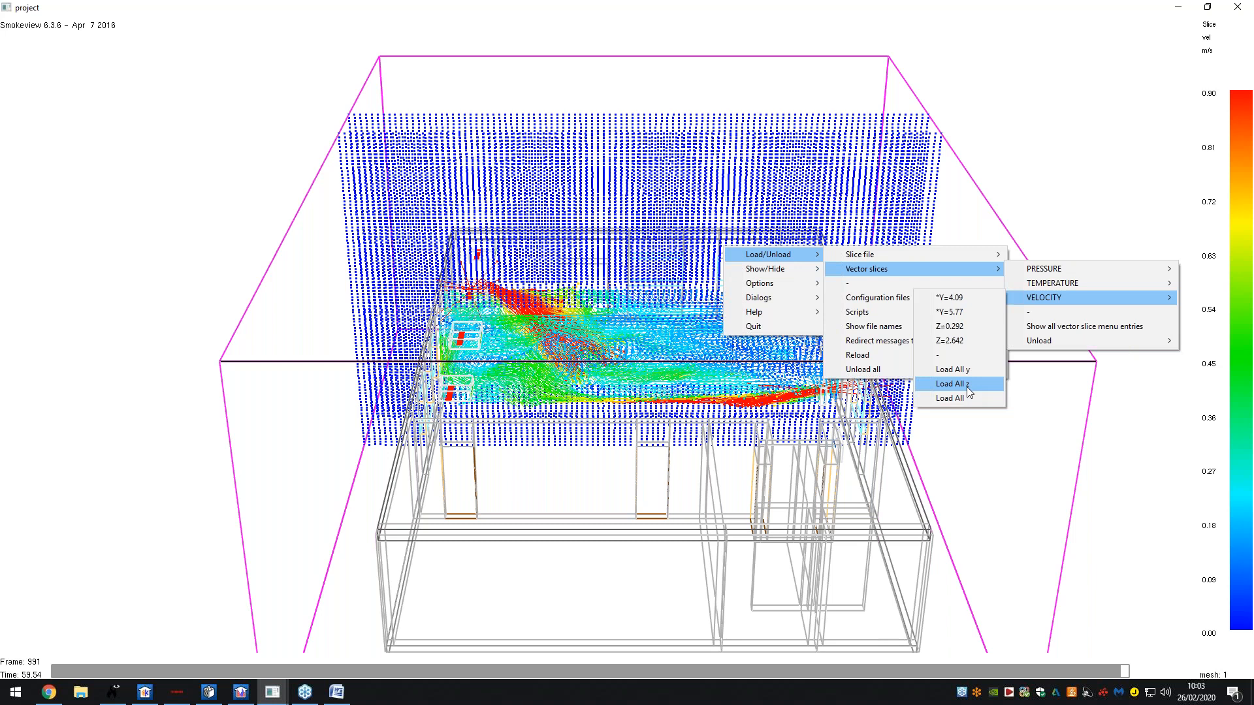
click(893, 370)
- Load all VELOCITY slice files along z and orbit to view them
right_click(810, 312)
mouse_move(854, 317)
mouse_move(933, 319)
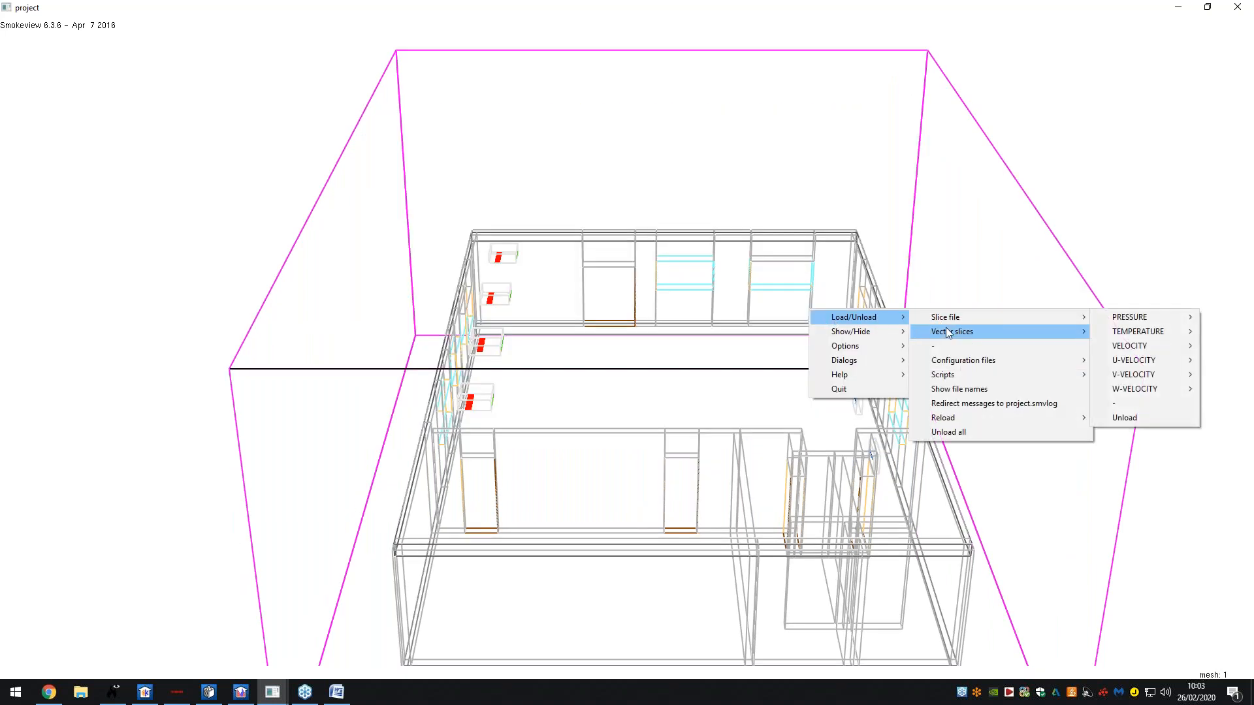
mouse_move(1127, 353)
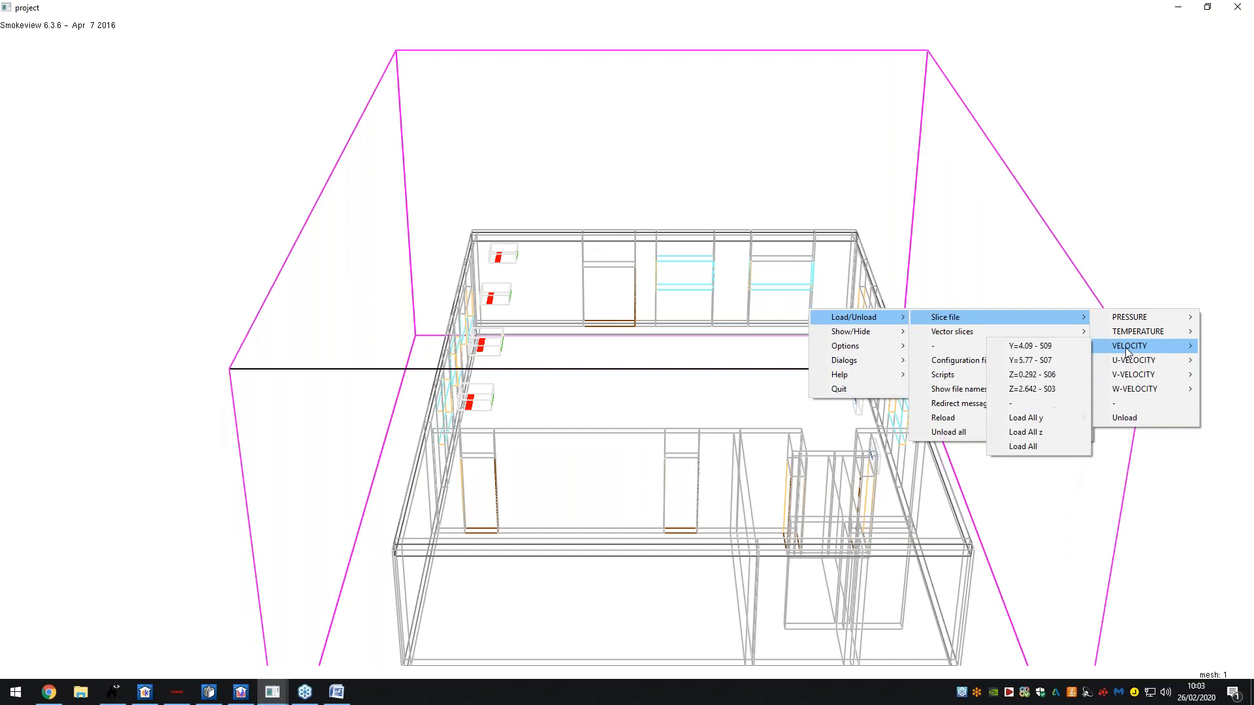
click(1046, 431)
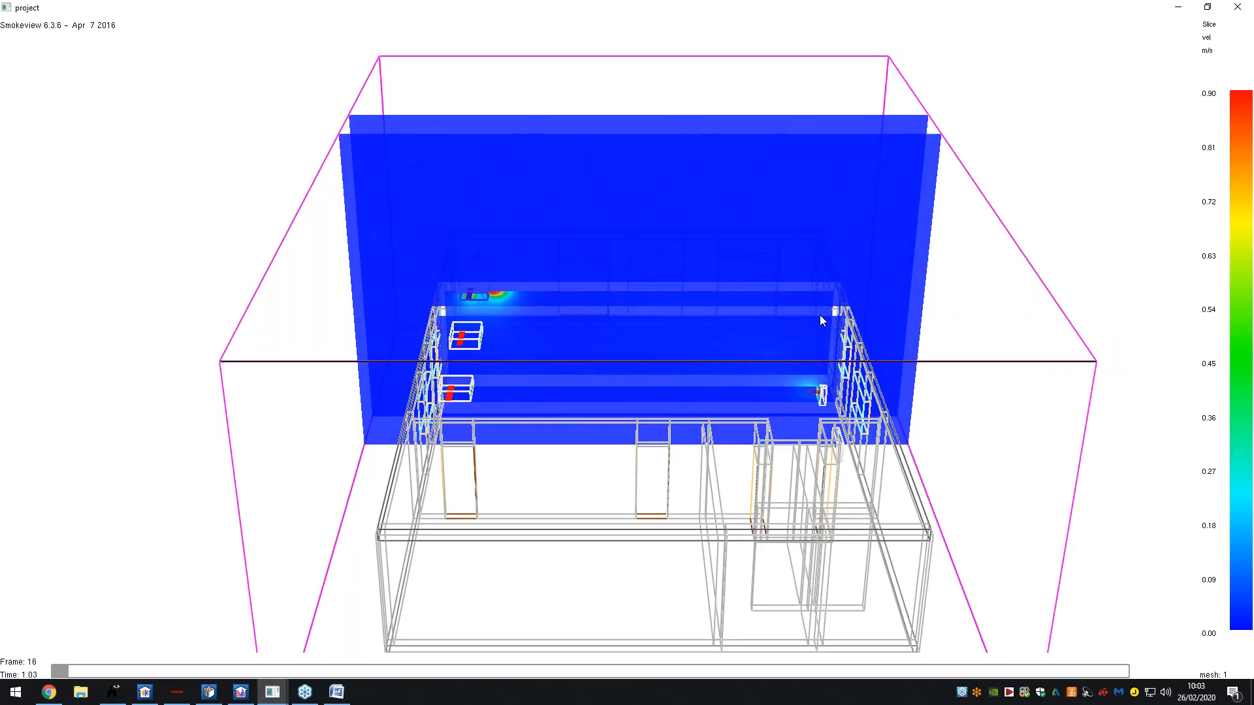
mouse_move(820, 317)
mouse_down()
mouse_move(759, 331)
mouse_move(806, 321)
mouse_up()
- Close the load options without loading more data, orbit to a corner view, and return to CYPETHERM EPlus
right_click(689, 335)
mouse_move(771, 343)
mouse_move(914, 343)
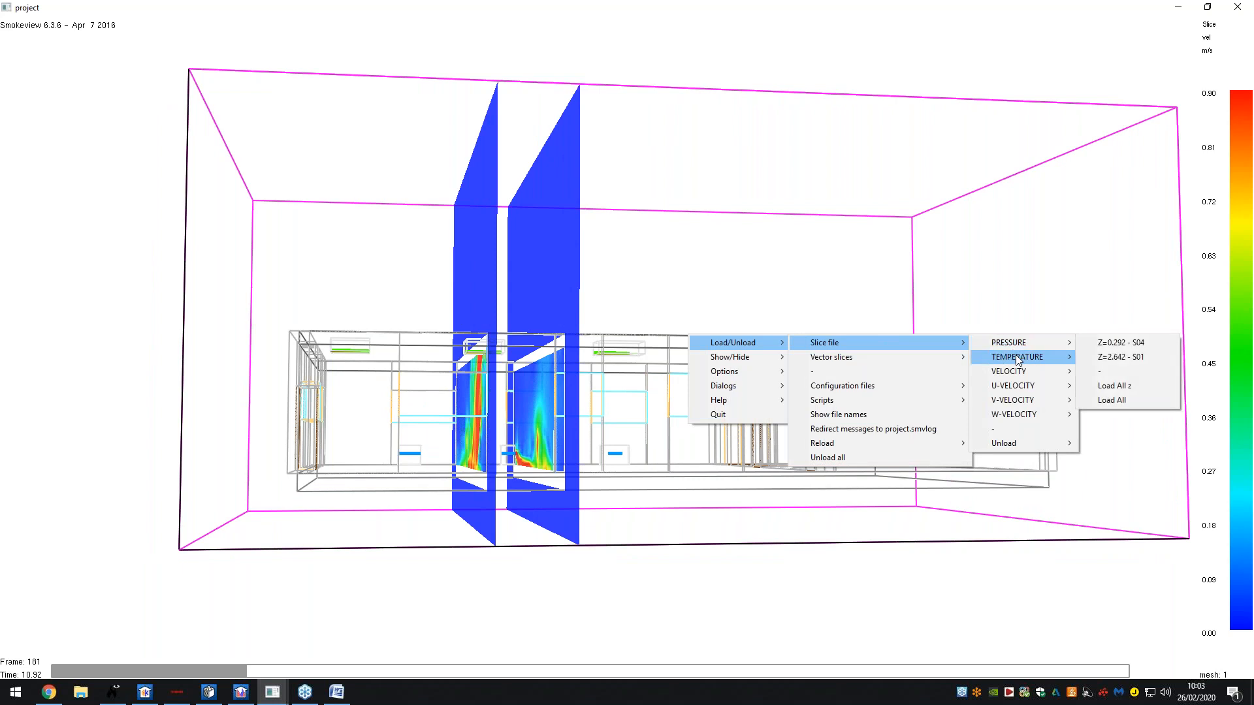
mouse_move(1018, 371)
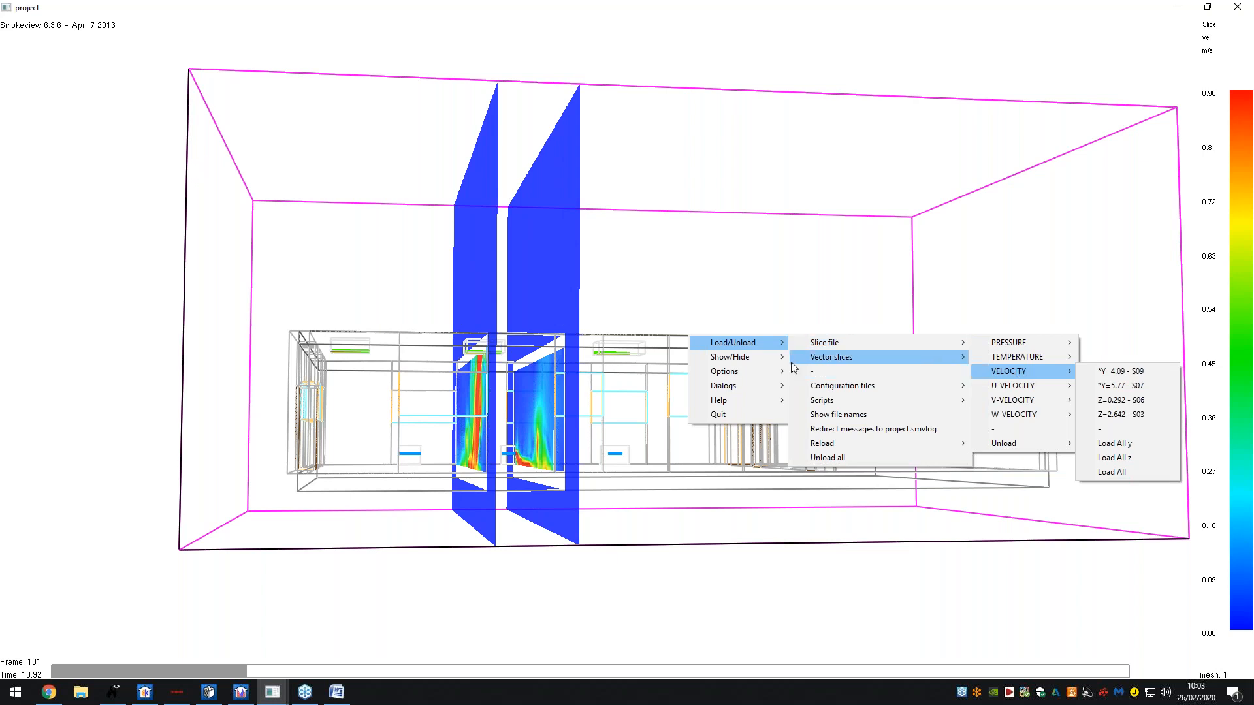
click(673, 343)
drag(662, 356, 688, 367)
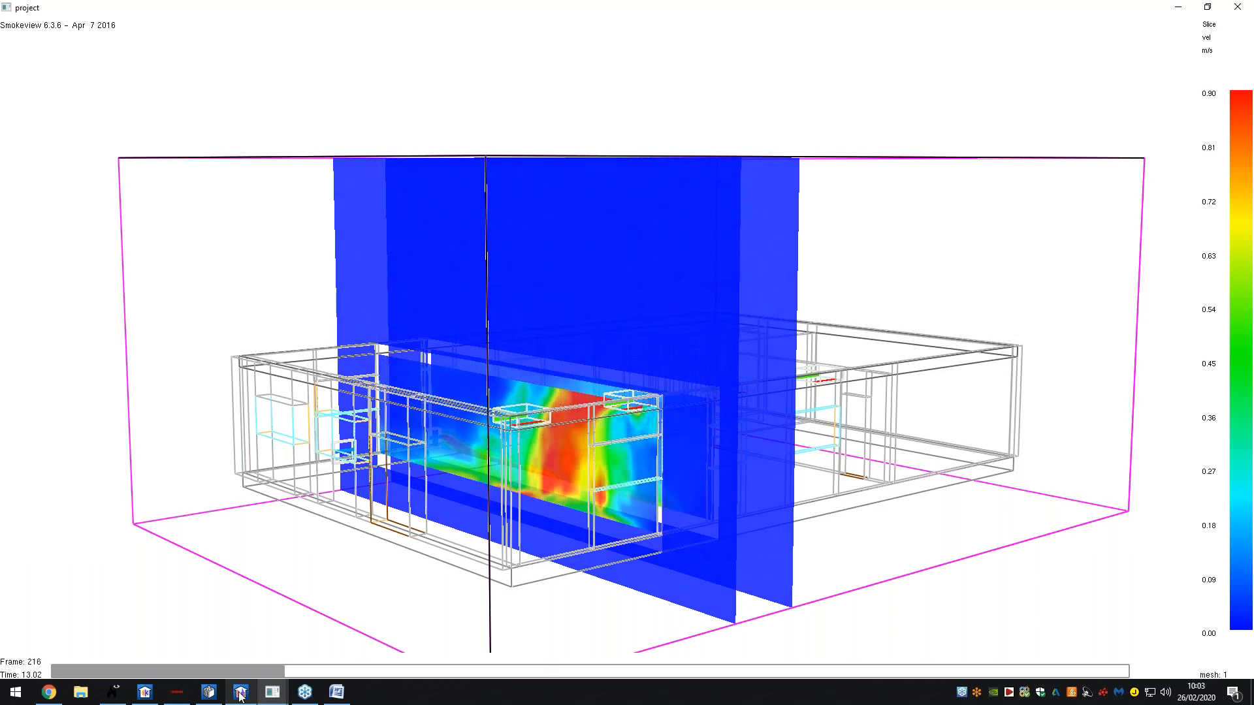
key(alt+Tab)
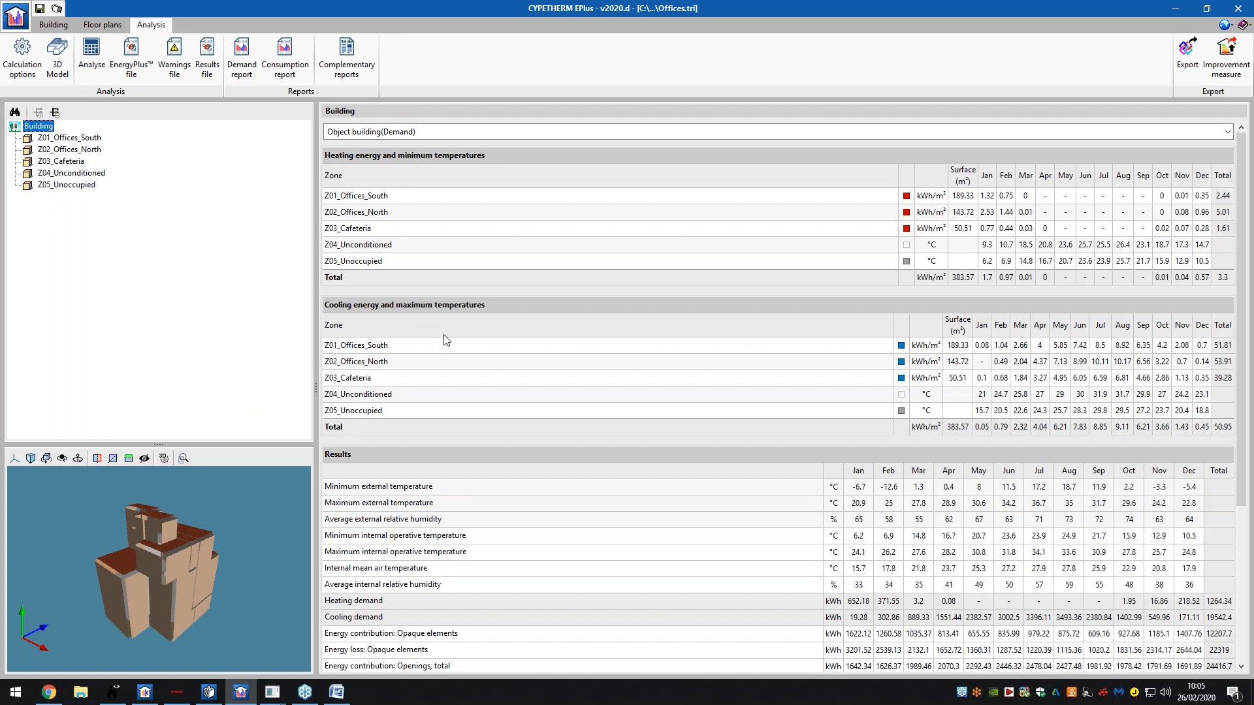
- Scroll the monthly results, select the Energy loss: Ventilation row, and generate the Demand report
scroll(444, 340, down, 5)
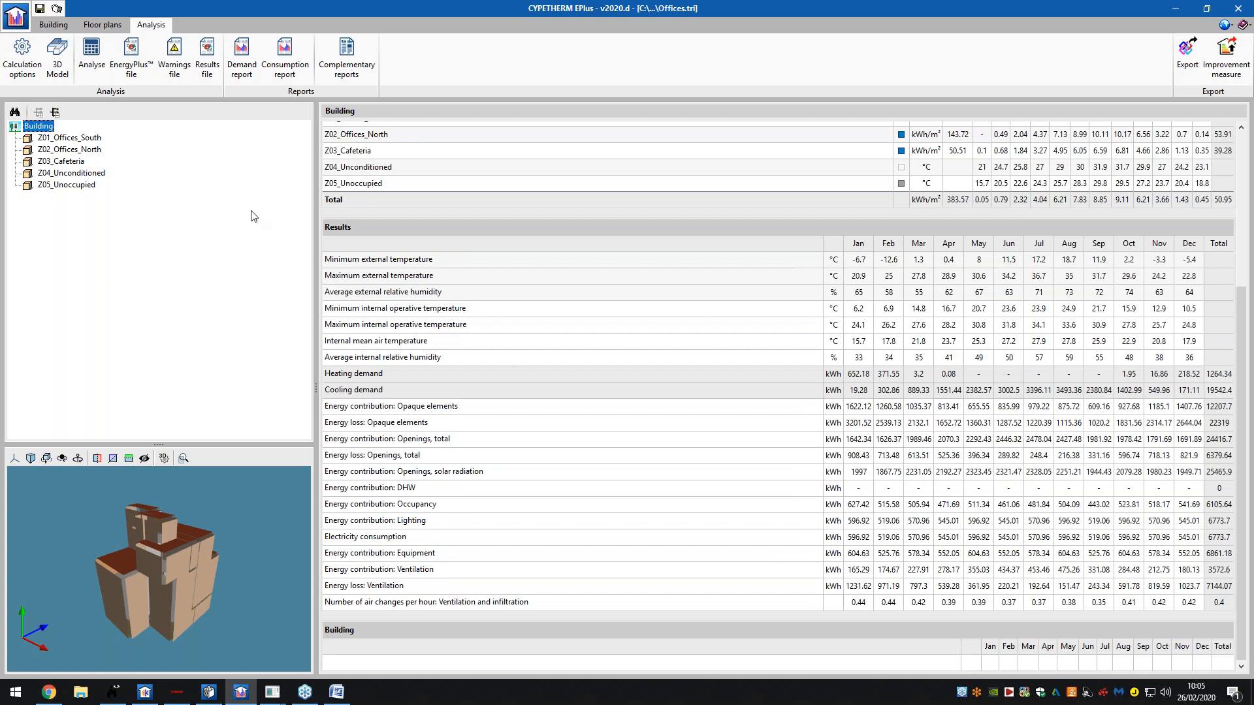
scroll(395, 356, up, 5)
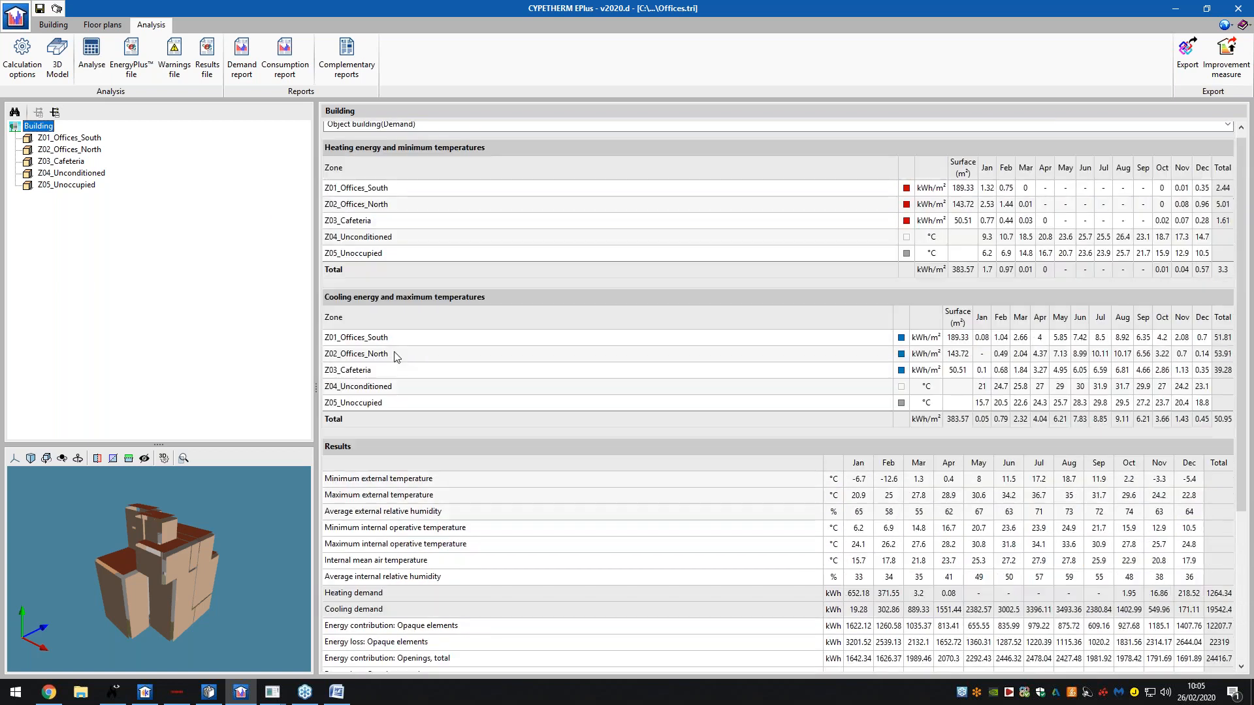
scroll(395, 356, up, 1)
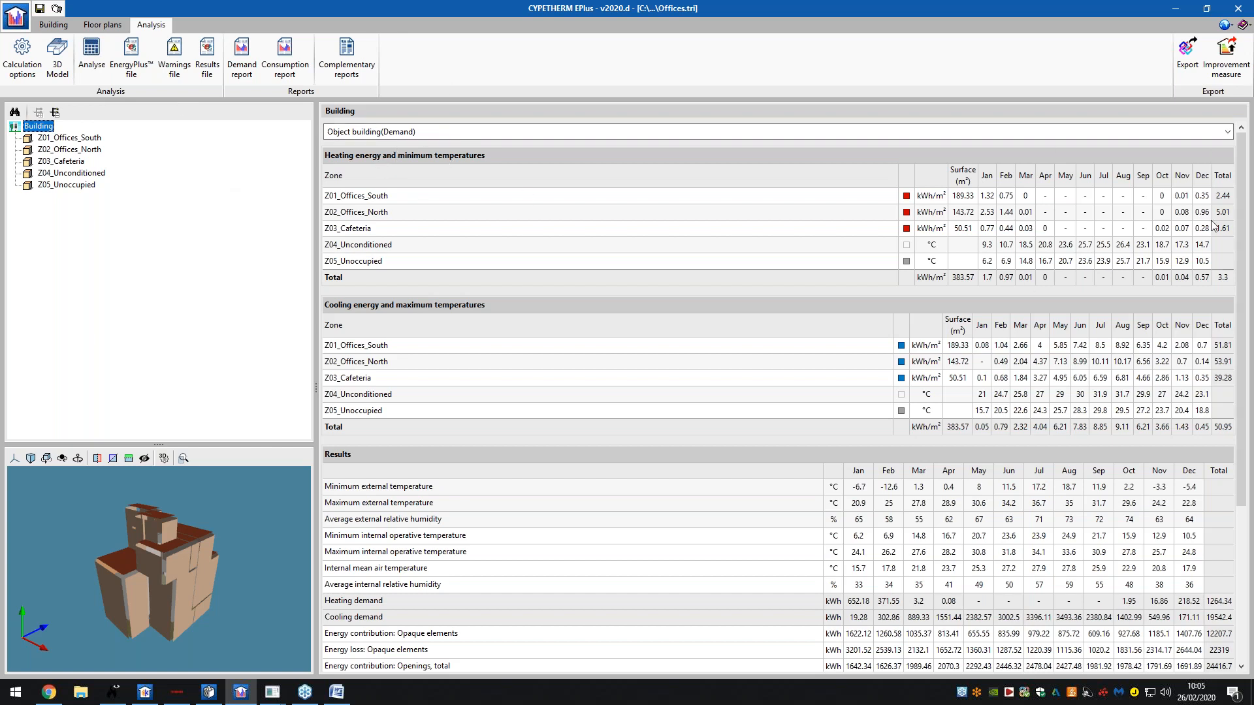
scroll(1212, 226, down, 4)
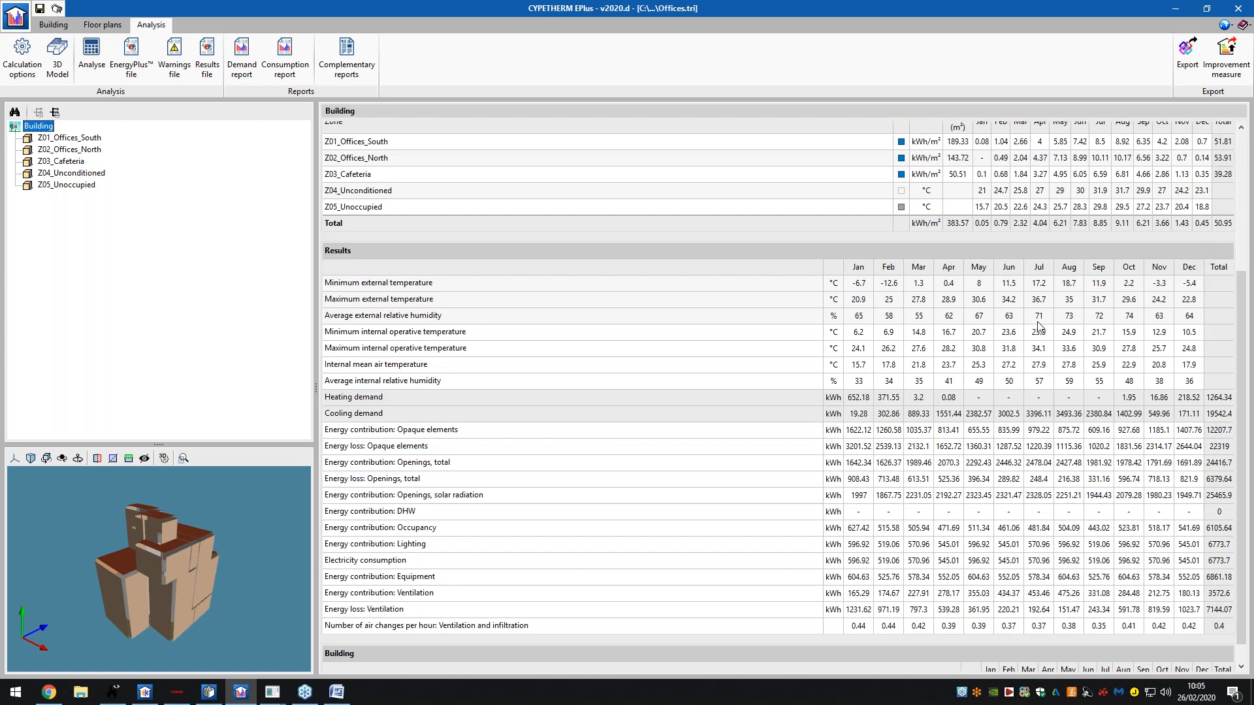
scroll(1038, 322, down, 1)
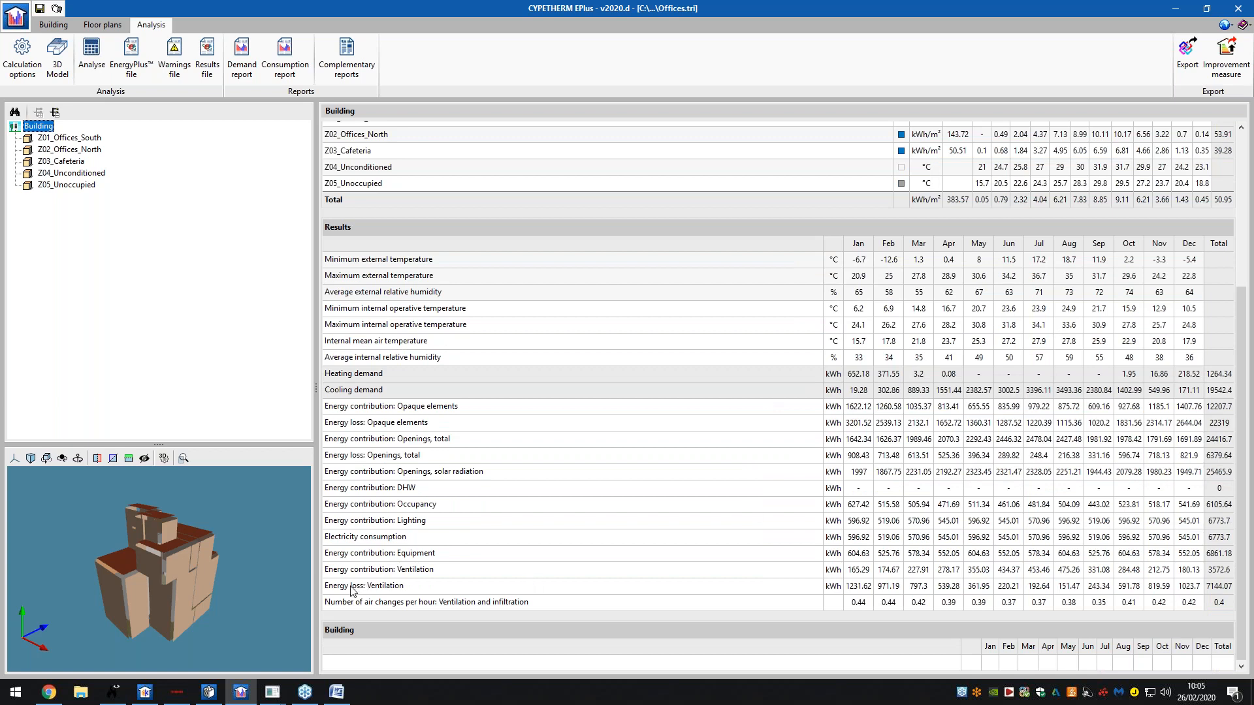
click(386, 588)
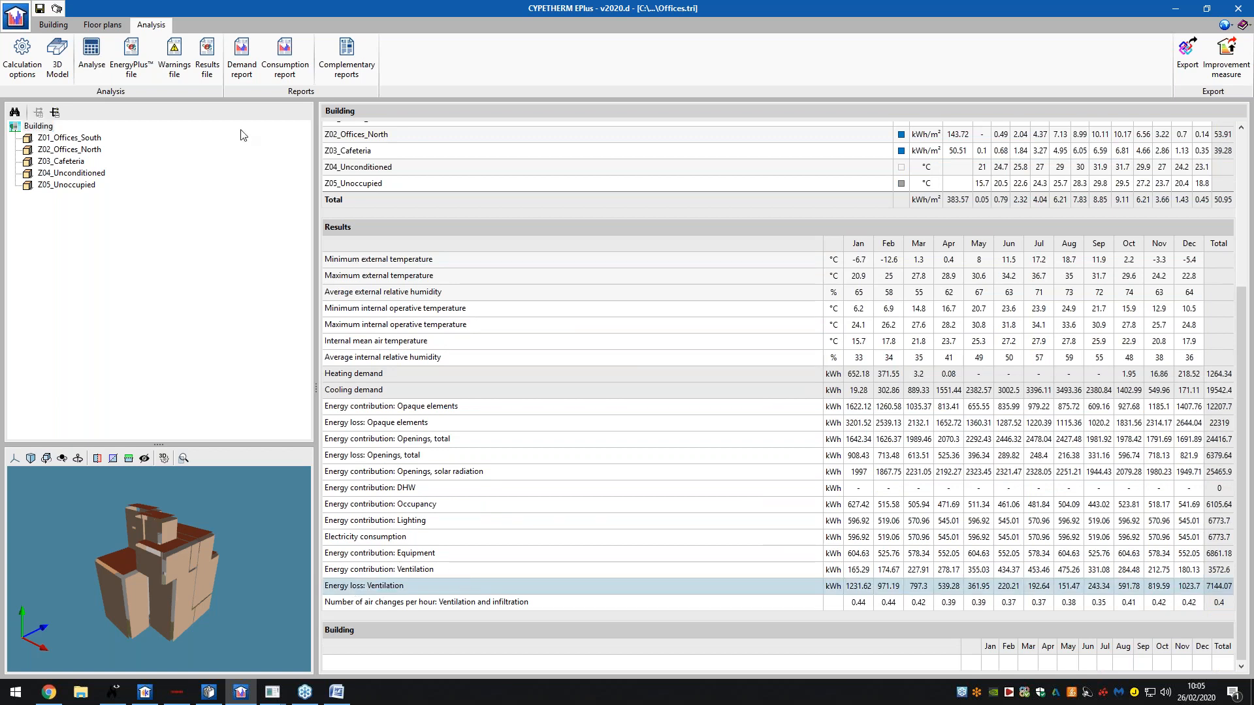
click(252, 66)
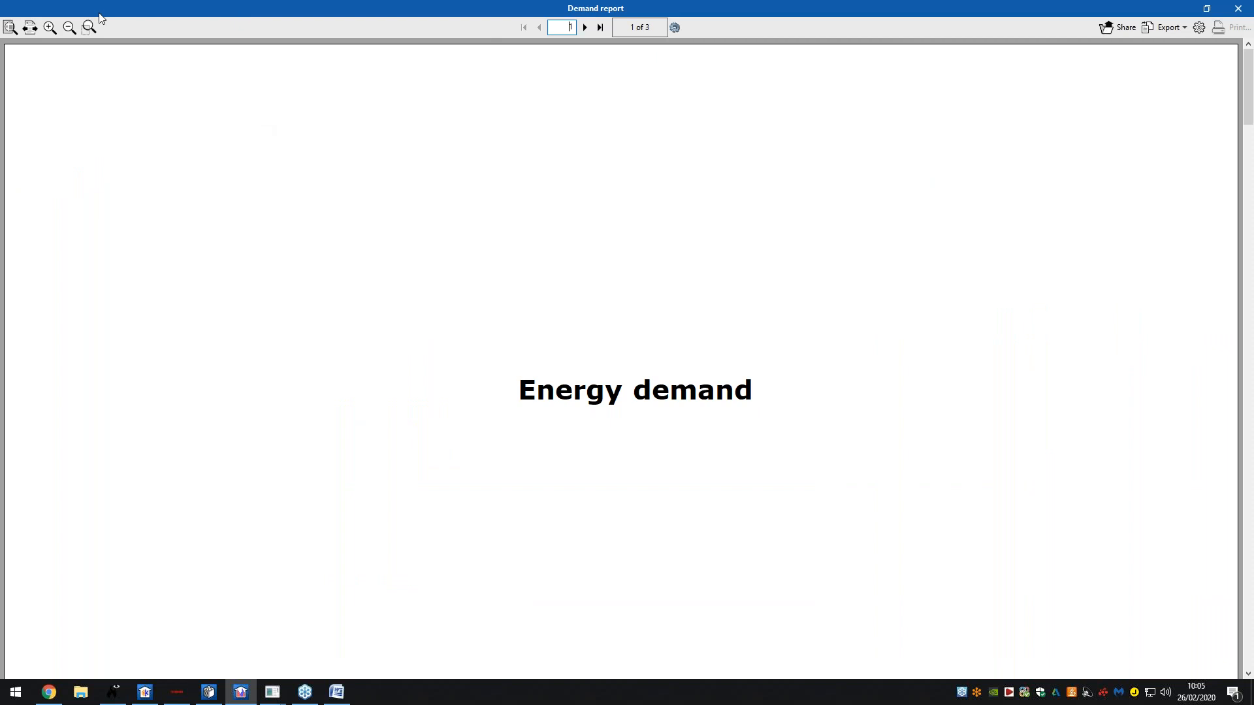
- Page through the Demand report in whole-page view from page 1 to page 9, then close it
click(11, 29)
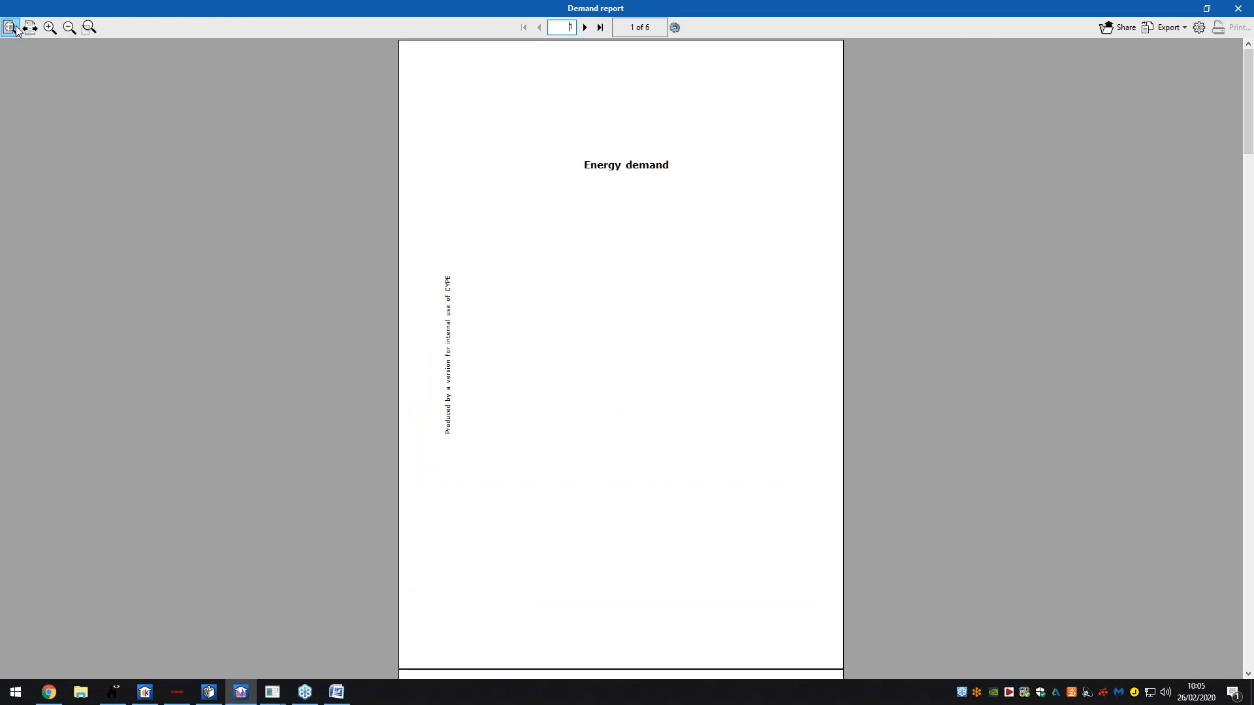
click(585, 27)
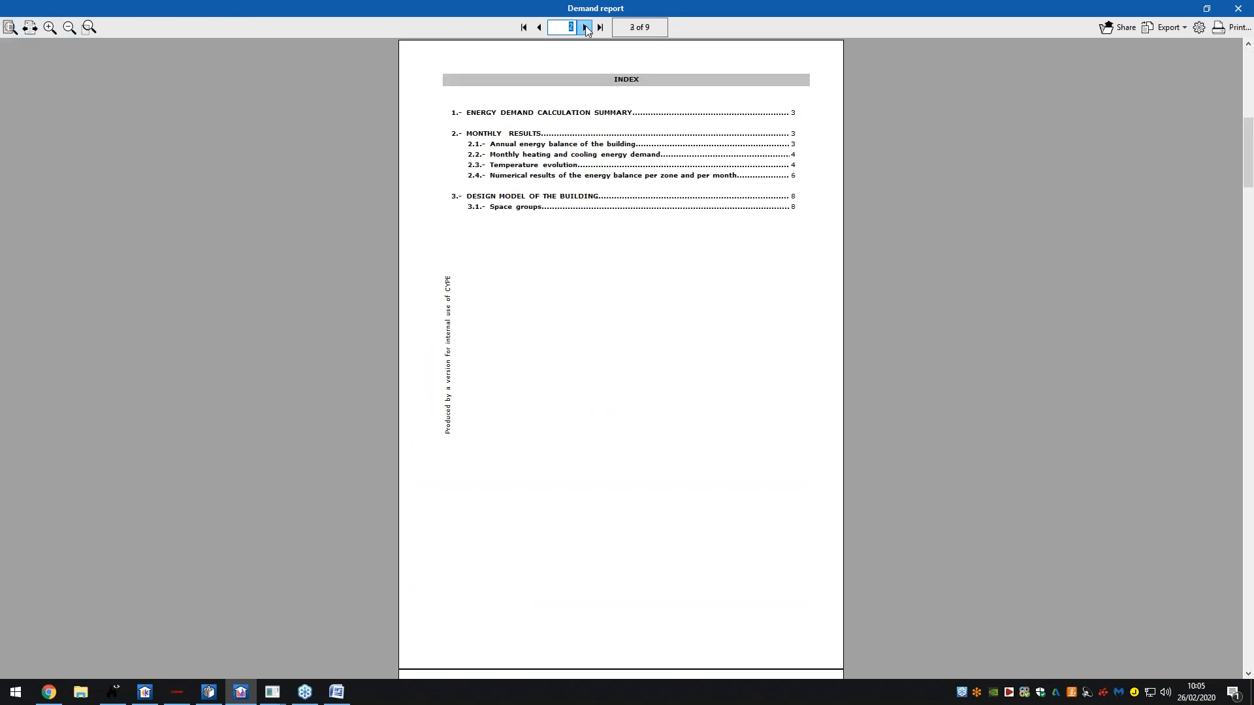
click(585, 27)
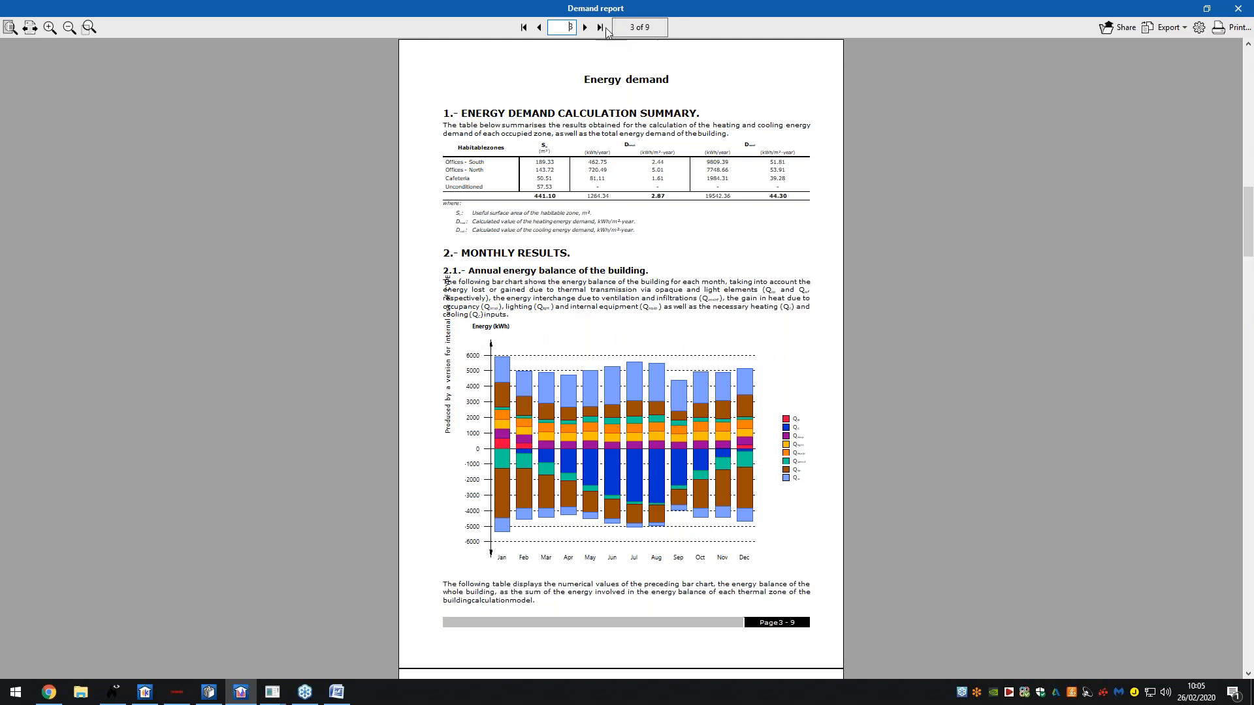
click(587, 28)
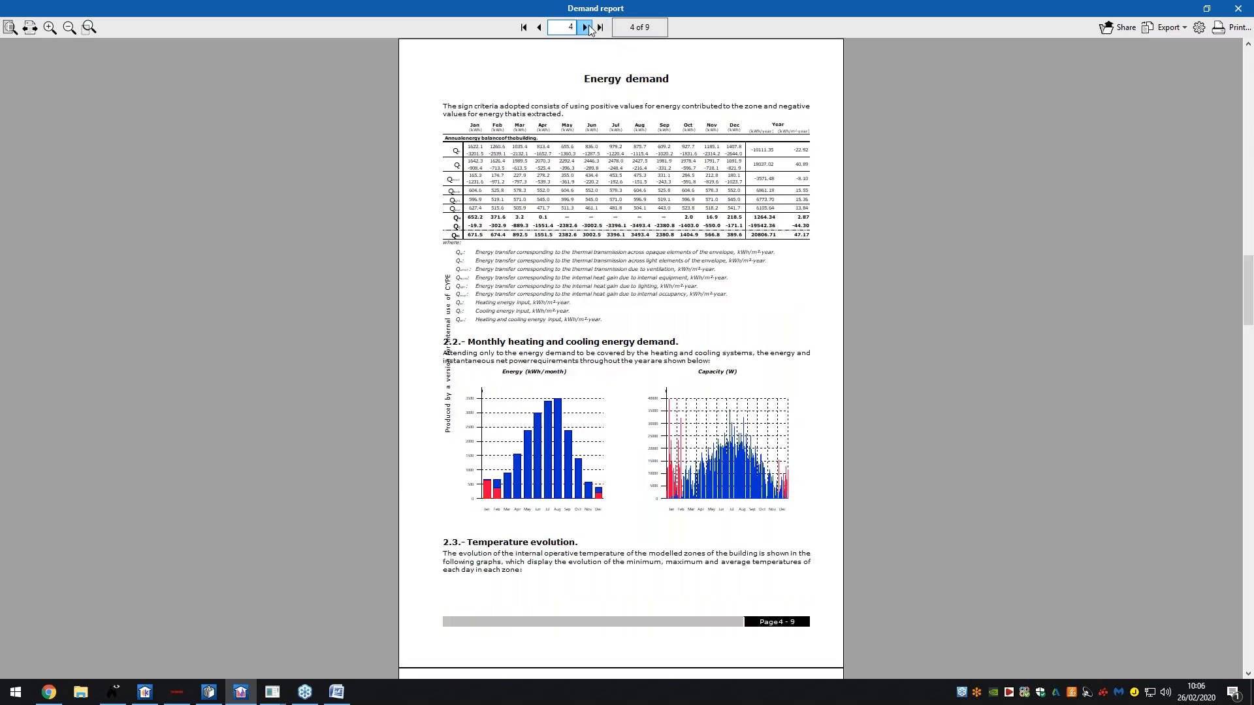
click(587, 27)
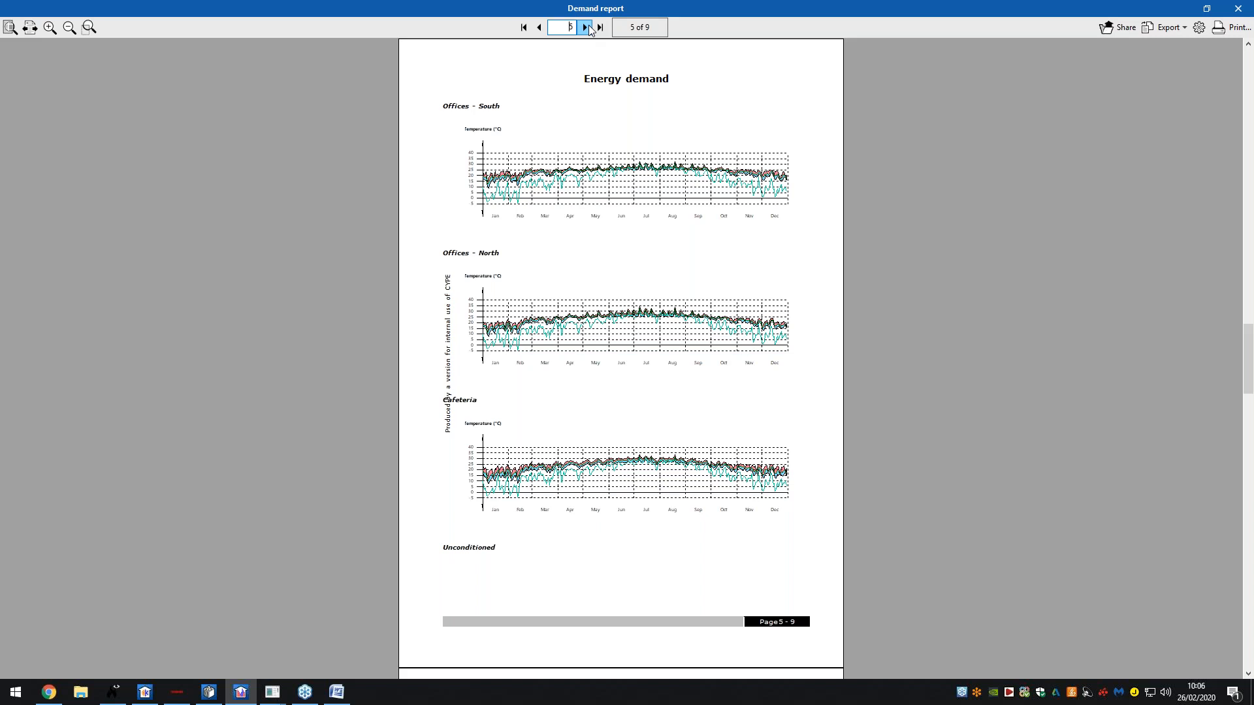
click(587, 28)
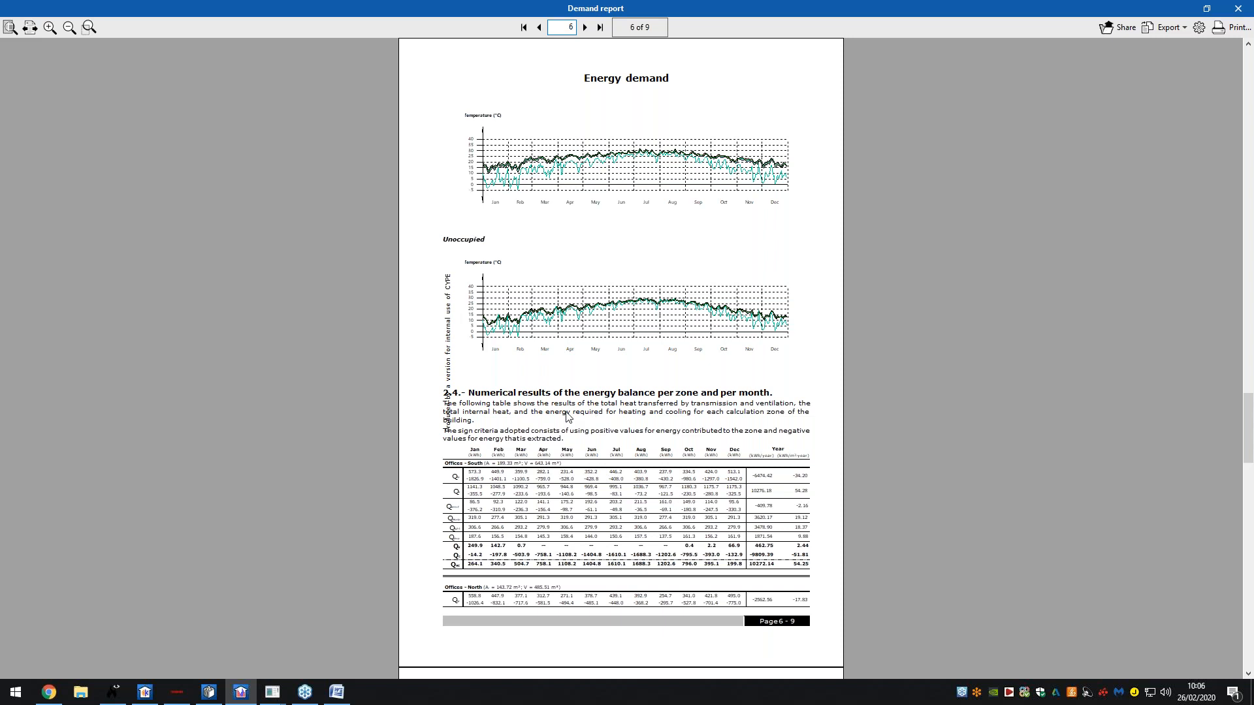
click(585, 28)
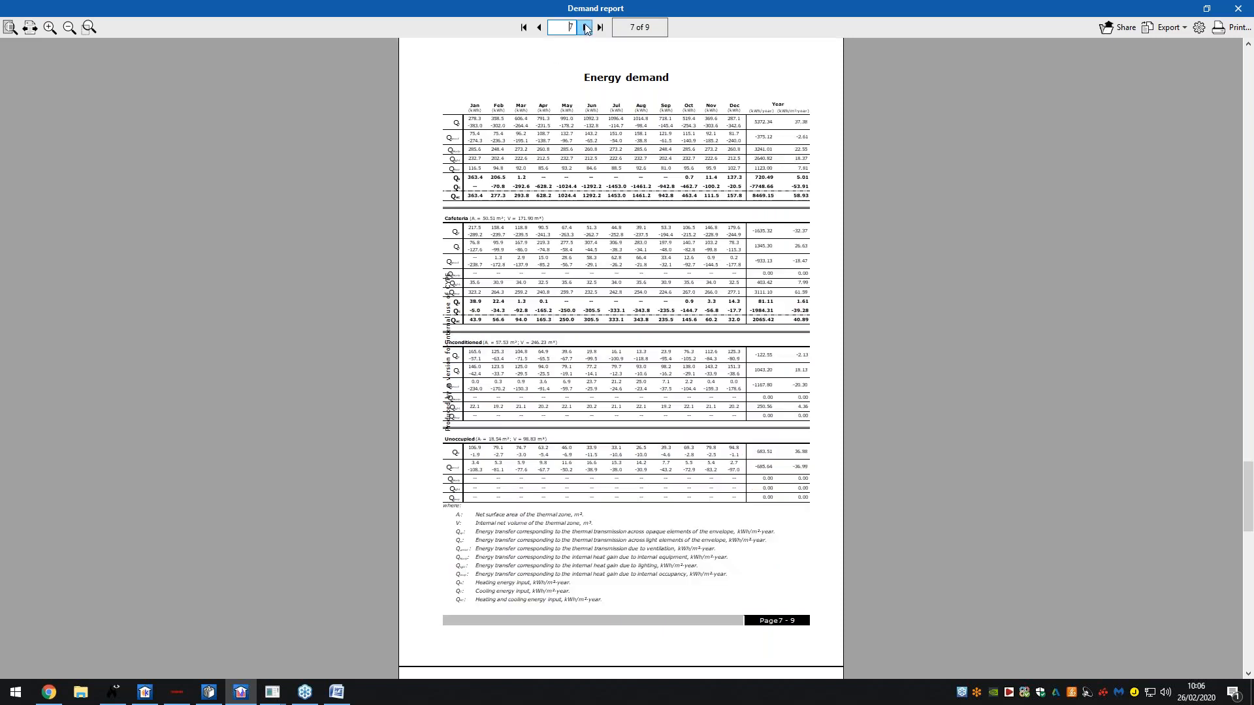
click(585, 28)
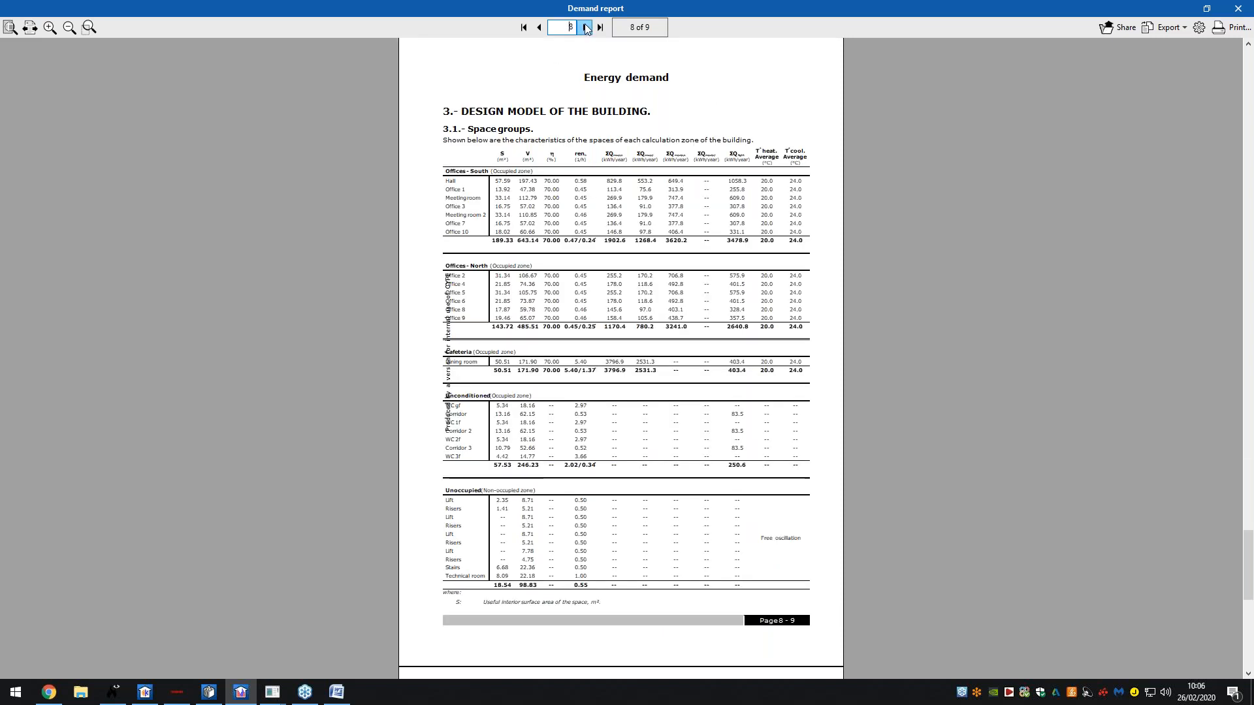
click(586, 28)
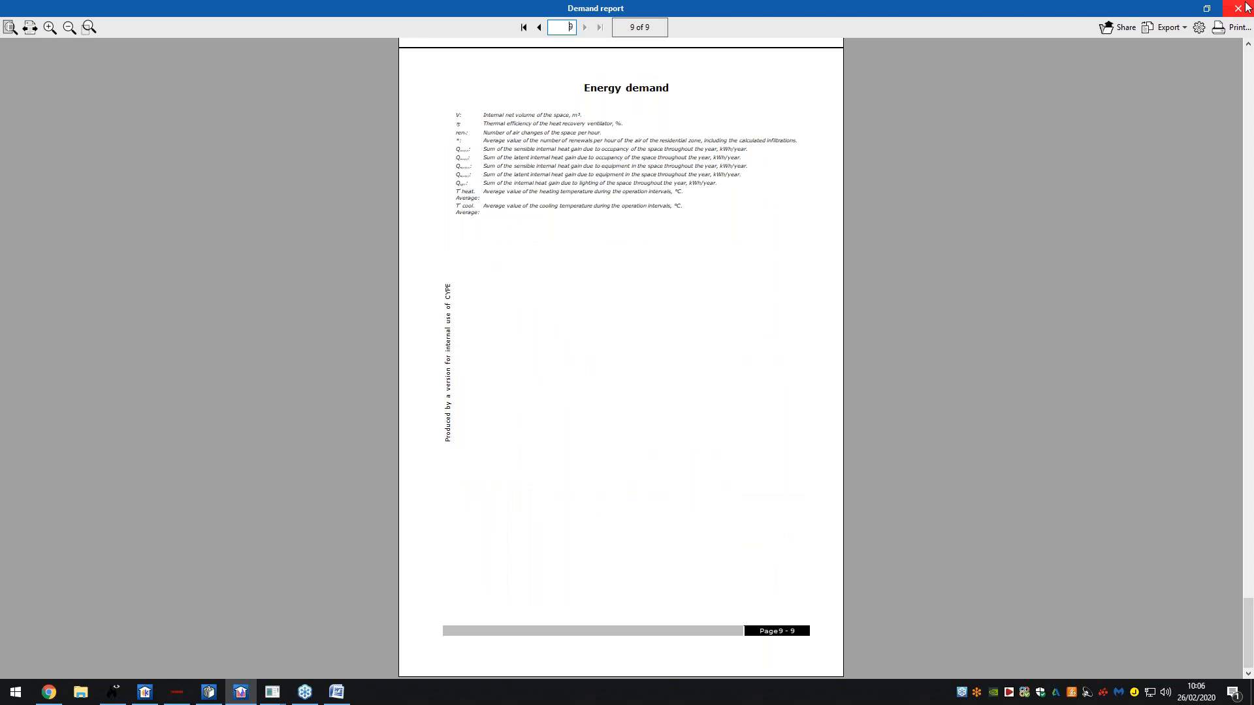
click(1237, 7)
- Generate the Consumption report, page through pages 1–5 in whole-page view, and close it
click(289, 72)
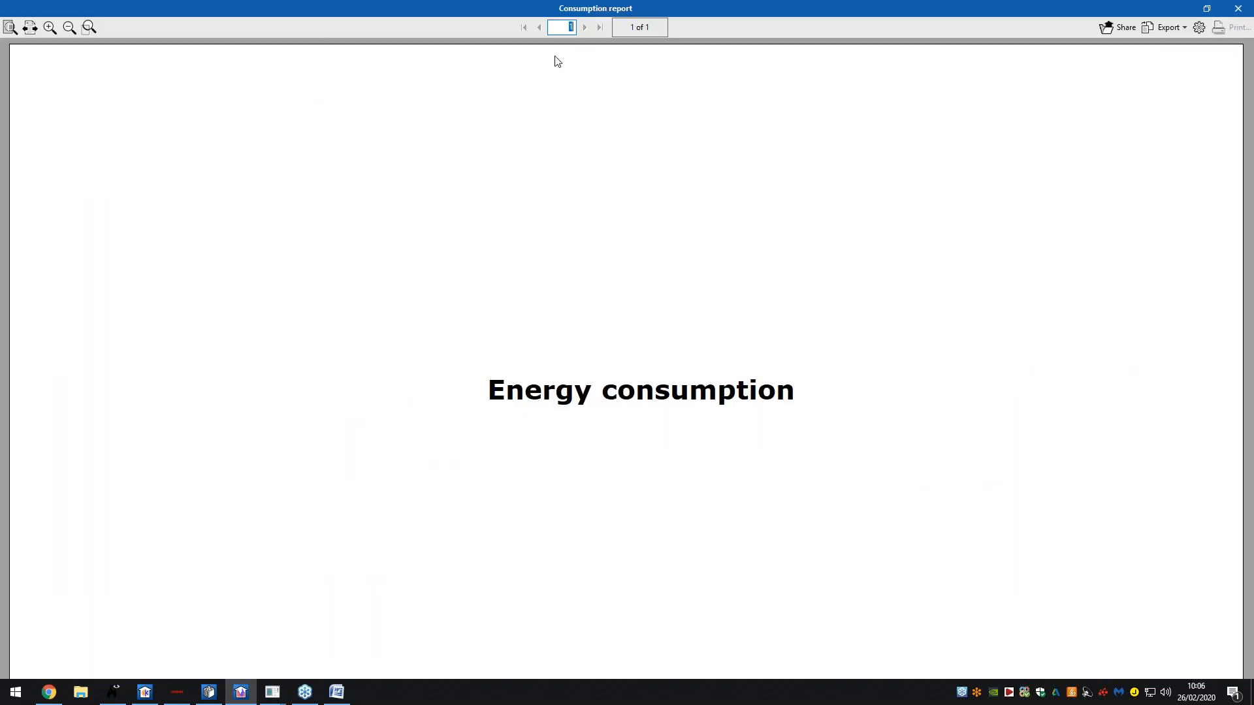
click(15, 28)
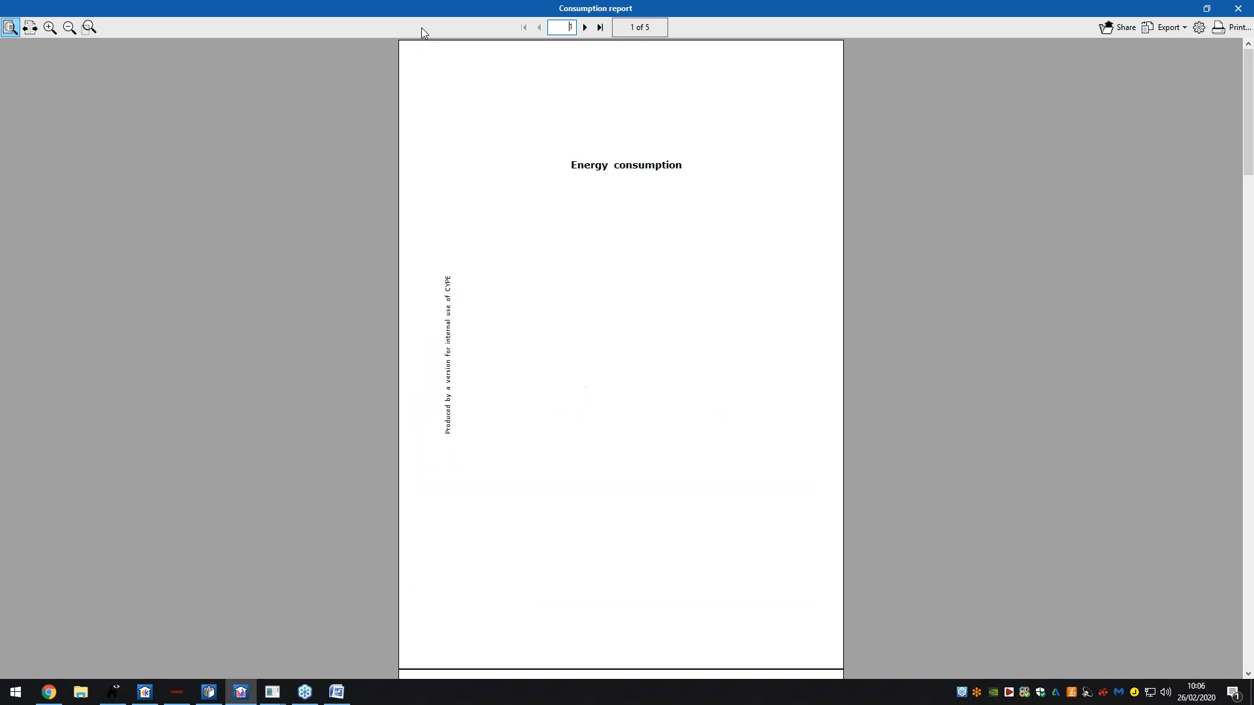
click(585, 27)
click(586, 28)
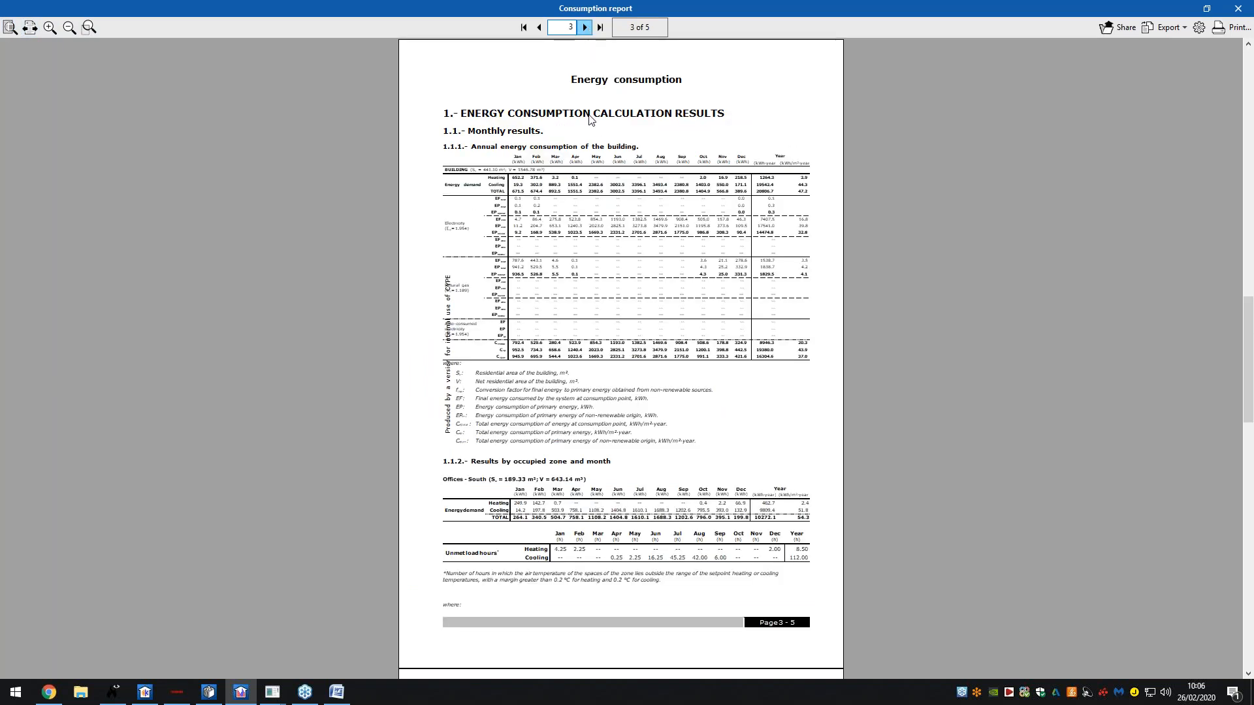
ctrl+scroll(596, 216, up, 5)
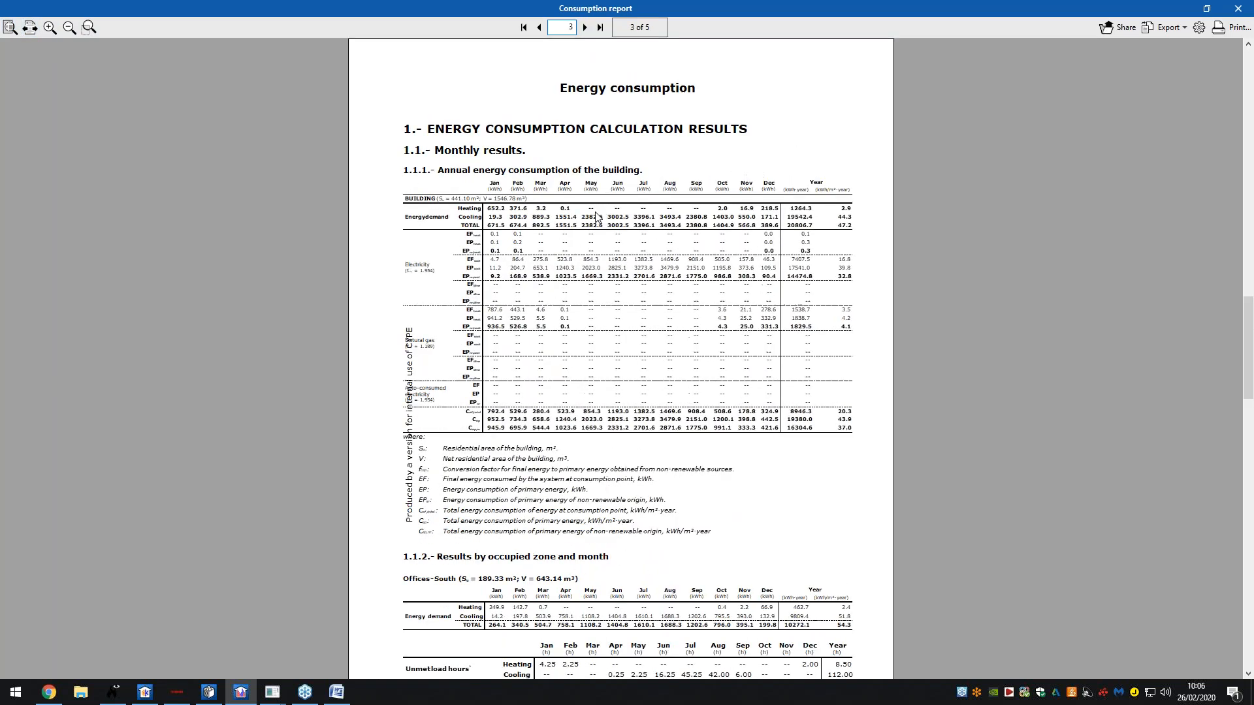
click(586, 27)
click(586, 28)
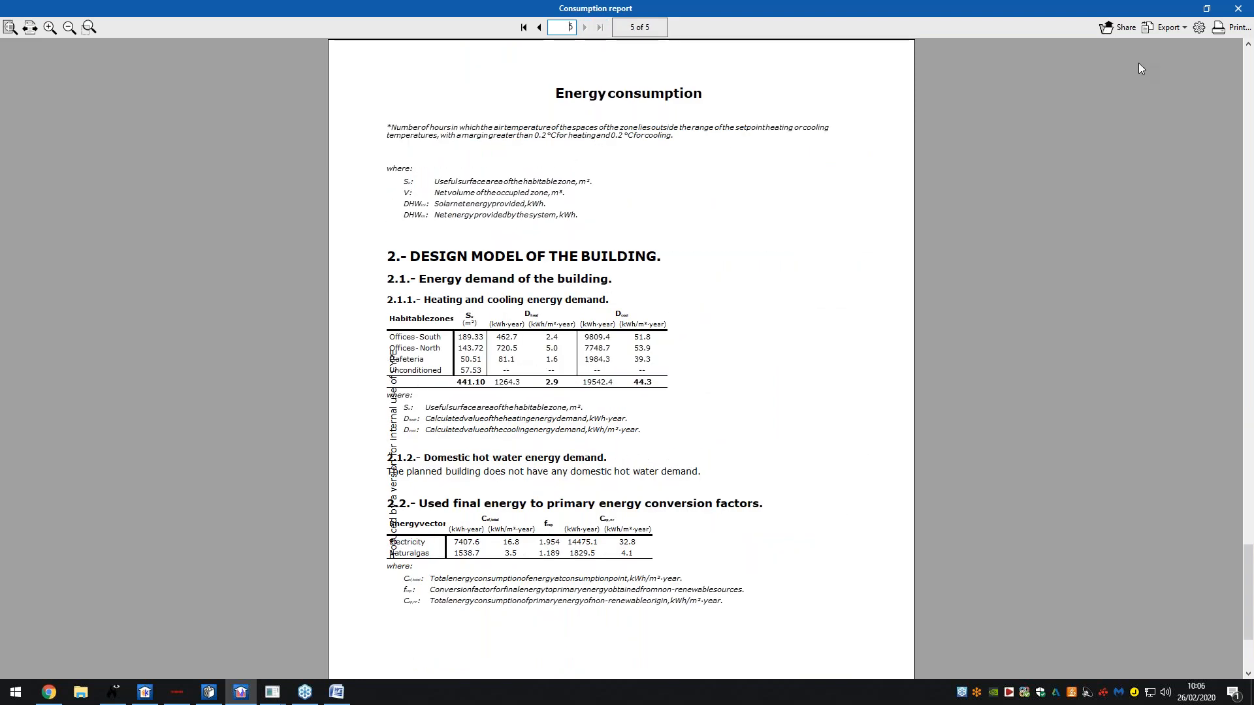
click(1235, 8)
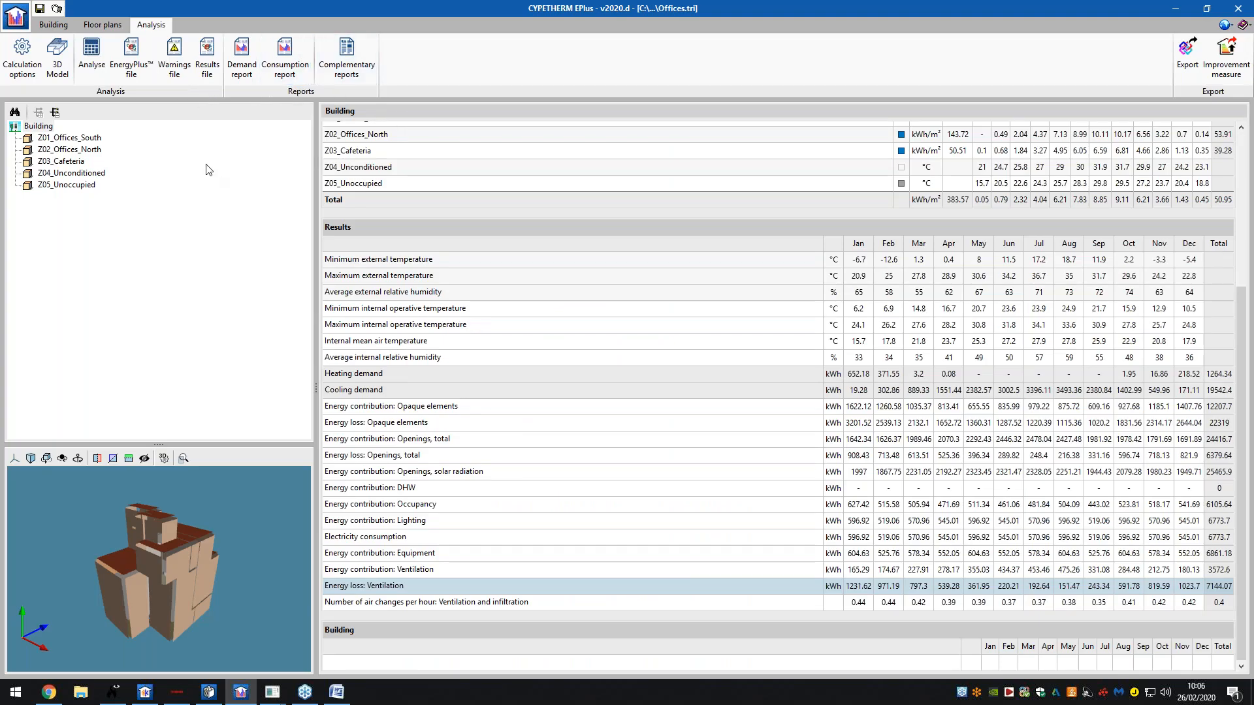
- Open the Project_dem.idf EnergyPlus input file, back out of Export and Publish, and close it
click(134, 72)
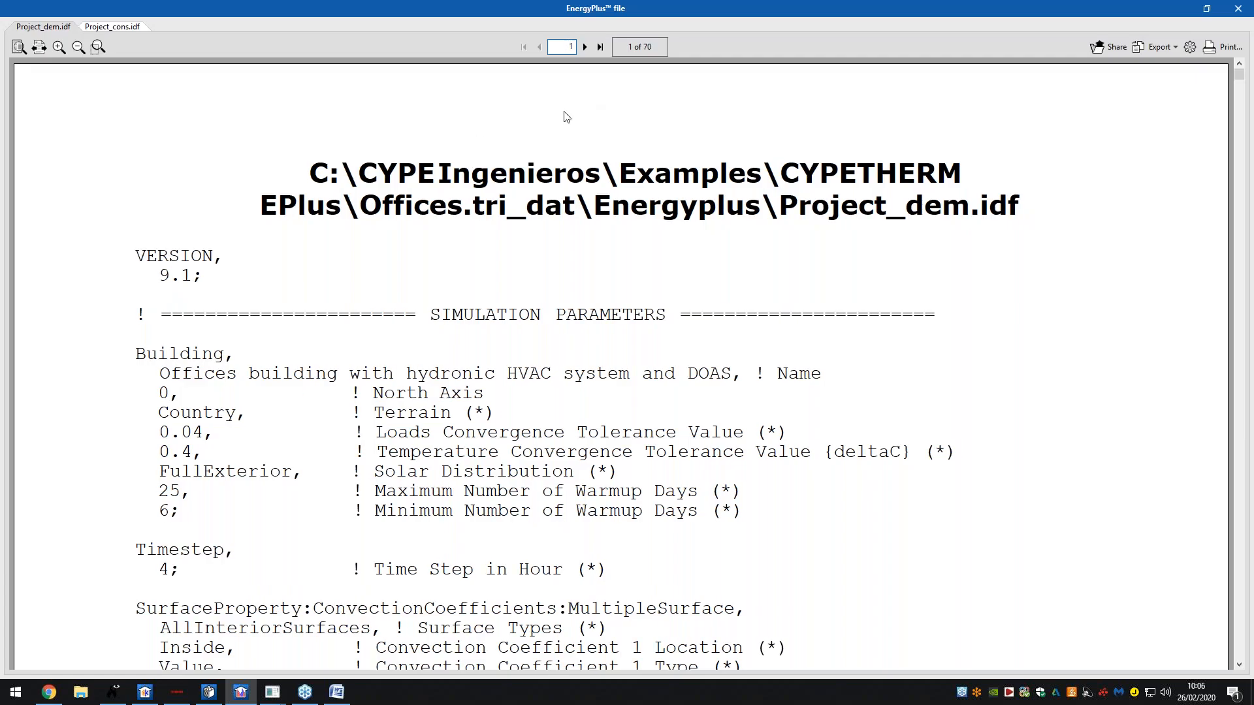
click(1173, 51)
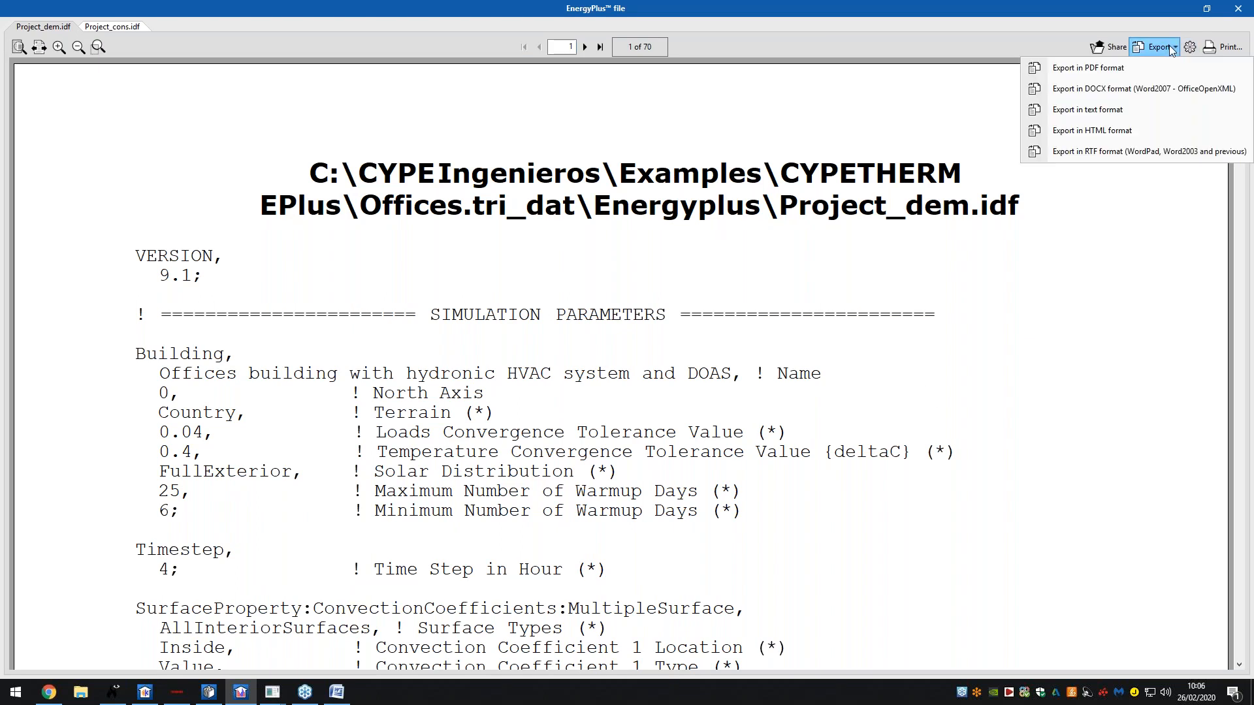
click(1171, 50)
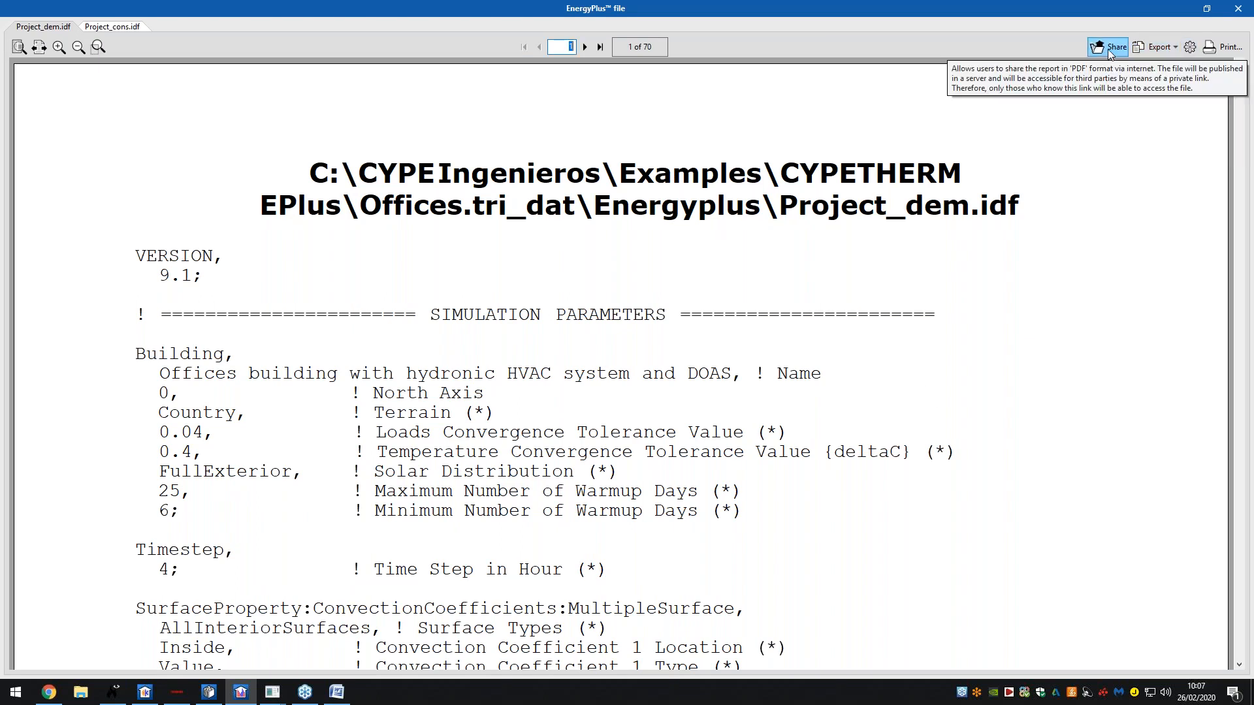
click(1108, 47)
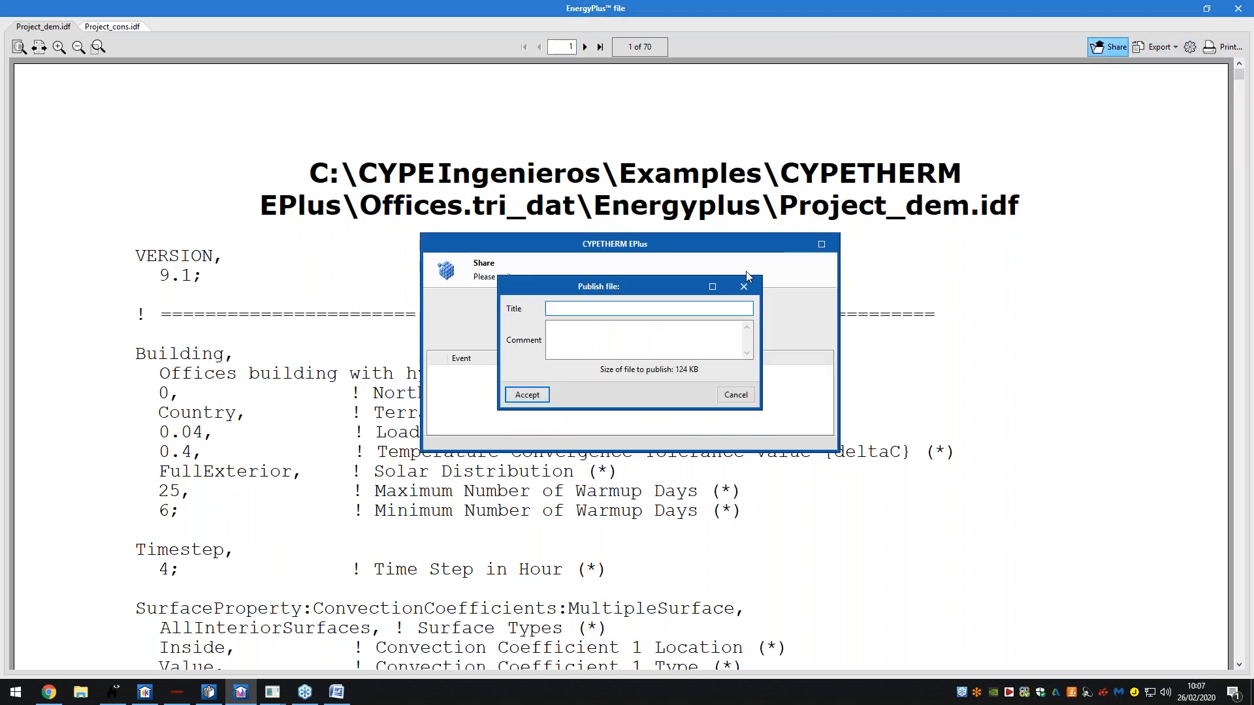
click(831, 244)
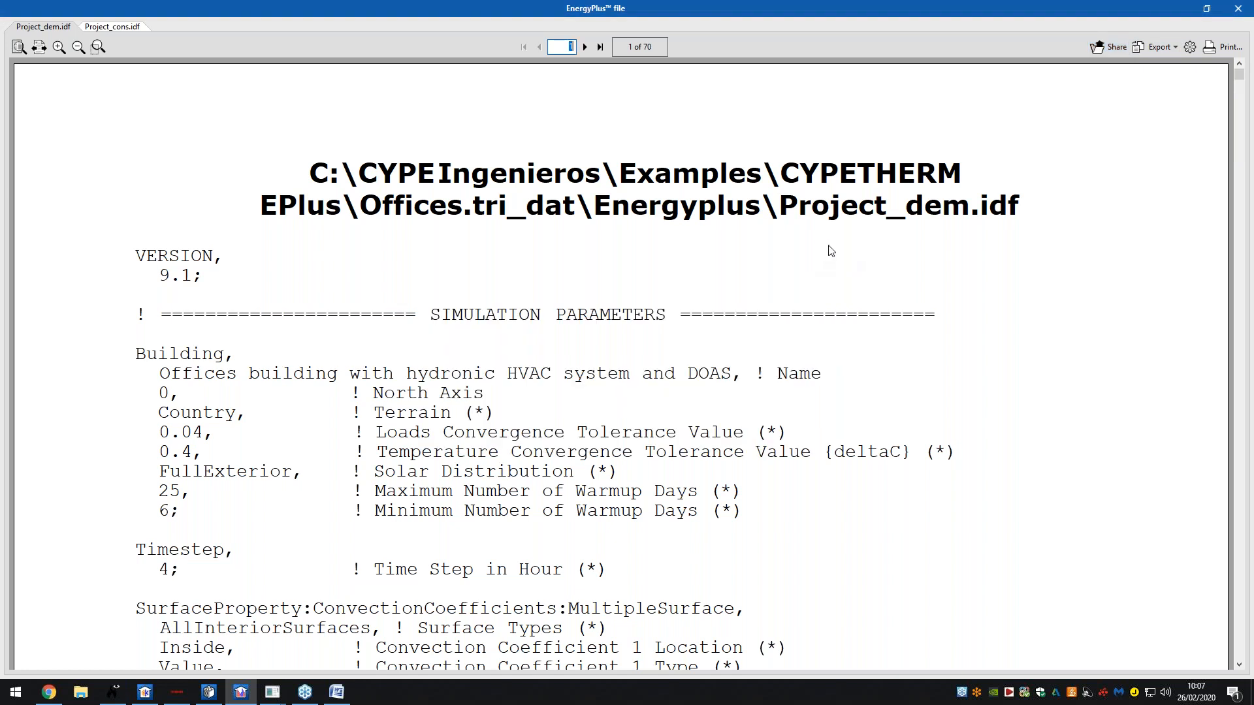
click(1238, 8)
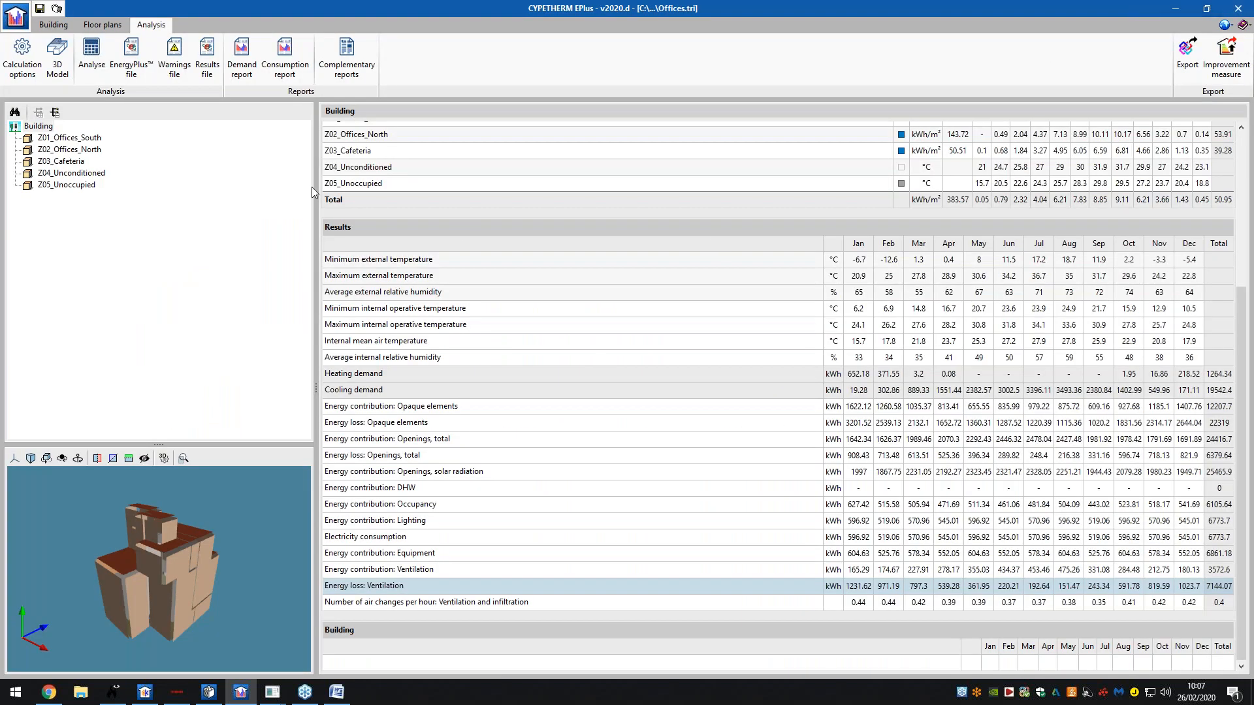
- Select zone Z01_Offices_South and browse thermal bridge and comfort complementary reports without generating any
click(92, 137)
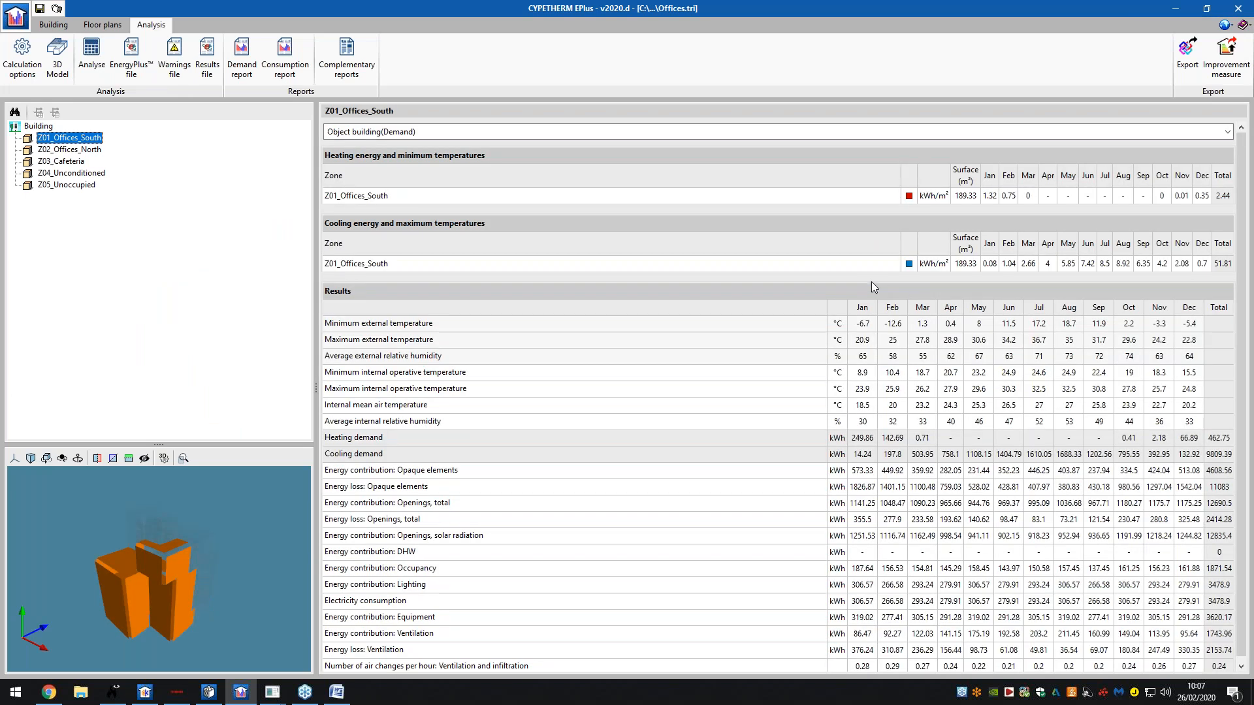
click(349, 77)
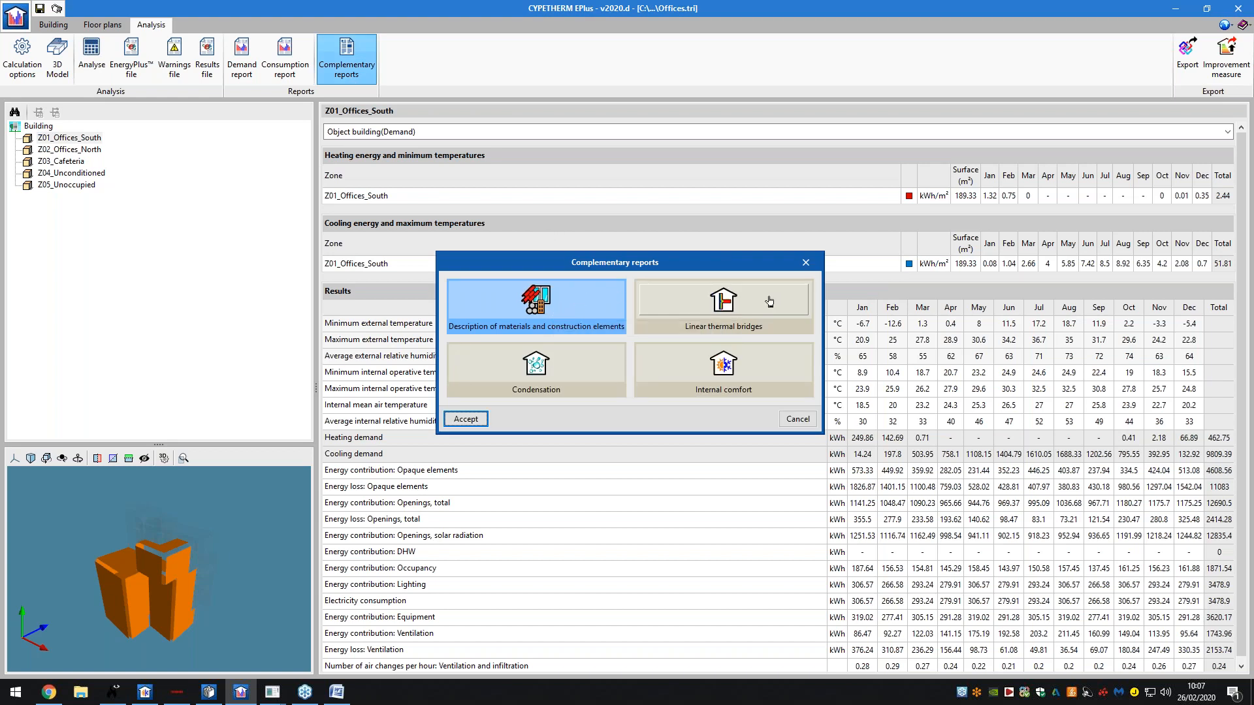
click(728, 315)
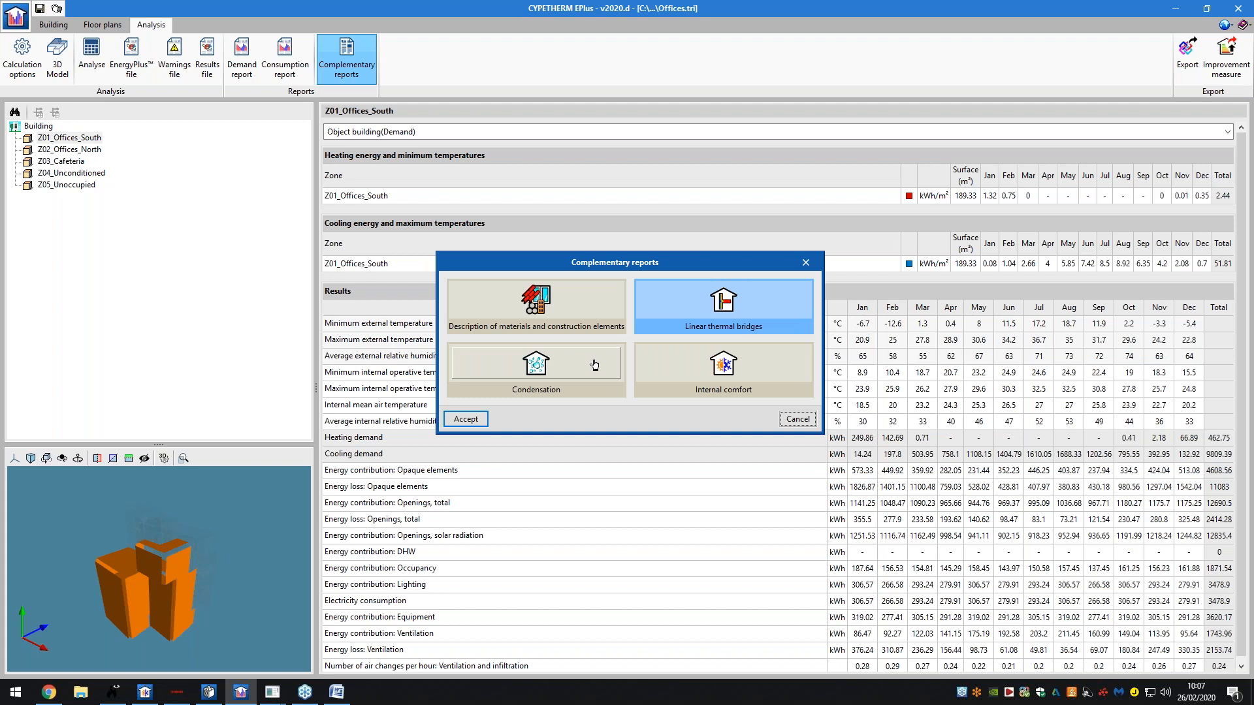
click(694, 362)
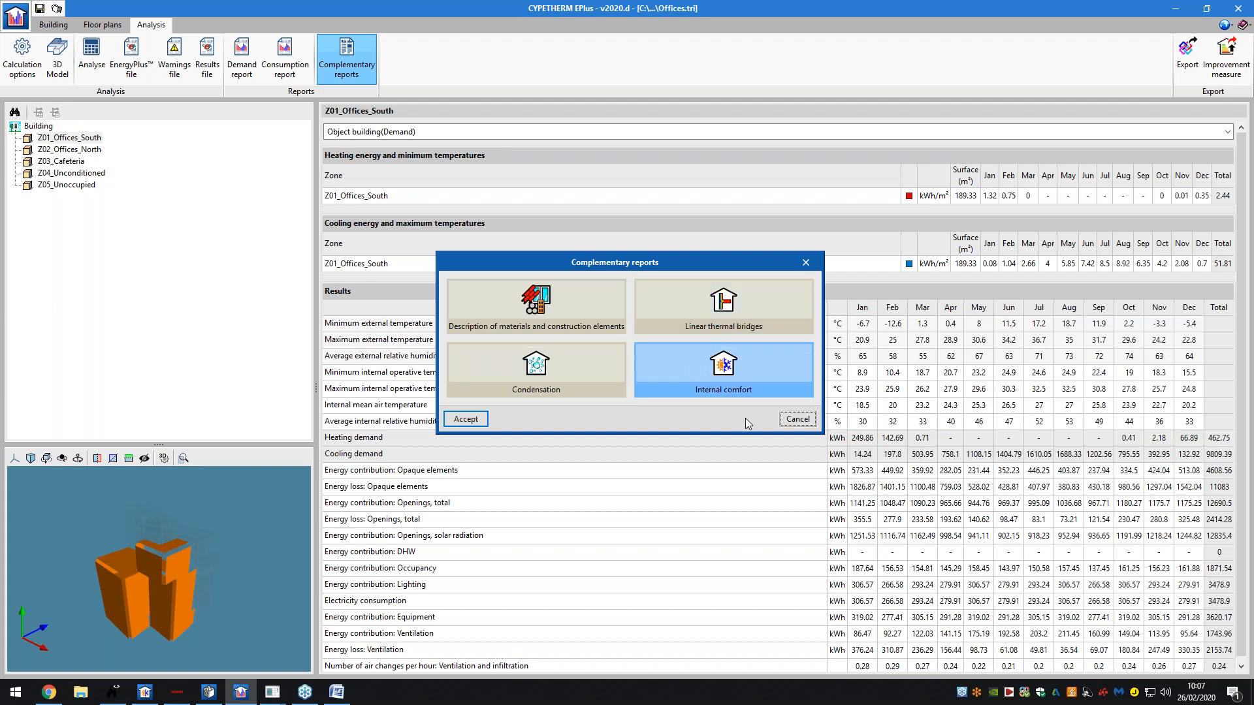
click(784, 419)
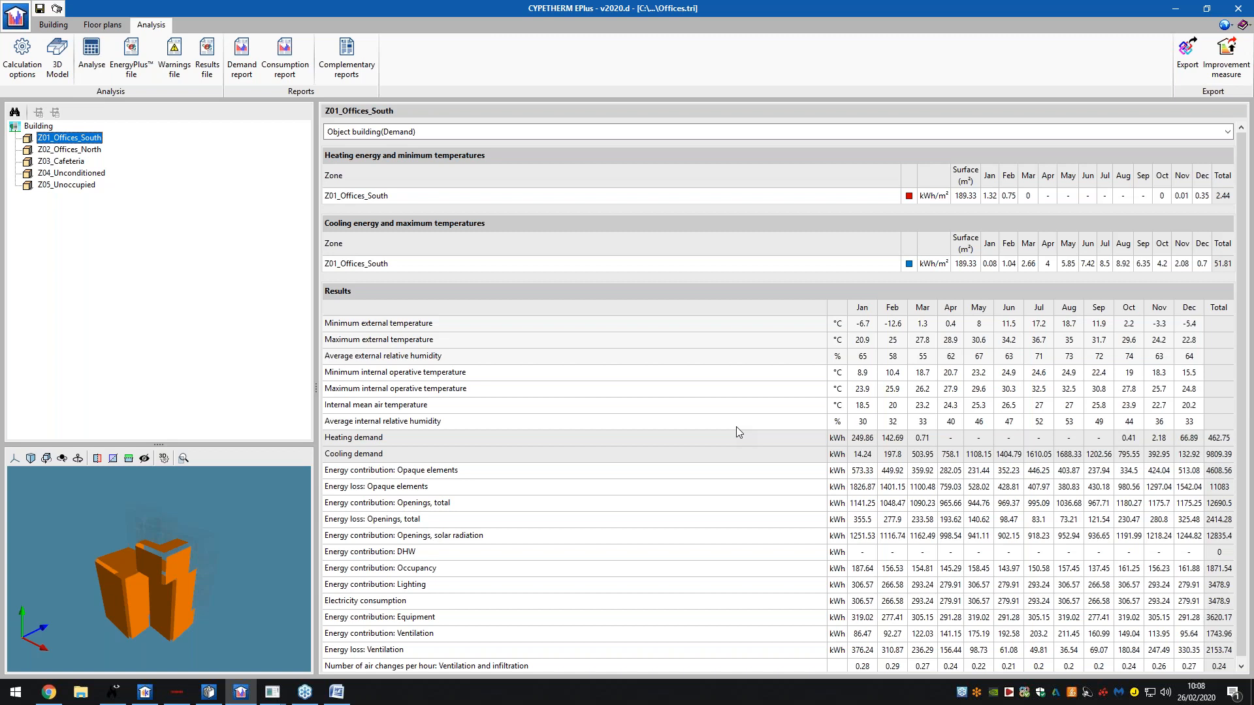
- Switch to the BIMserver.center Store in Chrome and clear the HVAC installations category filter
click(49, 692)
scroll(305, 263, up, 2)
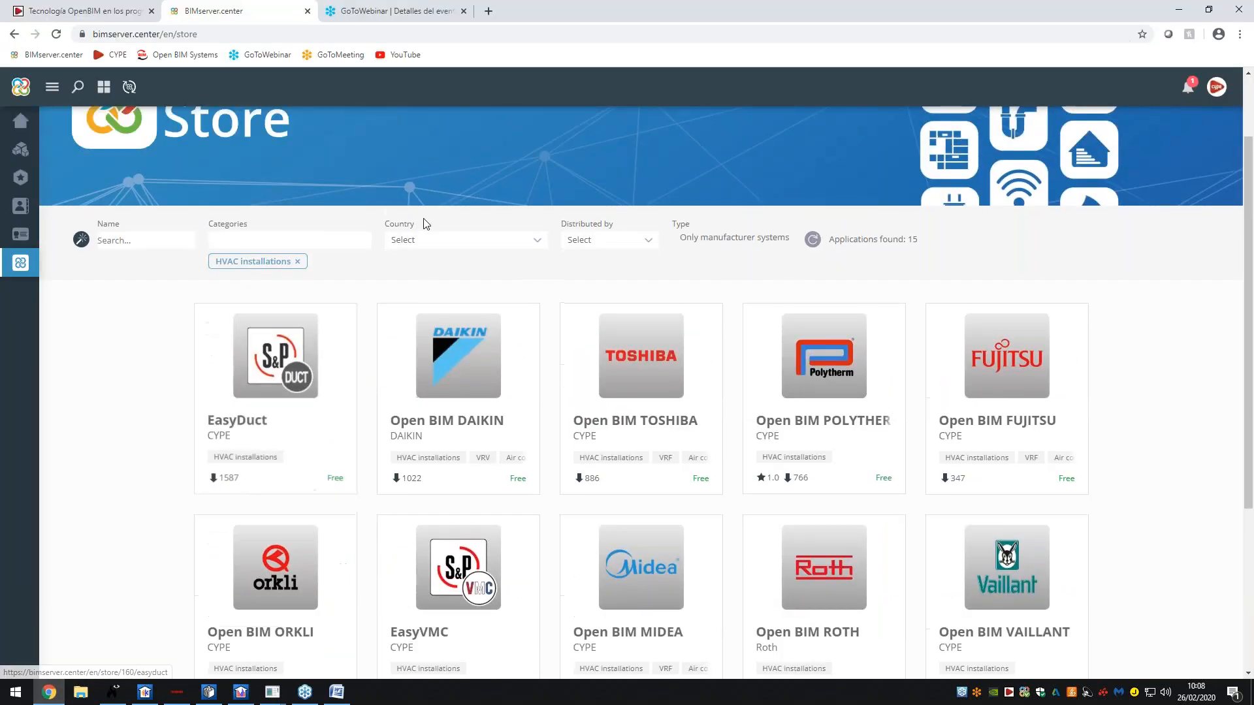
click(298, 261)
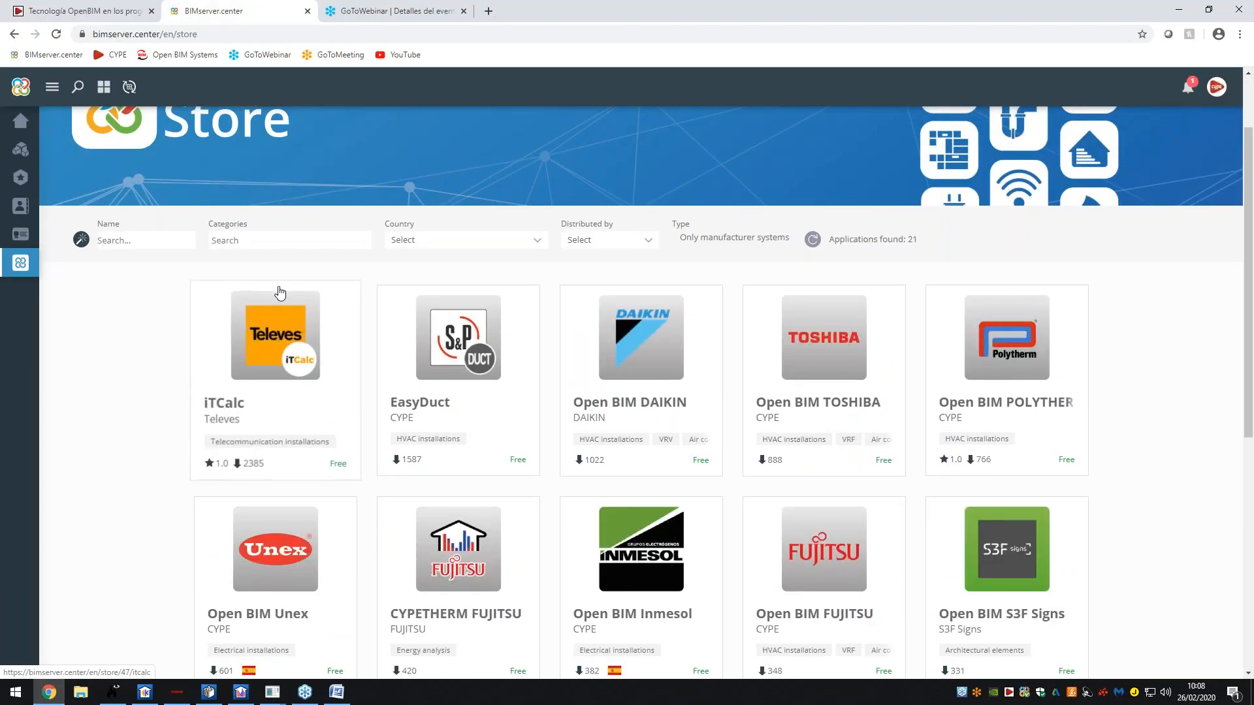
scroll(281, 288, up, 1)
scroll(243, 241, down, 3)
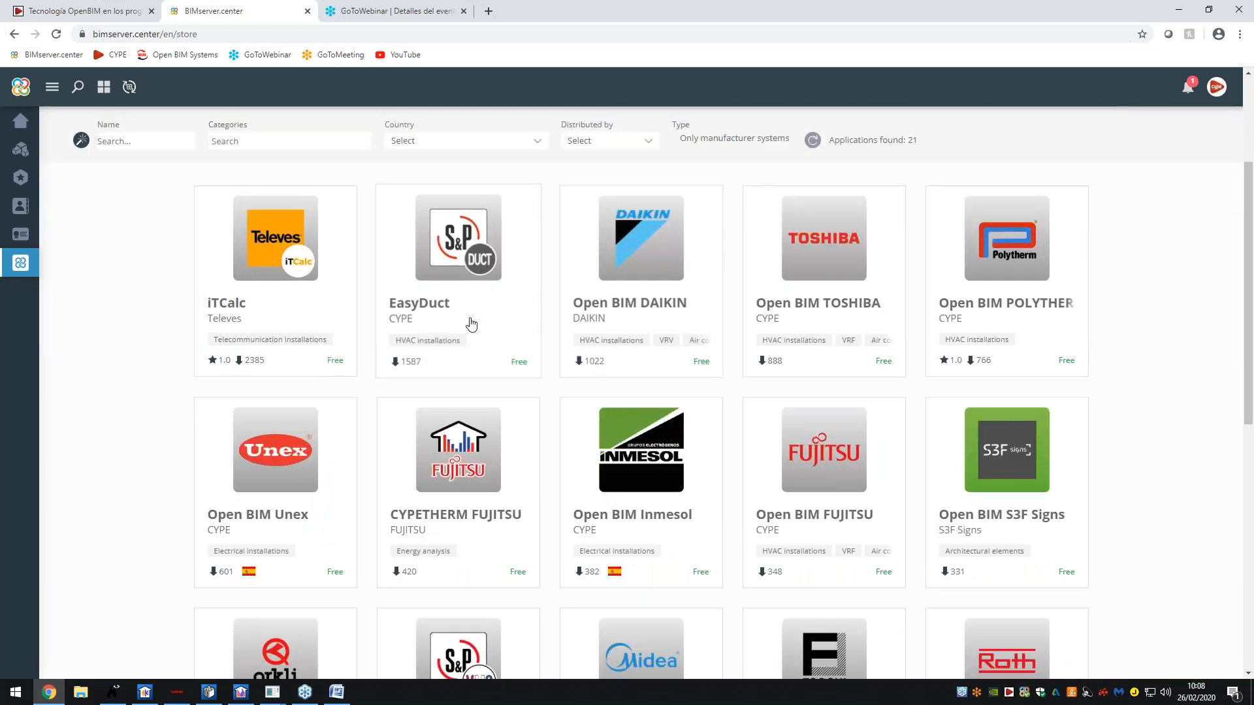
scroll(487, 332, up, 3)
- Filter the store categories to HVAC installations and Energy analysis
click(281, 337)
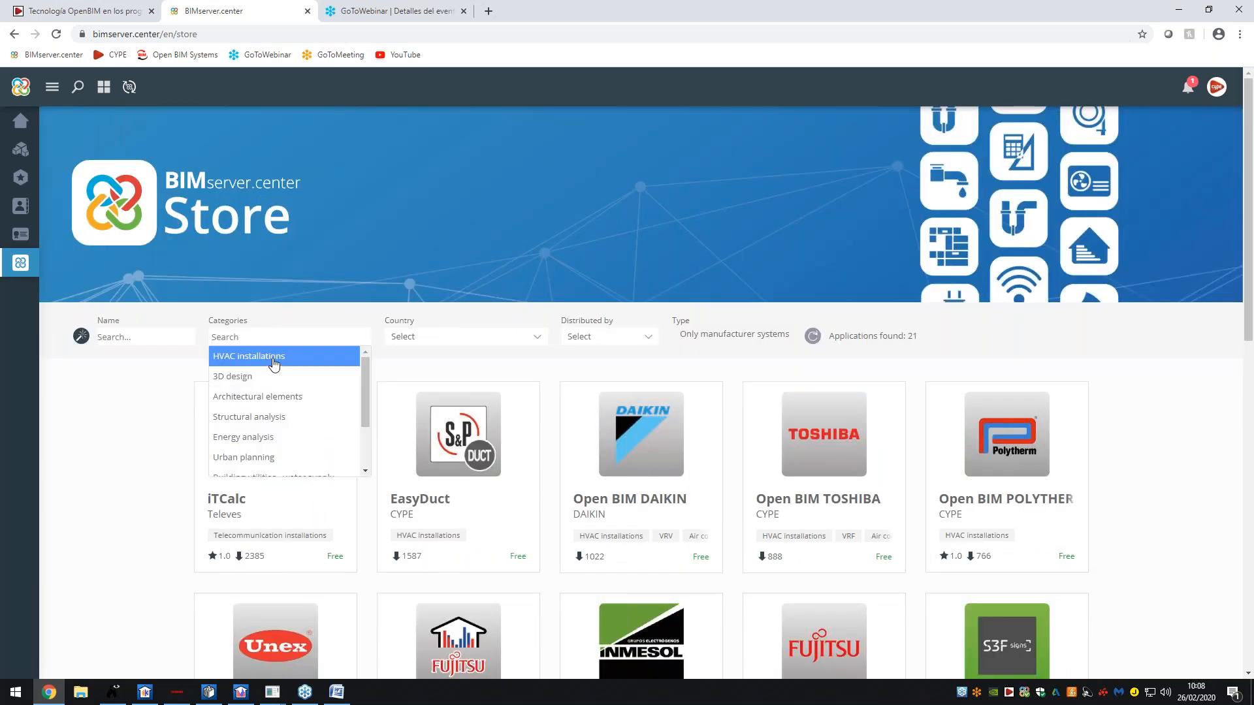
click(273, 358)
click(287, 339)
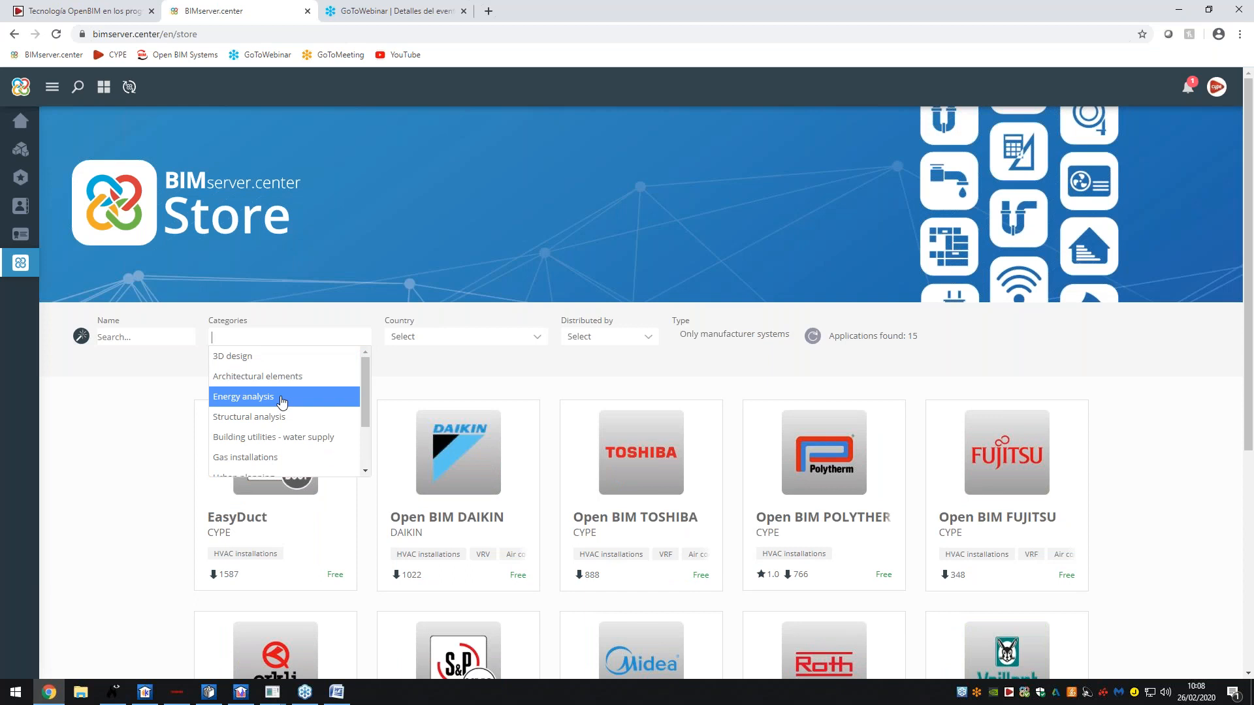
click(282, 397)
- Set Type to All applications and scroll through the 34 listed apps
scroll(519, 467, down, 3)
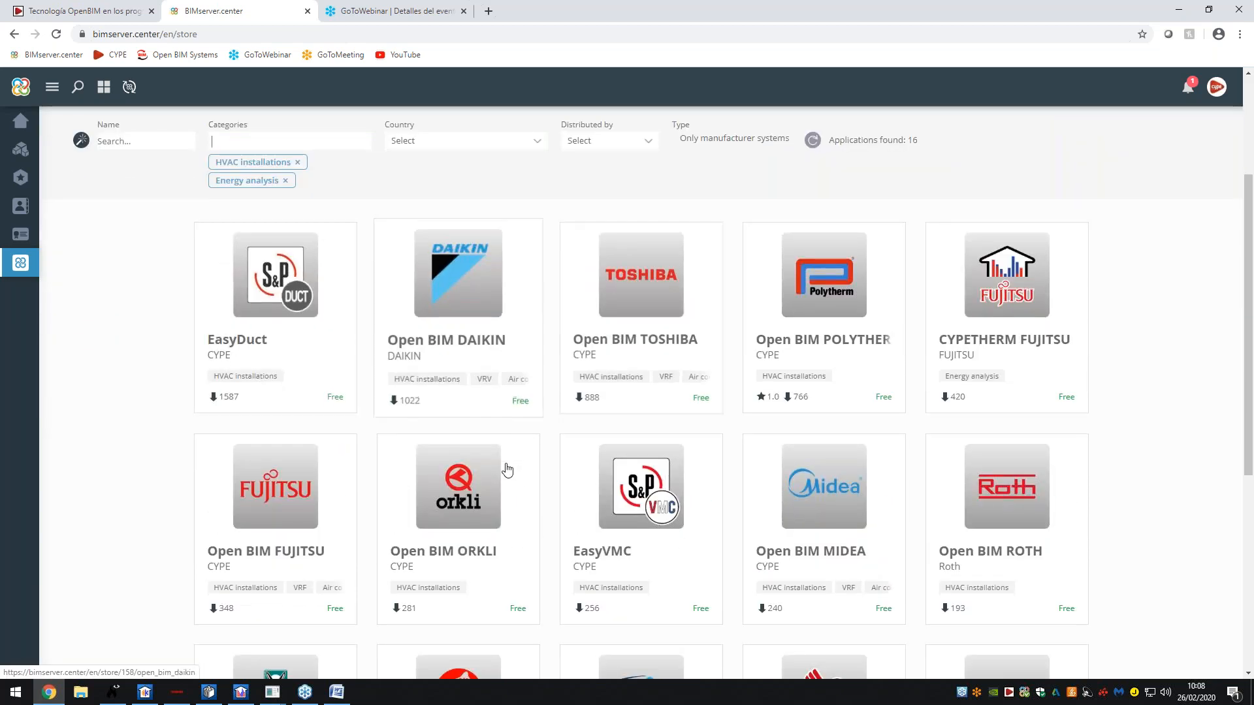
click(734, 139)
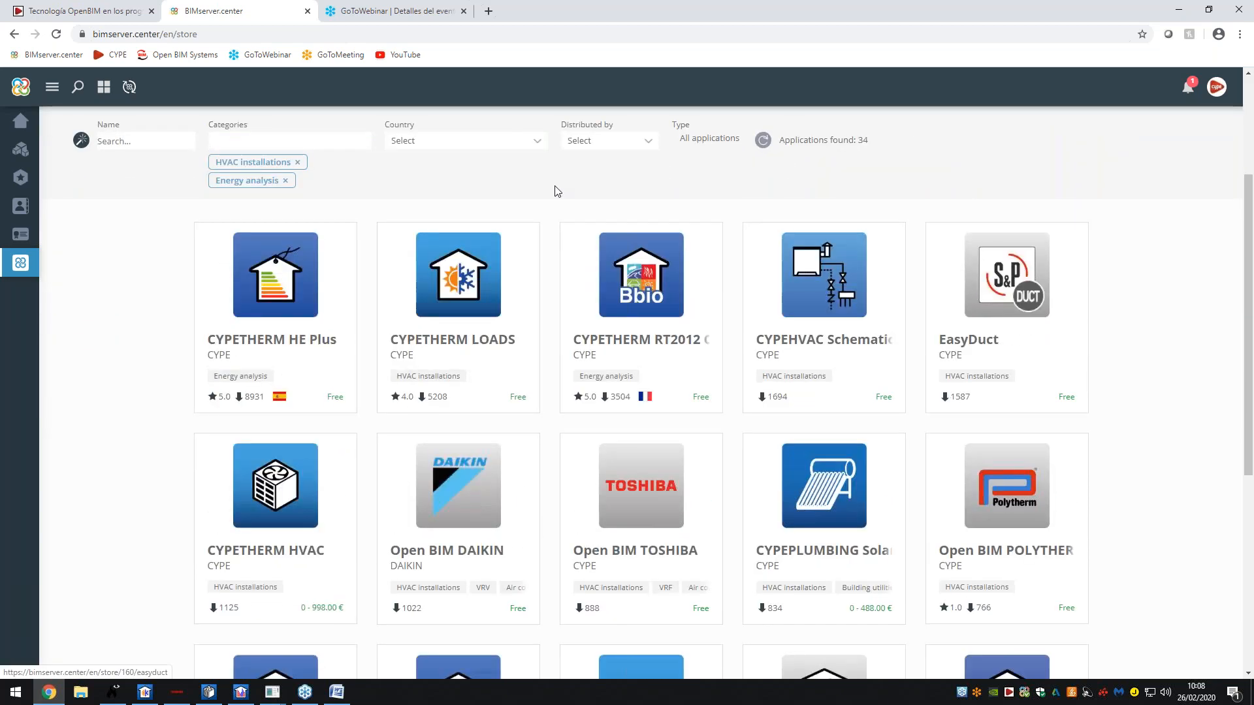
scroll(773, 420, down, 8)
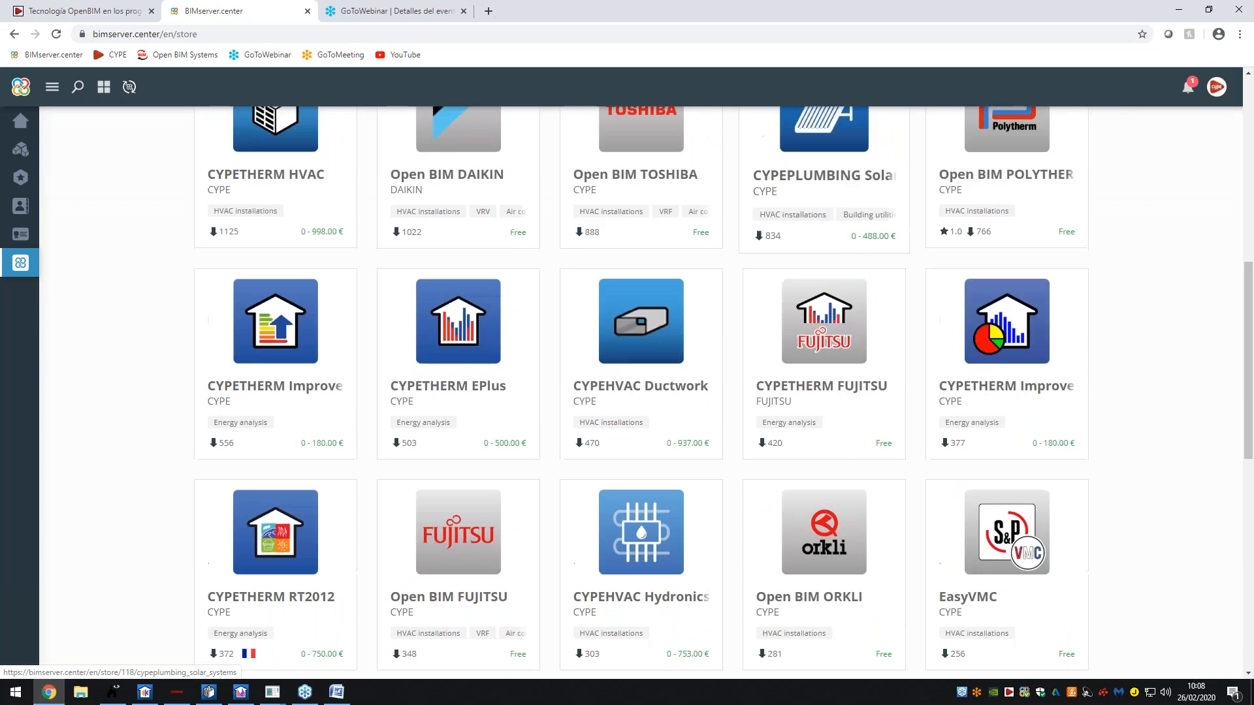
scroll(574, 523, down, 3)
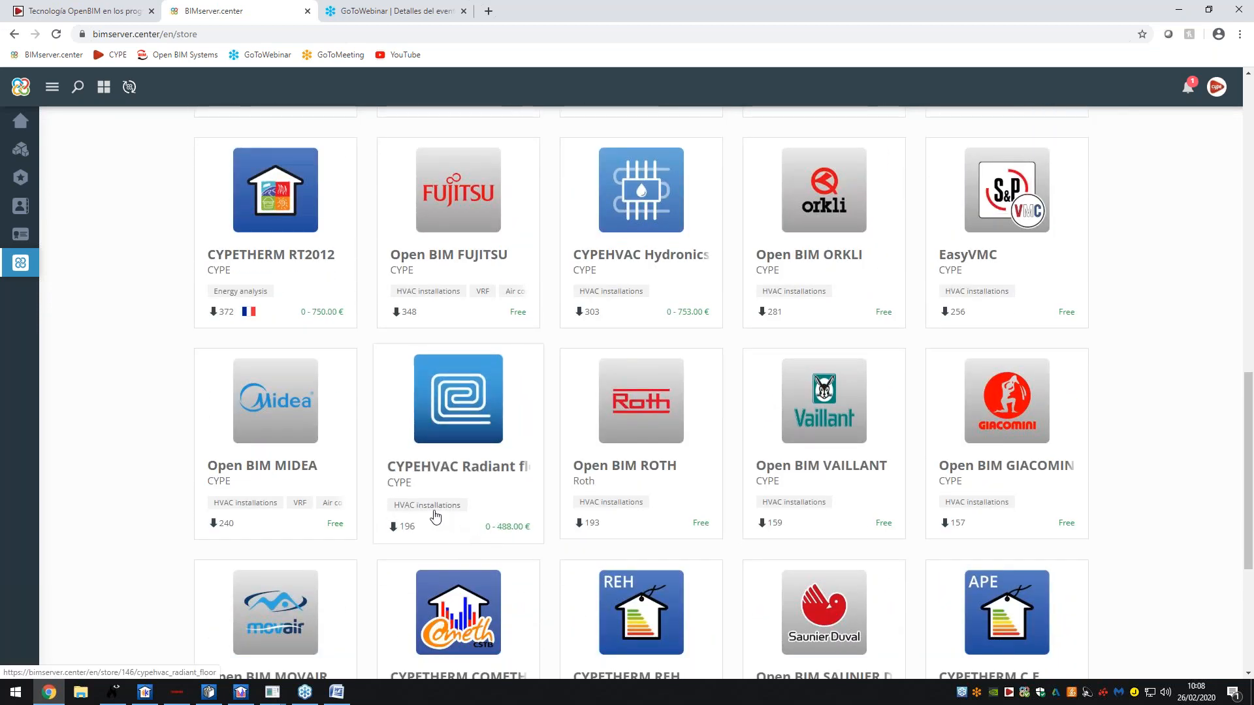
scroll(411, 524, up, 11)
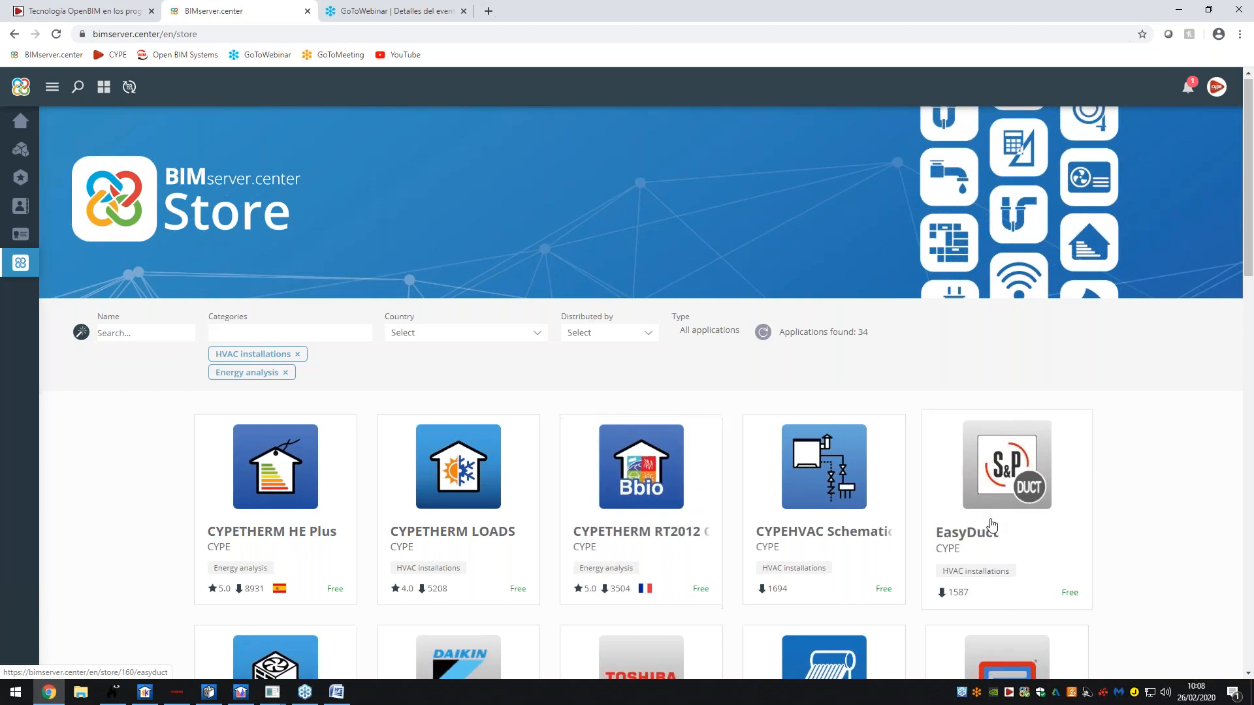
scroll(849, 458, down, 2)
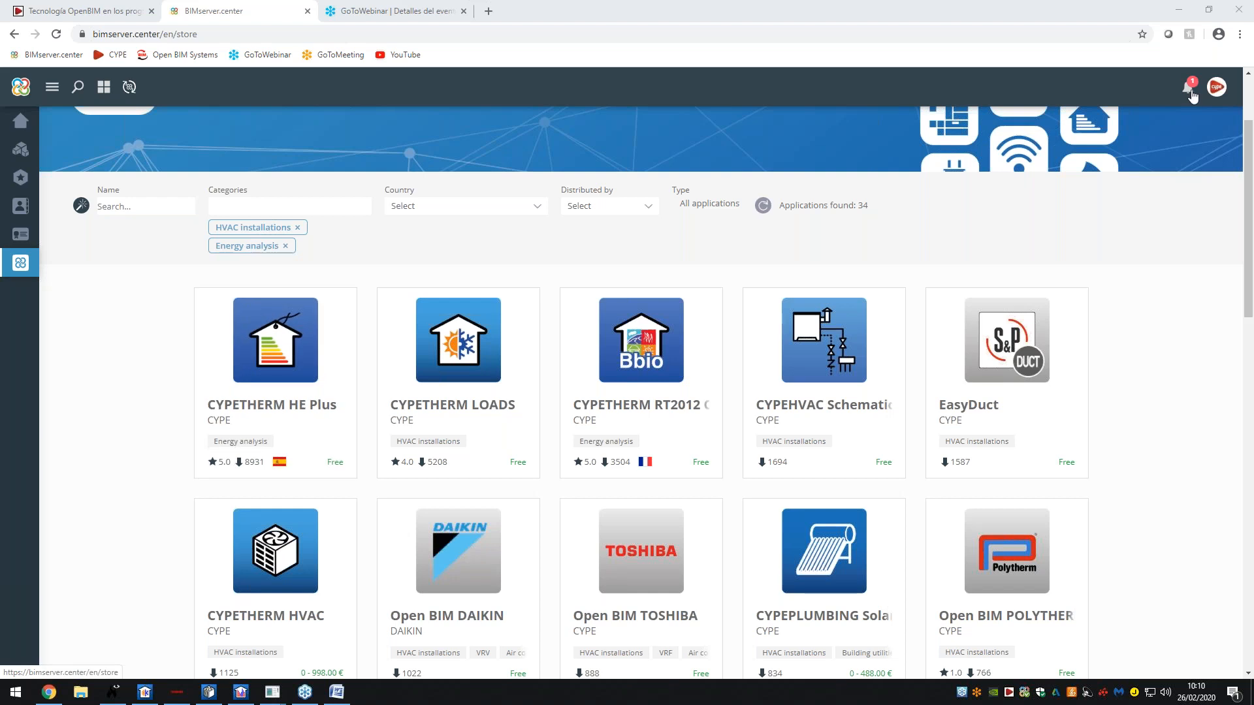
- Log out of BIMserver.center and trim the logout address back to the home page
click(1215, 88)
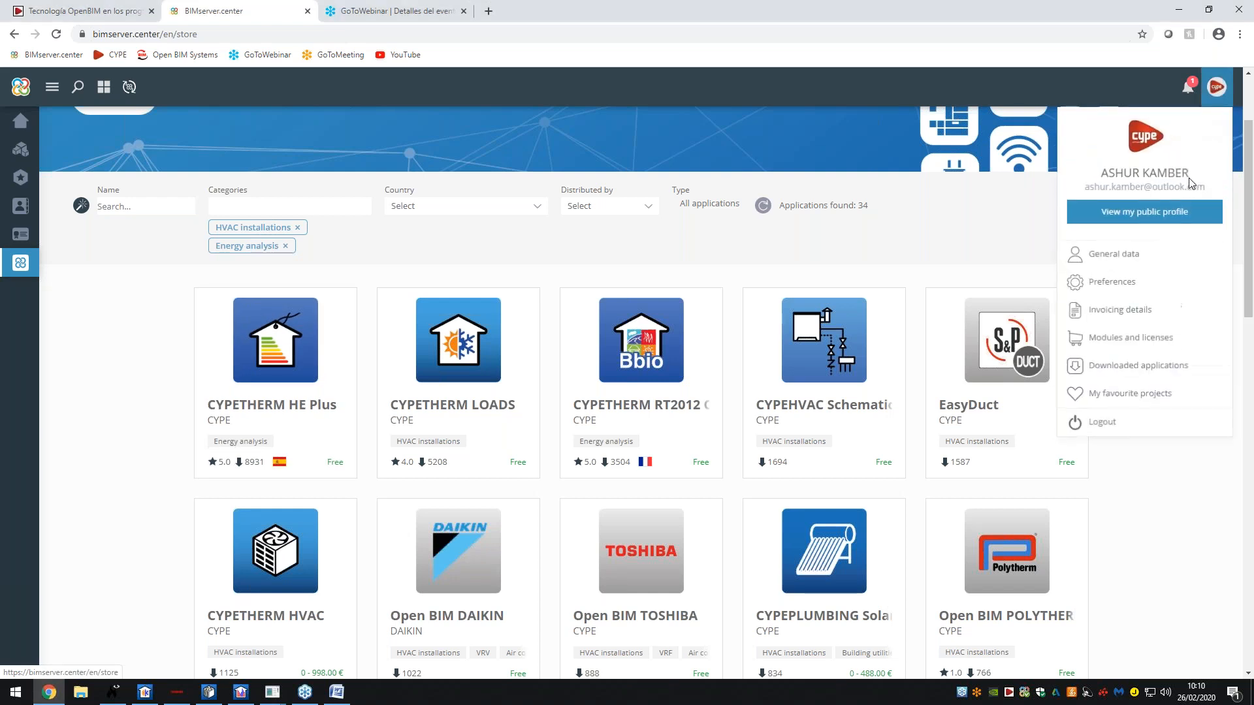
click(1110, 424)
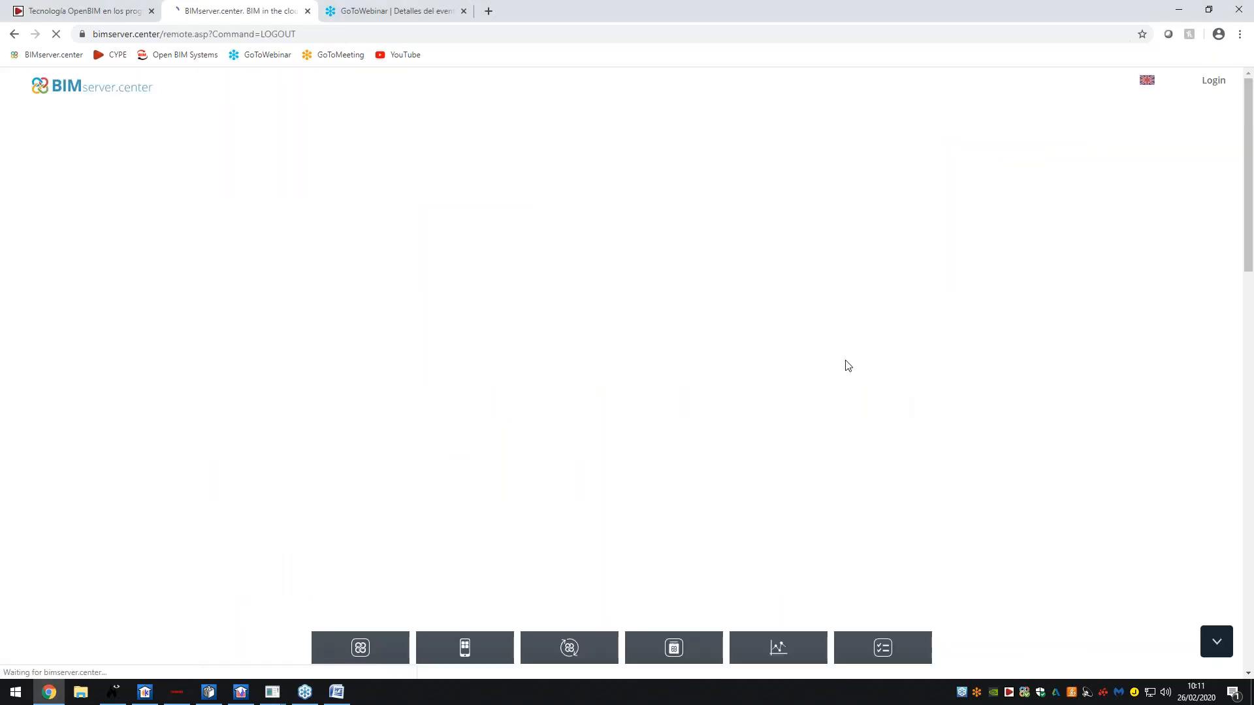
double_click(165, 36)
drag(197, 35, 93, 34)
click(201, 34)
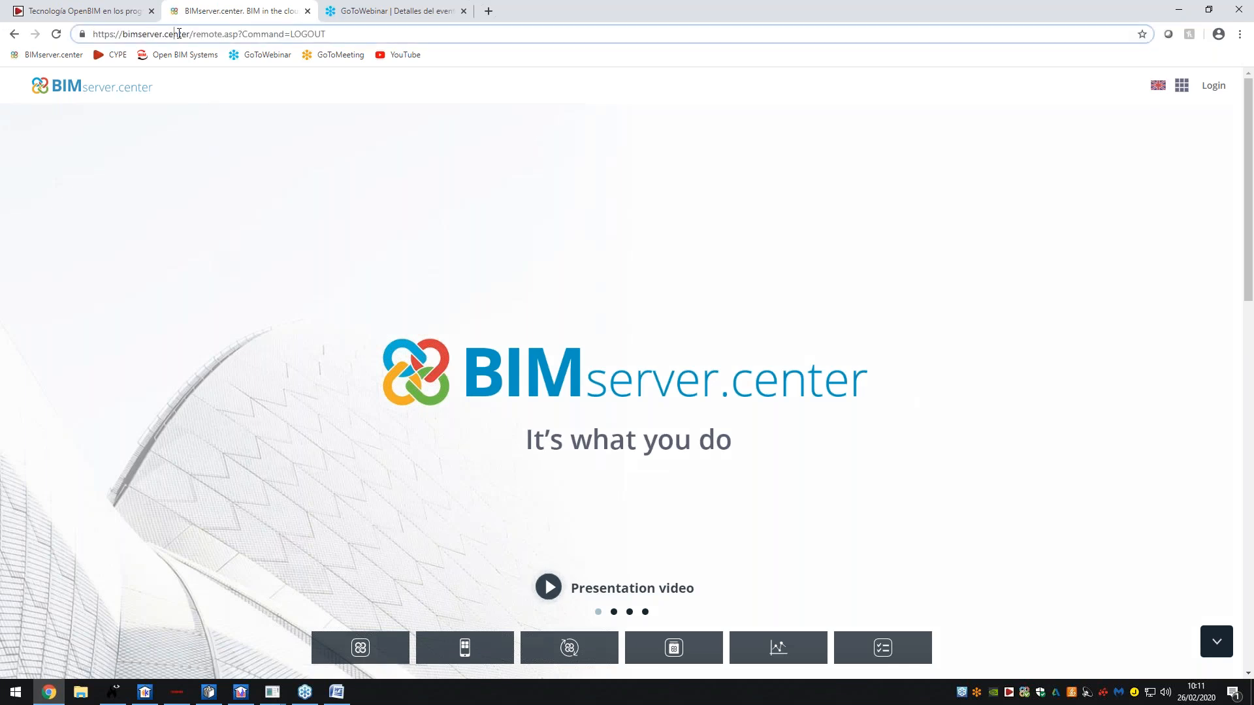
drag(194, 34, 381, 36)
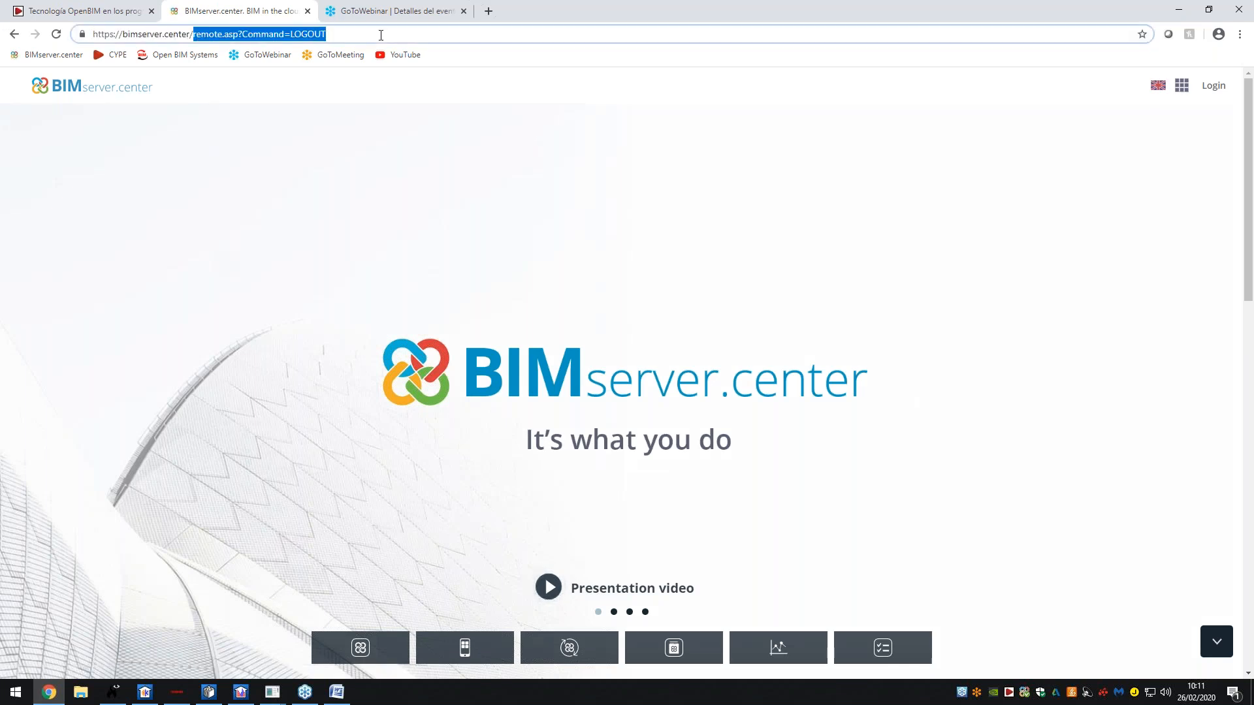
key(BackSpace)
key(BackSpace)
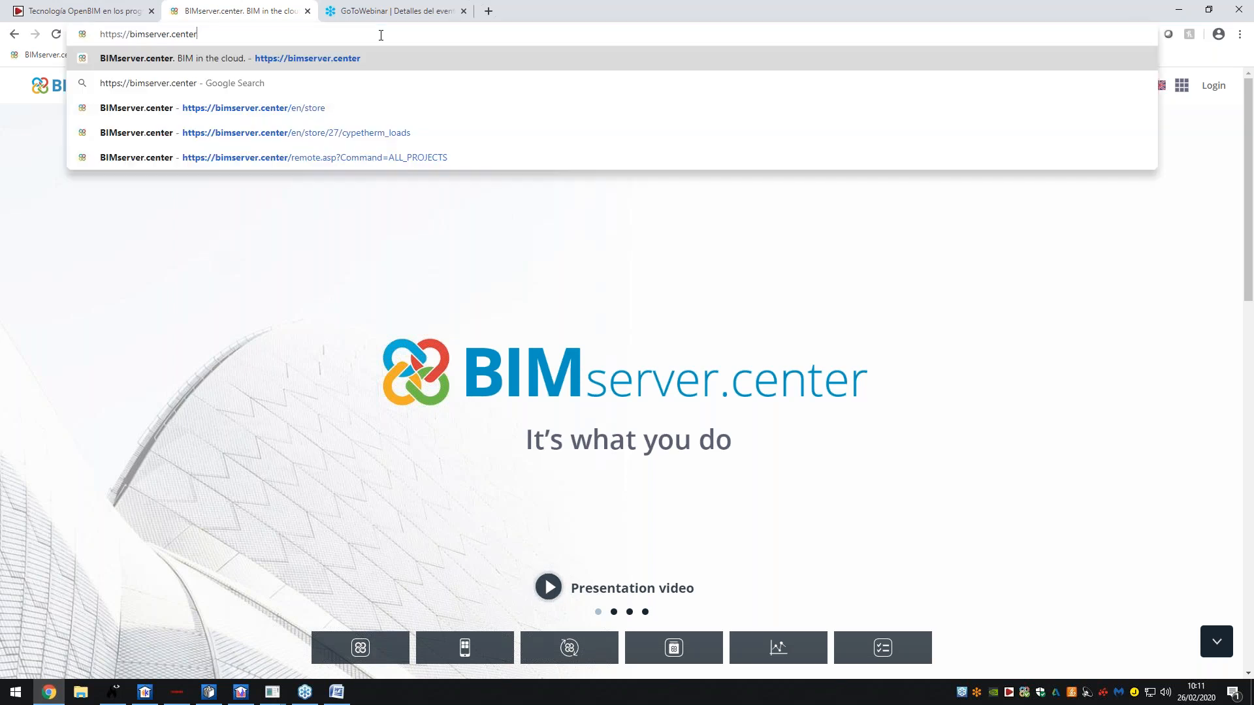
key(Return)
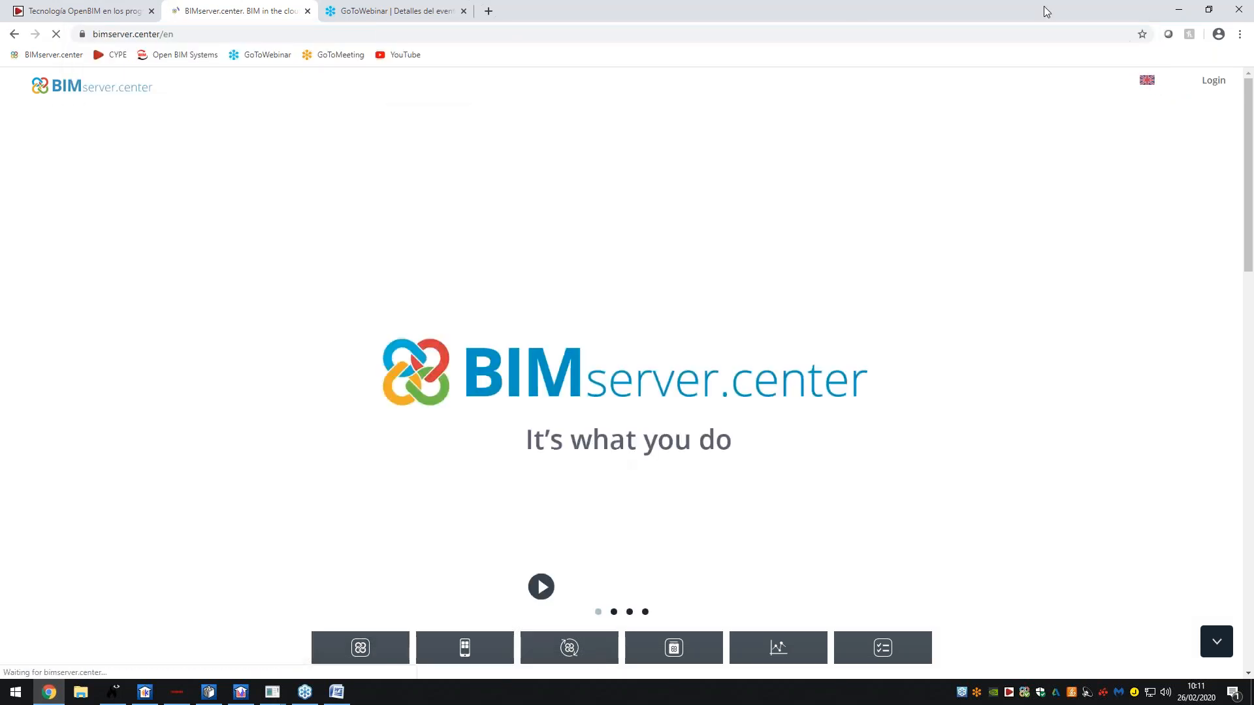
- Open the sign-in form, briefly enter the registration form, then dismiss it
click(1220, 87)
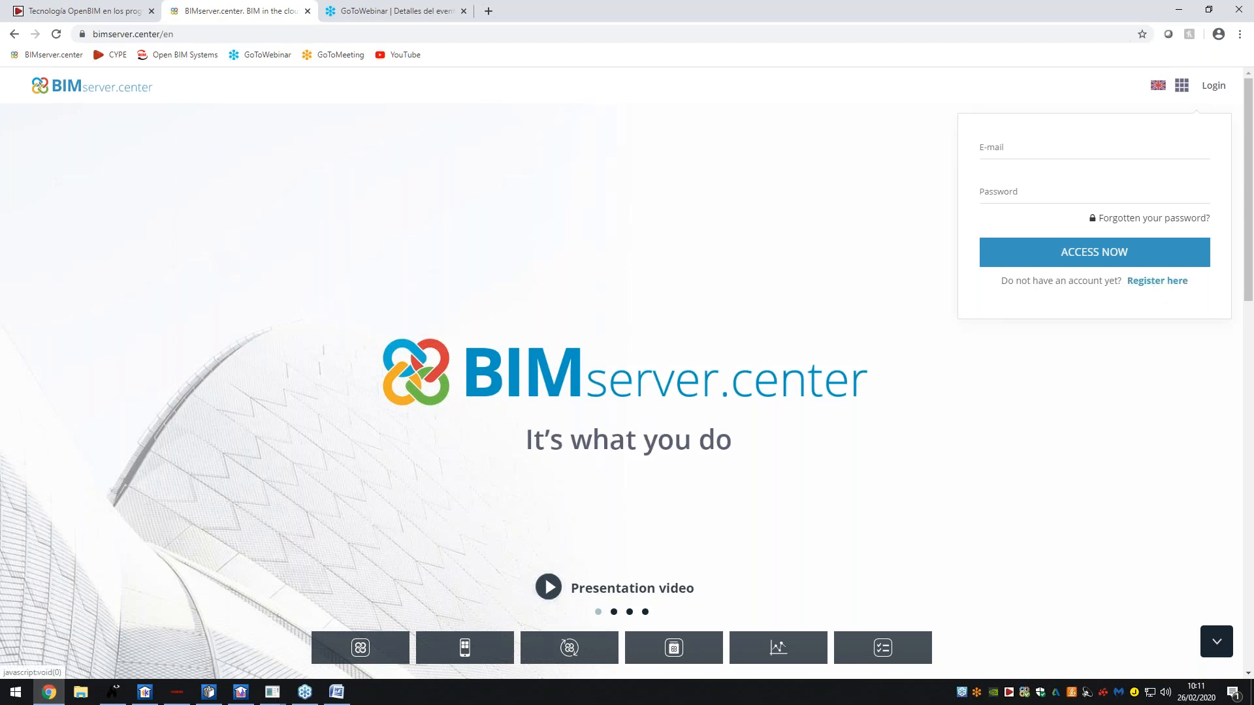
click(1157, 281)
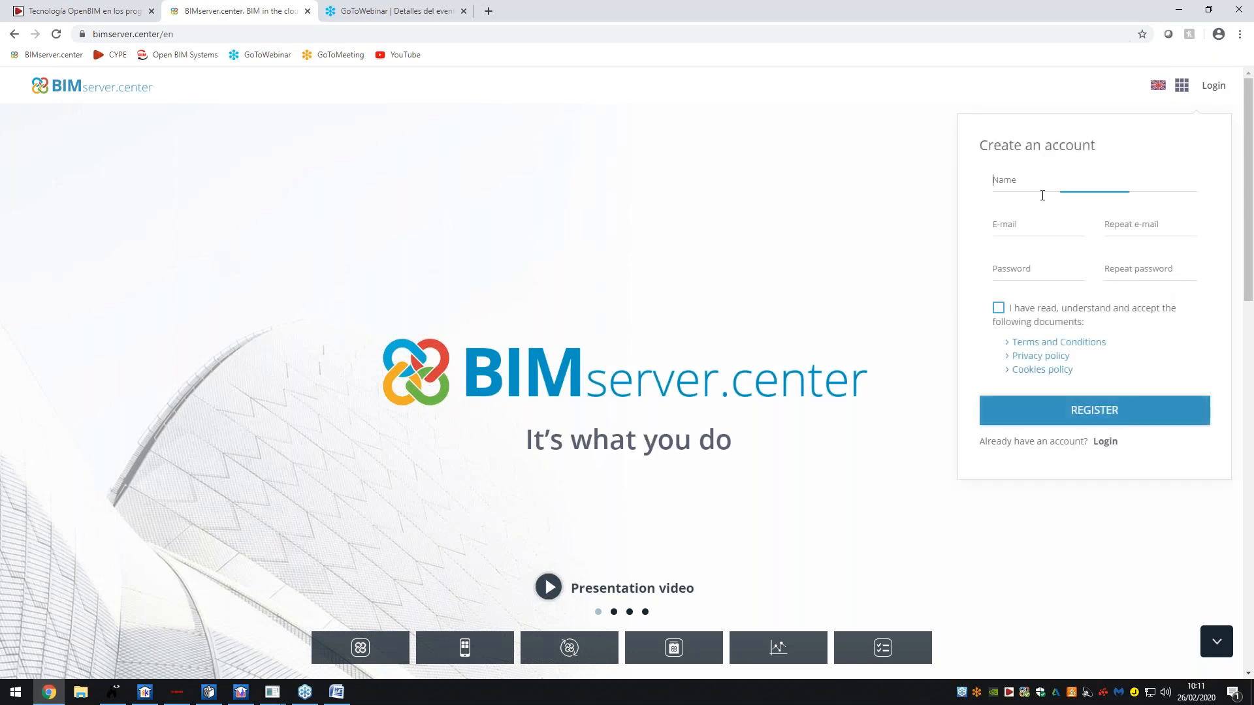
click(1041, 224)
click(1040, 293)
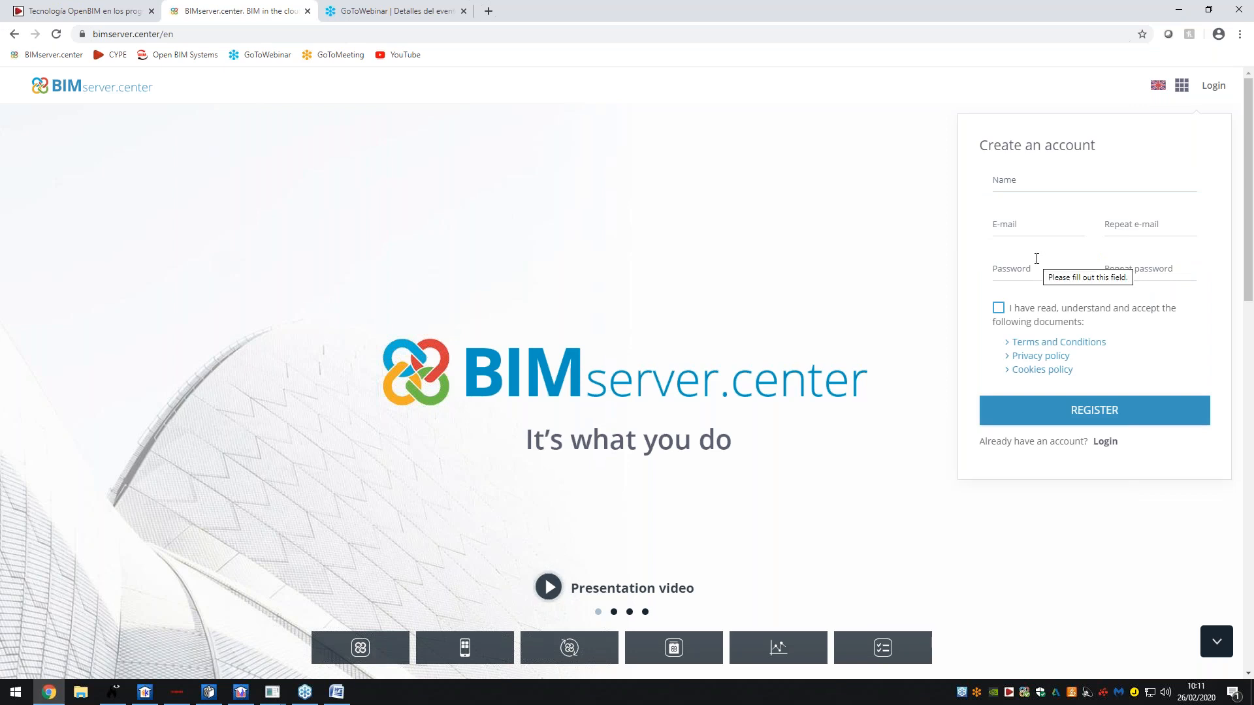
click(1214, 90)
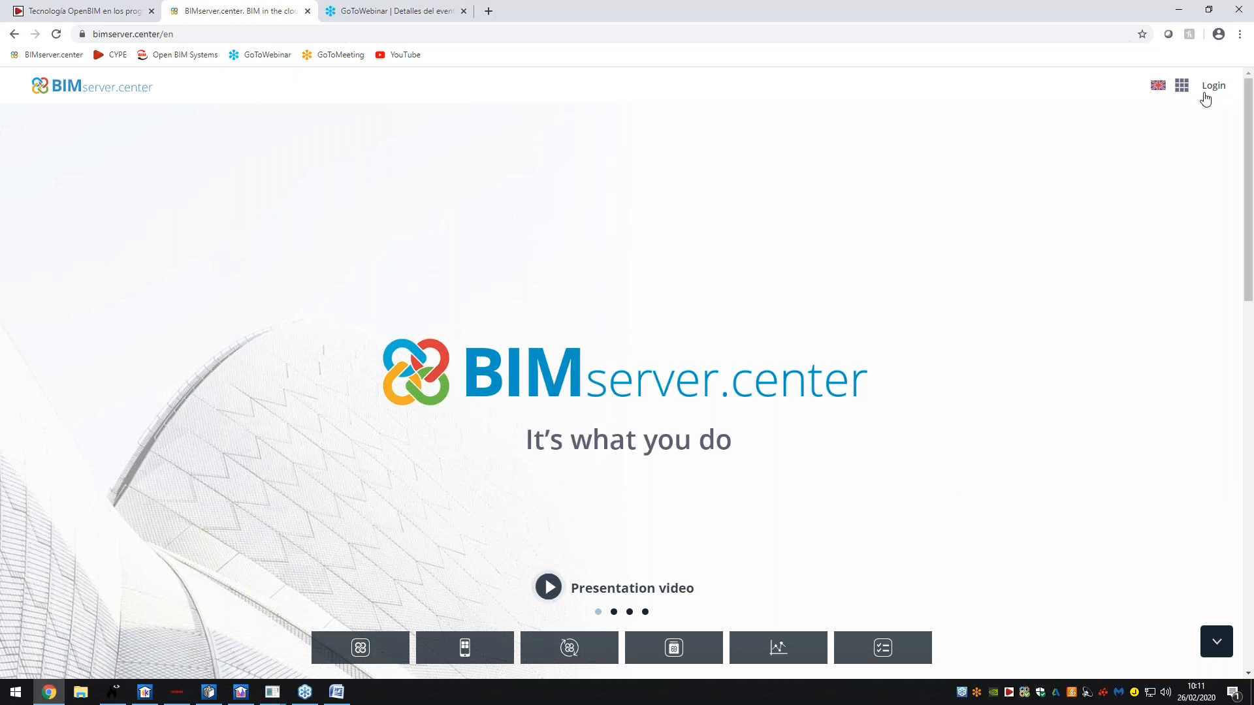
- Sign in with the saved e-mail and account password, then open the Store's app categories
click(1205, 98)
click(1125, 150)
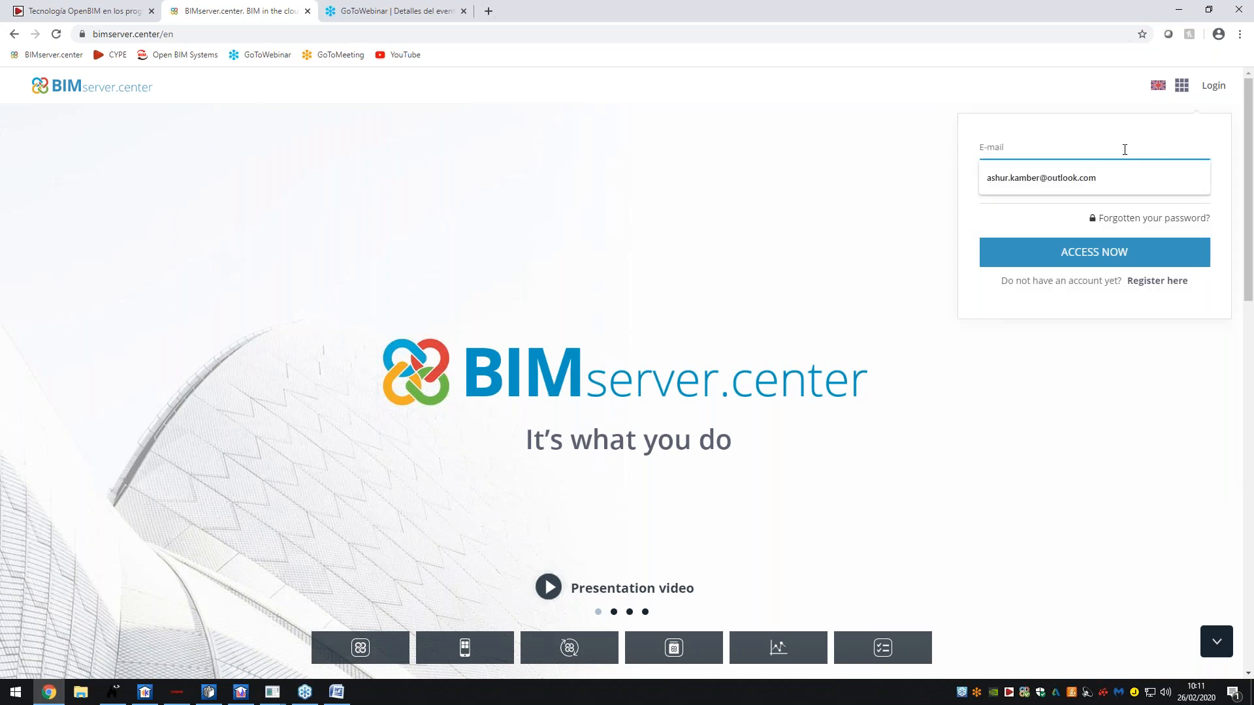
click(1107, 176)
click(1084, 195)
text(••••••••)
key(BackSpace)
key(BackSpace)
key(BackSpace)
key(BackSpace)
key(BackSpace)
key(BackSpace)
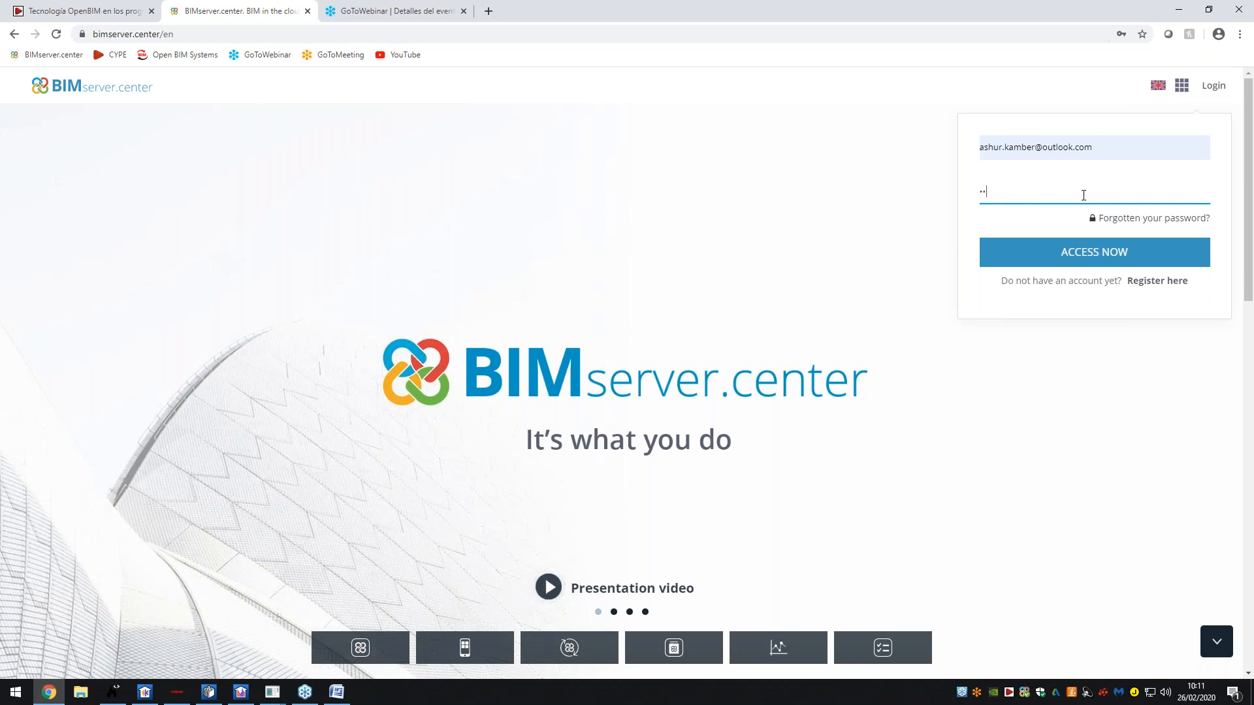
text(••••••••••)
key(Return)
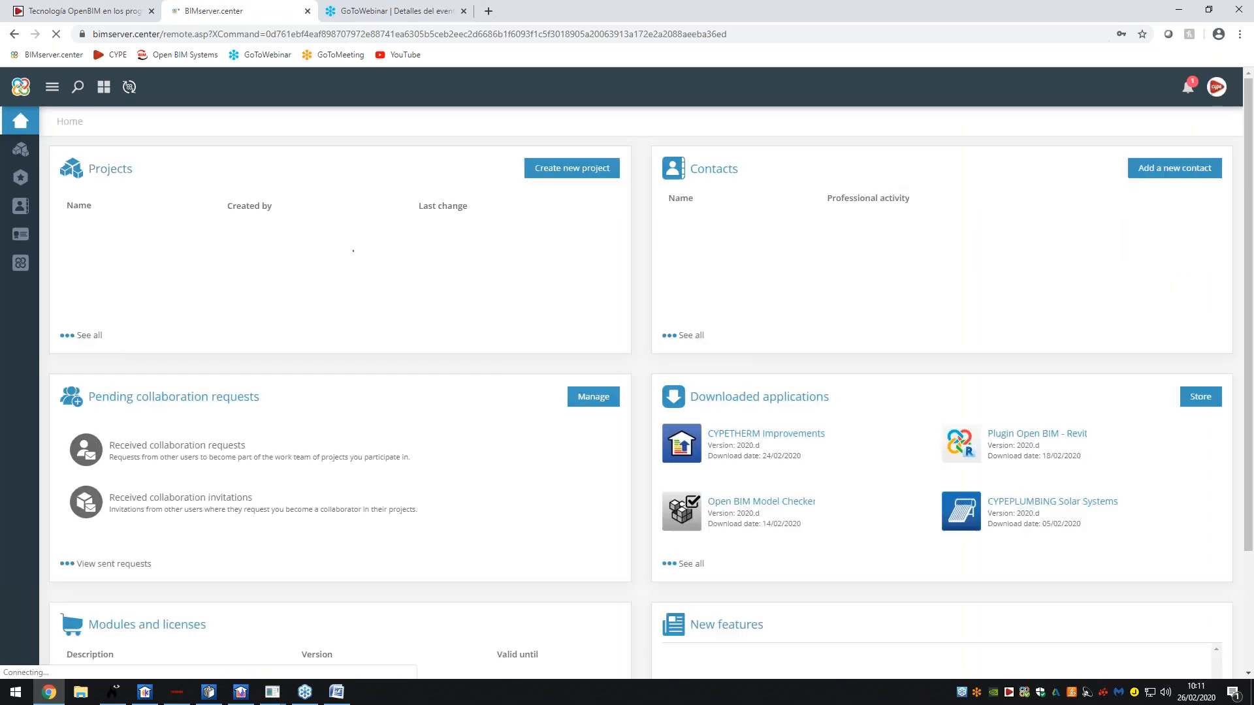
click(20, 263)
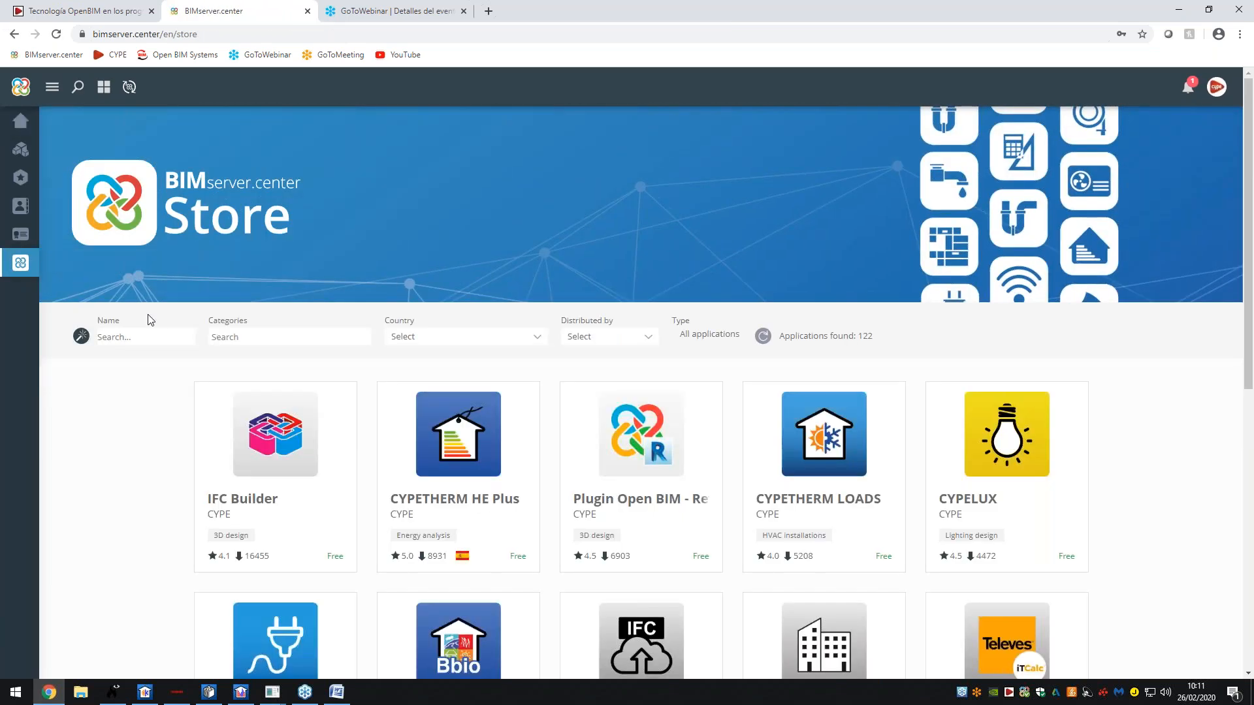
click(275, 337)
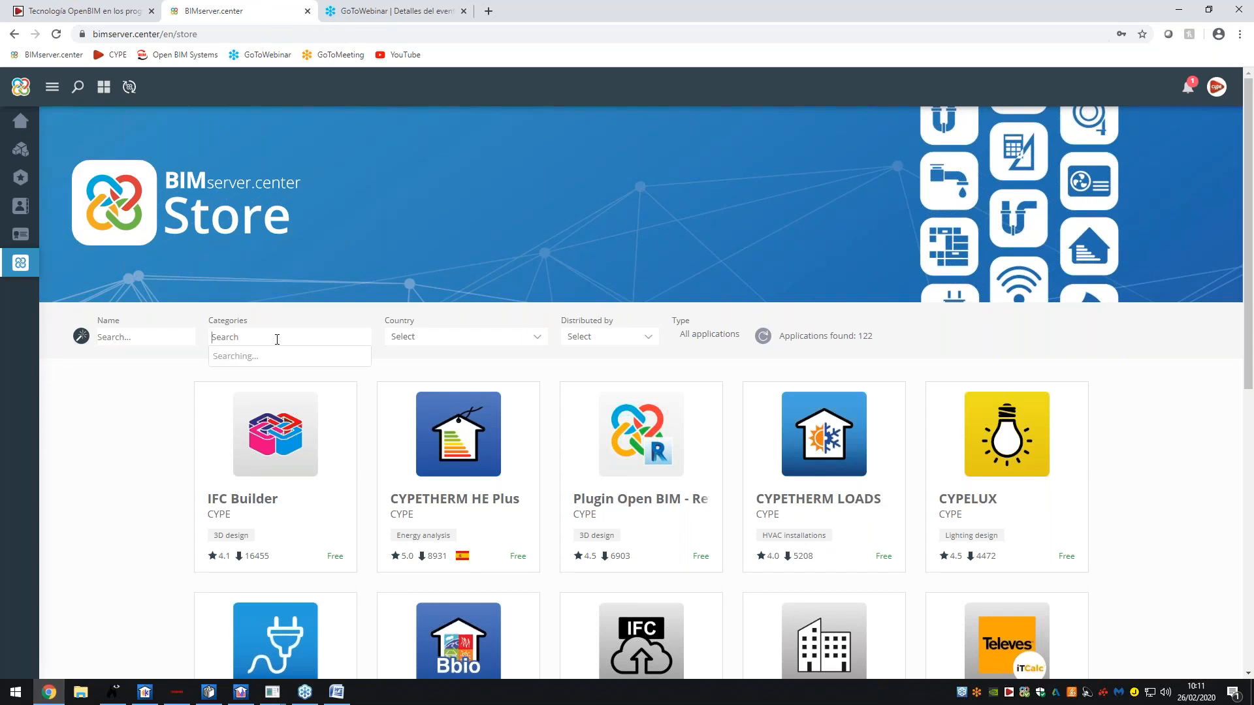
click(227, 358)
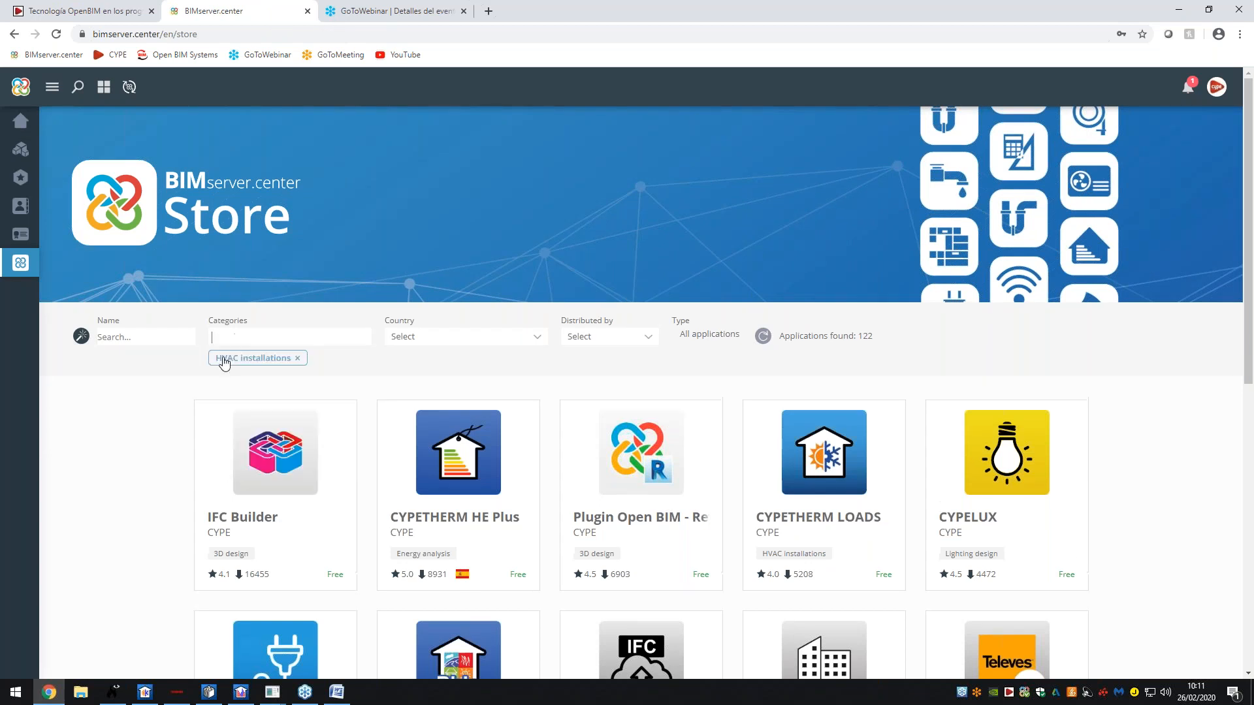
scroll(401, 300, down, 2)
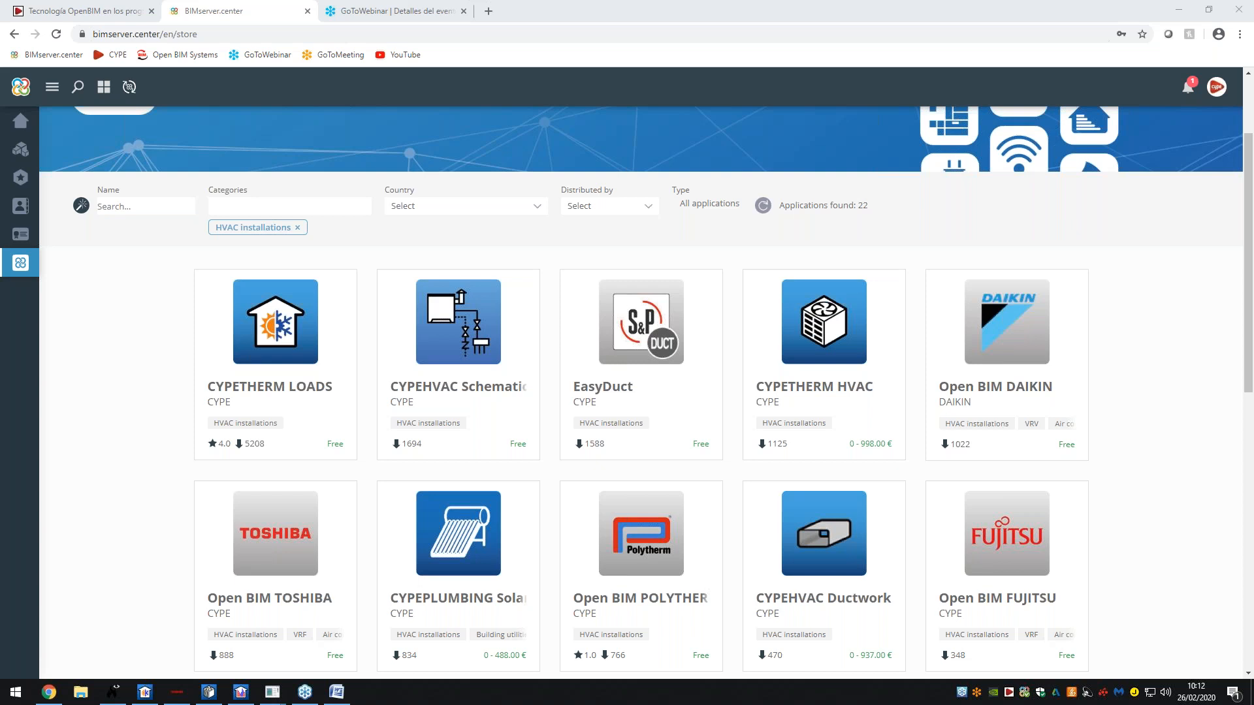
click(298, 228)
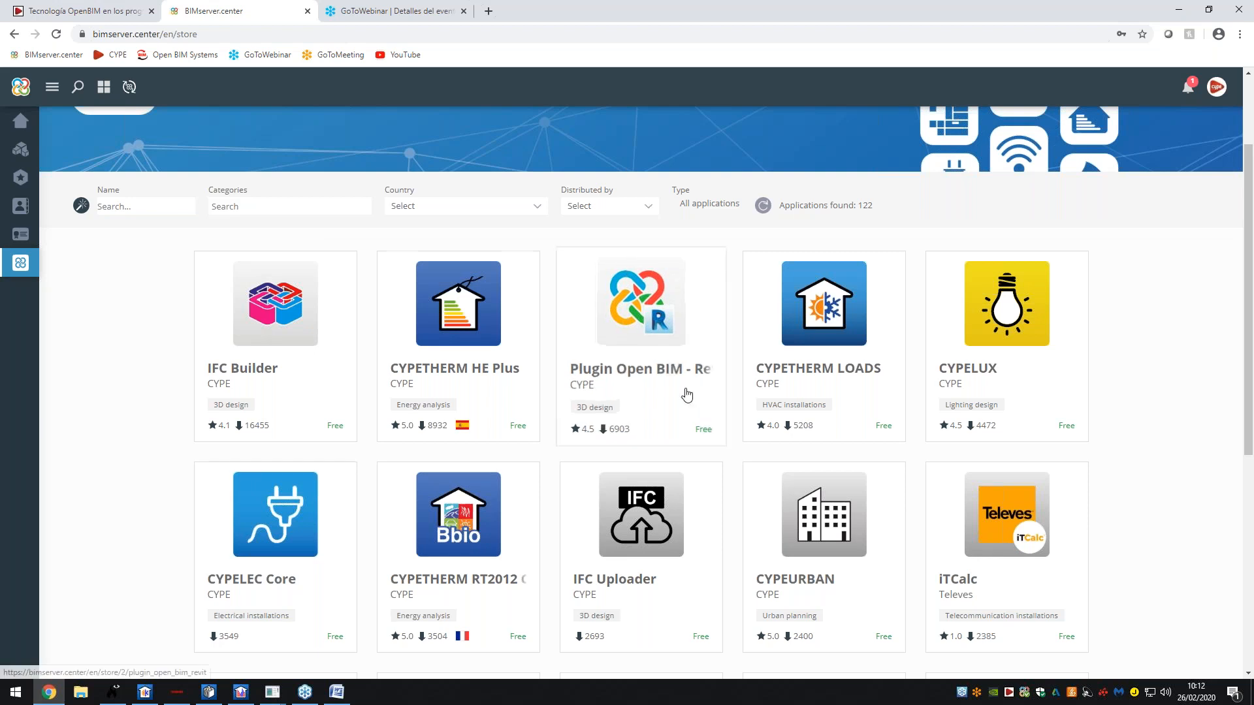
scroll(779, 293, down, 3)
scroll(779, 293, down, 5)
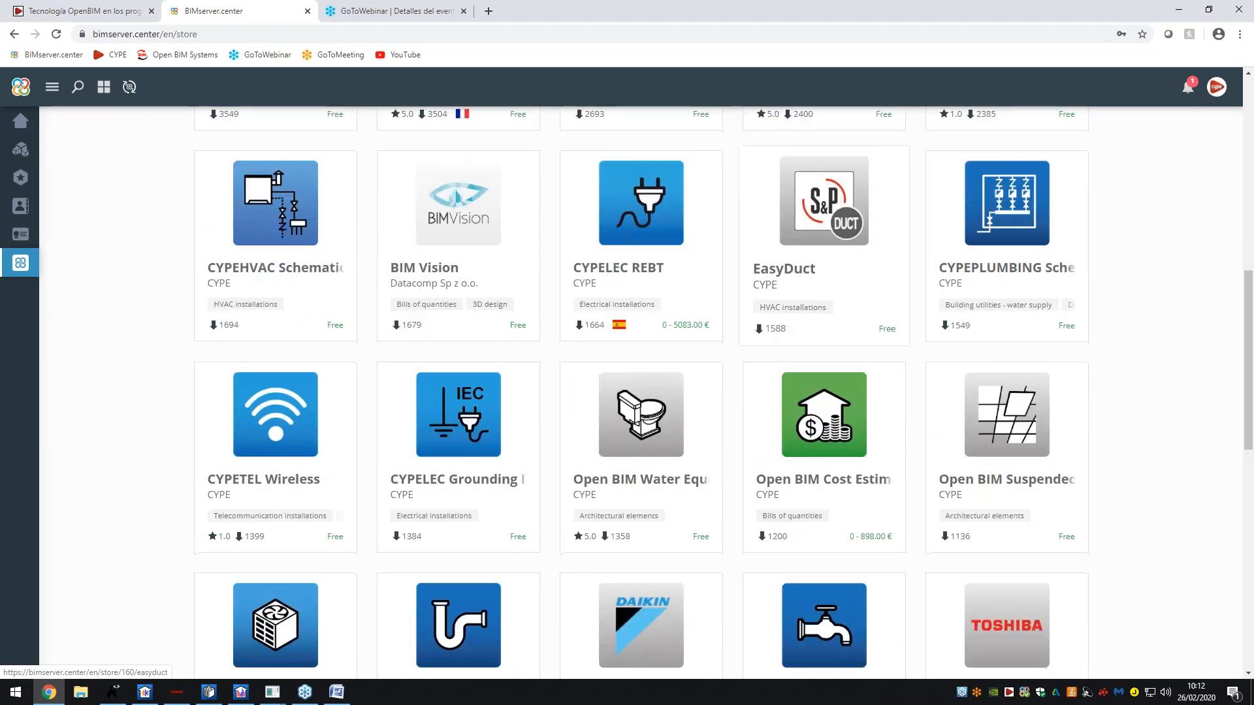
scroll(709, 359, down, 8)
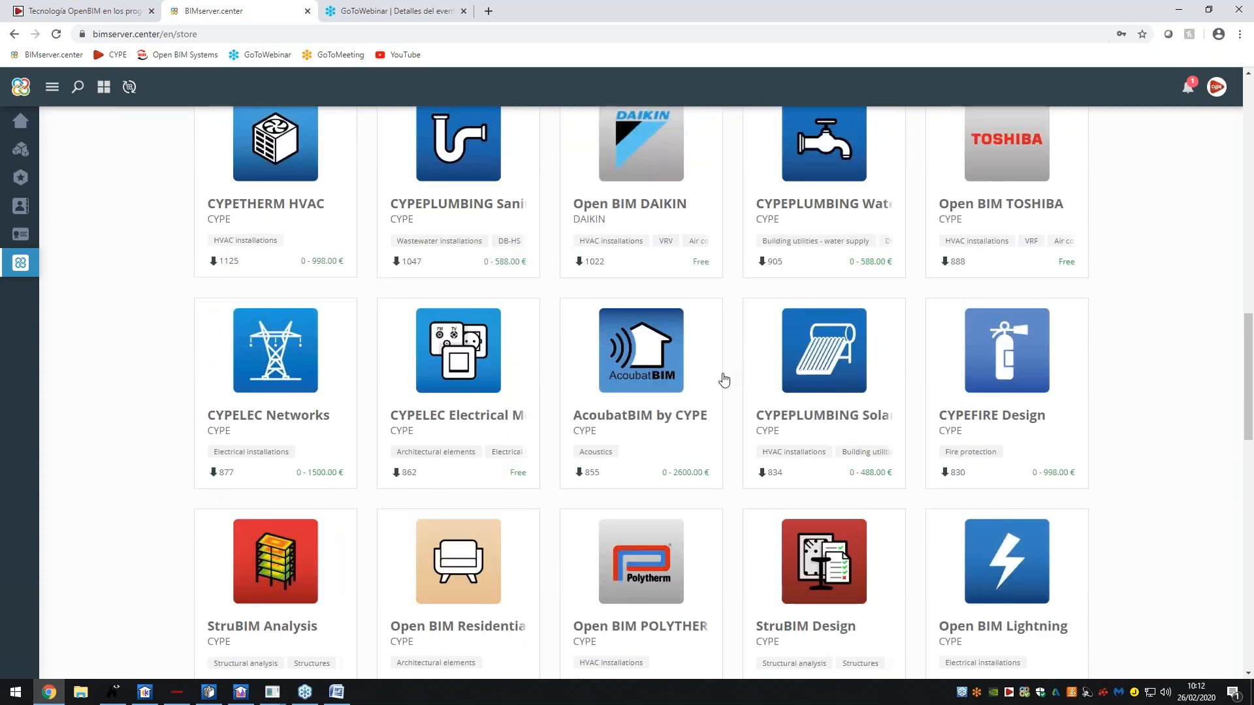
scroll(727, 388, down, 6)
scroll(935, 380, up, 15)
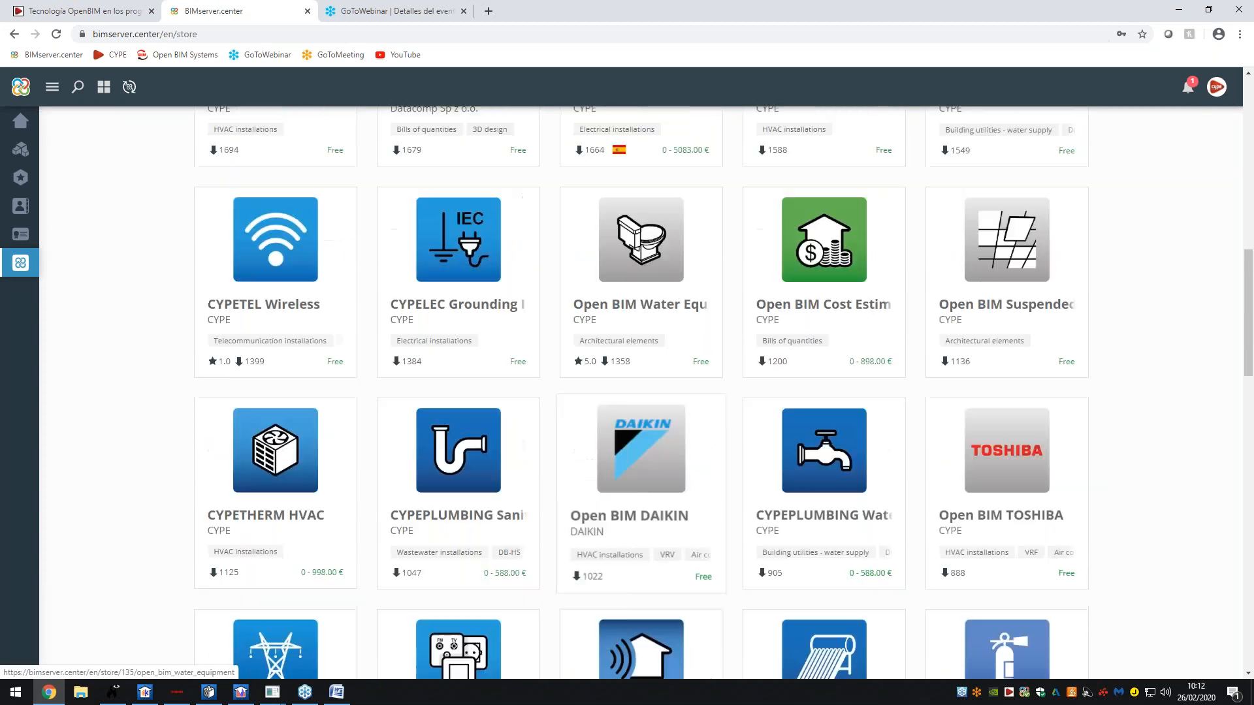
scroll(936, 380, up, 5)
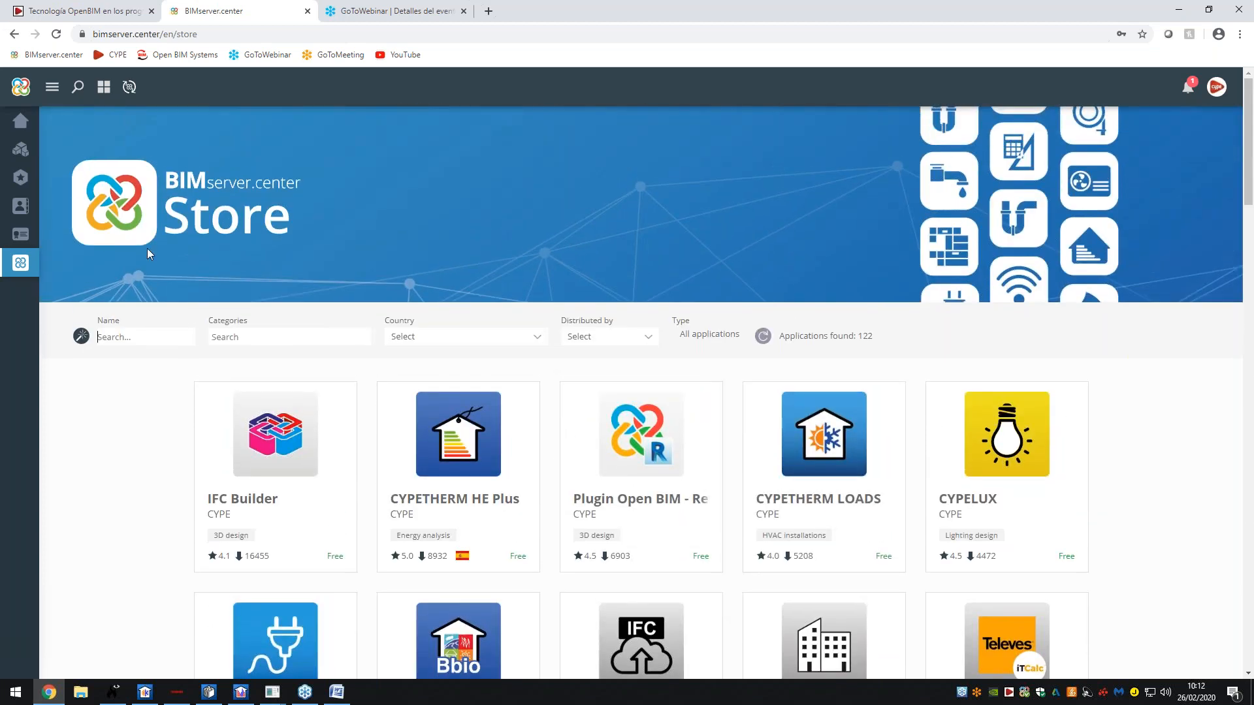
- Search the Store by name for 'IMP' and open the CYPETHERM Improvements Plus page
text(IMP)
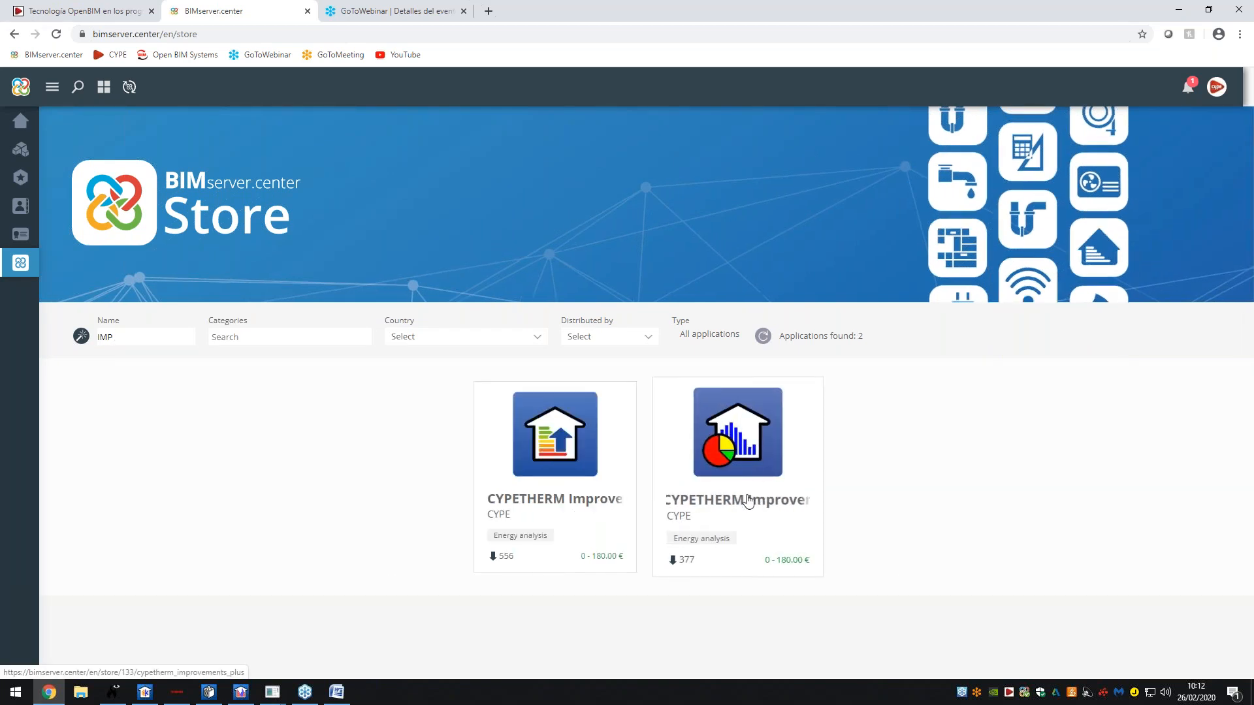
click(750, 480)
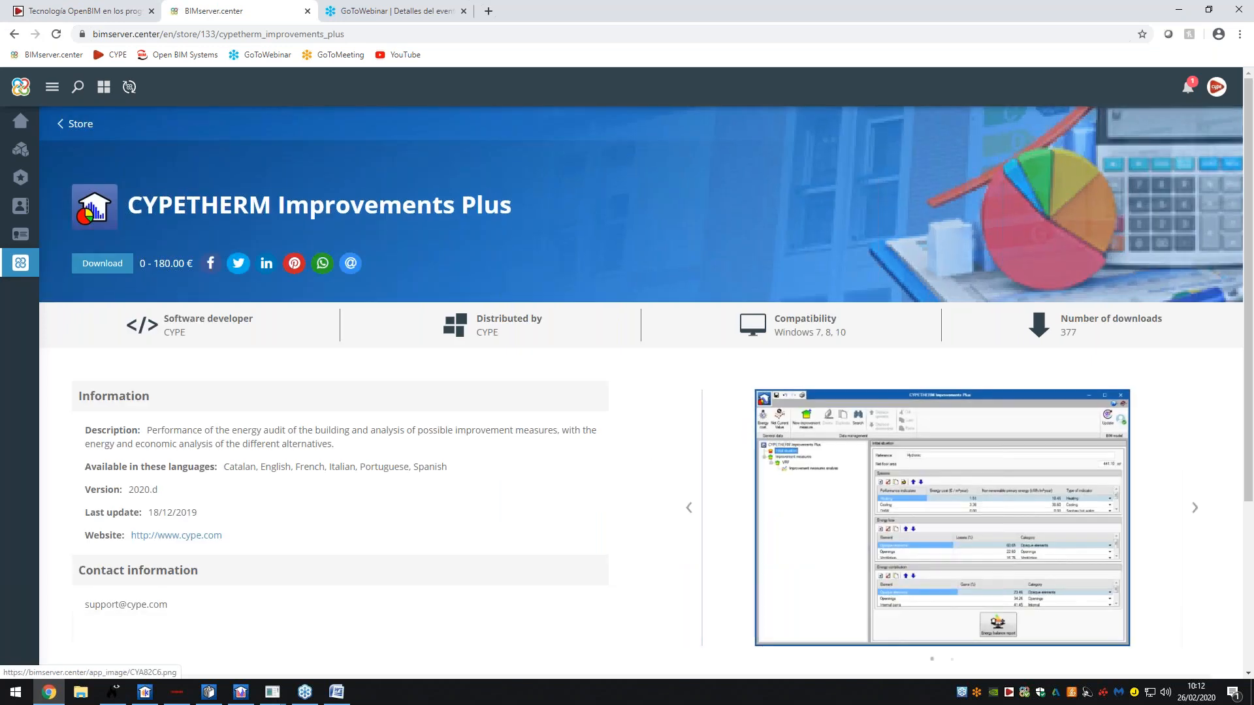
scroll(750, 481, down, 3)
click(942, 321)
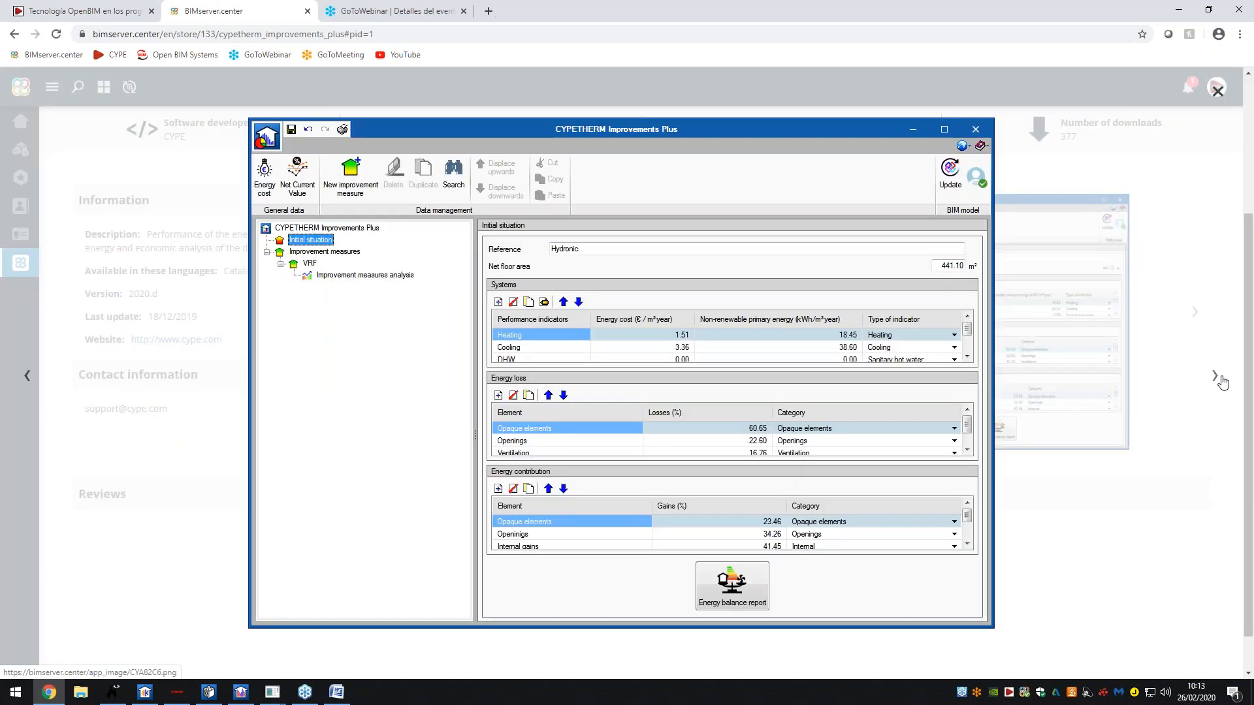
click(1216, 376)
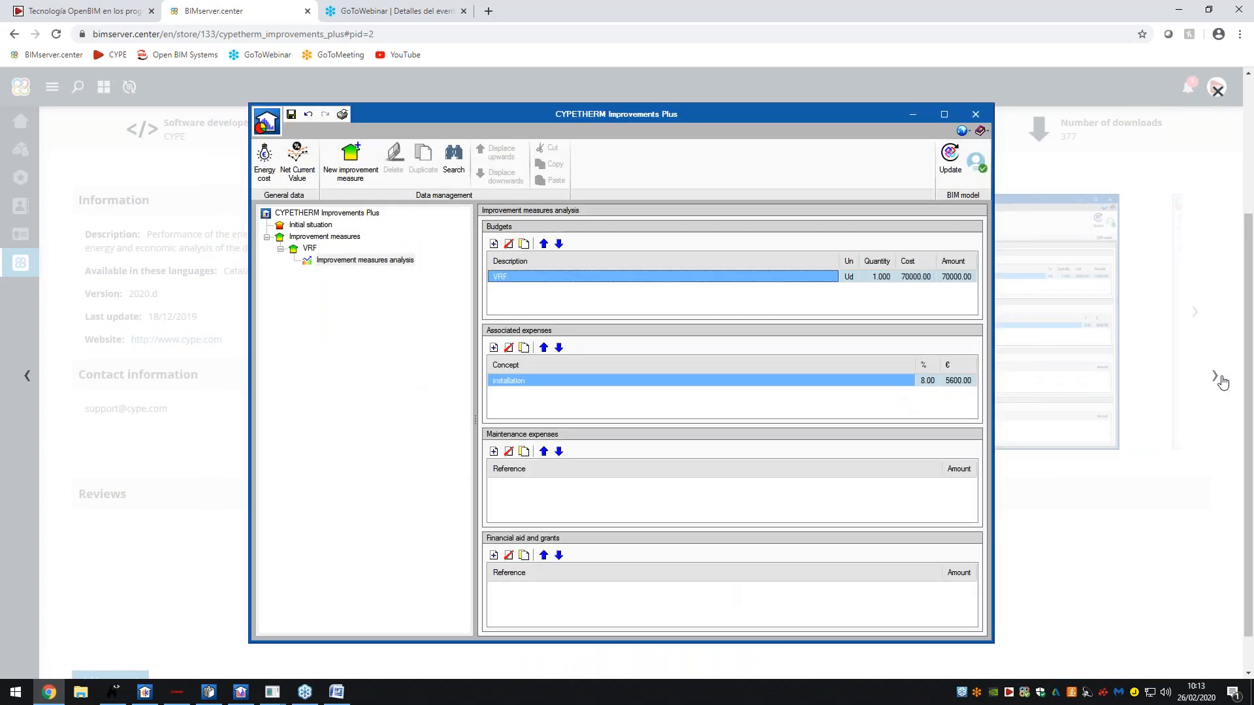
click(1216, 376)
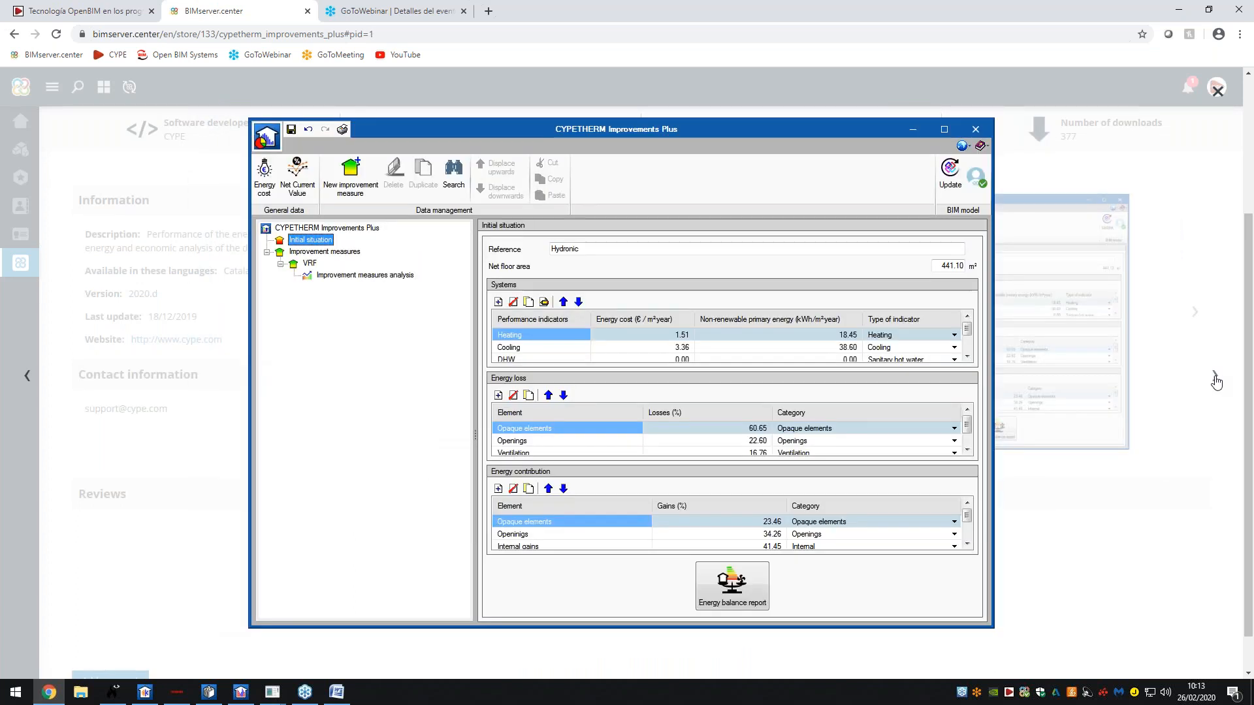
click(31, 375)
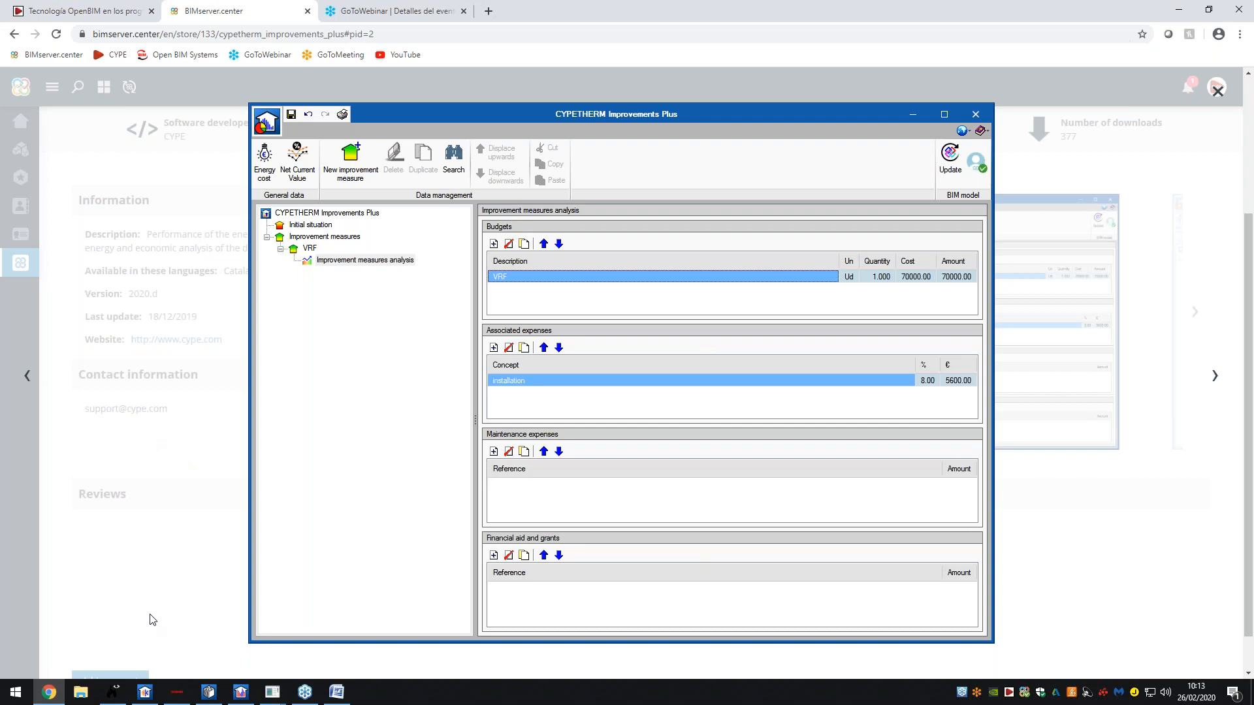
click(219, 402)
scroll(225, 395, up, 2)
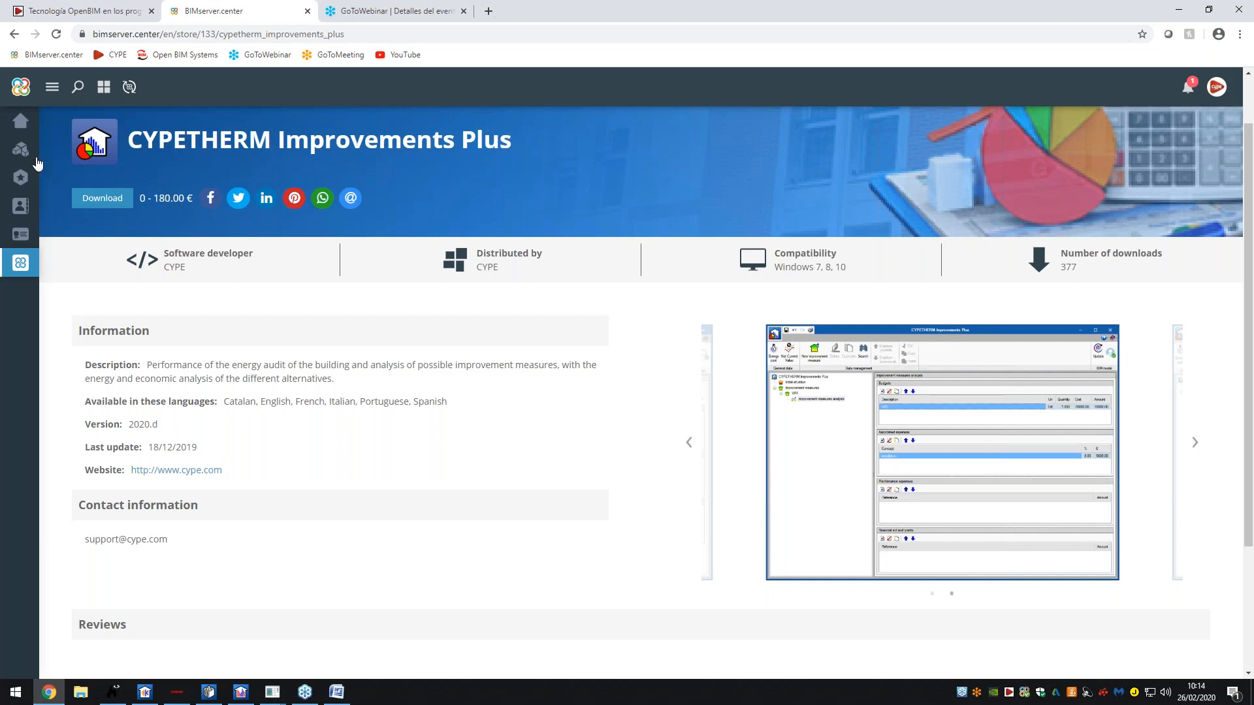
- Return to the full Store listing, then switch back to CYPETHERM EPlus's Z01_Offices_South results
click(21, 263)
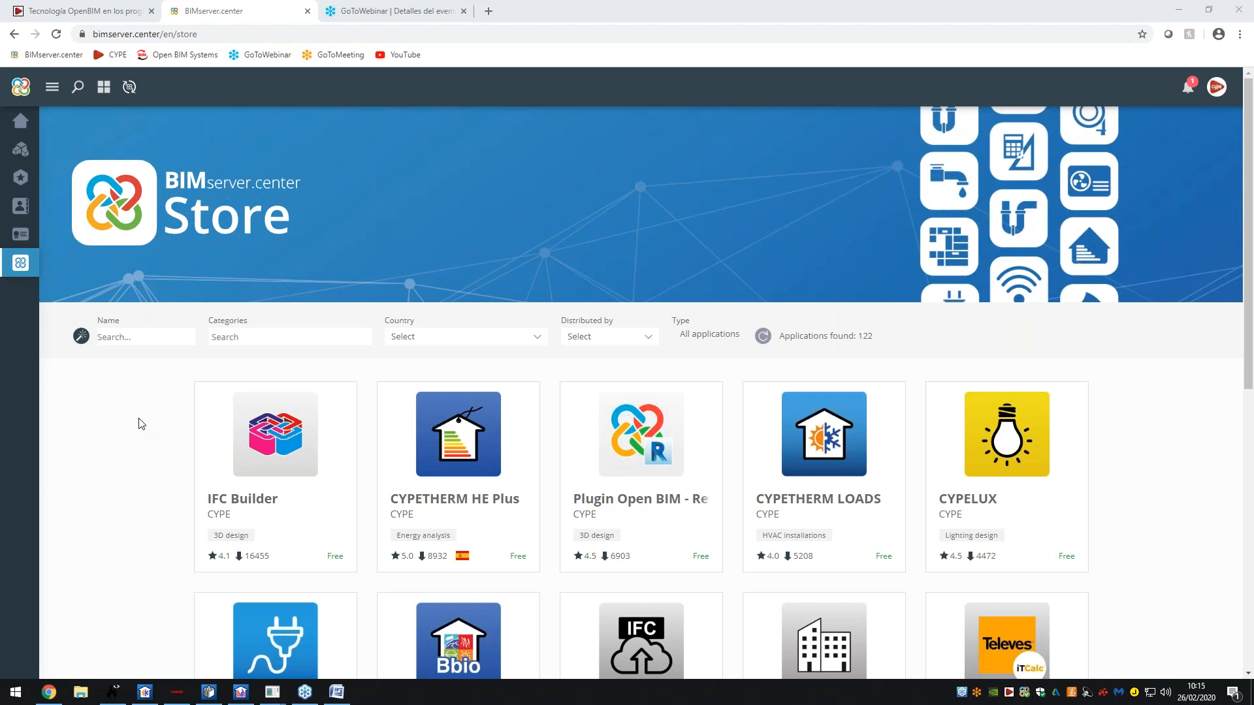
scroll(138, 424, down, 1)
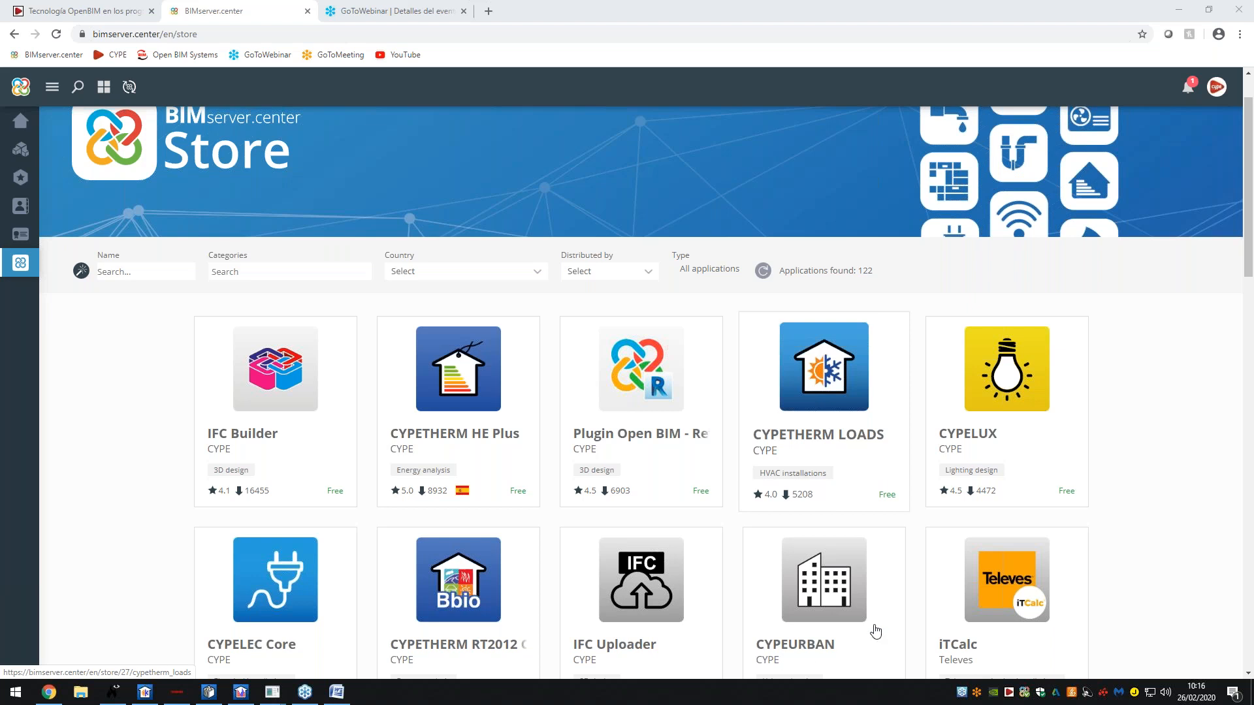
click(240, 692)
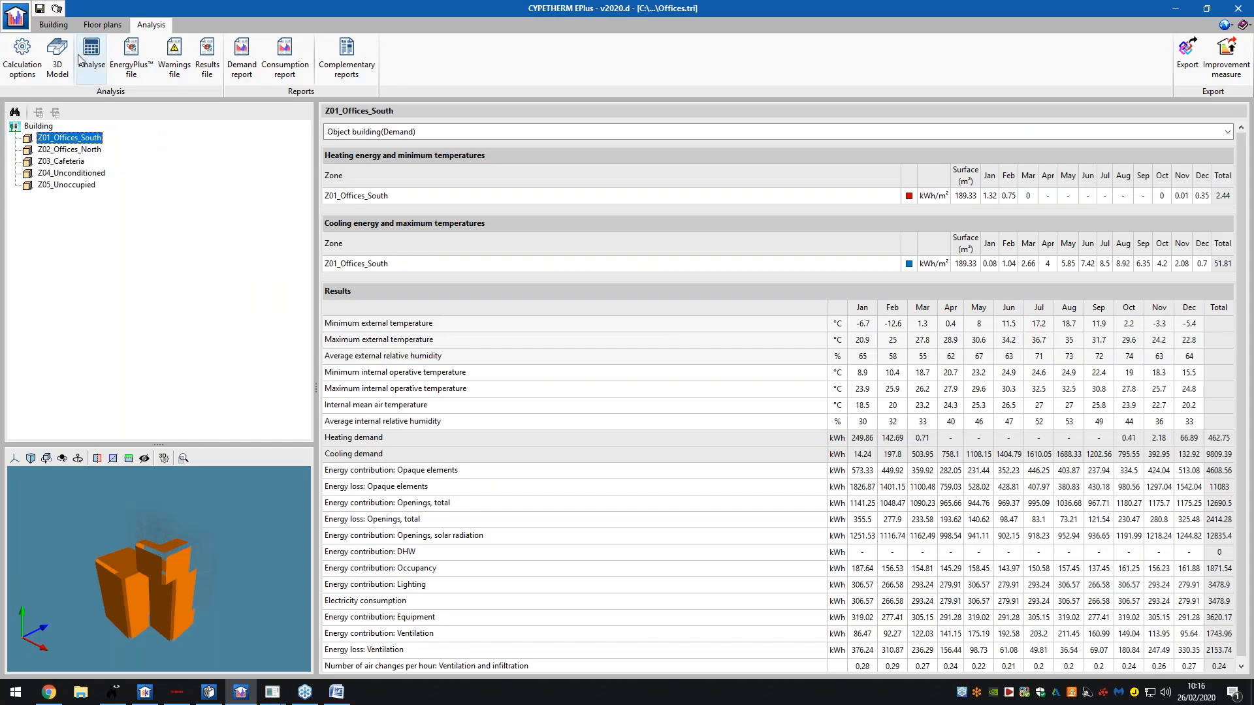
- Start a new air conditioning system from the Building tab's Air conditioning systems group
click(54, 24)
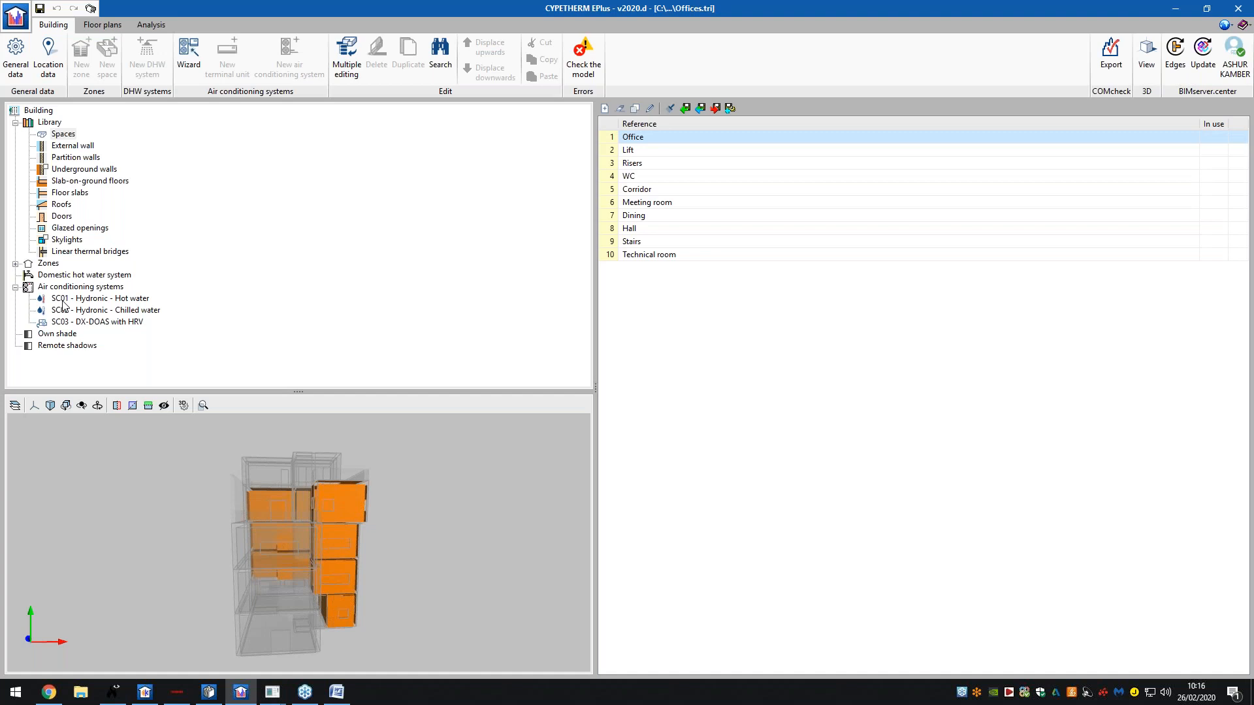
click(69, 287)
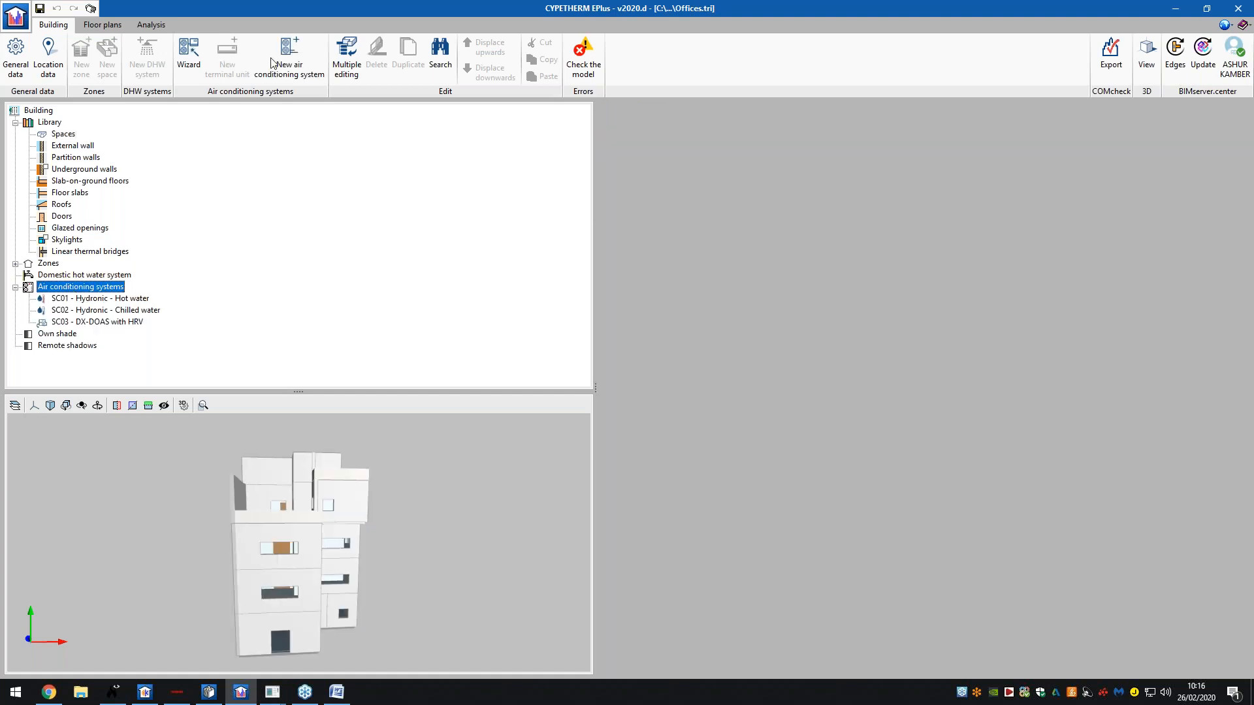
click(294, 65)
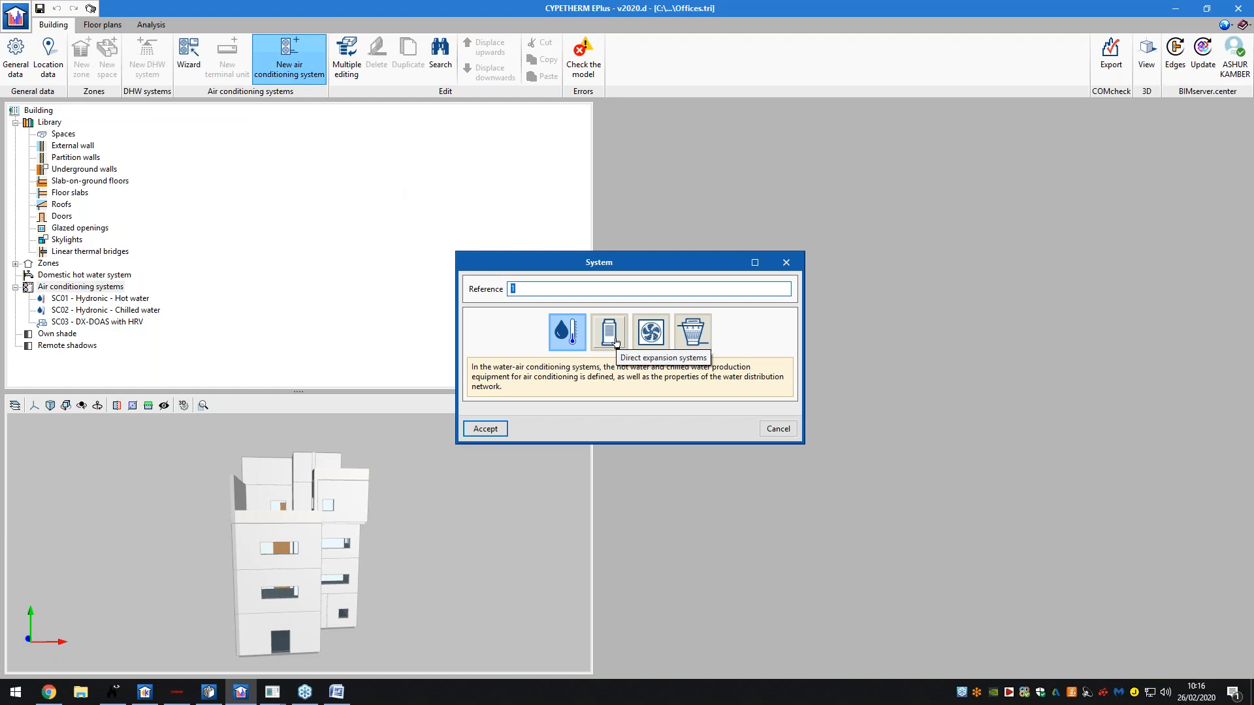
- Accept the water system and make it a geothermal heat pump: flexoTHERM exclusive, VWF57 model
click(497, 428)
click(736, 146)
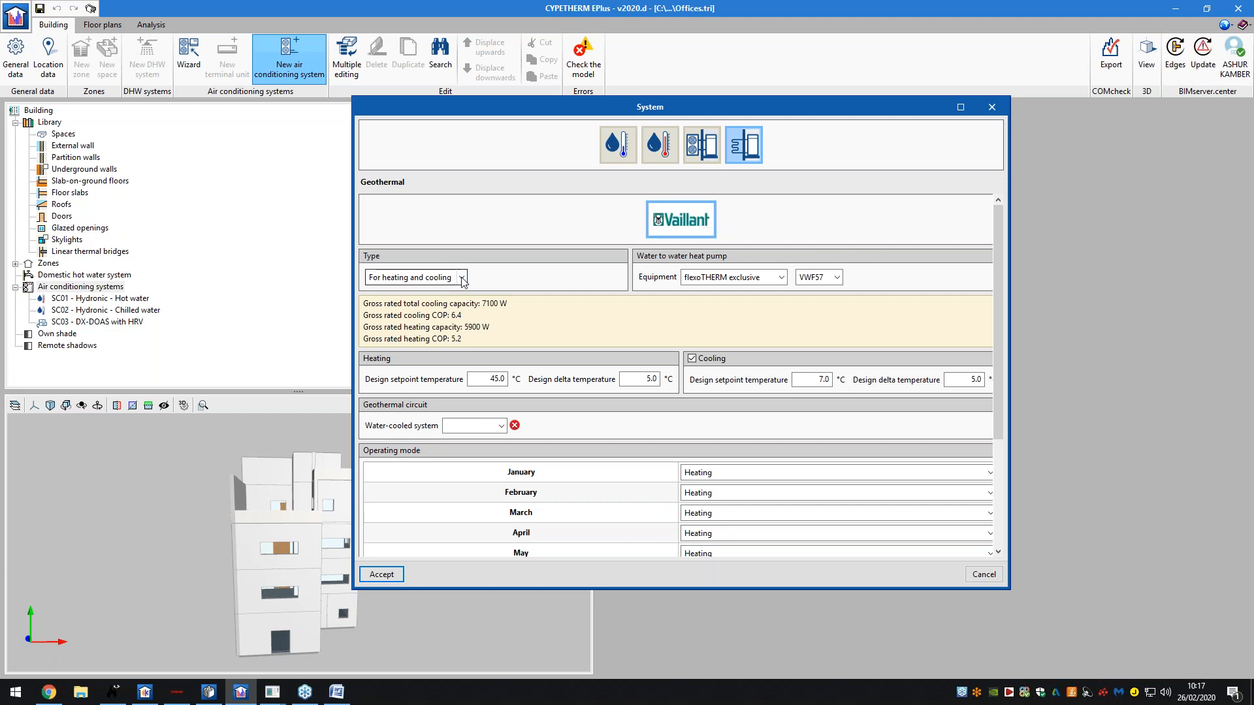
click(781, 278)
click(802, 280)
click(823, 281)
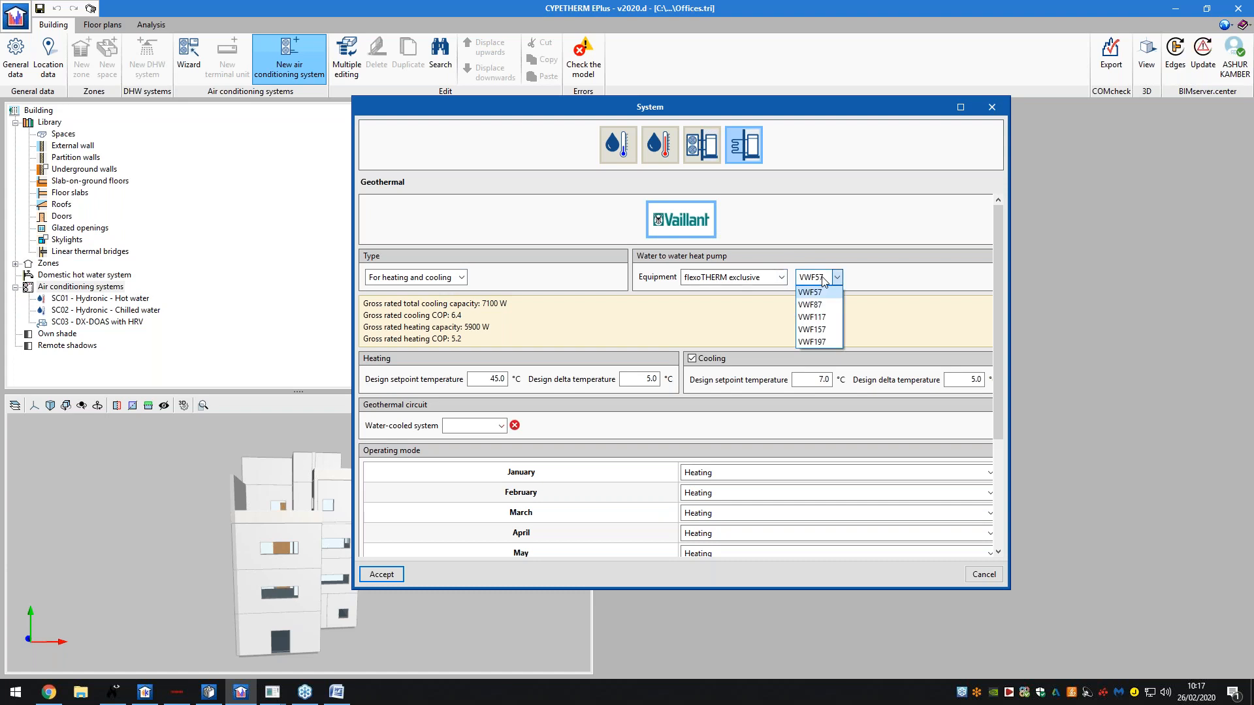
click(826, 278)
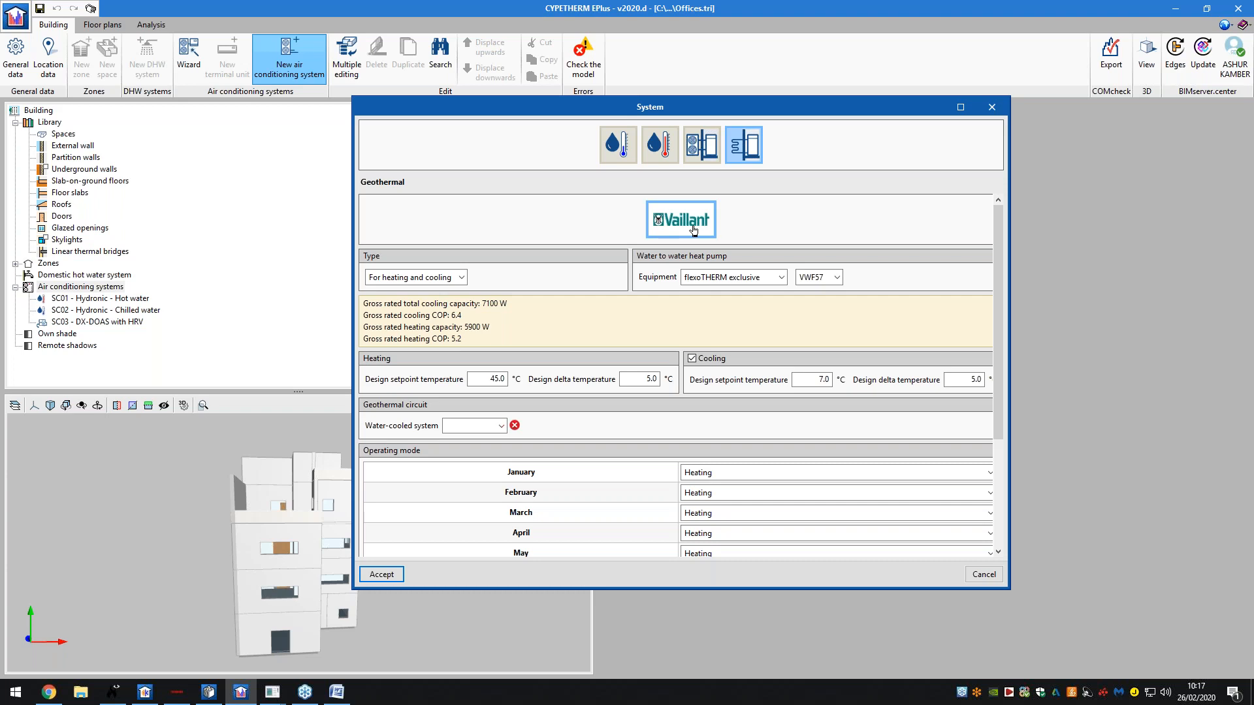
- Review the monthly operating modes, then cancel both the geothermal and new system dialogs
scroll(742, 305, down, 3)
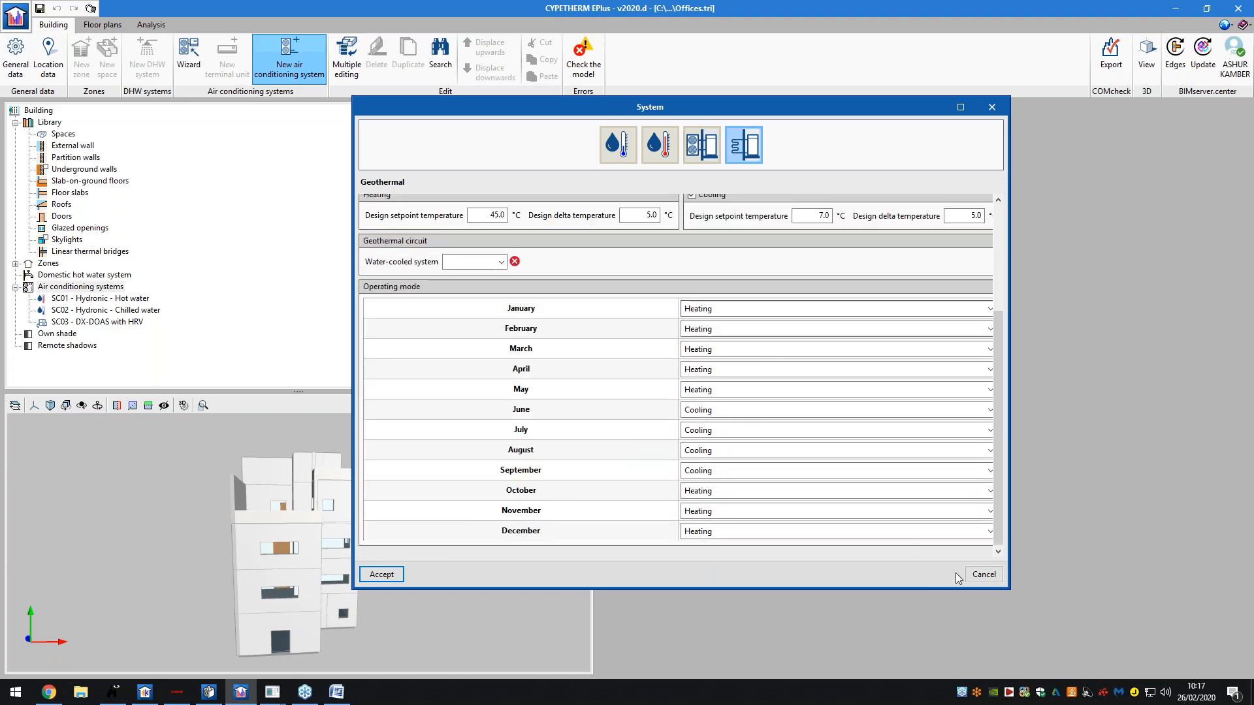
click(983, 575)
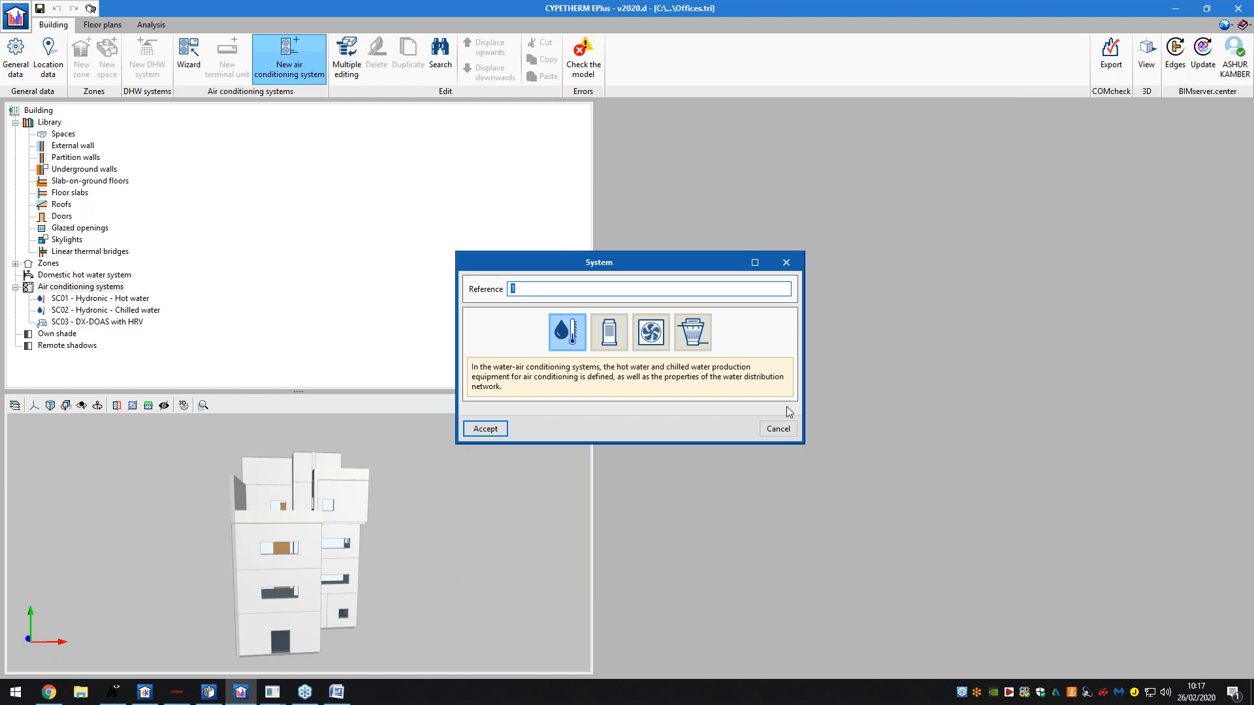
click(778, 428)
- In General data's Energy sources, try the self-generated electricity options, leaving Defined at 0.00 kWh/year
click(15, 59)
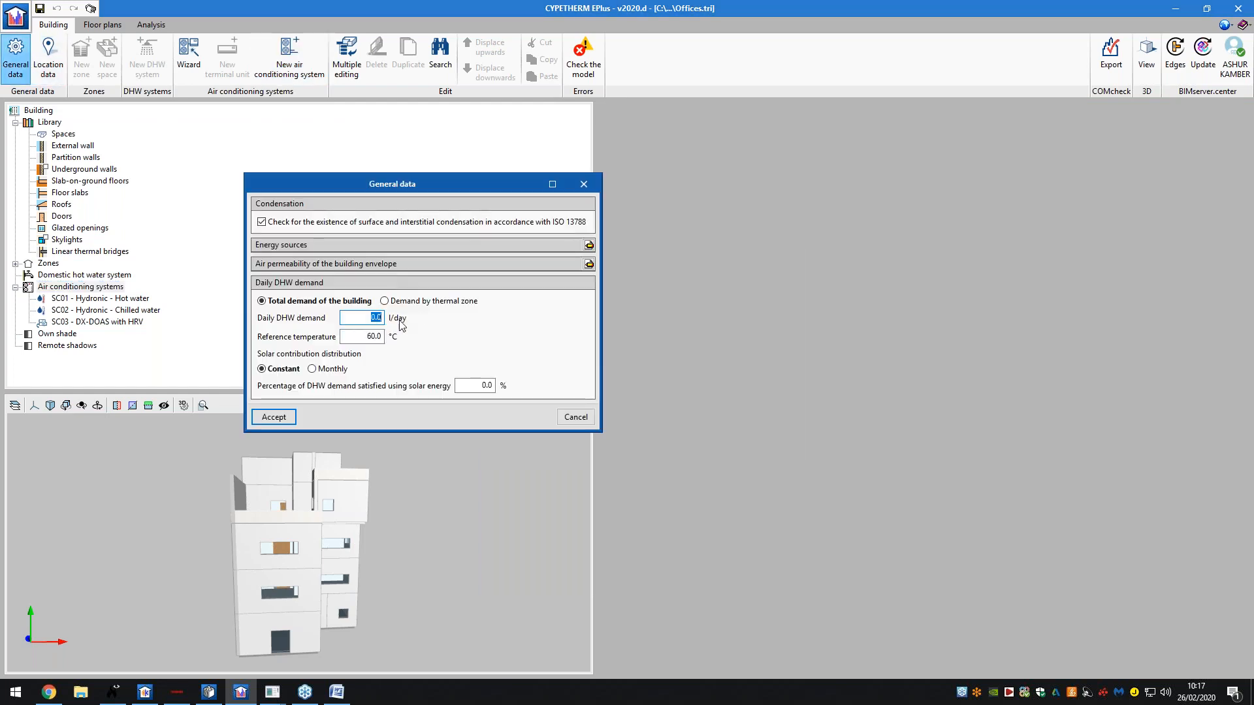
click(589, 244)
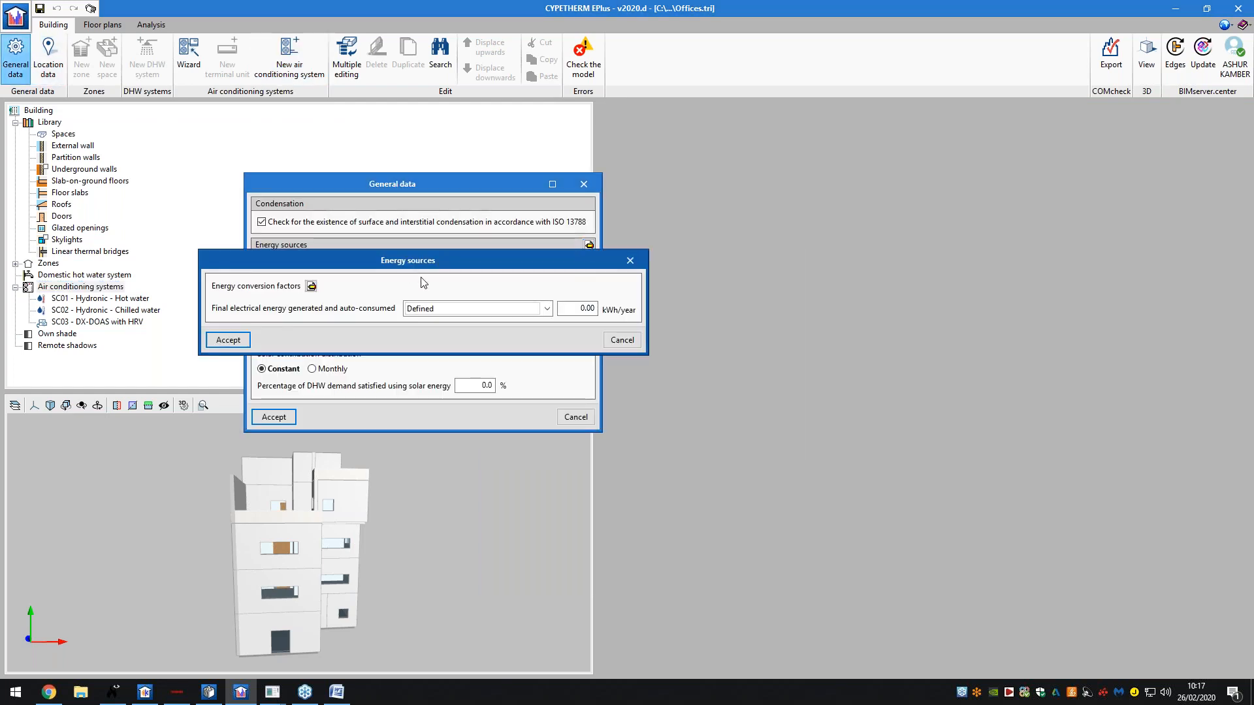
drag(405, 269, 470, 280)
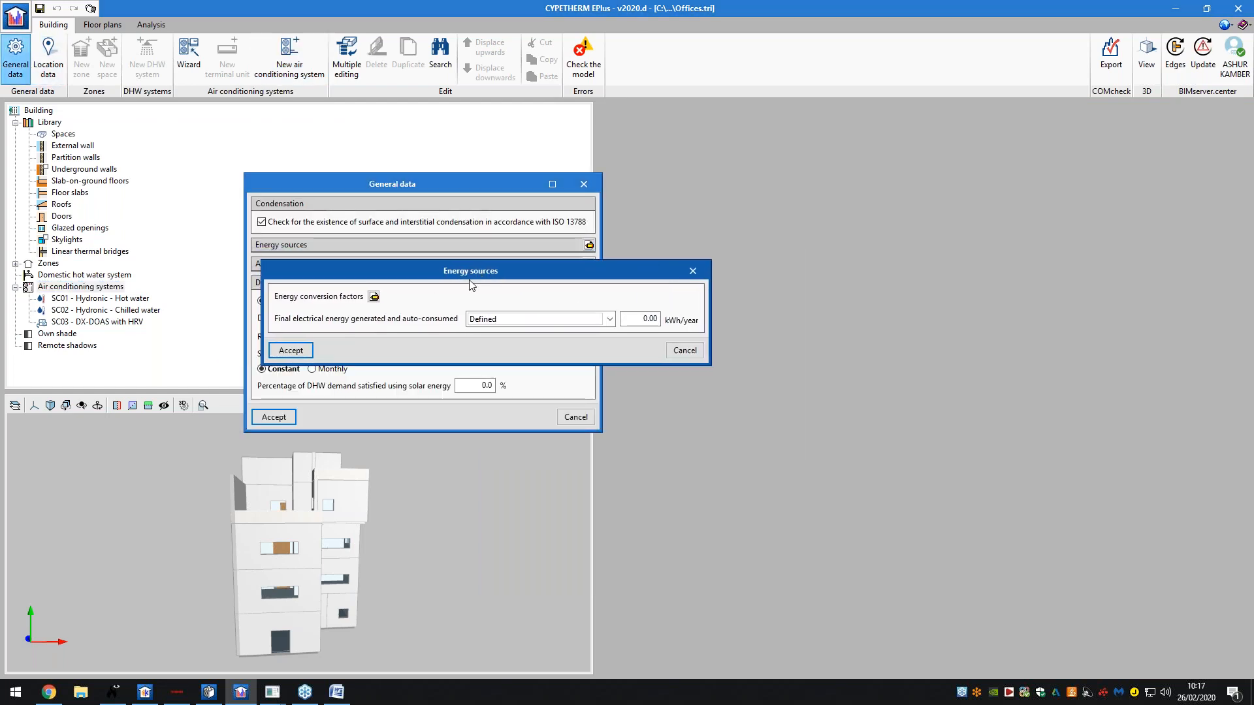
click(586, 320)
click(588, 320)
click(475, 319)
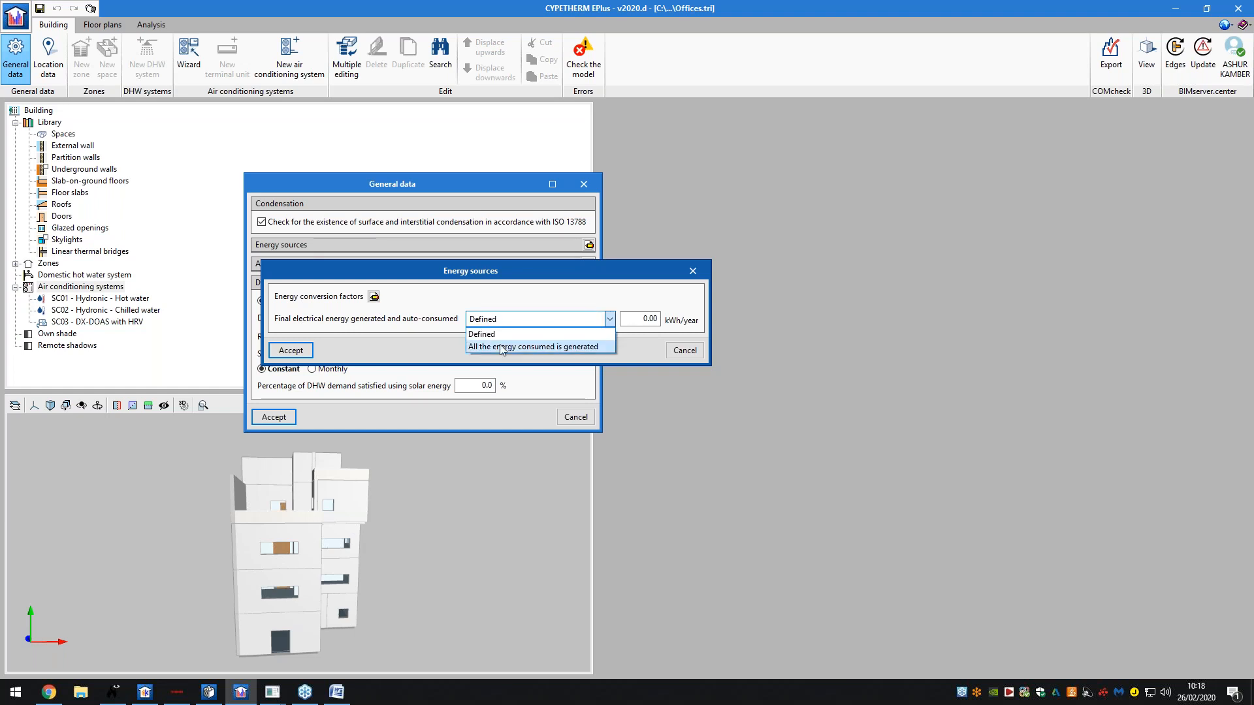
click(499, 343)
click(609, 319)
click(496, 332)
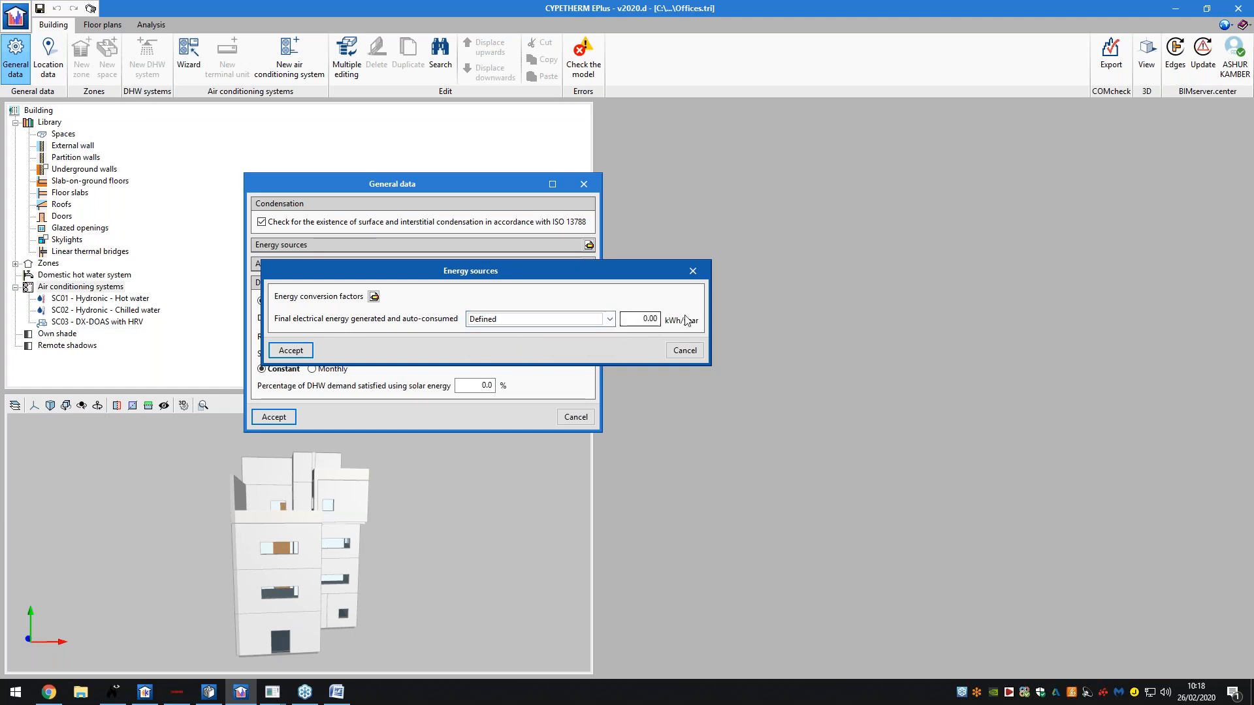
click(679, 351)
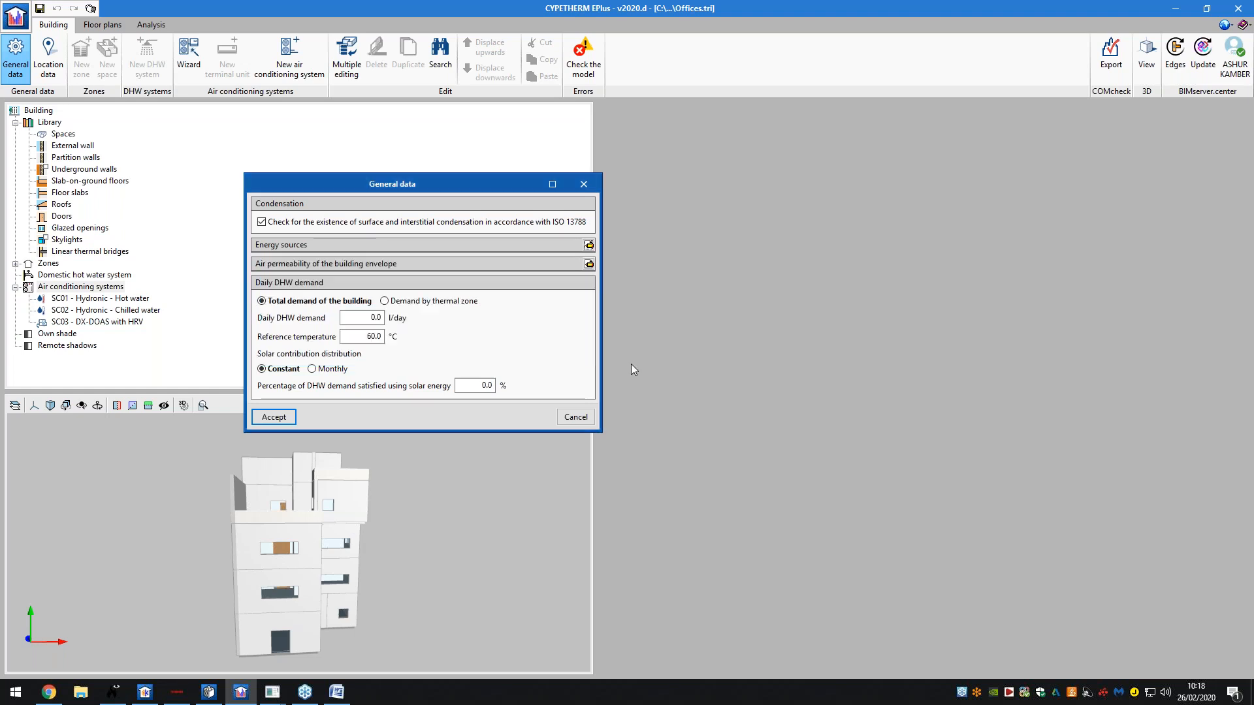
- Close General data and search the Store by name, settling on 'sol' to find CYPEPLUMBING Solar Systems
click(574, 418)
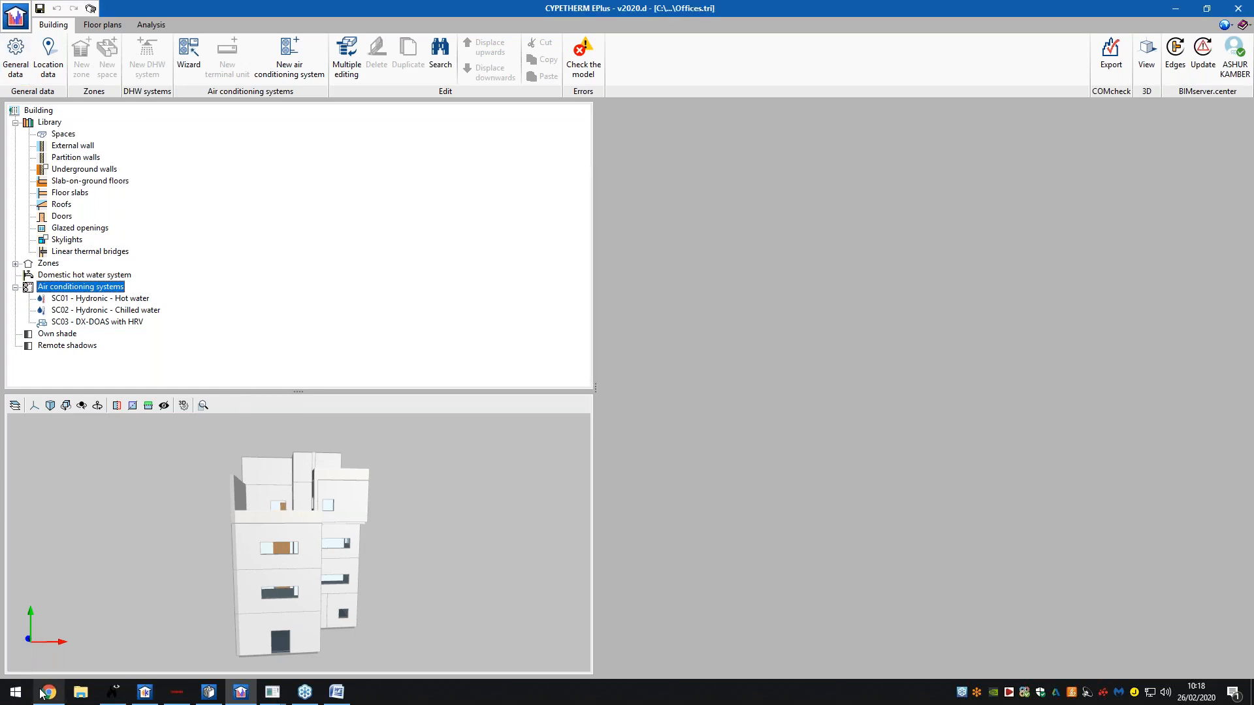
click(47, 692)
click(149, 270)
text(PHOTO)
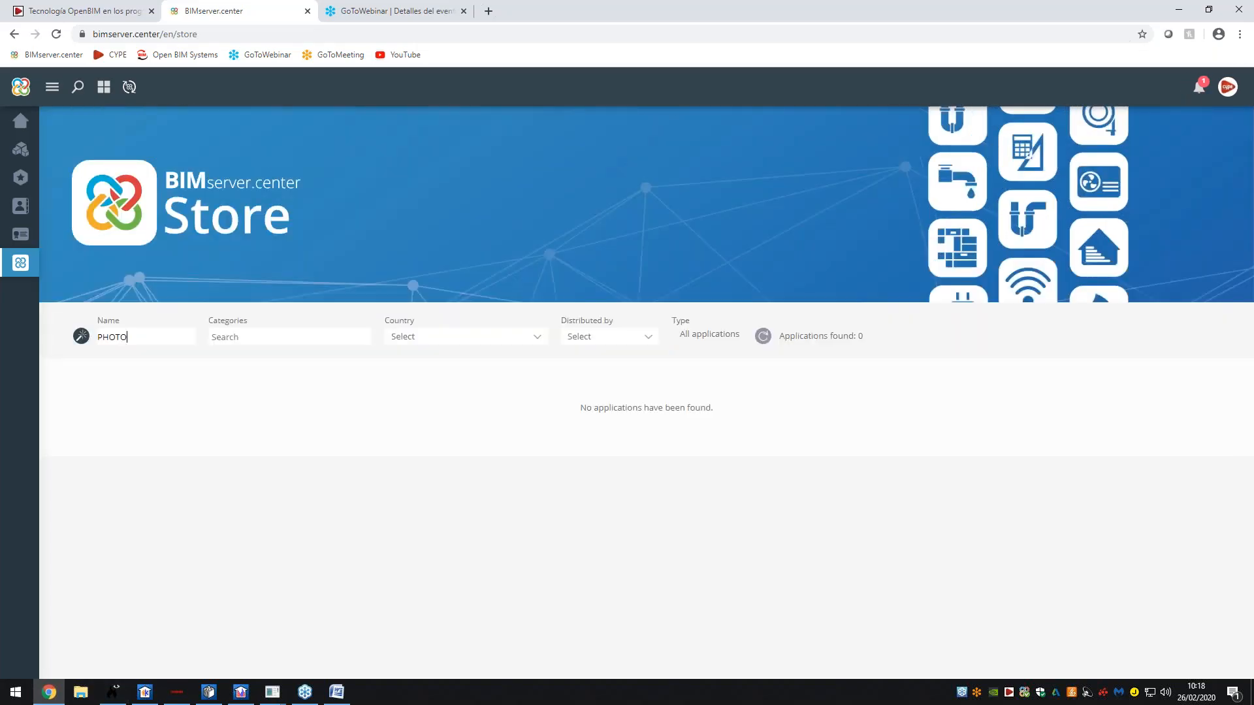
key(BackSpace)
key(BackSpace)
key(BackSpace)
text(PV)
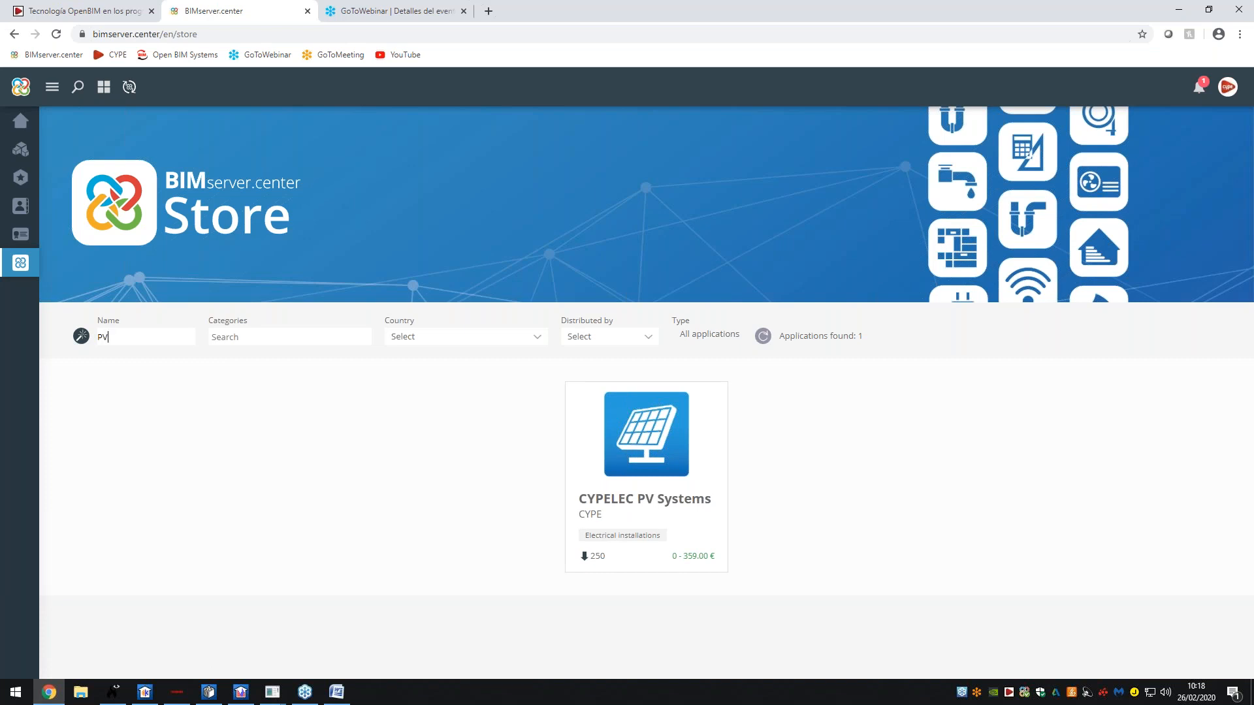
key(BackSpace)
key(BackSpace)
text(solar)
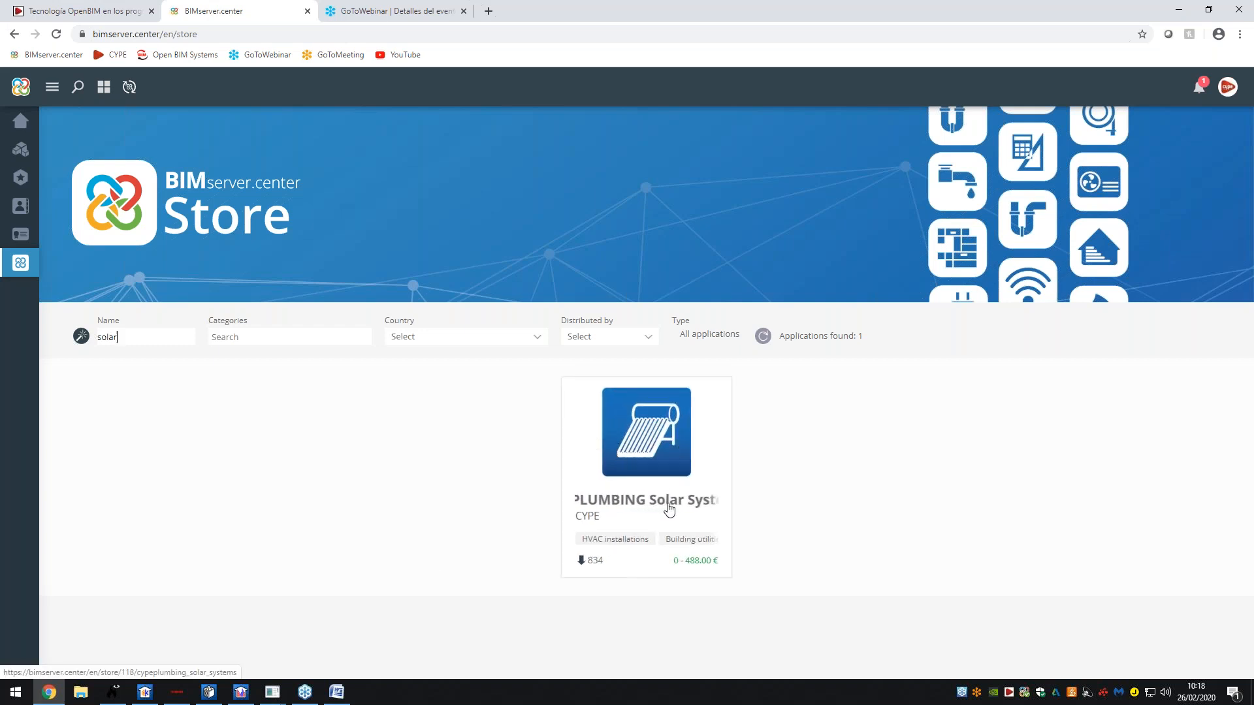
- Open the CYPEPLUMBING Solar Systems page, browse its screenshots, then return to CYPETHERM LOADS
click(658, 453)
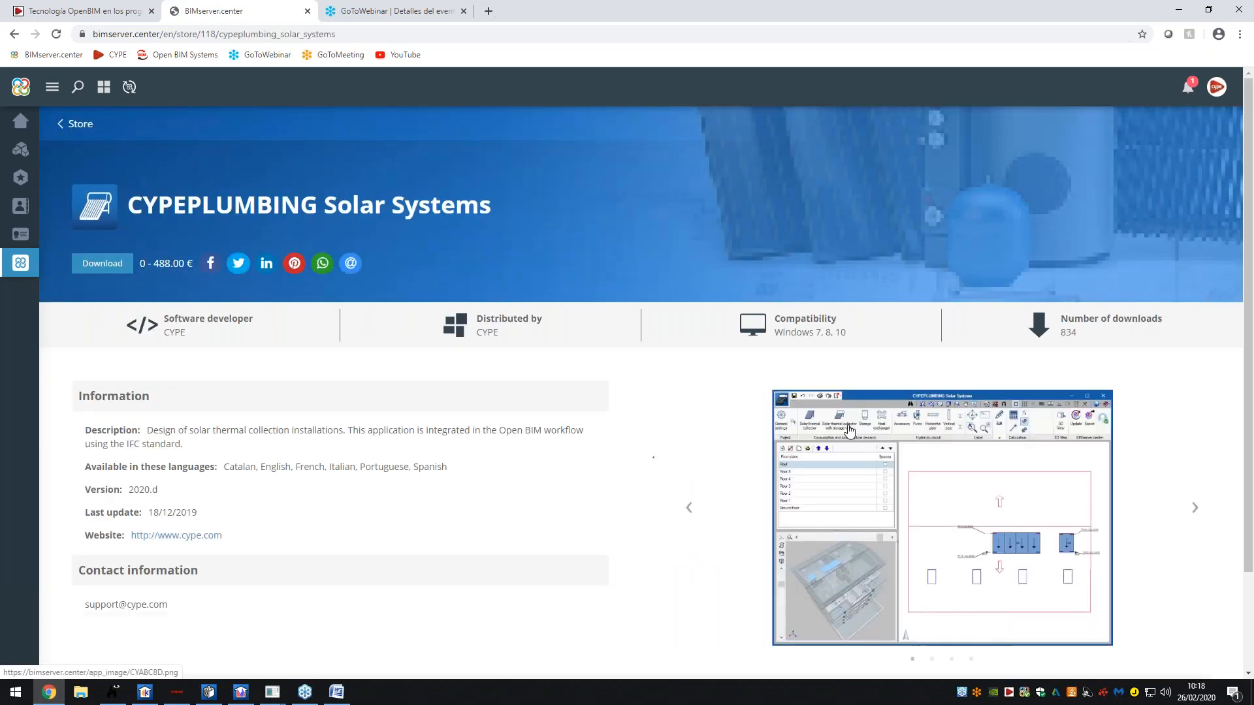
scroll(849, 430, down, 3)
click(954, 358)
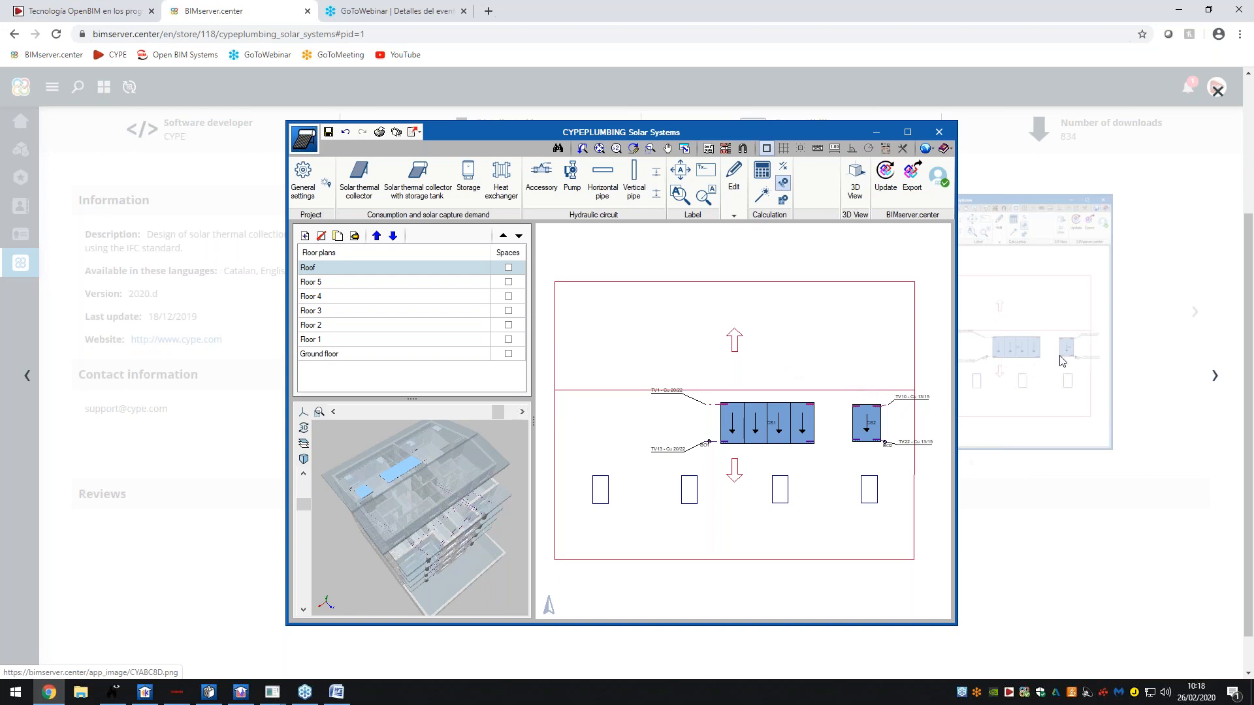
click(1215, 381)
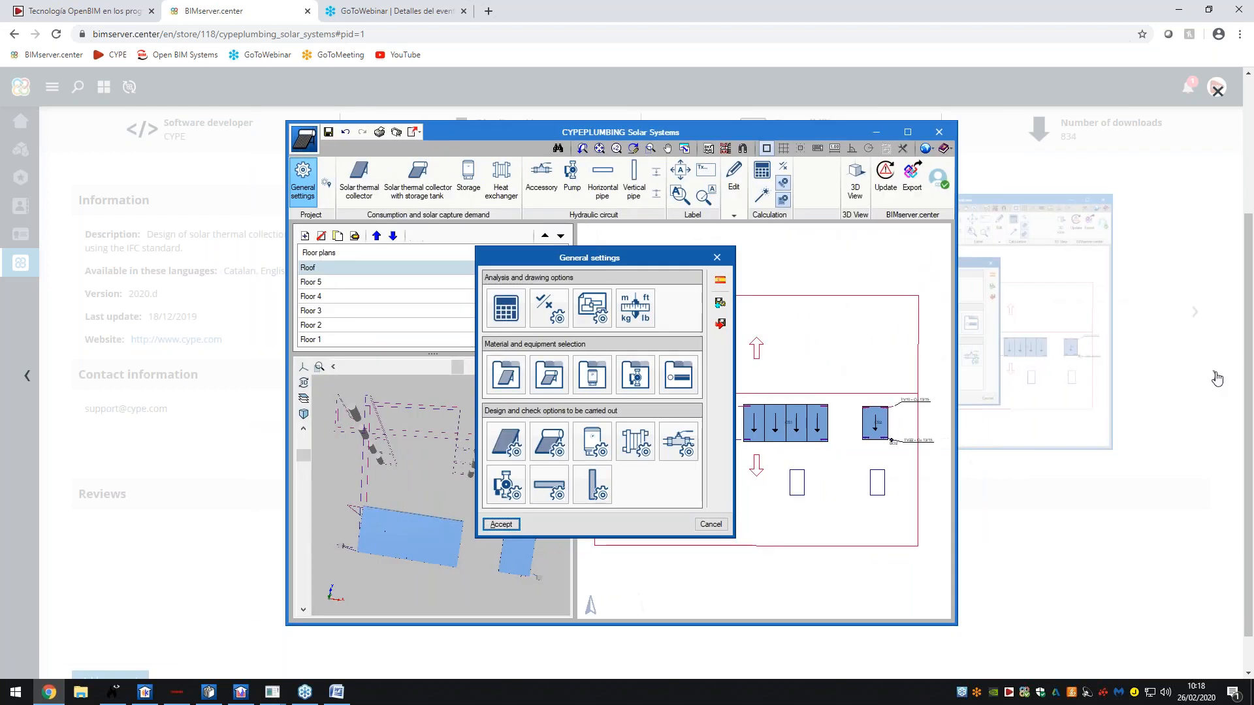
click(1214, 379)
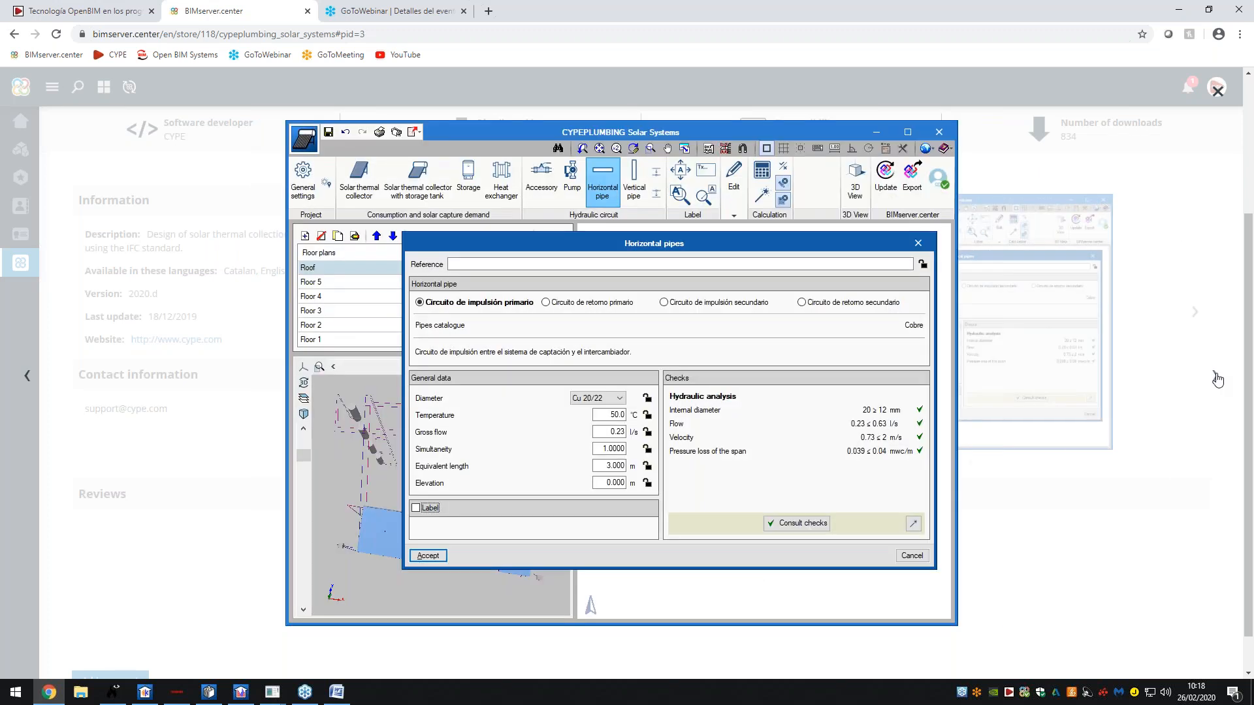
click(1216, 380)
click(1109, 266)
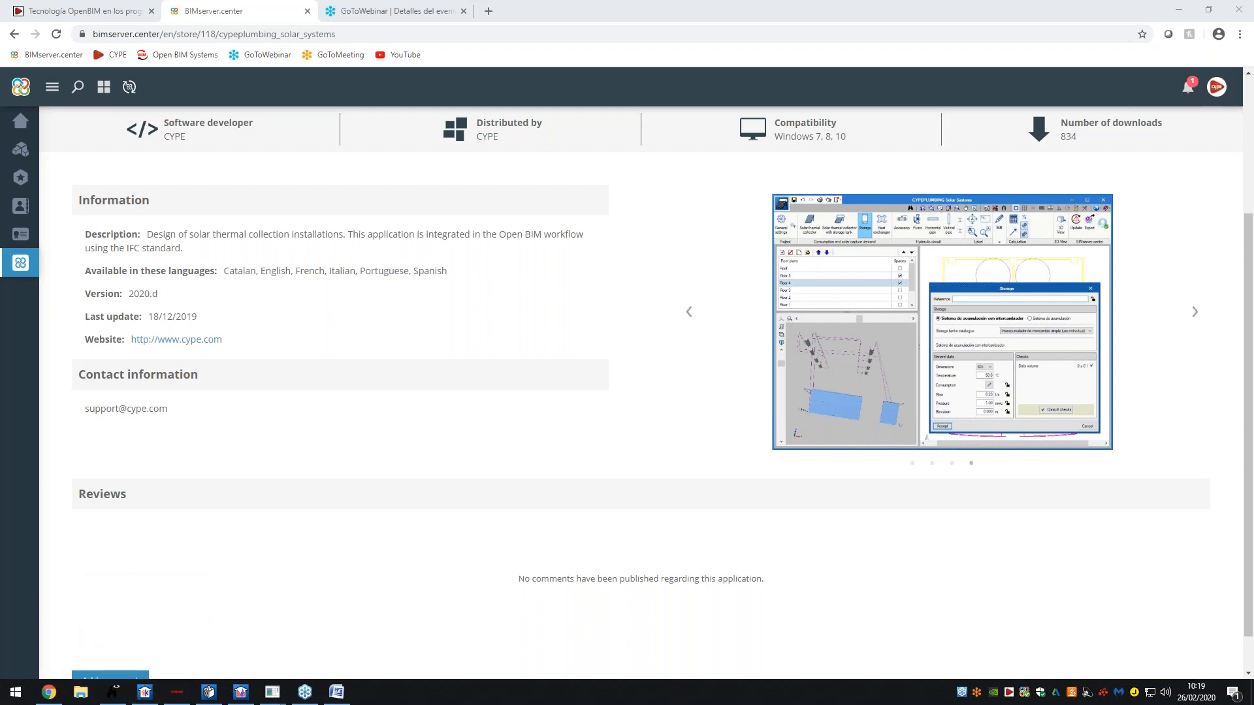
click(144, 692)
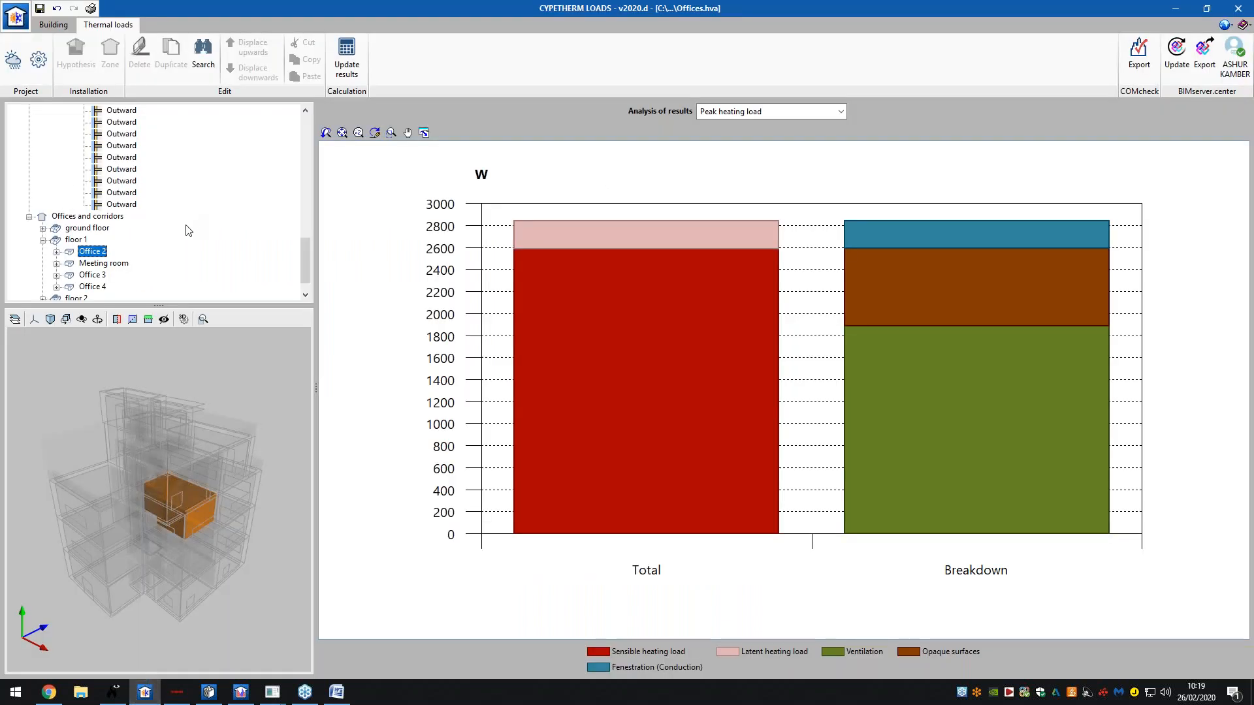
- Scroll up the peak heating load results and show the Building tab with Meeting room 2's data
scroll(185, 229, up, 3)
scroll(163, 246, up, 3)
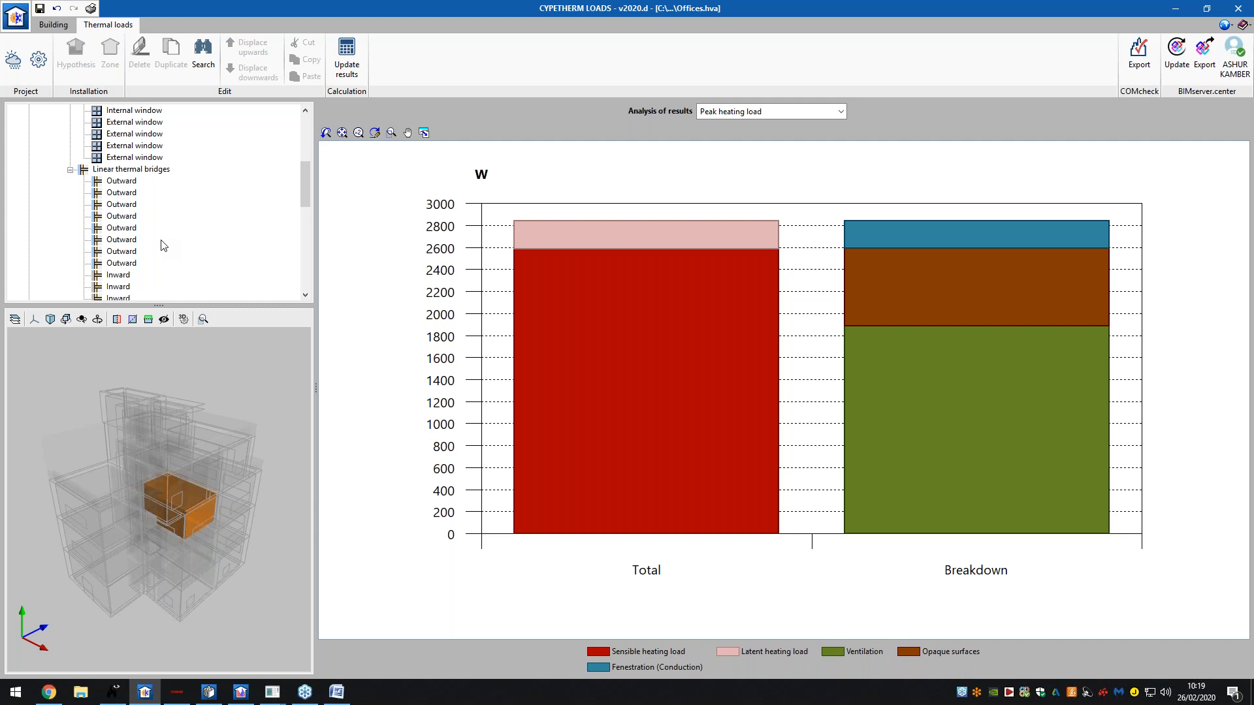
scroll(163, 245, up, 6)
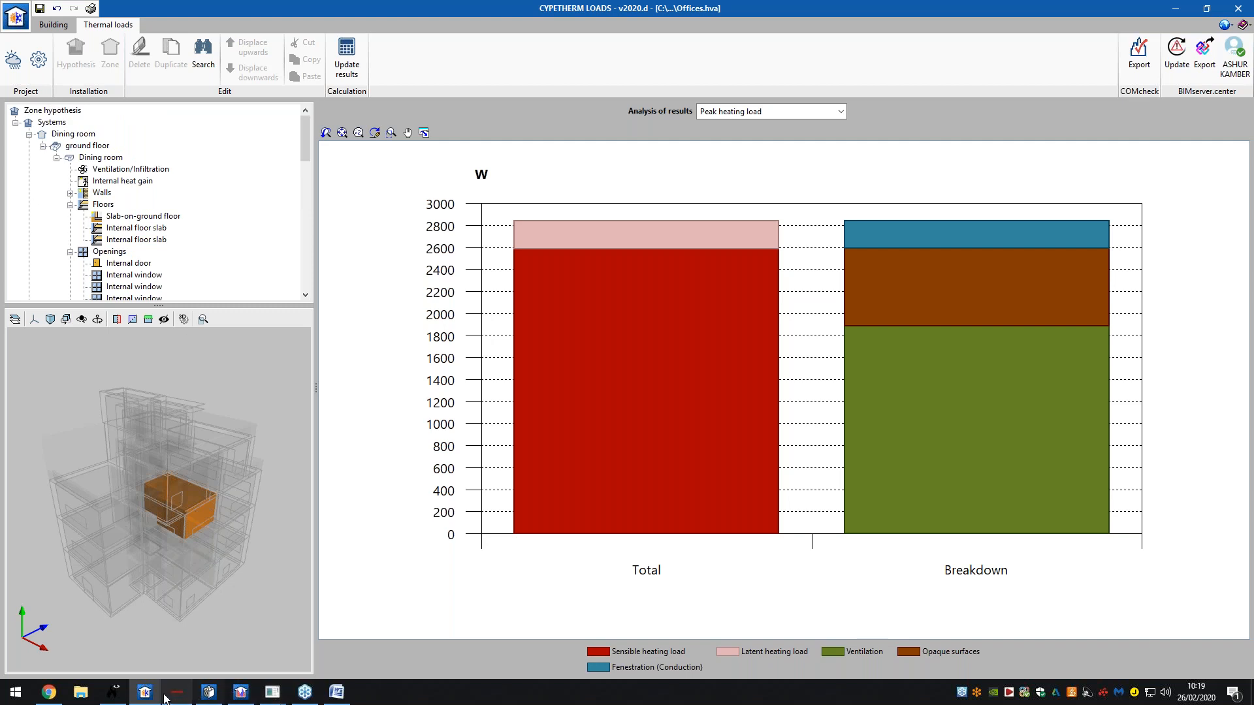
click(48, 25)
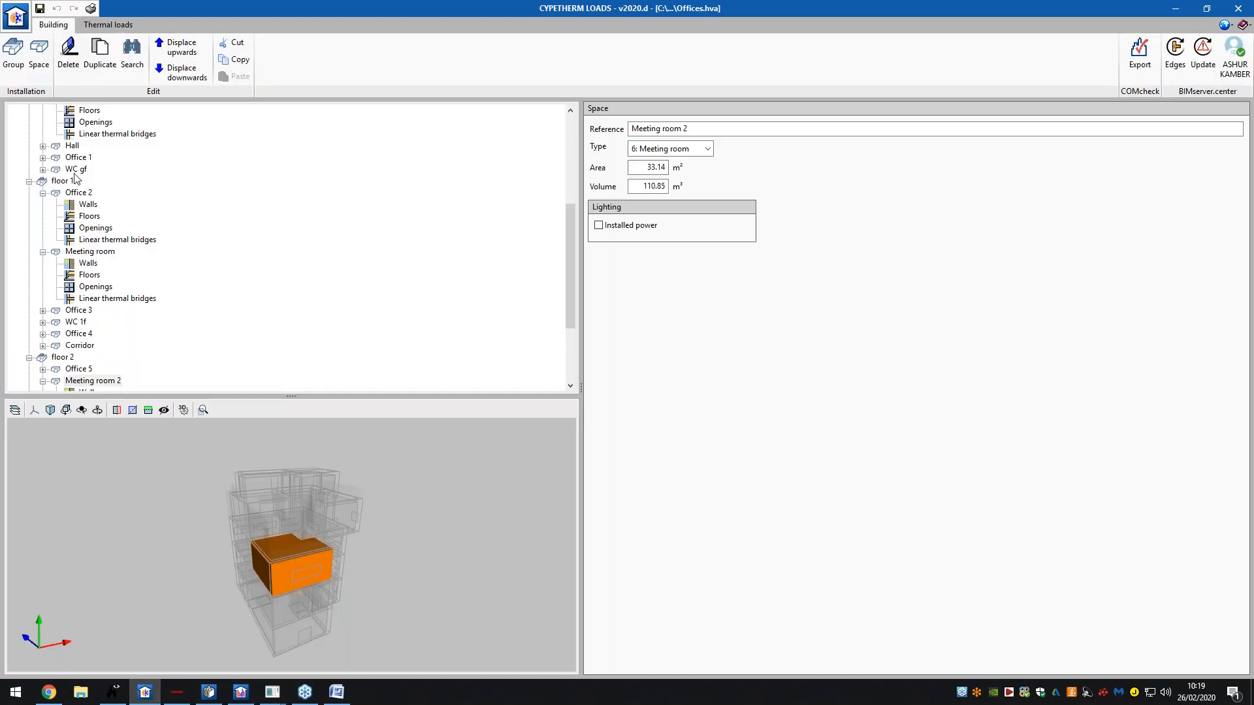
- Check the Façades and Spaces libraries, opening and closing the Office space type's settings
click(70, 146)
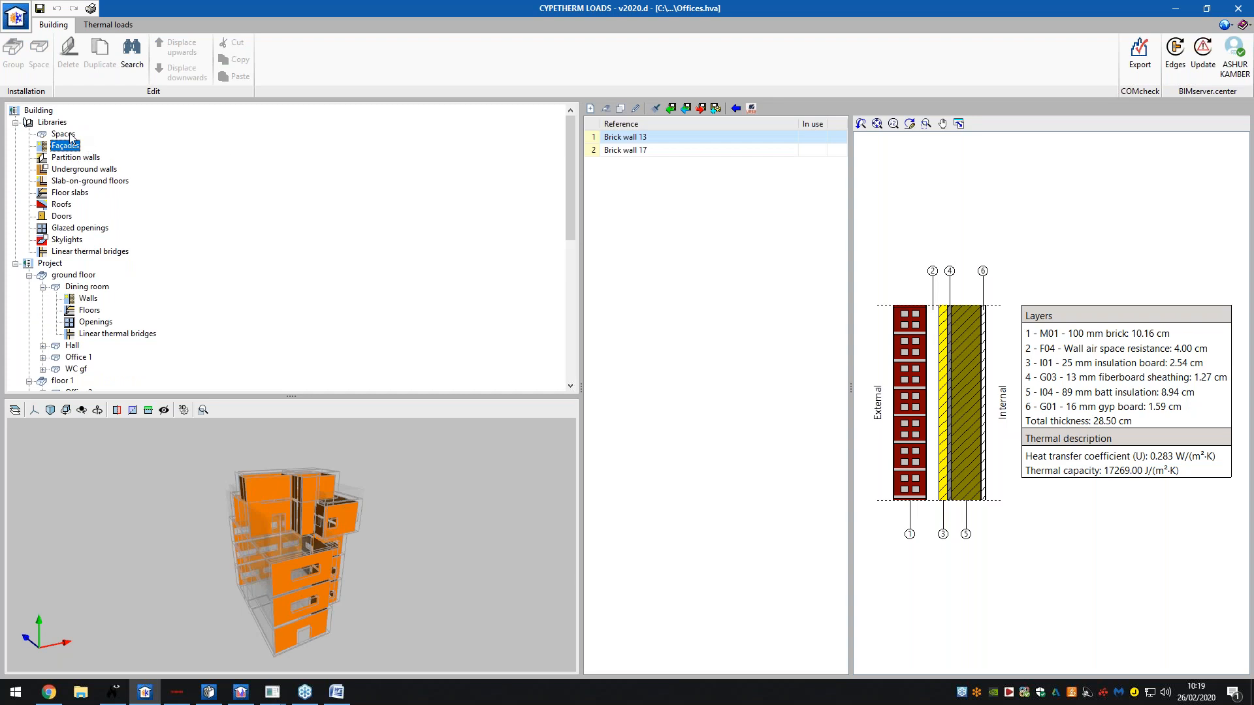
click(68, 135)
double_click(659, 139)
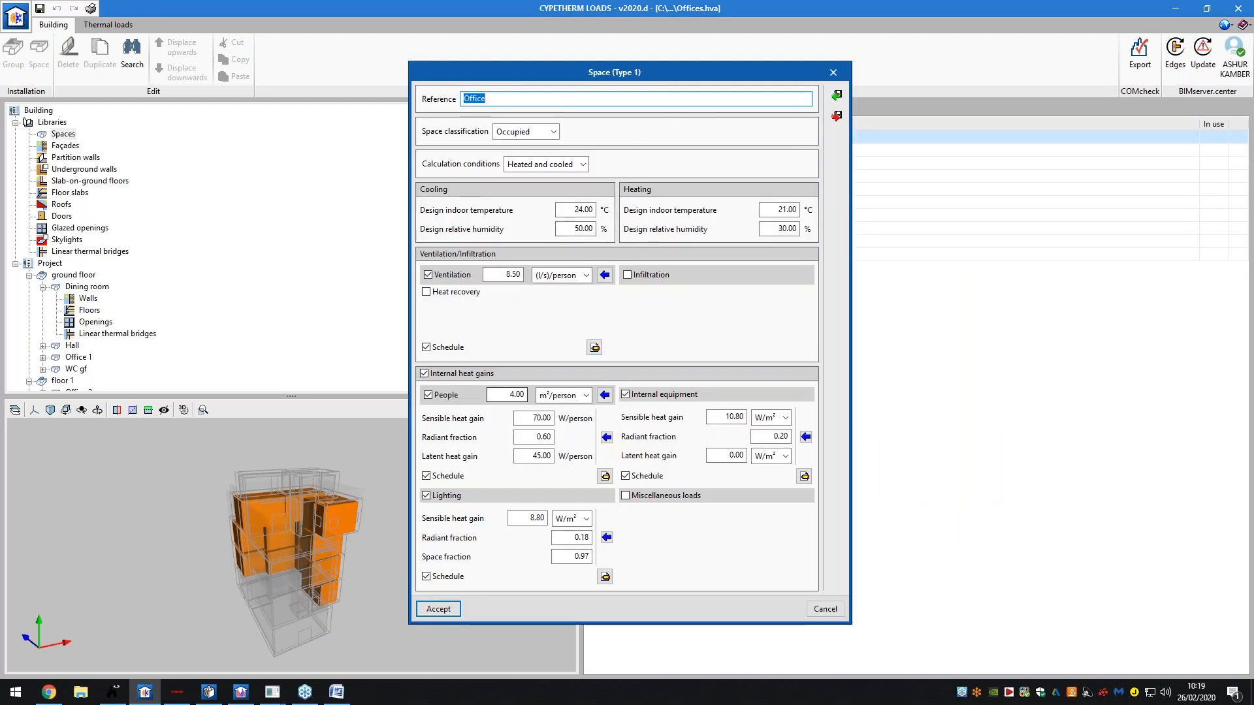
click(834, 72)
- Browse the Partition walls, Underground walls and Slab-on-ground floors libraries, ending on Façades
click(66, 150)
click(73, 157)
click(84, 169)
click(105, 183)
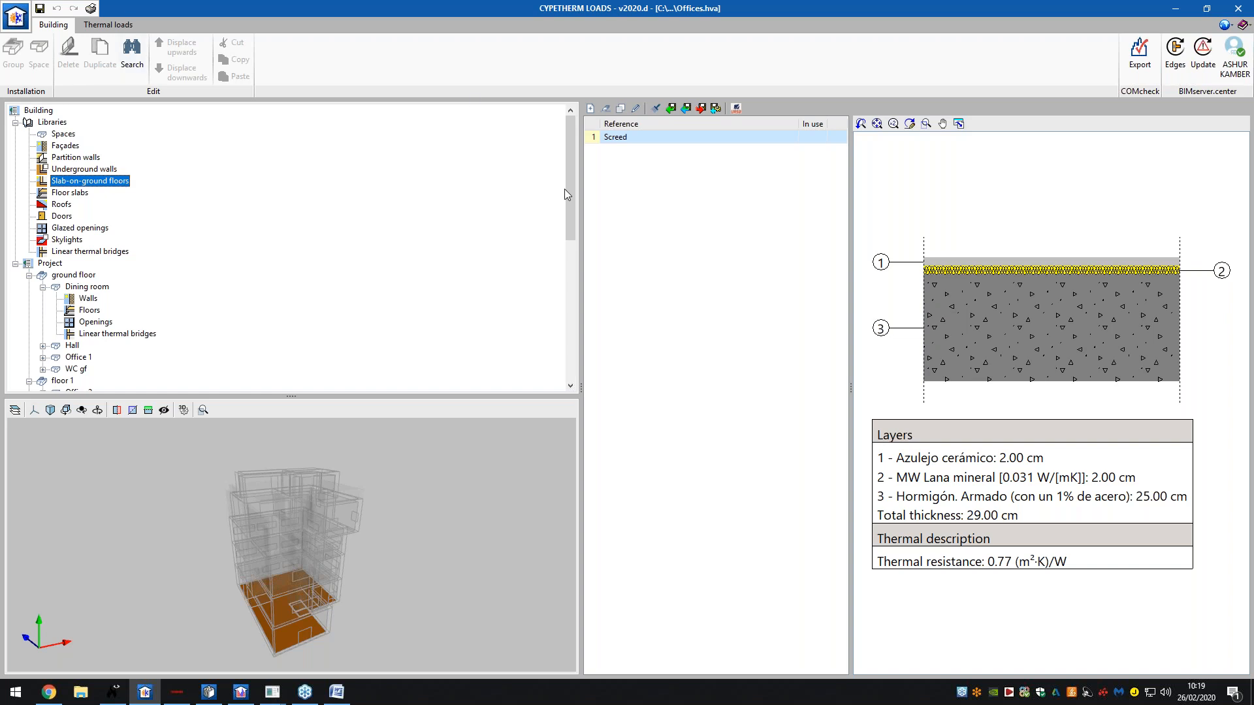
click(69, 145)
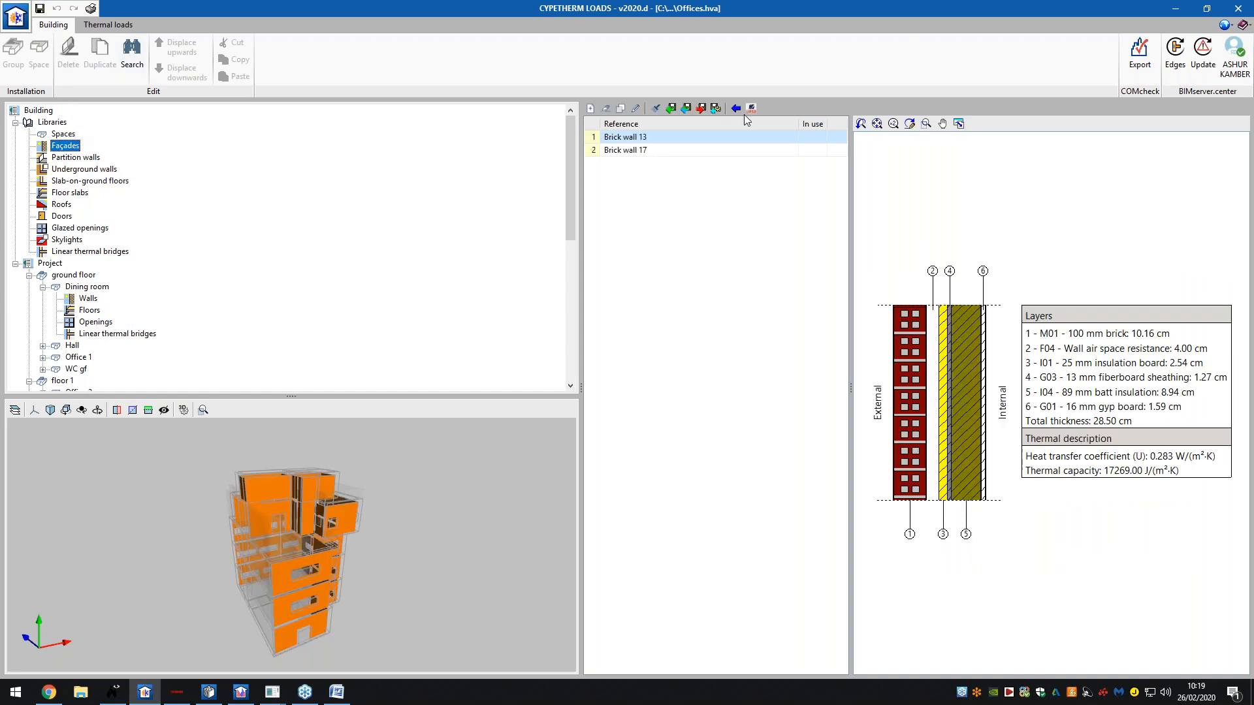
- For a new layer on the Brick wall 13 façade, browse the representative gypsum, insulating and masonry materials without choosing one
click(635, 108)
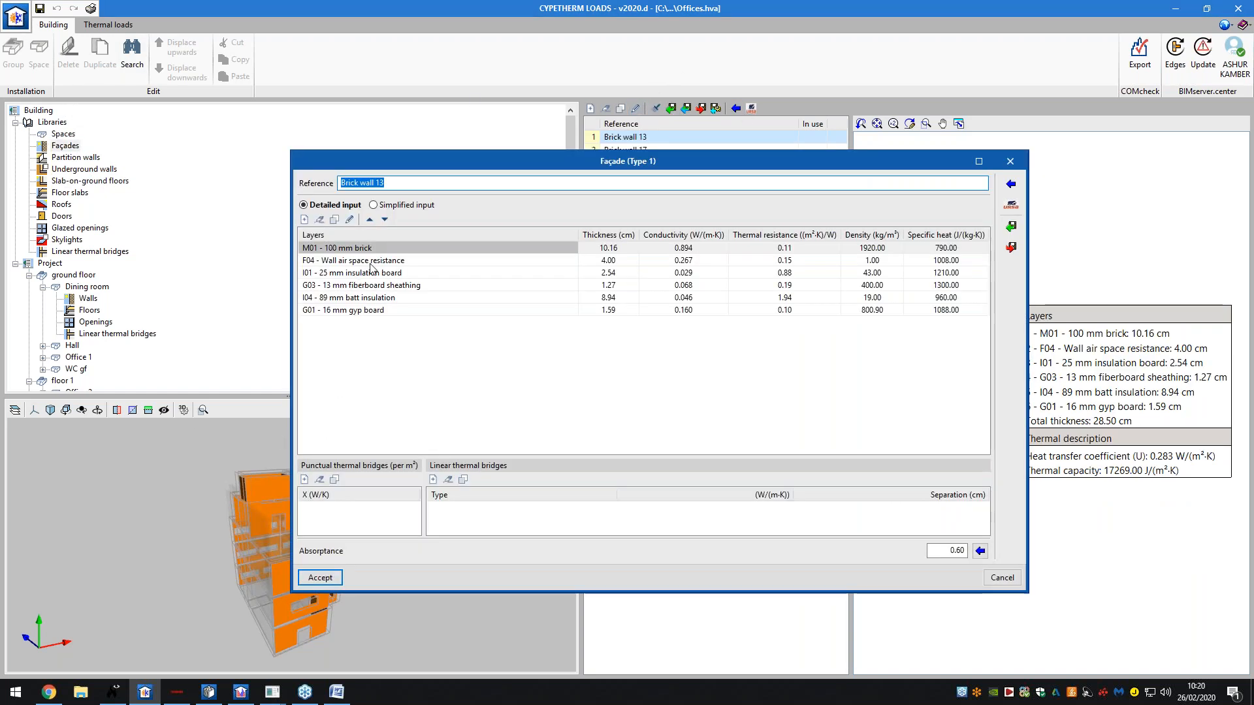
click(304, 221)
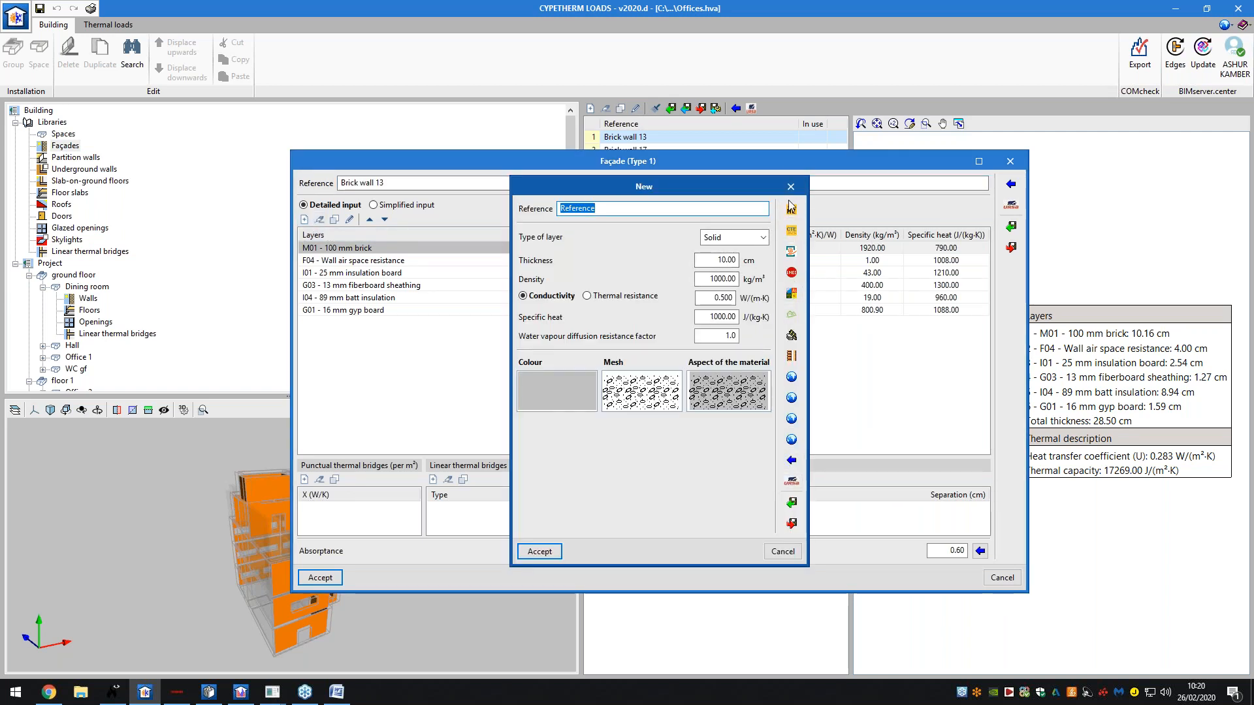
click(792, 461)
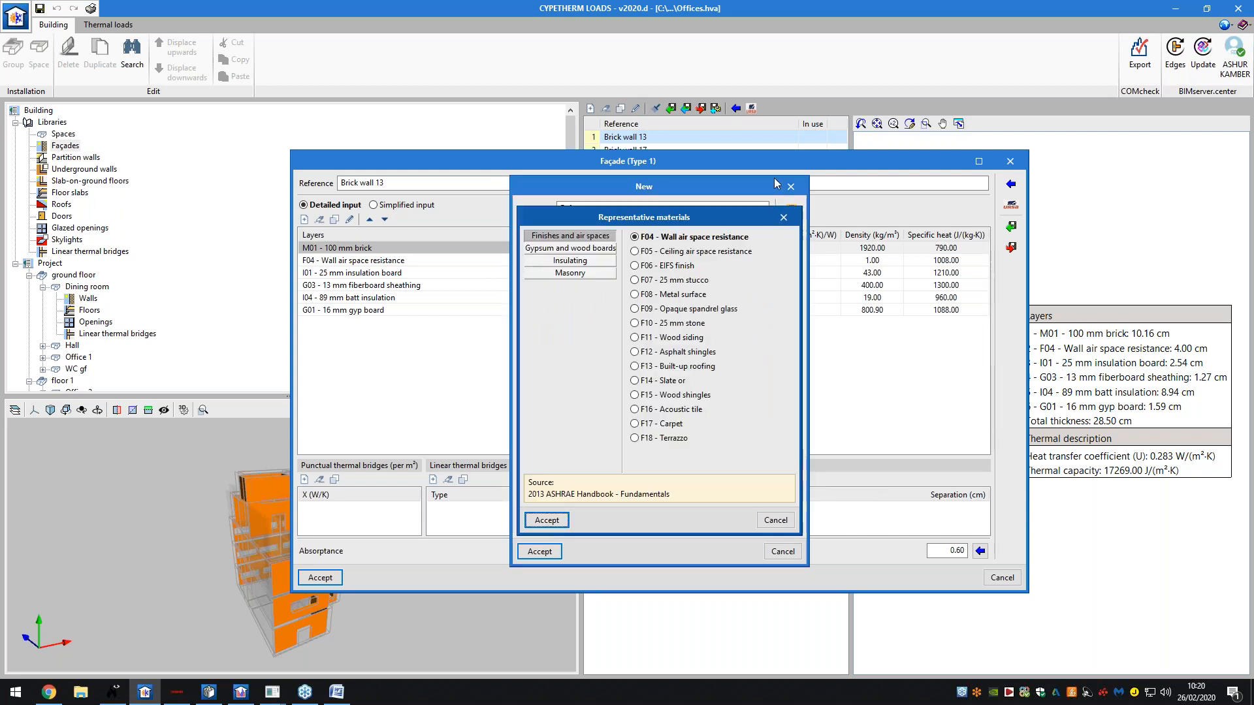
click(571, 248)
click(571, 261)
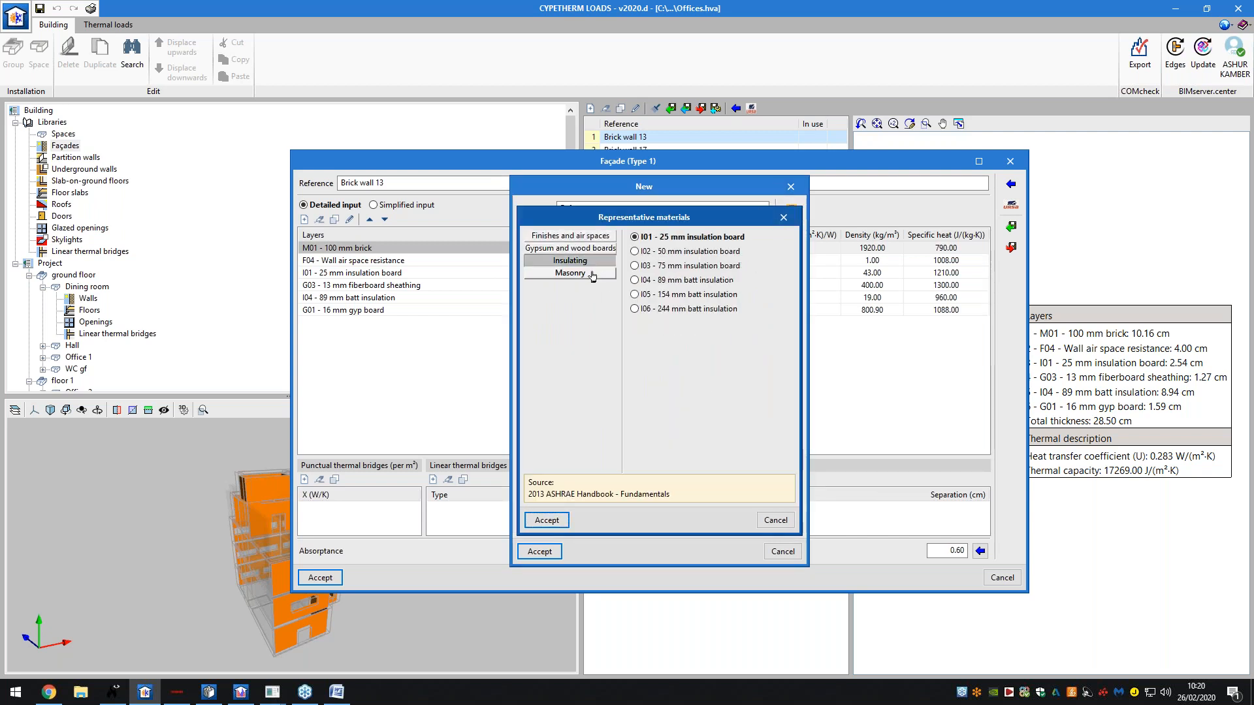
click(592, 274)
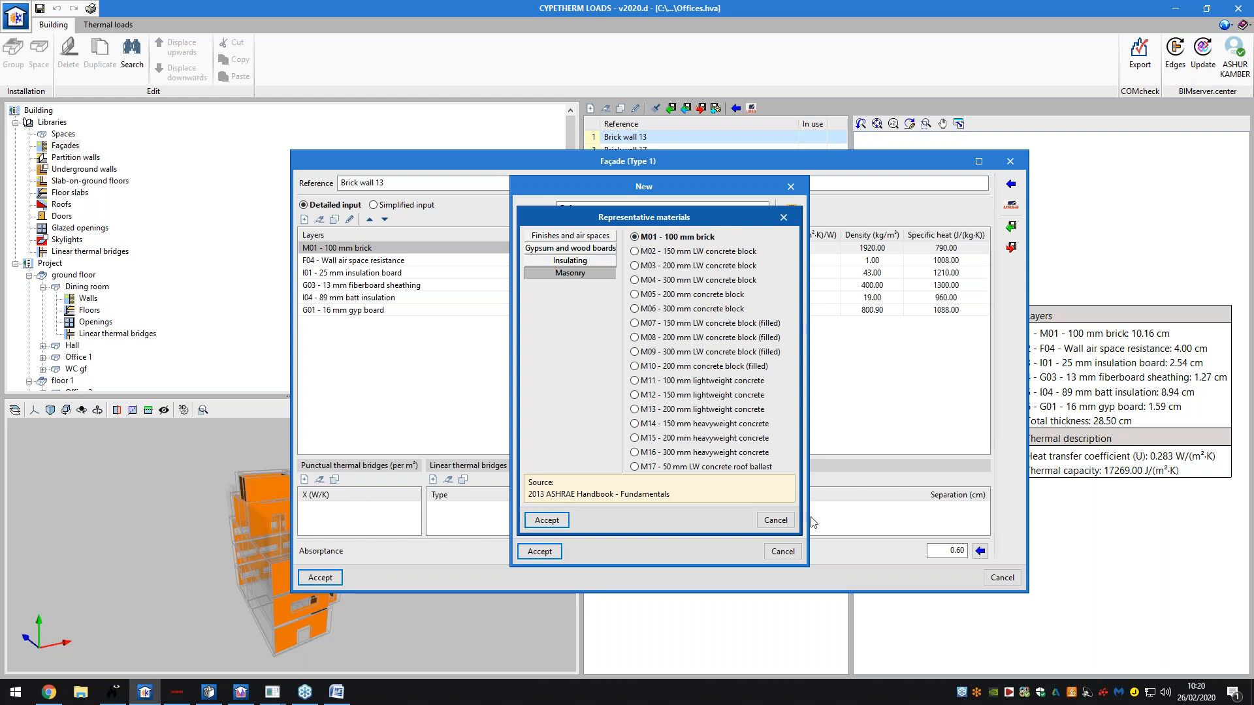
click(775, 520)
- Browse the EN ISO 10456 categories from Bitumen to Metals, then cancel the new layer without adding it
click(792, 448)
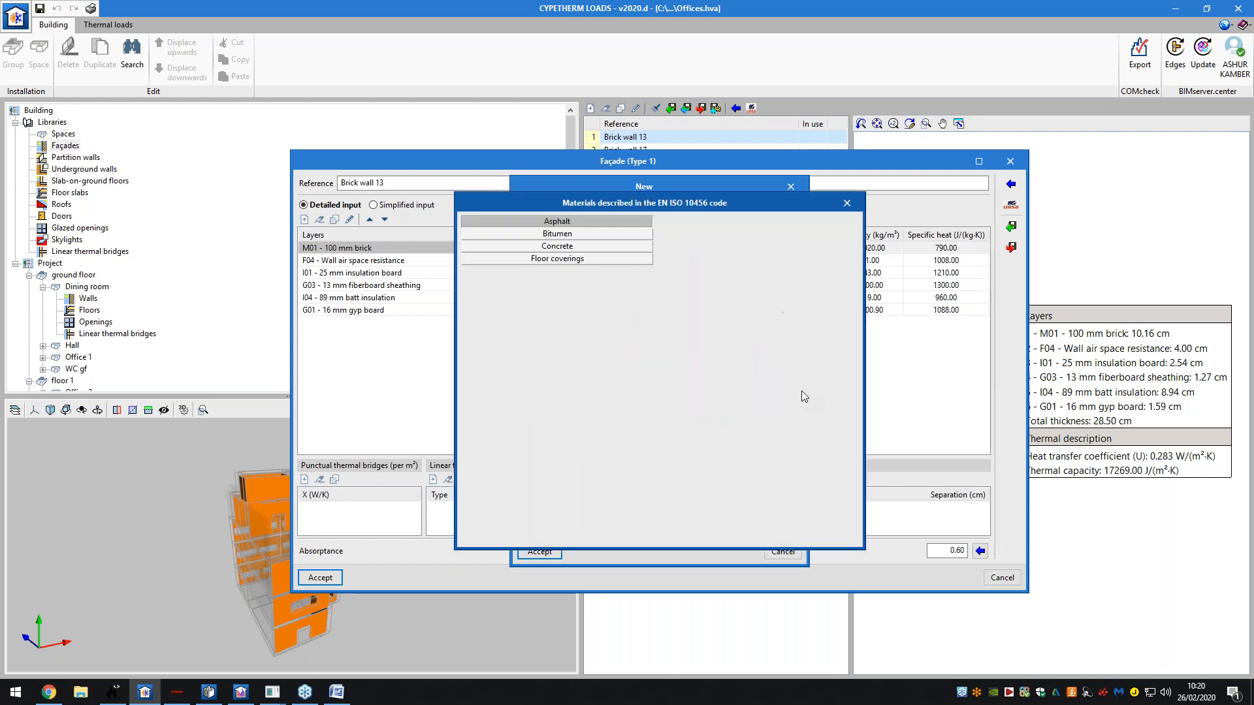
click(593, 235)
click(596, 248)
click(599, 262)
click(599, 270)
click(598, 283)
click(597, 295)
click(596, 308)
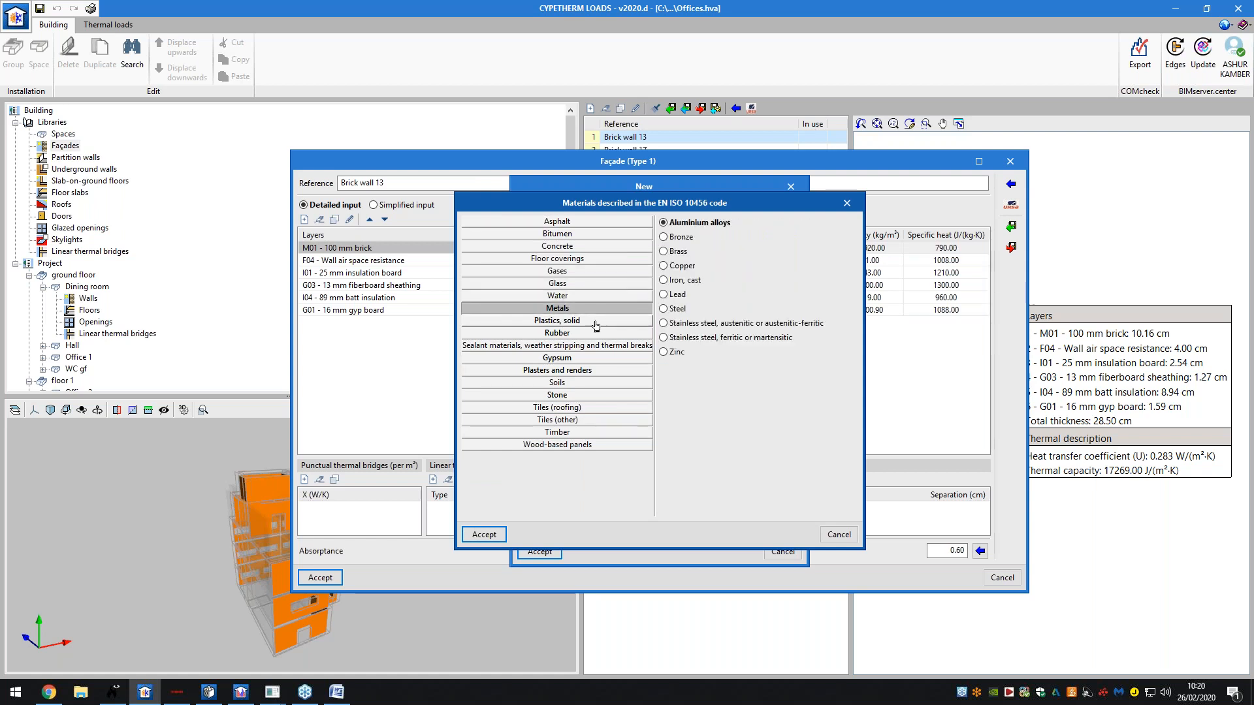
click(839, 534)
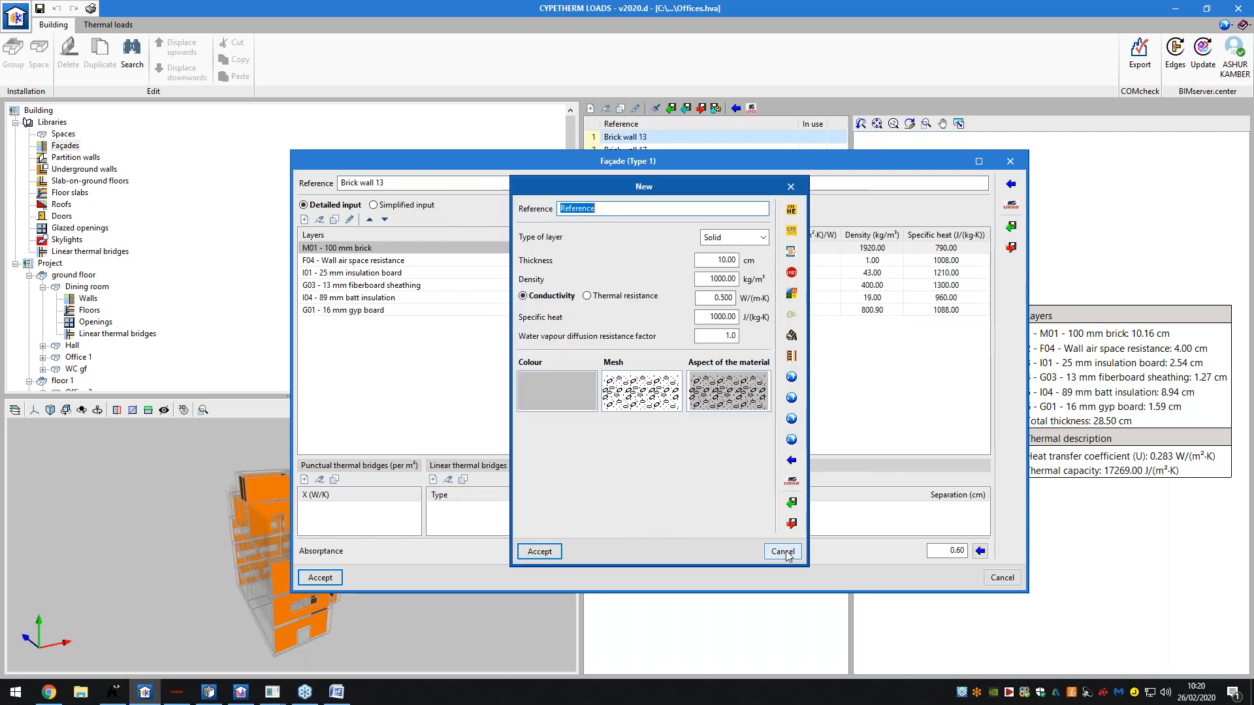
click(783, 552)
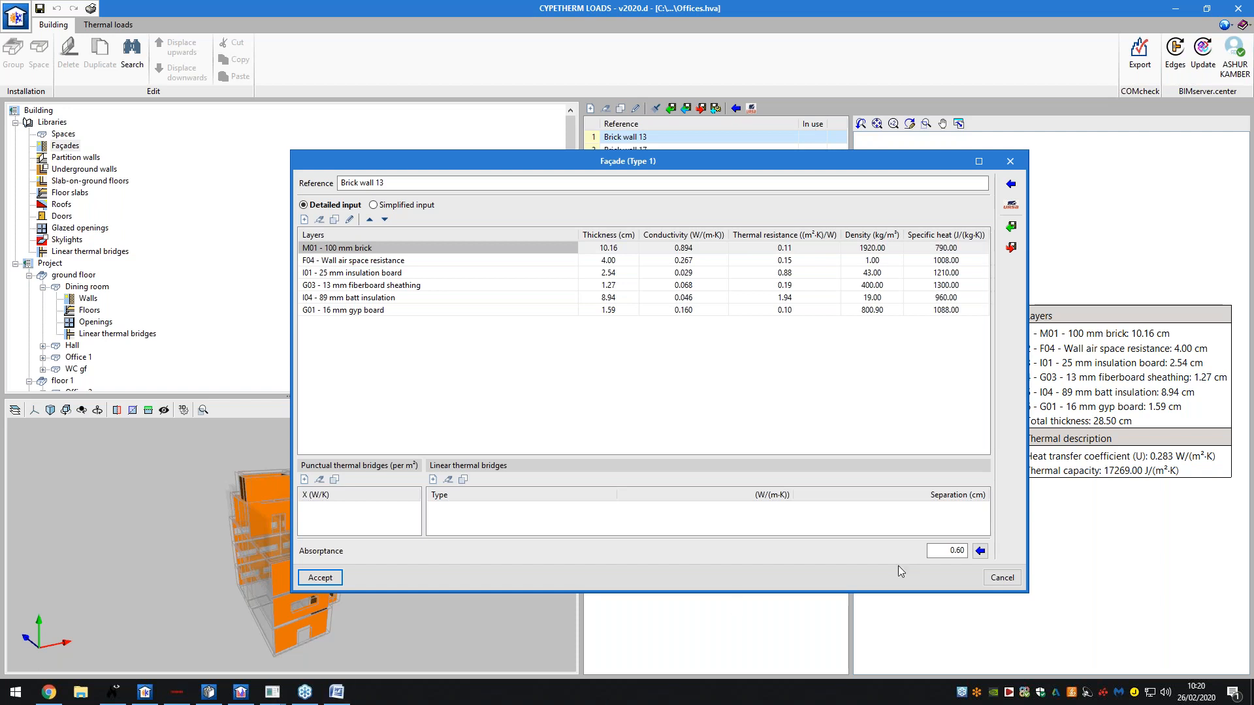
- Close the unchanged façade definition and return to CYPETHERM EPlus's Analysis features
click(1002, 577)
click(241, 692)
click(80, 287)
click(162, 25)
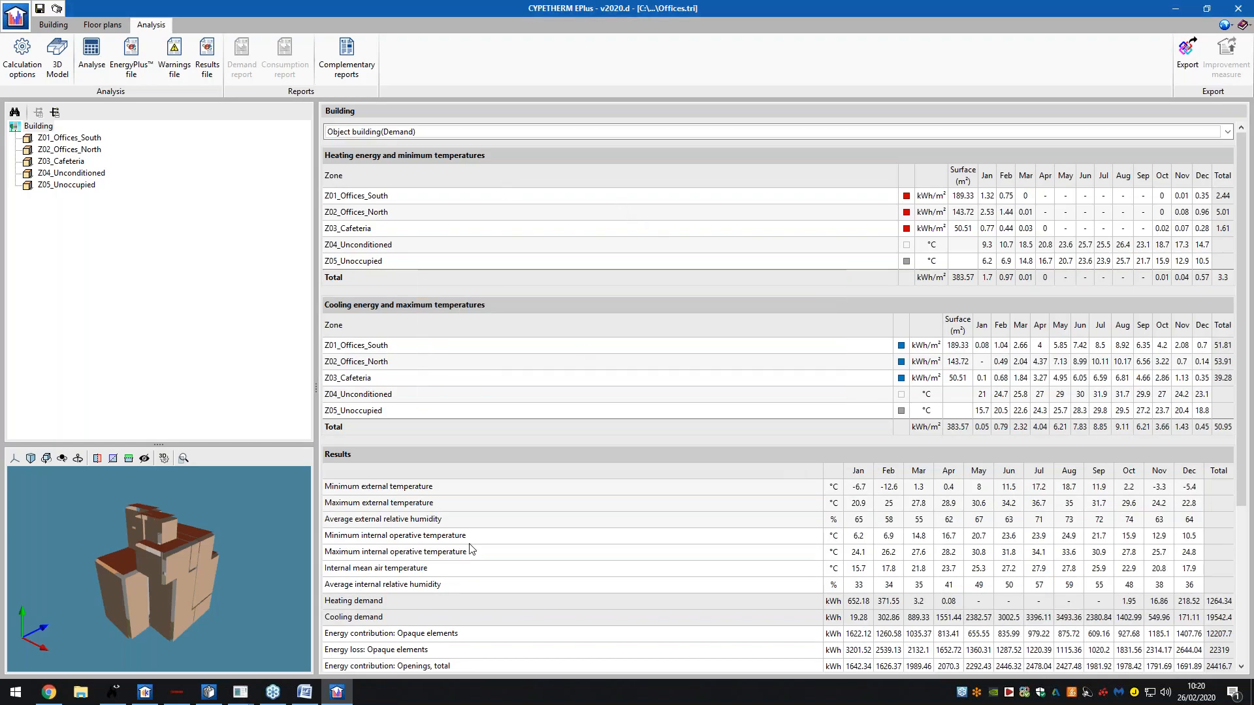
- Skip the complementary reports and run a new Demand/Consumption analysis of the office building
click(343, 68)
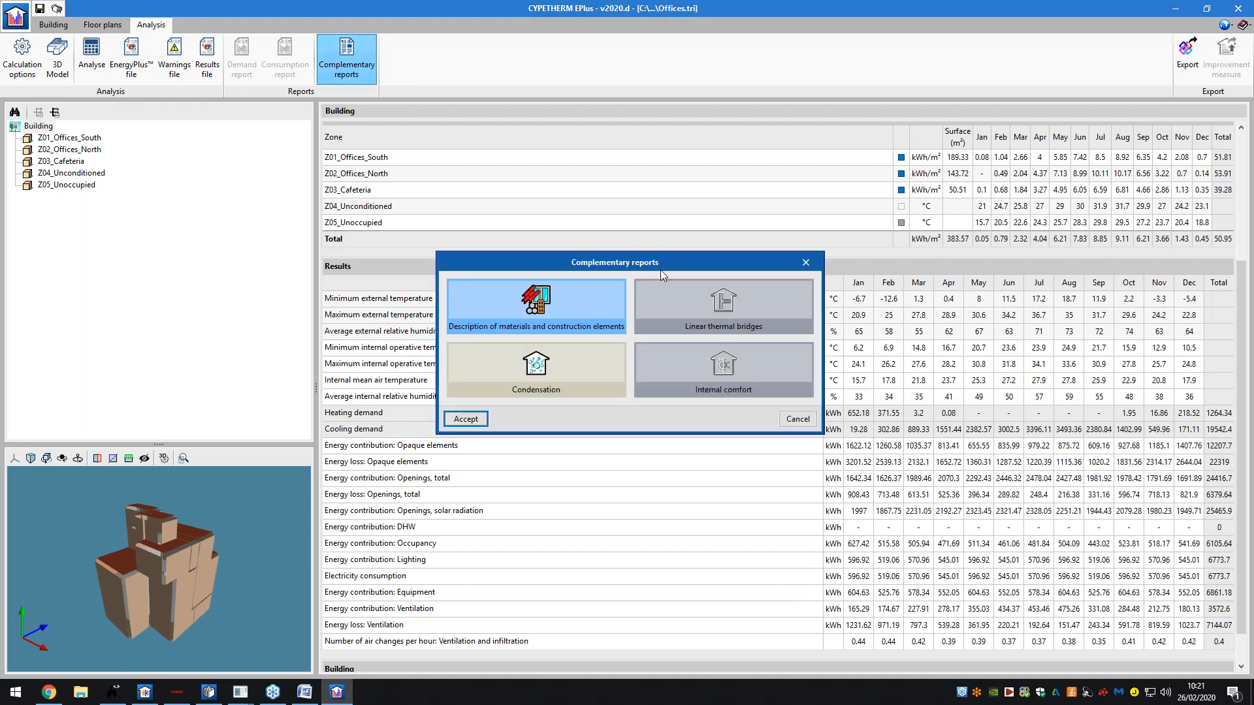
click(806, 262)
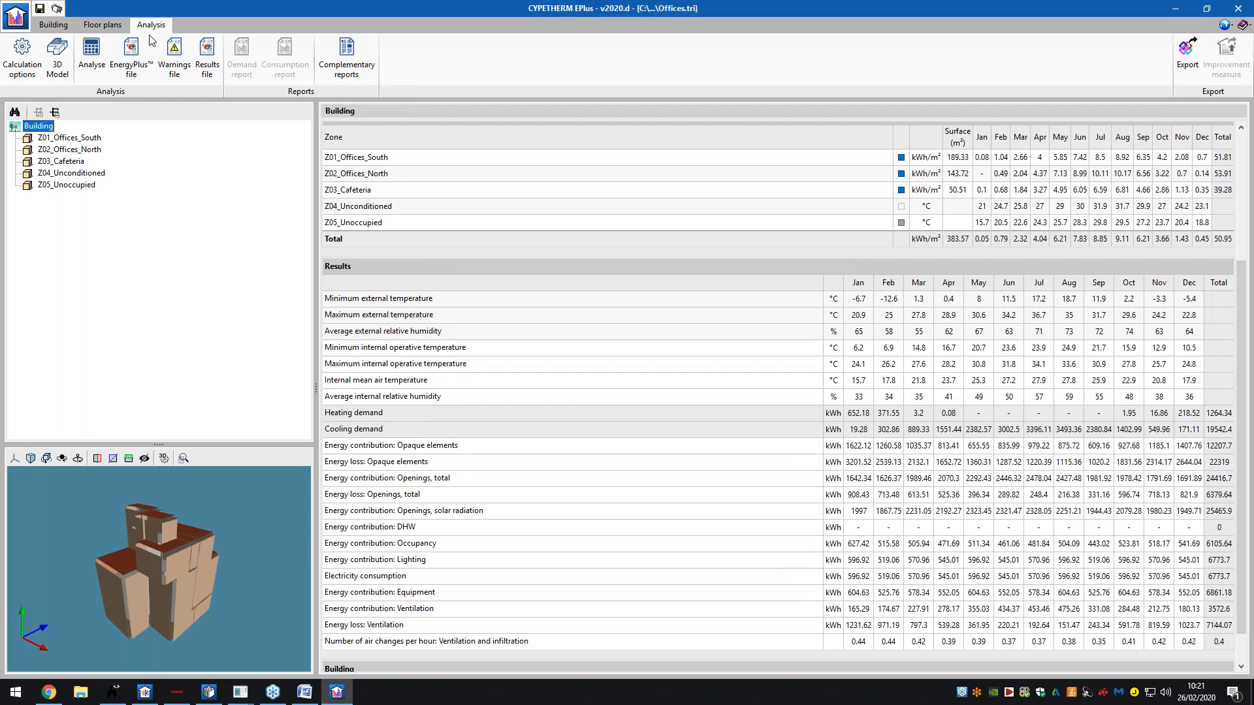
click(94, 52)
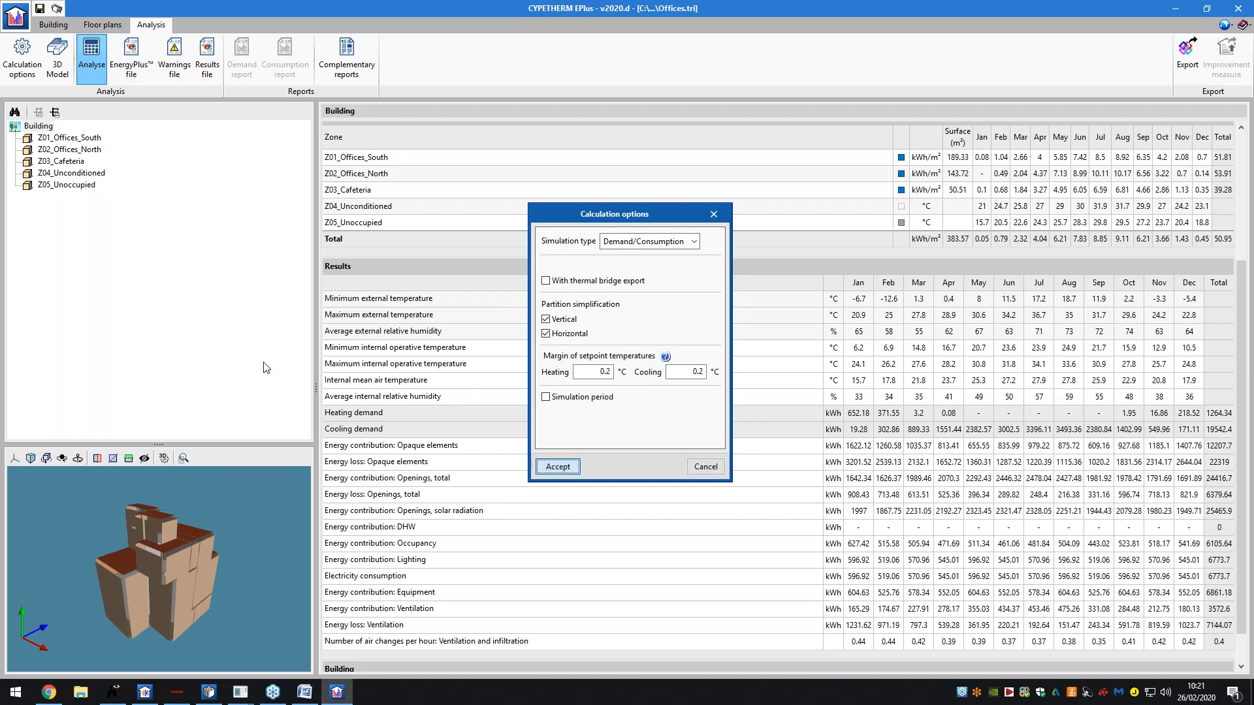
key(Return)
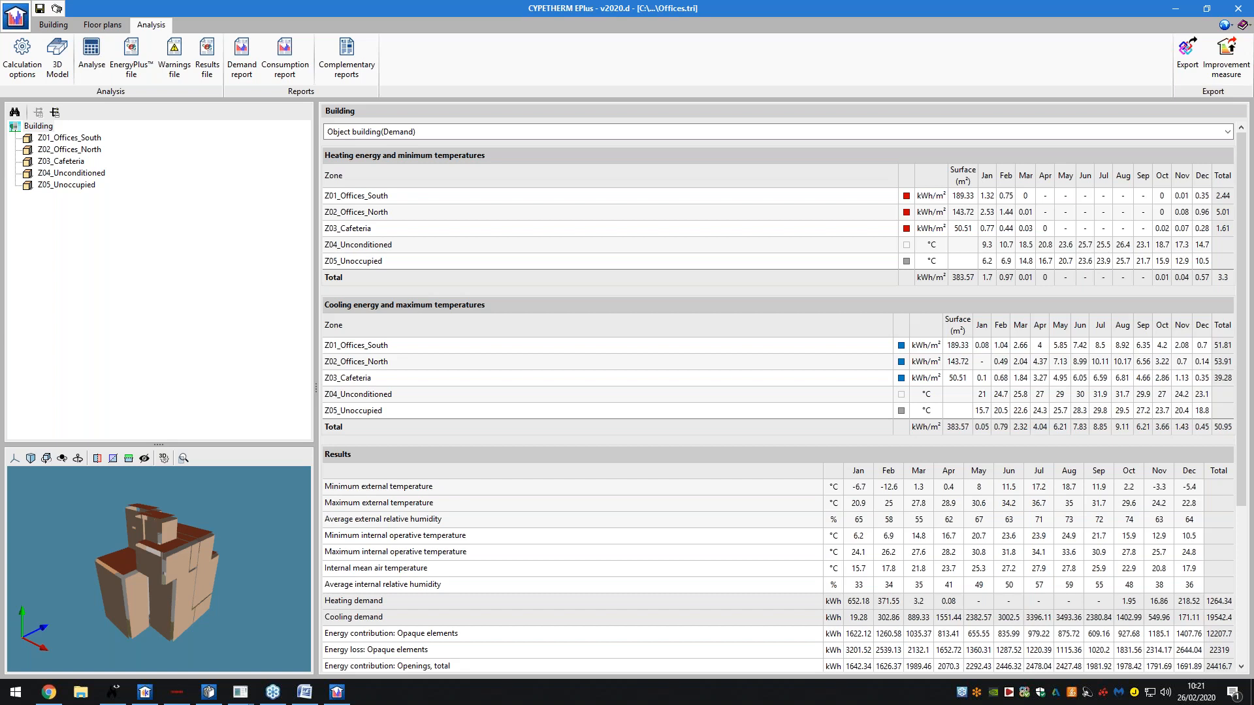
- Generate the Consumption report and read through its index and page 3
click(284, 58)
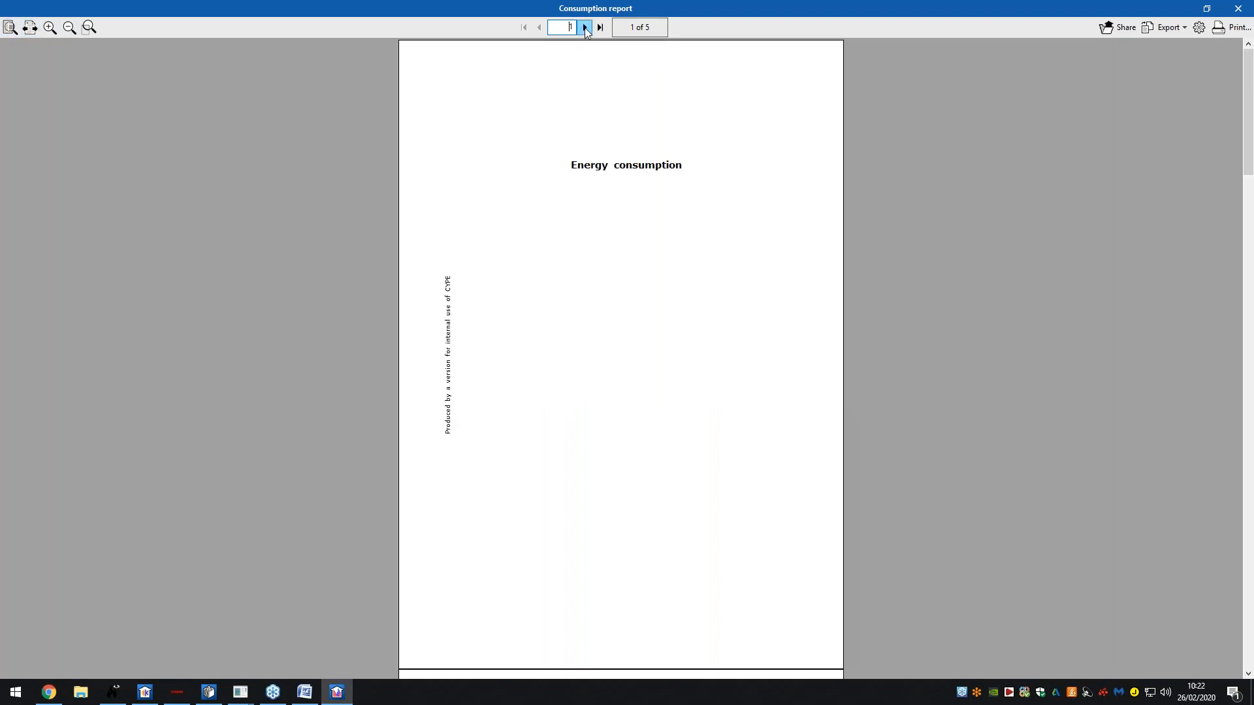
click(586, 29)
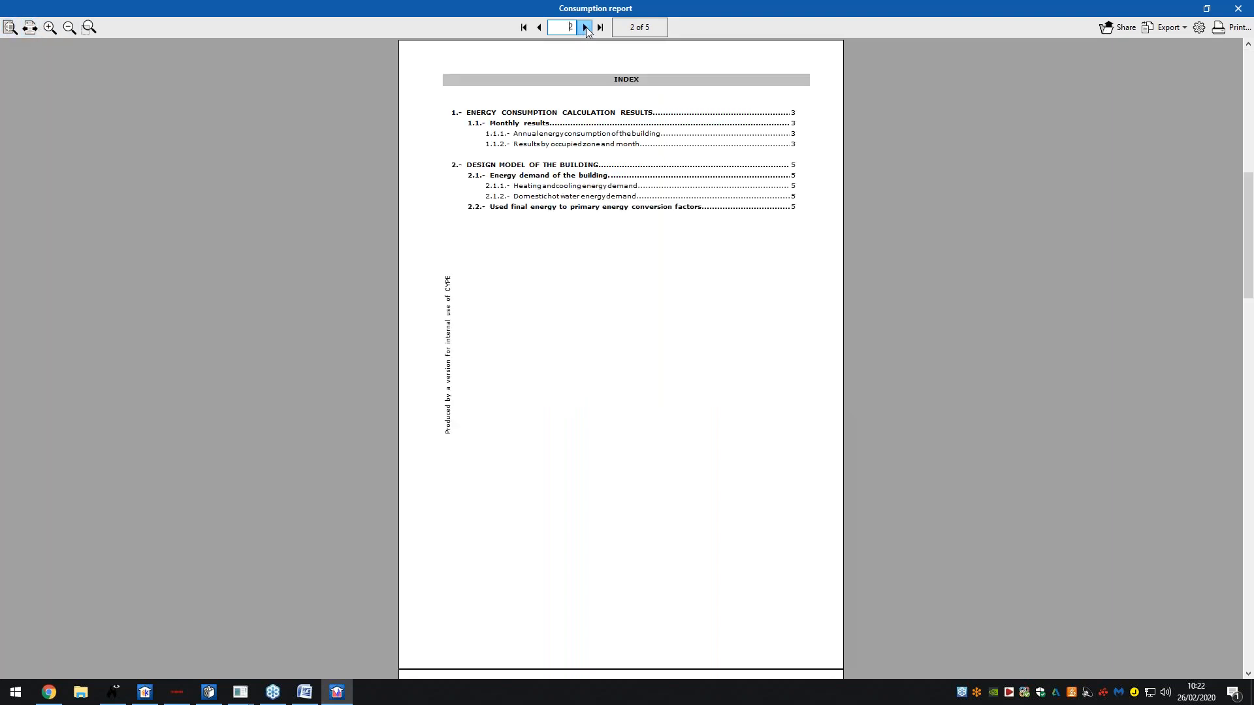
click(586, 29)
ctrl+scroll(628, 281, up, 2)
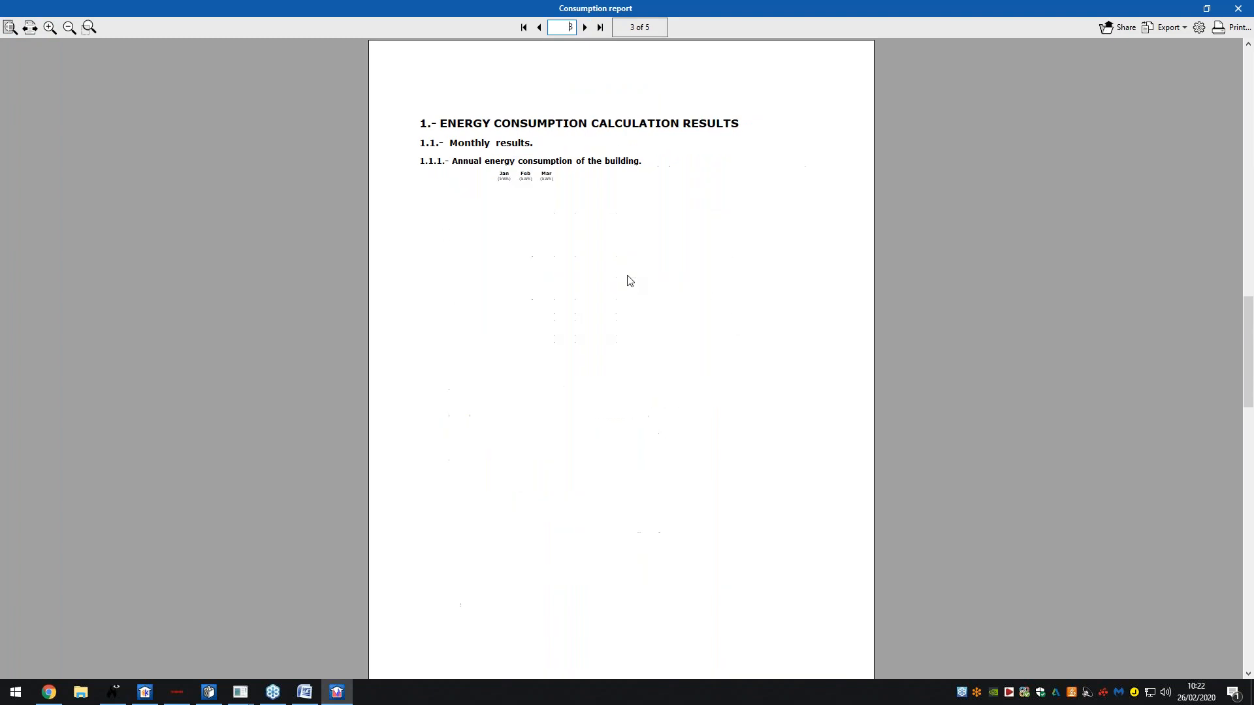
scroll(627, 288, down, 2)
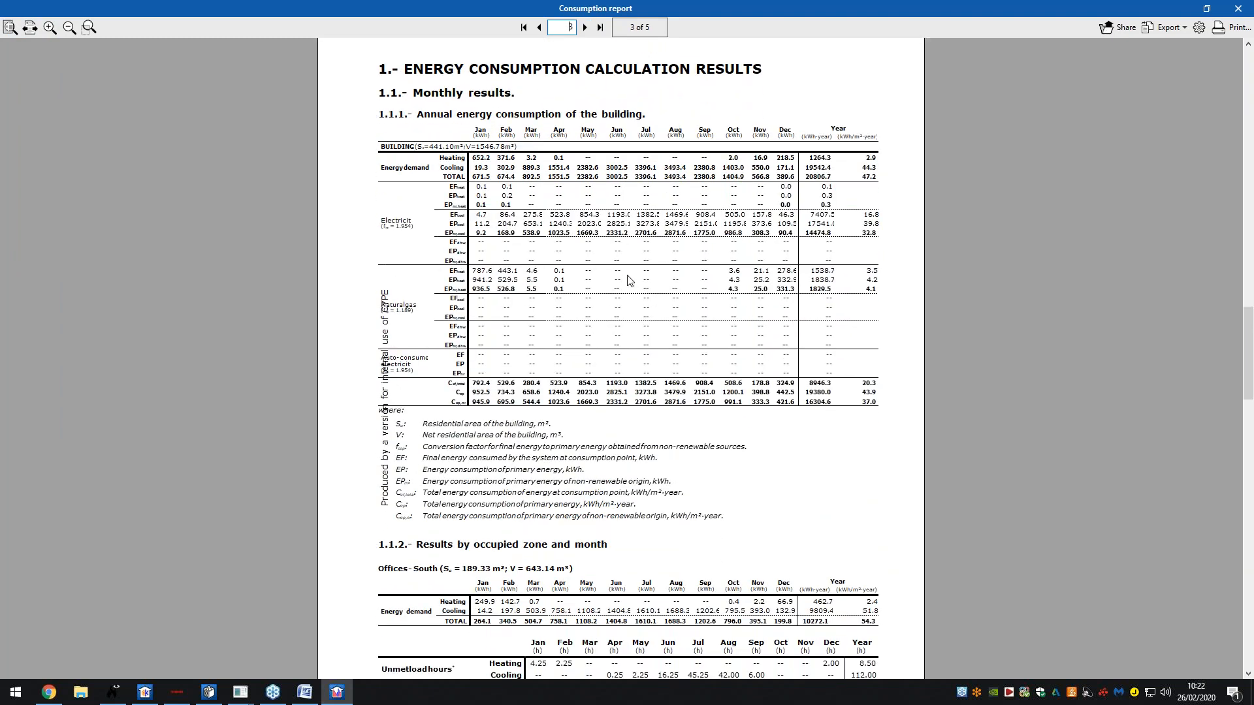
scroll(589, 314, down, 10)
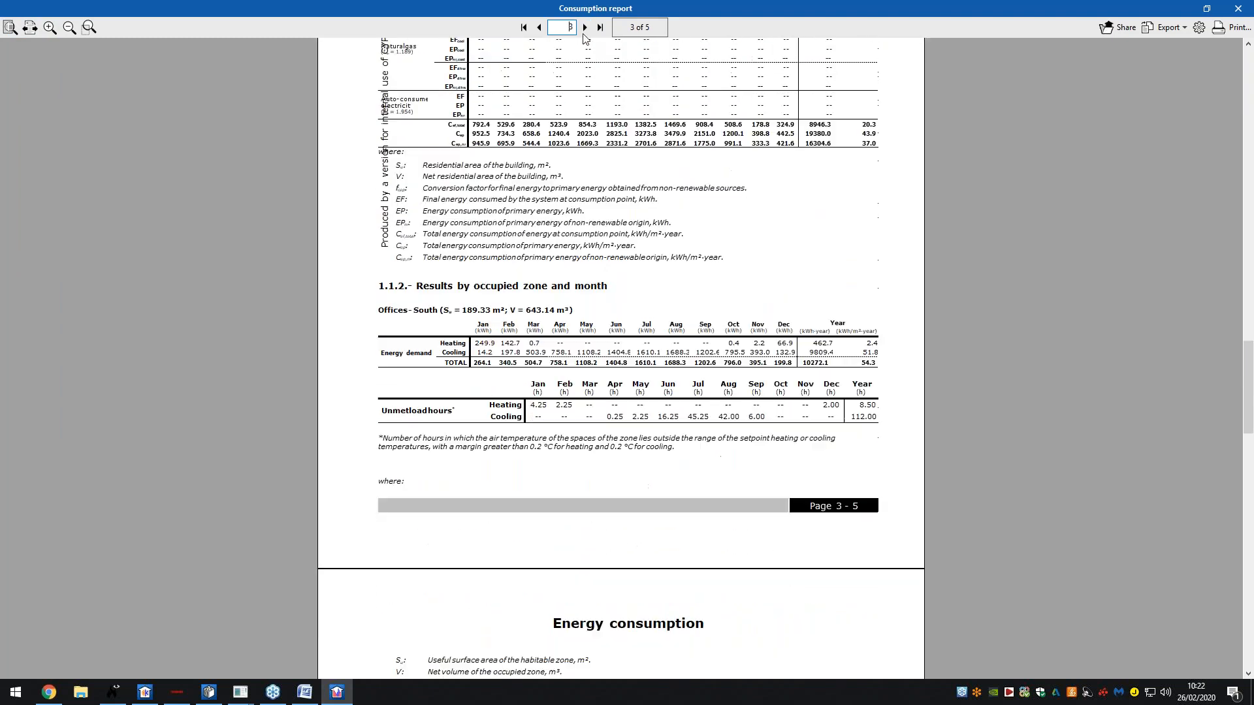
scroll(583, 217, down, 1)
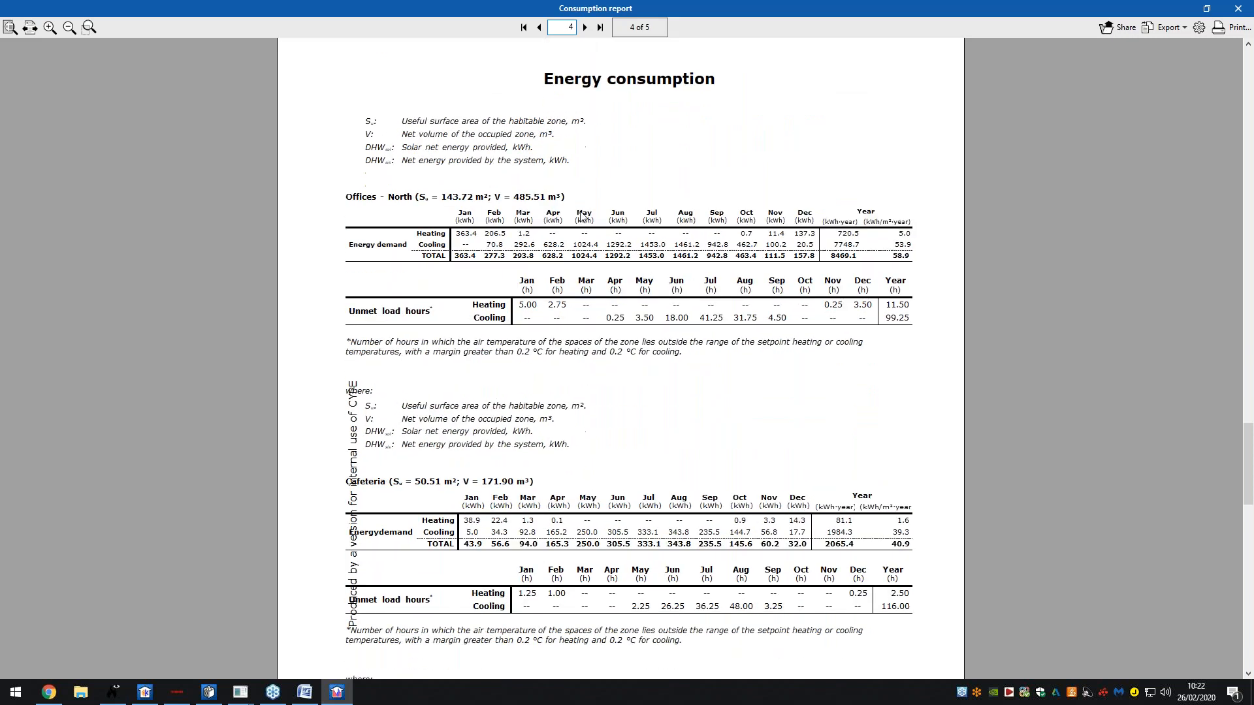
scroll(583, 209, down, 3)
- Review page 5, then return to page 4 with the Offices - North and Cafeteria results
click(584, 27)
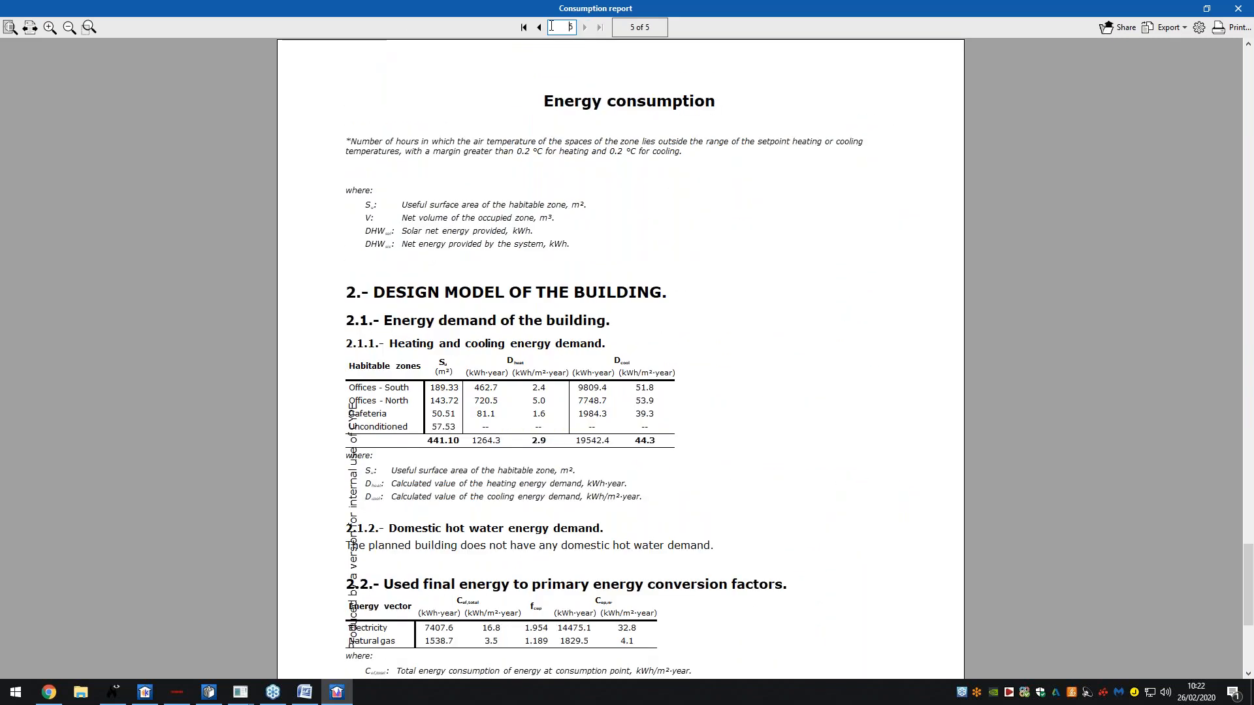
scroll(542, 128, down, 3)
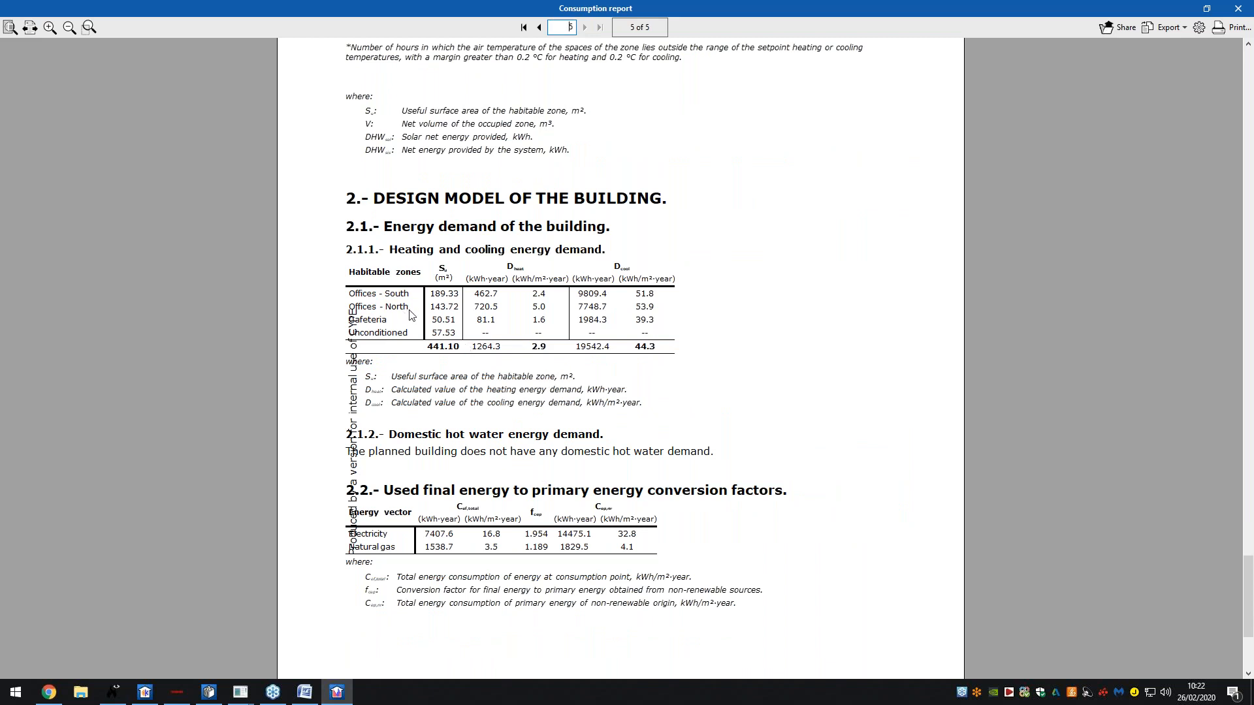
scroll(436, 288, up, 2)
scroll(435, 288, down, 1)
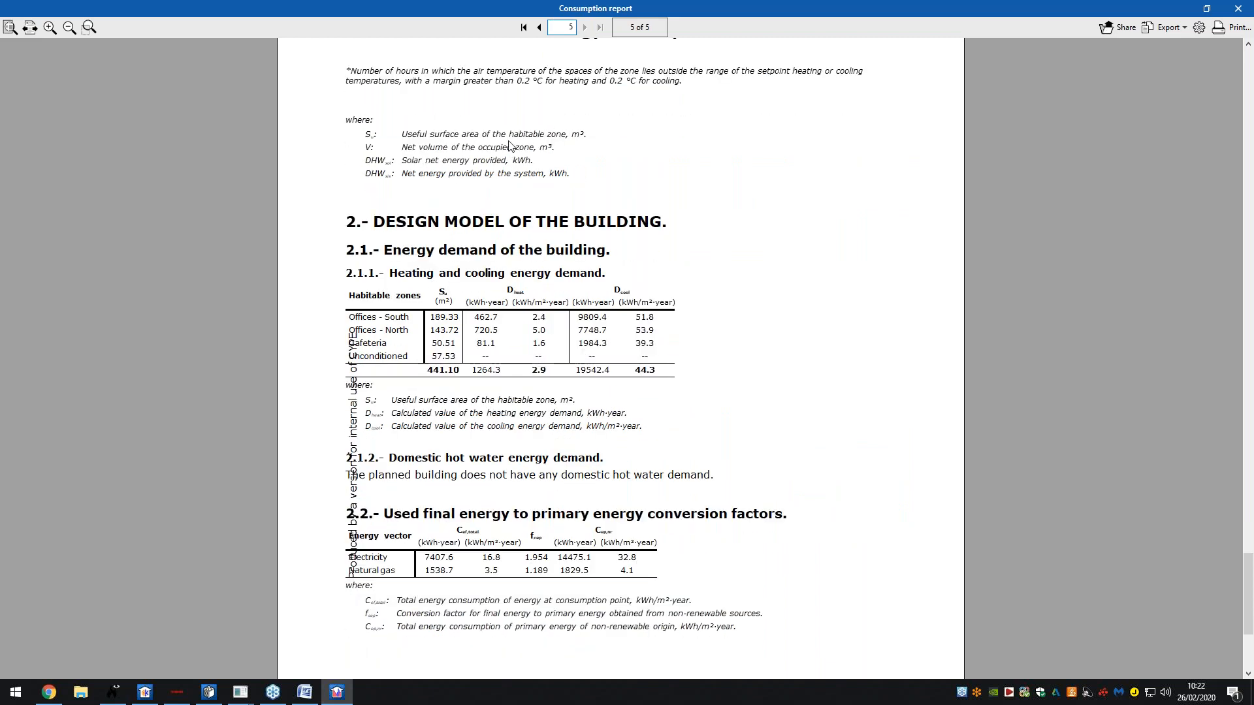
click(538, 27)
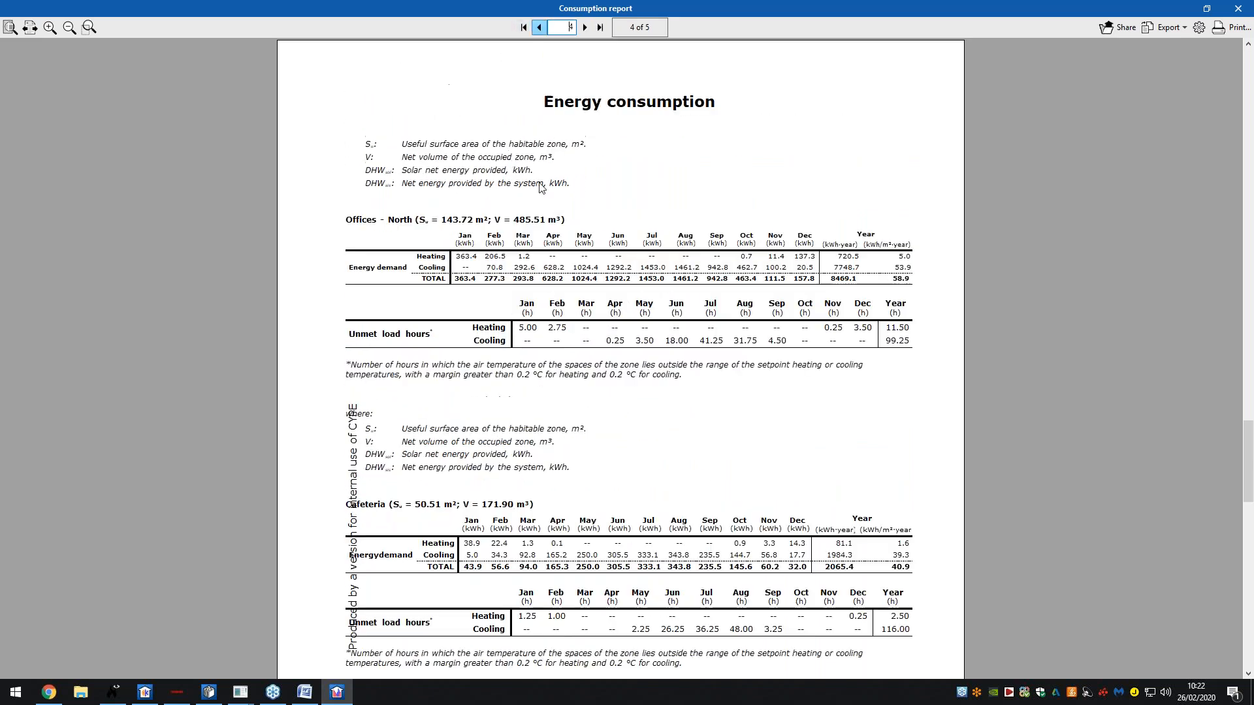
scroll(541, 241, down, 4)
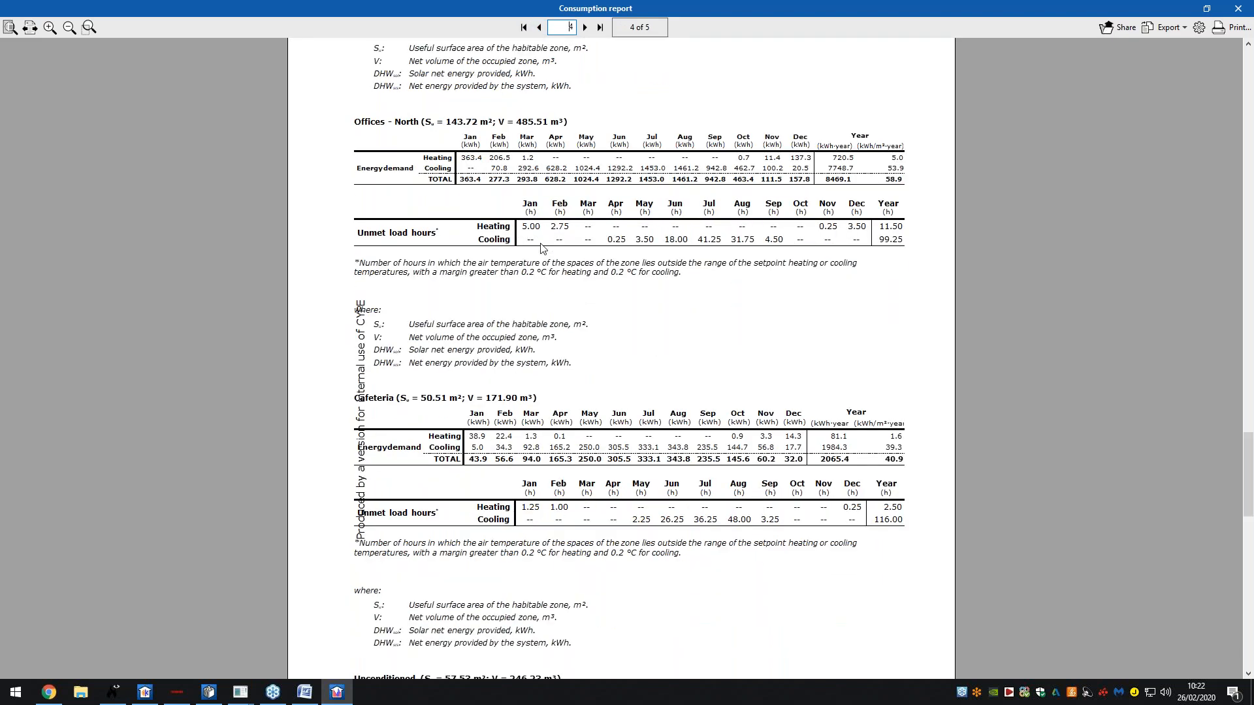